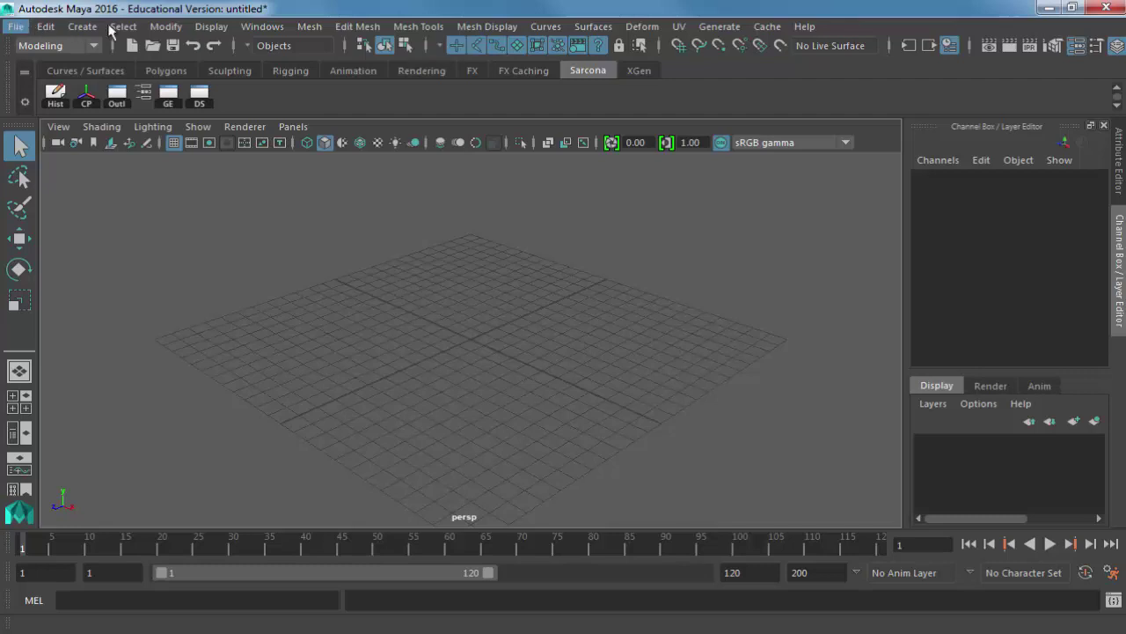
Choose the Sarcona_Miniroom_MW folder in File > Set Project and confirm it as the project.
left_click(16, 27)
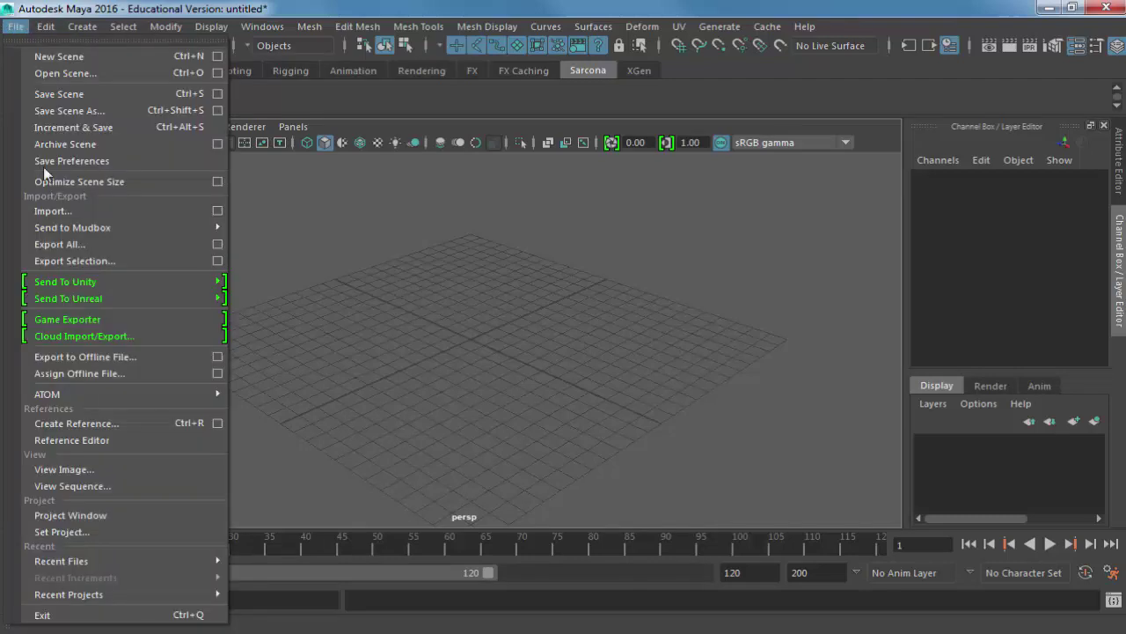
left_click(61, 531)
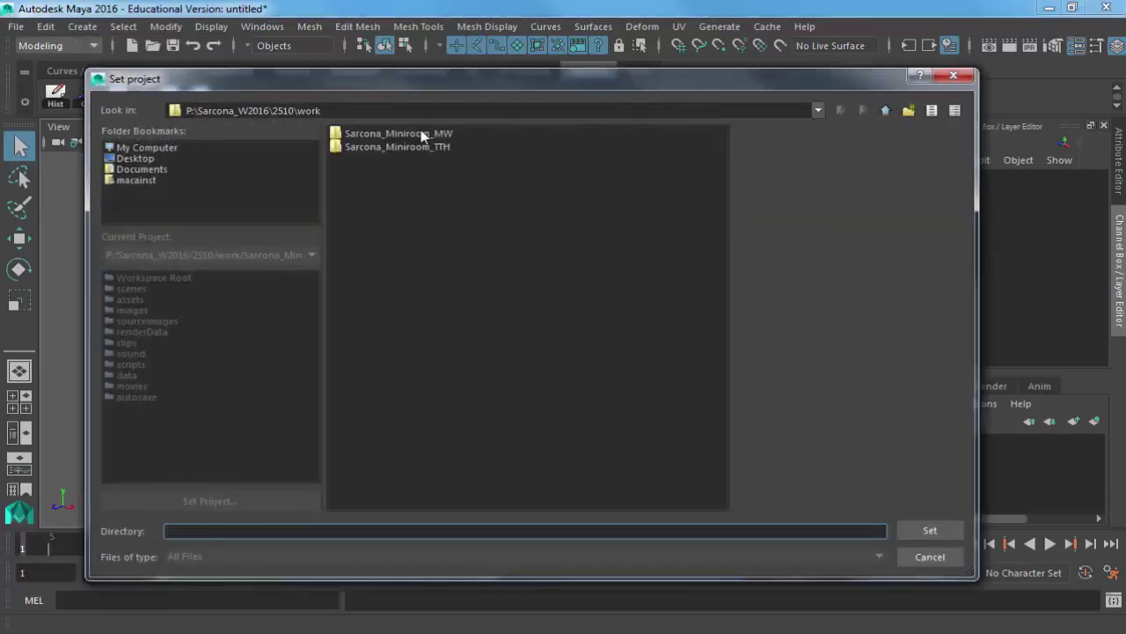
left_click(414, 134)
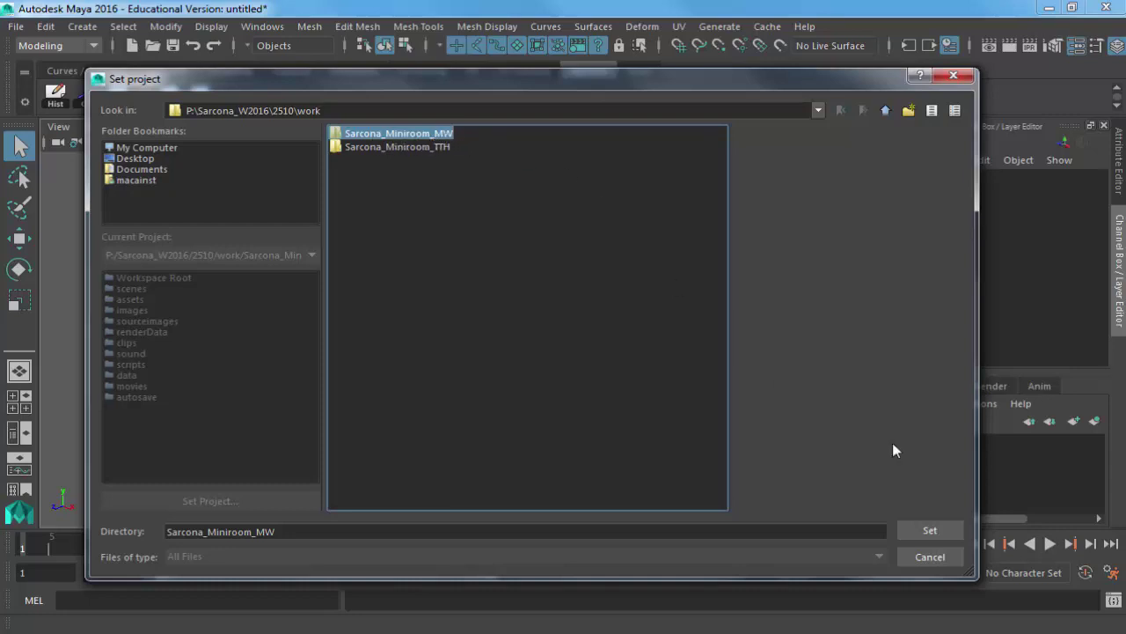
left_click(942, 533)
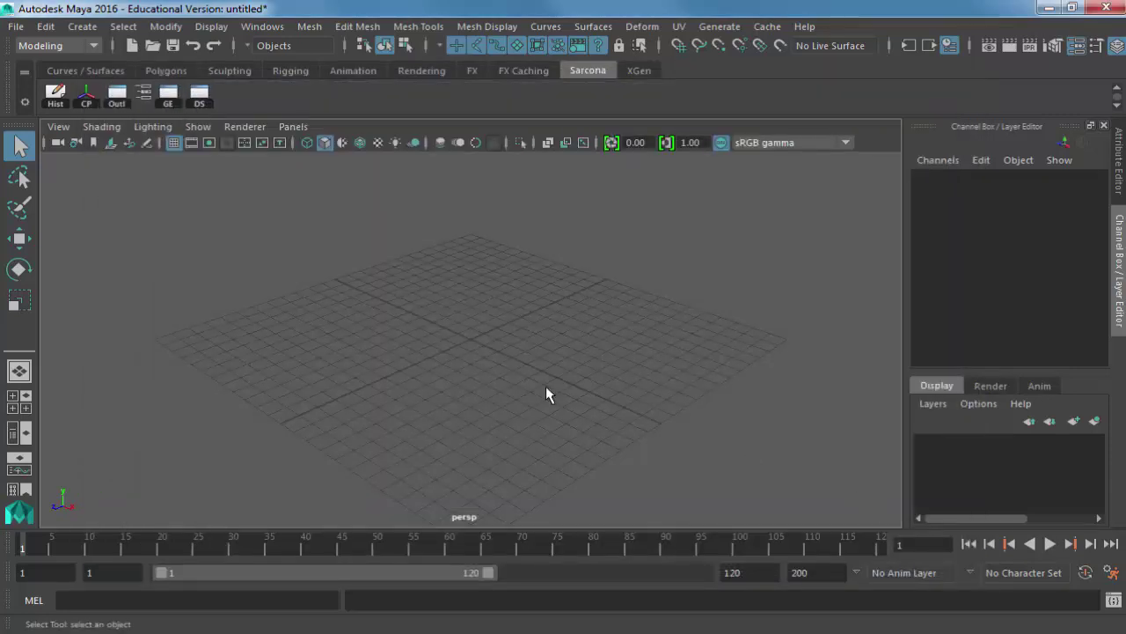
Open Miniroom_01.mb without saving the untitled scene, then orbit around the desk.
left_click(16, 26)
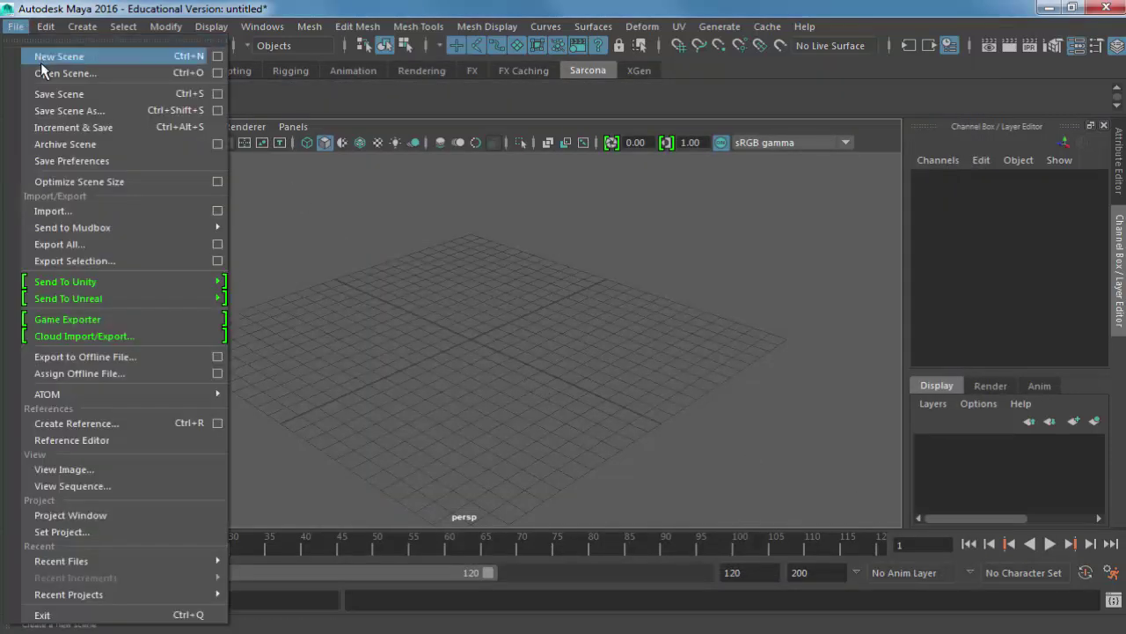
key("Escape")
left_click(118, 97)
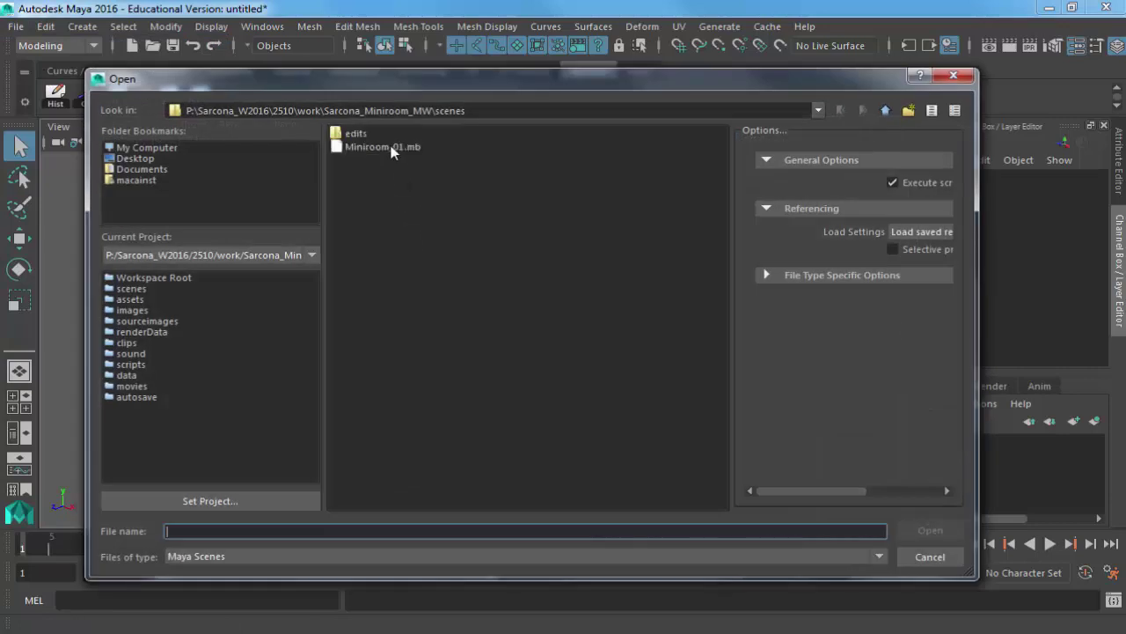
left_click(391, 147)
double_click(391, 148)
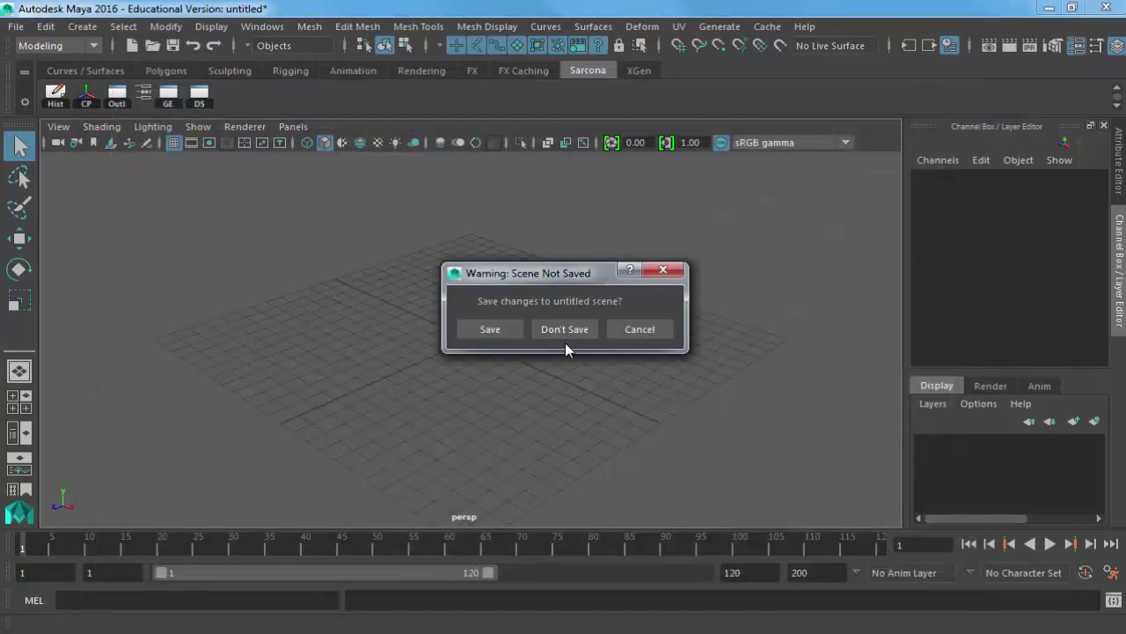
left_click(566, 334)
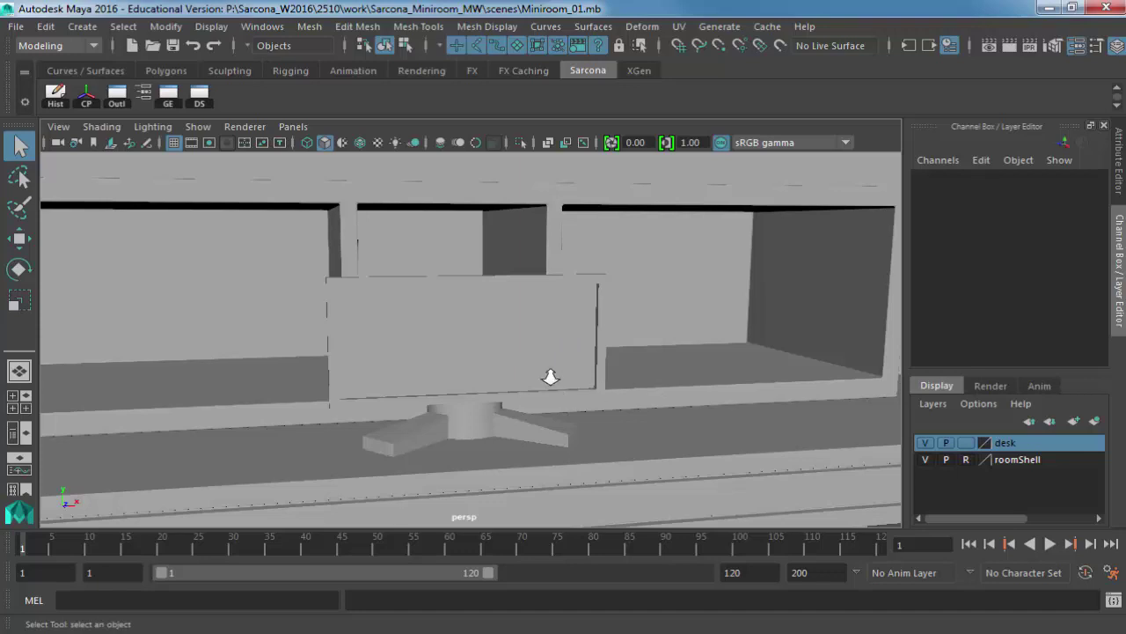
left_click_drag(548, 375, 437, 377, "alt")
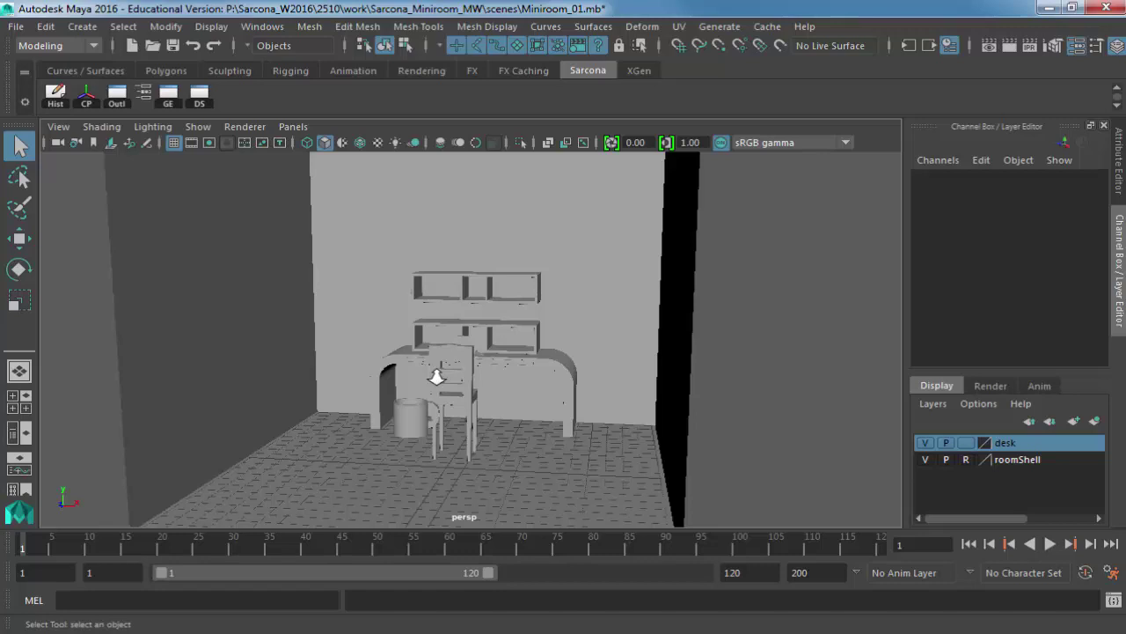
Save the scene as Miniroom_02.mb.
left_click(12, 28)
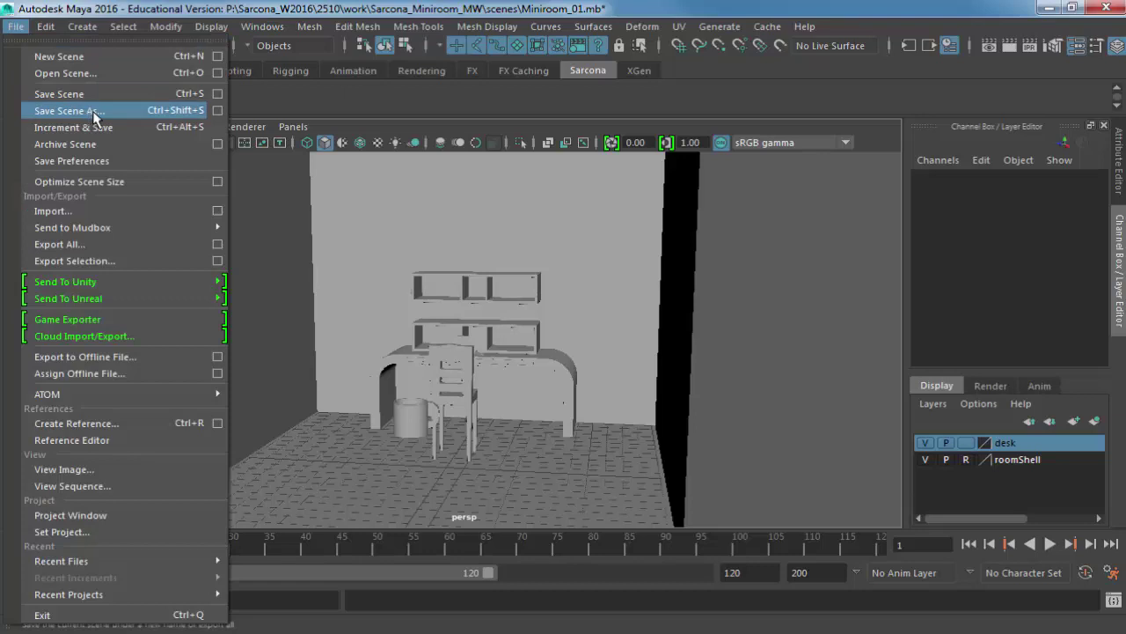
left_click(95, 112)
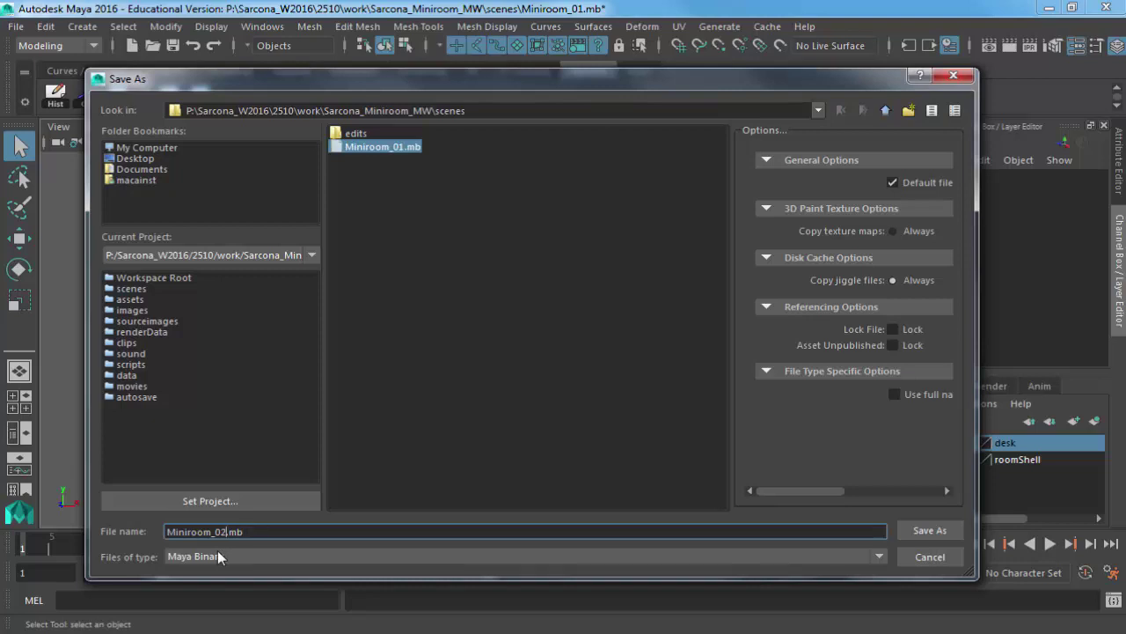
key("Return")
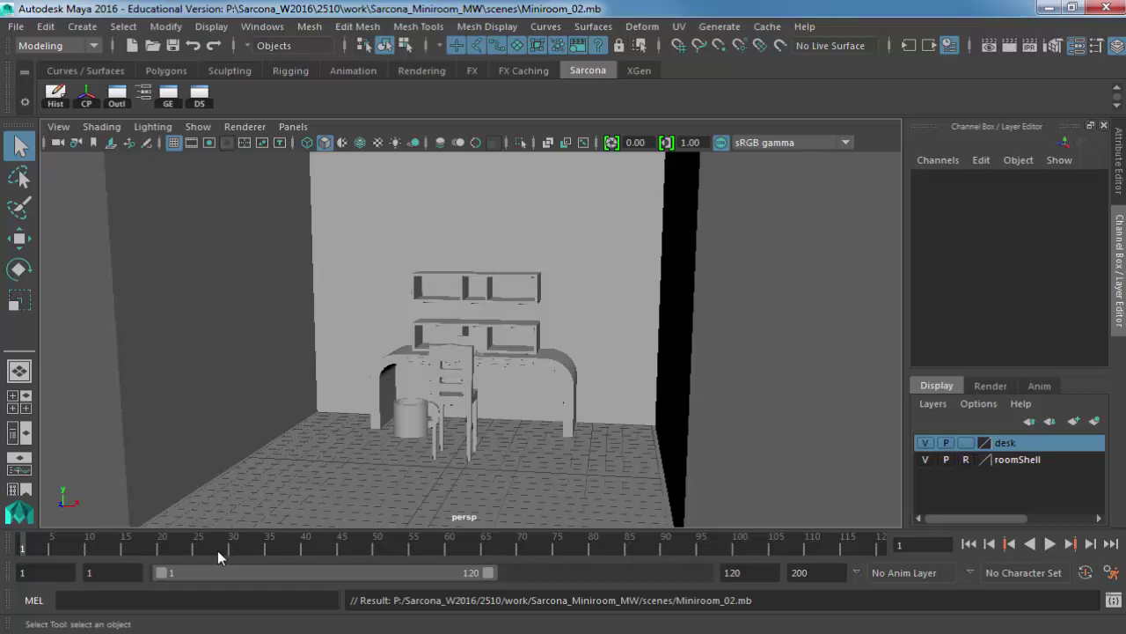
Open 2510_Definitions.pdf from P:\Sarcona_W2016\FirstDay in Explorer.
key("super+e")
double_click(709, 167)
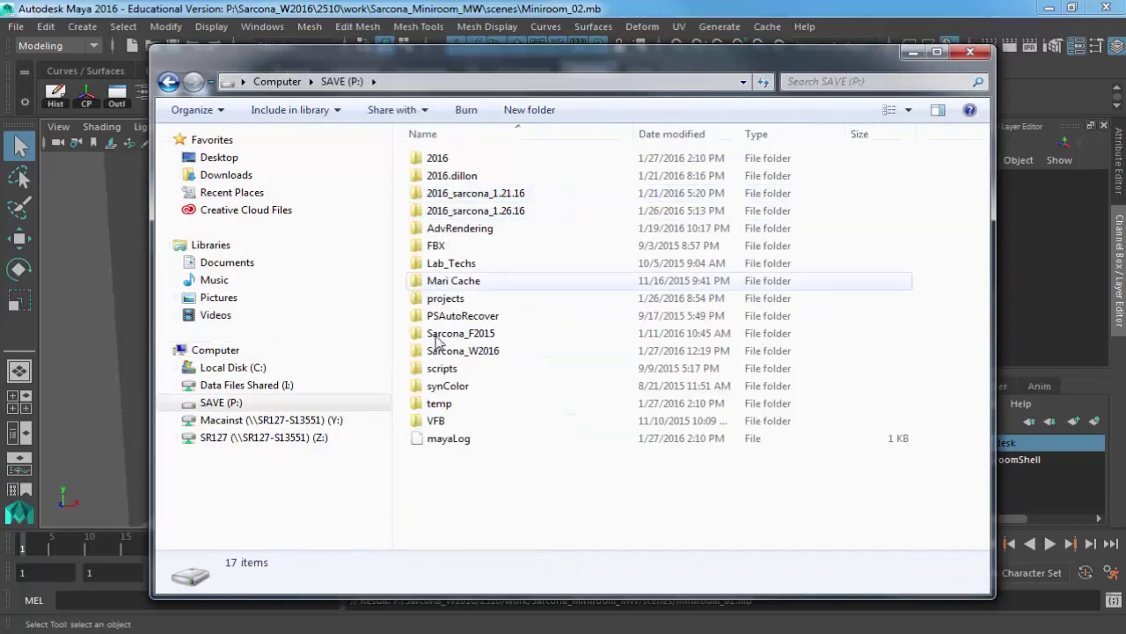
double_click(438, 351)
left_click(435, 331)
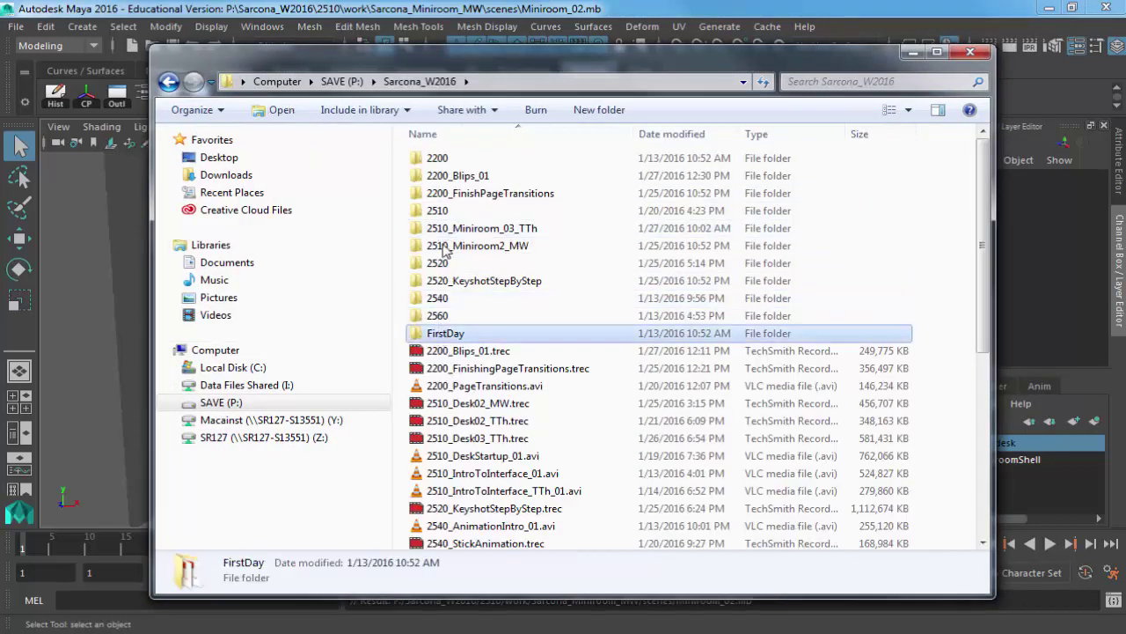
key("Return")
double_click(466, 229)
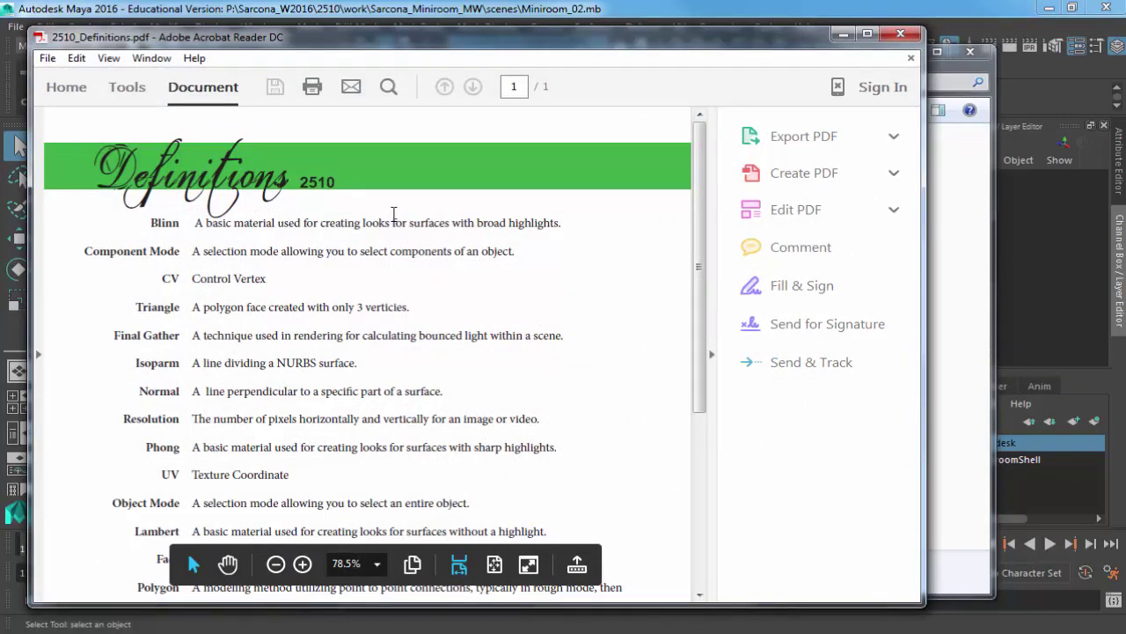
Zoom the definitions PDF onto the list and highlight the Blinn line, then minimize Acrobat and Explorer.
left_click(393, 213)
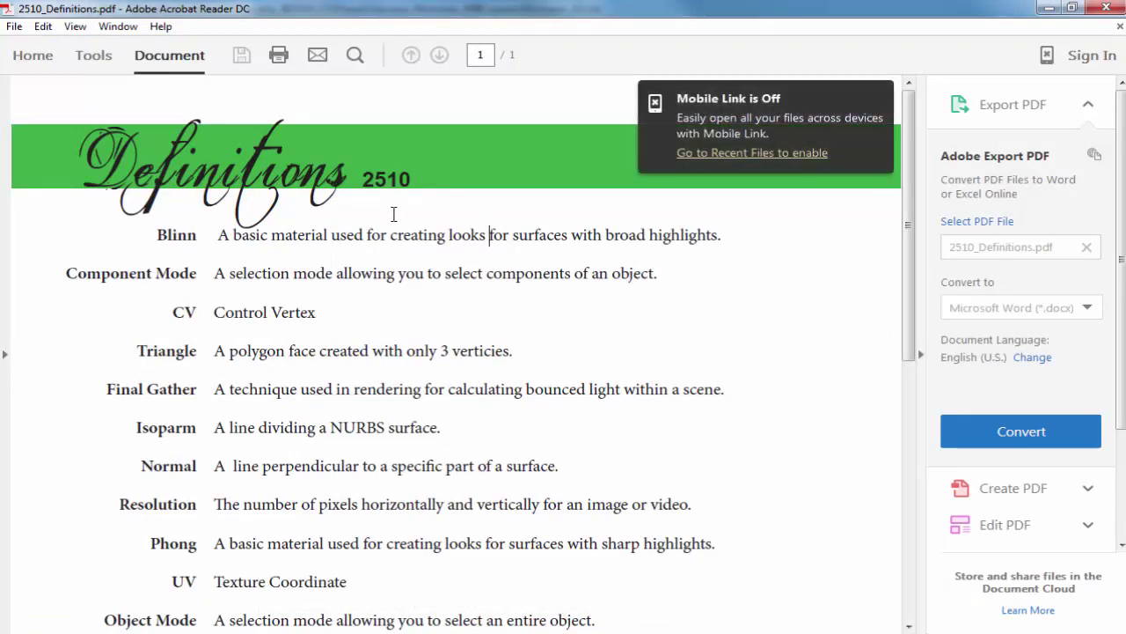
key("ctrl+0")
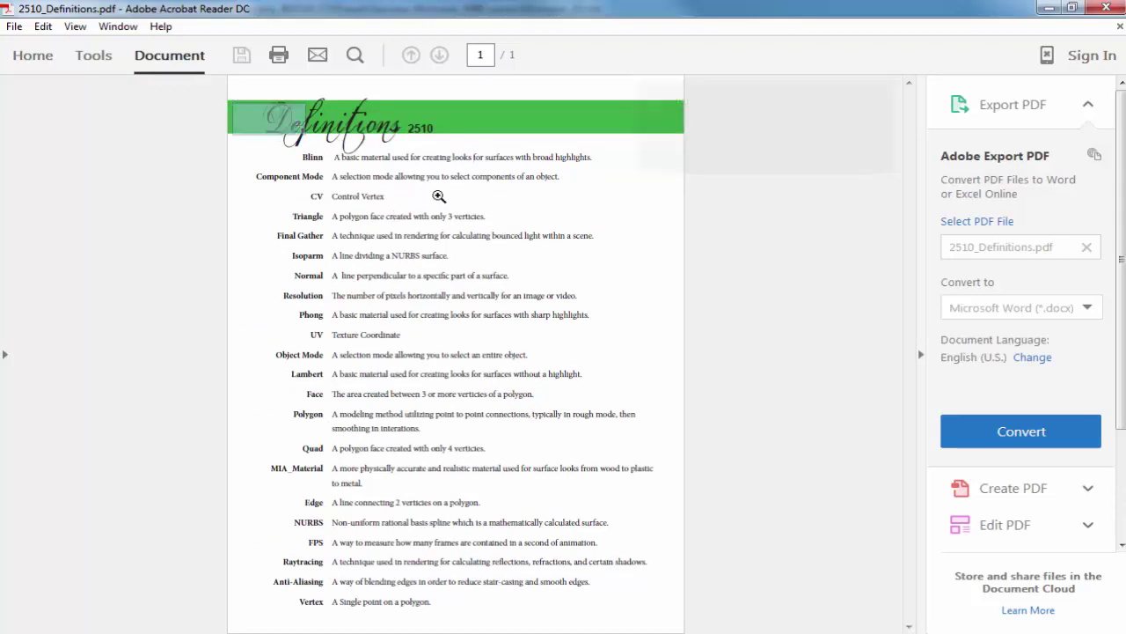
left_click_drag(438, 195, 703, 629)
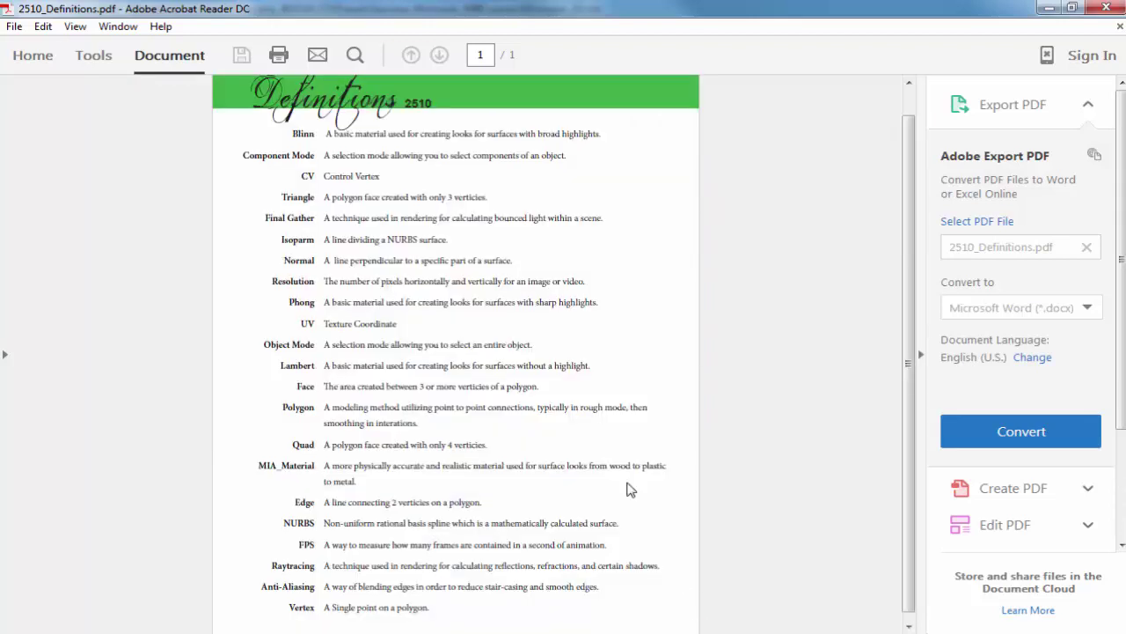
triple_click(348, 136)
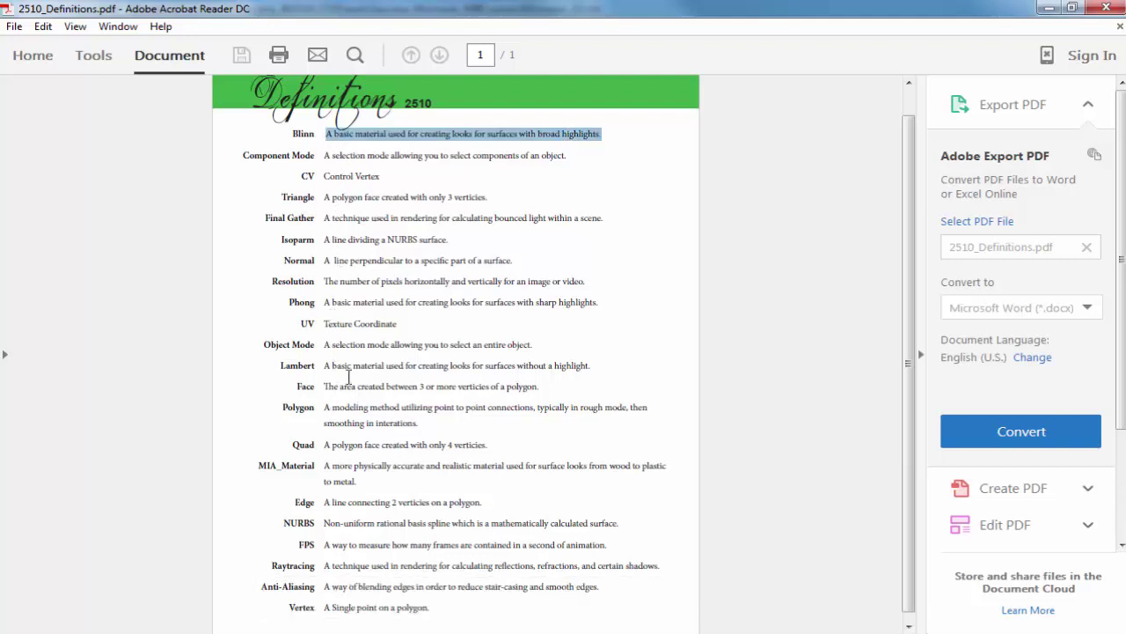
left_click(1048, 11)
left_click(915, 53)
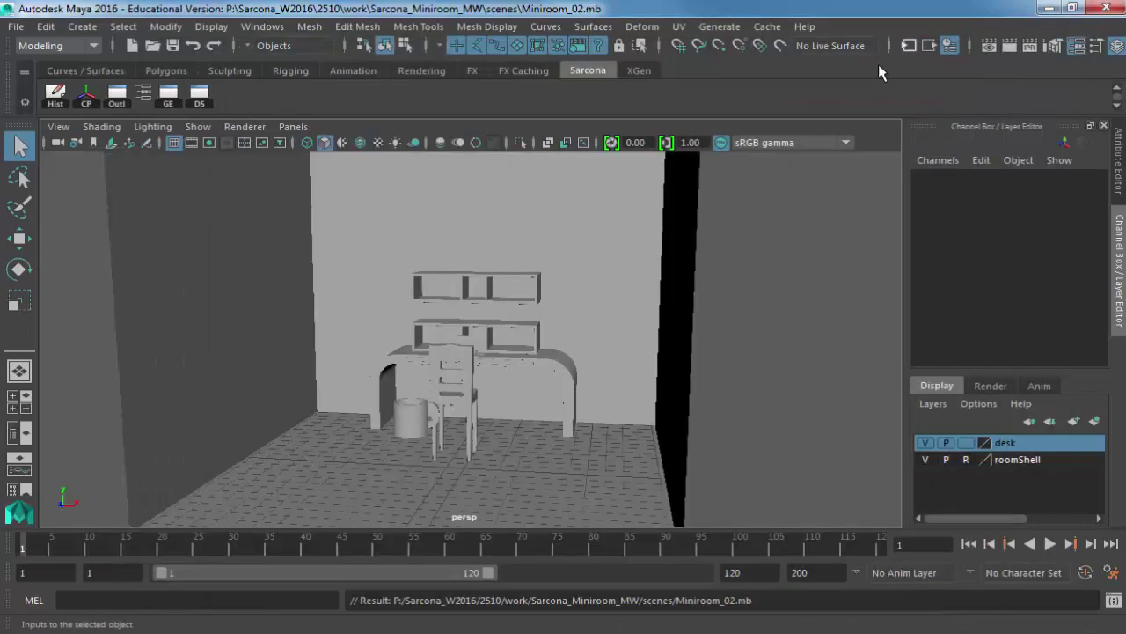
Frame the mug (pCylinder1) and assign it a new Lambert via Assign Favorite Material.
scroll(460, 356, "up", 5)
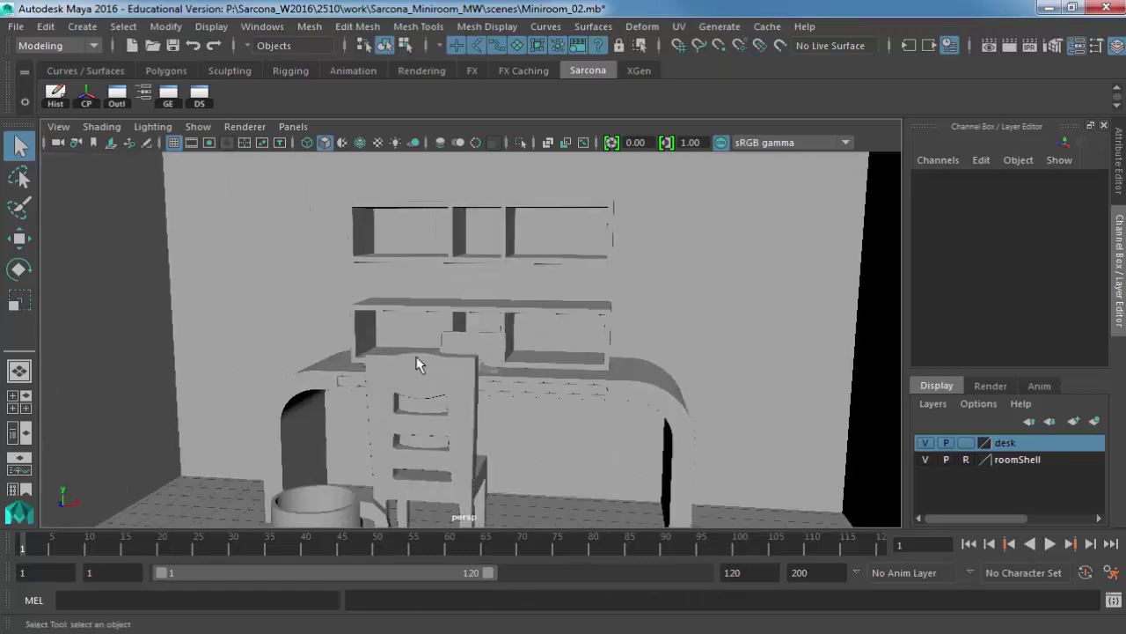
left_click(495, 279)
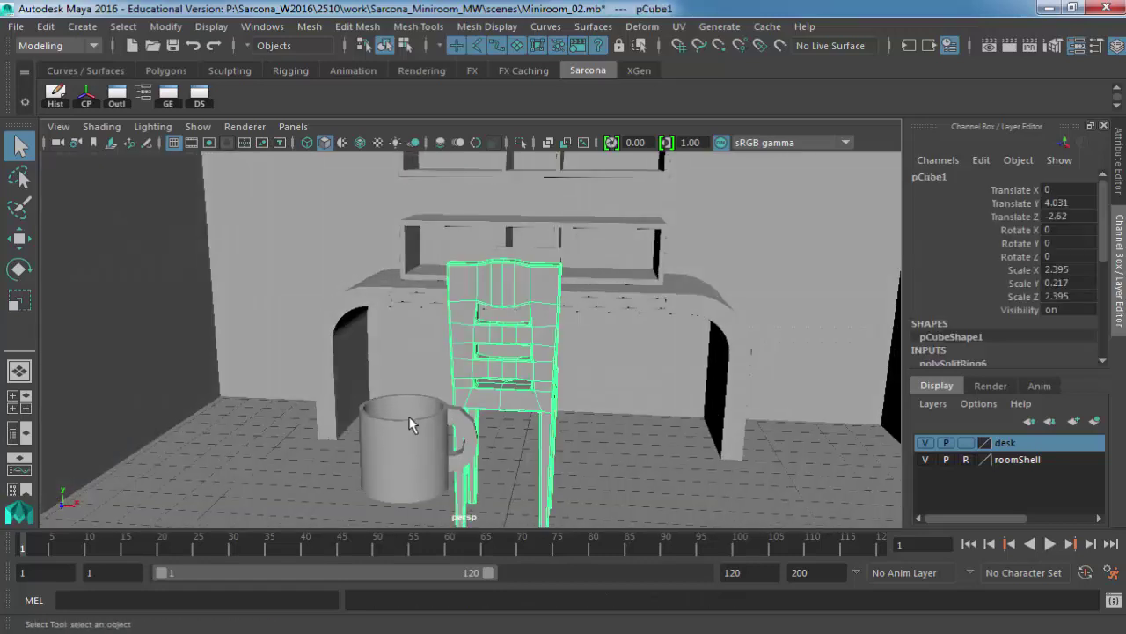
left_click(413, 423)
key("f")
left_click_drag(529, 337, 516, 347, "alt")
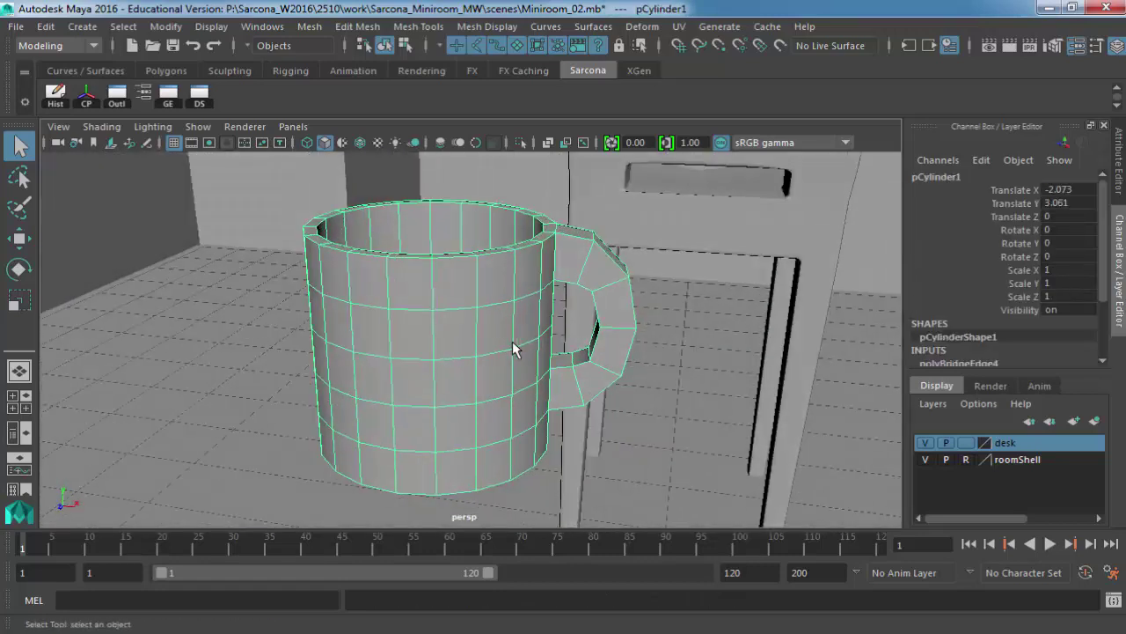
right_click(429, 253)
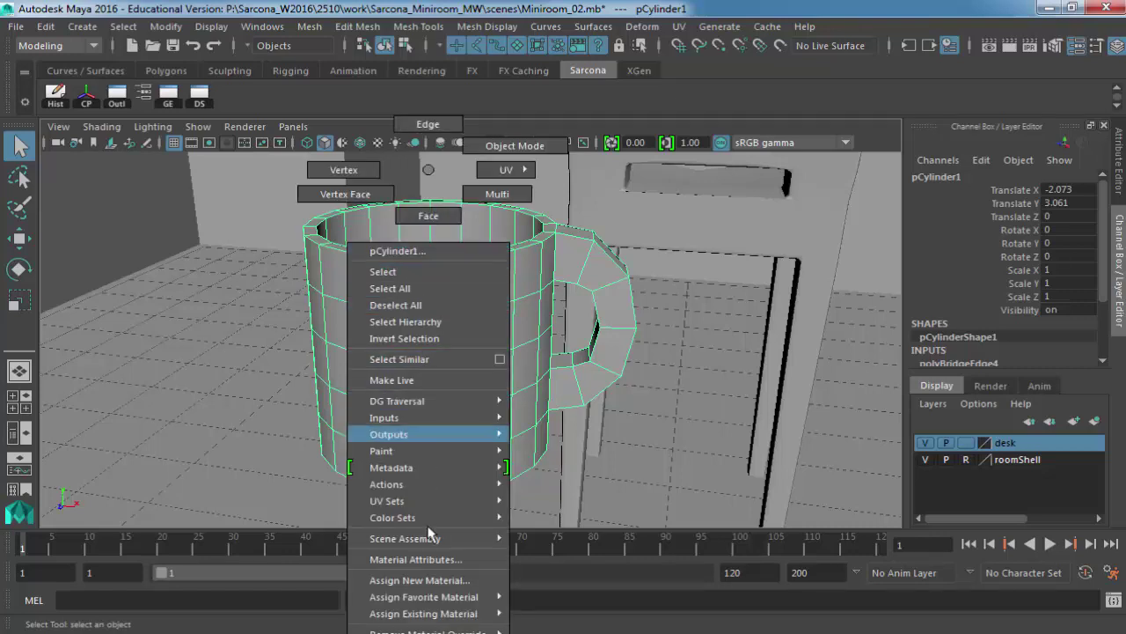
mouse_move(476, 598)
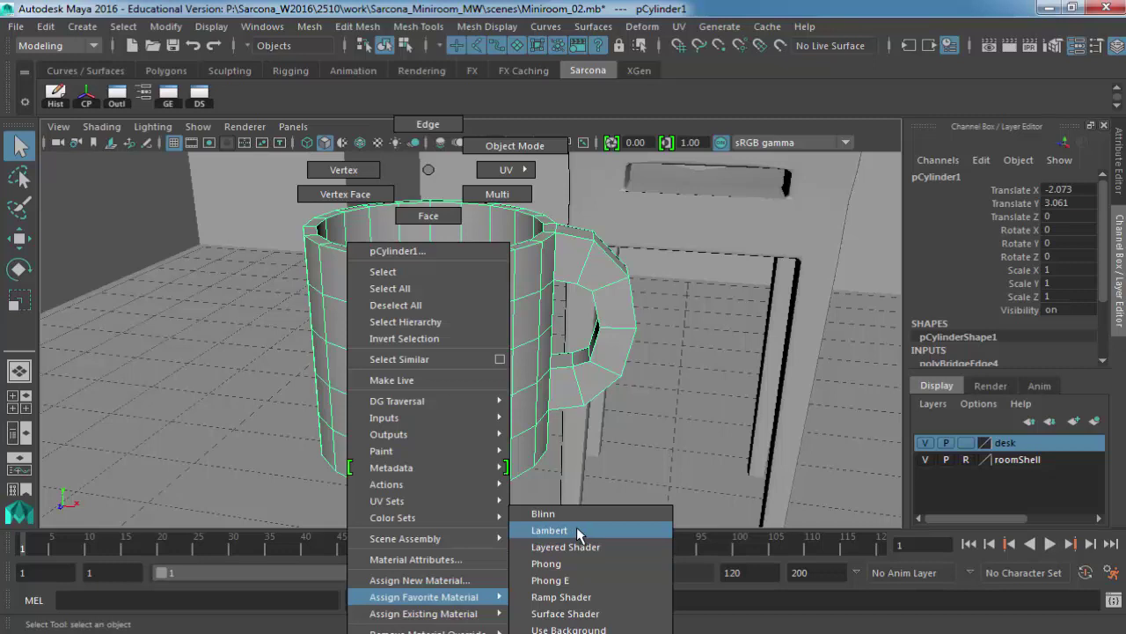
left_click(576, 526)
key("ctrl+a")
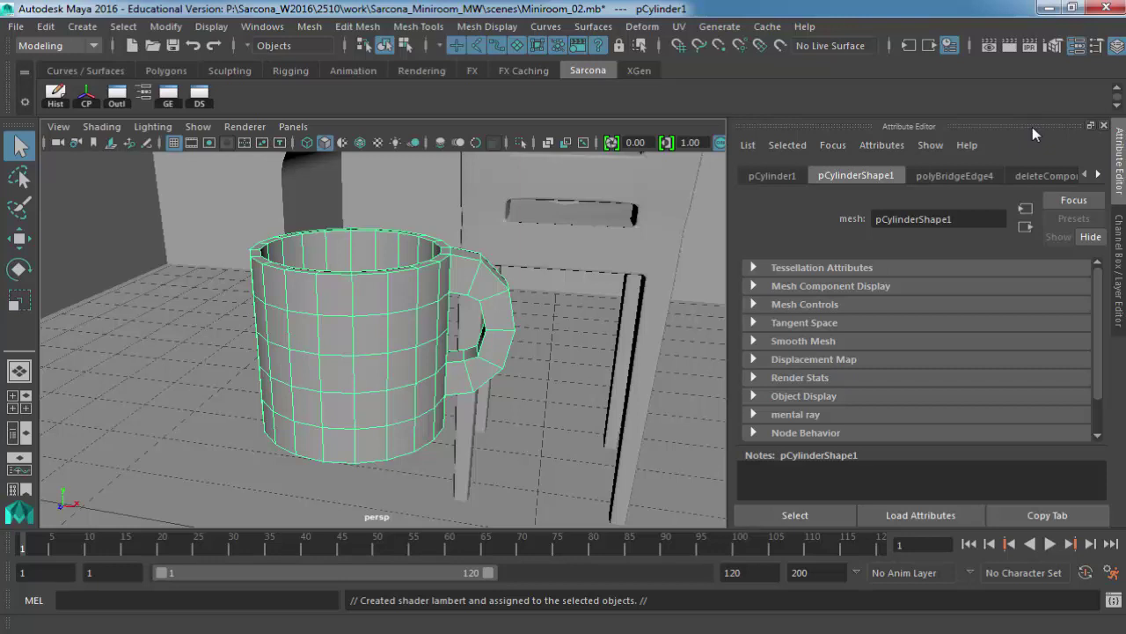
Toggle between the Channel Box and Attribute Editor, then undock the Attribute Editor into a floating window.
left_click(1115, 48)
left_click(1115, 48)
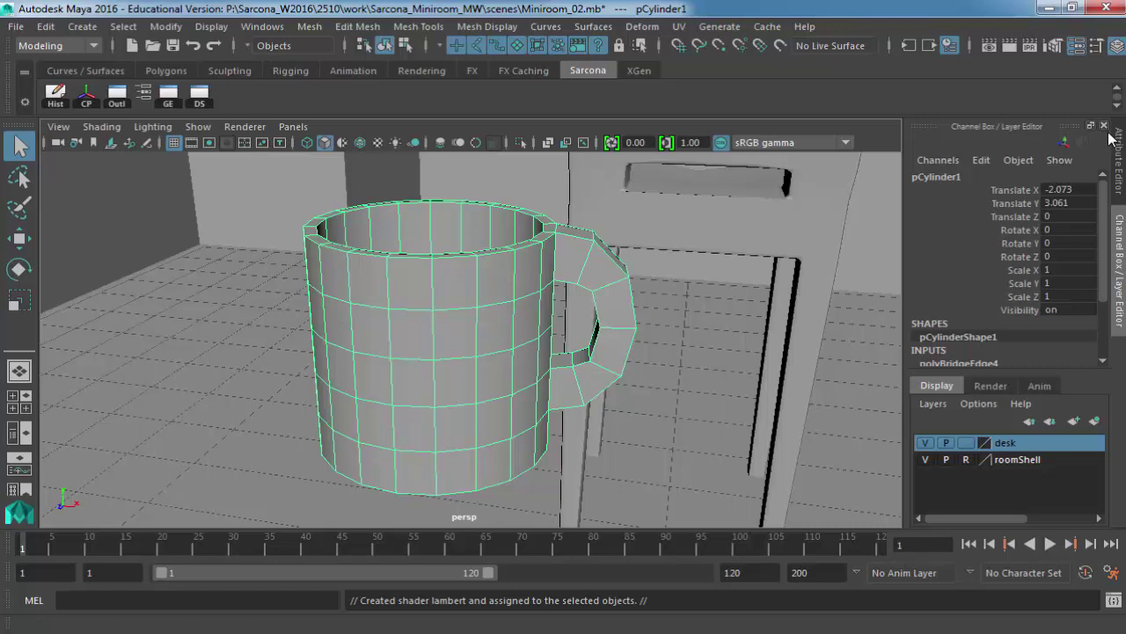
left_click(1112, 137)
left_click(1113, 137)
left_click(1112, 137)
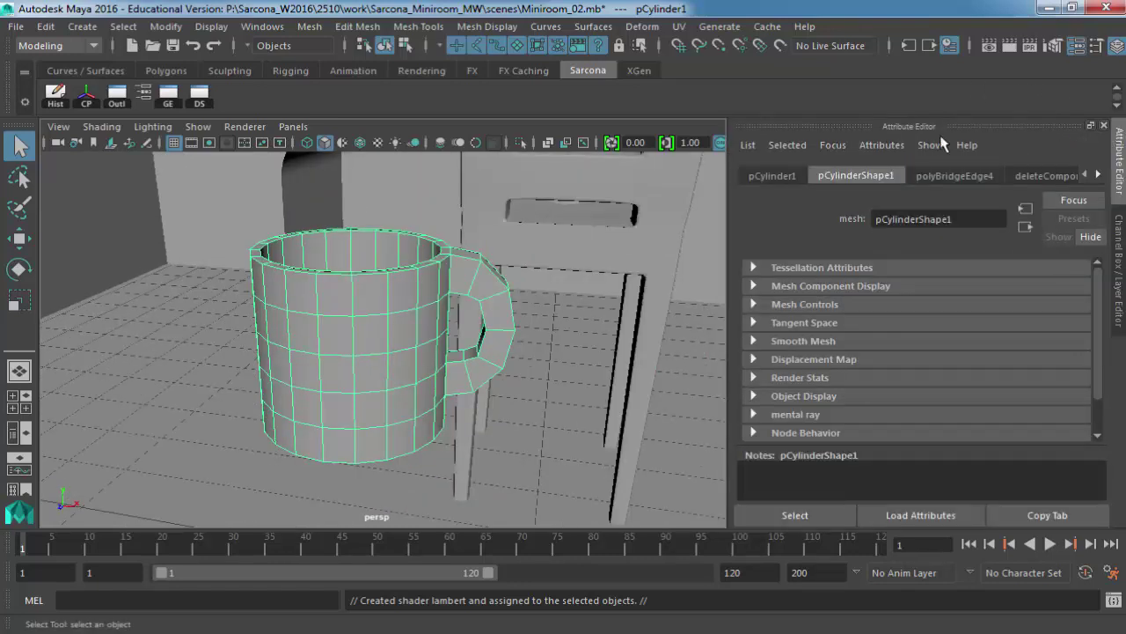
key("ctrl+a")
key("ctrl+a")
key("ctrl+a")
key("ctrl+a")
key("ctrl+a")
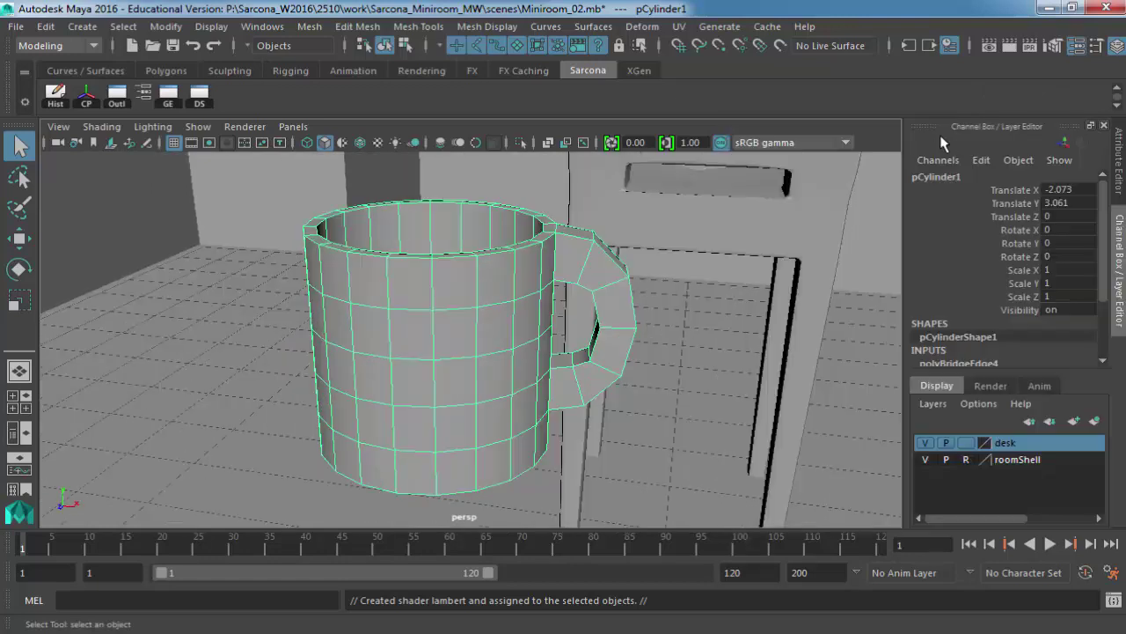
key("ctrl+a")
key("ctrl+a")
key("ctrl+a")
key("ctrl+a")
key("ctrl+a")
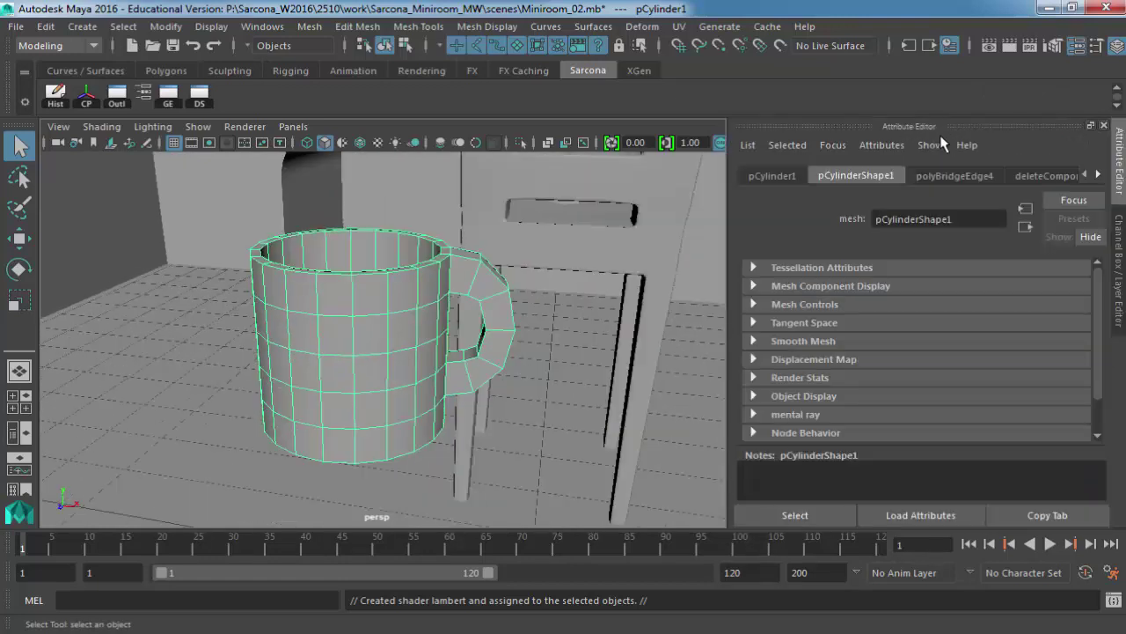
key("ctrl+a")
key("ctrl+a")
key("ctrl+a")
key("ctrl+a")
key("ctrl+a")
key("ctrl+a")
key("ctrl+a")
key("ctrl+a")
key("ctrl+a")
key("ctrl+a")
key("ctrl+a")
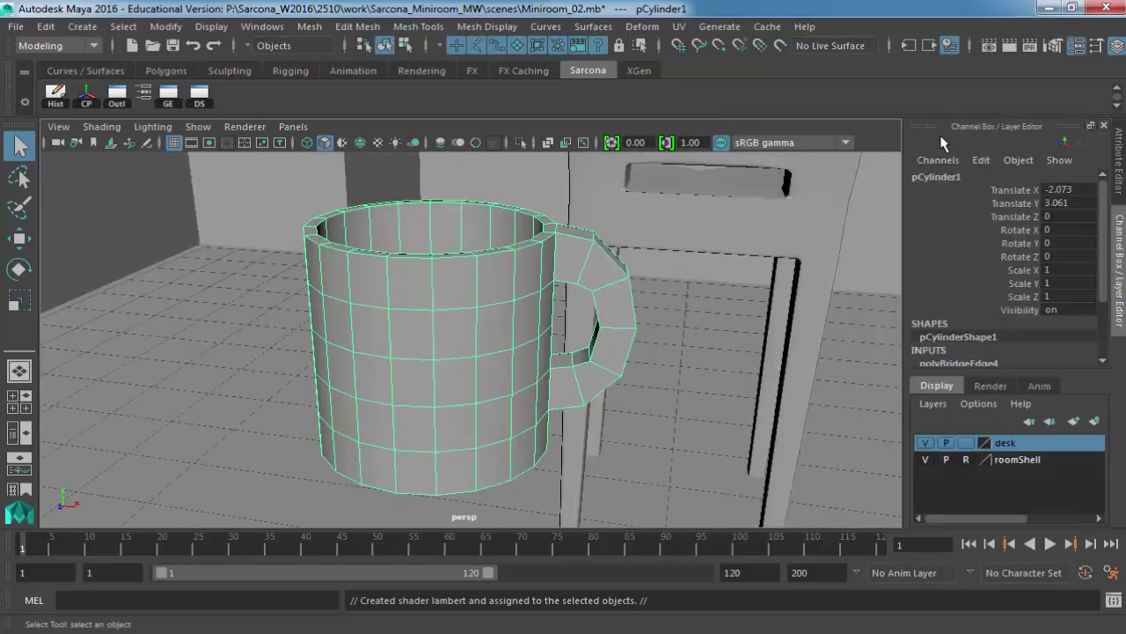
key("ctrl+a")
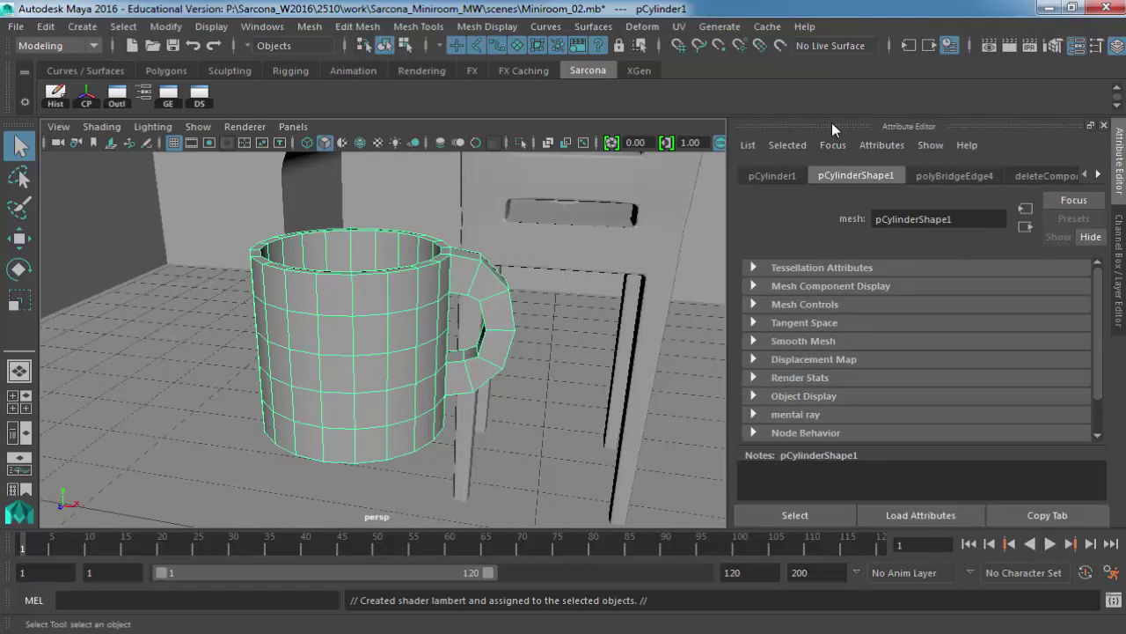
left_click_drag(831, 123, 705, 91)
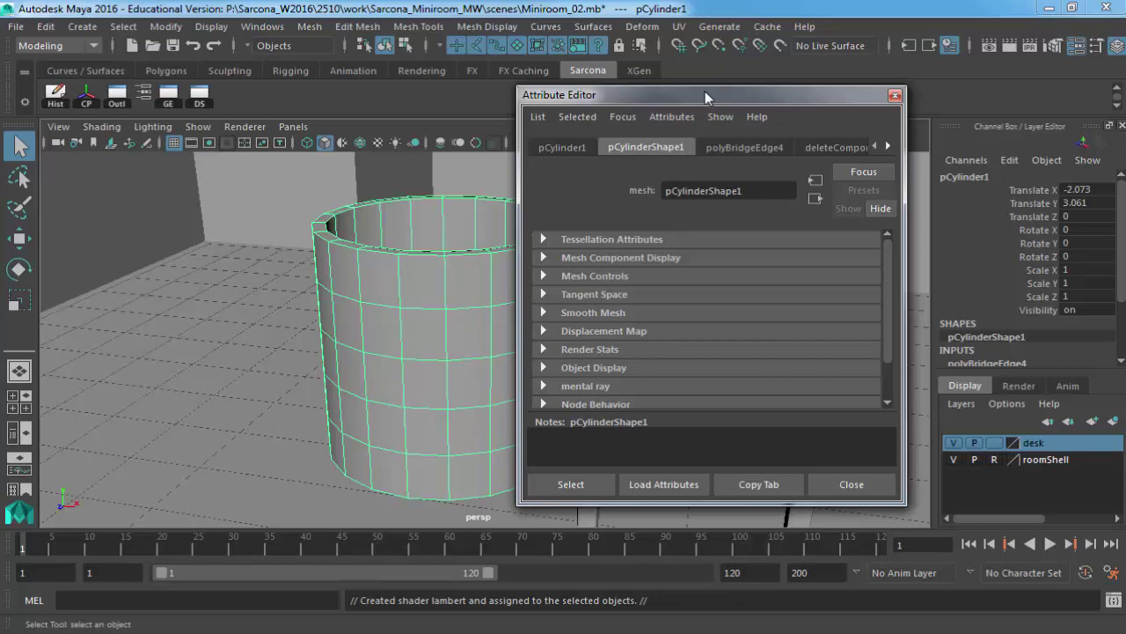
Reopen and narrow the floating Attribute Editor, then view pCylinder1, pCylinderShape1, polyBridgeEdge4, deleteComponent11 and polySplitRing7 tabs.
key("ctrl+a")
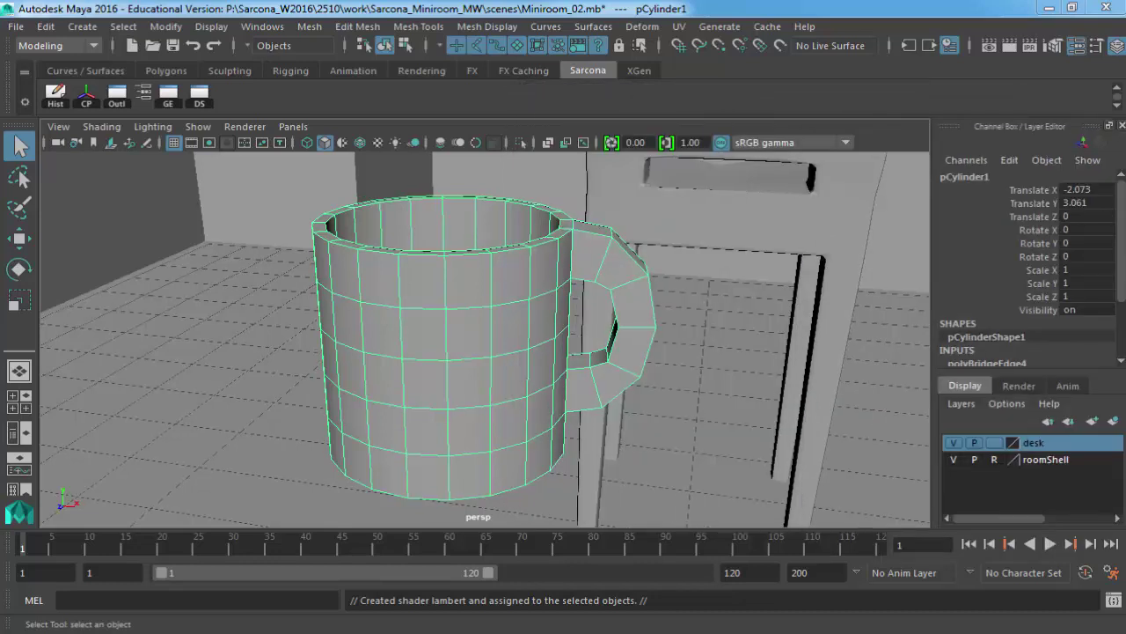
key("ctrl+a")
left_click_drag(754, 558, 825, 557)
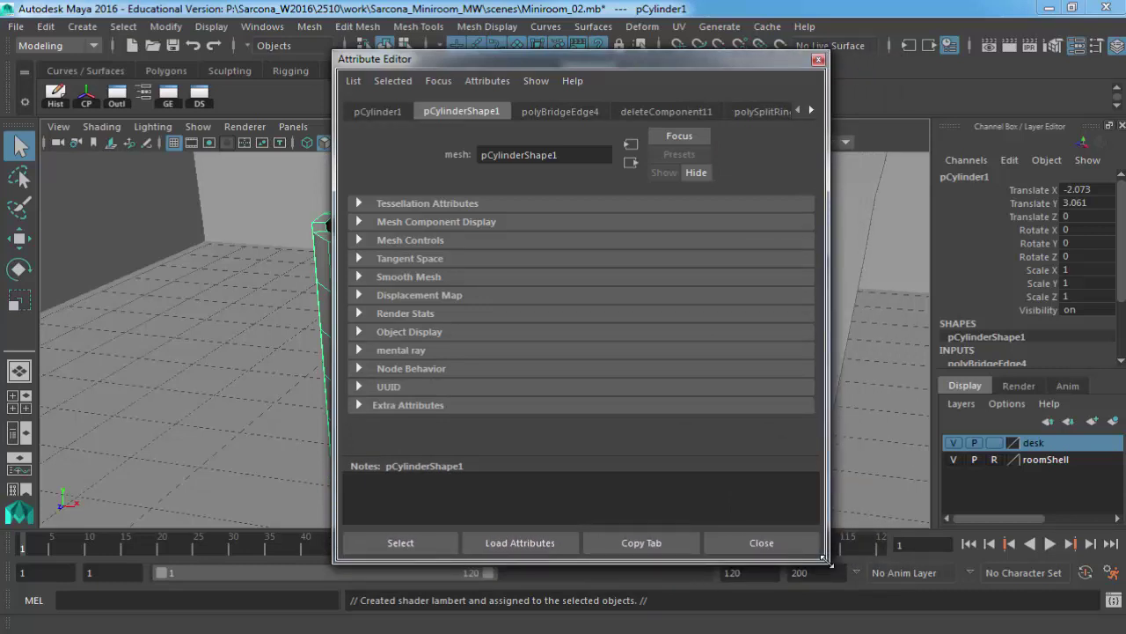
left_click(380, 114)
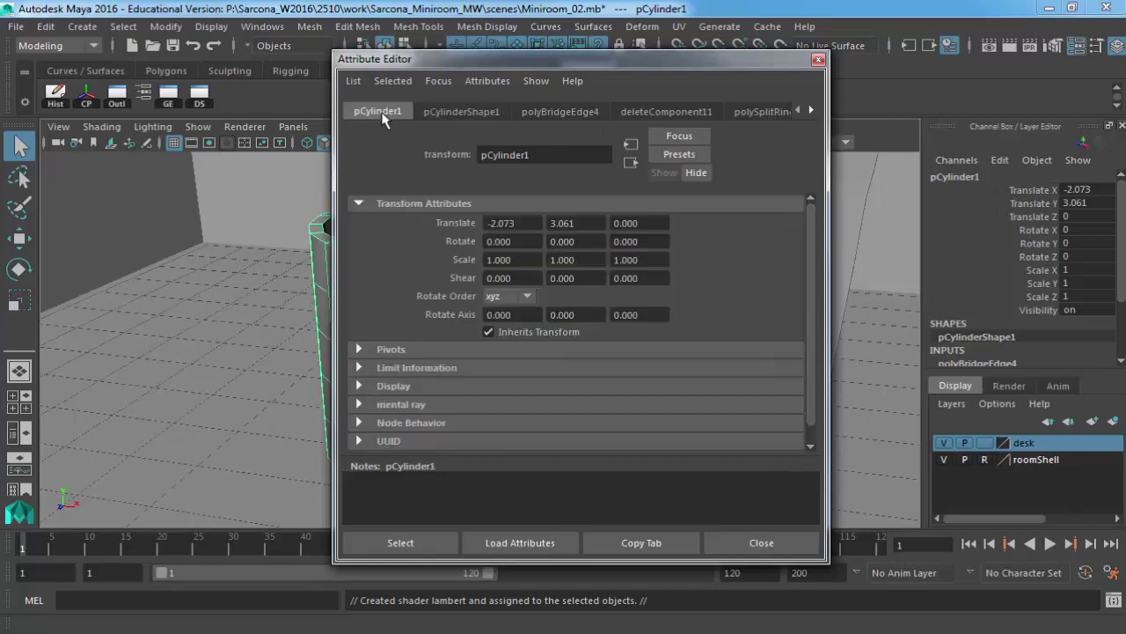
left_click(472, 114)
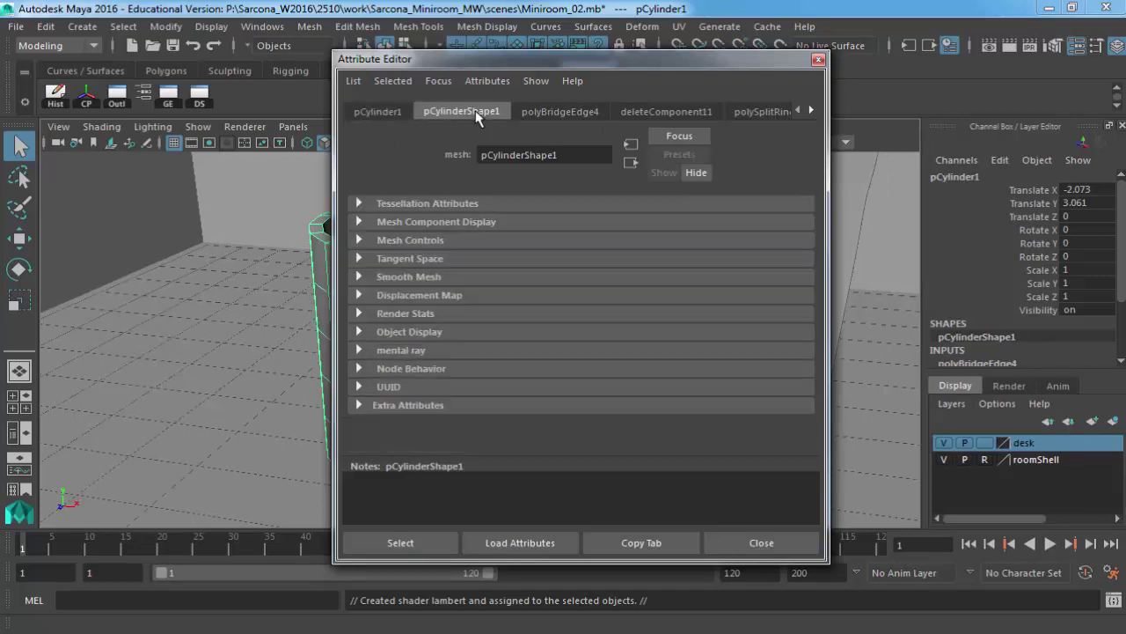
left_click(554, 110)
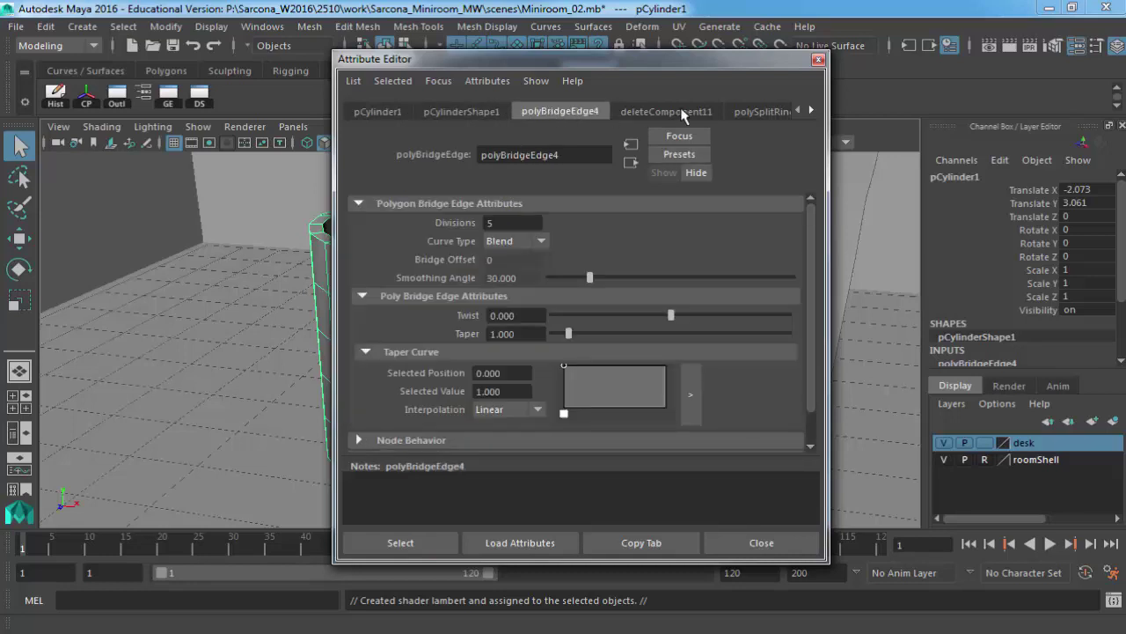
left_click(679, 112)
left_click(811, 111)
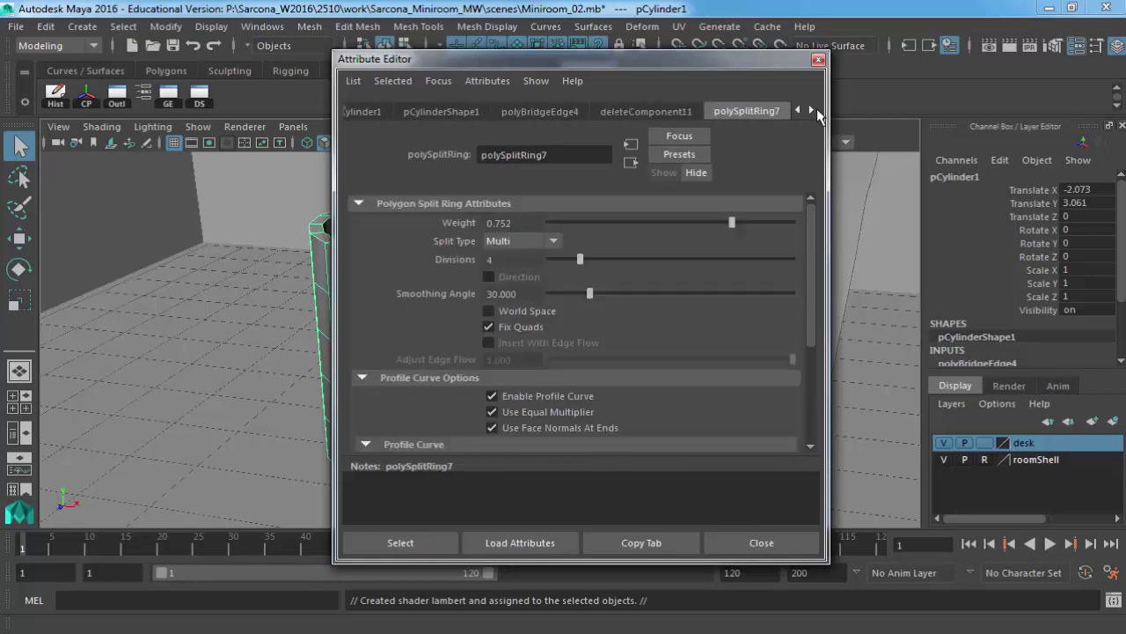
Scroll the history tab row forward and back, leaving polySplitRing7 (Weight 0.752, 4 divisions) showing.
left_click(815, 109)
left_click(814, 109)
left_click(814, 109)
left_click(813, 109)
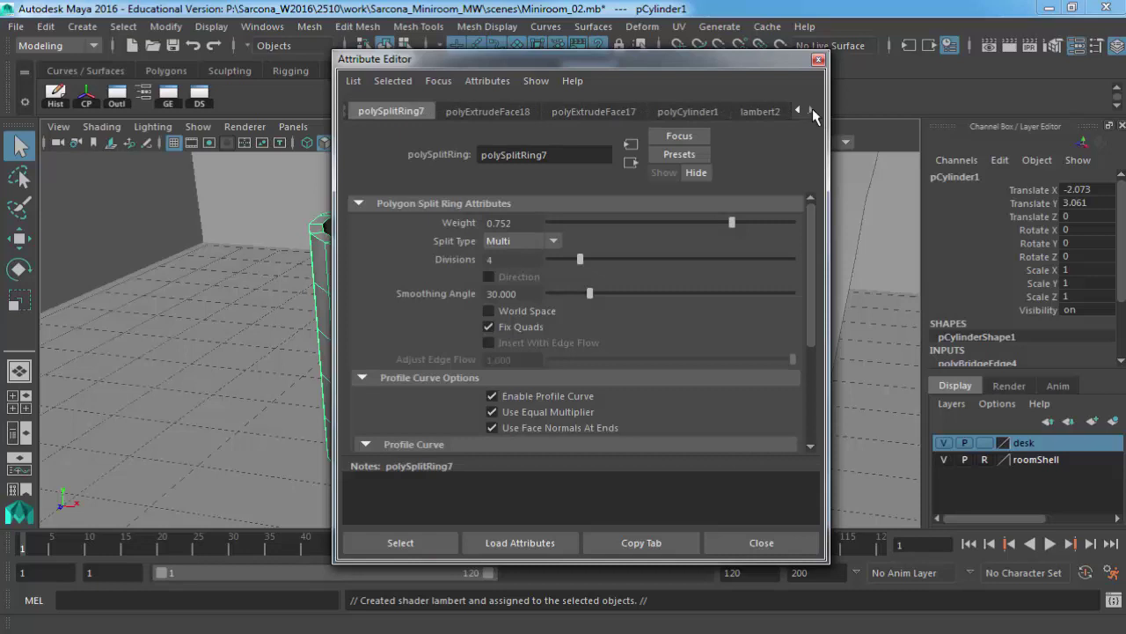
left_click(807, 109)
left_click(808, 109)
left_click(808, 109)
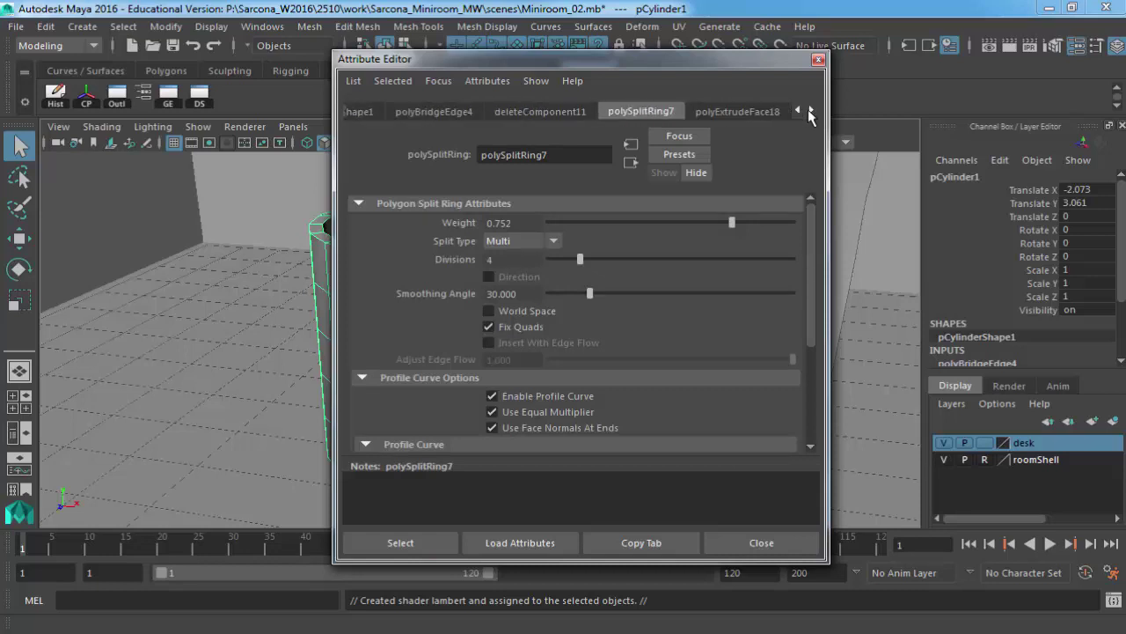
left_click(808, 109)
left_click(801, 109)
left_click(800, 109)
left_click(800, 110)
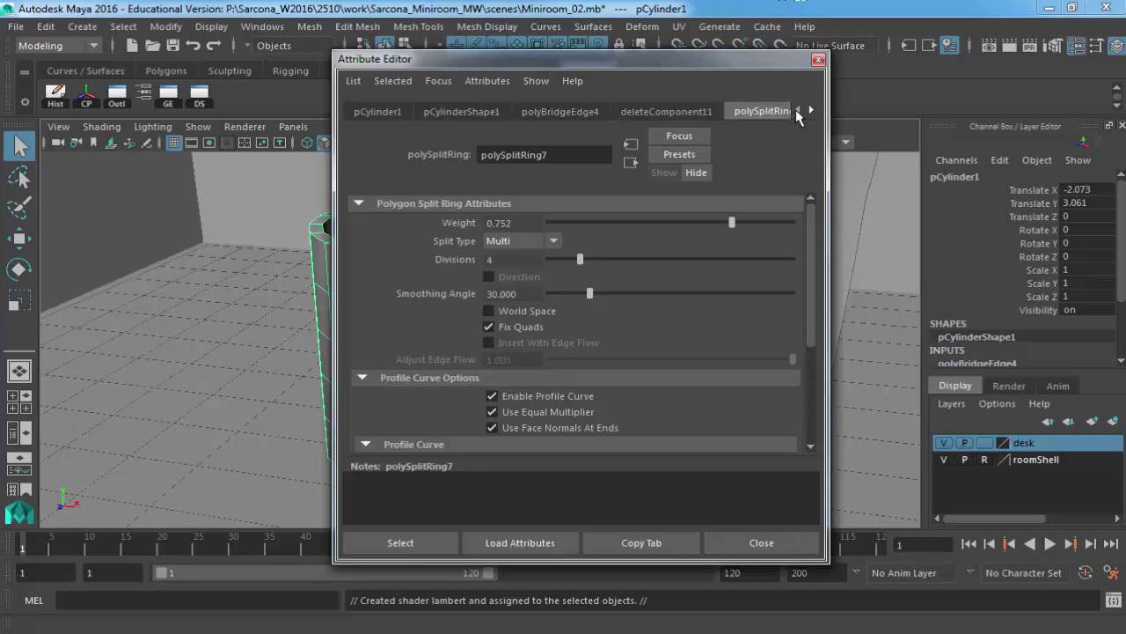
On polyBridgeEdge4, try a 180-degree handle Twist, then reset Twist to 0.
left_click(560, 112)
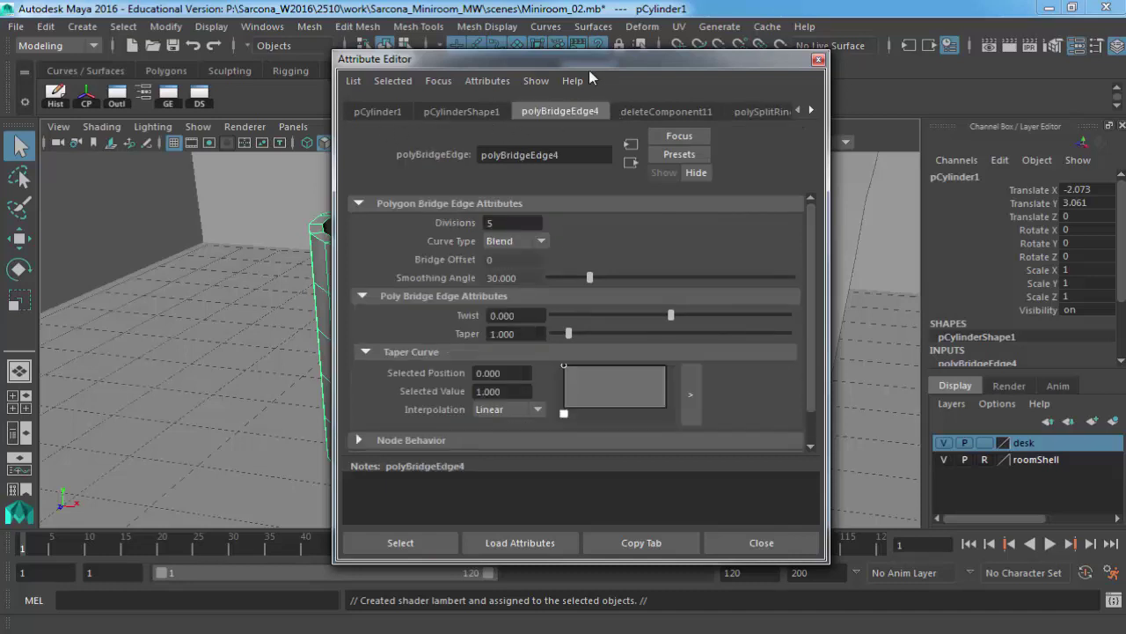
left_click_drag(715, 59, 953, 20)
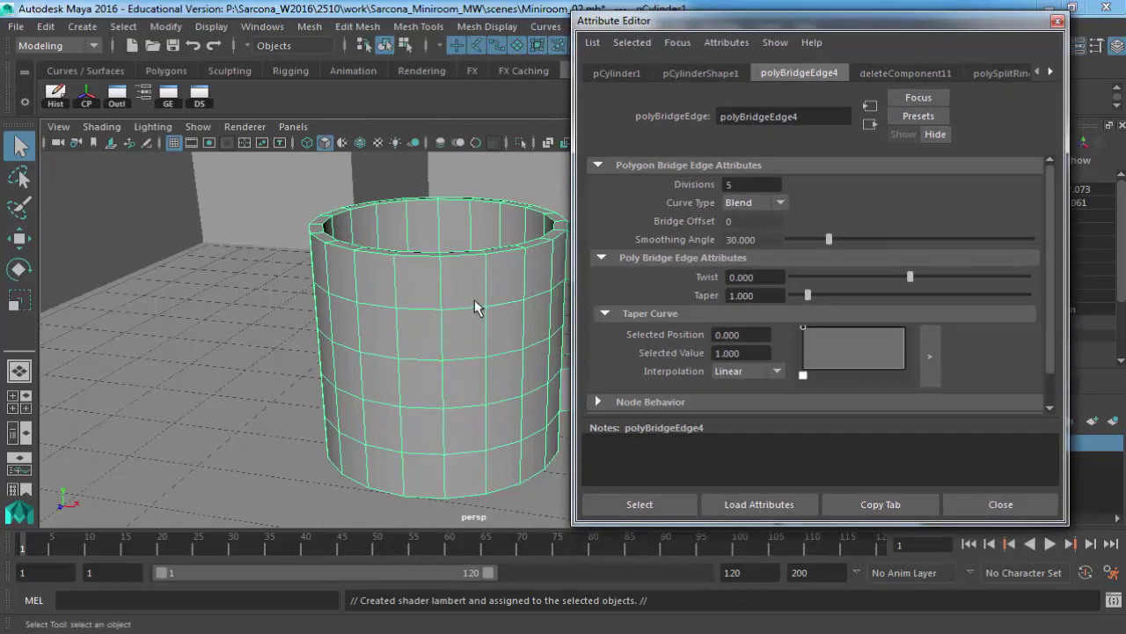
left_click_drag(474, 299, 410, 241, "alt")
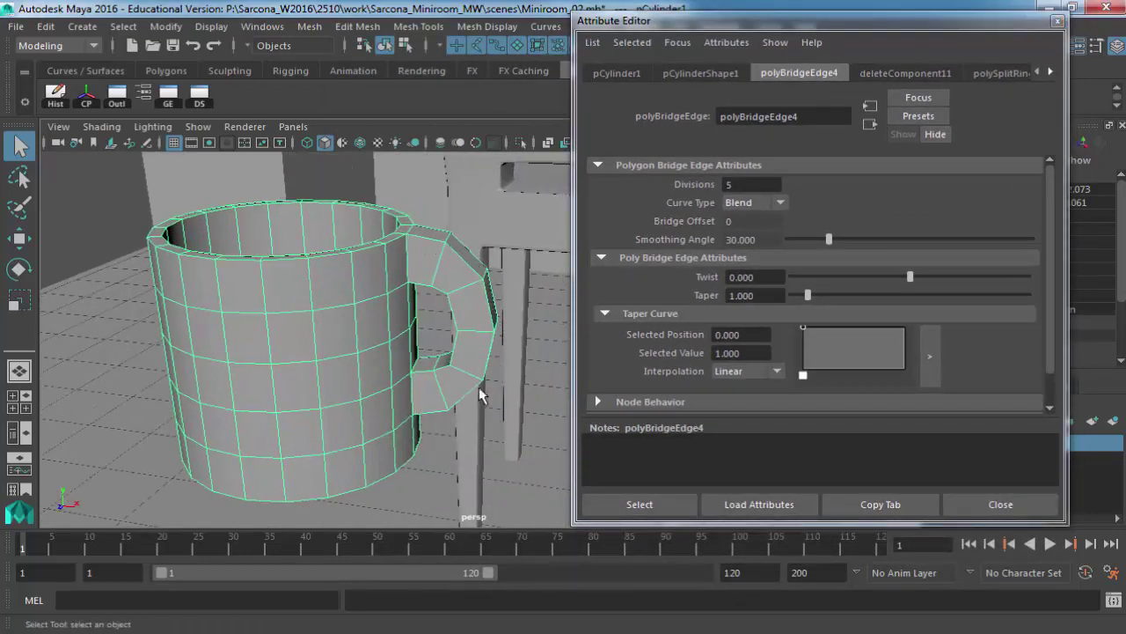
left_click(796, 72)
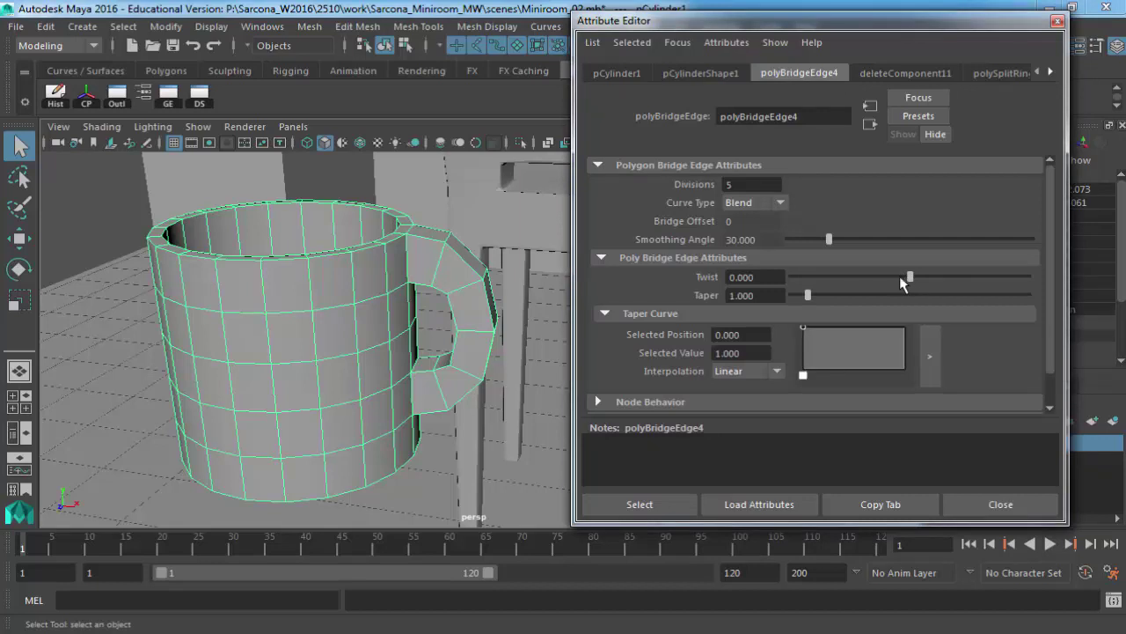
left_click_drag(900, 277, 792, 278)
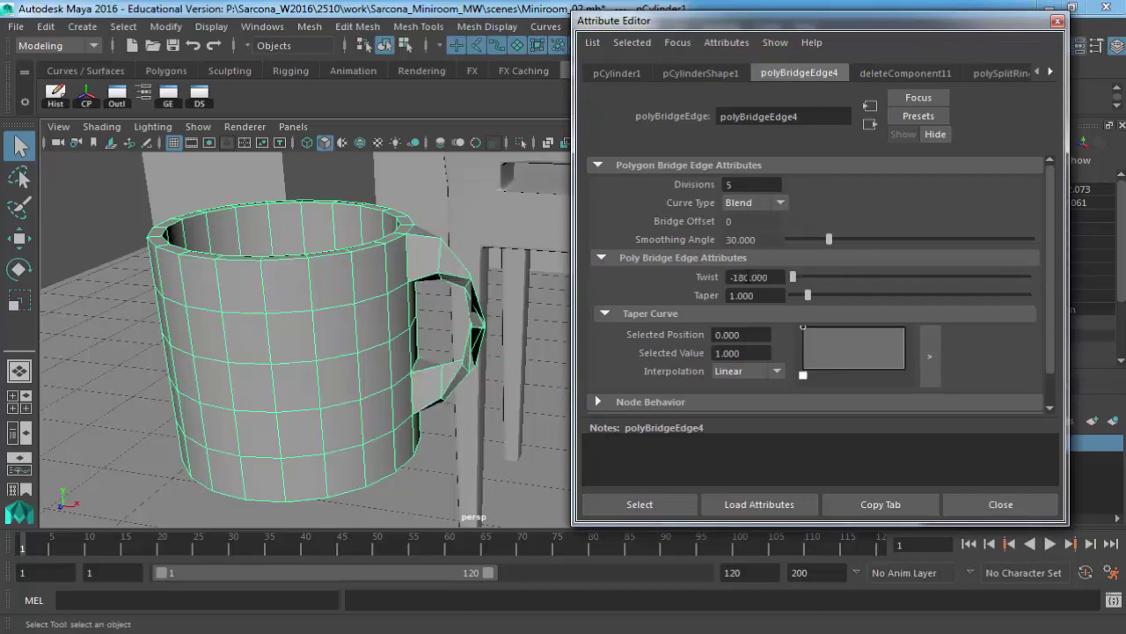
double_click(749, 277)
type("0")
key("Return")
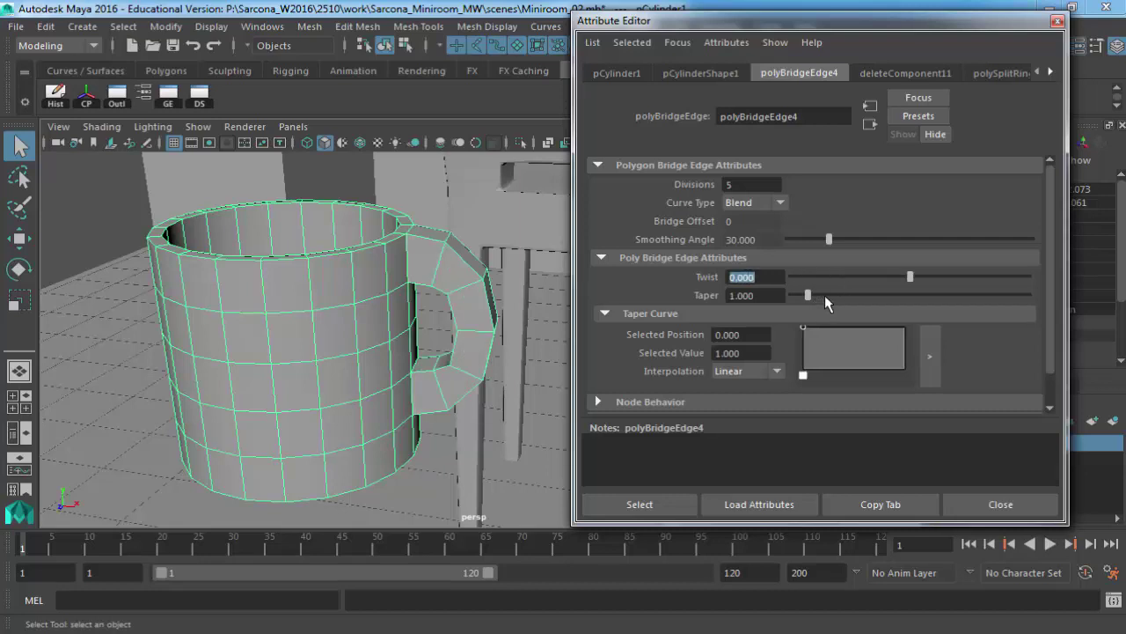
Set Taper to 0.962 and shape the taper curve into a V with Smooth interpolation.
left_click_drag(824, 295, 809, 296)
left_click(836, 349)
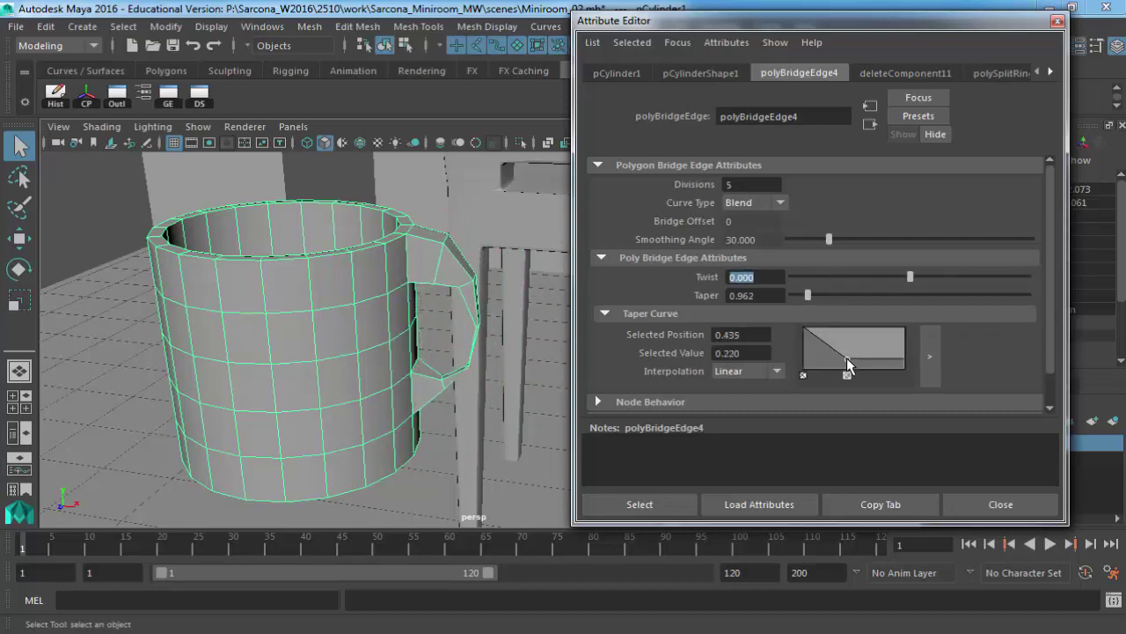
left_click_drag(884, 341, 825, 358)
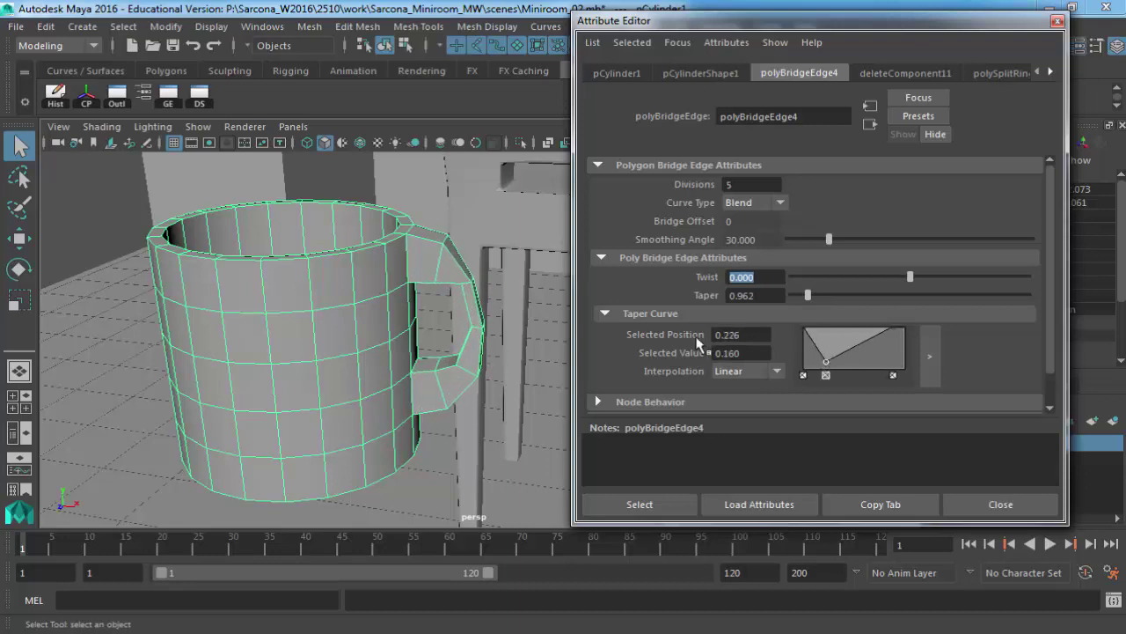
scroll(704, 345, "down", 1)
left_click(753, 335)
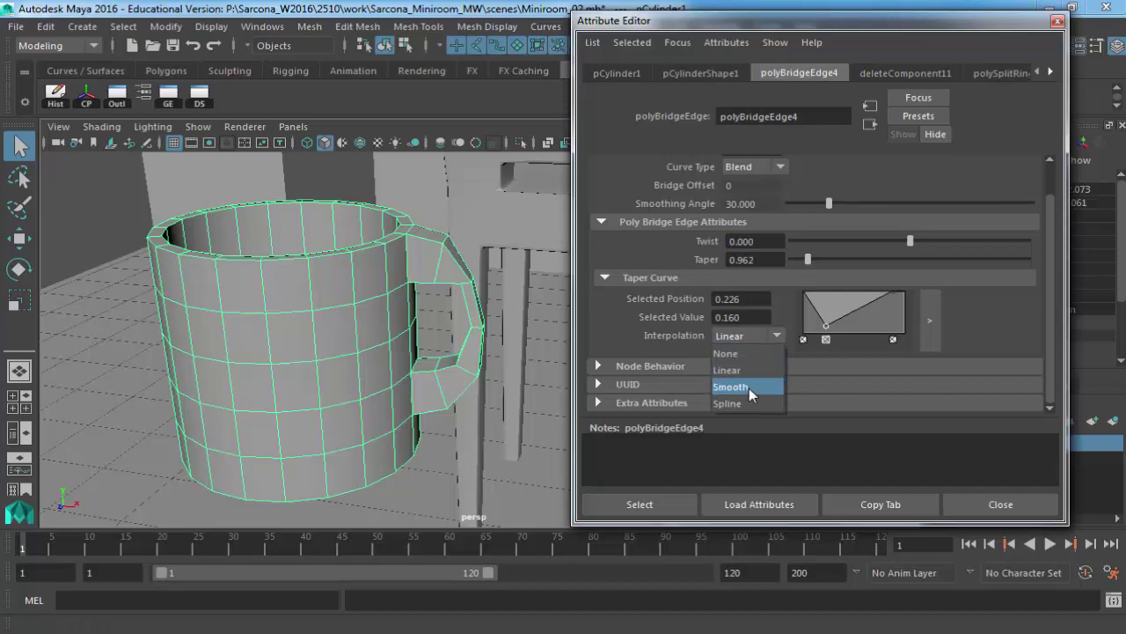
left_click(749, 388)
scroll(758, 196, "up", 1)
Set the bridge to 30 divisions and raise the taper curve points, the left one to 0.700.
double_click(736, 184)
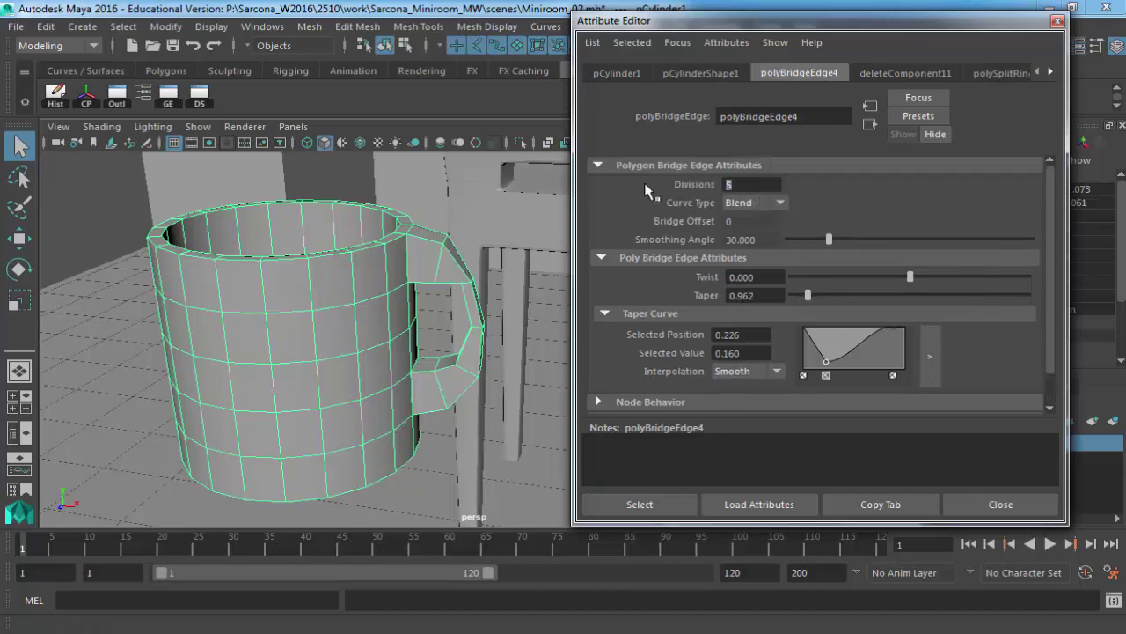
type("30")
key("Return")
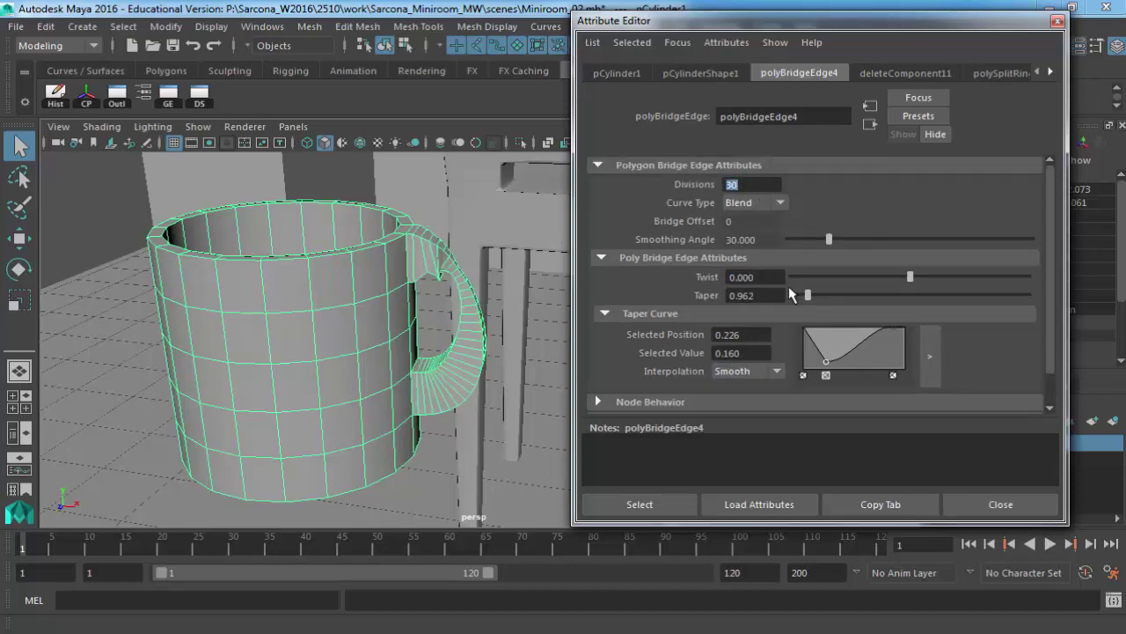
left_click_drag(828, 359, 891, 343)
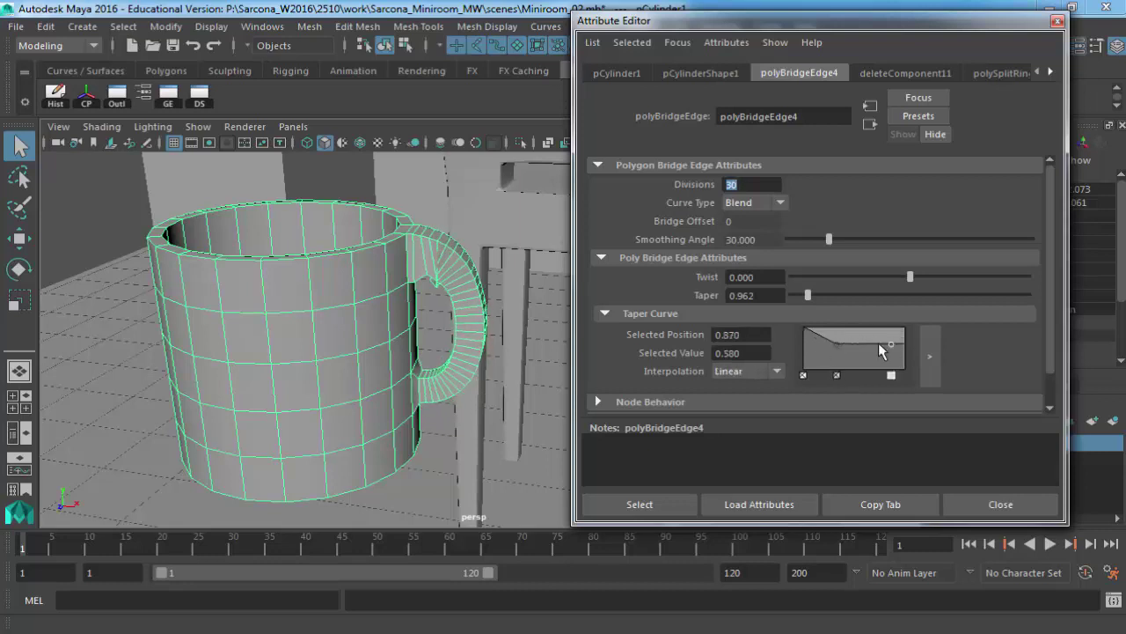
left_click_drag(805, 334, 802, 339)
left_click_drag(893, 22, 633, 30)
left_click(977, 280)
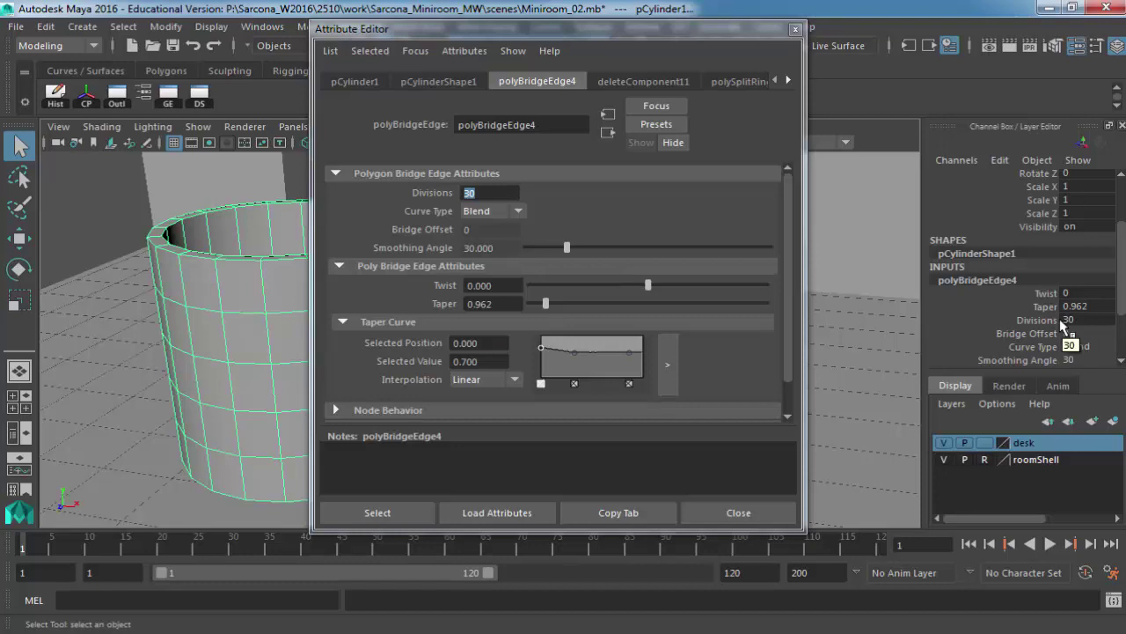
Set the handle bridge back to 5 divisions and delete the extra taper curve points.
left_click_drag(600, 37, 827, 34)
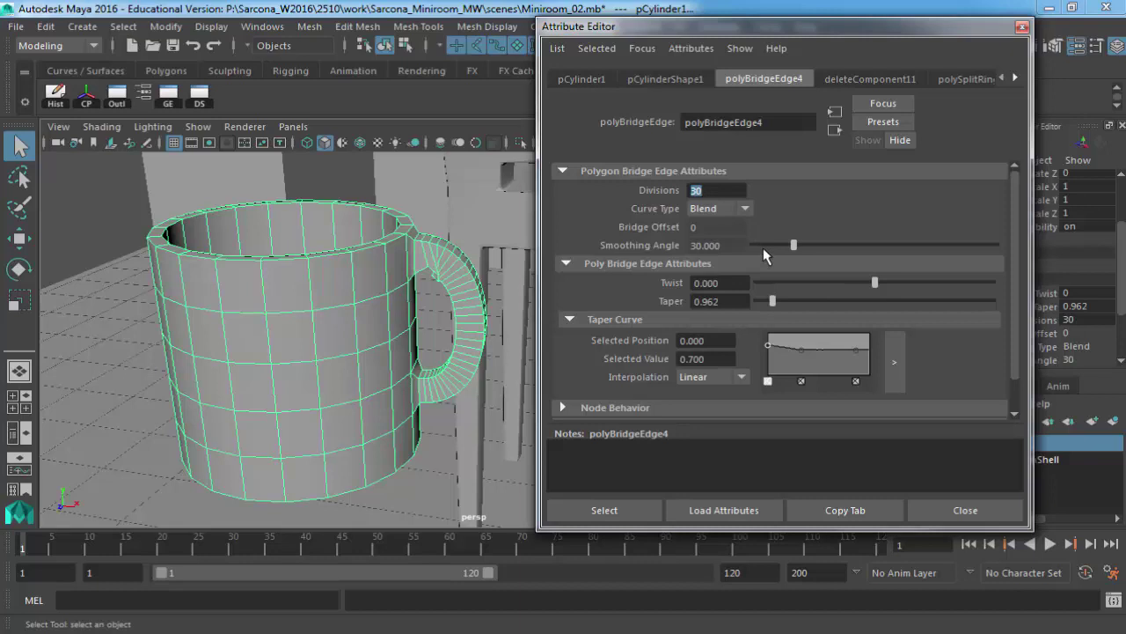
type("5")
key("Return")
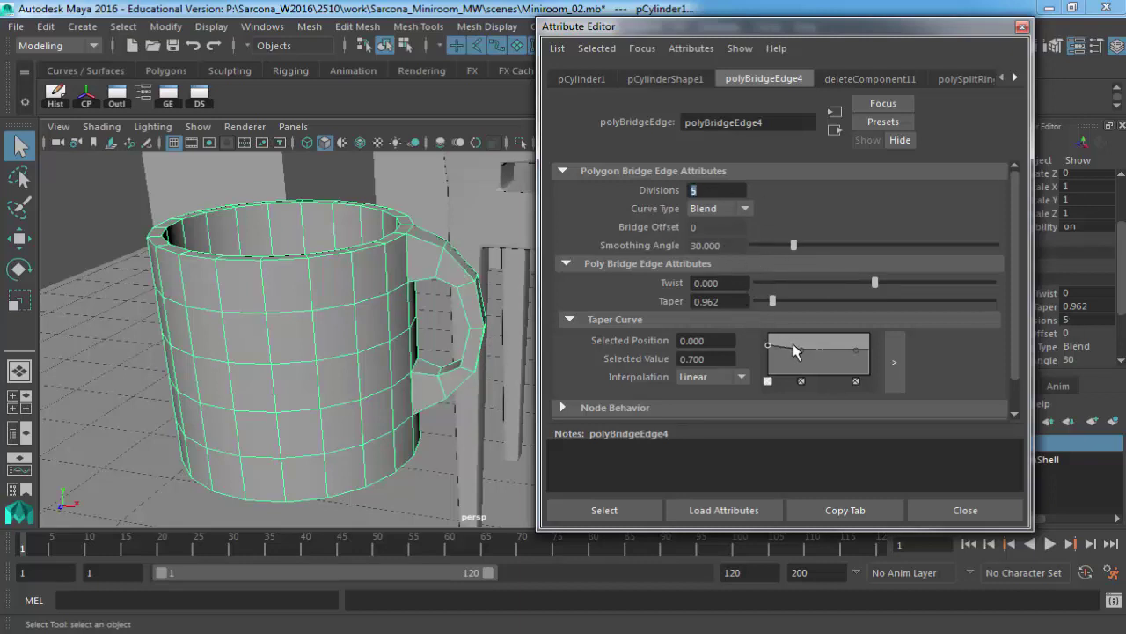
left_click(801, 380)
left_click(856, 381)
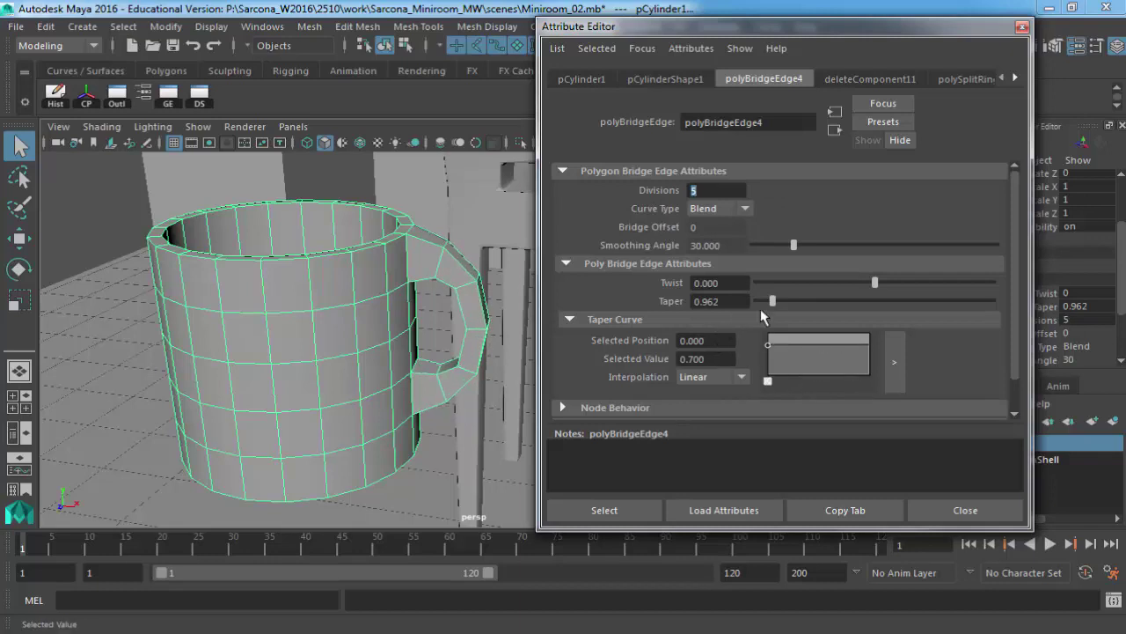
Restore the handle bridge Taper to 1.
double_click(687, 301)
type("0")
key("Return")
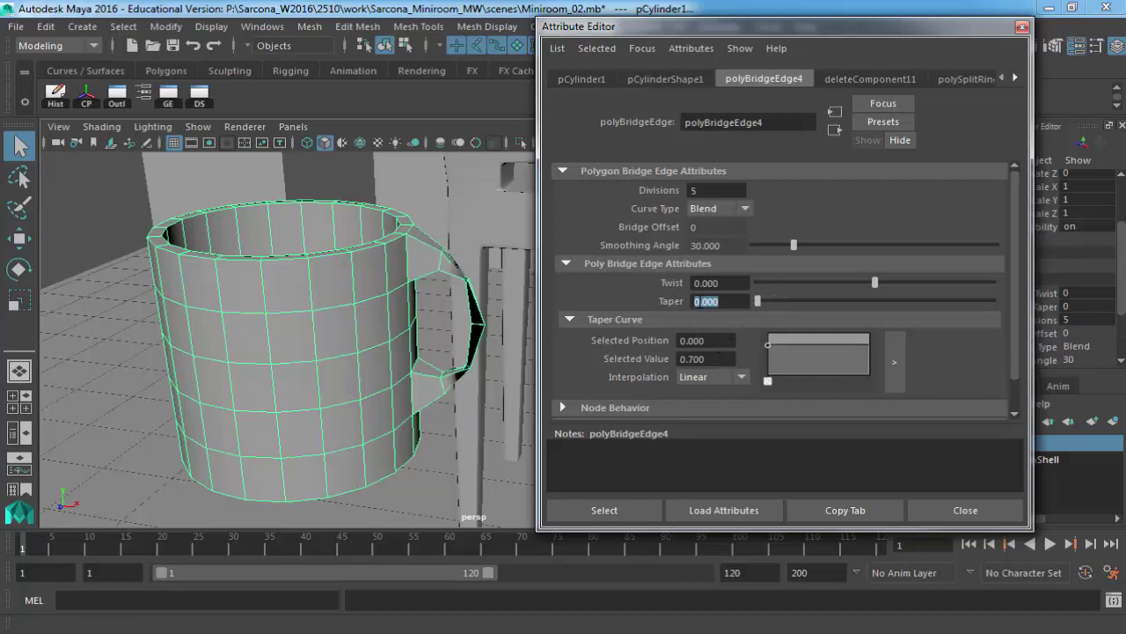
type("1")
key("Return")
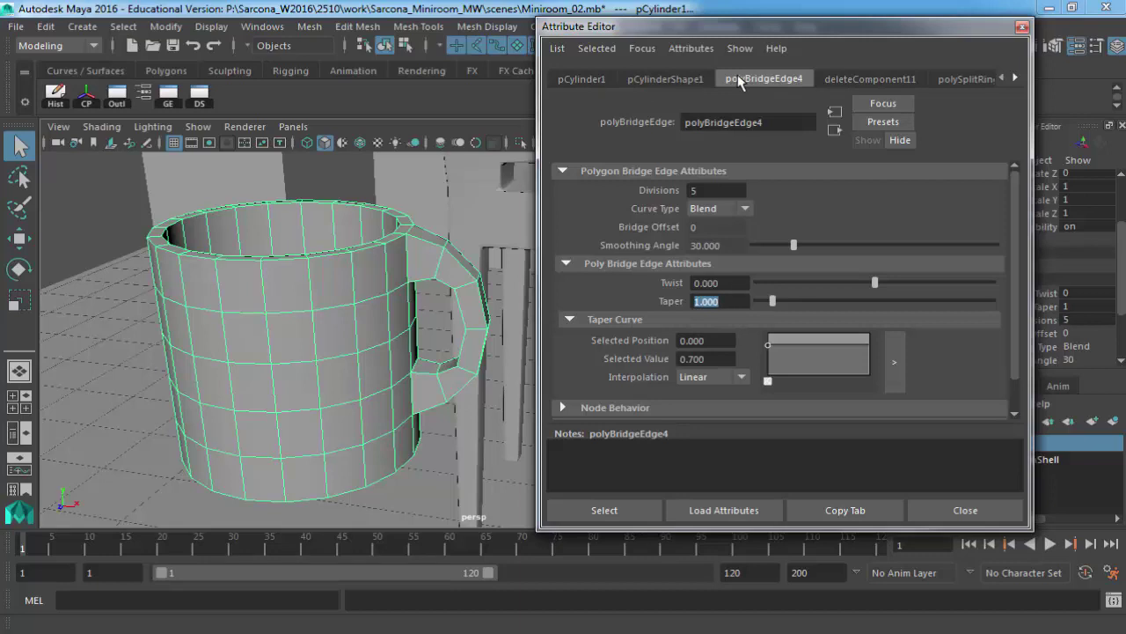
Slide polySplitRing7's Weight from 0.752 to 0.571, orbiting to watch the edge ring move.
left_click(858, 80)
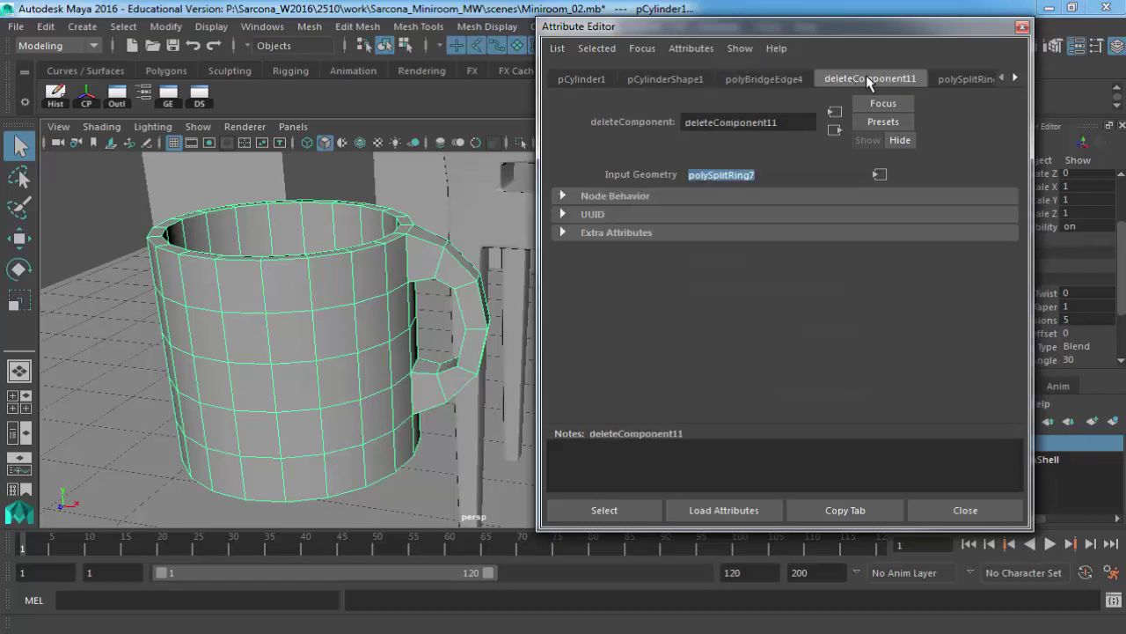
left_click(959, 80)
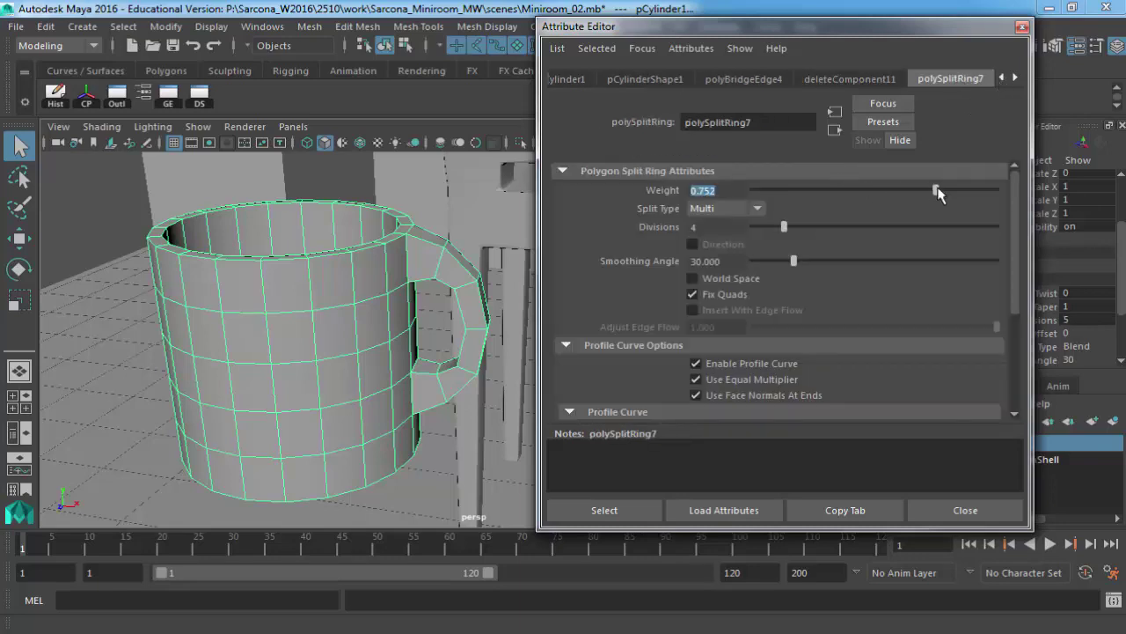
left_click_drag(937, 192, 913, 188)
left_click_drag(442, 220, 304, 352, "alt")
left_click_drag(909, 189, 889, 188)
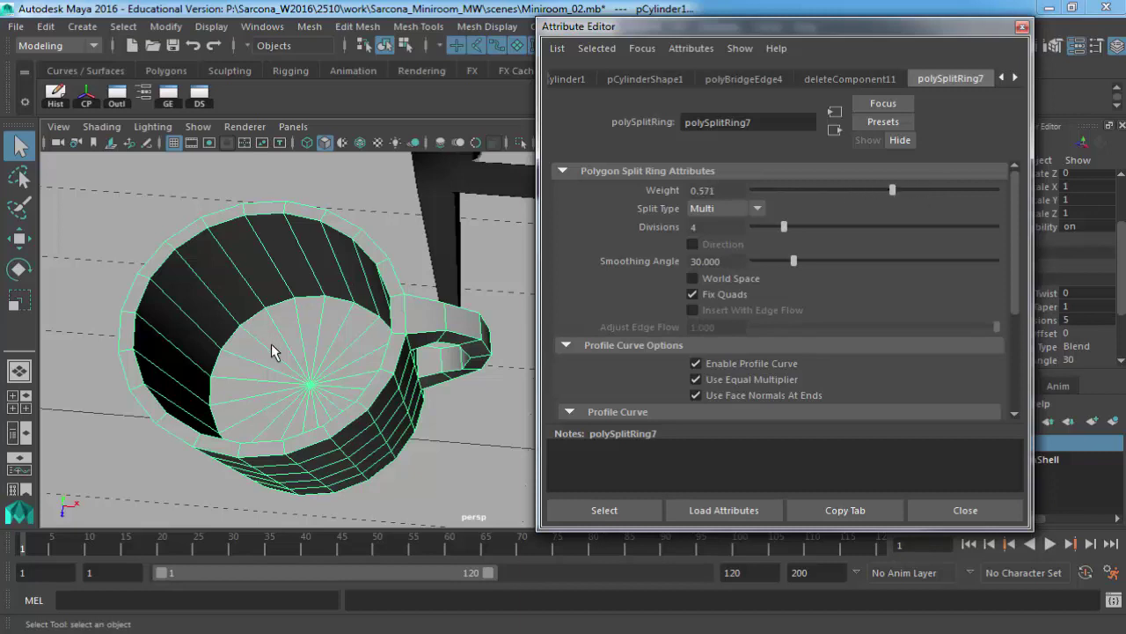
left_click_drag(277, 352, 378, 237, "alt")
left_click(1014, 77)
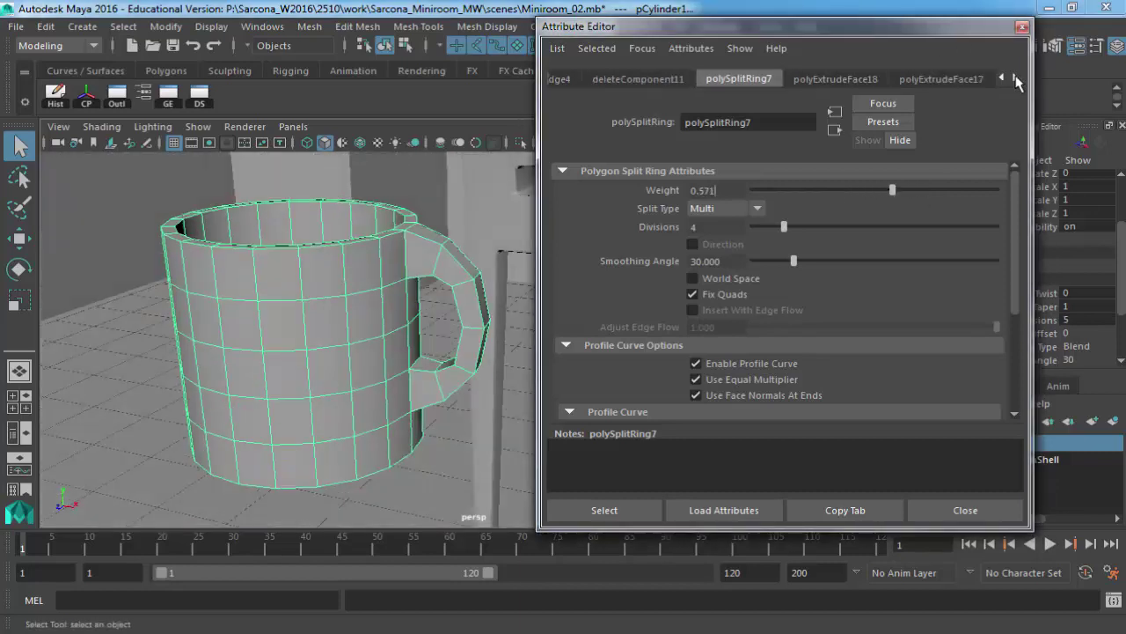
Show the polyExtrudeFace18 node's Poly Extrude Face History settings for the mug.
left_click(1015, 77)
left_click(756, 78)
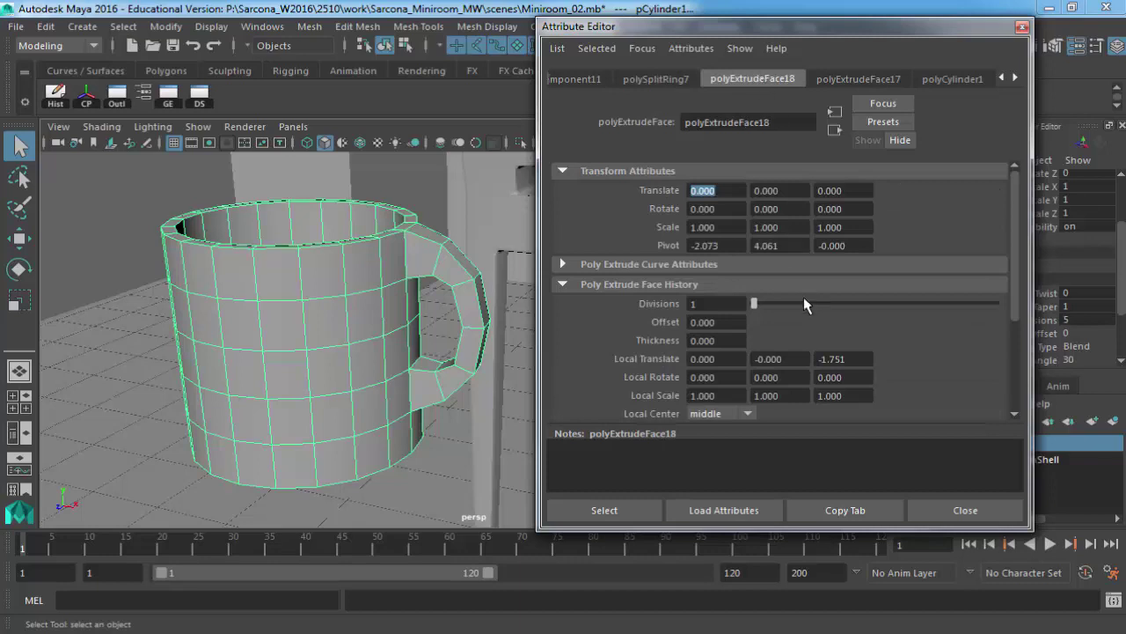
left_click(657, 287)
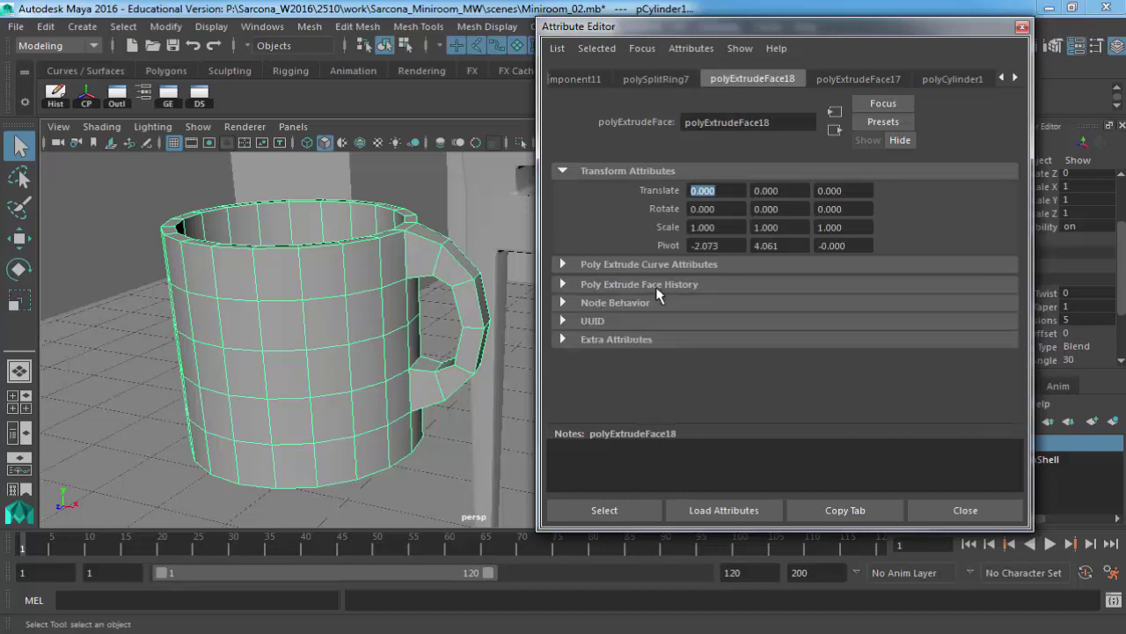
left_click(656, 287)
scroll(634, 322, "down", 1)
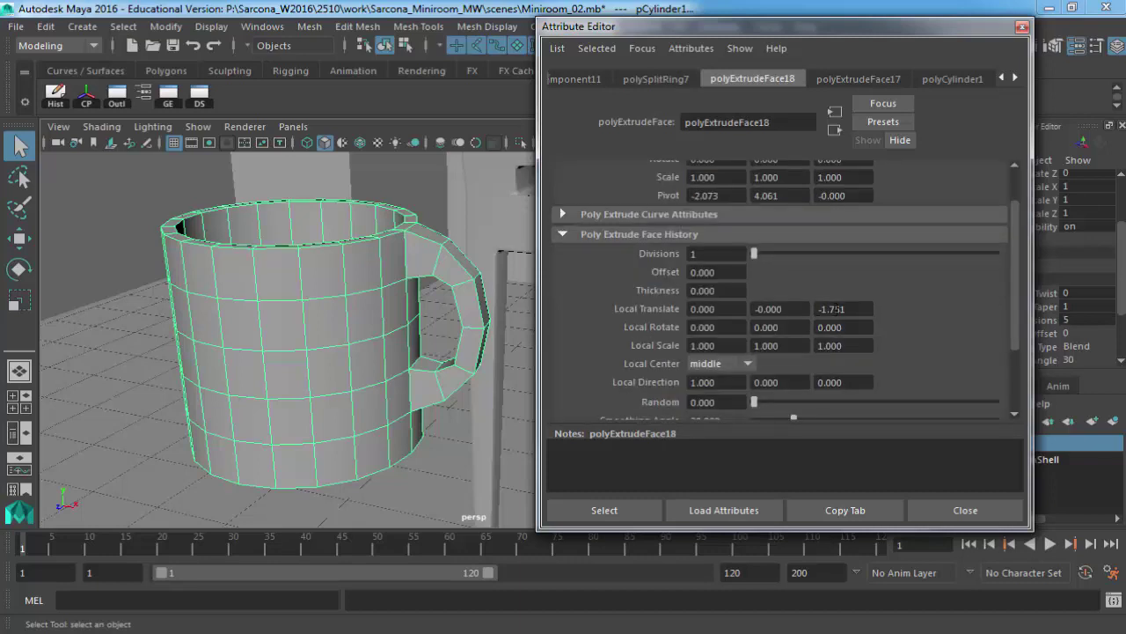
scroll(836, 309, "down", 2)
scroll(837, 309, "up", 2)
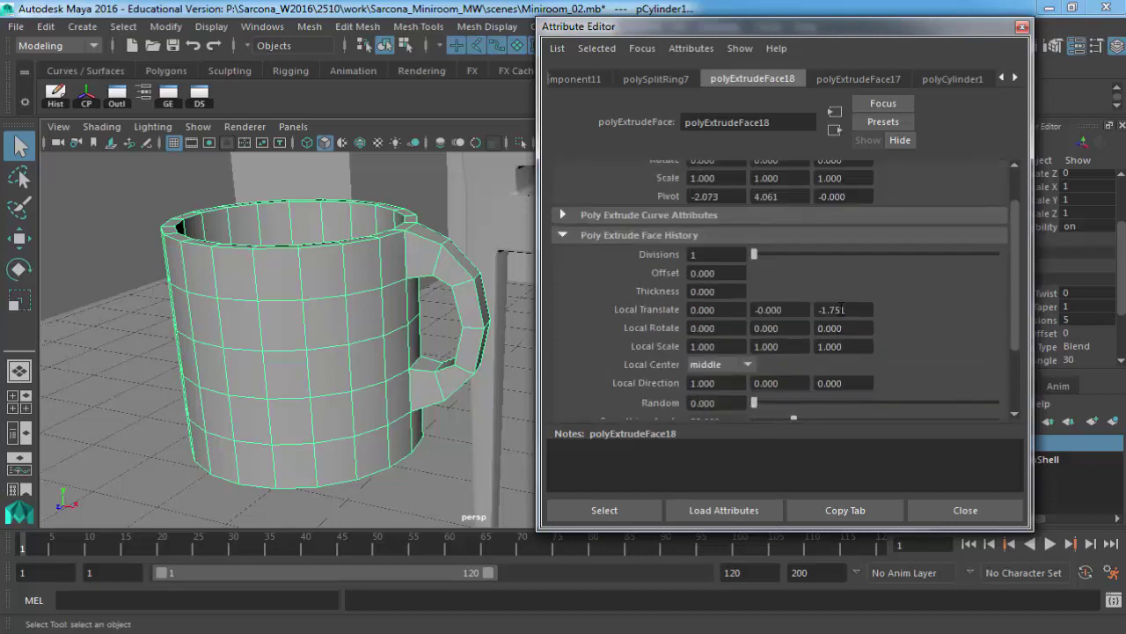
Try Local Translate Z values of -0.151 and -1.051 for the mug's inner hollow.
double_click(843, 309)
type("-0.151")
key("Return")
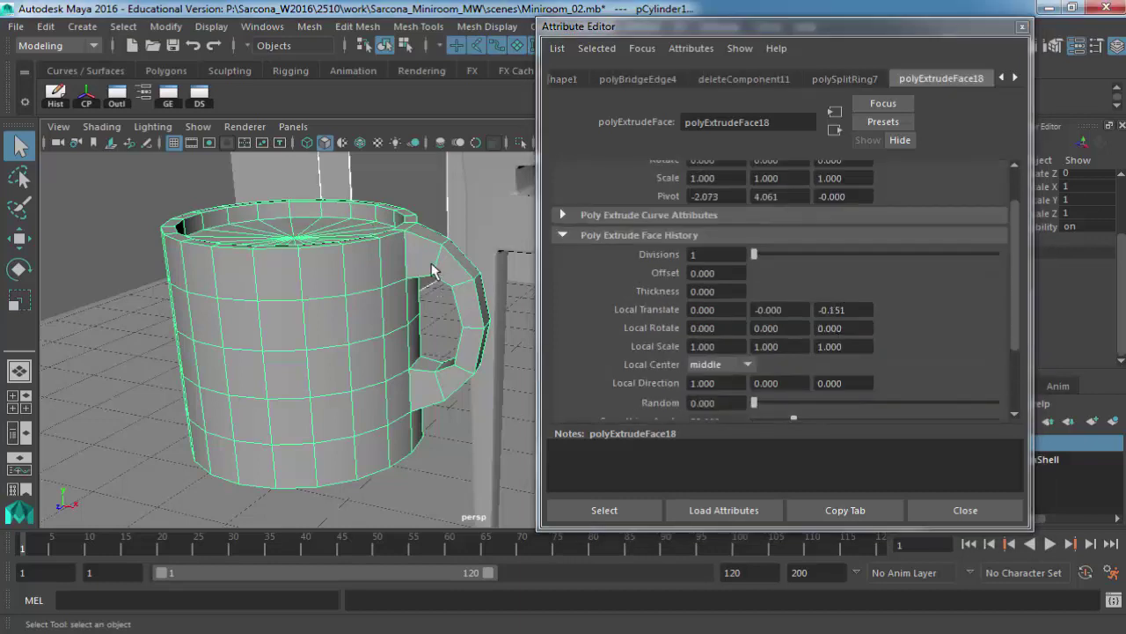
left_click_drag(432, 271, 422, 316, "alt")
key("ctrl+z")
double_click(843, 309)
type("-1.051")
key("Return")
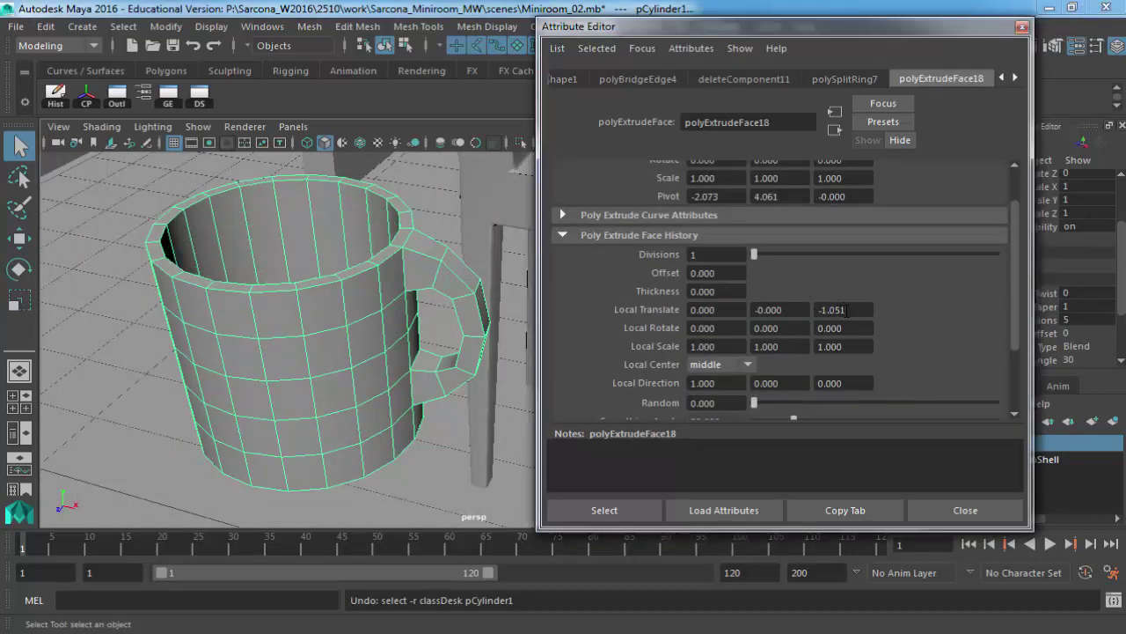
Try Local Translate Z of -0.551 and -1.251, then undo the last change.
double_click(843, 308)
type("-0.551")
key("Return")
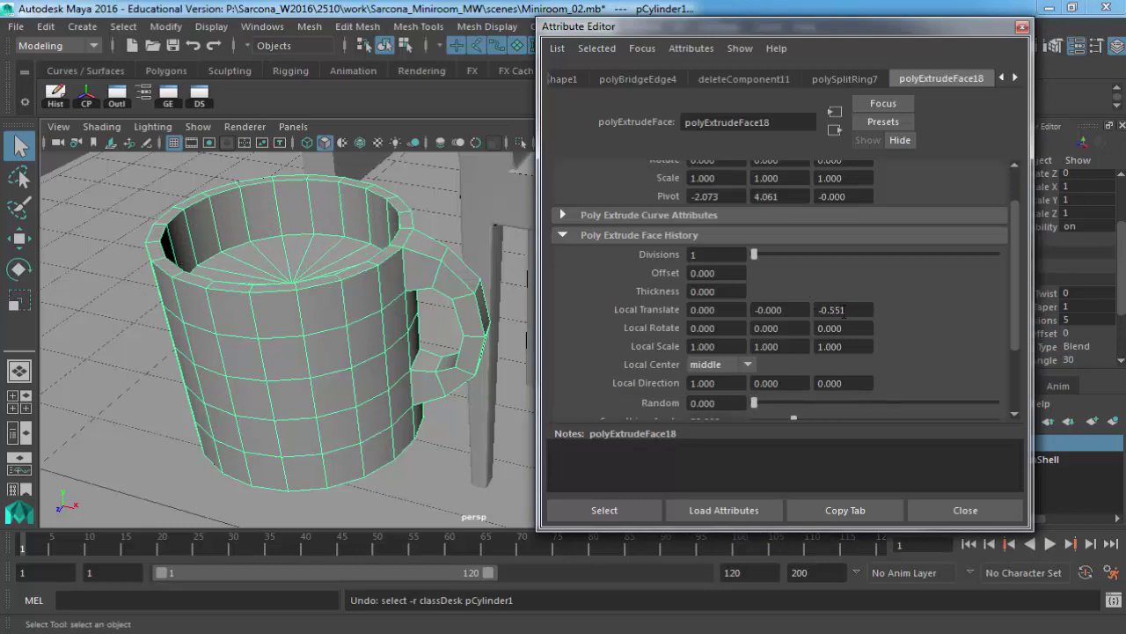
double_click(843, 309)
type("-1.251")
key("Return")
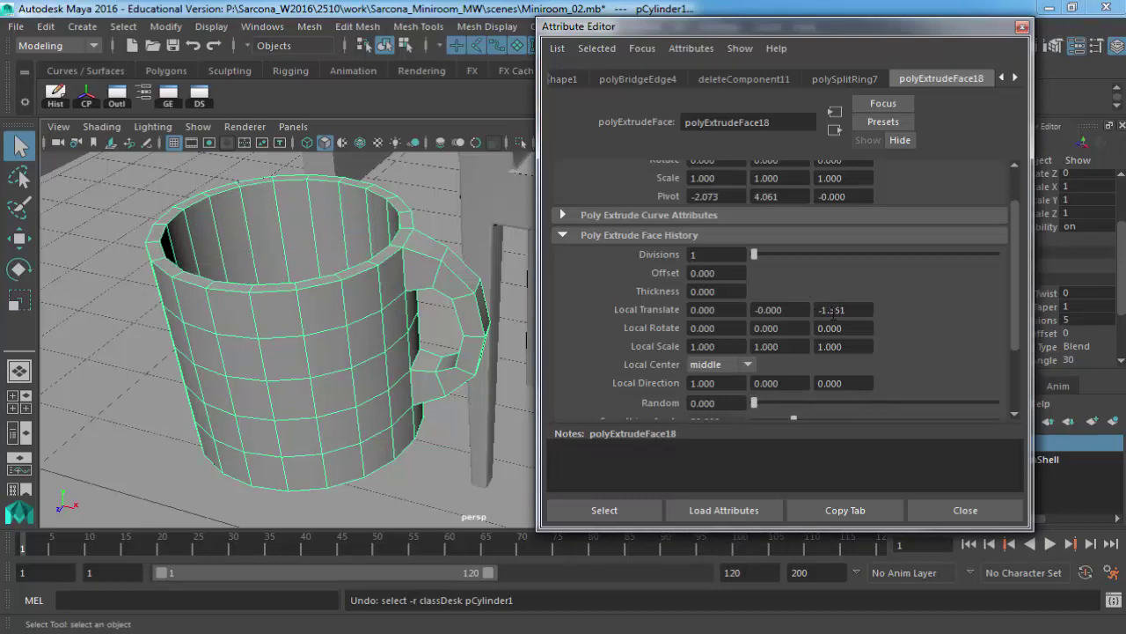
left_click_drag(404, 291, 402, 333, "alt")
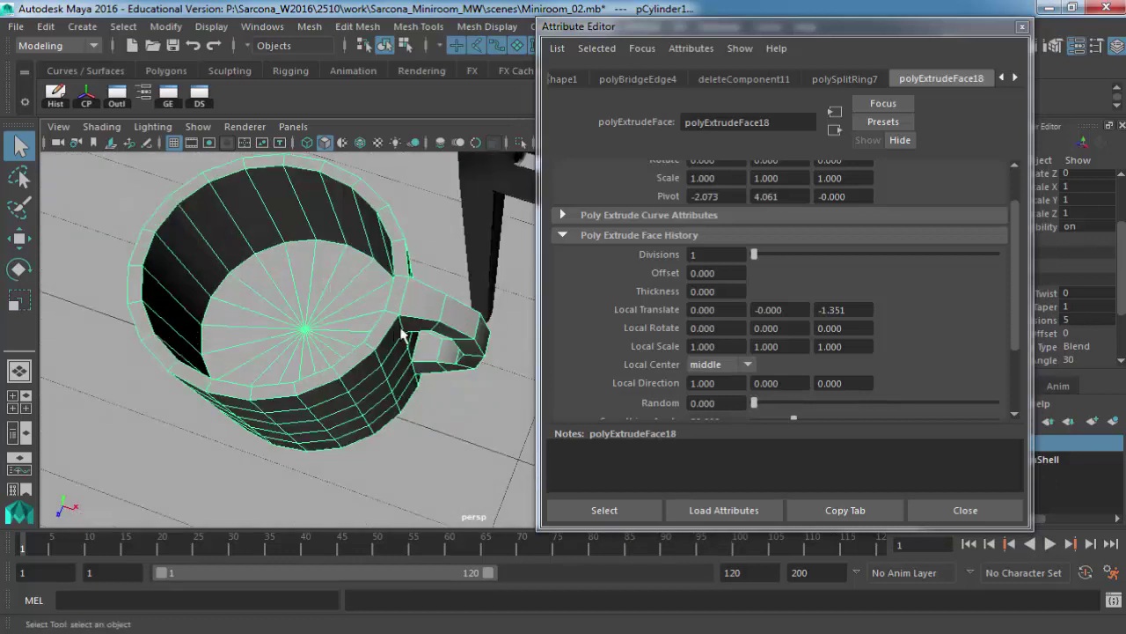
key("ctrl+z")
key("ctrl+z")
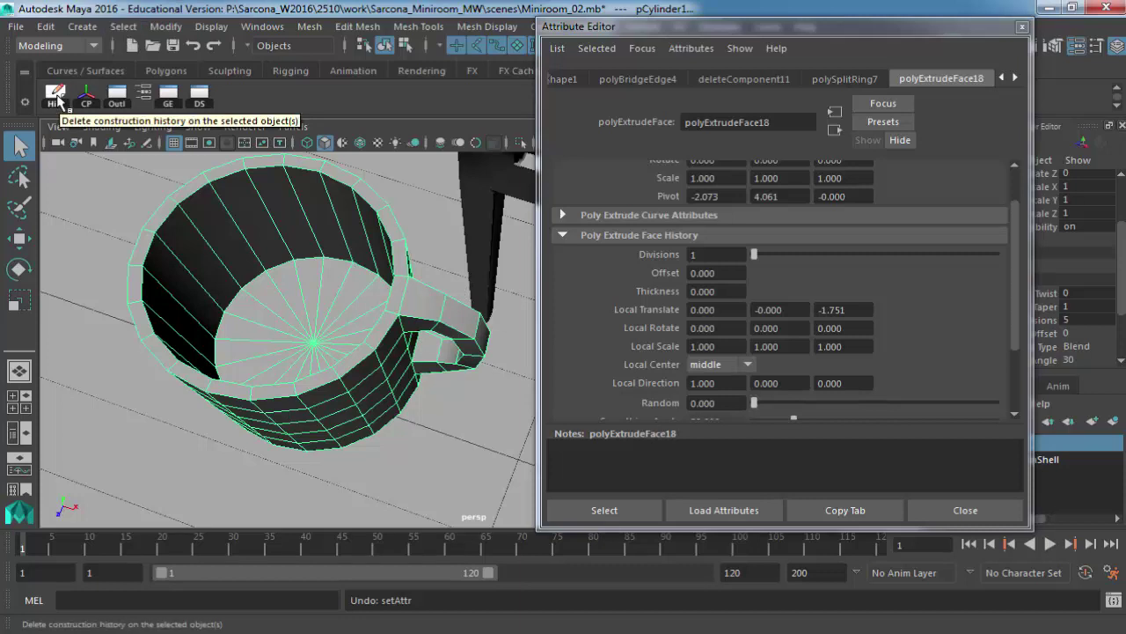
Delete the mug's construction history with the Hist button and Edit > Delete by Type > History.
left_click(56, 97)
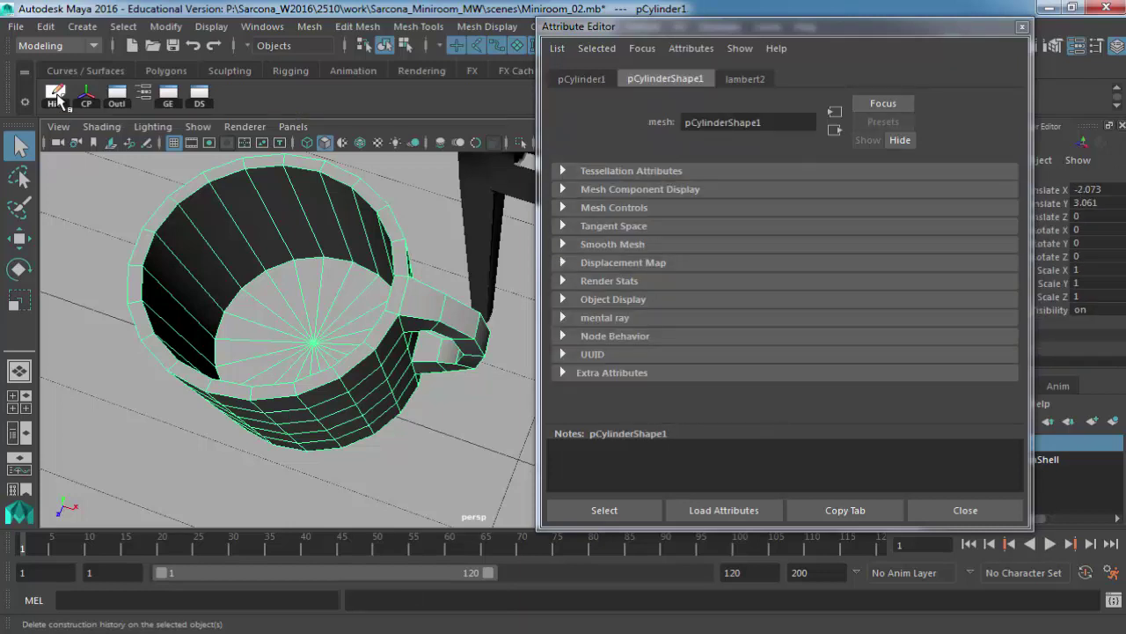
left_click(44, 26)
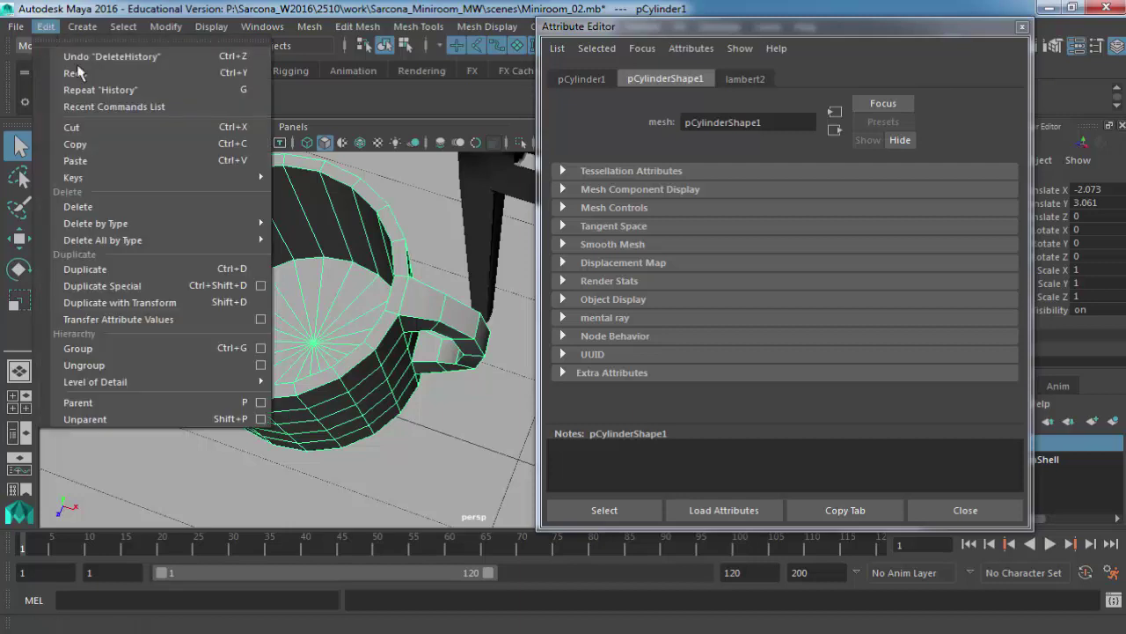
mouse_move(216, 225)
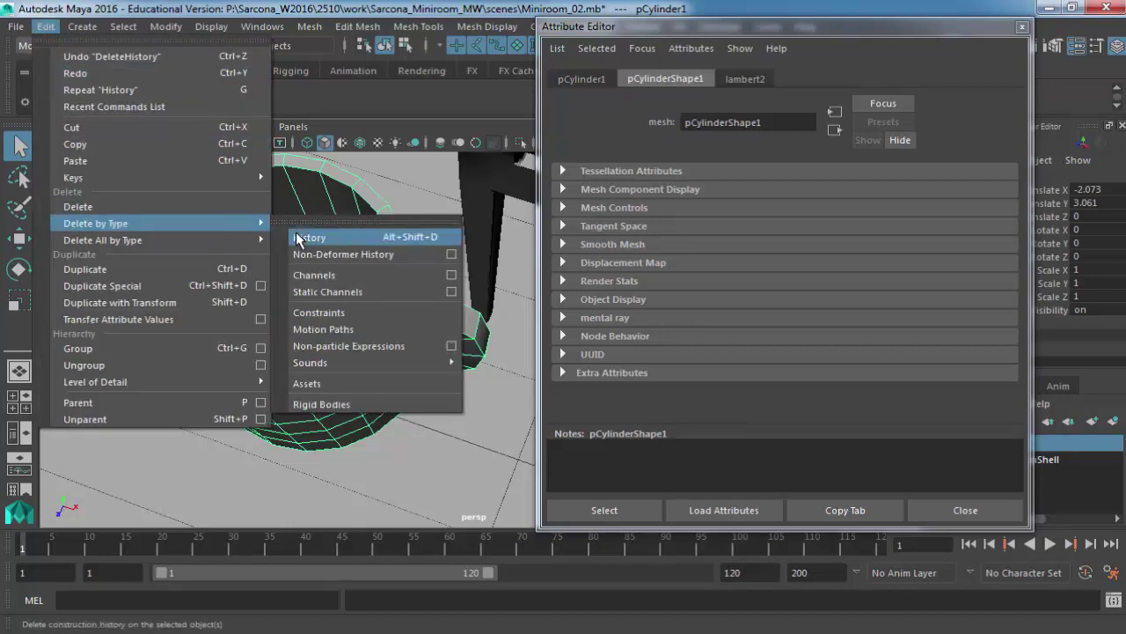
left_click(303, 238)
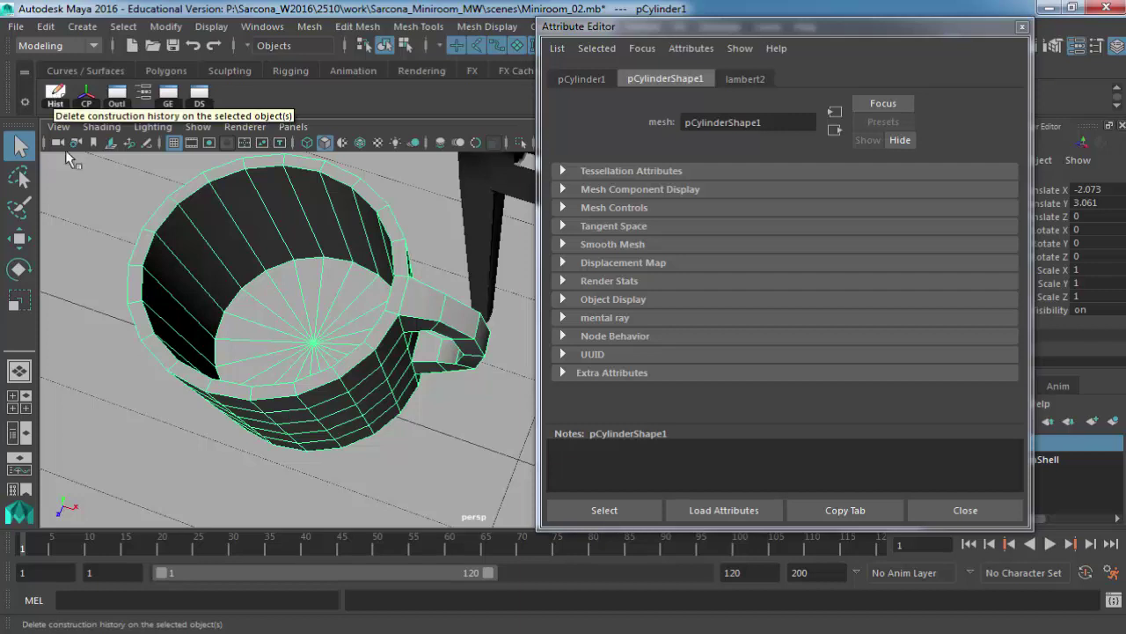
Select and frame the chair, then inspect its polyCube6 history node and mesh shape.
left_click(473, 176)
key("f")
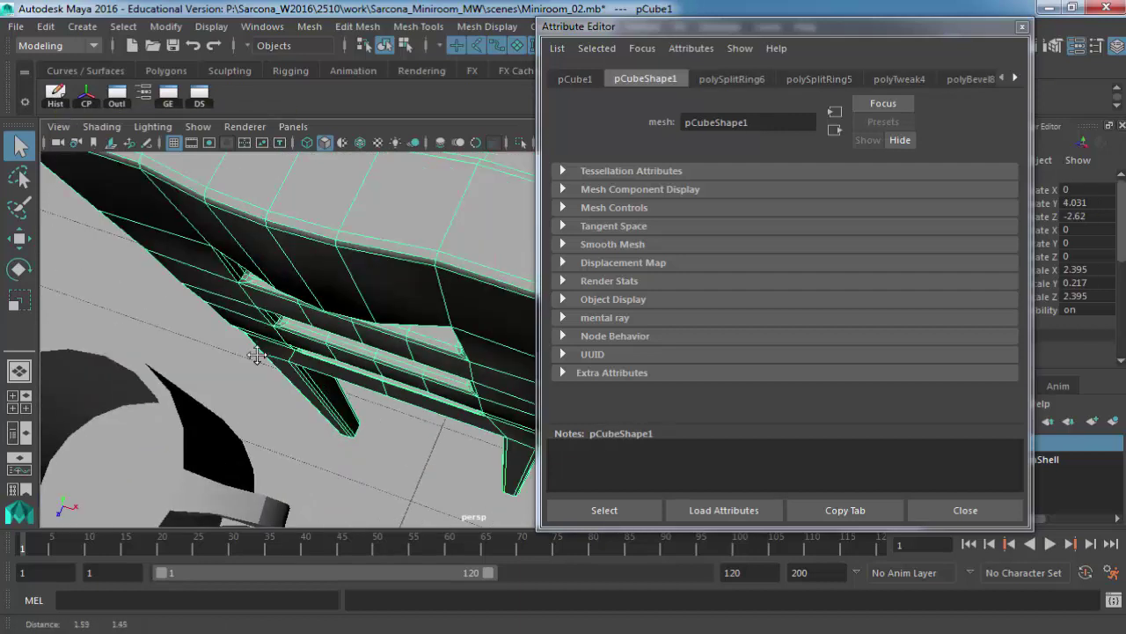
left_click(1012, 81)
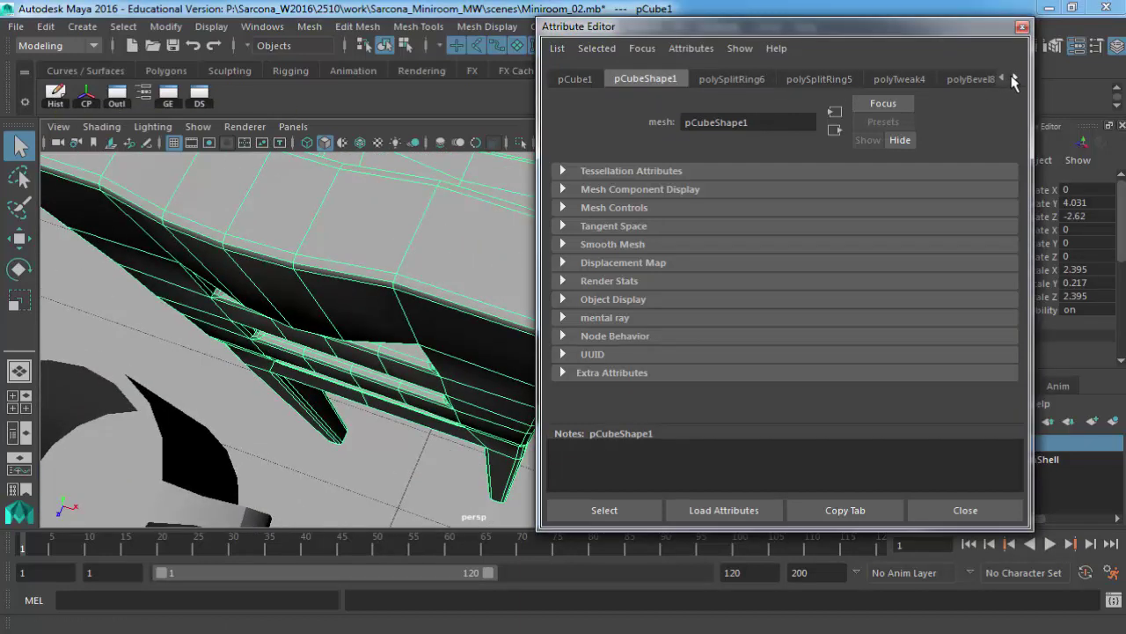
left_click(1014, 79)
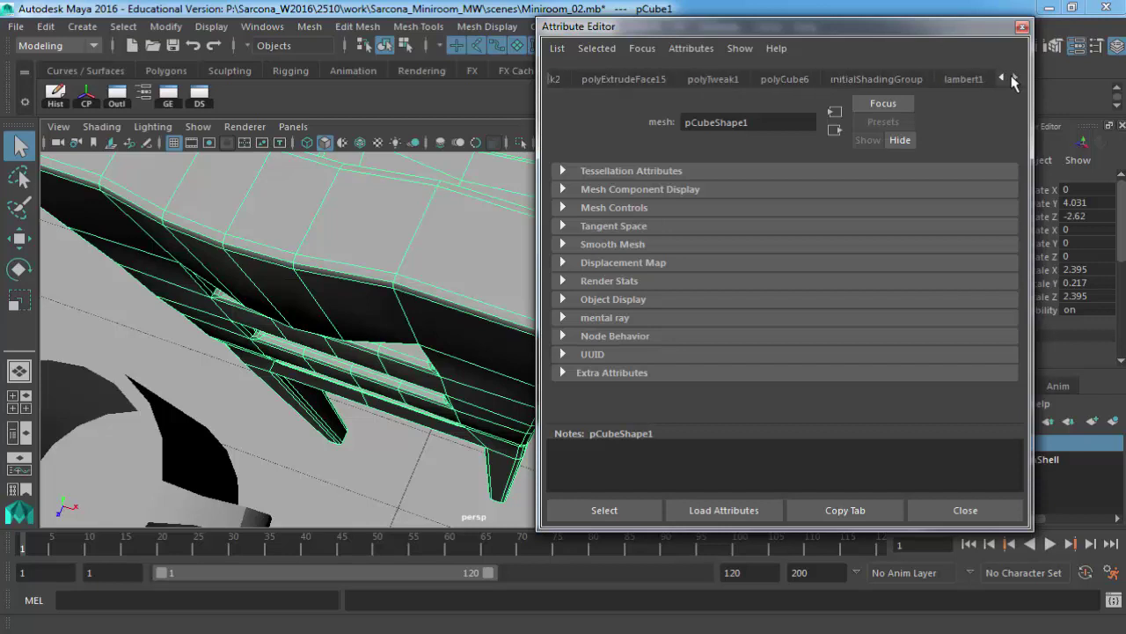
left_click(786, 80)
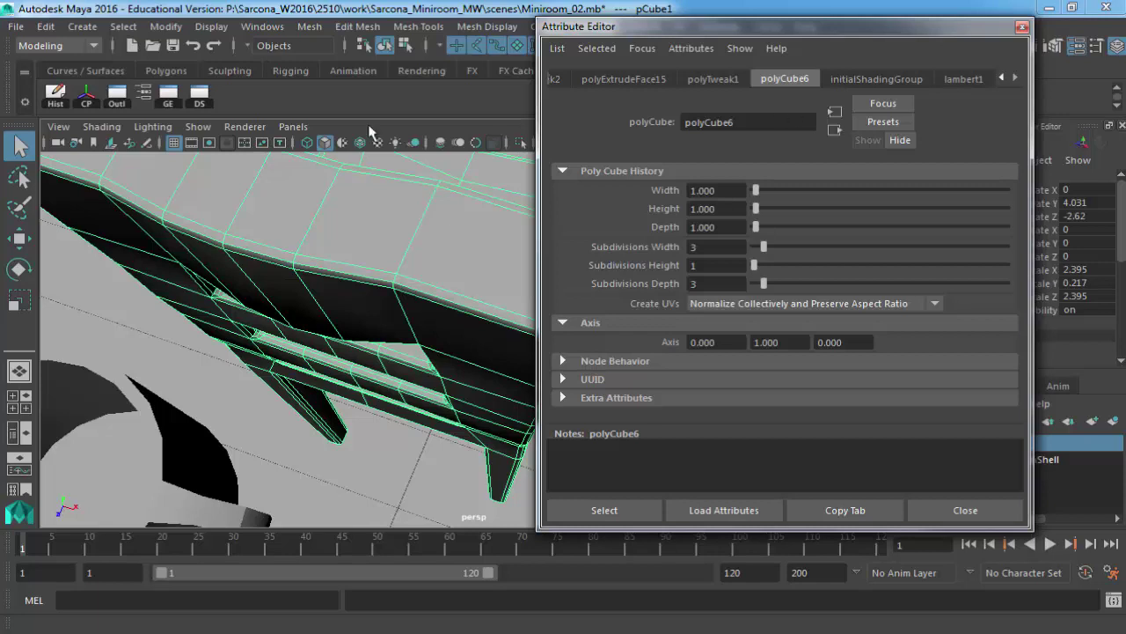
left_click(154, 281)
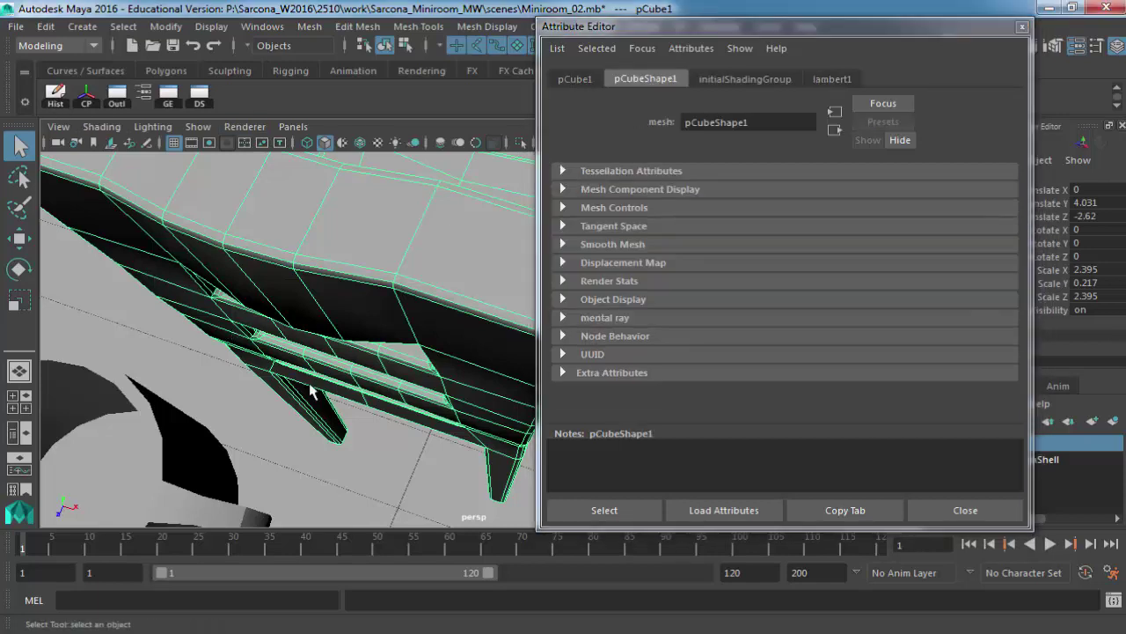
Reframe the view on the chair and desk, reselect the chair, and show its pCube1 transform attributes.
left_click(161, 415)
key("f")
left_click_drag(391, 338, 390, 307, "alt")
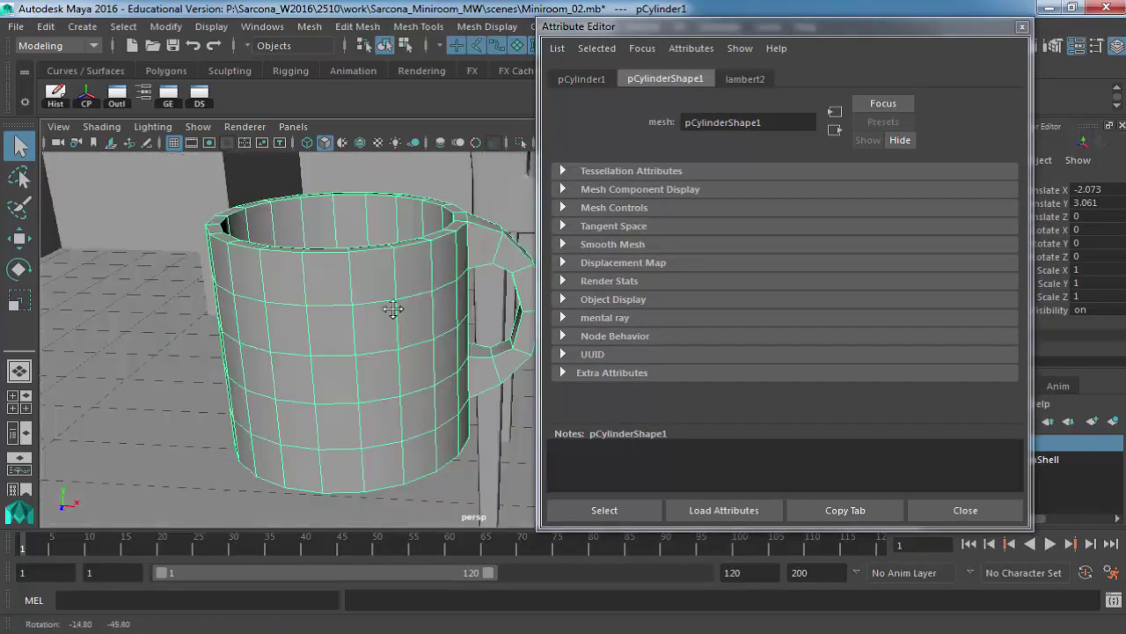
scroll(378, 330, "down", 6)
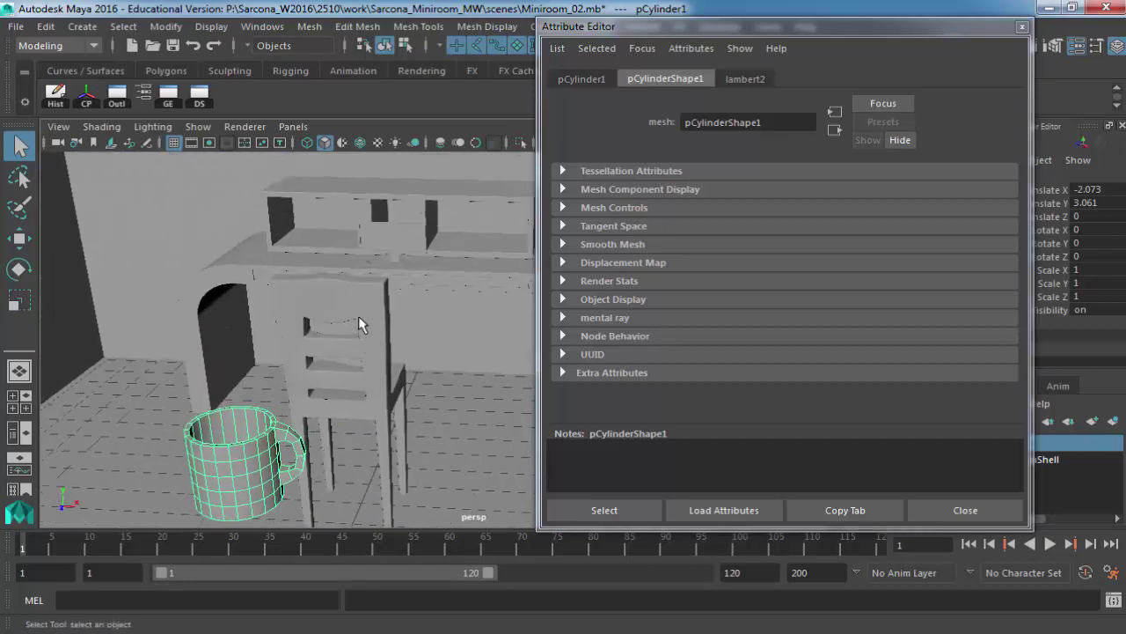
left_click(361, 327)
left_click_drag(356, 345, 201, 398, "alt")
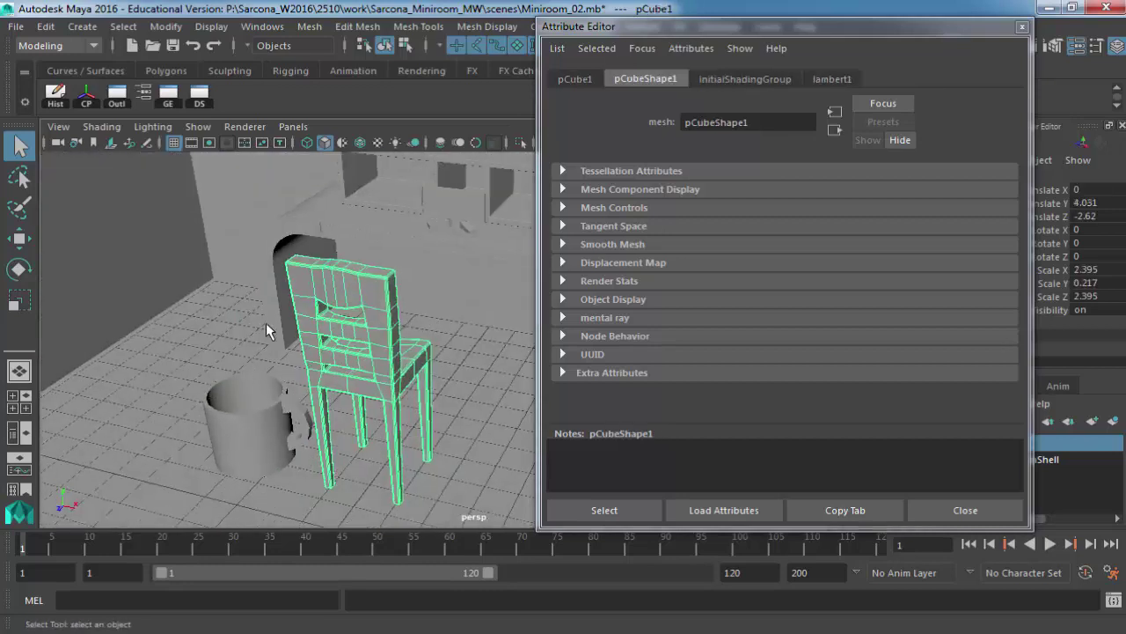
key("f")
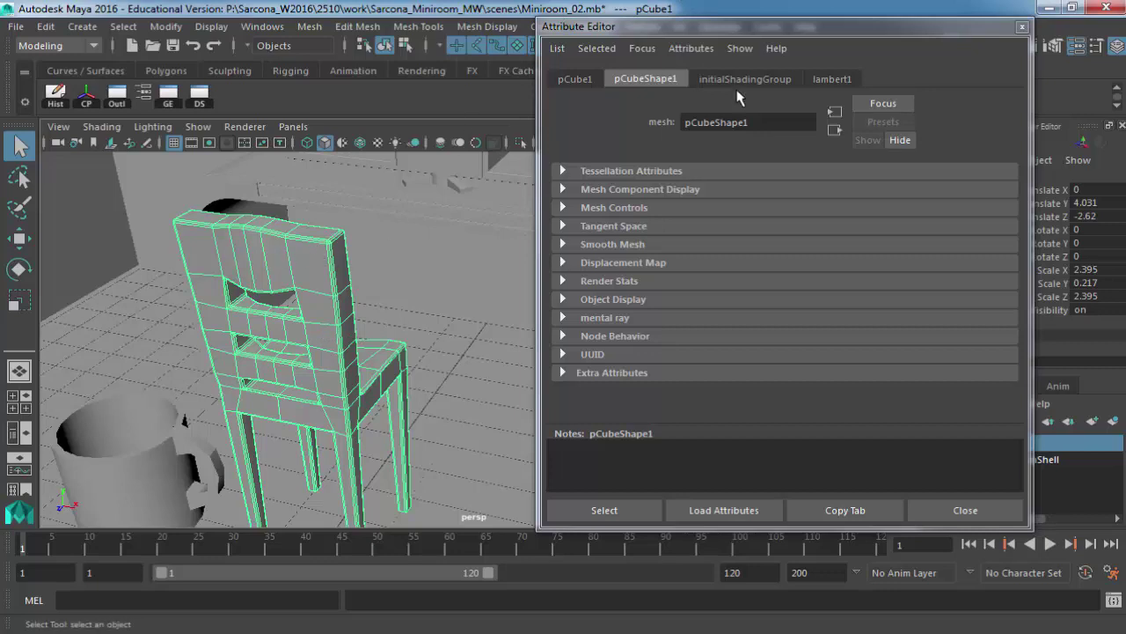
left_click(134, 410)
left_click(244, 242)
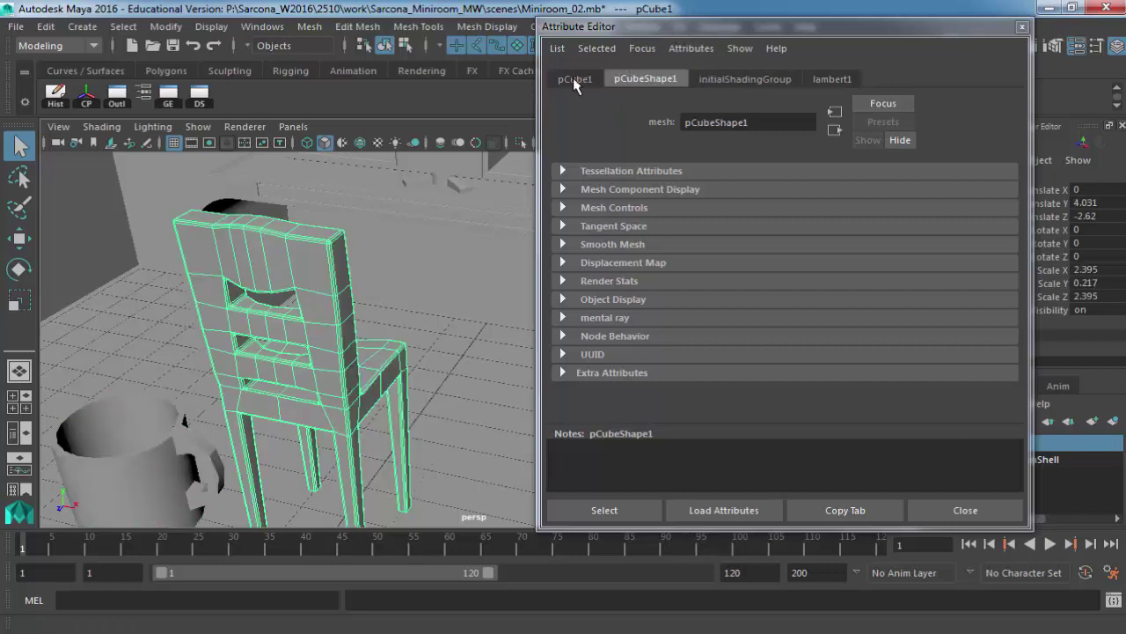
left_click(574, 81)
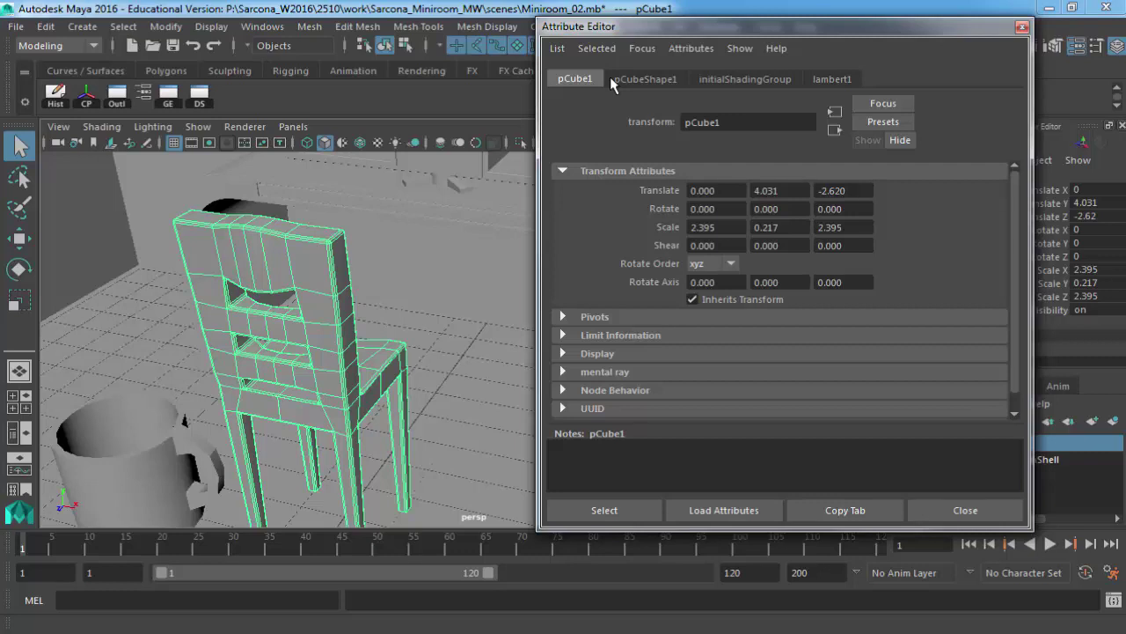
left_click_drag(832, 27, 698, 28)
left_click_drag(1052, 202, 1055, 310)
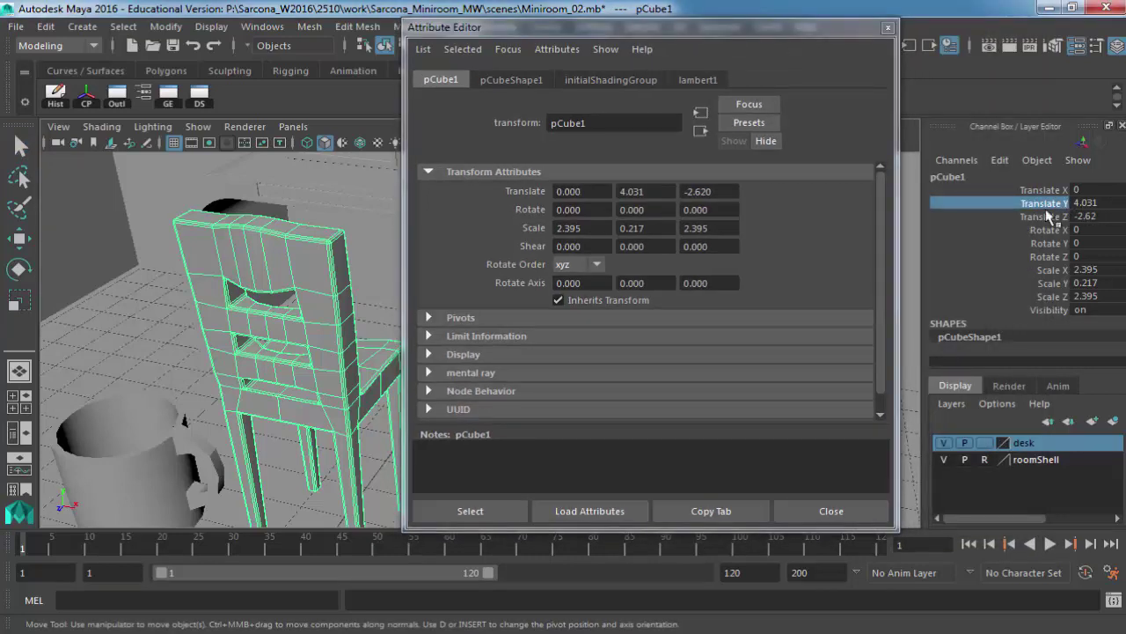
left_click_drag(1047, 194, 1048, 324)
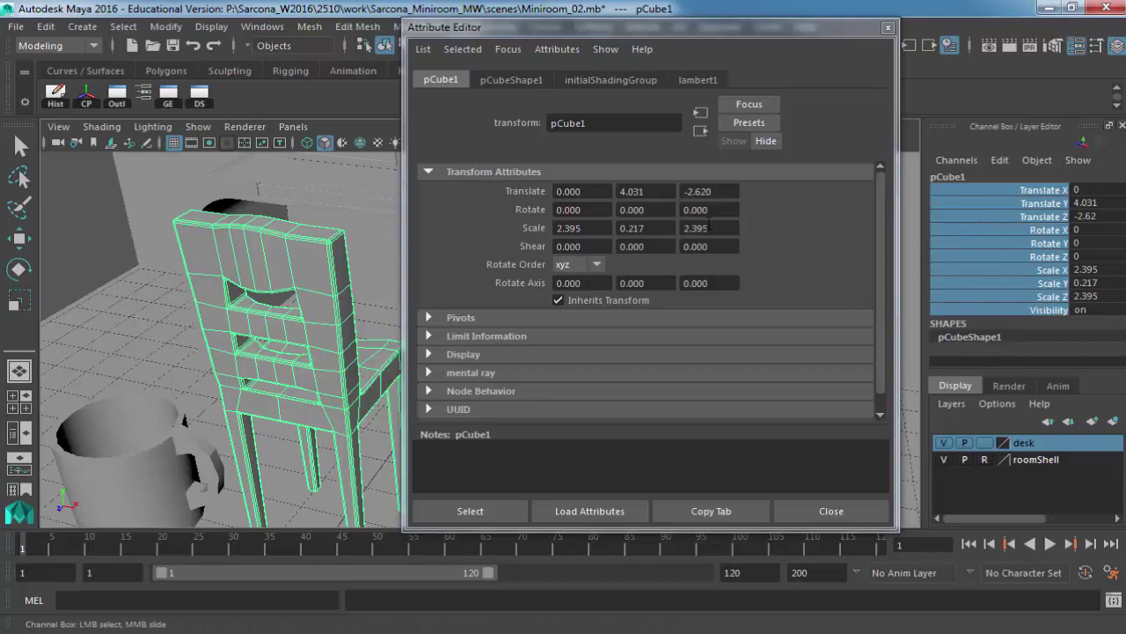
left_click(517, 354)
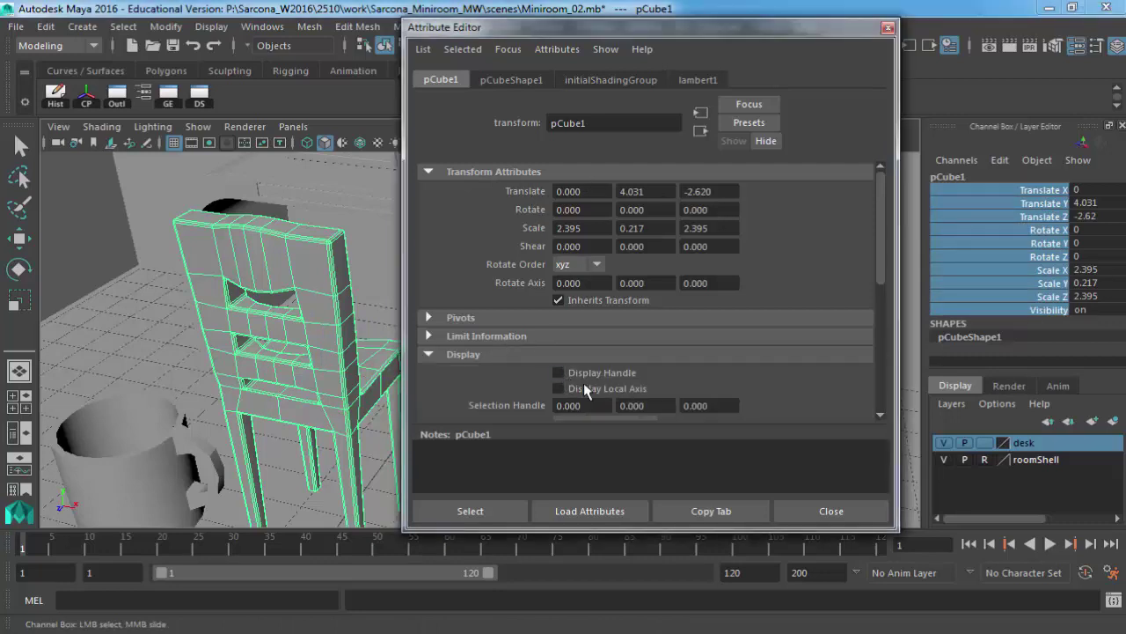
scroll(583, 374, "down", 3)
left_click(576, 361)
left_click(575, 361)
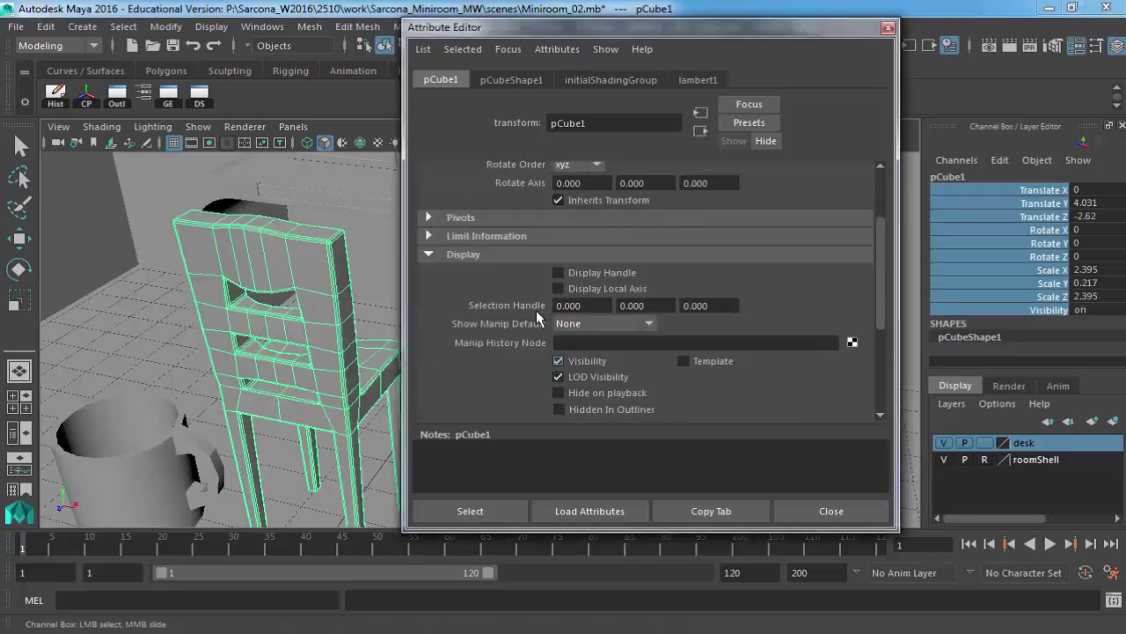
scroll(516, 282, "up", 3)
left_click_drag(587, 245, 532, 249)
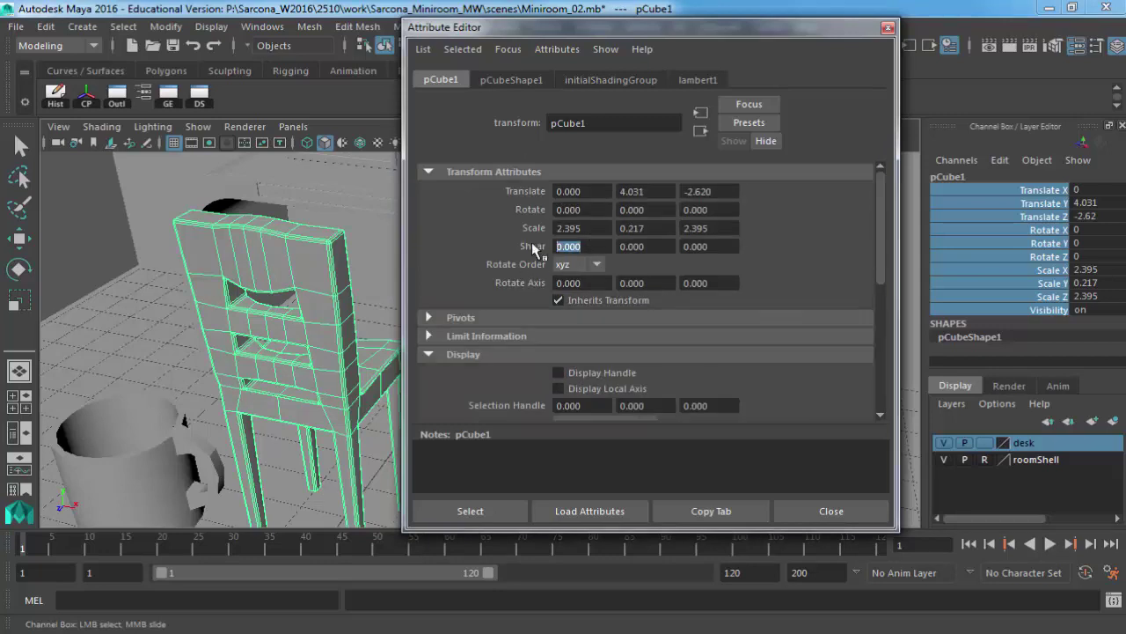
type("0.2")
key("Return")
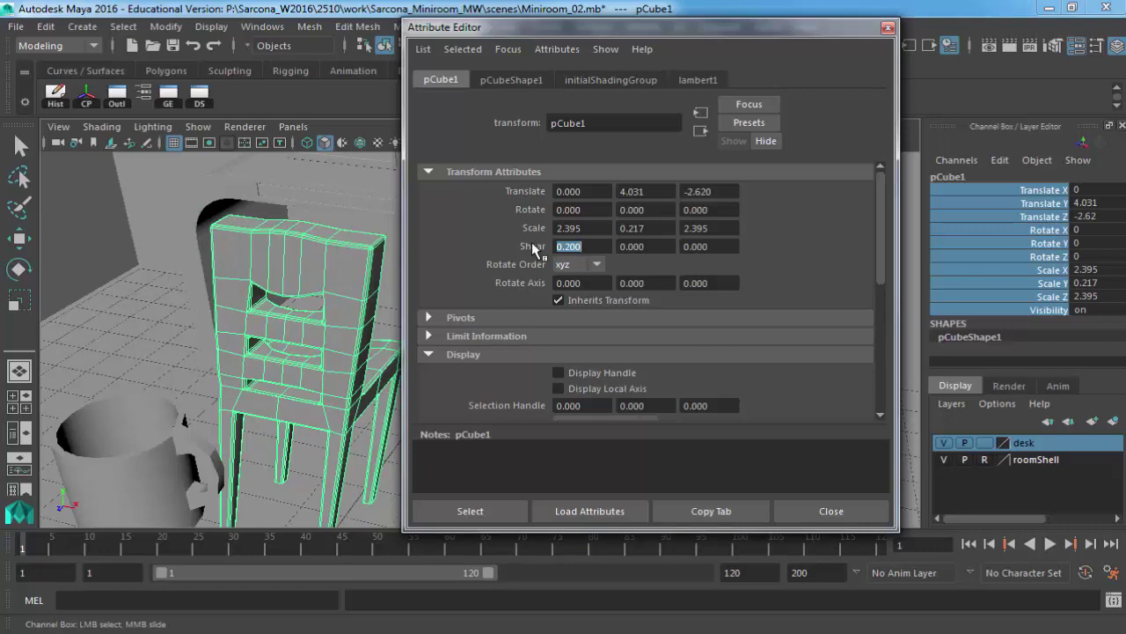
type("0")
key("Return")
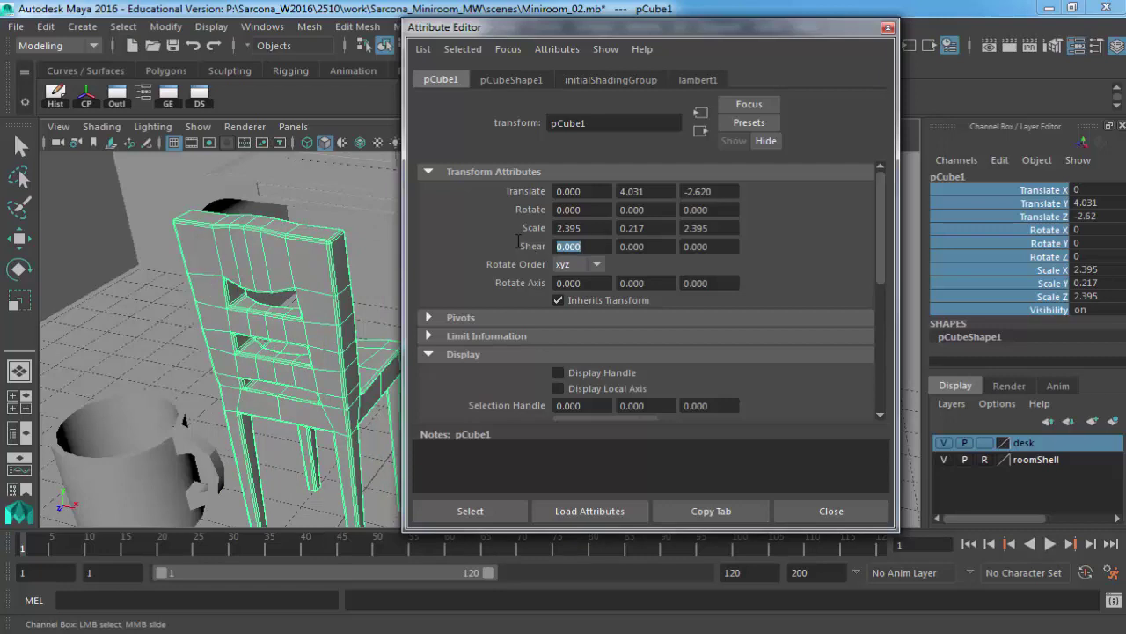
key("Tab")
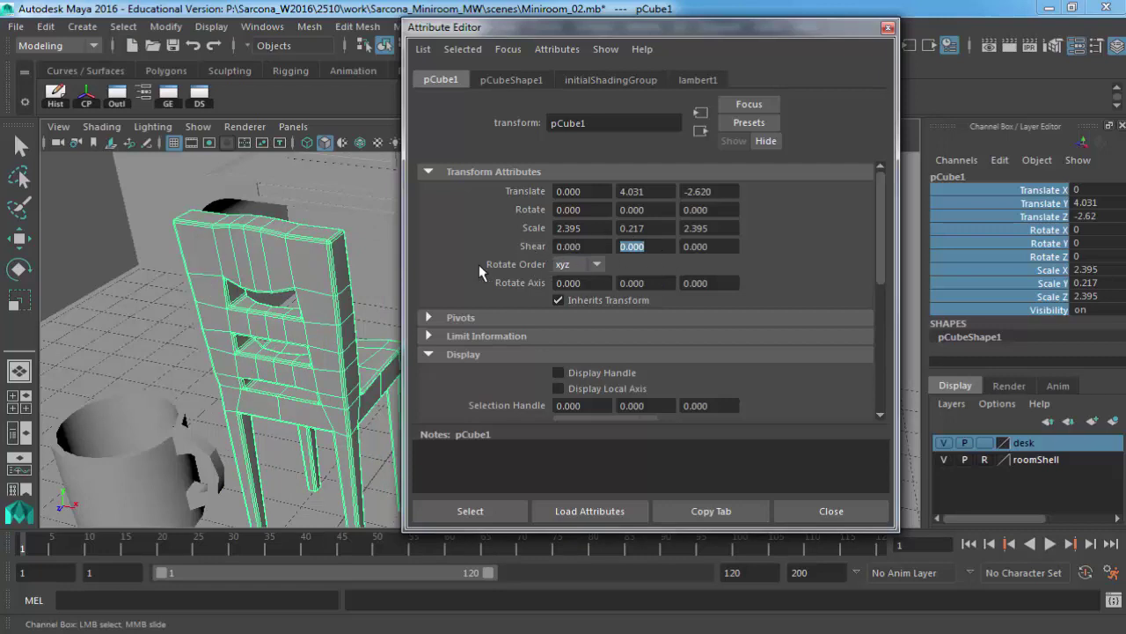
scroll(475, 275, "down", 1)
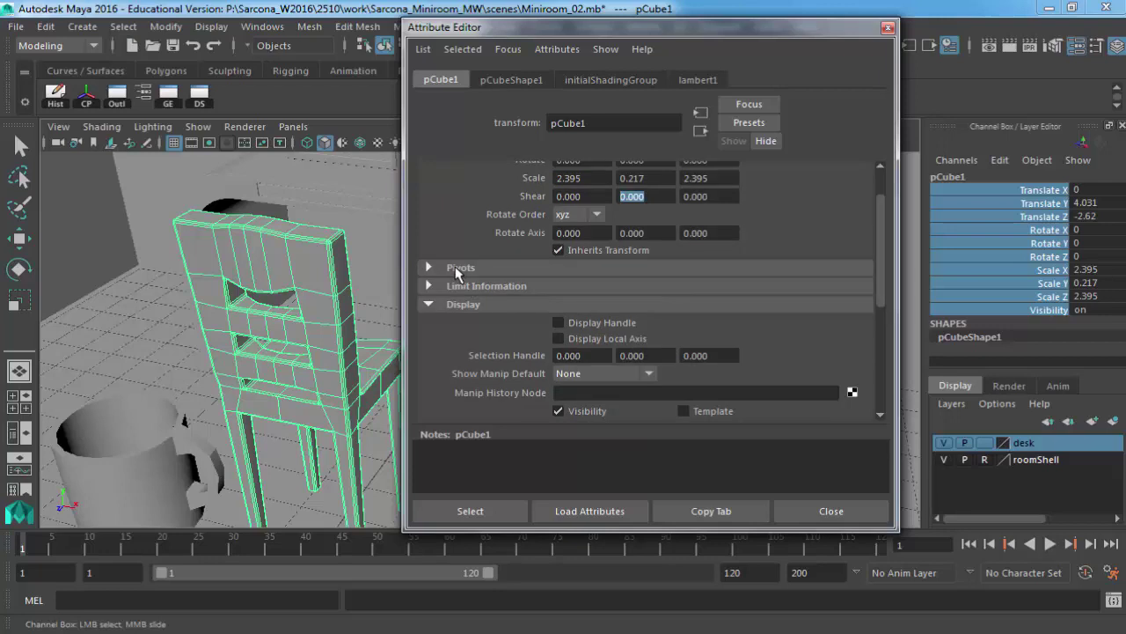
left_click(457, 273)
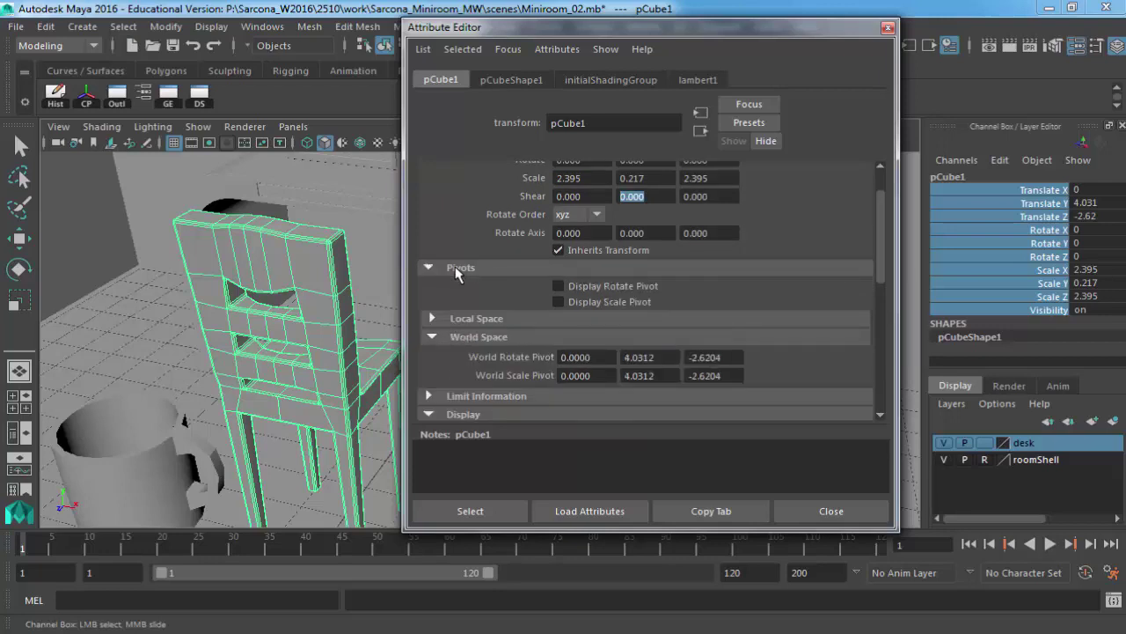
left_click(456, 267)
scroll(473, 263, "down", 4)
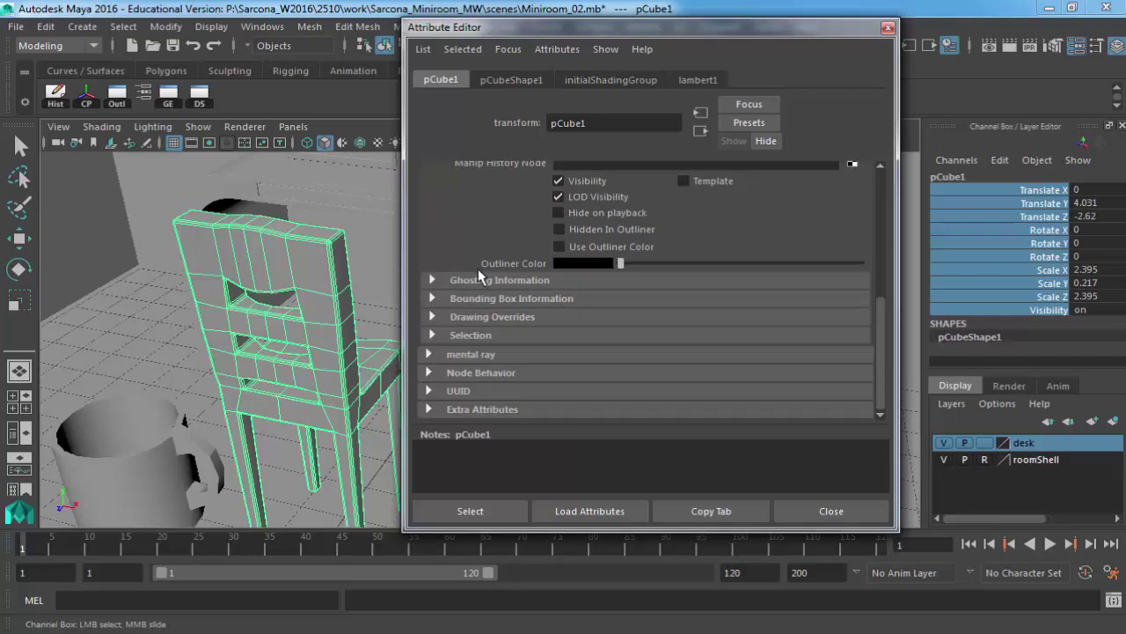
scroll(515, 264, "up", 4)
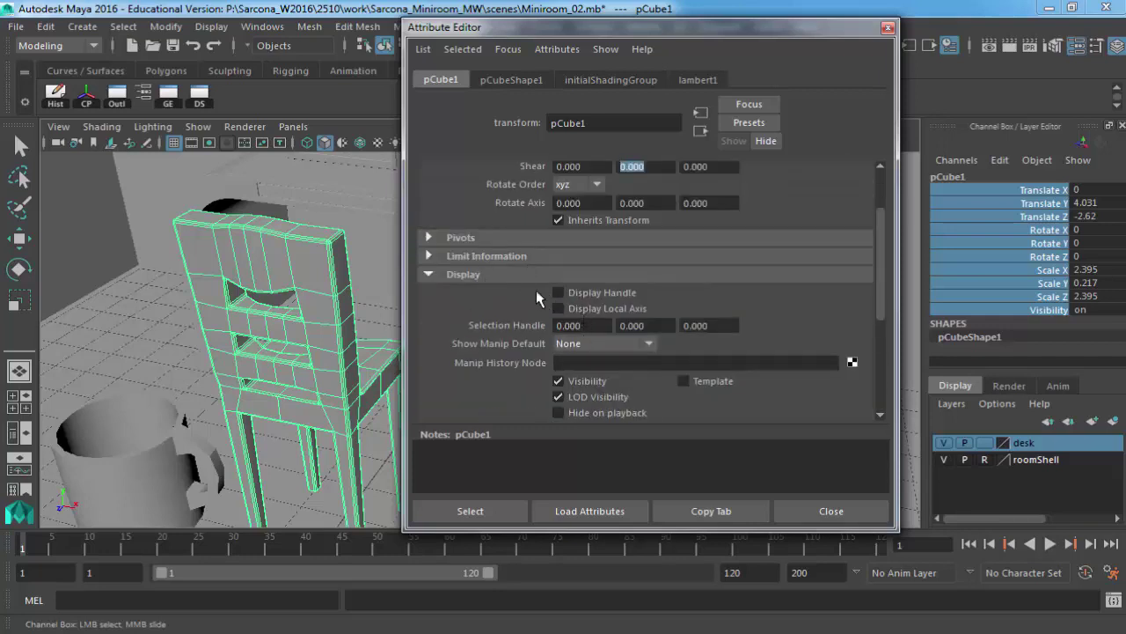
scroll(536, 295, "down", 3)
left_click(499, 367)
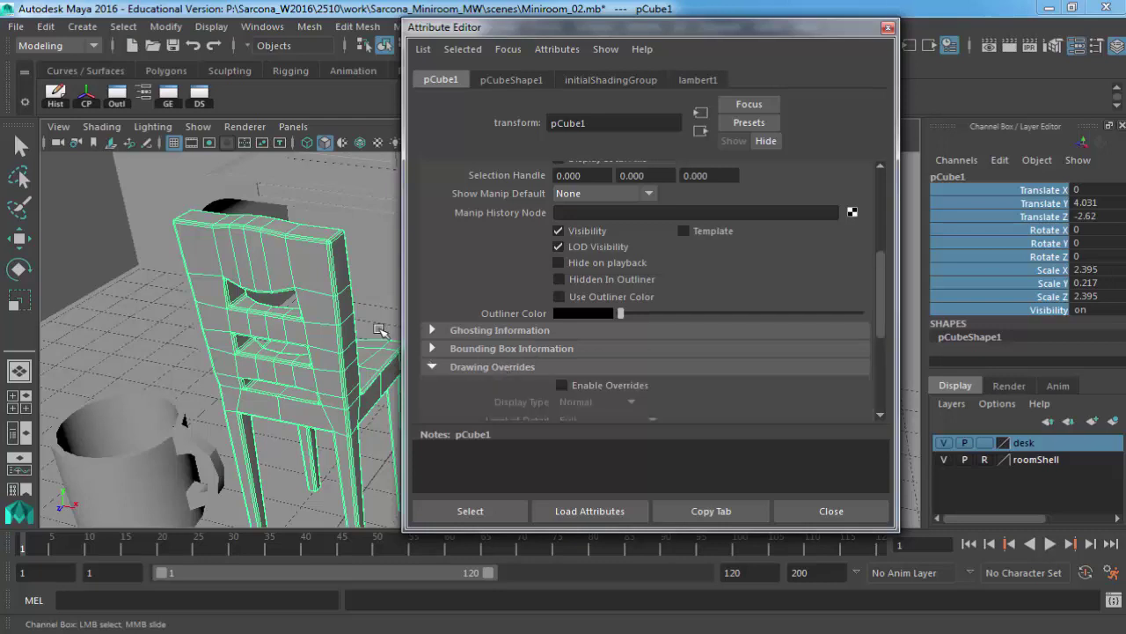
scroll(548, 332, "down", 3)
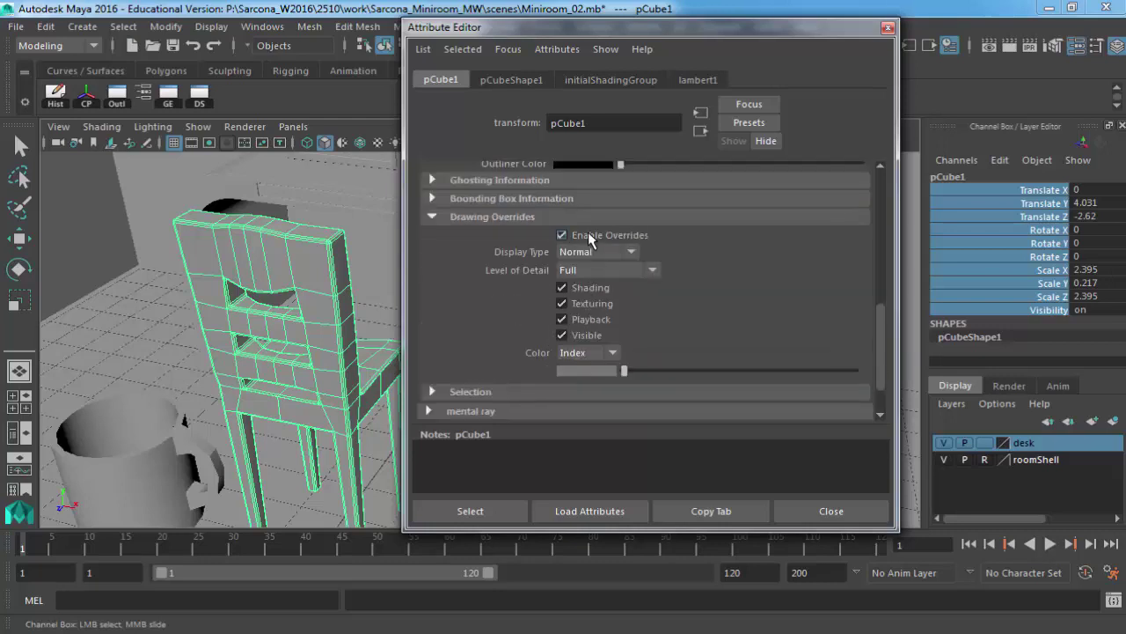
left_click(587, 254)
left_click(588, 270)
left_click(590, 272)
left_click(591, 304)
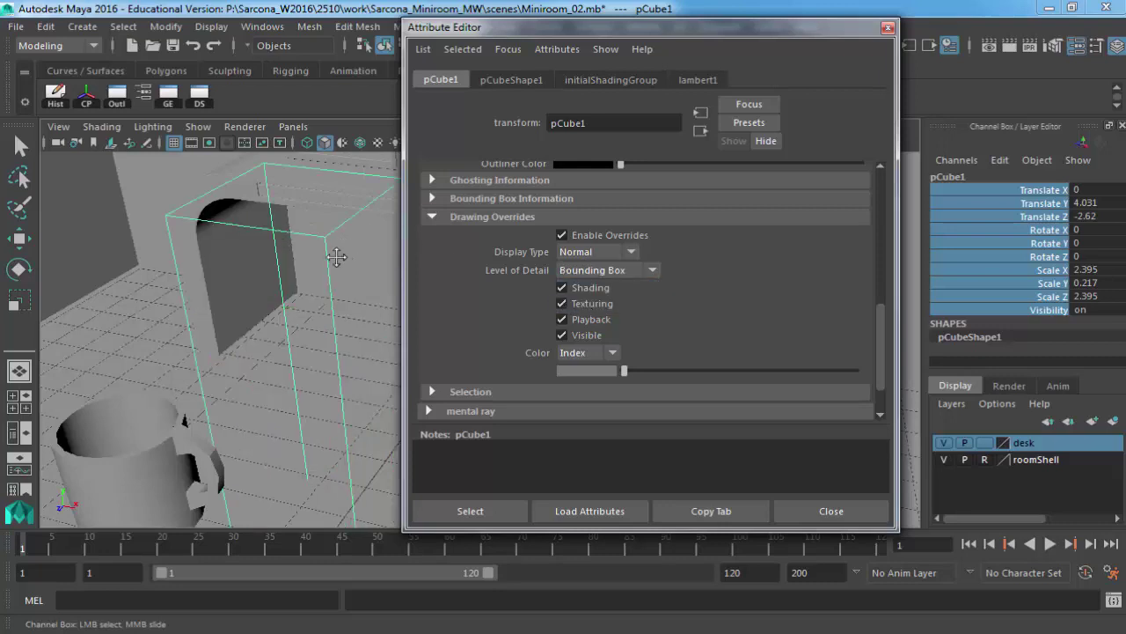
left_click_drag(334, 256, 225, 279, "alt")
middle_click_drag(225, 278, 262, 230, "alt")
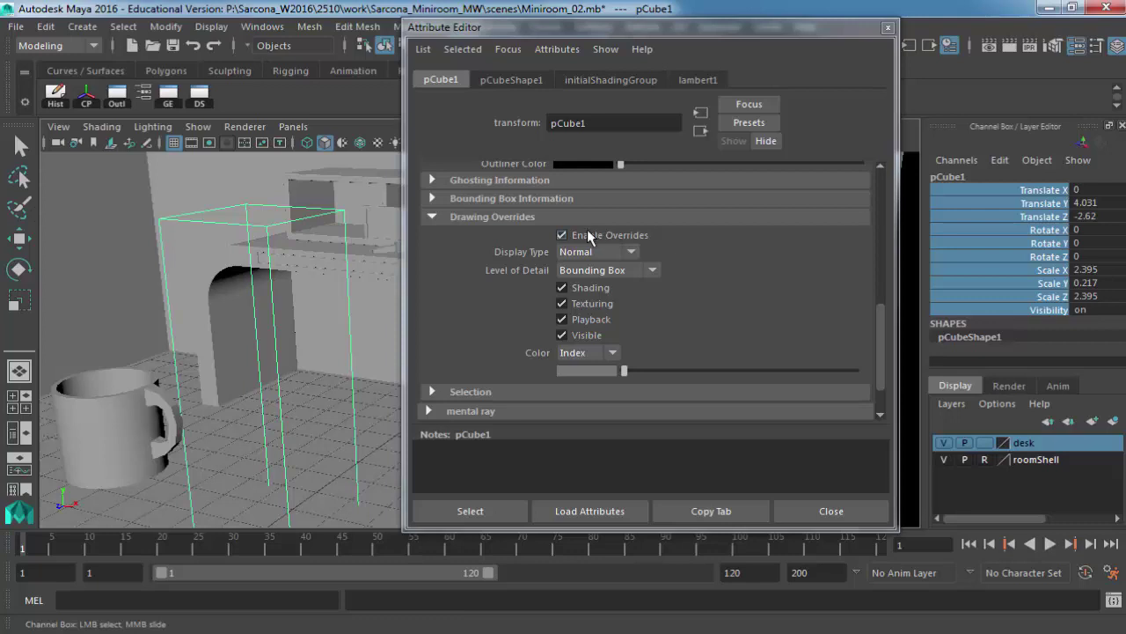
left_click(587, 232)
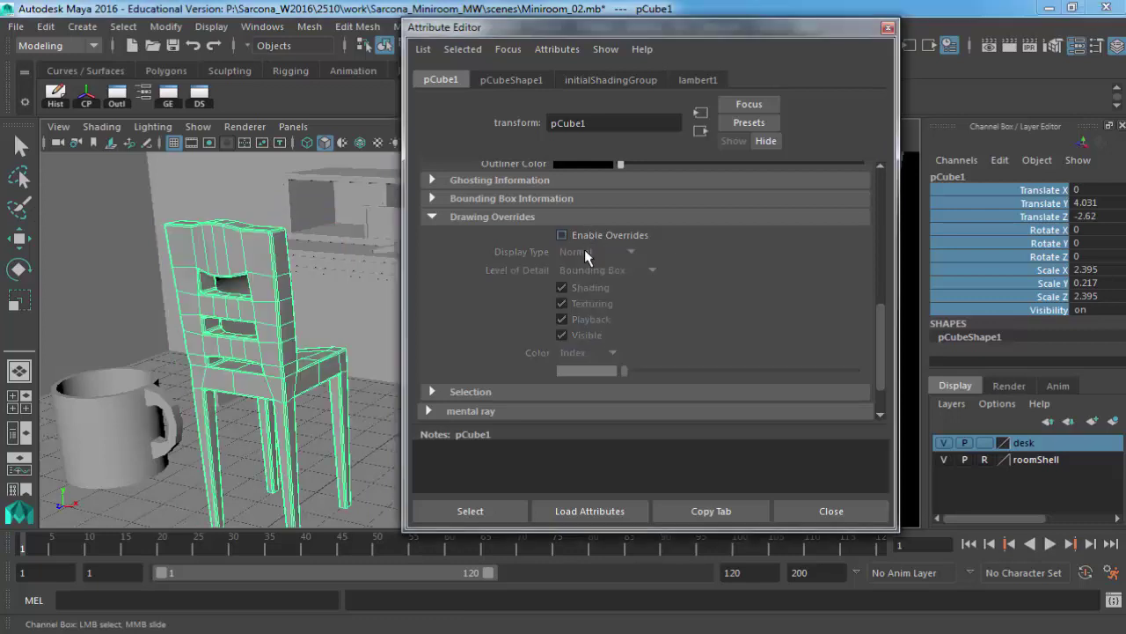
scroll(590, 289, "down", 3)
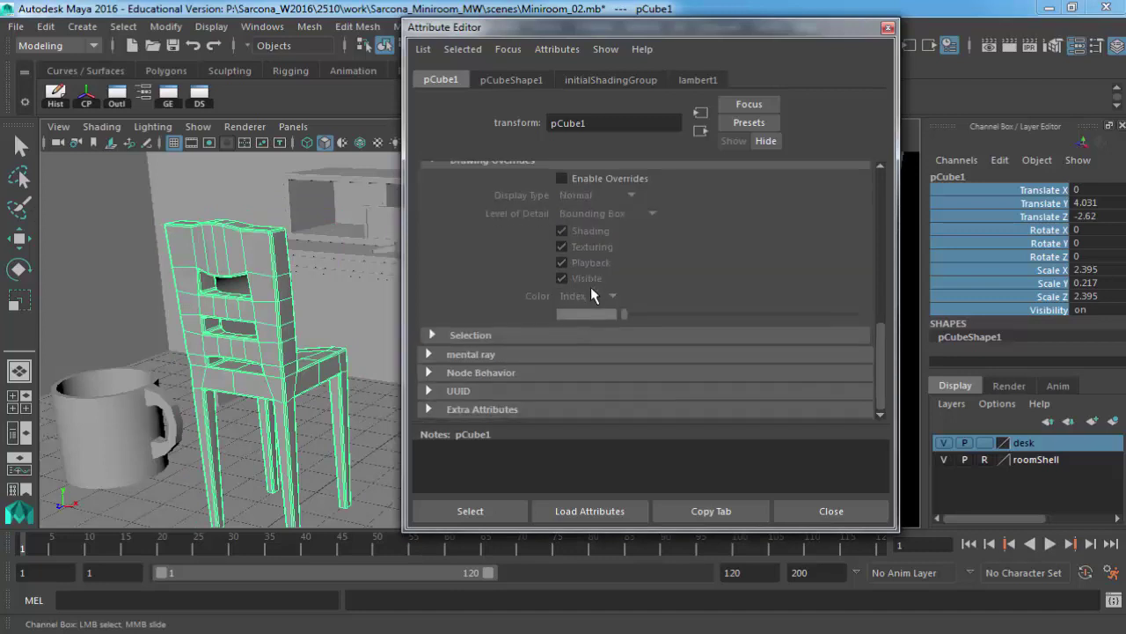
scroll(543, 352, "up", 10)
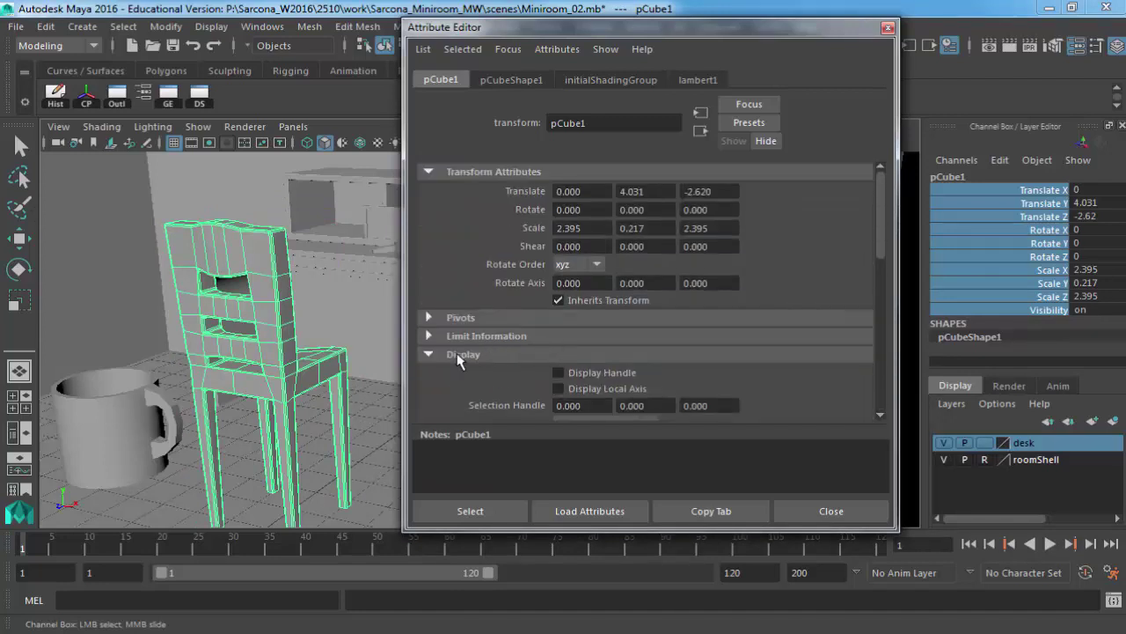
Collapse Display, select the chair's transform channels, and switch to the pCubeShape1 attributes.
left_click(459, 356)
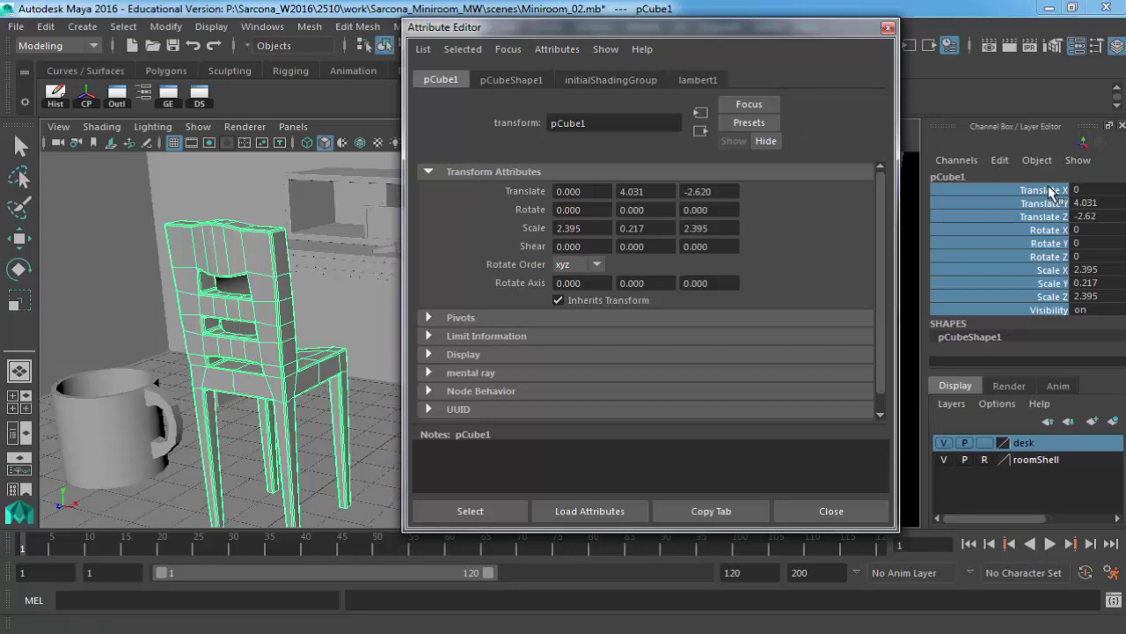
left_click_drag(1048, 191, 1048, 299)
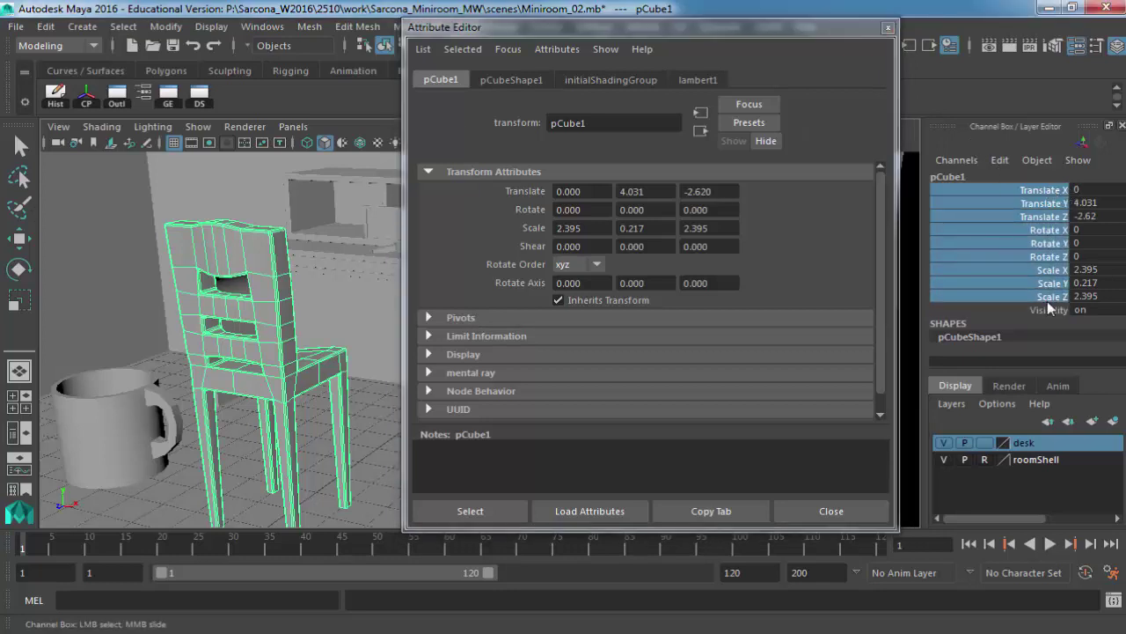
left_click(492, 80)
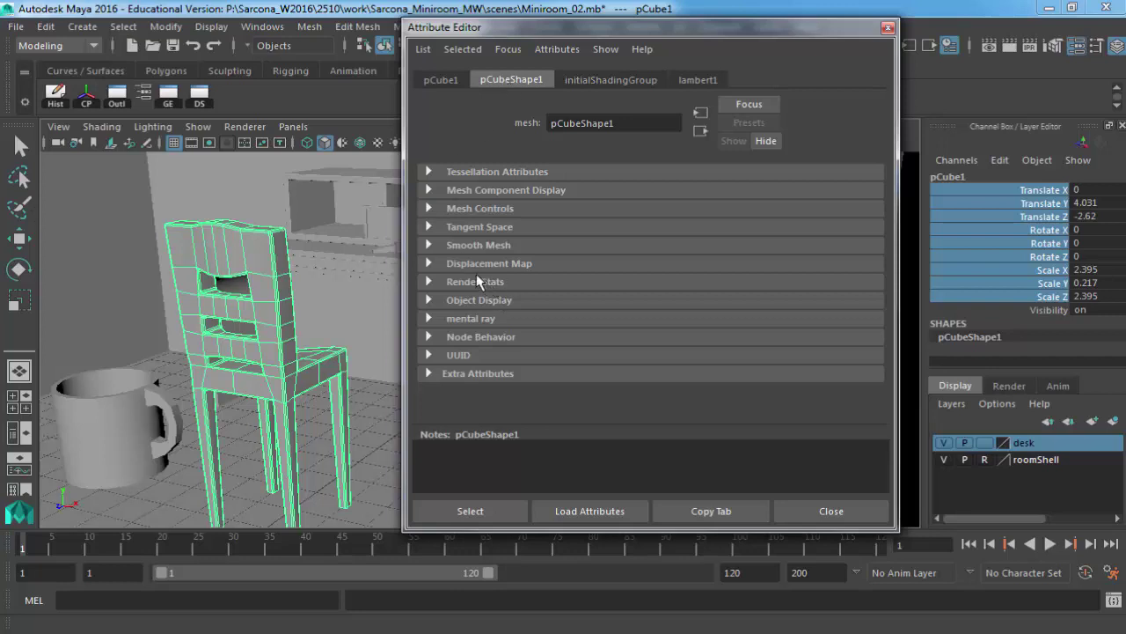
Expand Smooth Mesh and toggle the chair's Smooth Mesh Preview on to inspect the smoothed result.
left_click(470, 245)
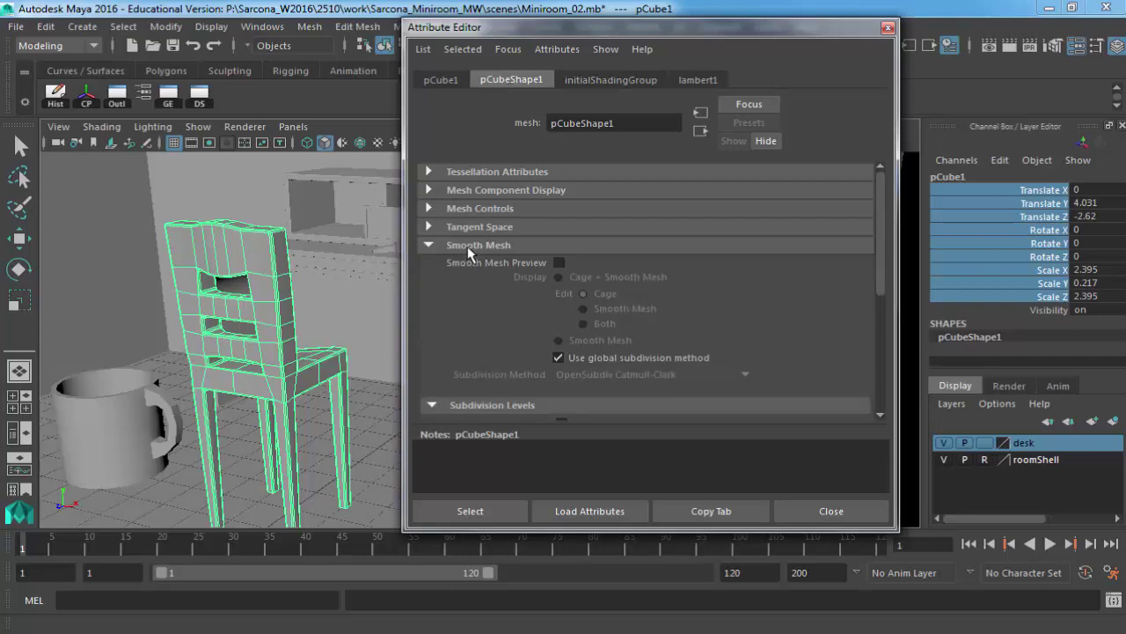
left_click(559, 264)
right_click_drag(349, 268, 348, 321, "alt")
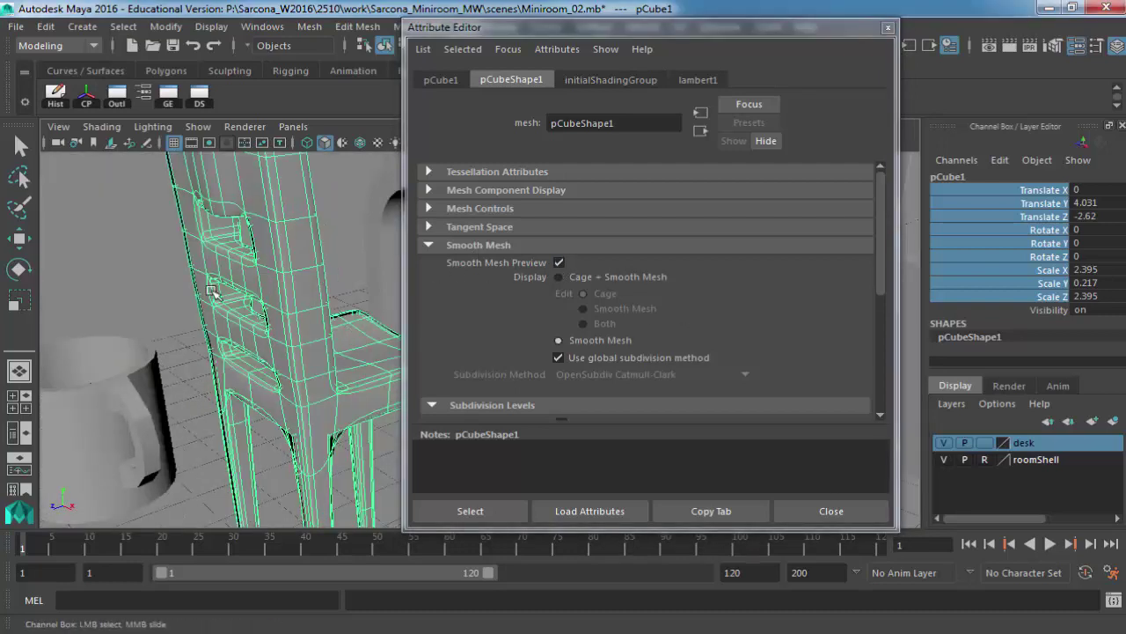
left_click_drag(348, 321, 361, 301, "alt")
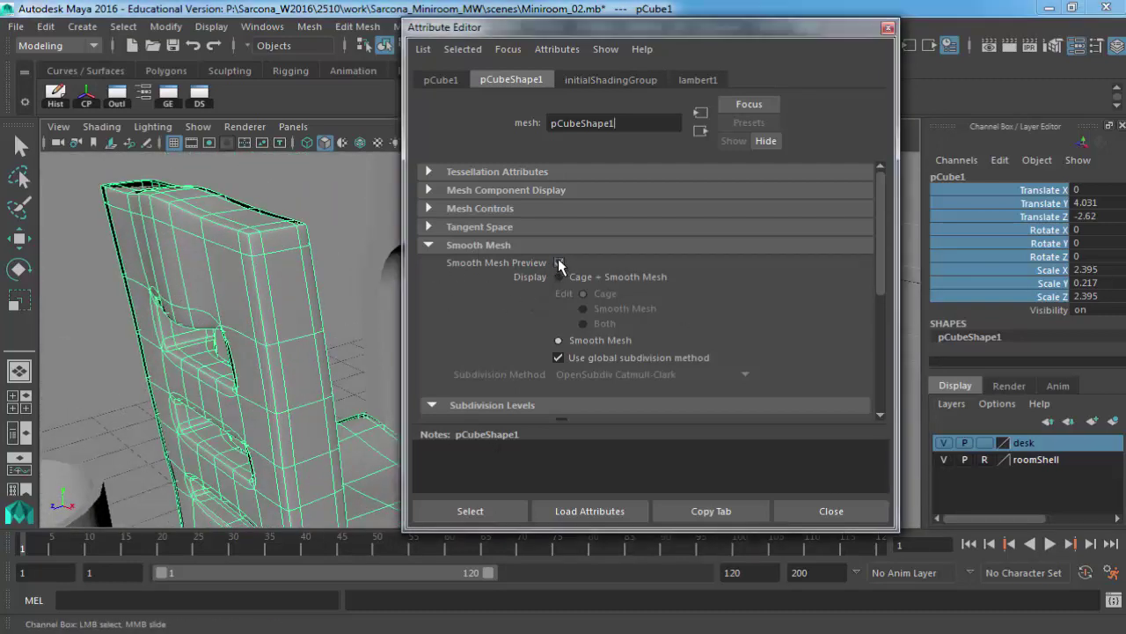
left_click(558, 264)
left_click(558, 264)
left_click(559, 264)
left_click(558, 264)
Set Preview Division Levels to 3, then uncheck Display Subdivisions and Smooth Mesh Preview.
scroll(621, 316, "down", 5)
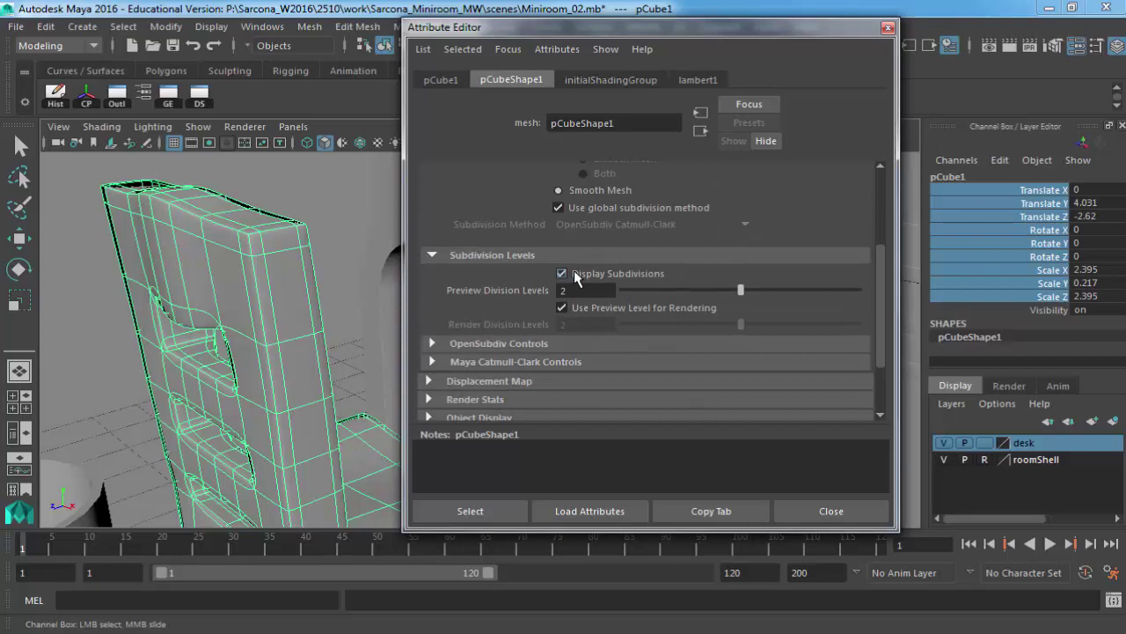
left_click(596, 291)
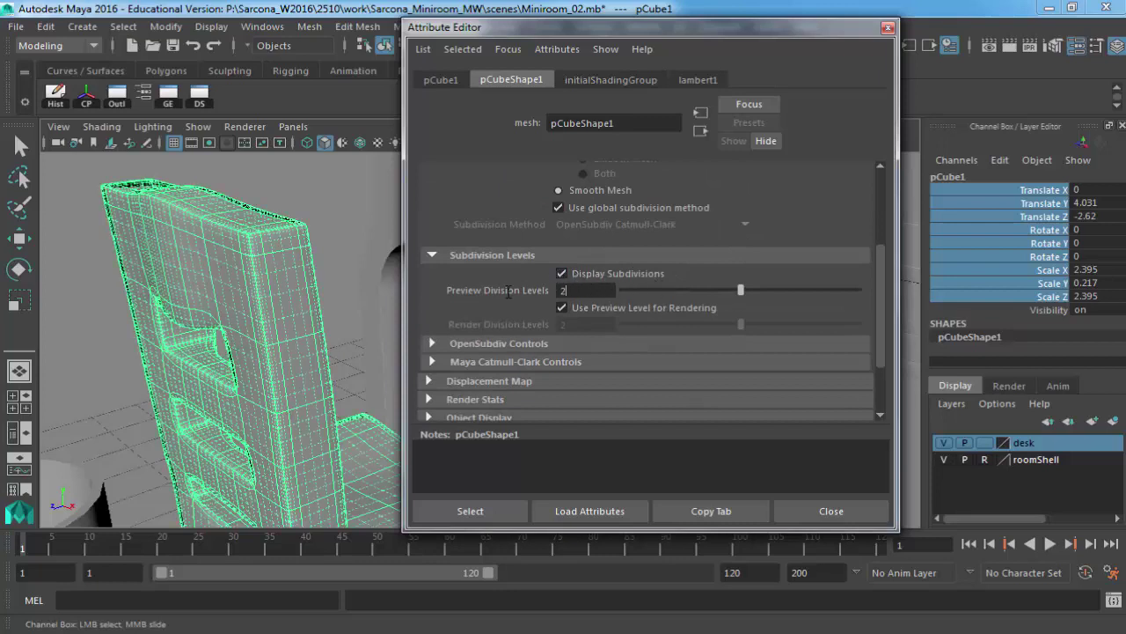
key("BackSpace")
type("3")
key("Return")
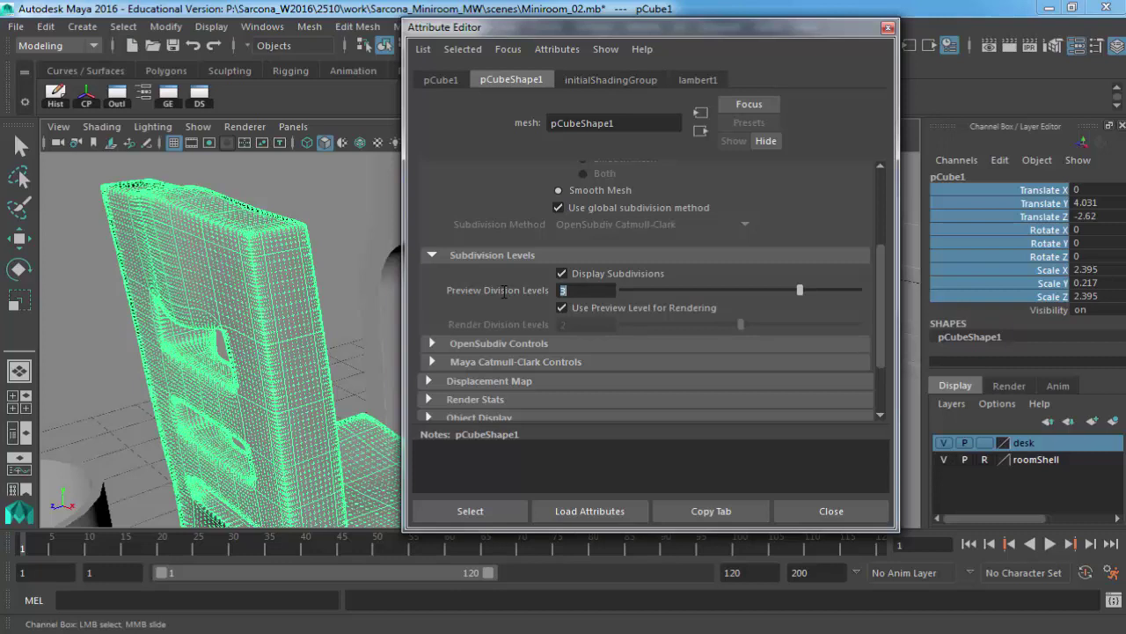
left_click(563, 272)
scroll(561, 255, "up", 2)
scroll(561, 260, "up", 1)
left_click(560, 261)
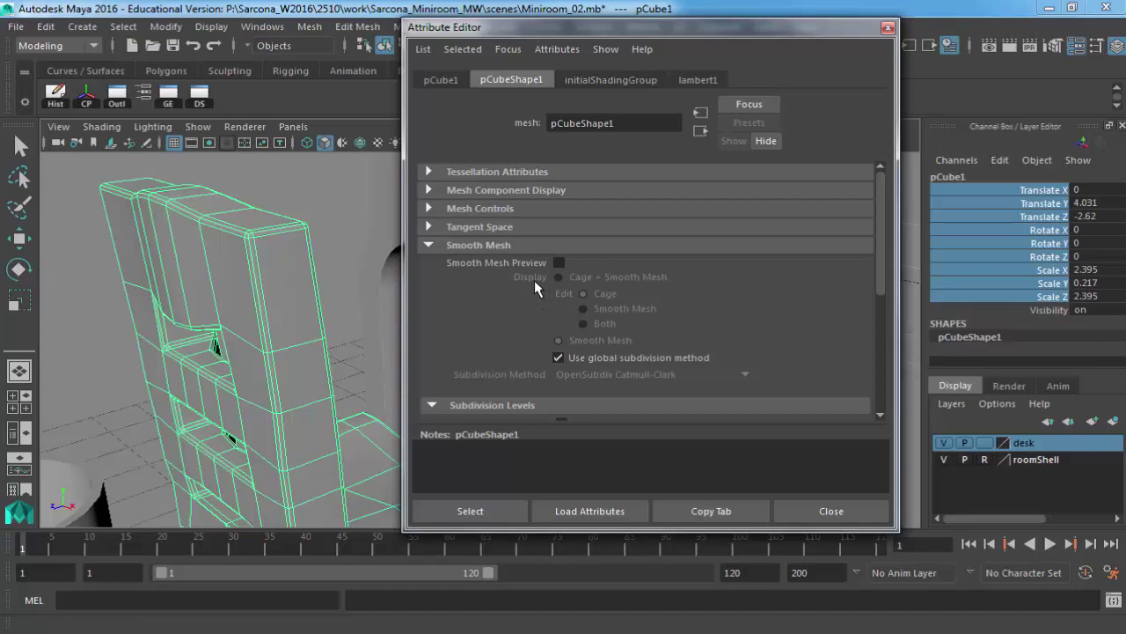
Collapse Smooth Mesh, expand Render Stats, and browse the chair's shading group and lambert1 tabs.
left_click(492, 245)
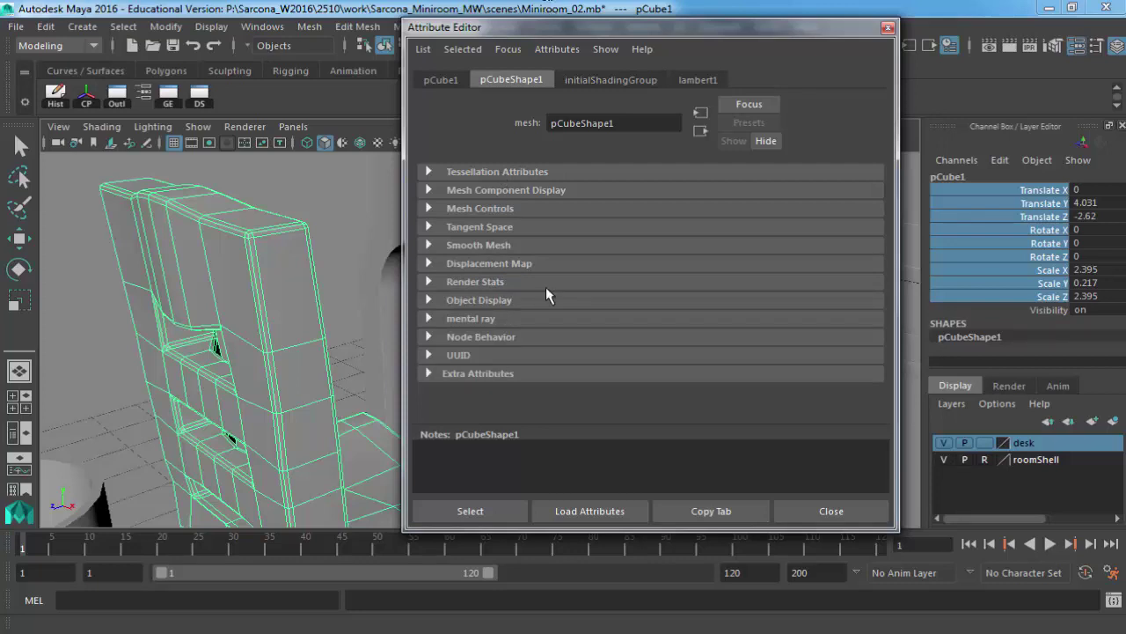
left_click(490, 282)
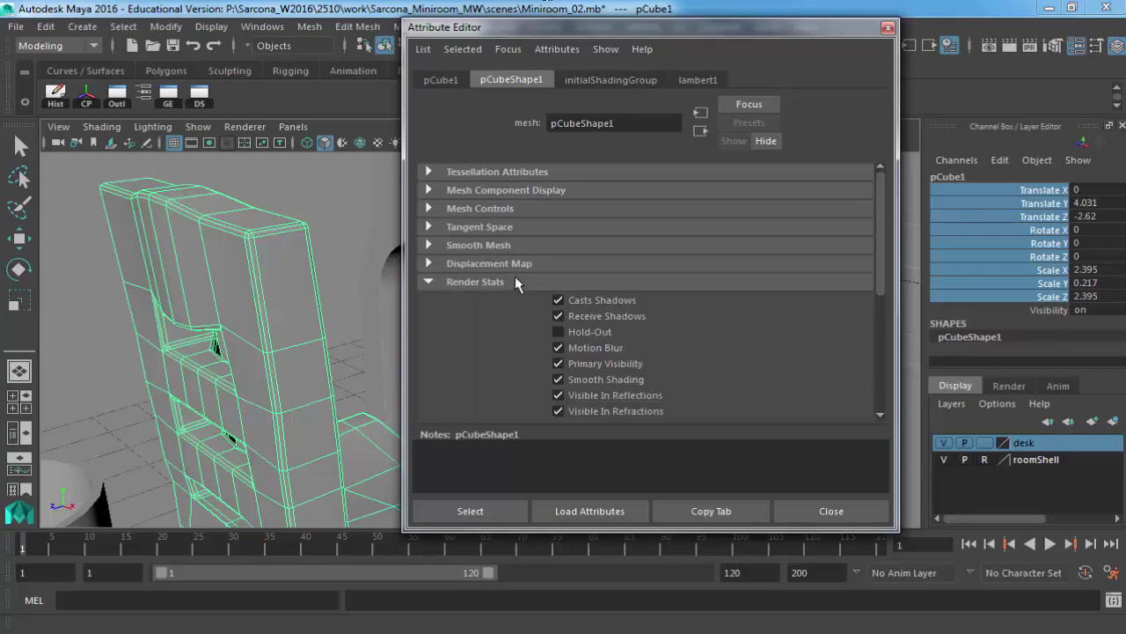
scroll(516, 275, "down", 5)
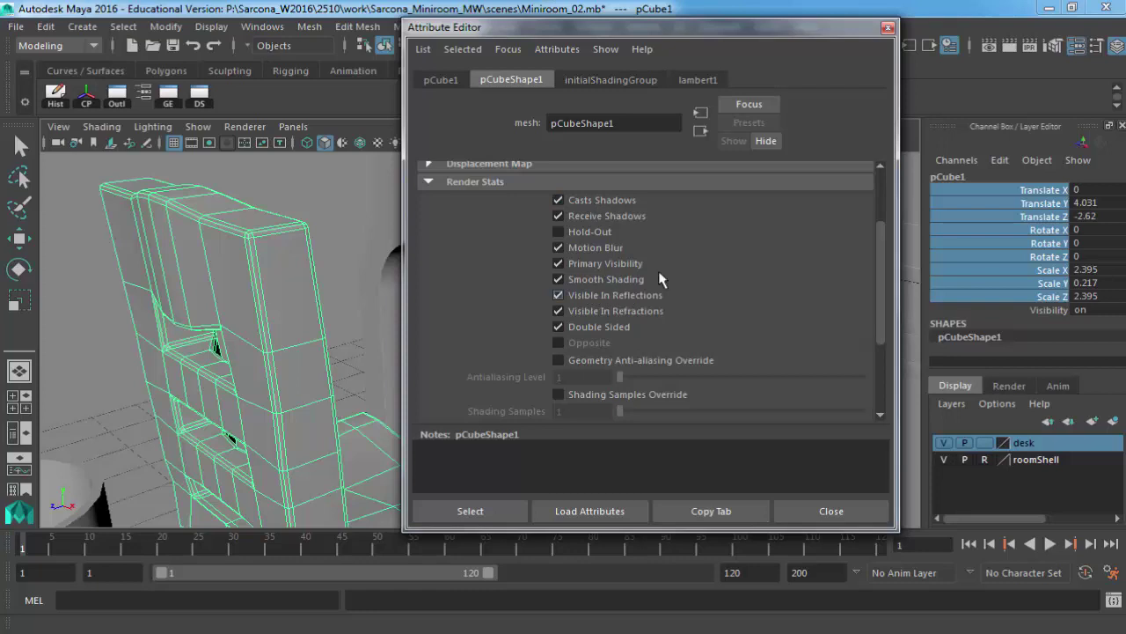
left_click(601, 80)
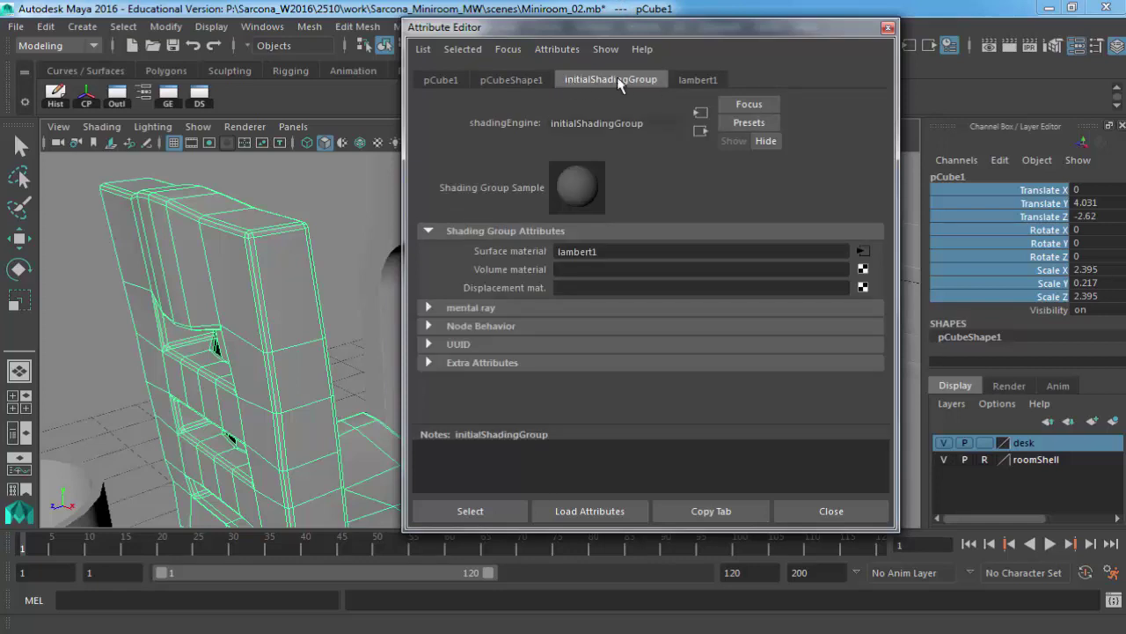
left_click(704, 81)
left_click(603, 81)
left_click(511, 80)
left_click(461, 79)
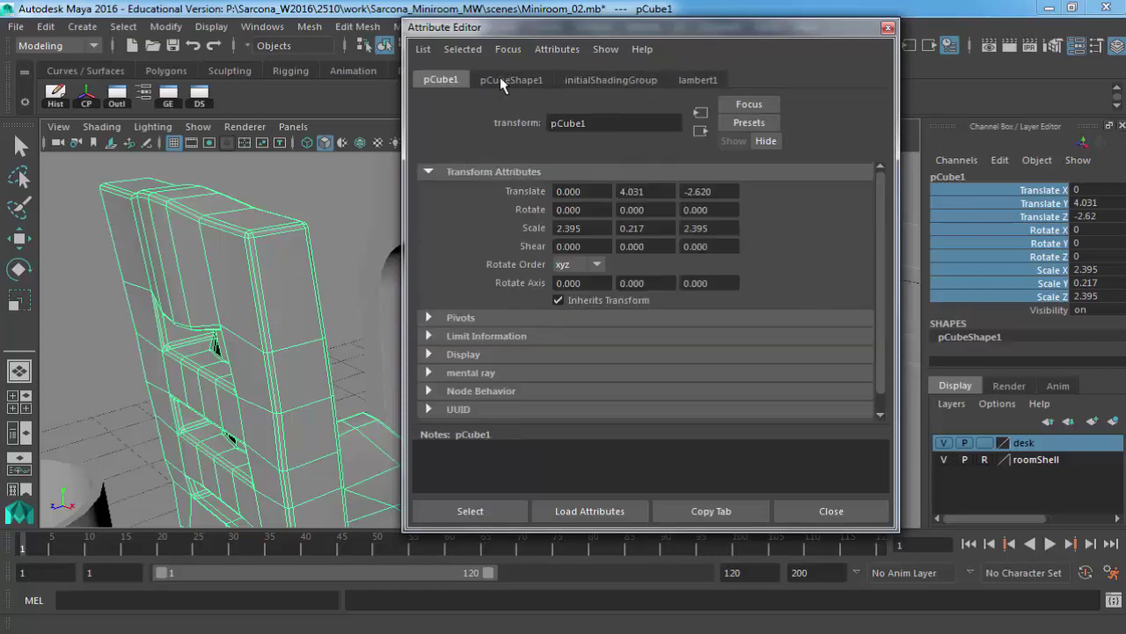
left_click(500, 79)
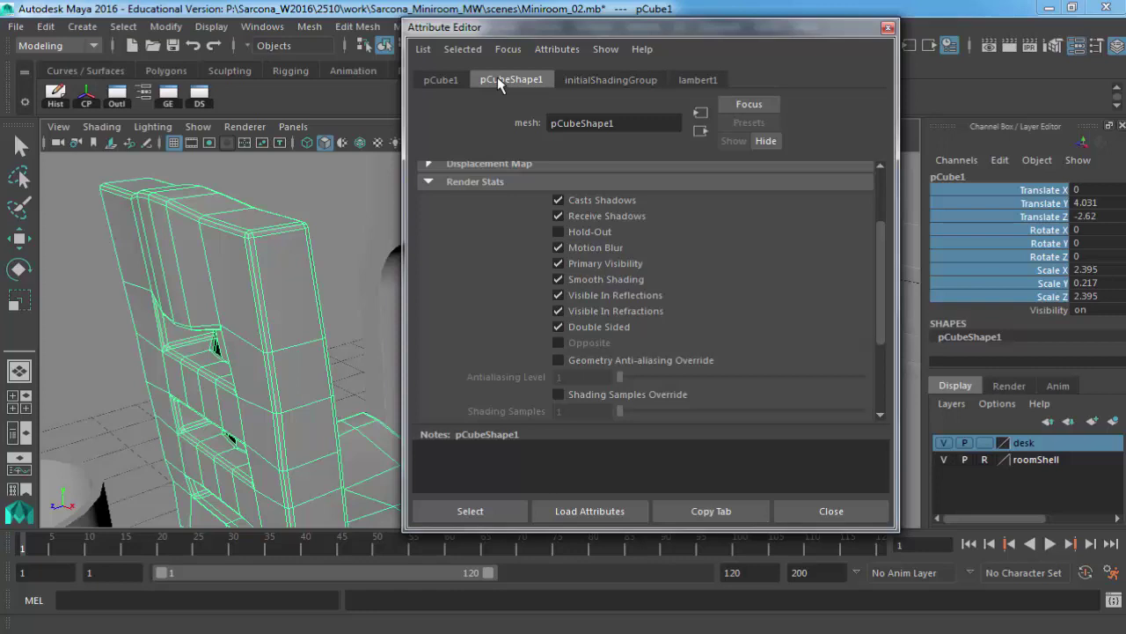
Check the pCube1 transform, shape and initialShadingGroup tabs, ending on the lambert1 material.
left_click(449, 79)
left_click(506, 79)
left_click(448, 79)
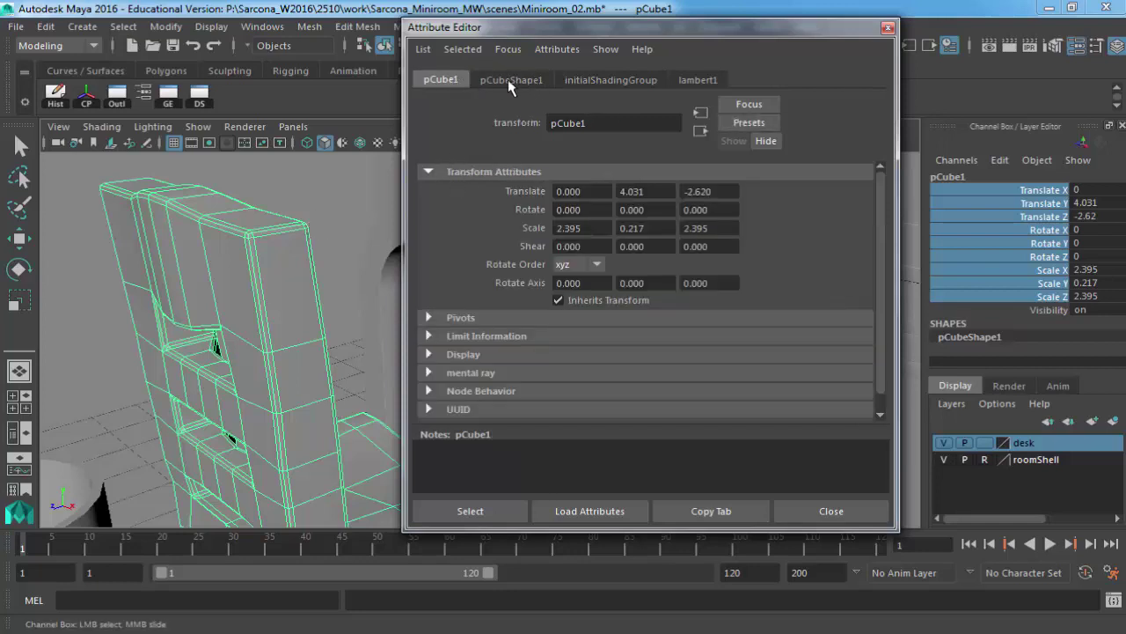
left_click(626, 84)
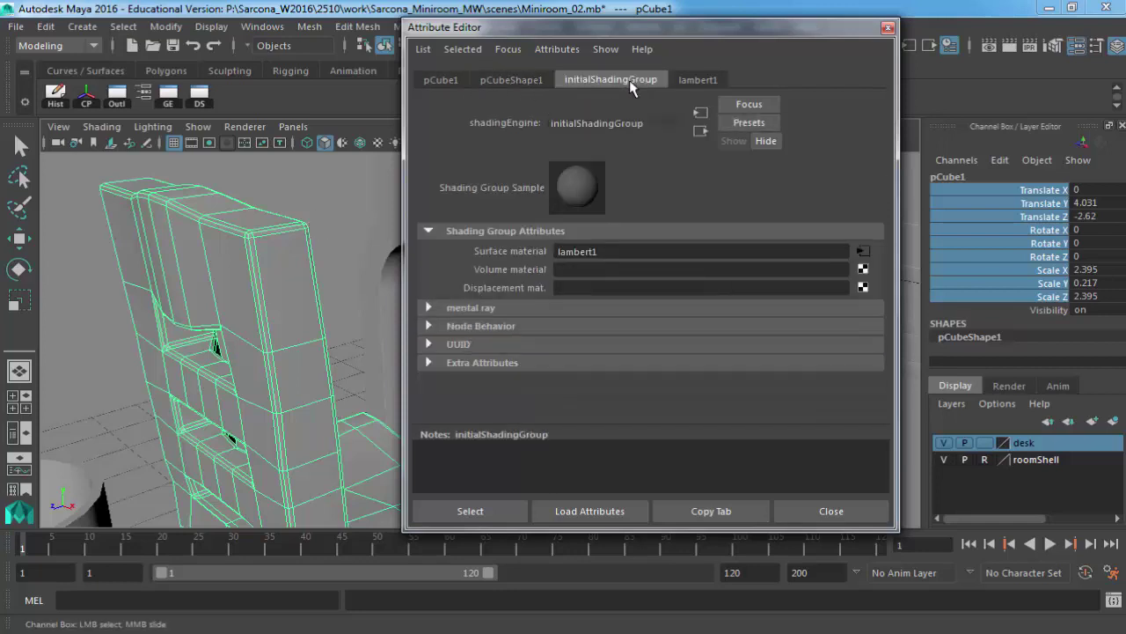
left_click(694, 80)
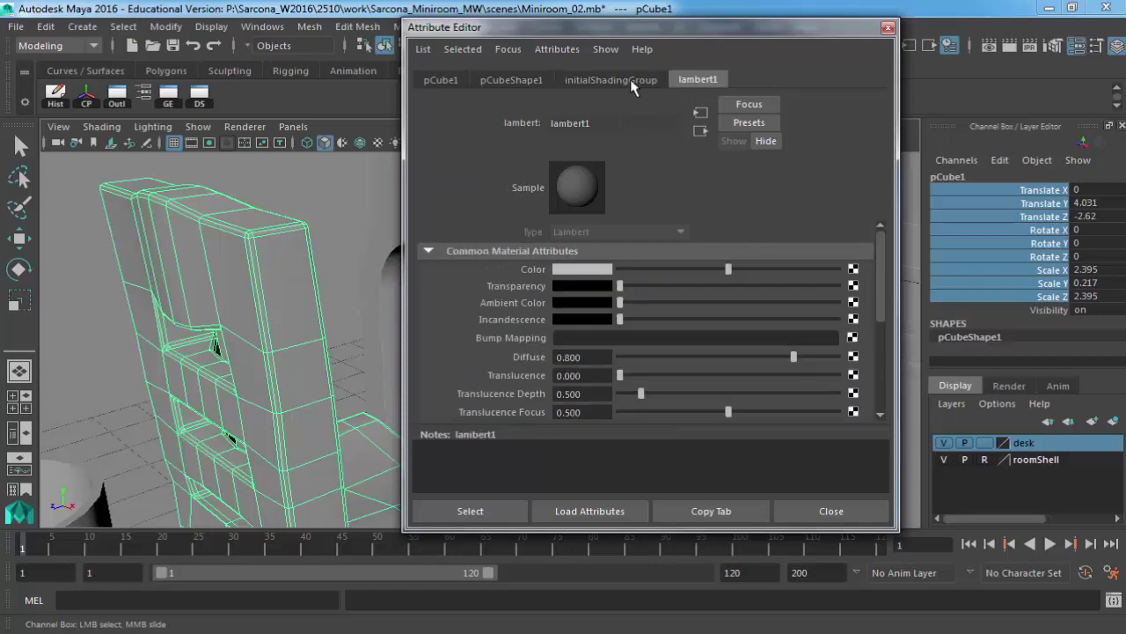
left_click(628, 80)
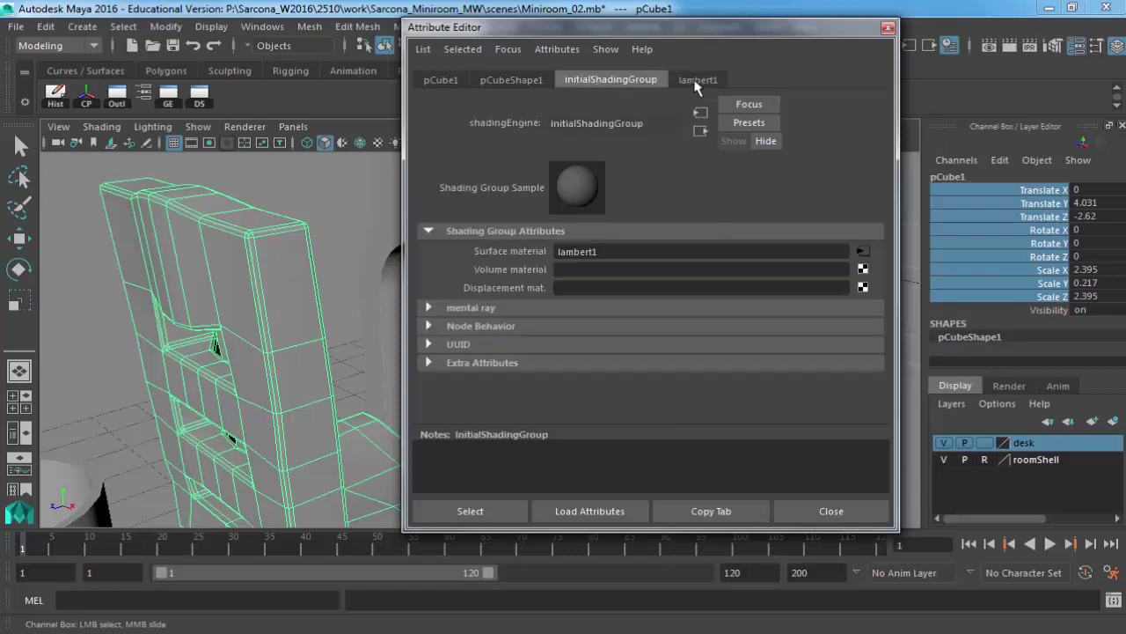
left_click(696, 81)
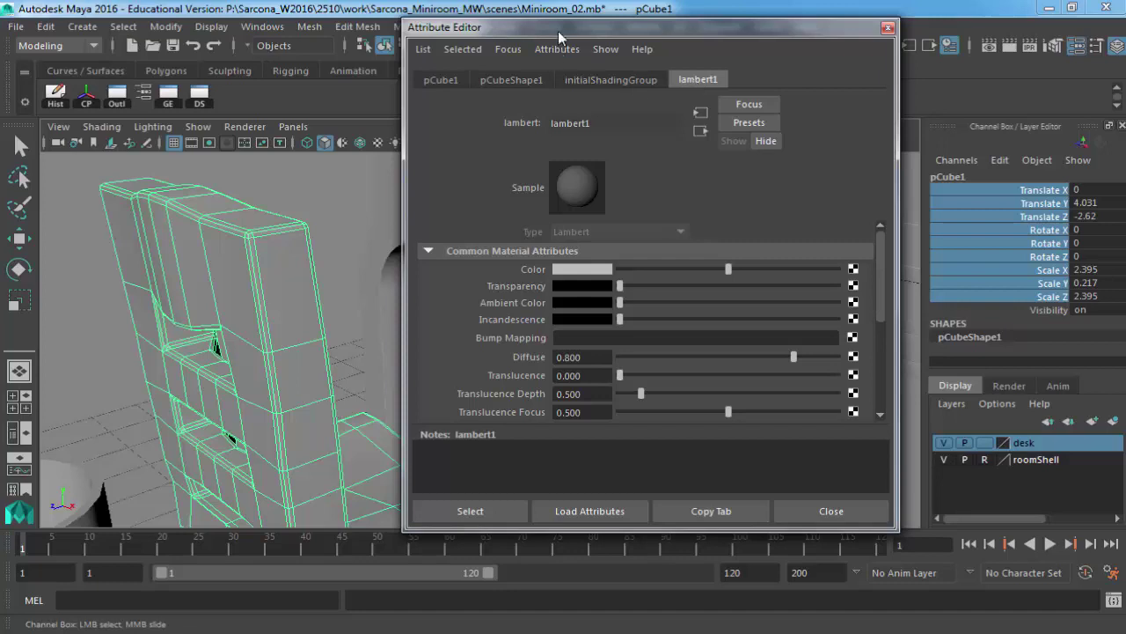
left_click_drag(710, 28, 935, 25)
scroll(284, 201, "down", 3)
scroll(285, 201, "down", 5)
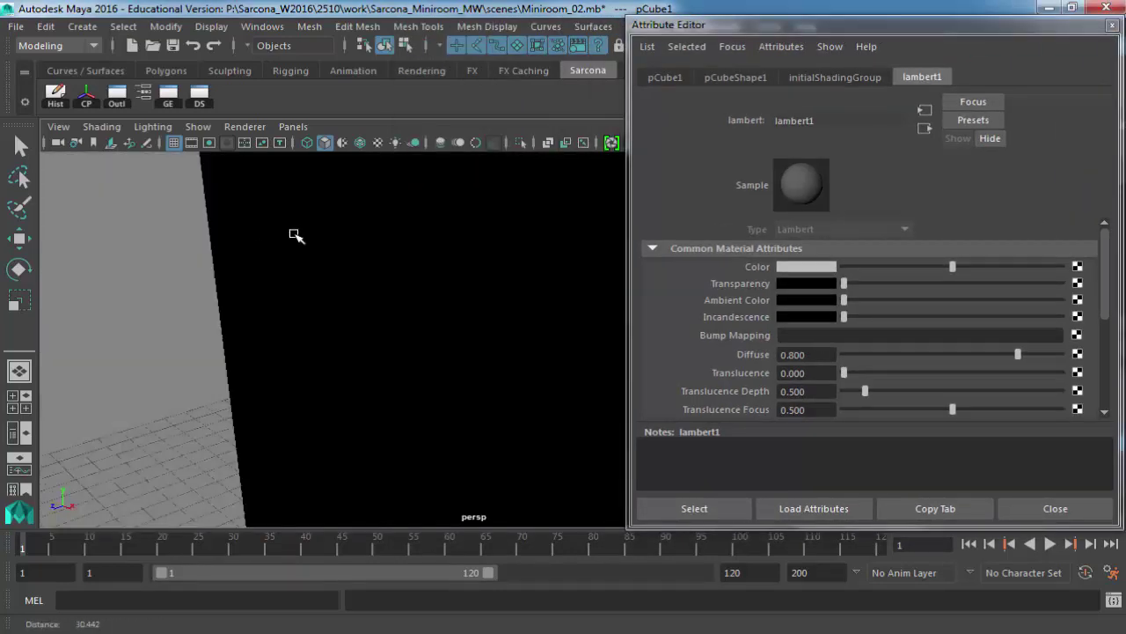
left_click(795, 267)
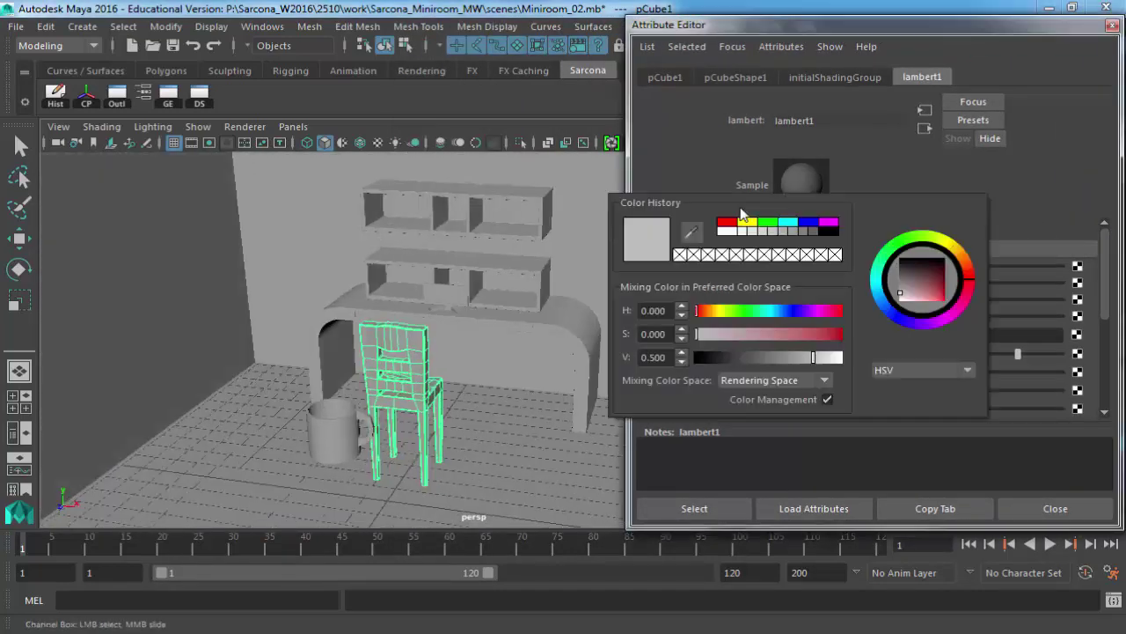
left_click(767, 224)
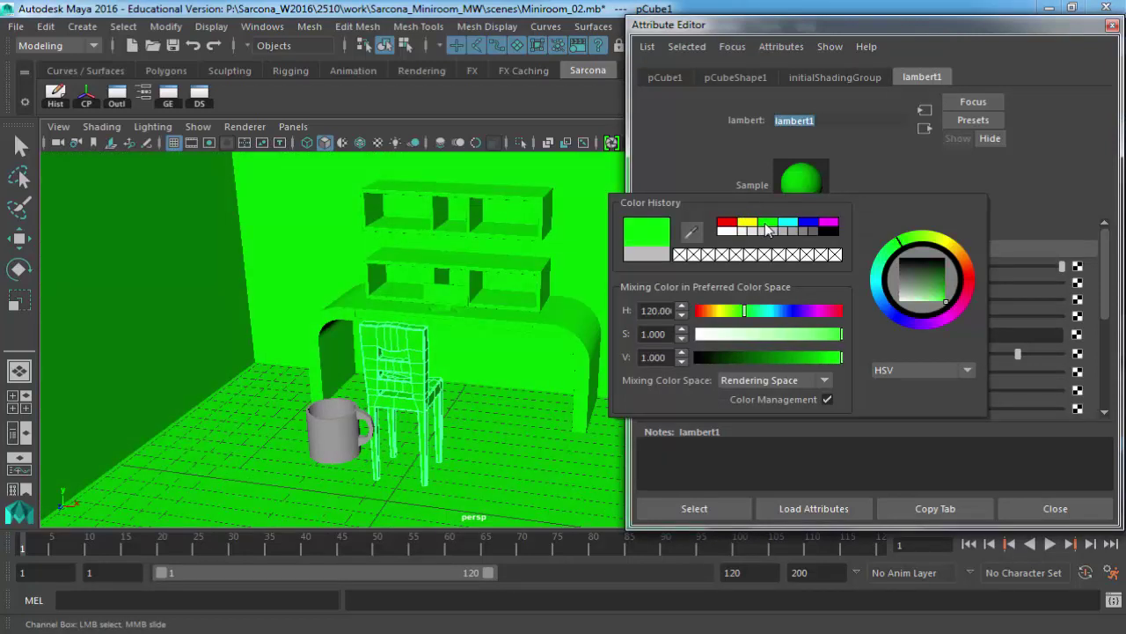
key("ctrl+z")
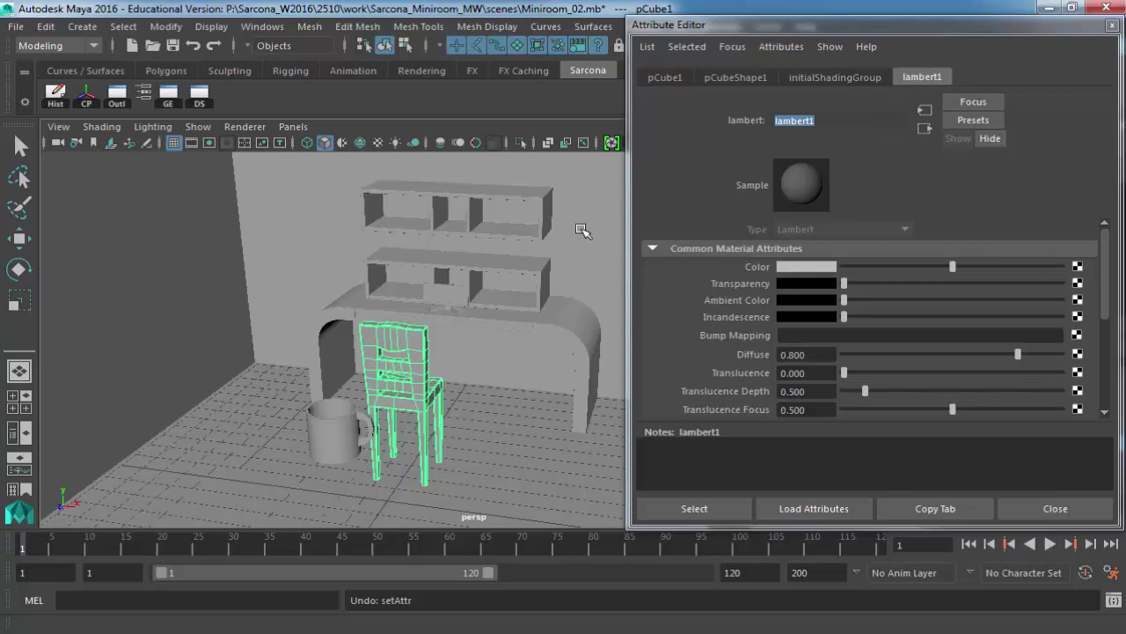
Select the mug and highlight its lambert2 material name.
left_click(333, 439)
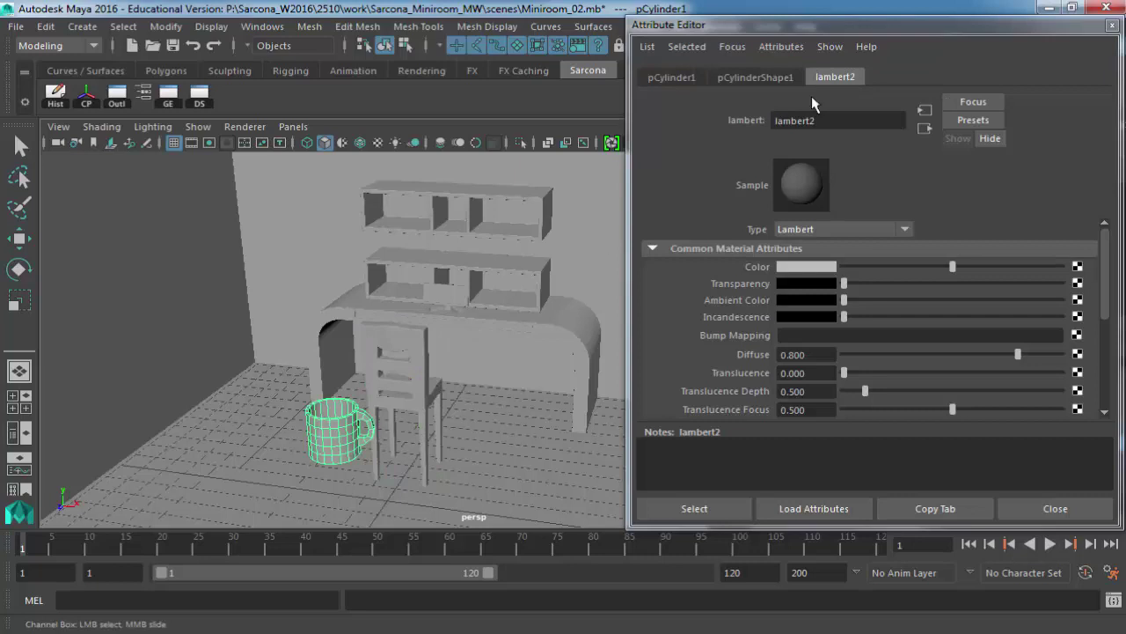
left_click(833, 77)
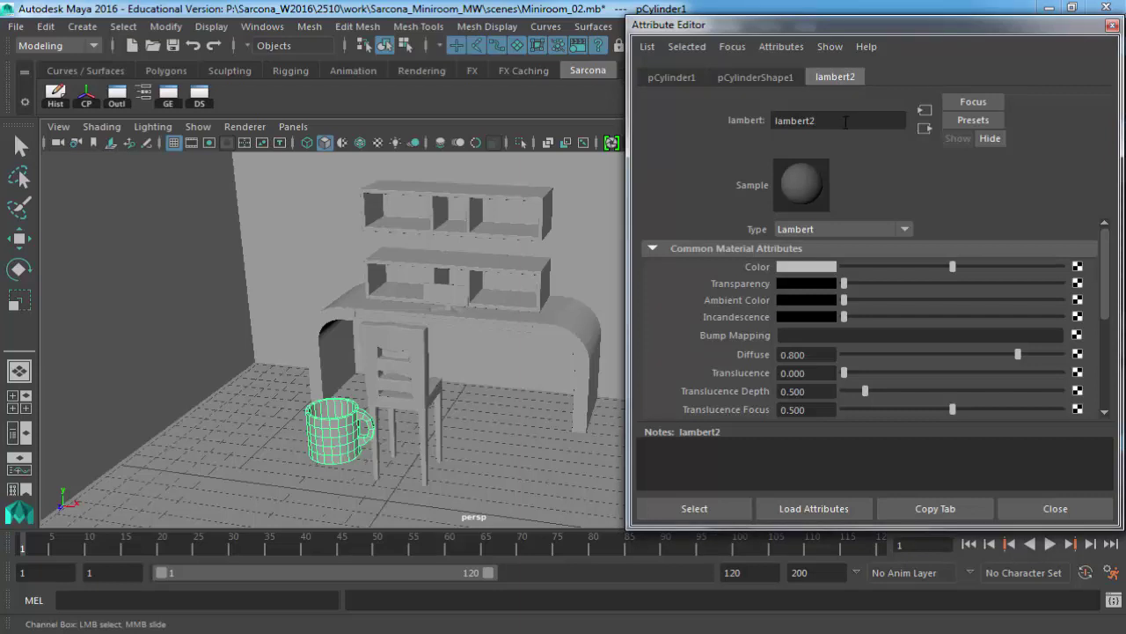
left_click_drag(845, 122, 685, 118)
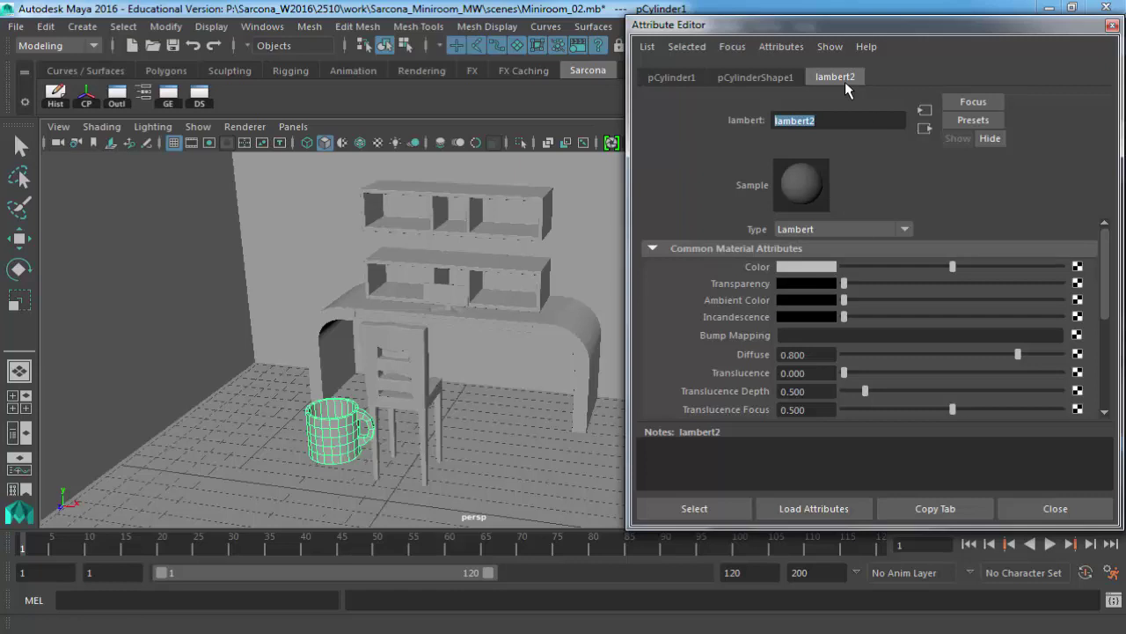
Set lambert2's colour to dark teal (HSV 180, 0.628, 0.324) and frame the mug.
left_click(818, 267)
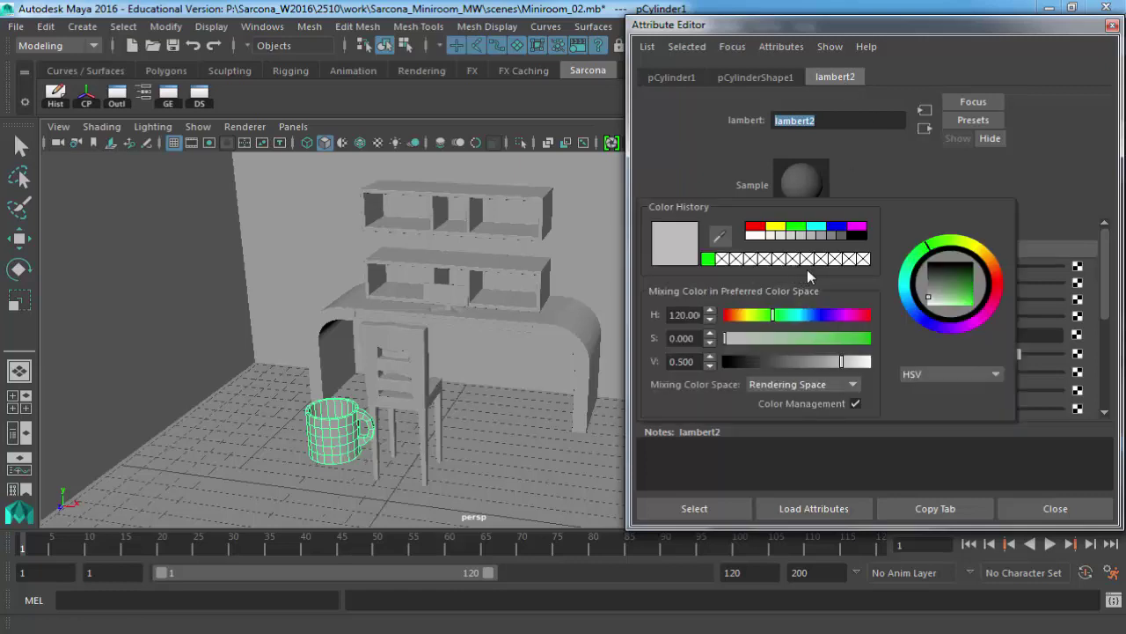
left_click(796, 315)
left_click(795, 338)
left_click(793, 361)
left_click(820, 360)
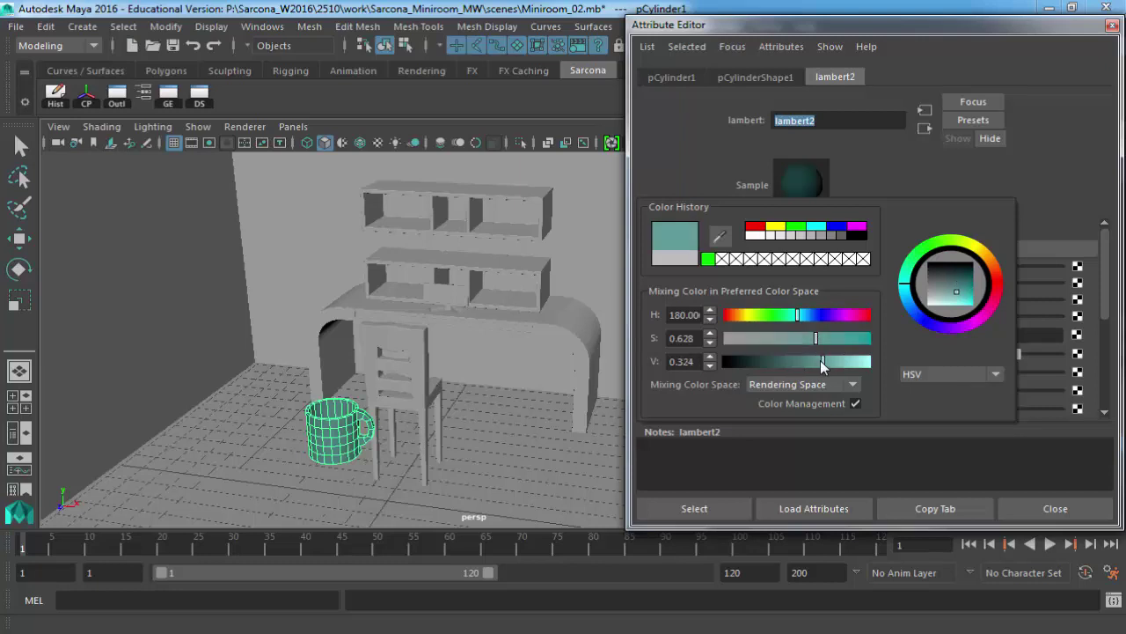
key("f")
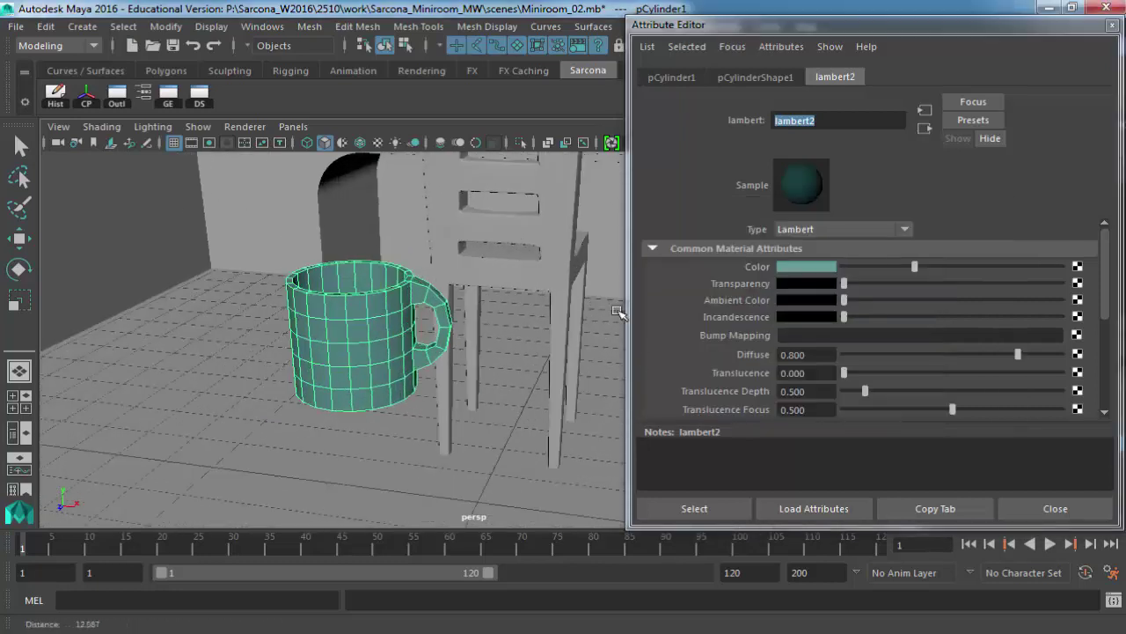
scroll(388, 291, "up", 2)
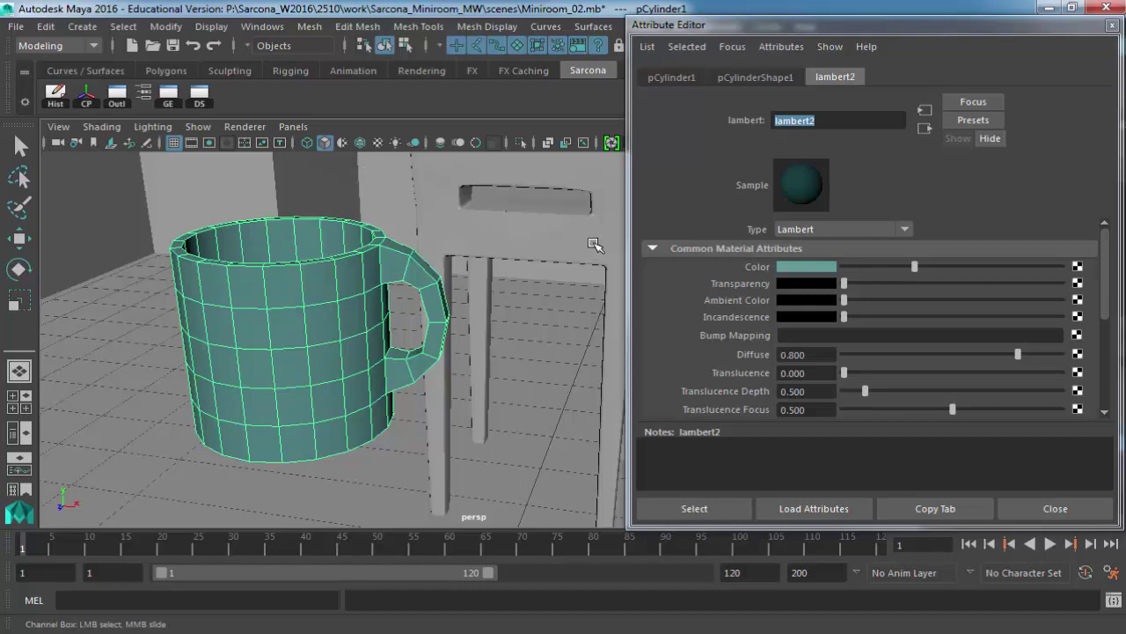
Shift lambert2's hue to green, lower saturation to 0.442, and adjust value to a sage green.
left_click(807, 267)
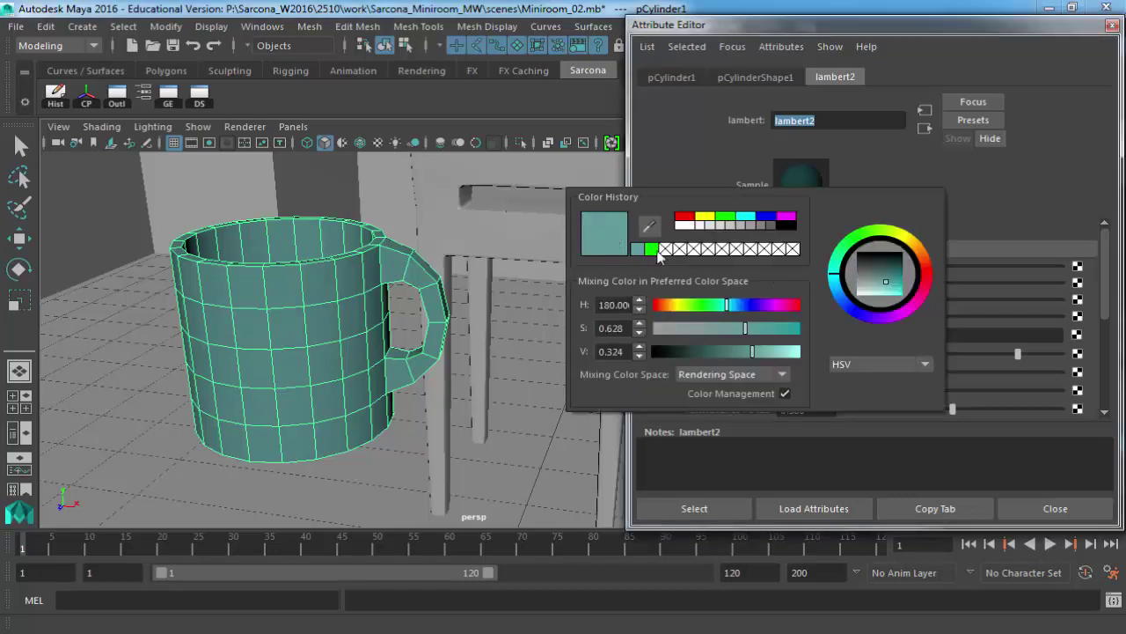
left_click(700, 307)
left_click(718, 329)
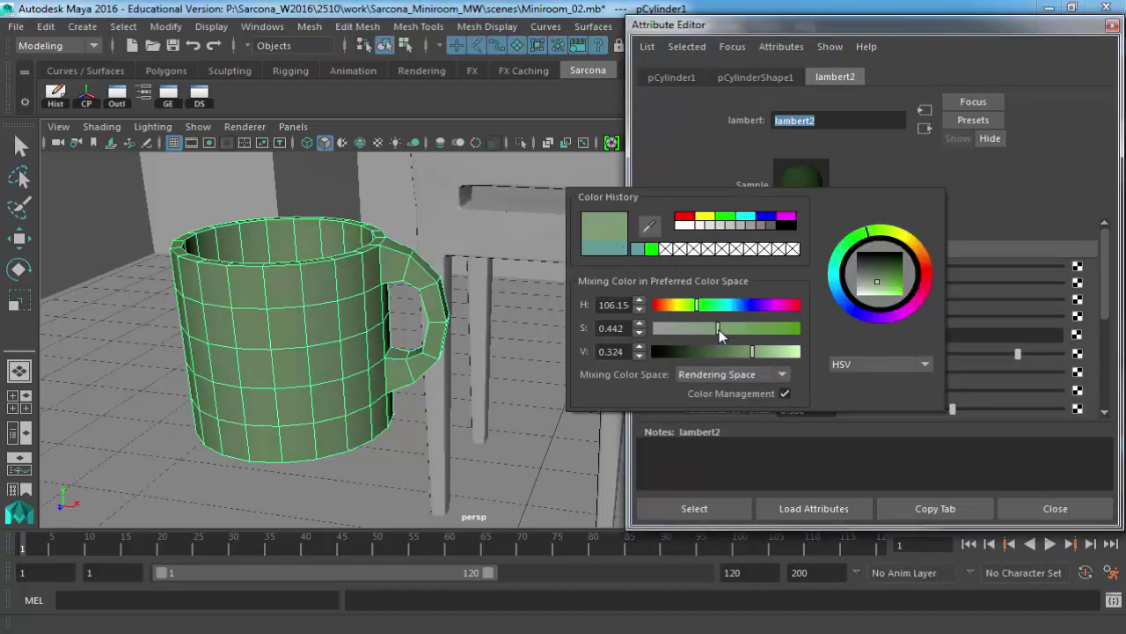
left_click(710, 351)
left_click_drag(738, 351, 764, 352)
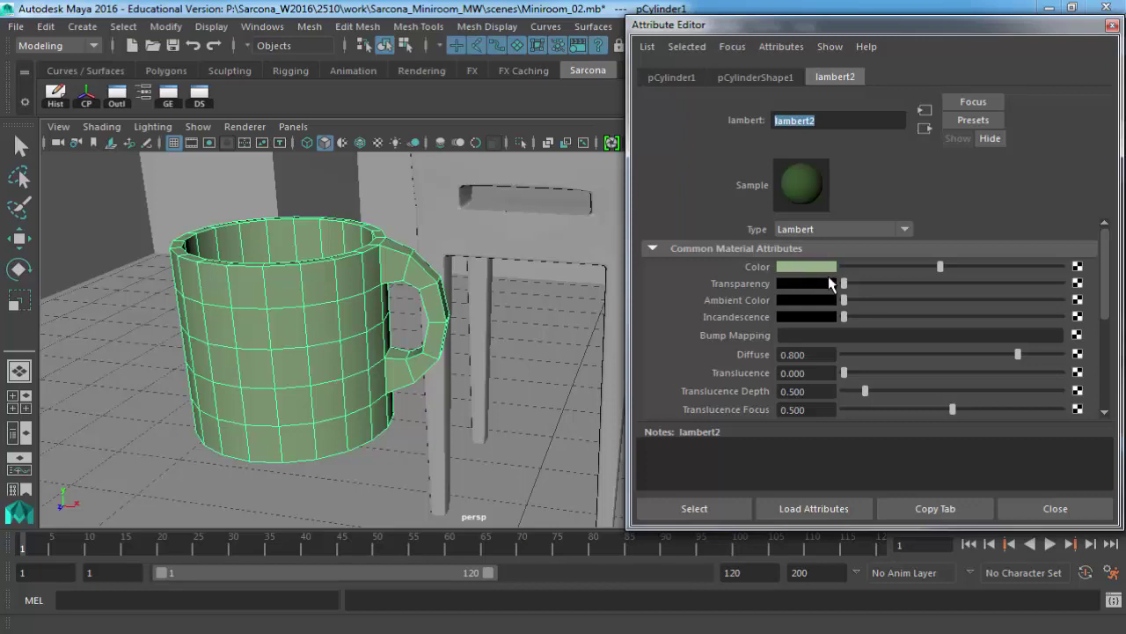
left_click_drag(844, 283, 1031, 285)
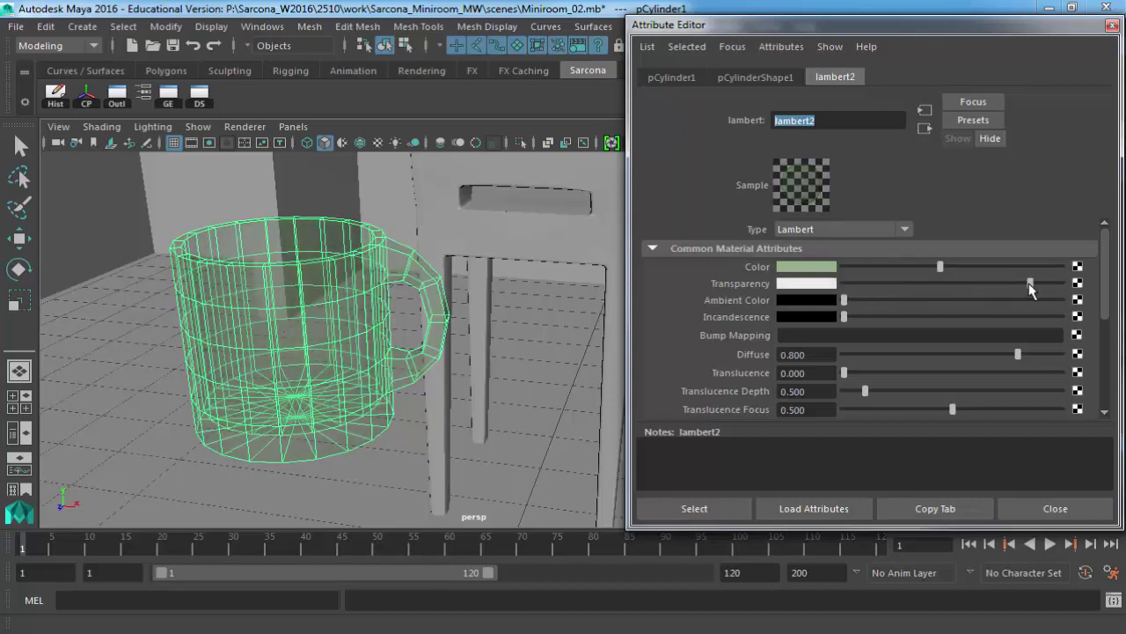
scroll(323, 315, "up", 5)
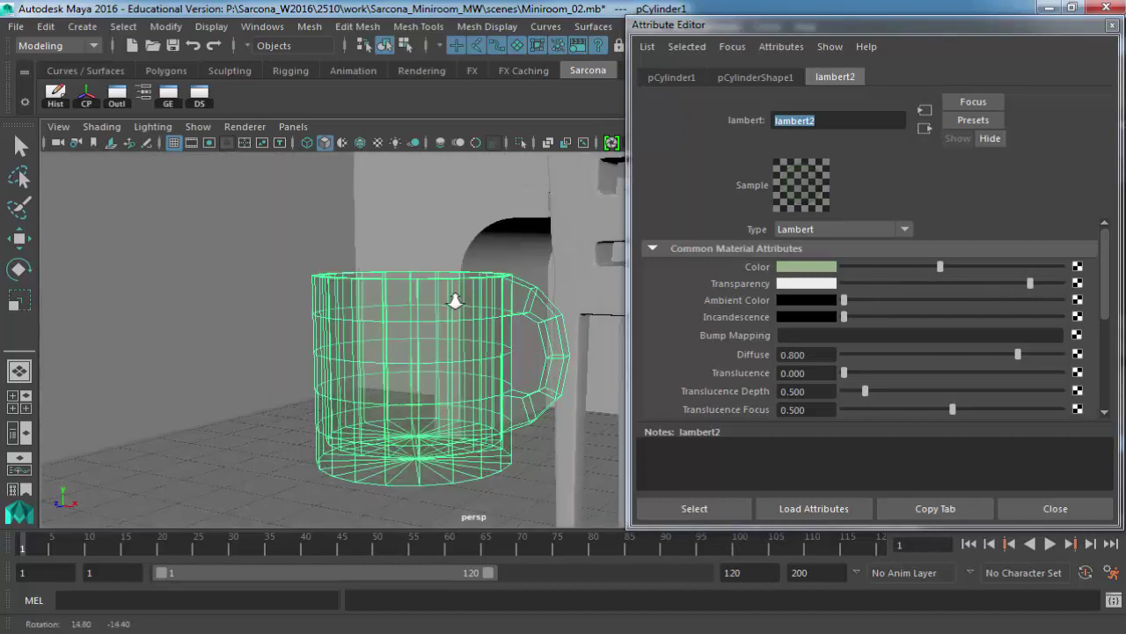
middle_click_drag(524, 230, 458, 229, "alt")
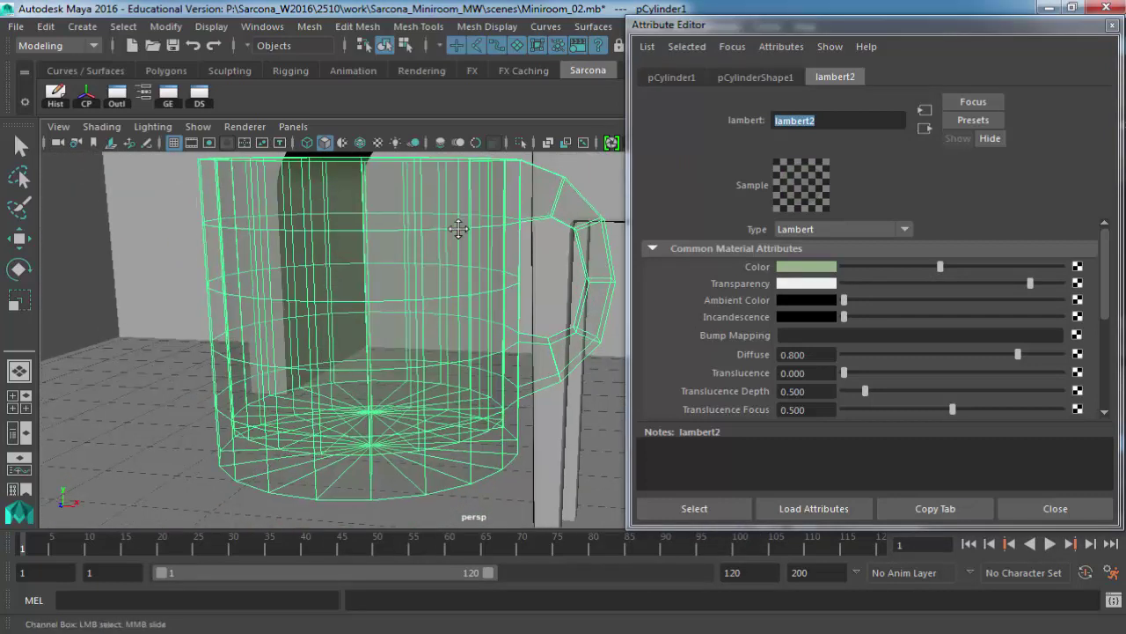
scroll(458, 229, "up", 3)
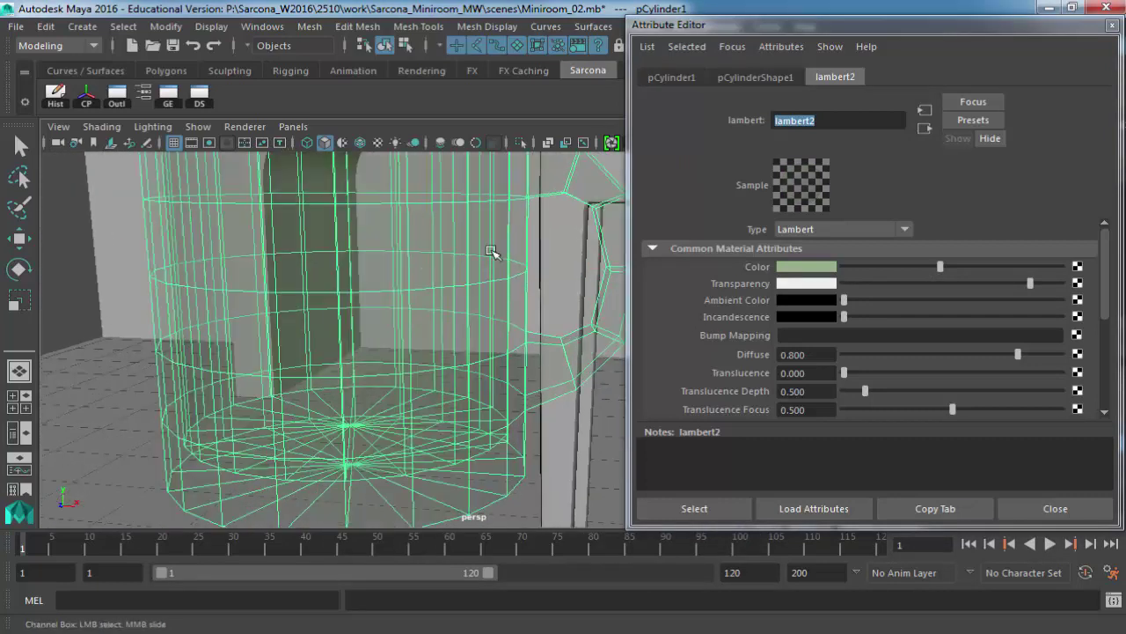
left_click_drag(1005, 281, 842, 283)
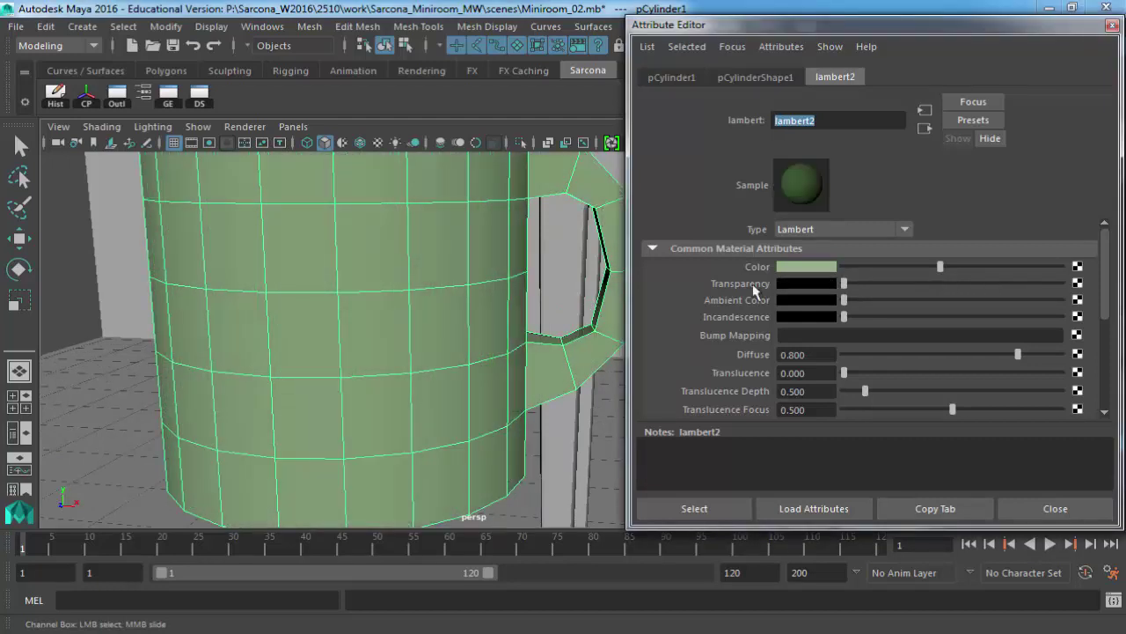
scroll(397, 314, "down", 3)
middle_click_drag(397, 314, 358, 303, "alt")
left_click_drag(358, 303, 413, 334, "alt")
left_click_drag(848, 297, 847, 301)
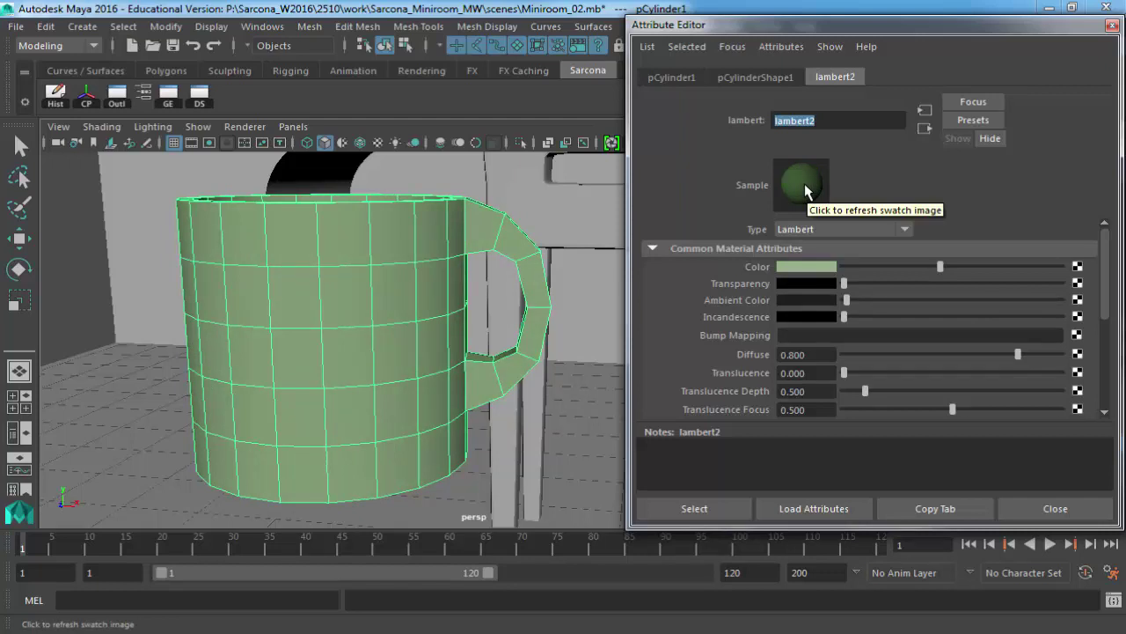
Experiment with lambert2's Ambient Color from black to white and back, then set Incandescence to black.
left_click_drag(846, 299, 1107, 305)
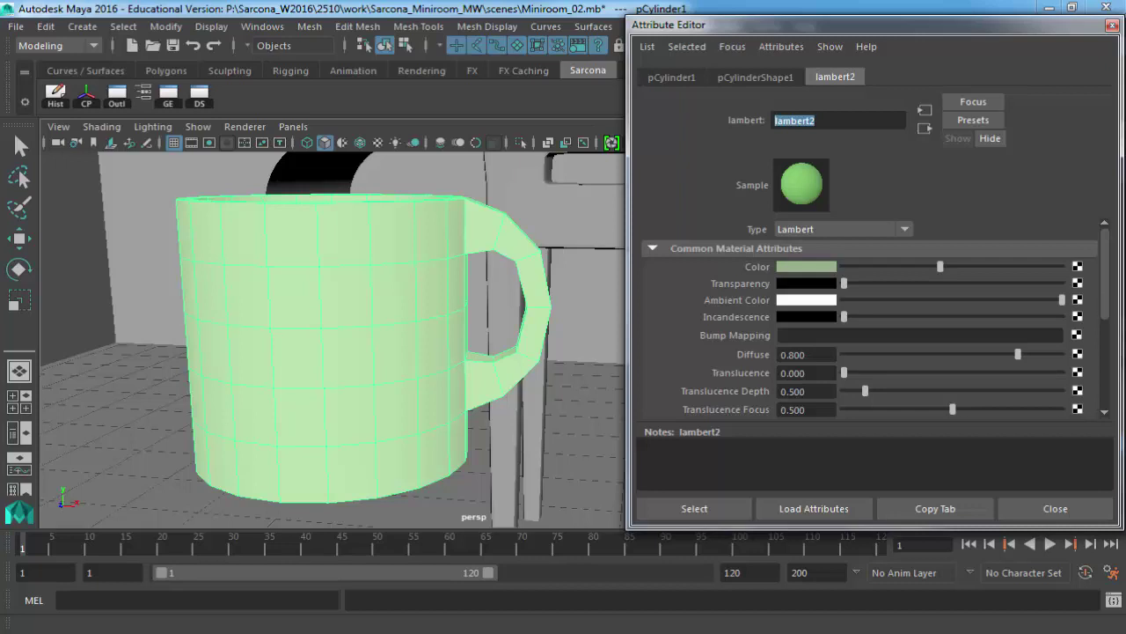
left_click_drag(899, 300, 754, 298)
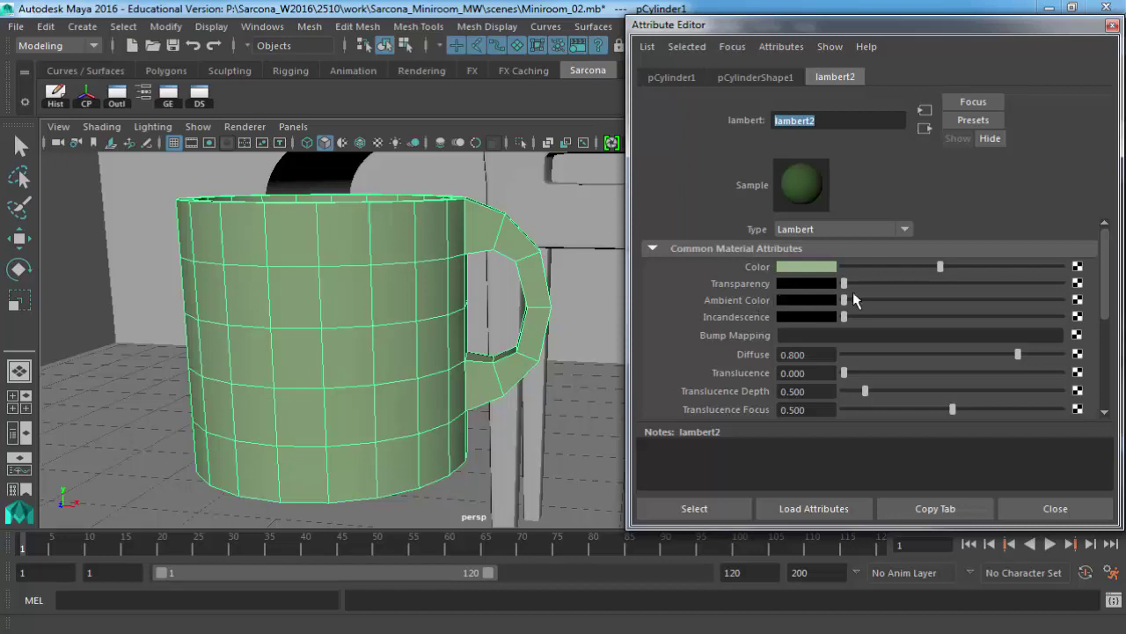
left_click_drag(849, 297, 853, 301)
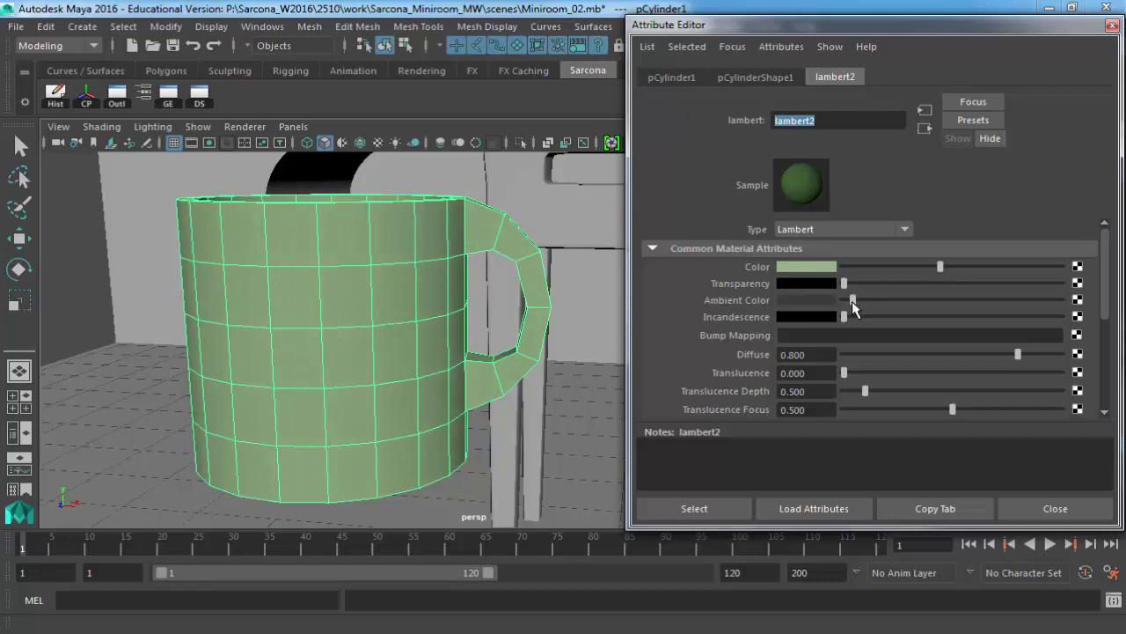
left_click_drag(851, 301, 1105, 305)
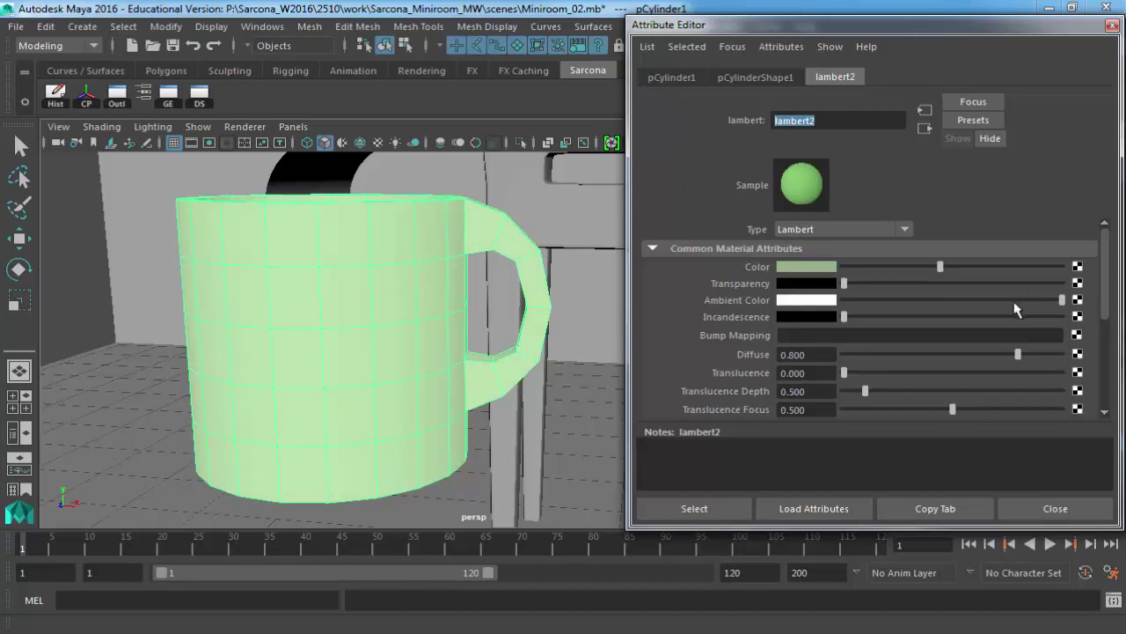
left_click_drag(1019, 303, 843, 302)
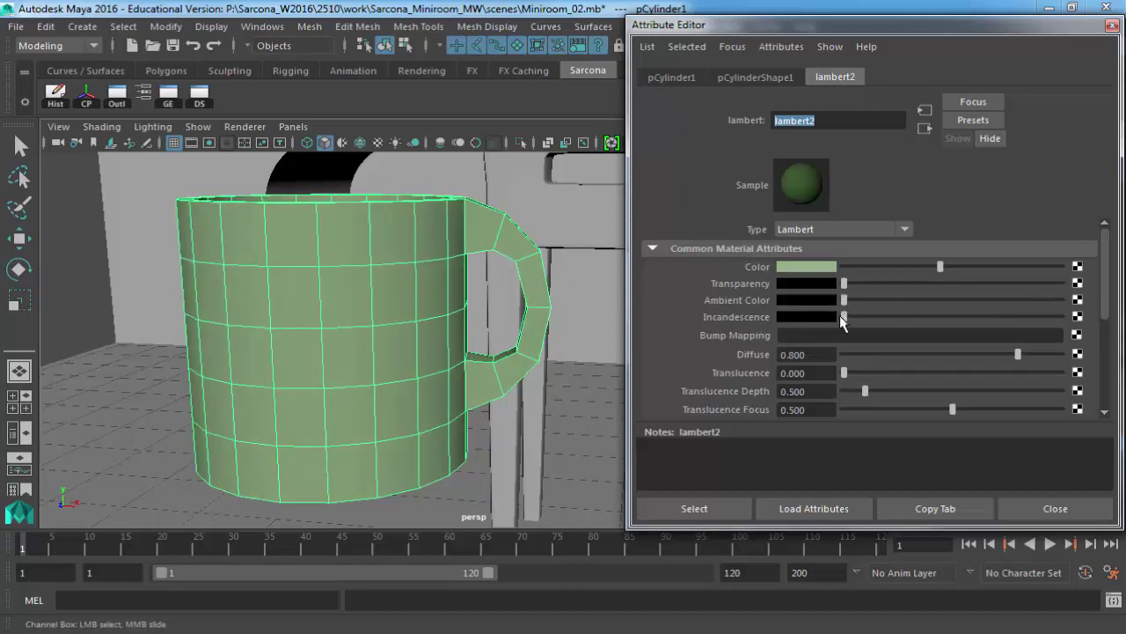
left_click_drag(872, 318, 897, 317)
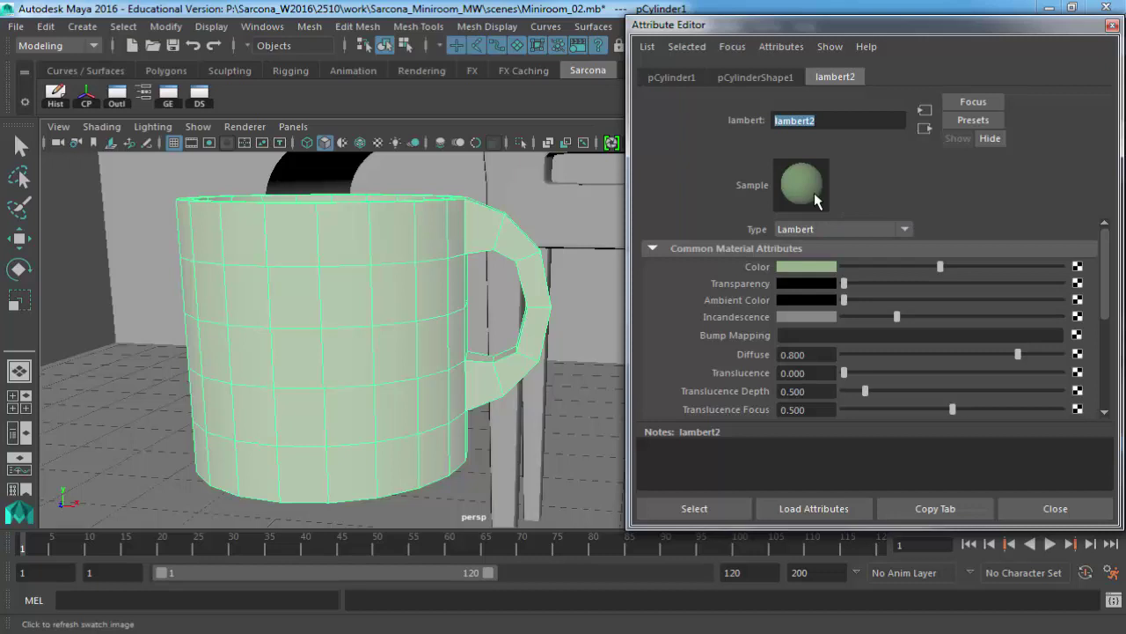
left_click_drag(895, 316, 811, 315)
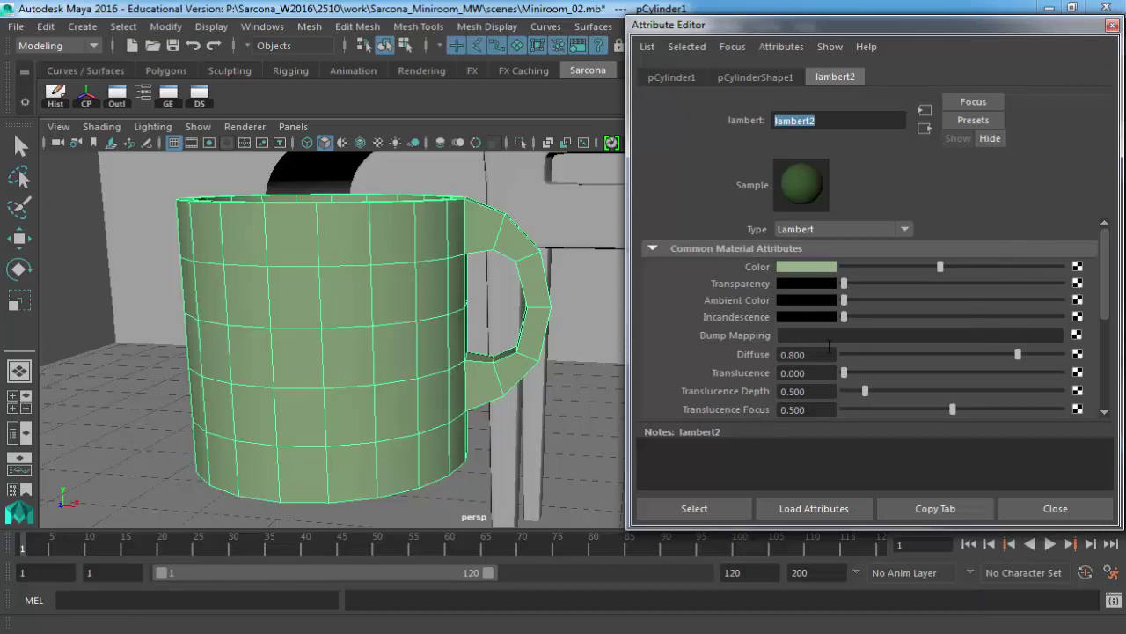
Try lambert2 Diffuse values between 0 and 1, nudge Color brightness, and finish at Diffuse 1.000.
left_click(778, 353)
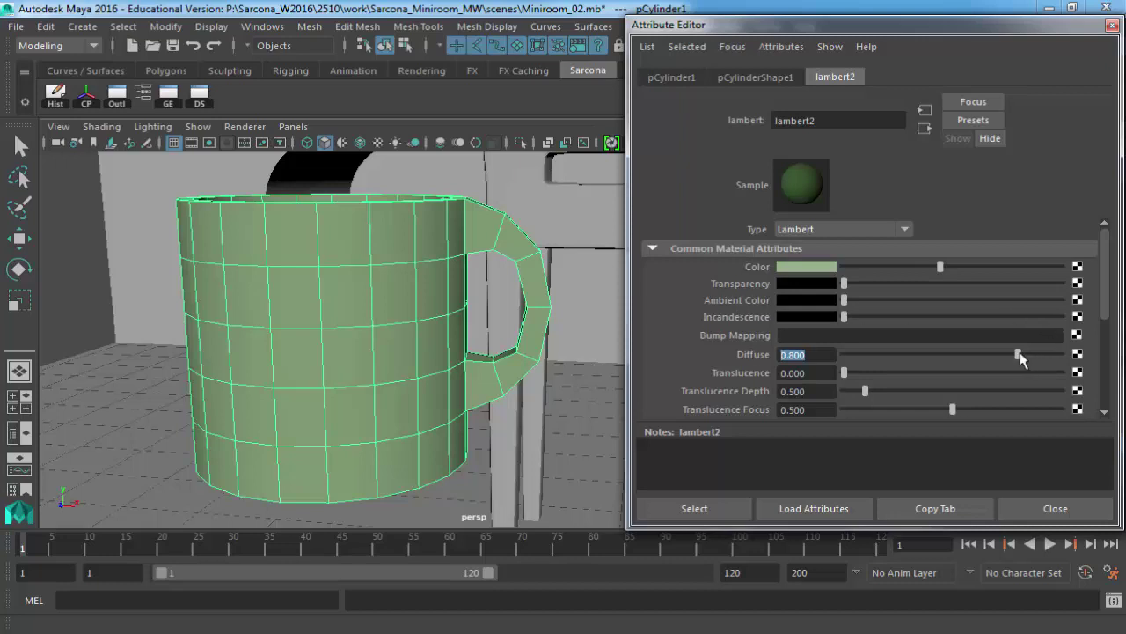
left_click_drag(1020, 358, 1123, 361)
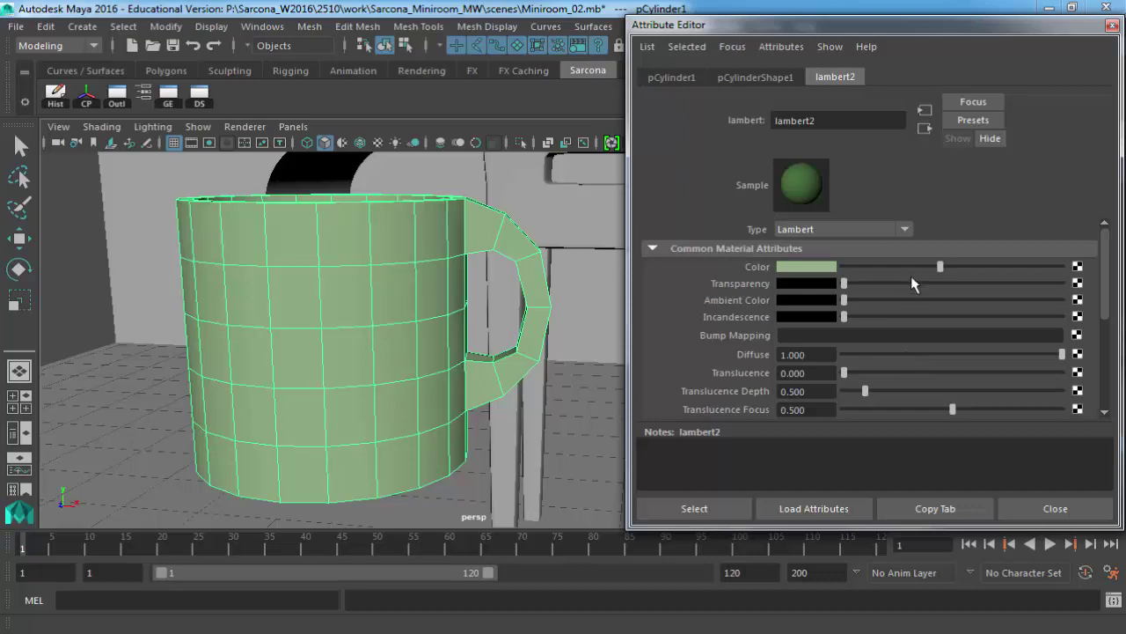
left_click_drag(982, 356, 775, 359)
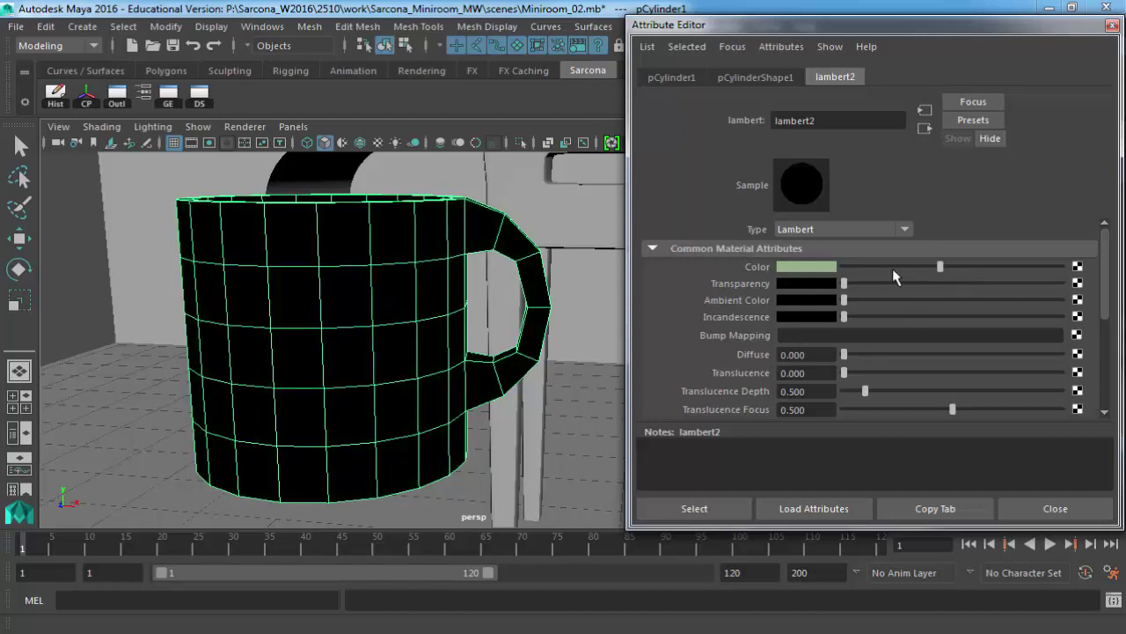
left_click_drag(940, 266, 958, 266)
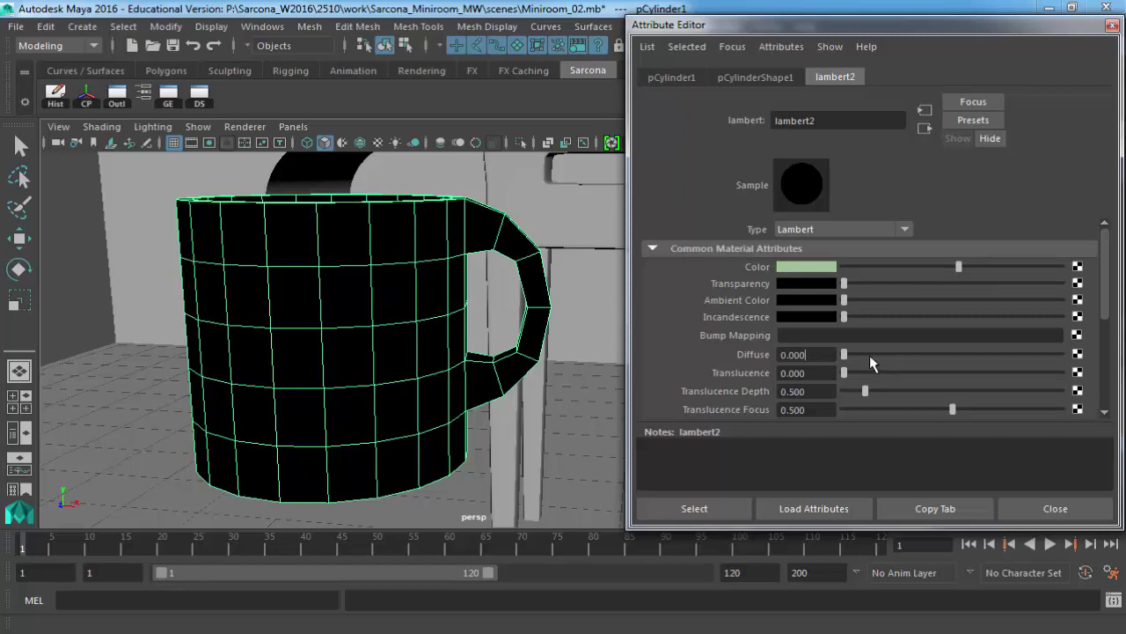
left_click_drag(870, 354, 953, 357)
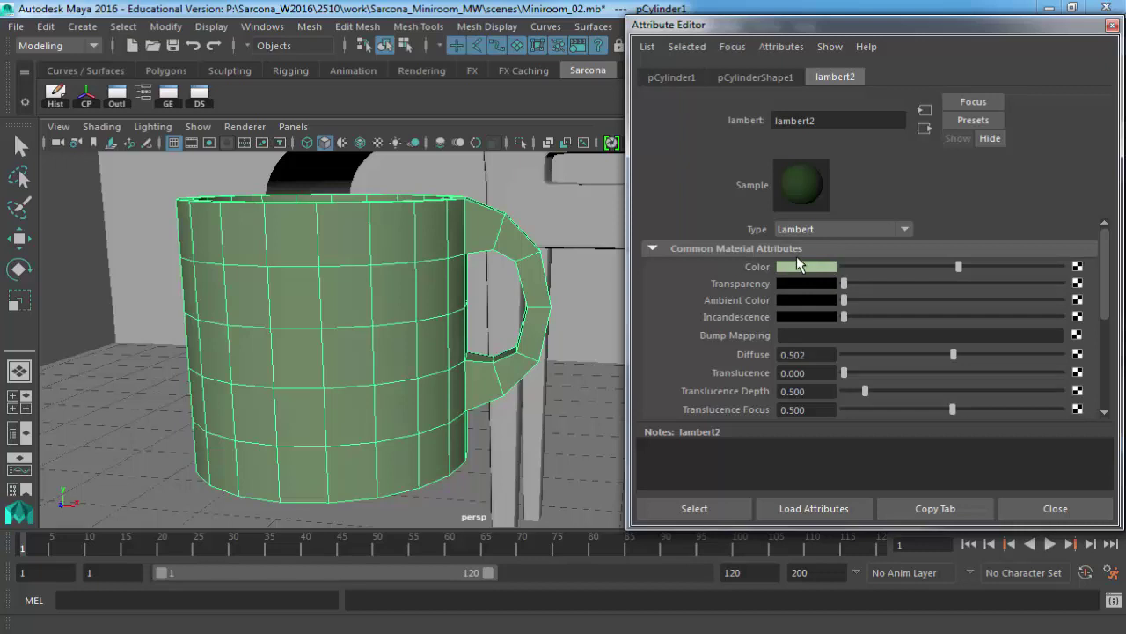
left_click_drag(955, 356, 1098, 362)
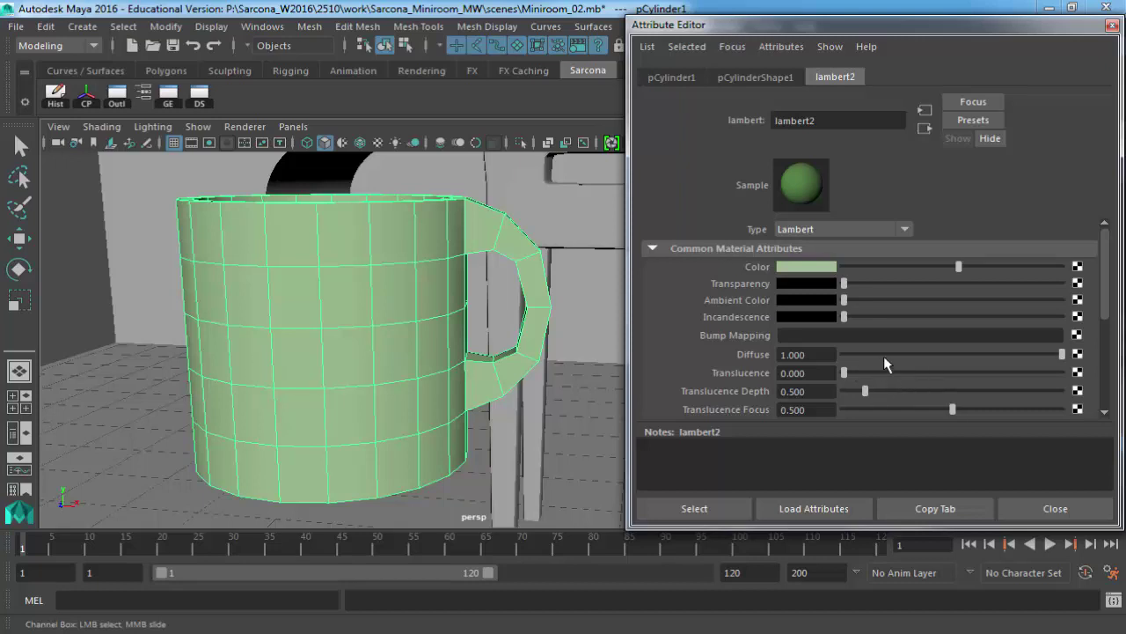
scroll(811, 354, "down", 3)
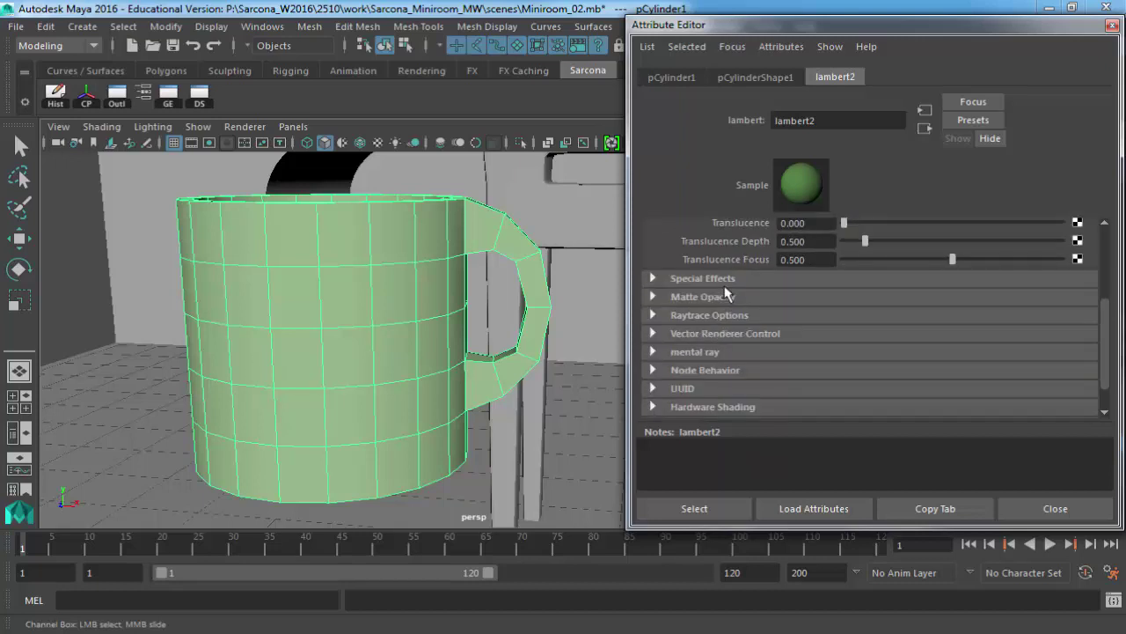
scroll(743, 355, "up", 3)
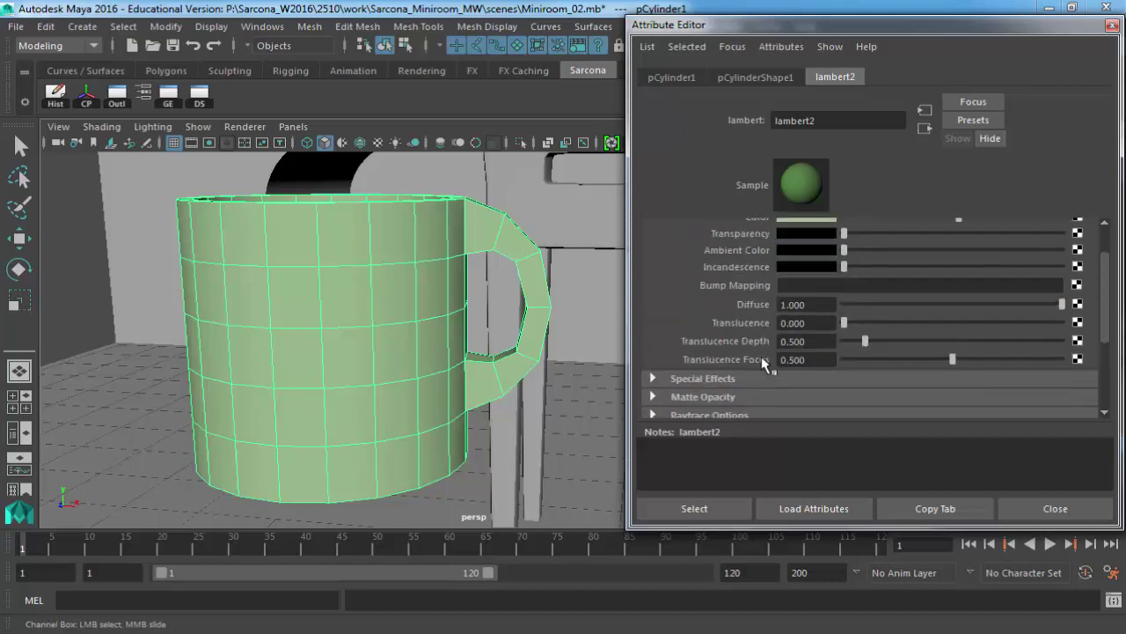
scroll(762, 334, "down", 1)
scroll(806, 359, "up", 1)
scroll(808, 361, "down", 2)
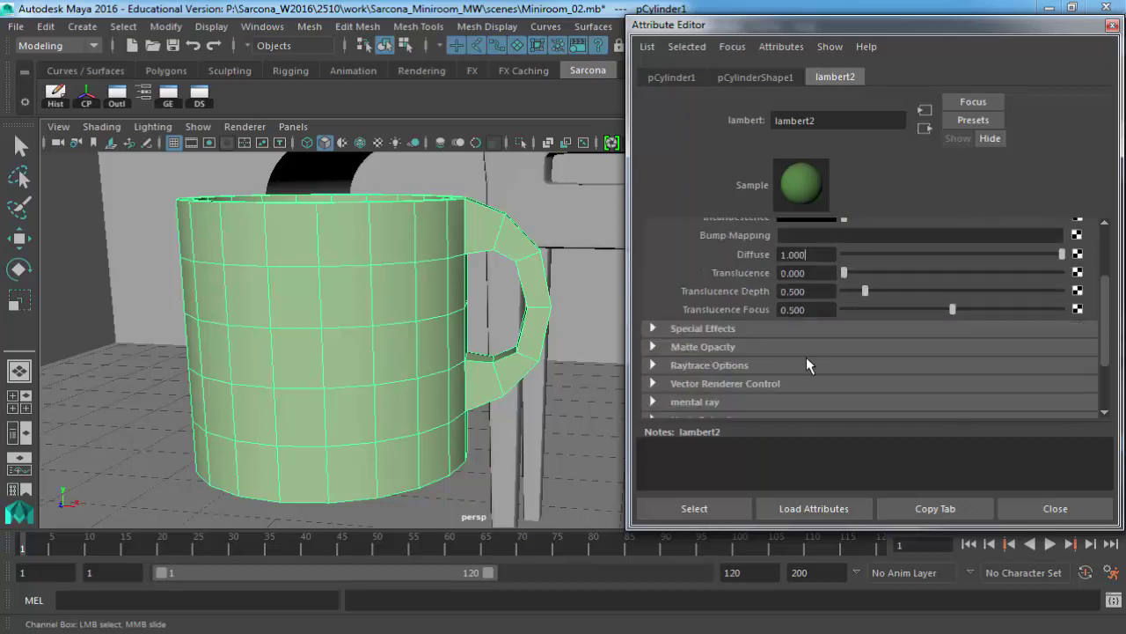
scroll(806, 356, "up", 2)
scroll(809, 313, "down", 3)
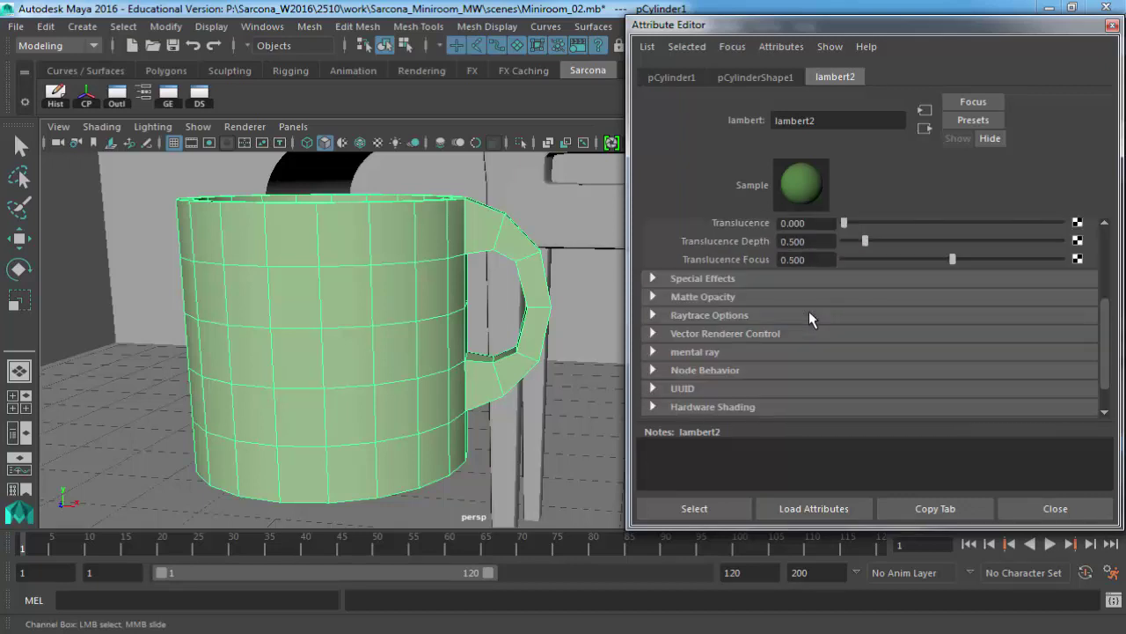
scroll(808, 310, "up", 3)
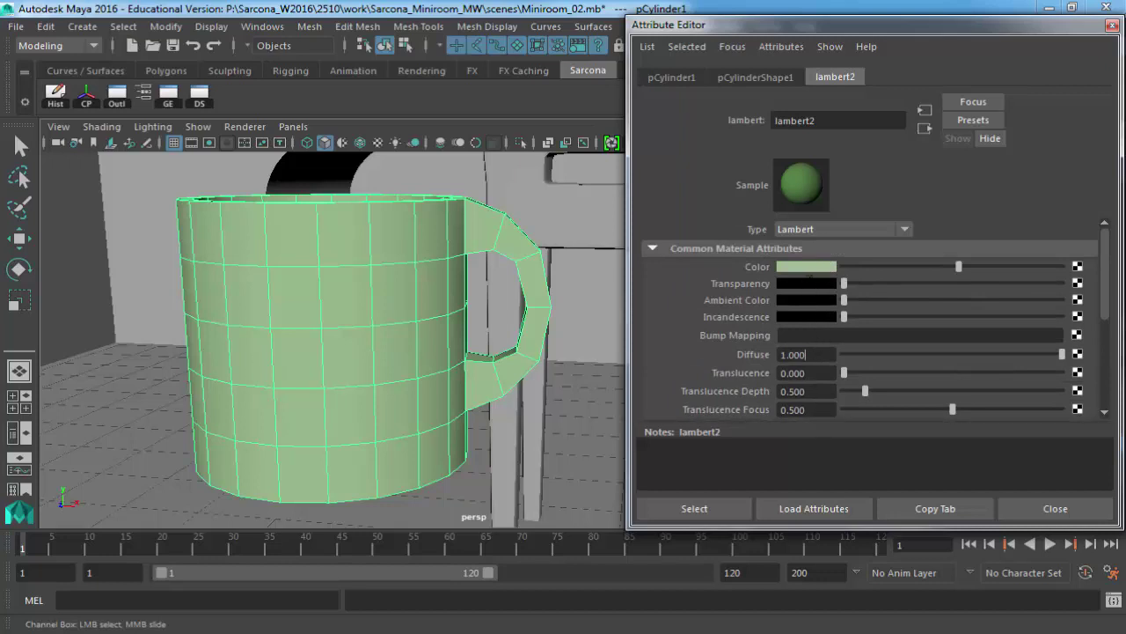
scroll(813, 358, "down", 3)
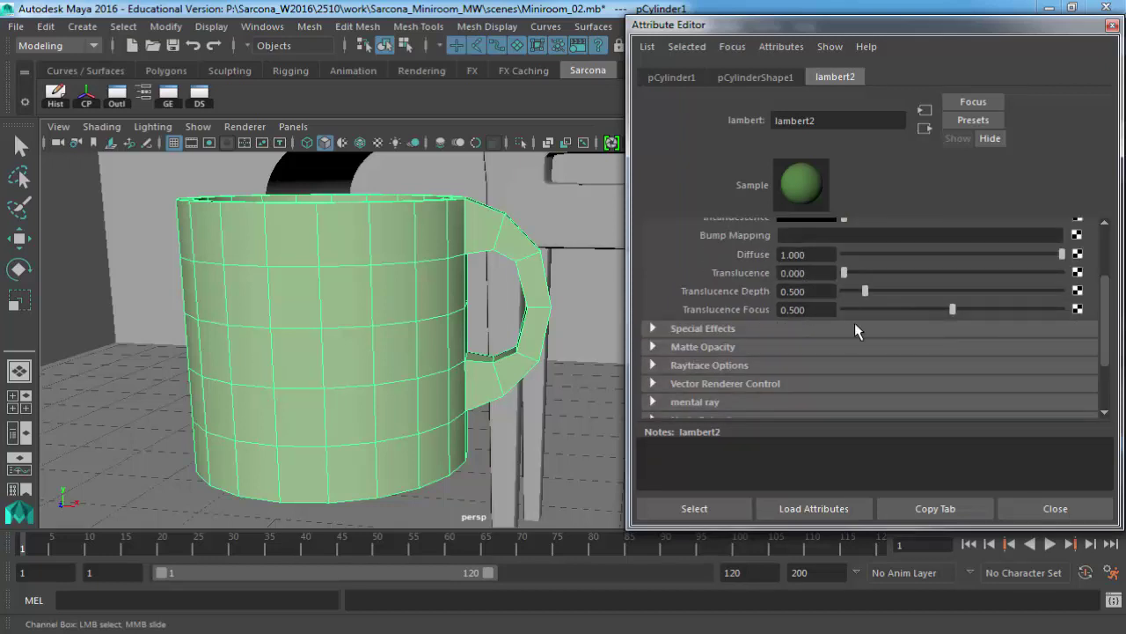
scroll(840, 307, "up", 3)
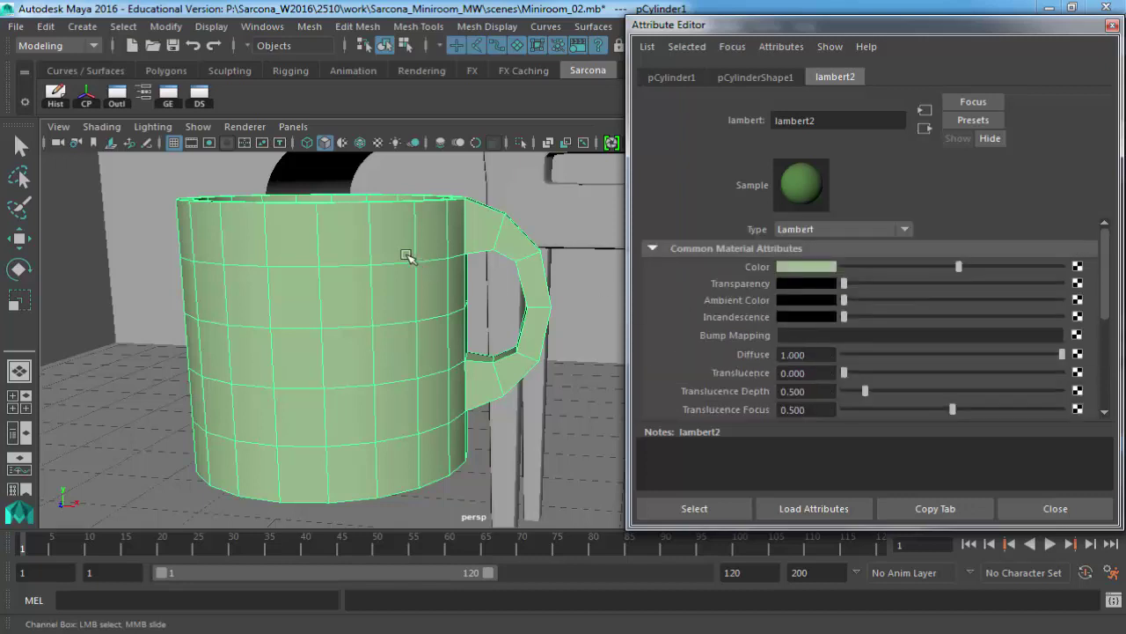
Replace the mug's green lambert2 with a new default-grey Blinn material, blinn1.
right_click(379, 225)
right_click_drag(379, 223, 523, 511)
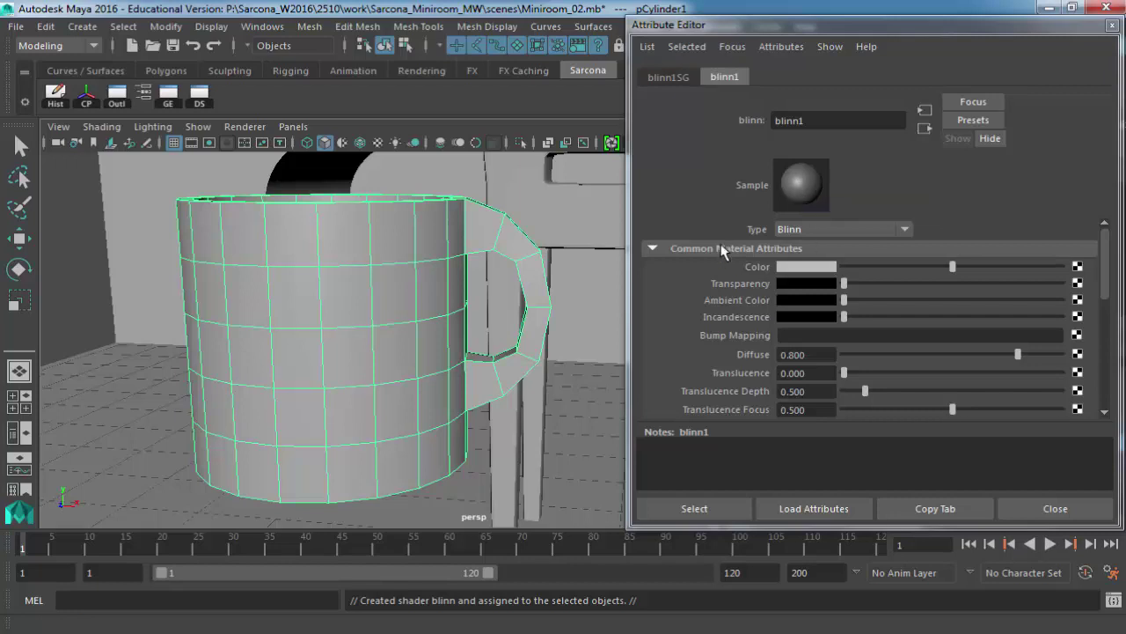
scroll(720, 252, "down", 1)
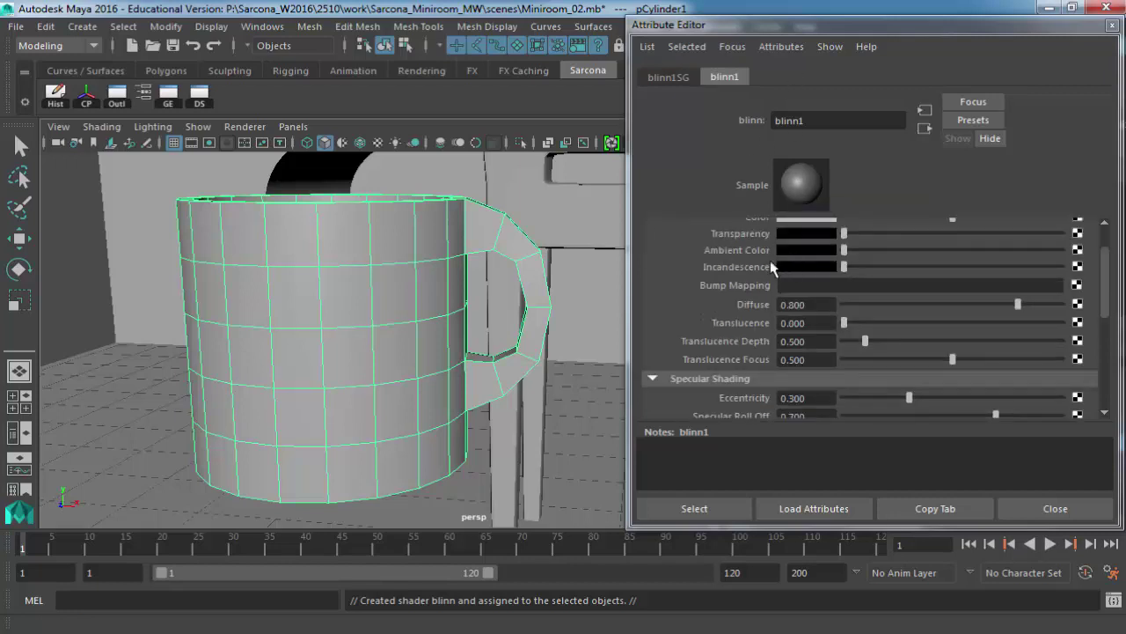
scroll(739, 264, "up", 1)
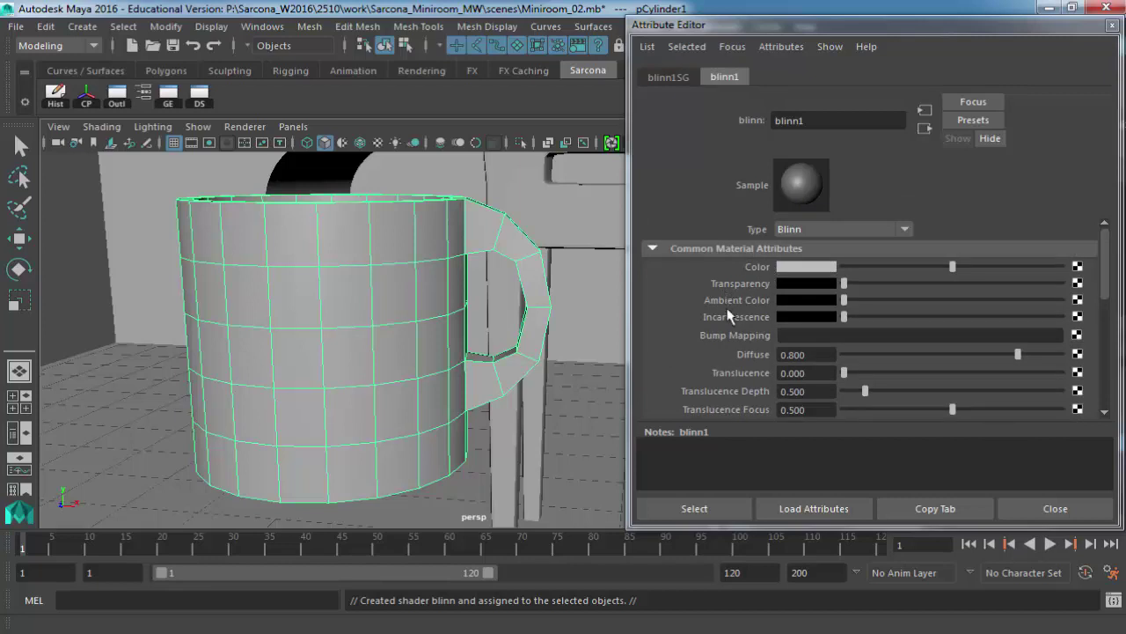
scroll(734, 328, "down", 1)
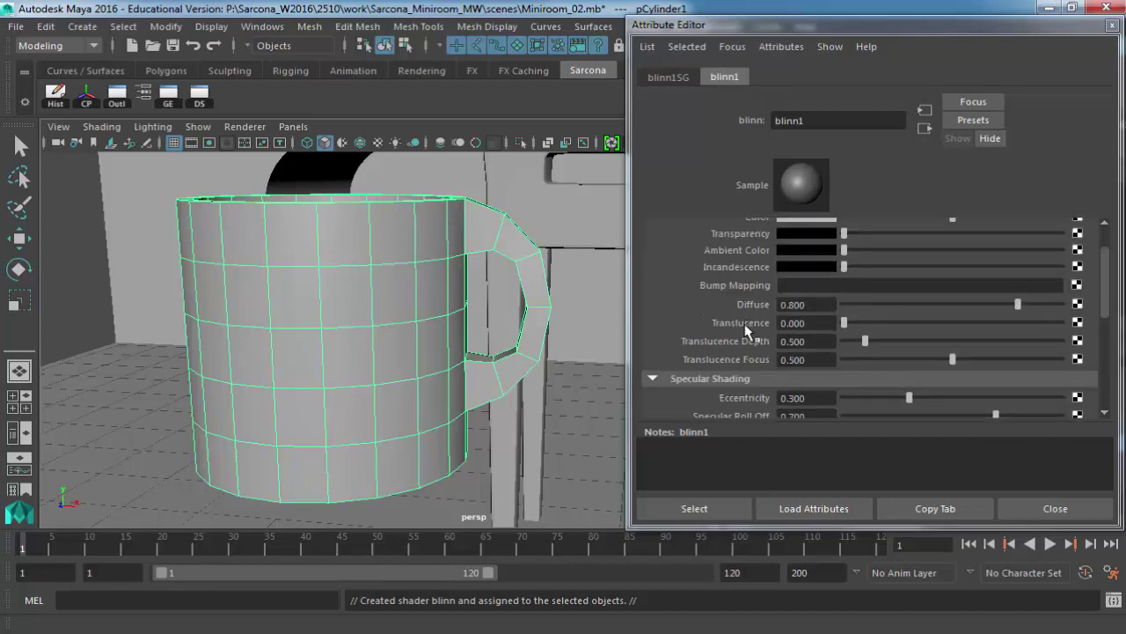
scroll(736, 325, "down", 2)
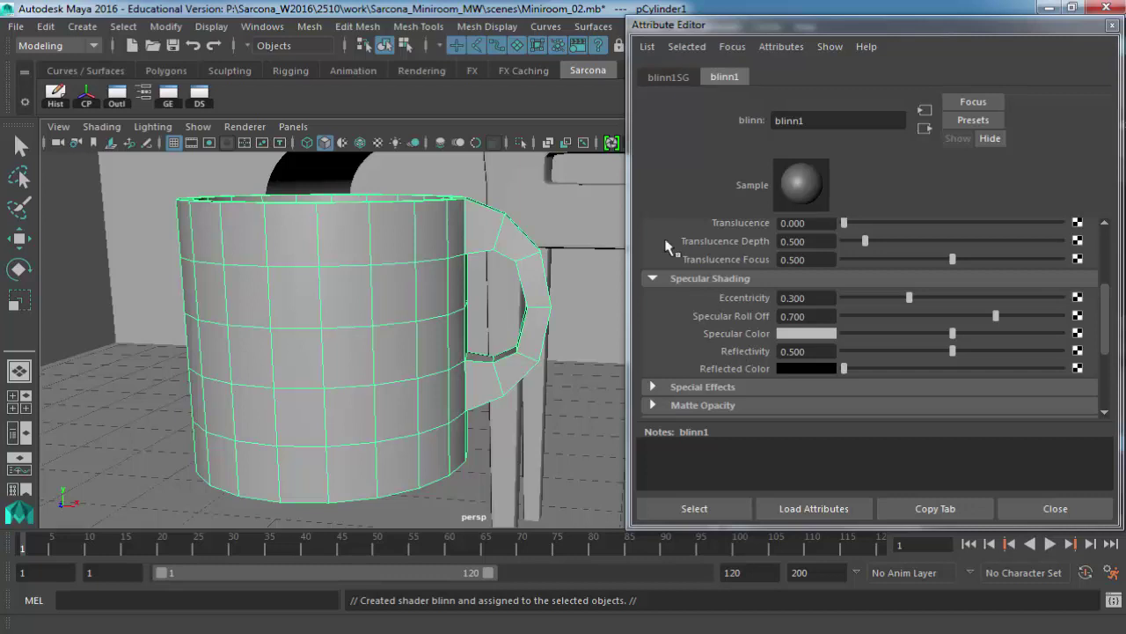
Set blinn1 to Eccentricity 0.653, Specular Roll Off 0.571, Reflectivity 0.878, with a brighter specular colour.
mouse_move(896, 296)
left_mouse_down()
mouse_move(862, 295)
mouse_move(987, 297)
left_mouse_up()
left_click(894, 315)
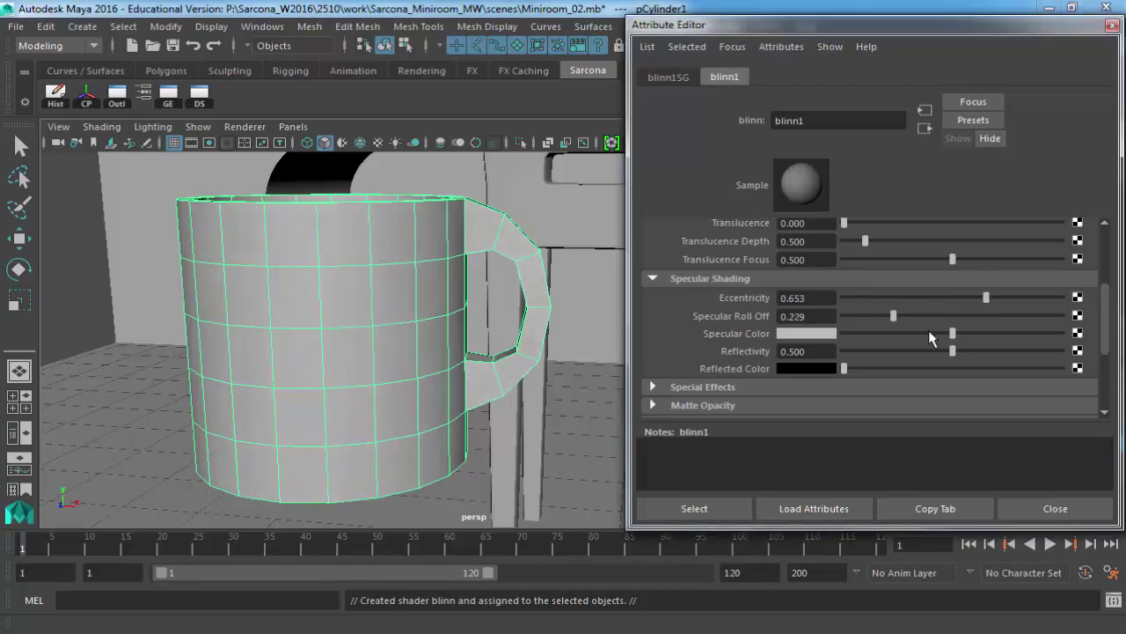
left_click_drag(928, 333, 1036, 352)
left_click_drag(935, 317, 997, 335)
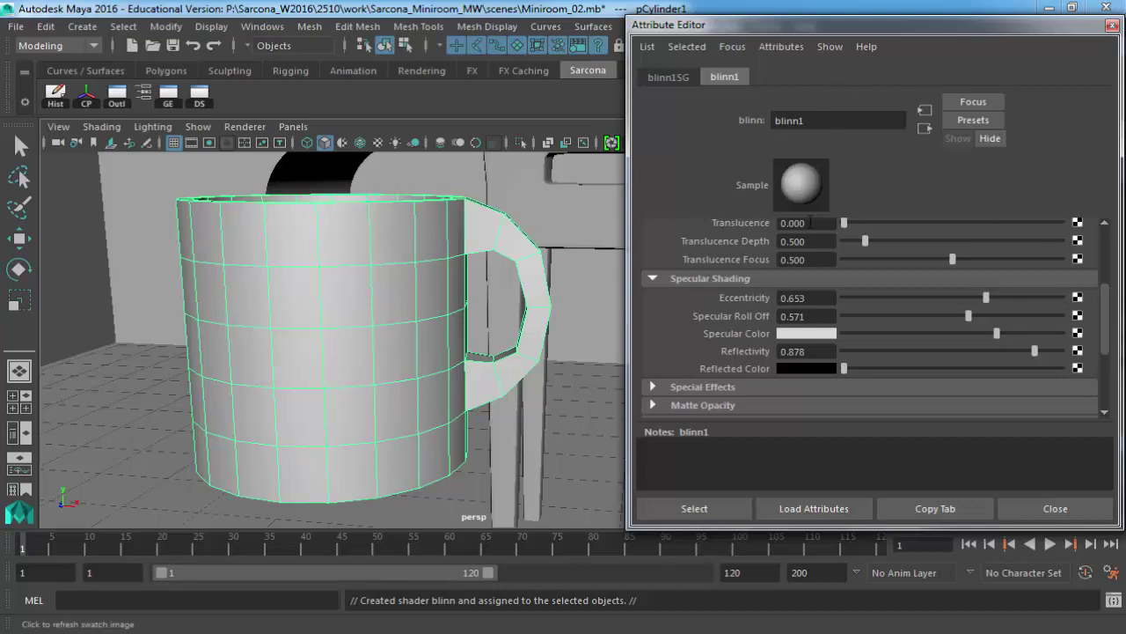
Replace blinn1 on the mug with a new default-grey Phong material, phong1.
right_click(372, 235)
mouse_move(386, 597)
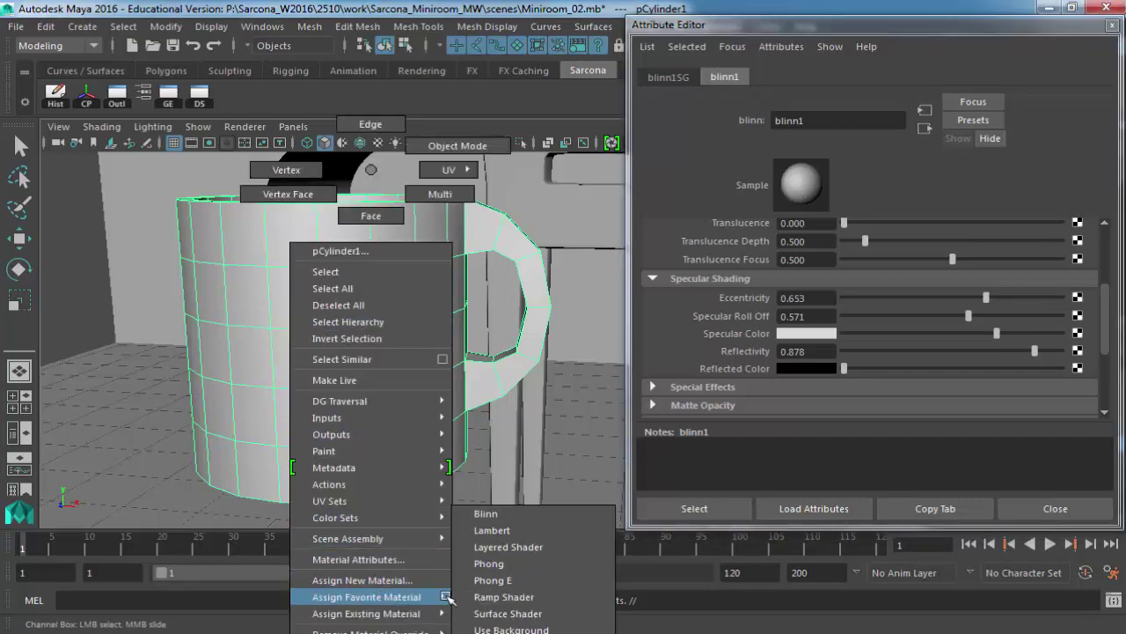
left_click(508, 564)
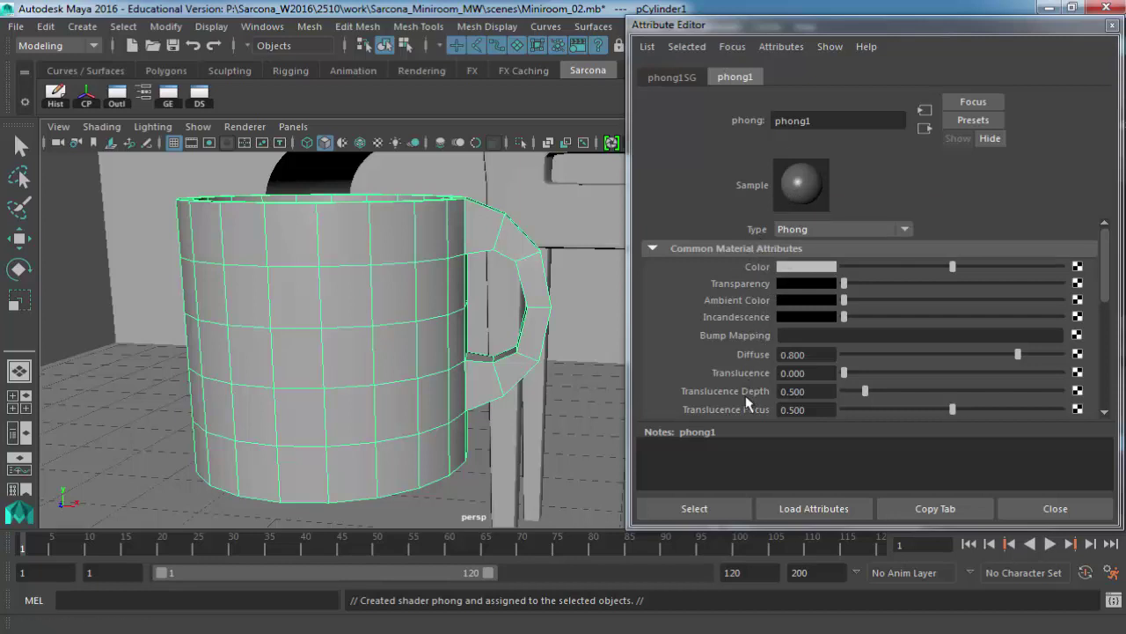
In phong1's Specular Shading, set Cosine Power to 88.800.
scroll(750, 410, "down", 3)
scroll(748, 374, "down", 2)
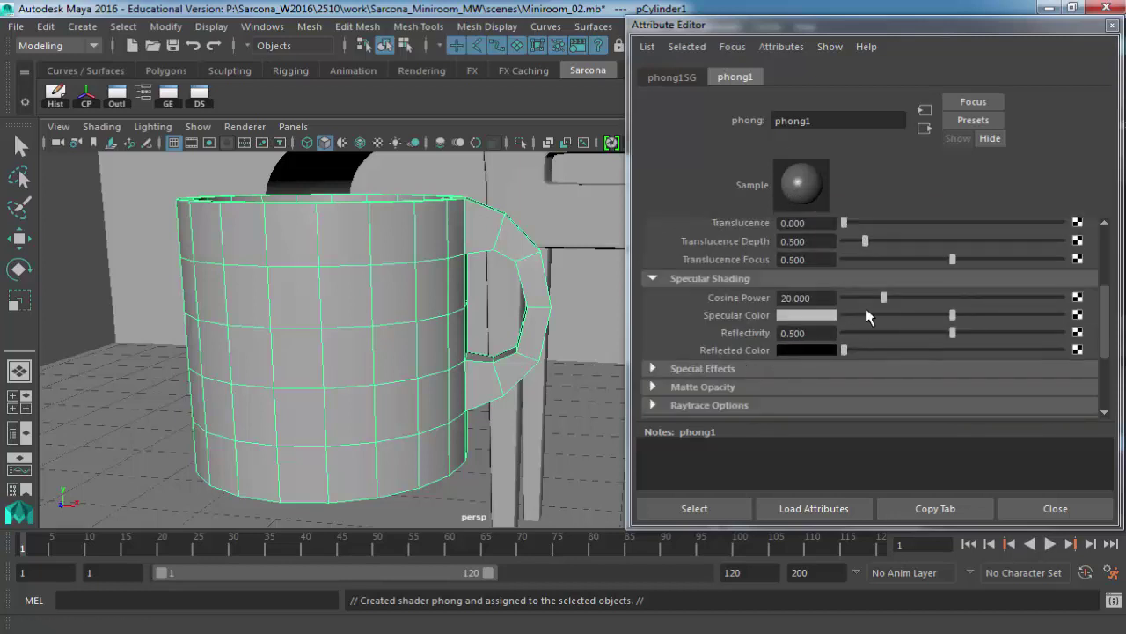
left_click_drag(884, 298, 915, 304)
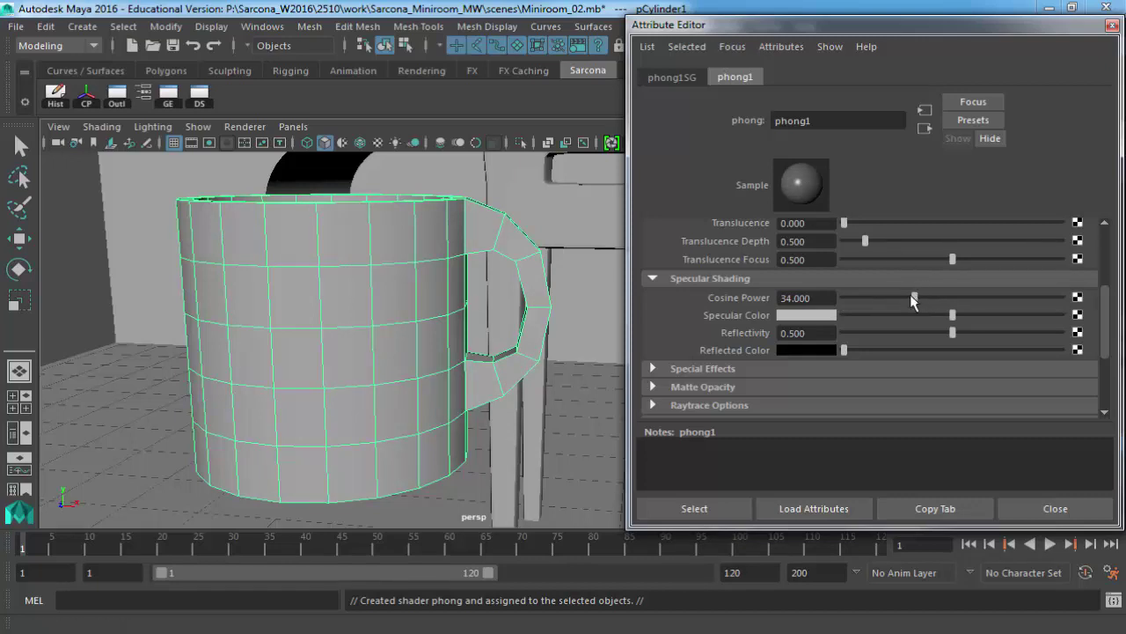
left_click_drag(915, 300, 926, 299)
left_click_drag(1015, 316, 1037, 317)
scroll(830, 300, "up", 5)
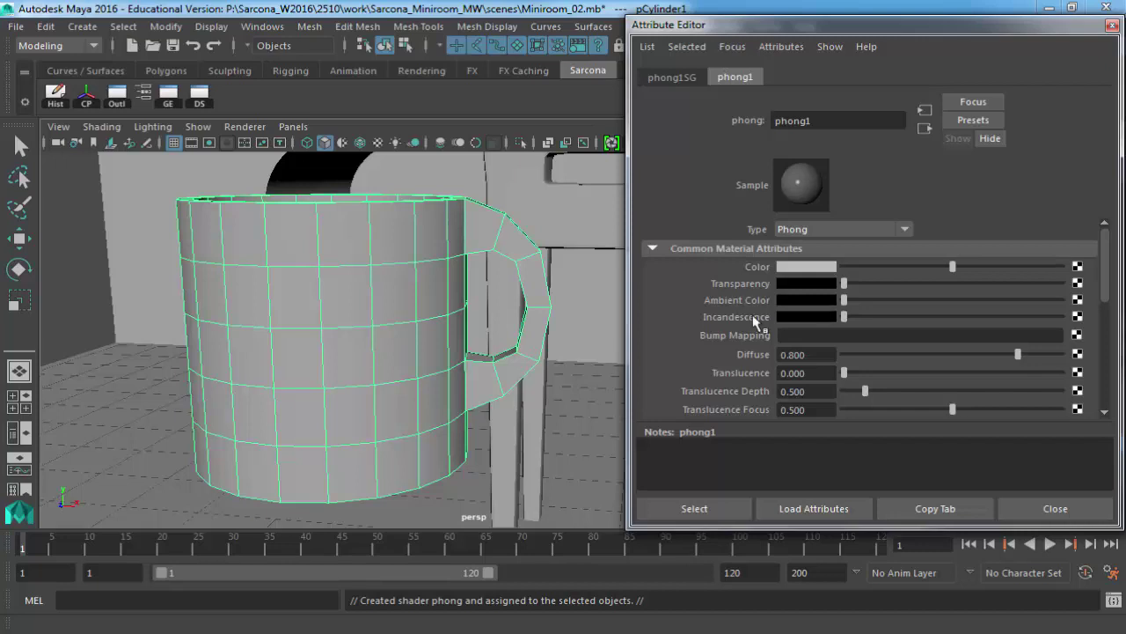
scroll(755, 328, "down", 3)
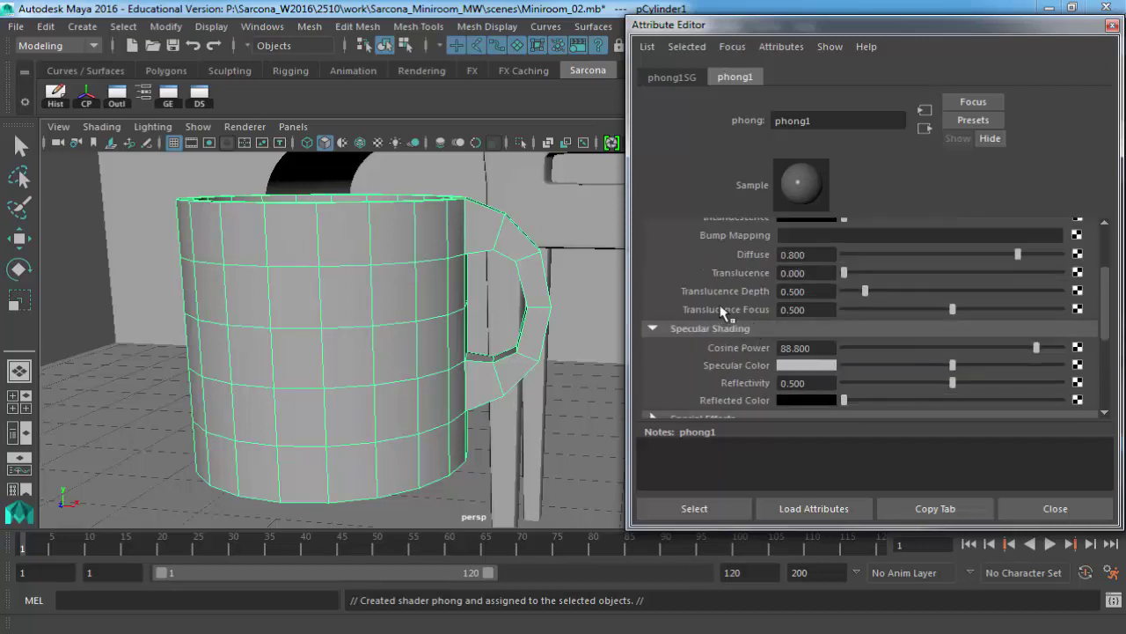
scroll(792, 316, "up", 3)
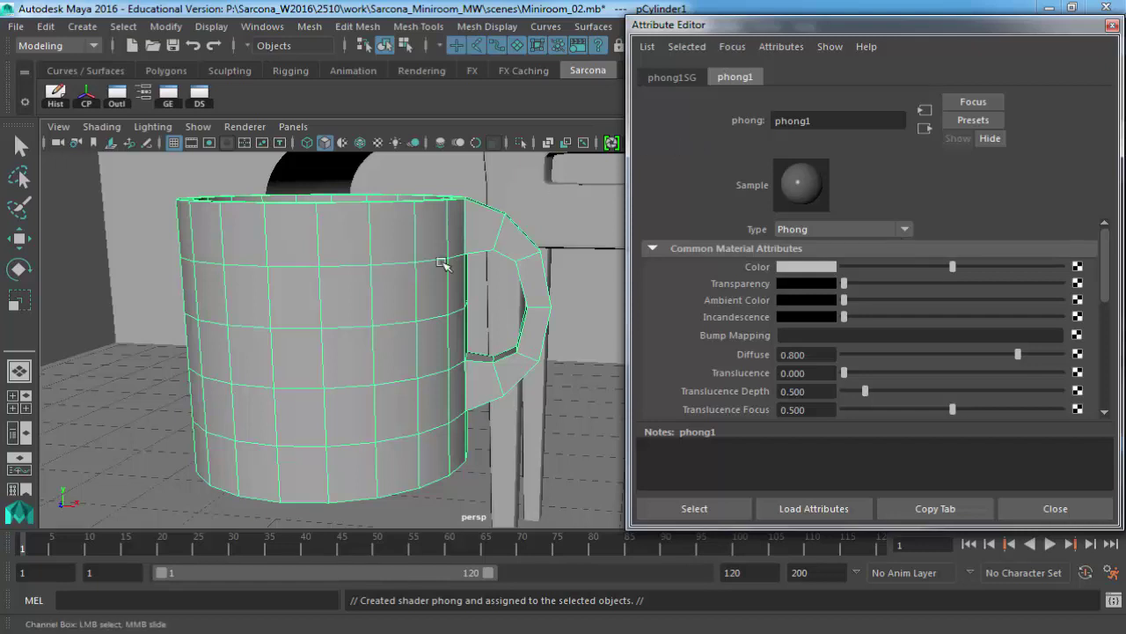
Browse the mental ray materials in the Assign New Material window, then close it without choosing one.
right_click_drag(311, 170, 311, 583)
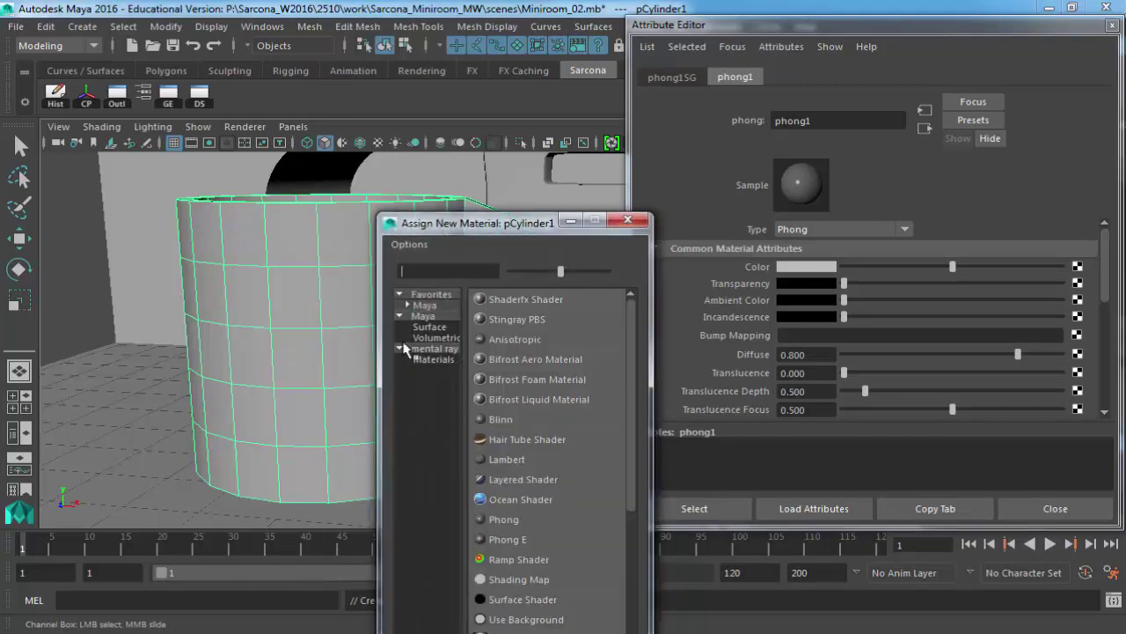
left_click_drag(493, 229, 438, 27)
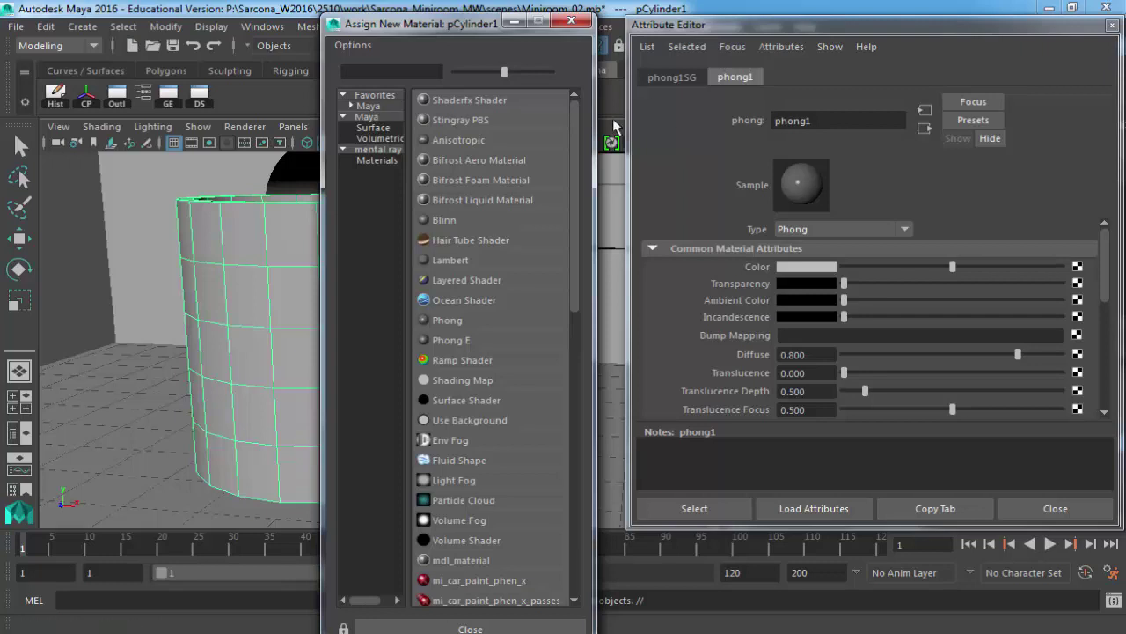
left_click_drag(596, 118, 704, 119)
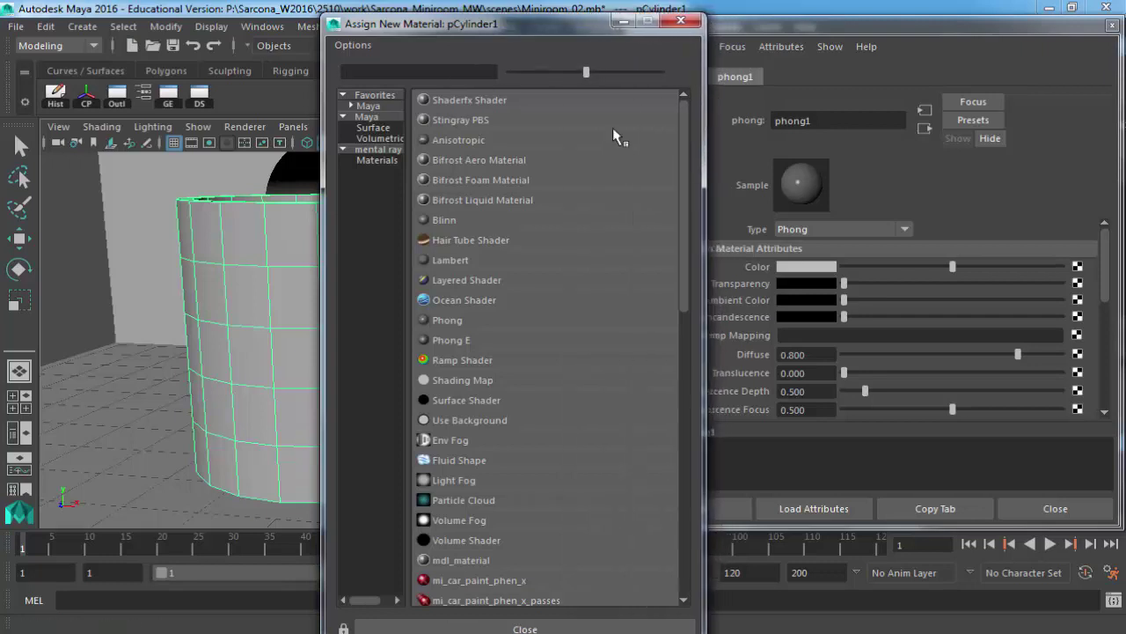
left_click(377, 161)
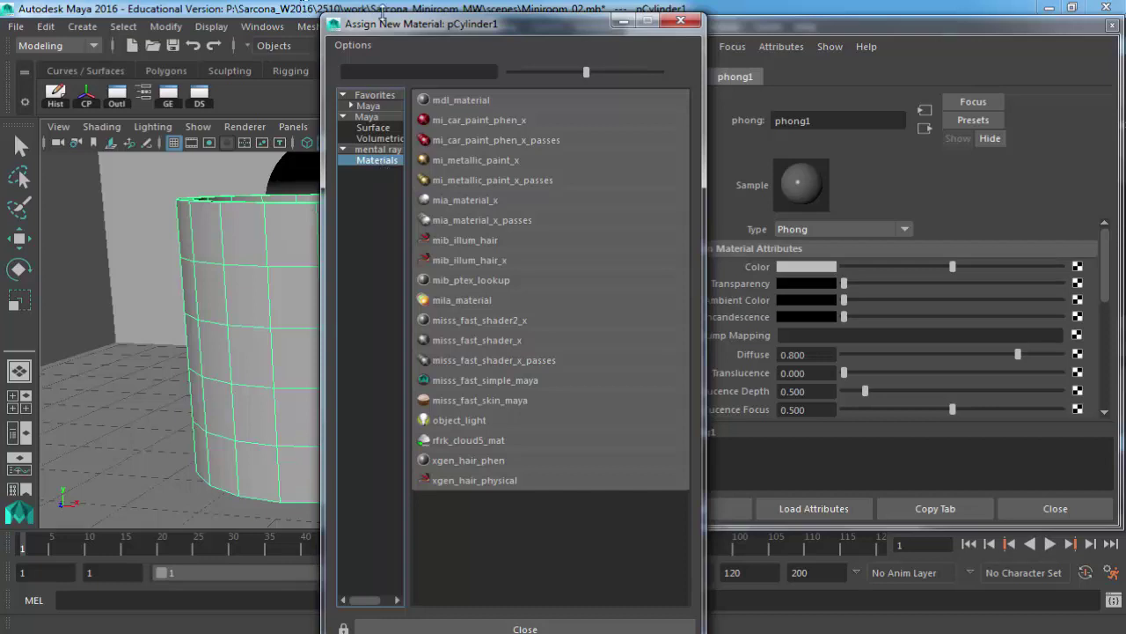
left_click(683, 23)
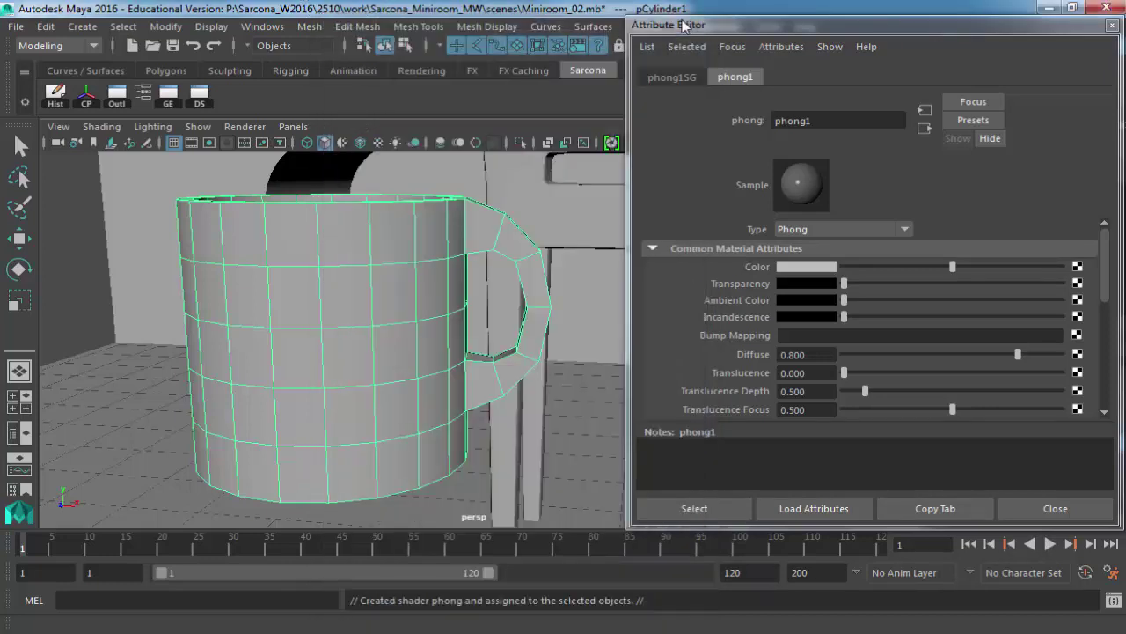
Confirm Mayatomr.mll is loaded with Auto load in the Plug-in Manager, then close it.
left_click(265, 26)
mouse_move(394, 136)
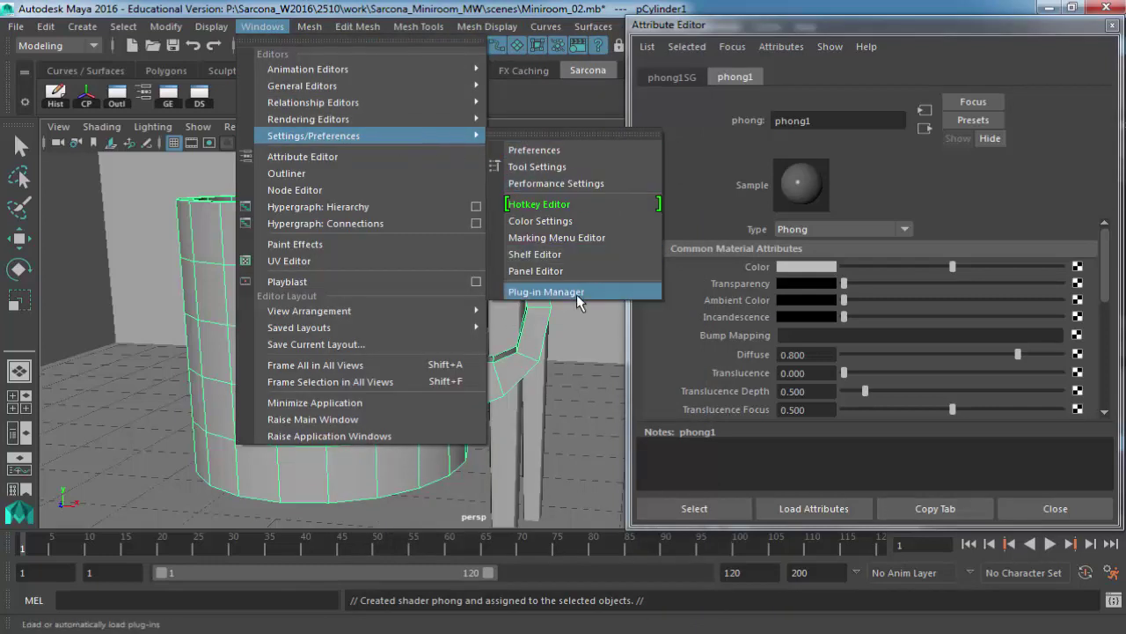
left_click(578, 297)
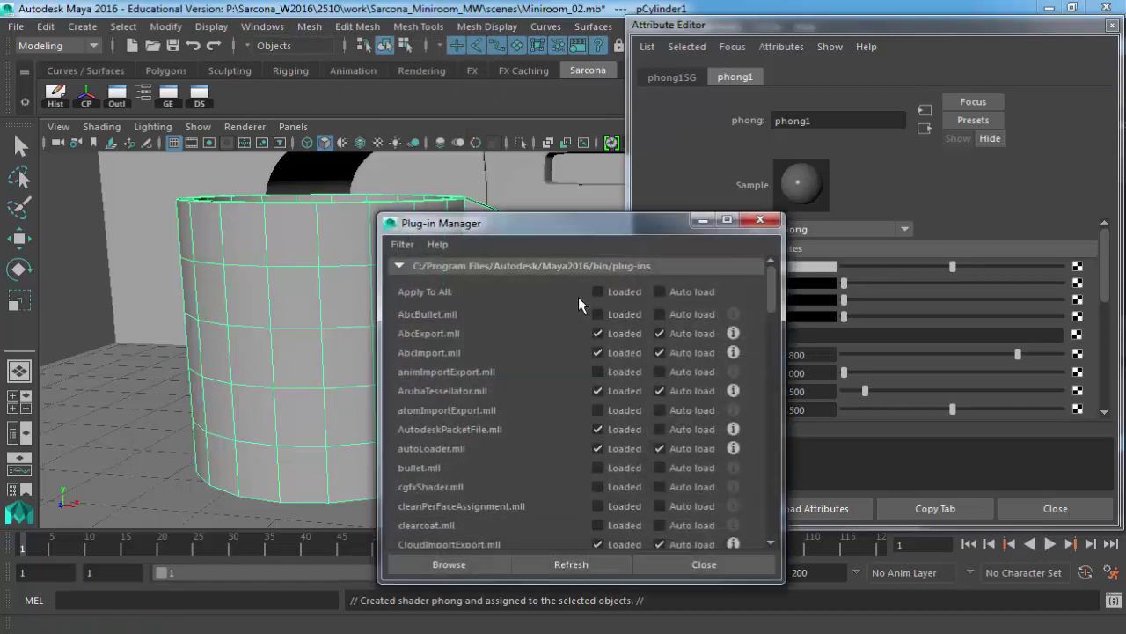
left_click_drag(561, 224, 413, 83)
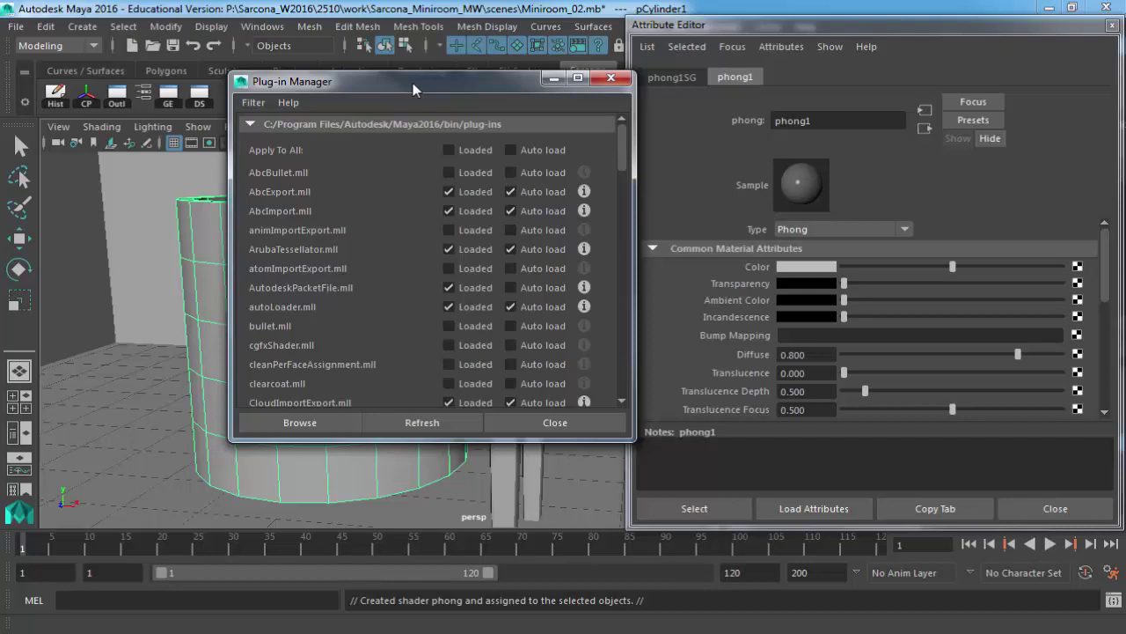
scroll(622, 212, "down", 15)
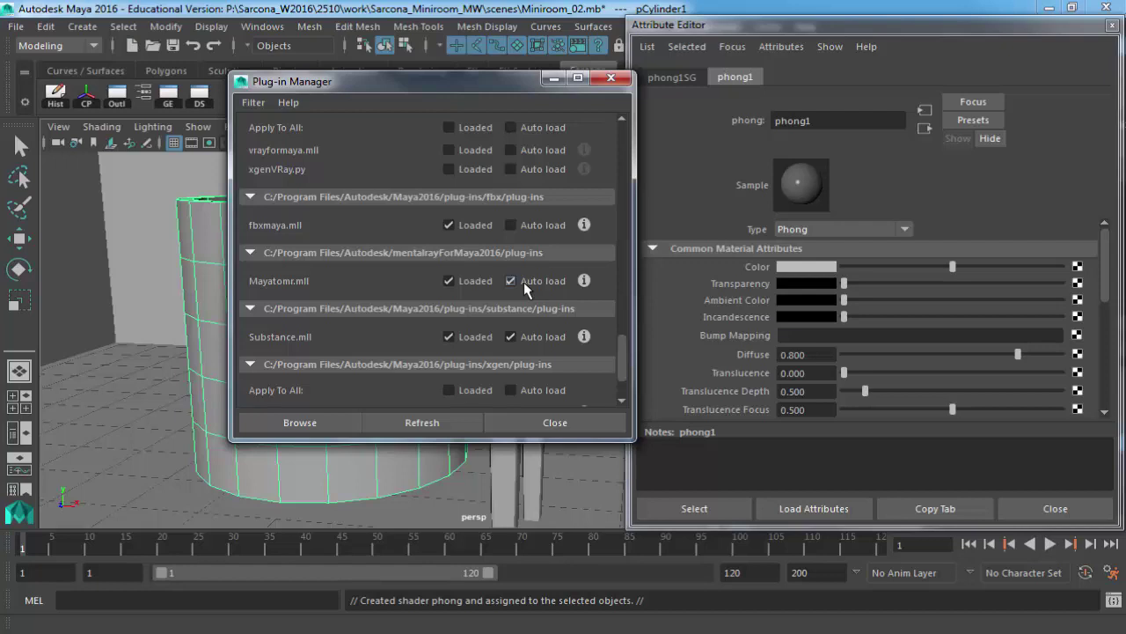
left_click(610, 77)
left_click(262, 26)
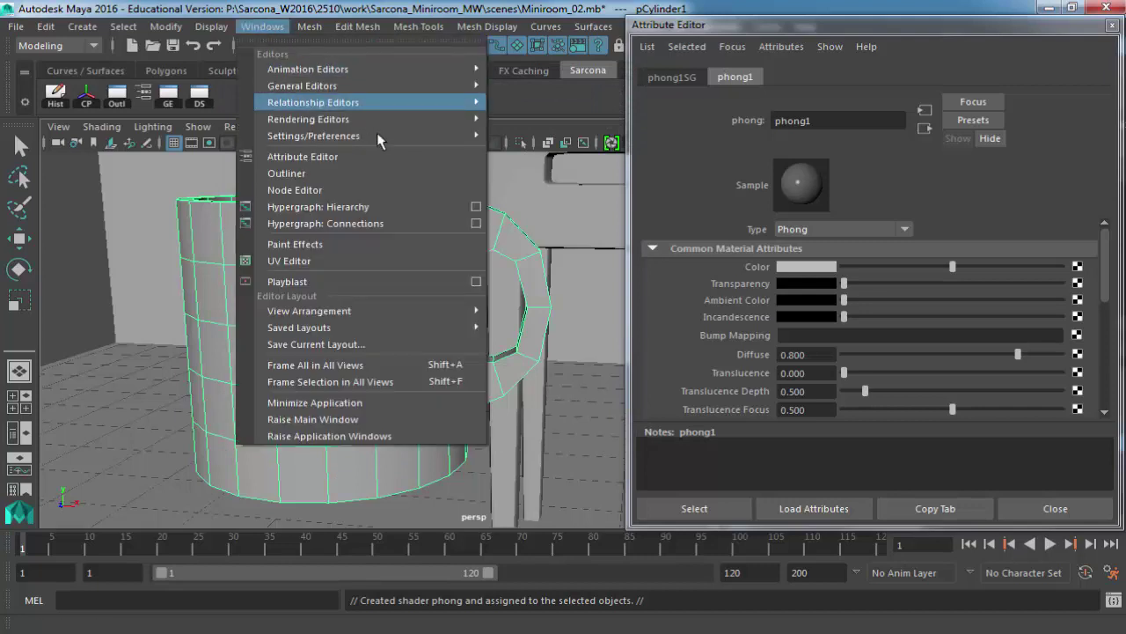
Recheck Mayatomr.mll in the Plug-in Manager, then bring up the mug's material marking menu.
mouse_move(358, 139)
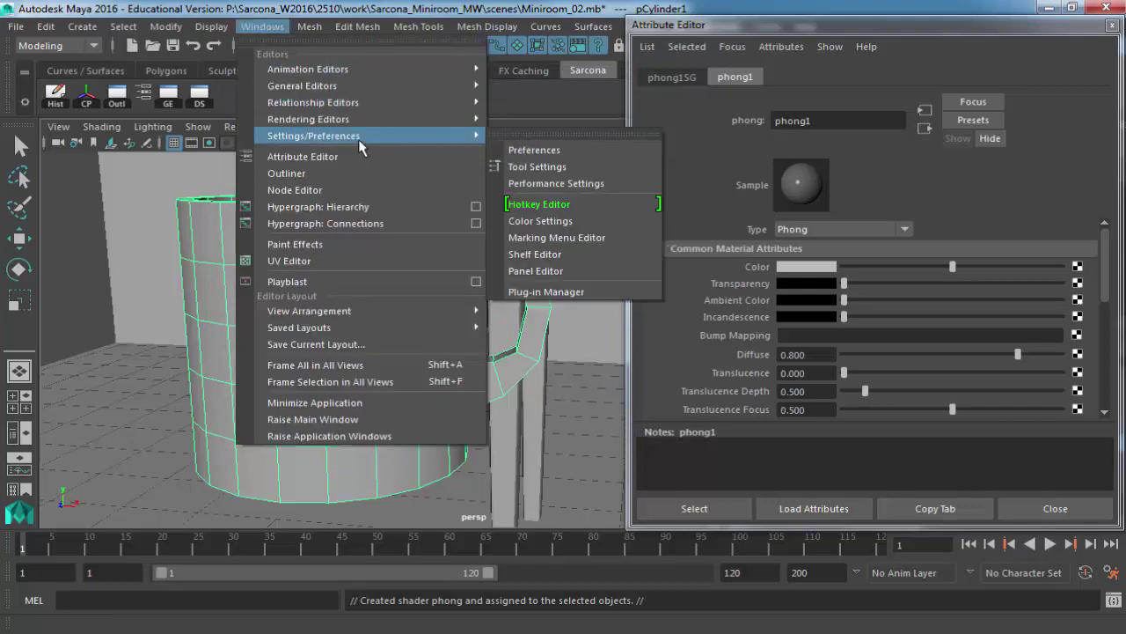
left_click(560, 294)
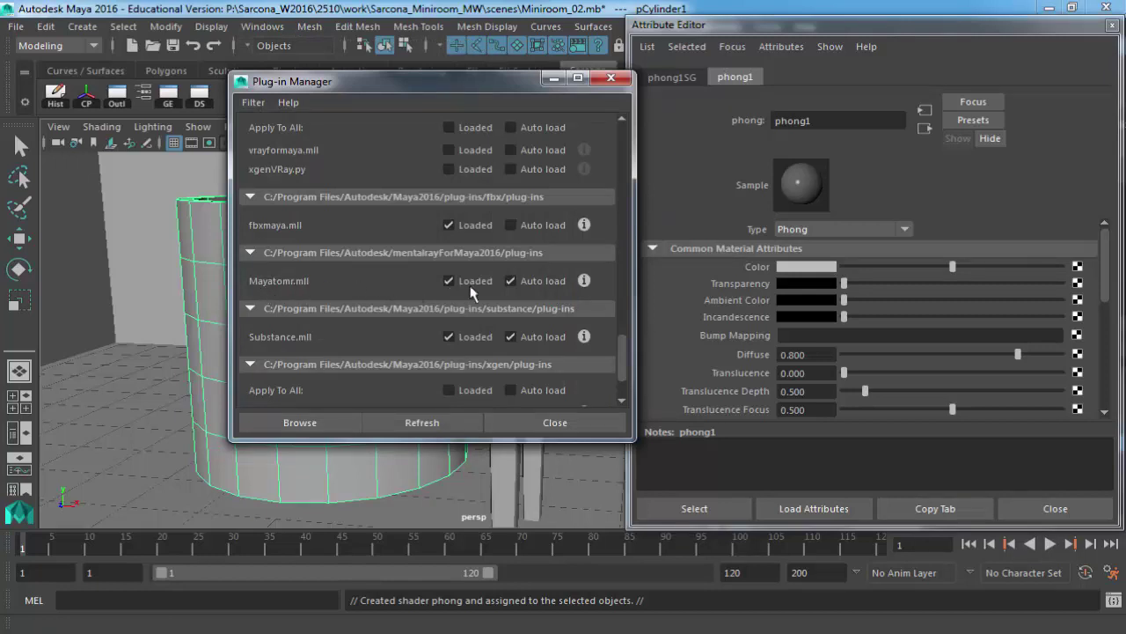
left_click(543, 422)
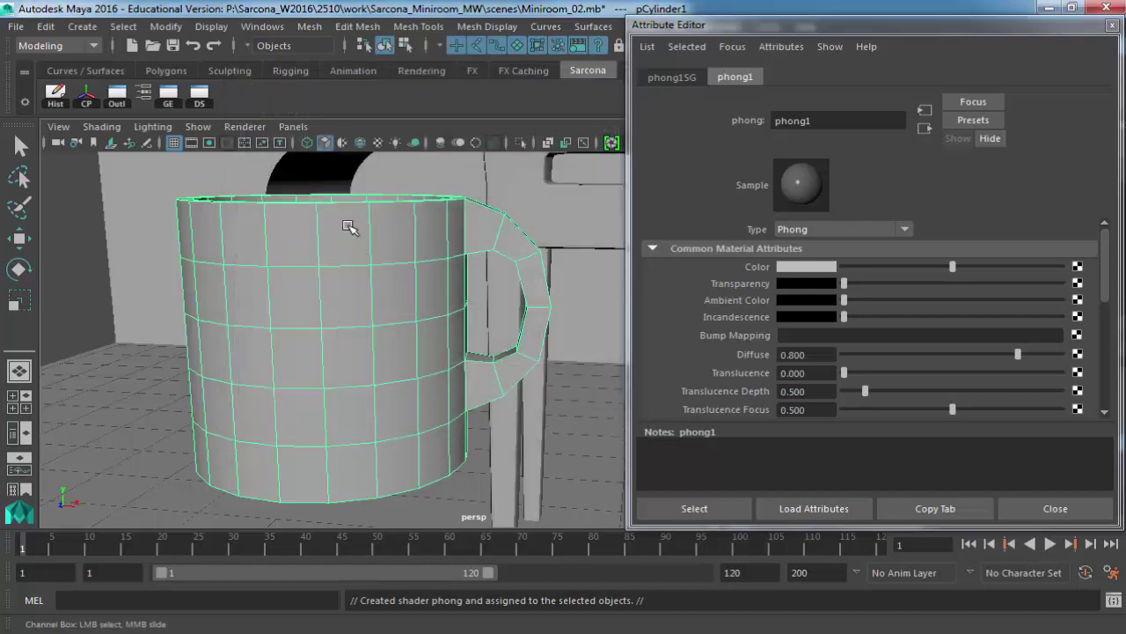
right_click_drag(349, 227, 366, 580)
Assign a new mental ray mila_material, mila_material1, to the mug and show its settings tab.
left_click(377, 160)
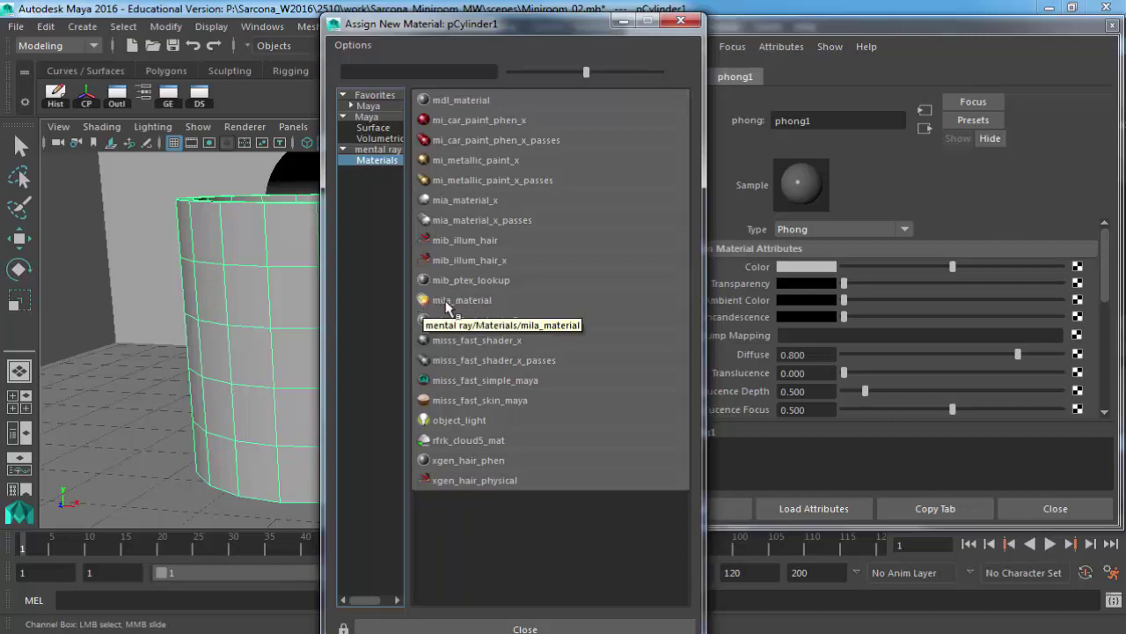
left_click(446, 303)
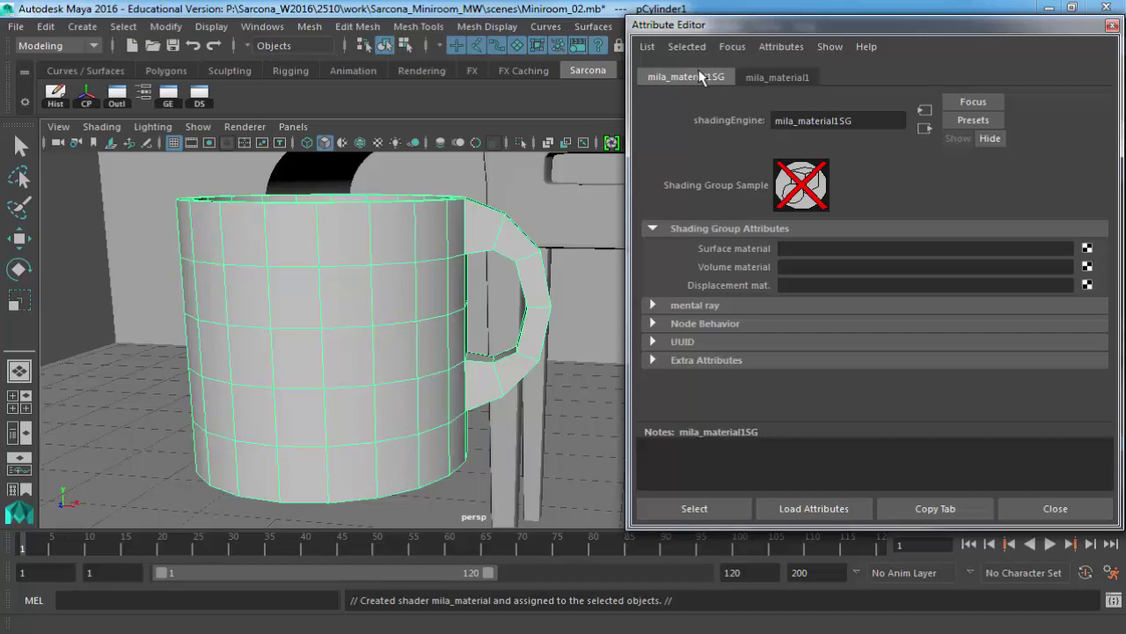
left_click(780, 77)
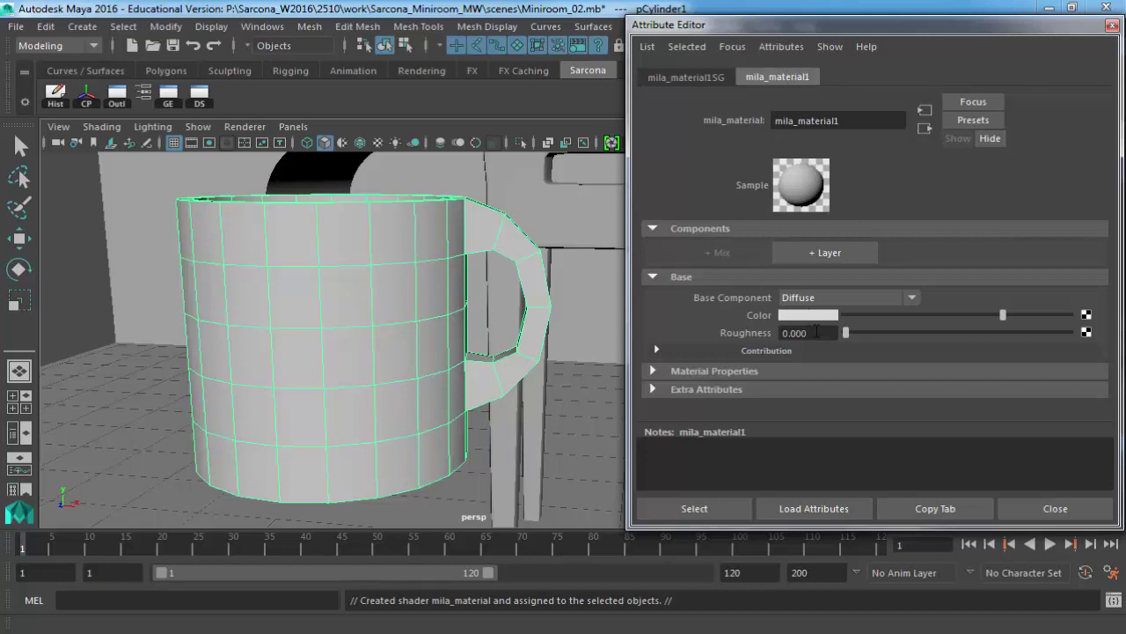
Set mila_material1's Base Color to the green swatch from Color History.
left_click(737, 371)
scroll(739, 374, "down", 2)
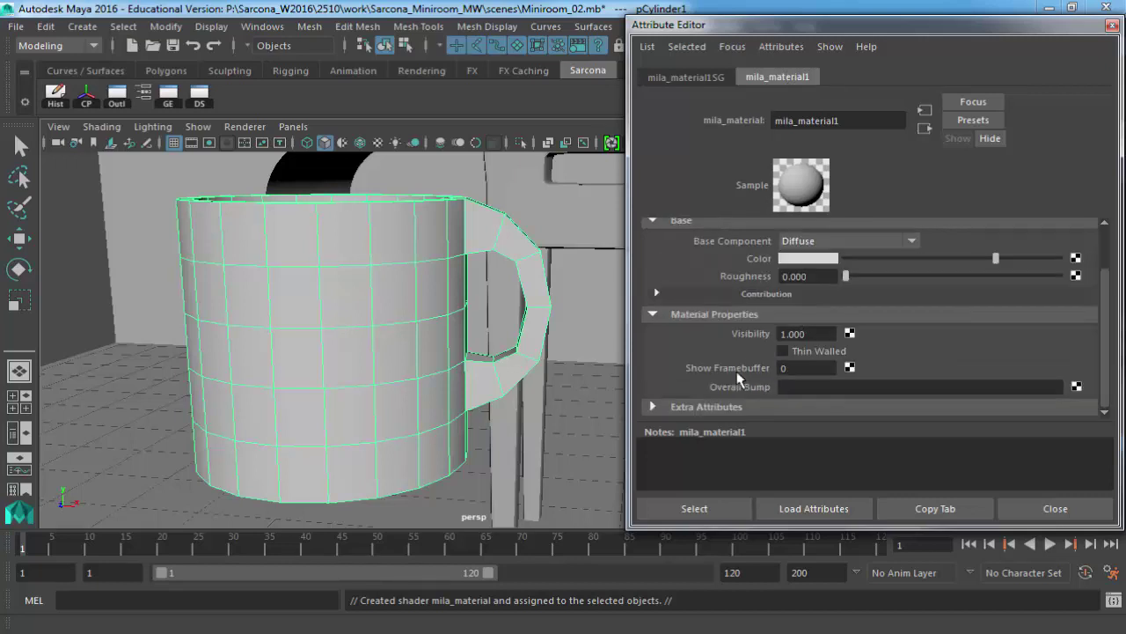
scroll(742, 372, "up", 2)
left_click(742, 370)
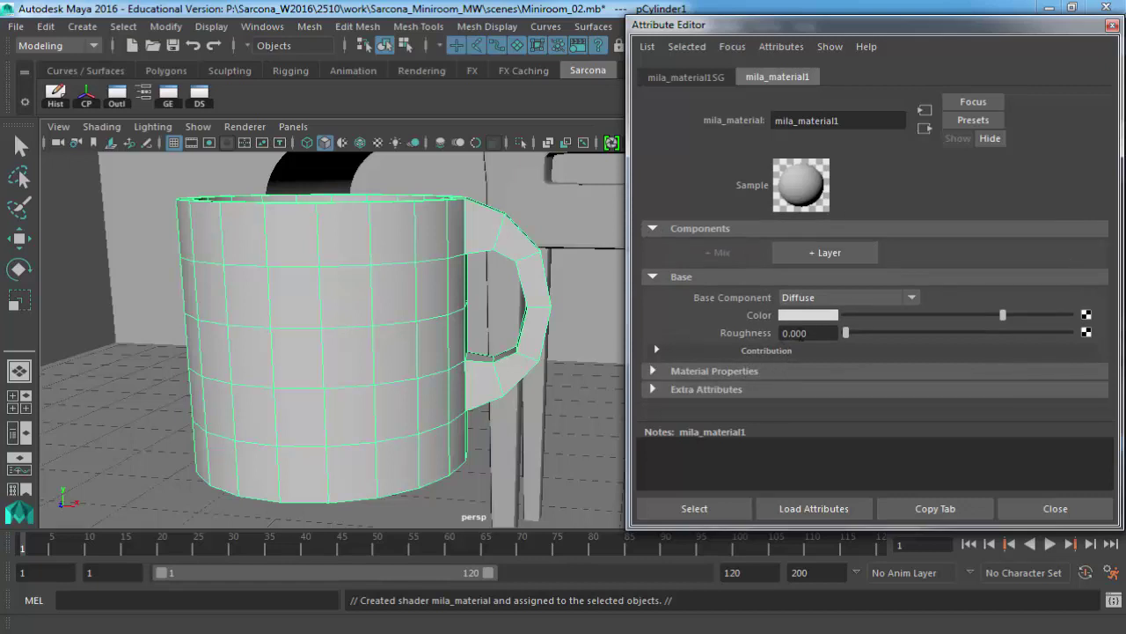
left_click(813, 315)
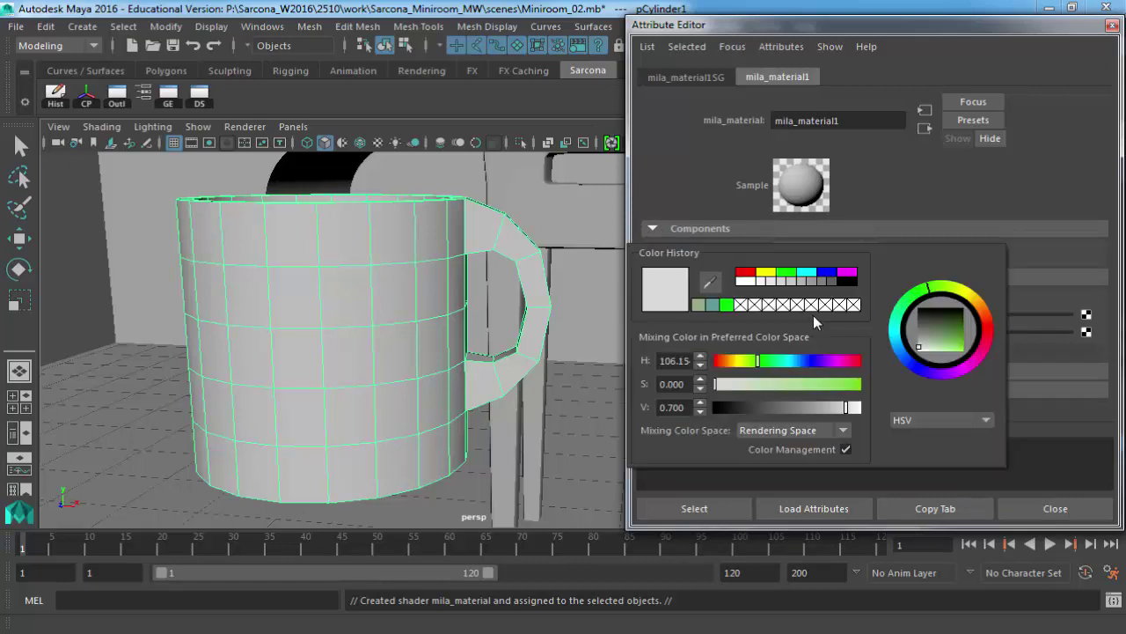
left_click(700, 304)
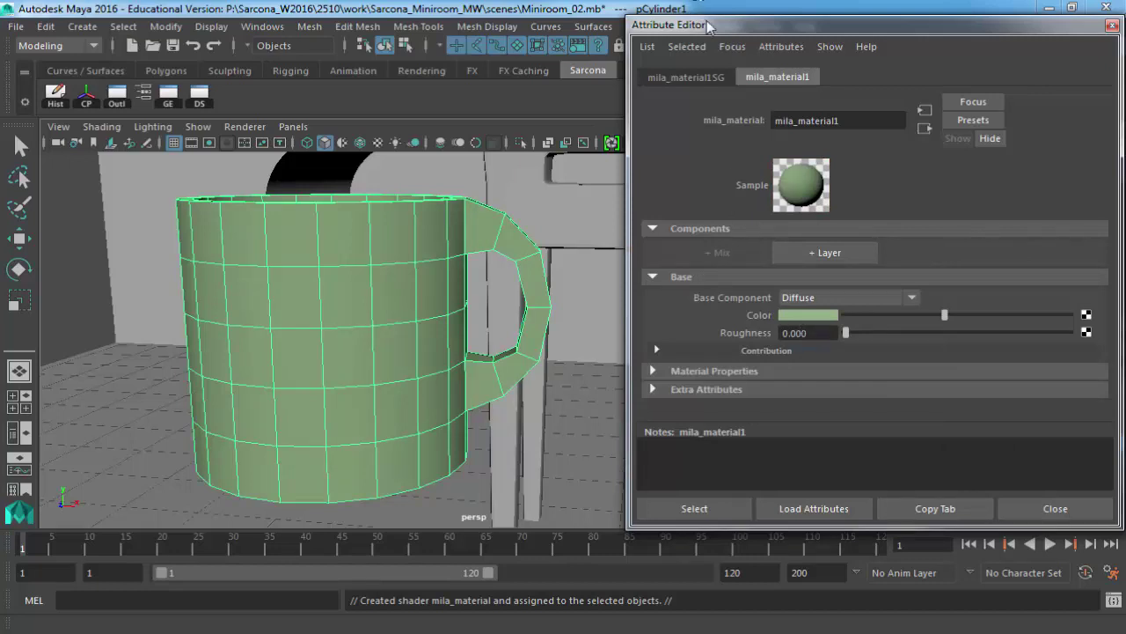
left_click_drag(661, 29, 708, 121)
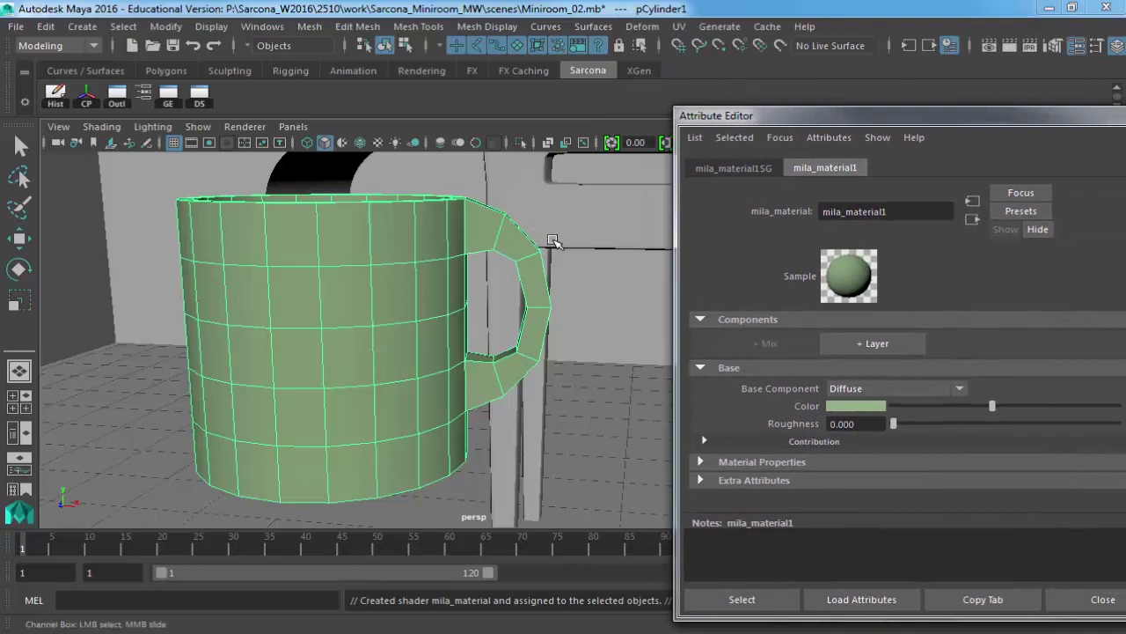
Frame the green mug in the persp view and close the Attribute Editor with Ctrl+A.
right_click_drag(525, 252, 422, 251, "alt")
left_click_drag(422, 252, 335, 257, "alt")
key("ctrl+a")
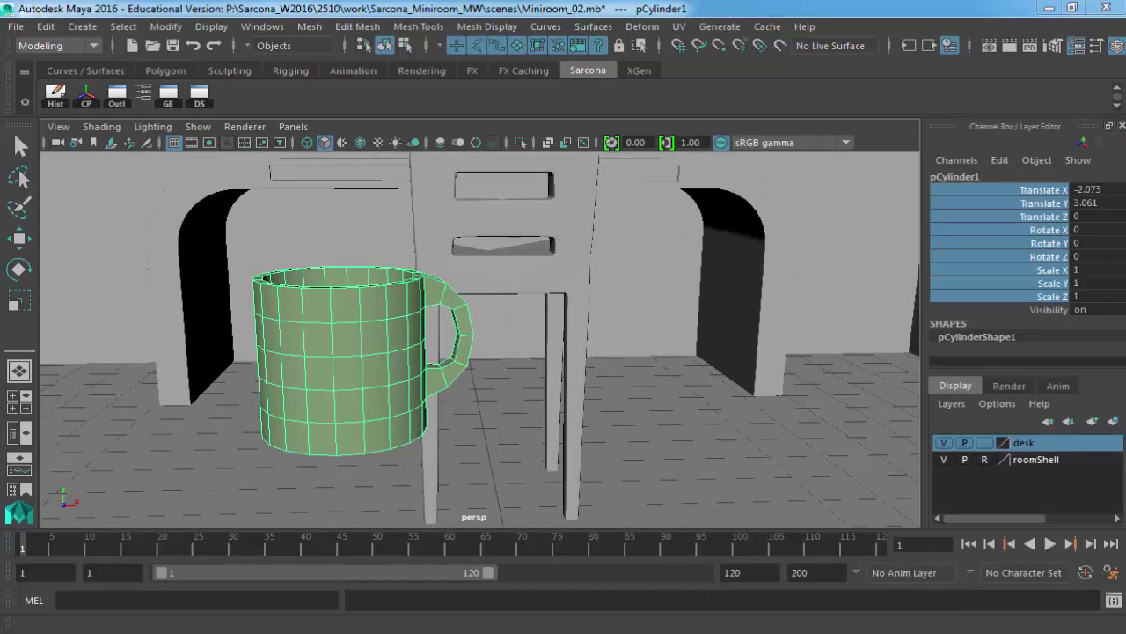
left_click(426, 47)
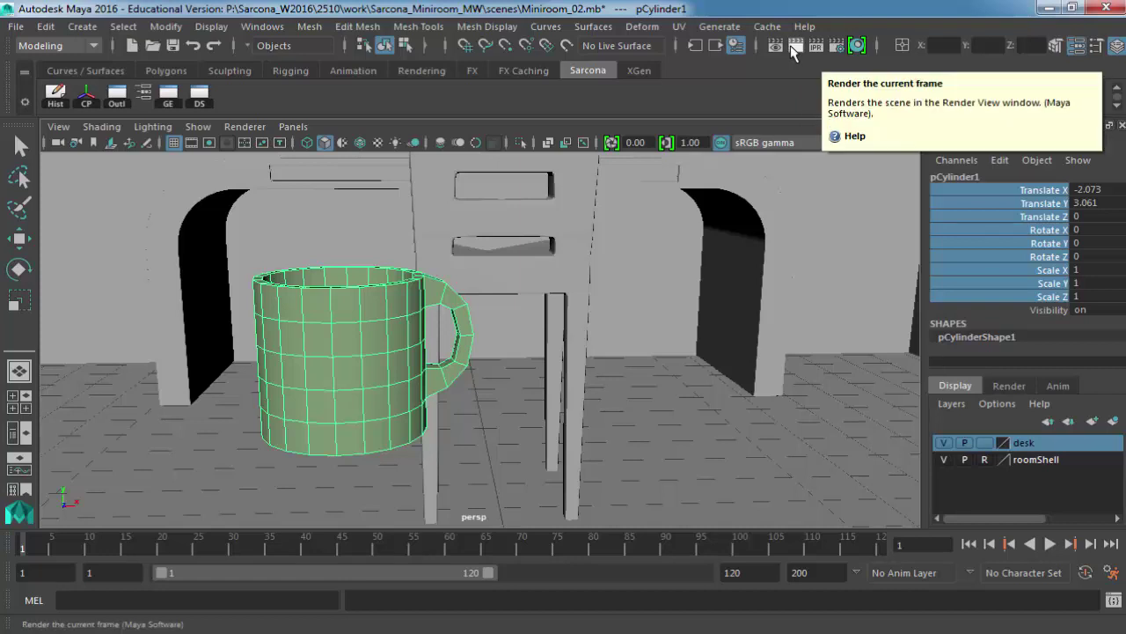
Render the current frame with Maya Software and move the Render View window to the top-left.
left_click(794, 51)
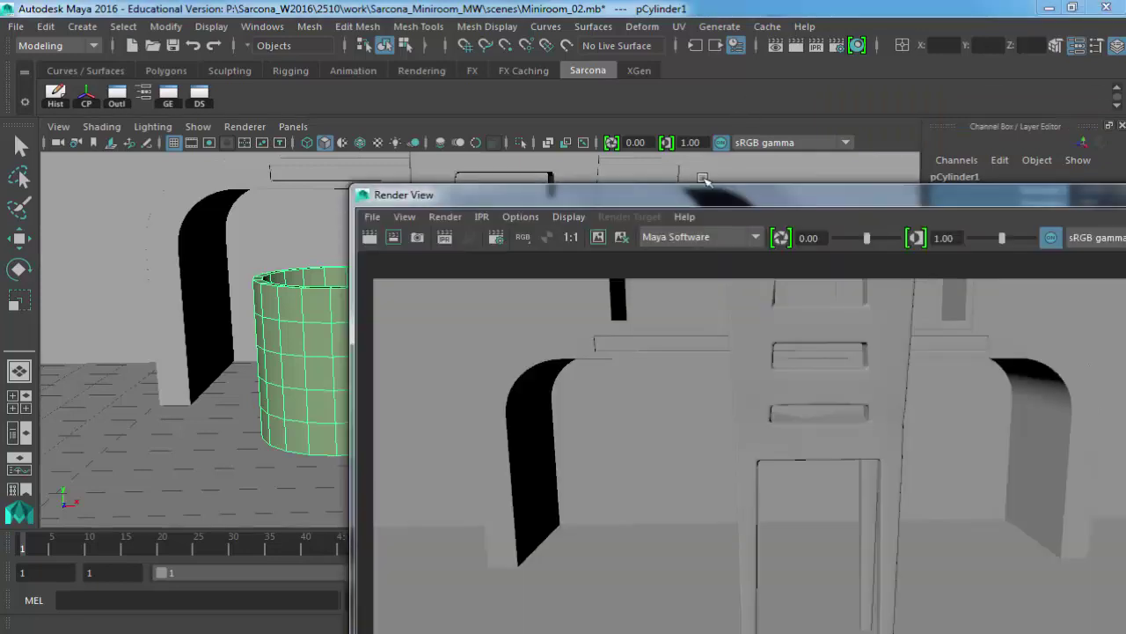
left_click_drag(695, 198, 372, 76)
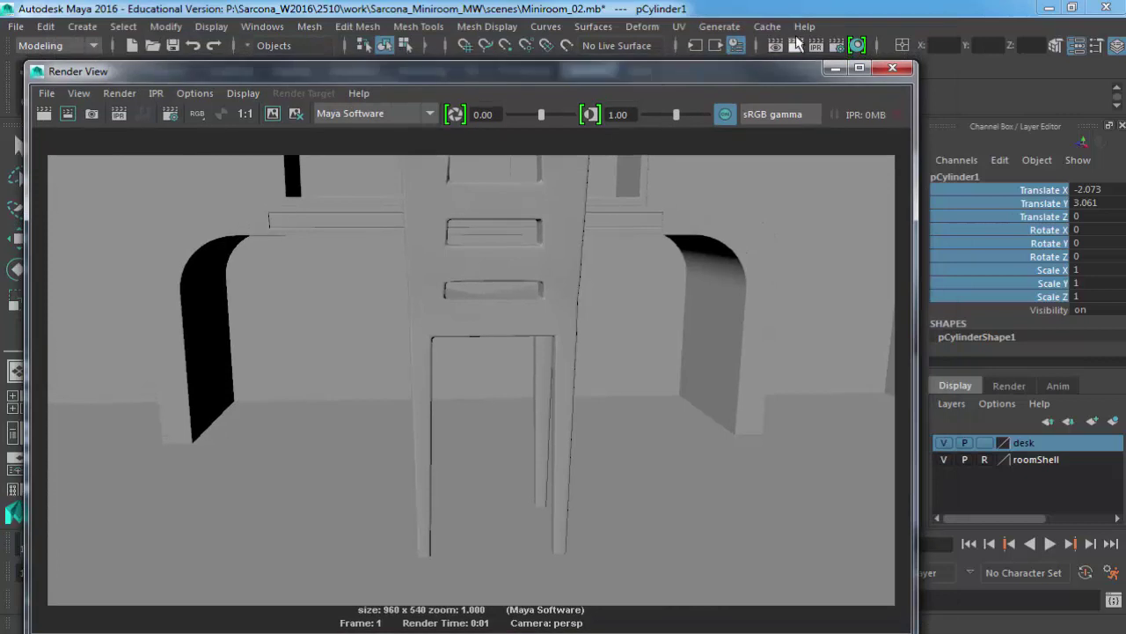
left_click(757, 46)
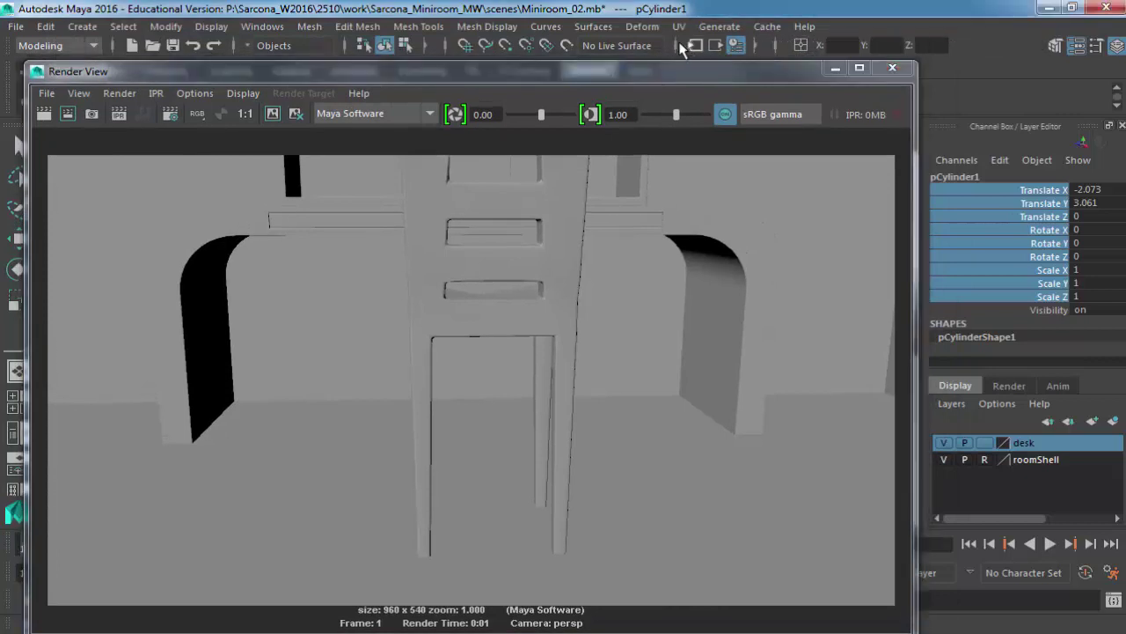
left_click(754, 45)
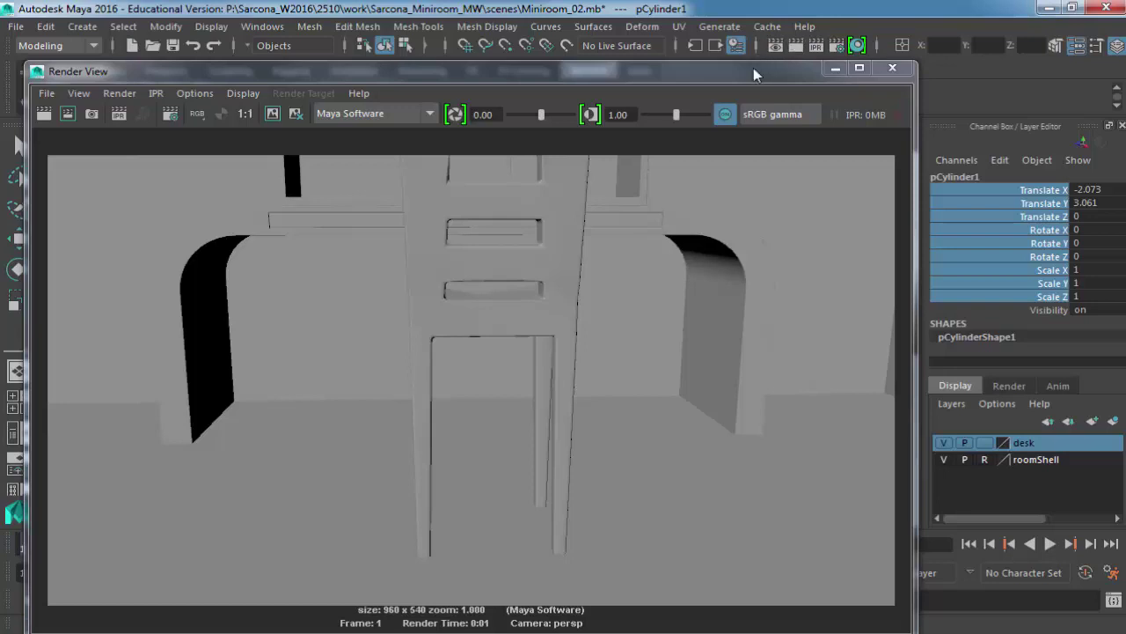
left_click_drag(763, 64, 764, 50)
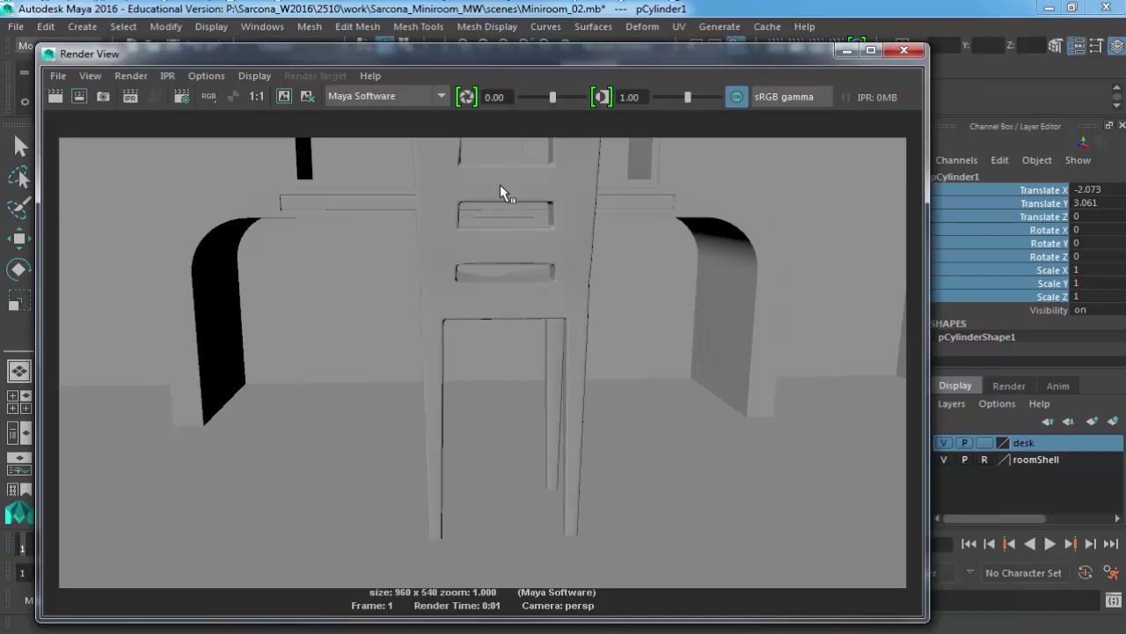
Switch the Render View renderer to mental ray and render the frame again.
left_click(366, 99)
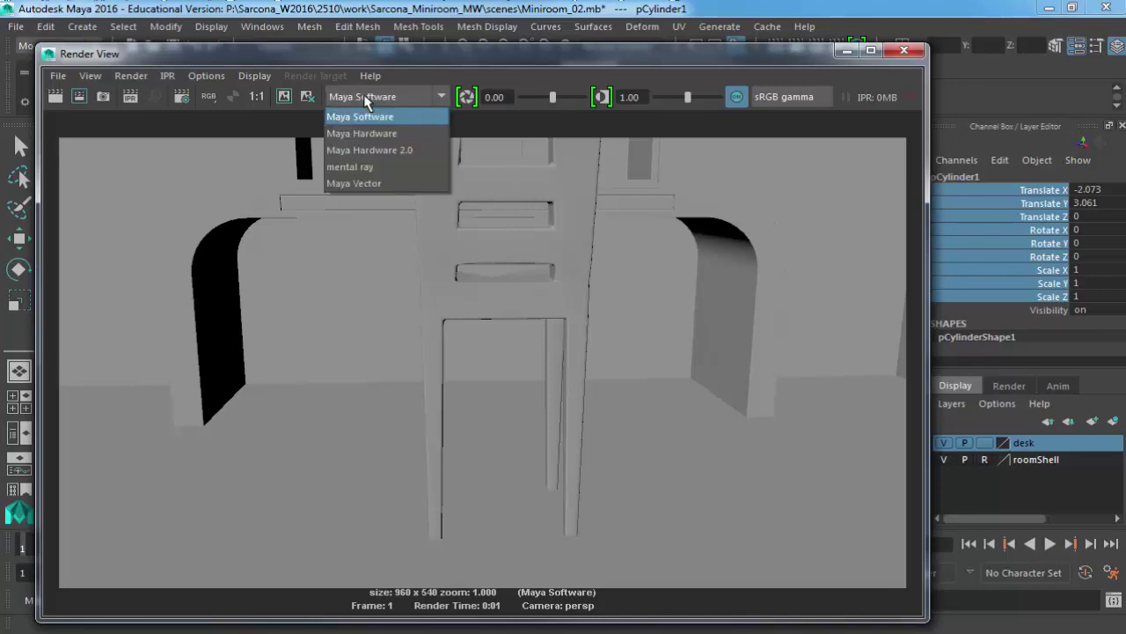
left_click(368, 169)
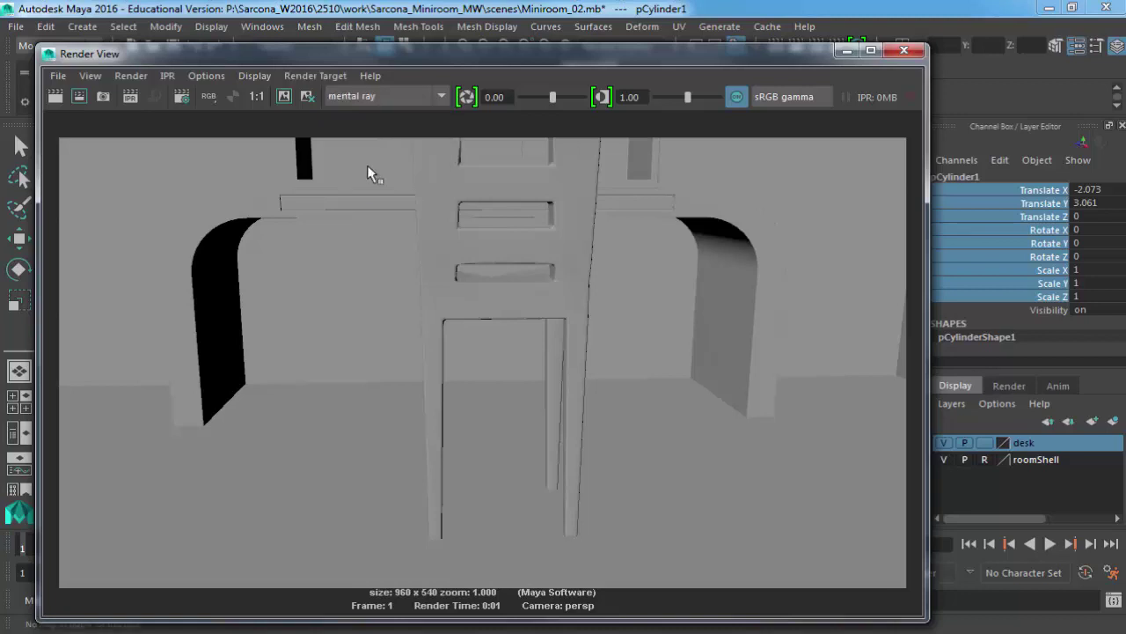
left_click(54, 99)
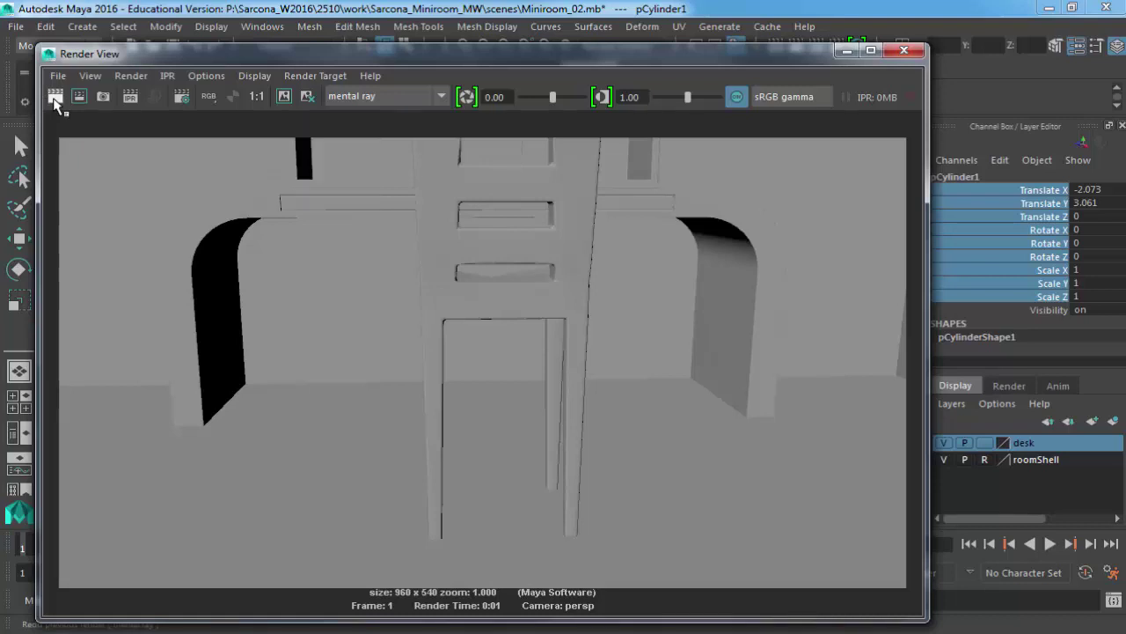
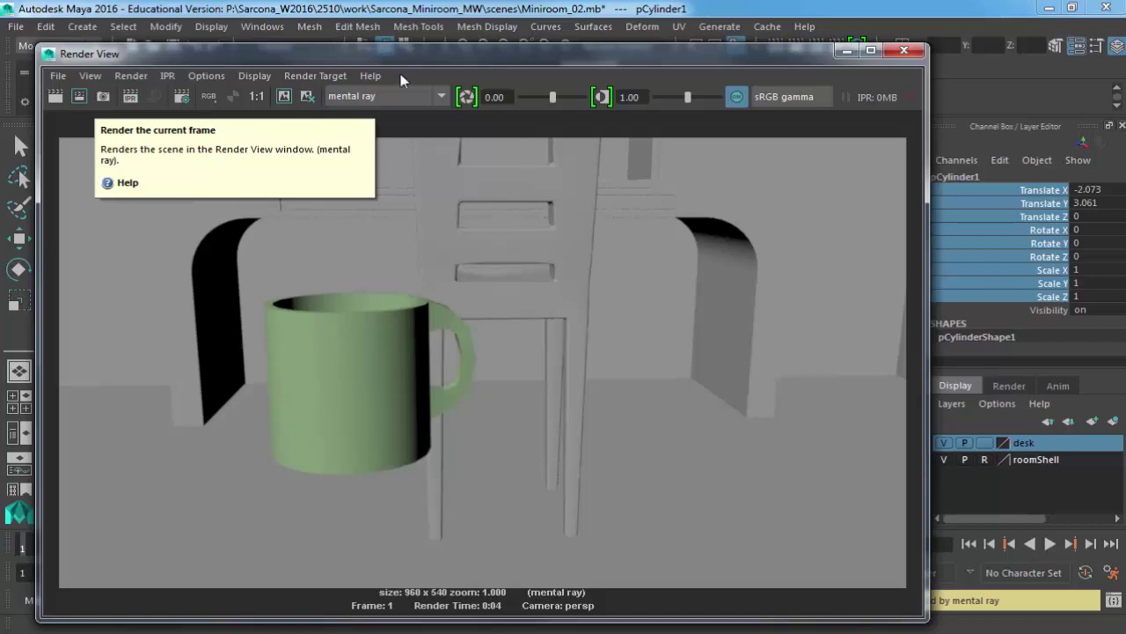
Tumble the camera in close behind the green mug on the desk.
left_click_drag(400, 54, 404, 321)
left_click_drag(390, 284, 579, 231, "alt")
right_click_drag(579, 231, 503, 264, "alt")
left_click_drag(502, 264, 443, 211, "alt")
right_click_drag(442, 211, 462, 167, "alt")
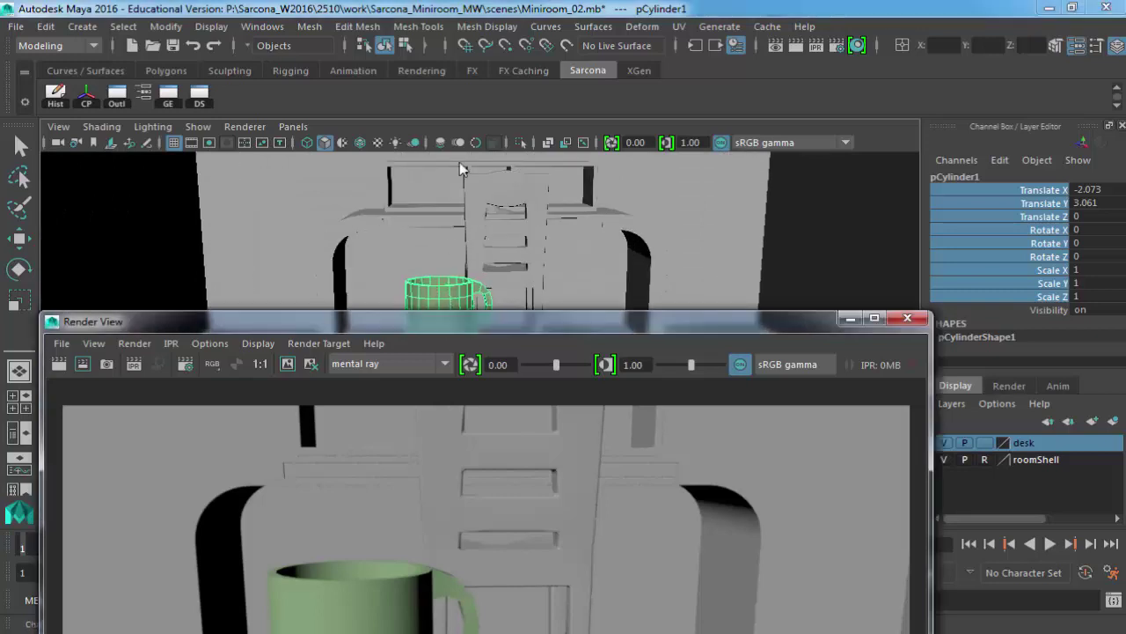
Redo the previous render from this camera and mark a render region around the mug.
left_click_drag(98, 327, 153, 110)
left_click(114, 145)
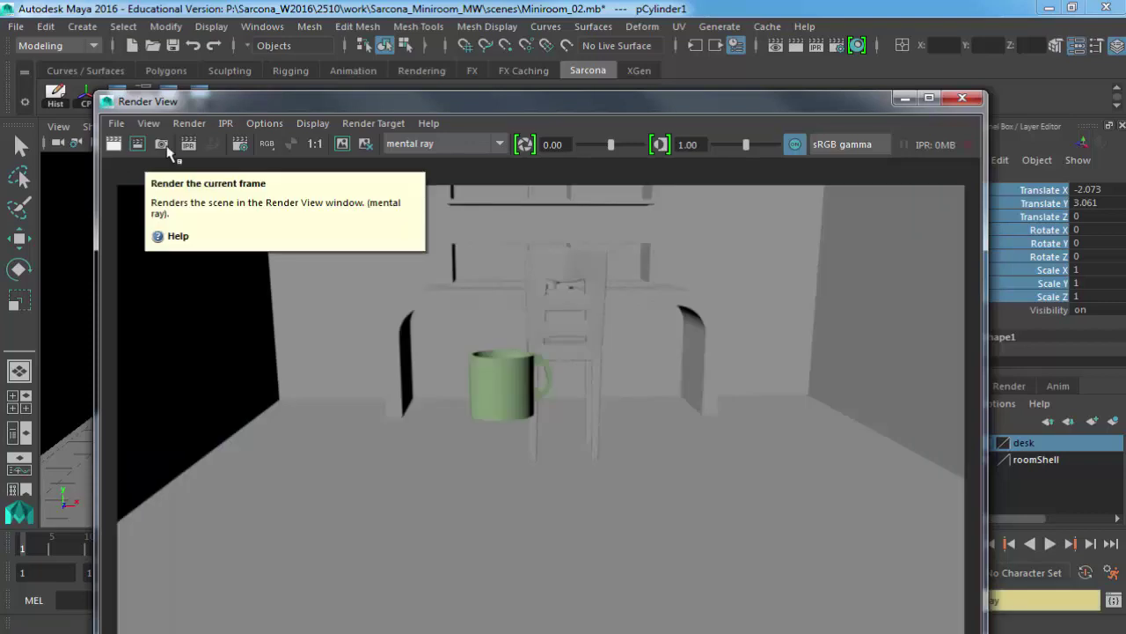
left_click_drag(277, 110, 222, 11)
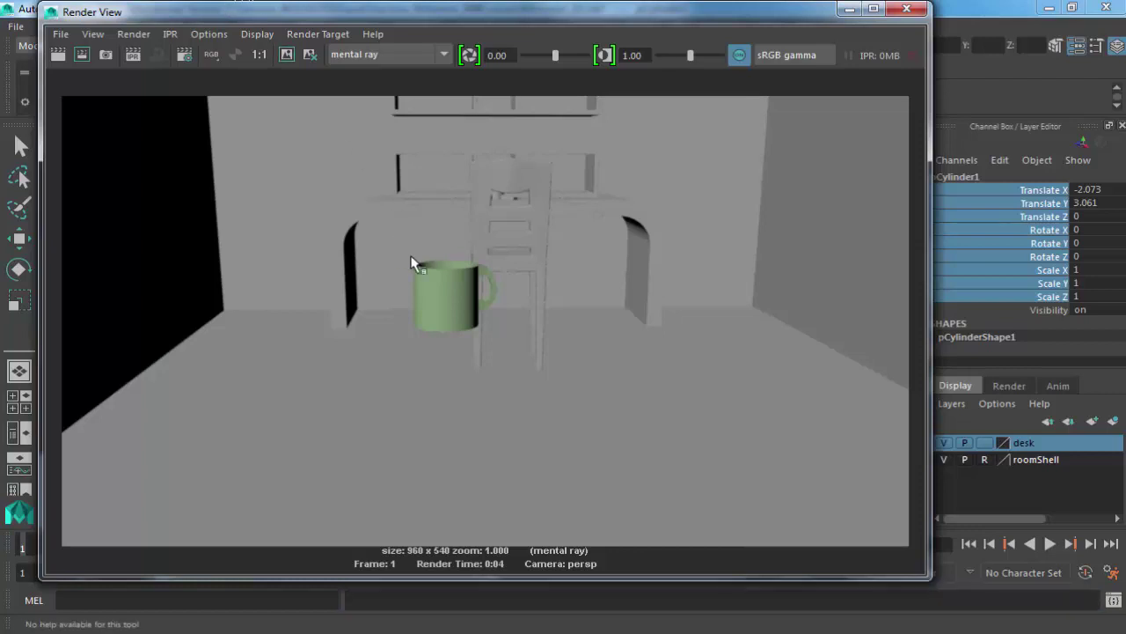
left_click_drag(400, 247, 504, 349)
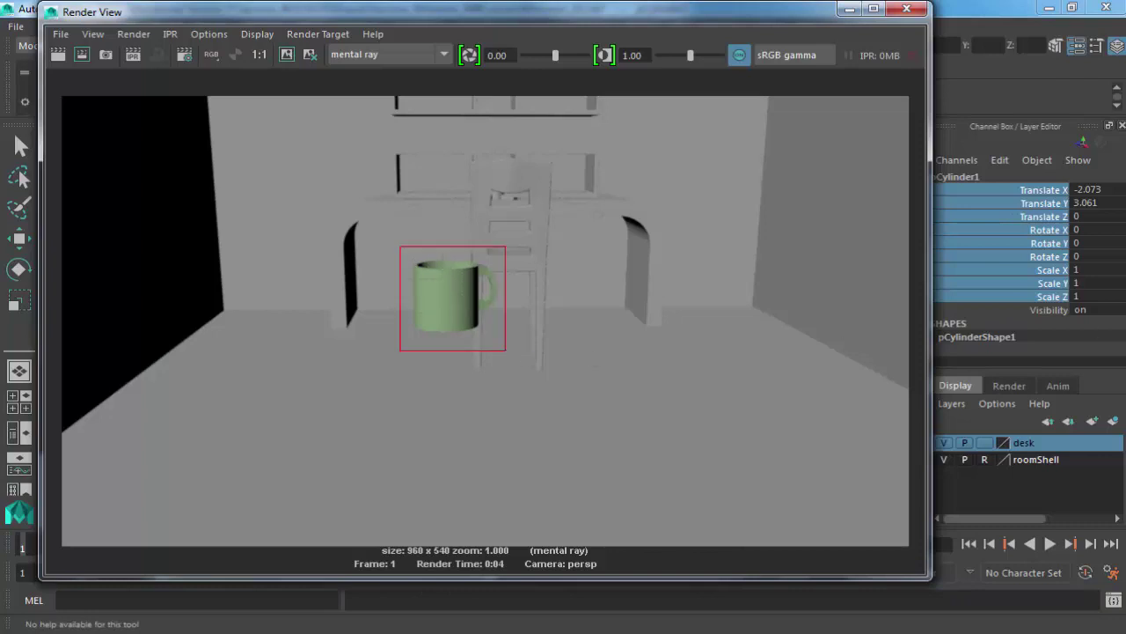
Set mila_material1's Color to teal from the swatch history and render the mug region.
key("ctrl+a")
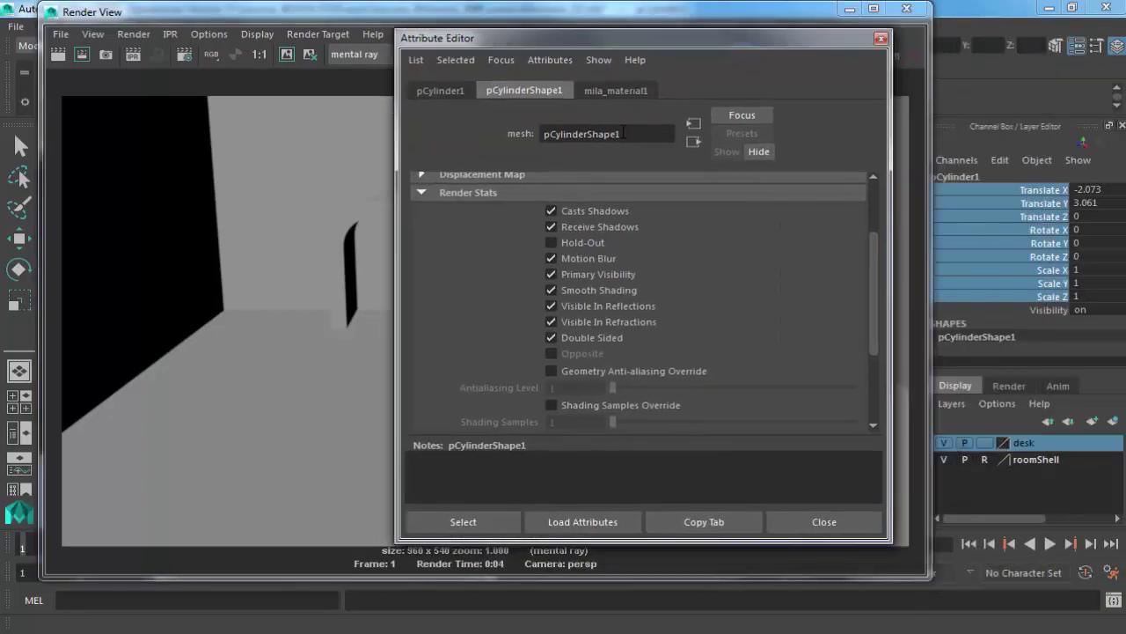
left_click(616, 90)
left_click(582, 327)
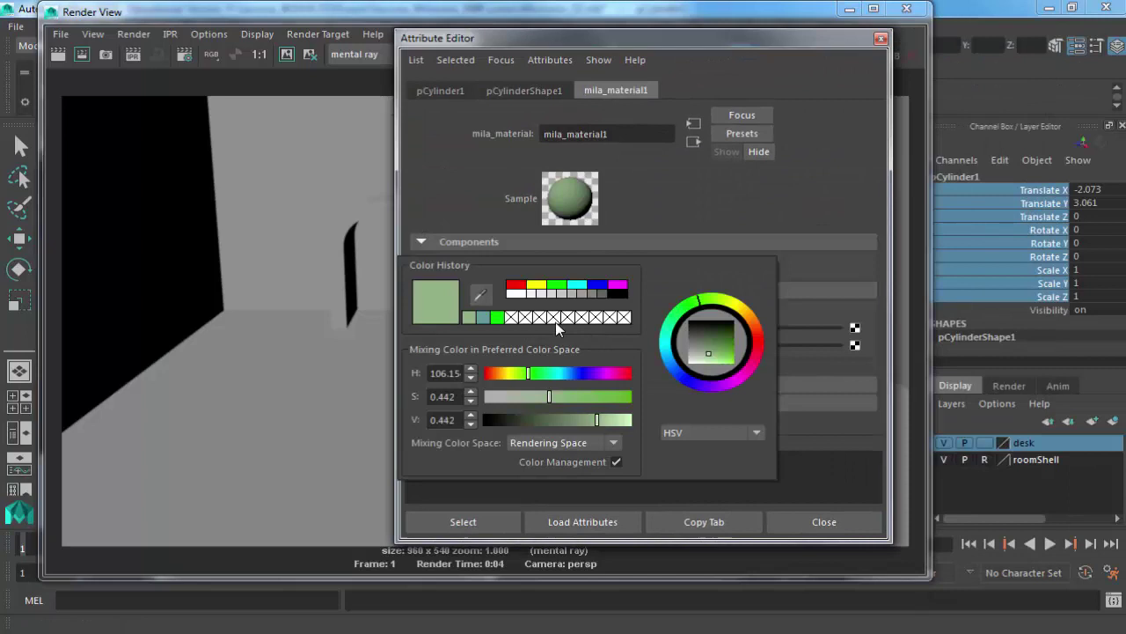
left_click(484, 318)
key("ctrl+a")
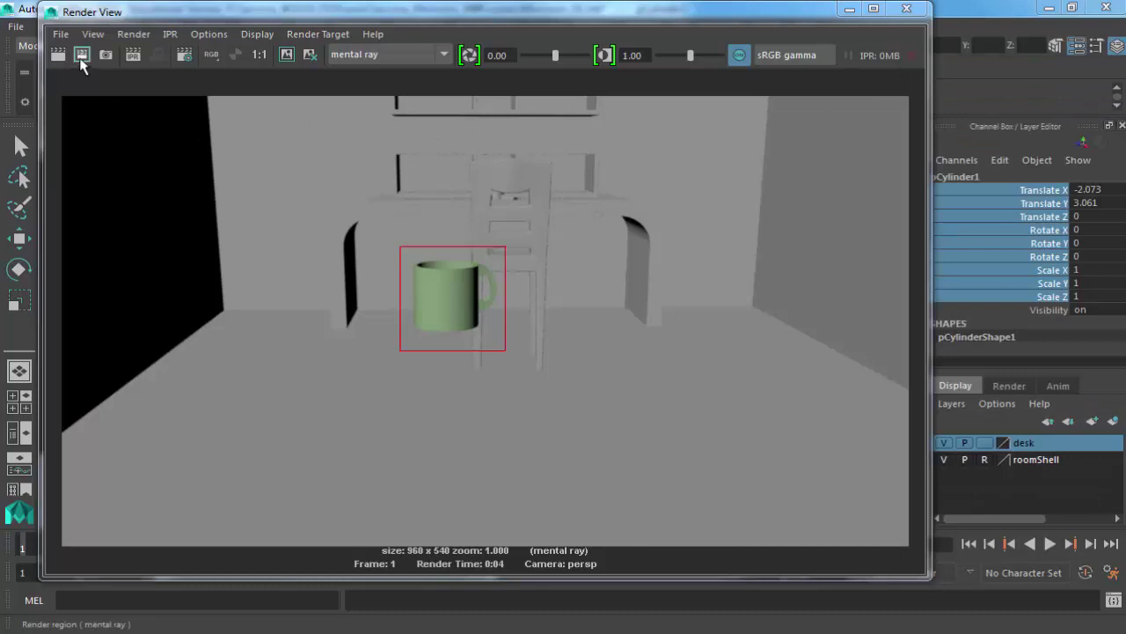
left_click(81, 56)
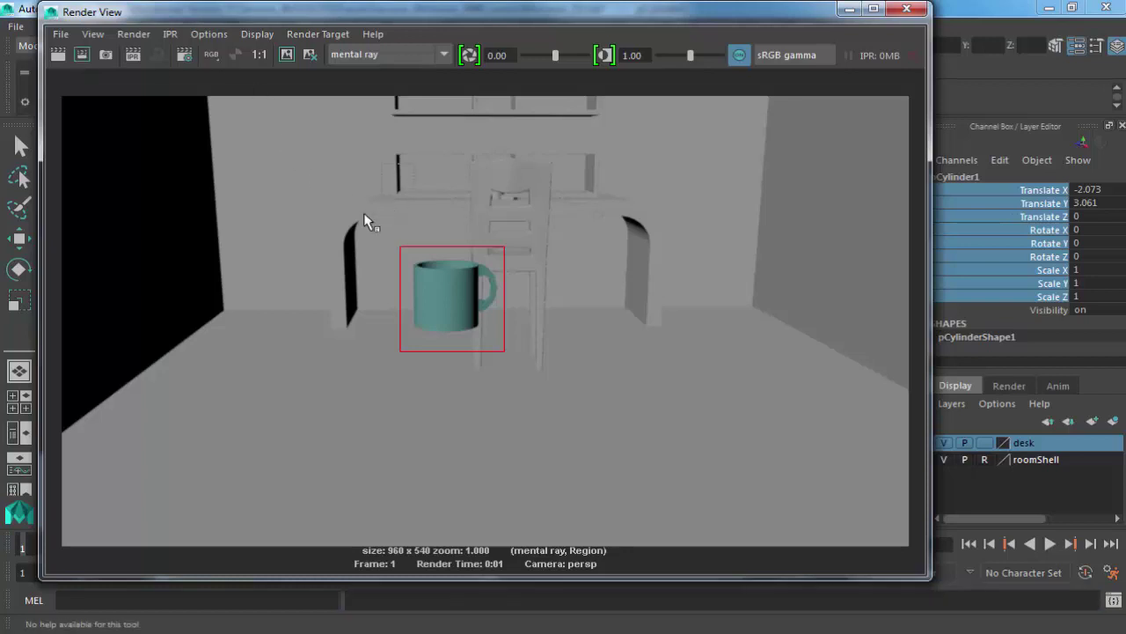
Render a small region above the desk's left end, then re-mark the region around the mug.
left_click_drag(351, 222, 413, 165)
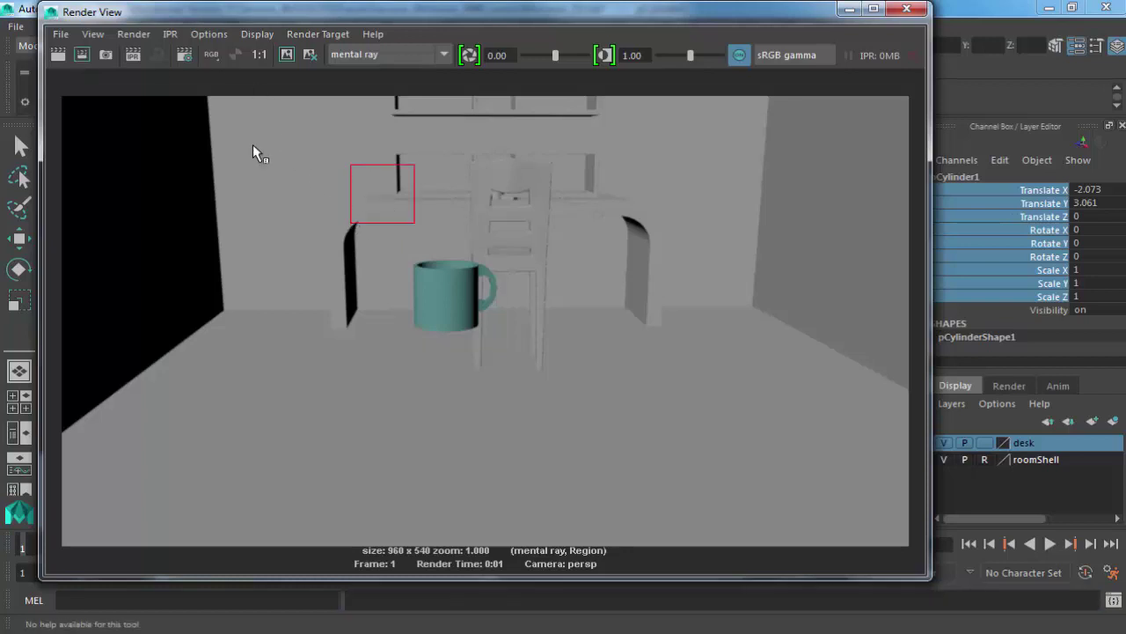
left_click(83, 56)
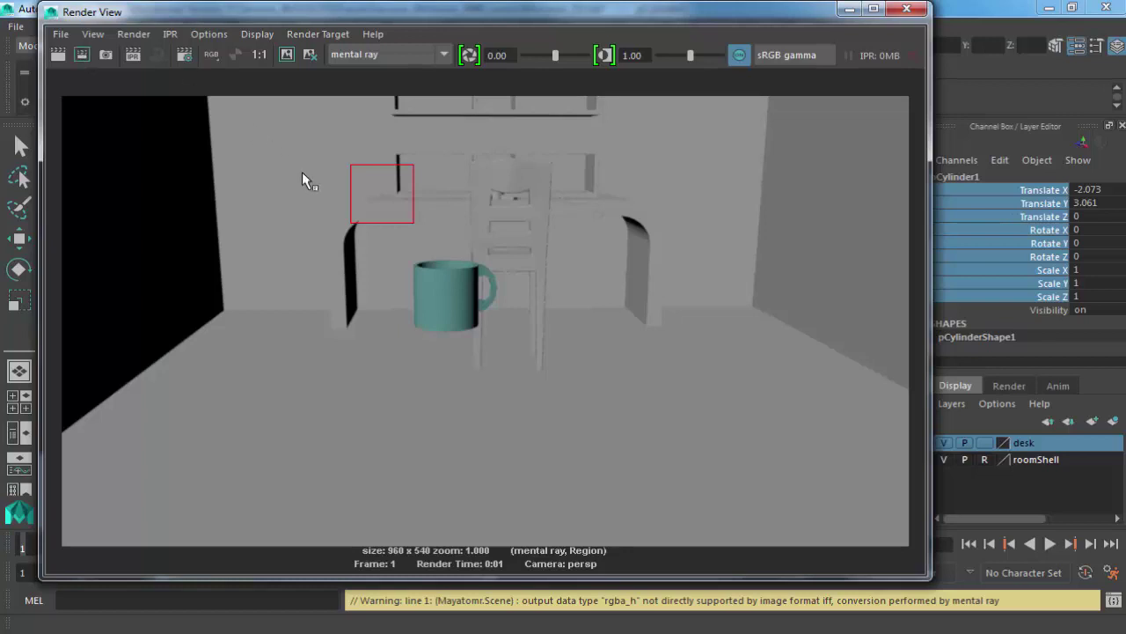
left_click_drag(506, 351, 401, 240)
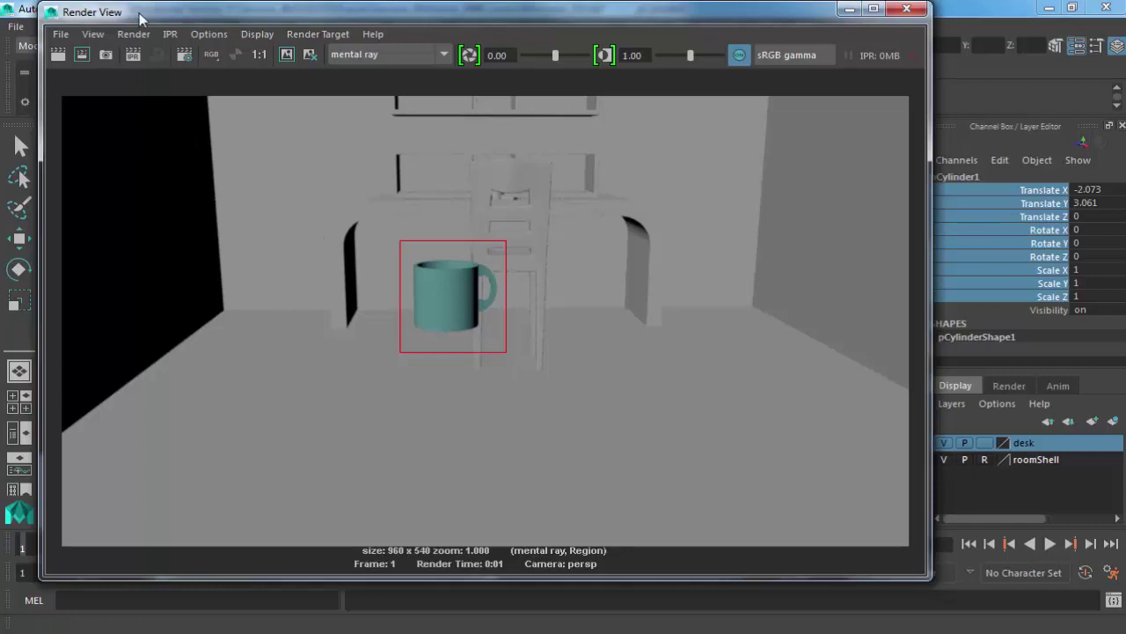
left_click_drag(139, 12, 139, 35)
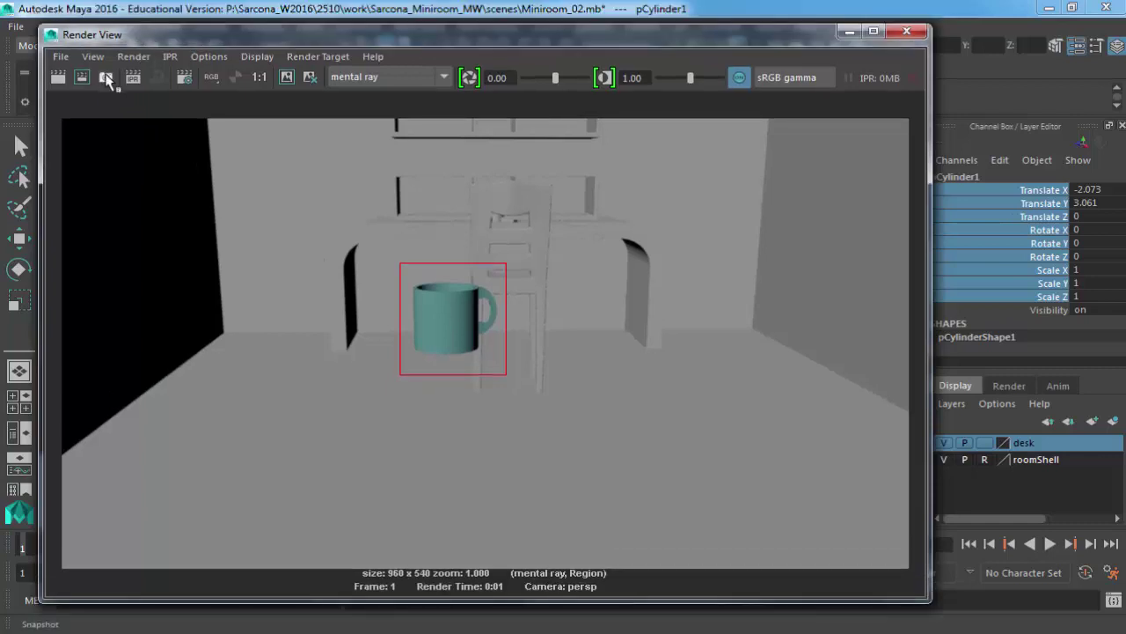
Take a wireframe snapshot and render progressively tighter regions around the teal mug.
left_click(106, 79)
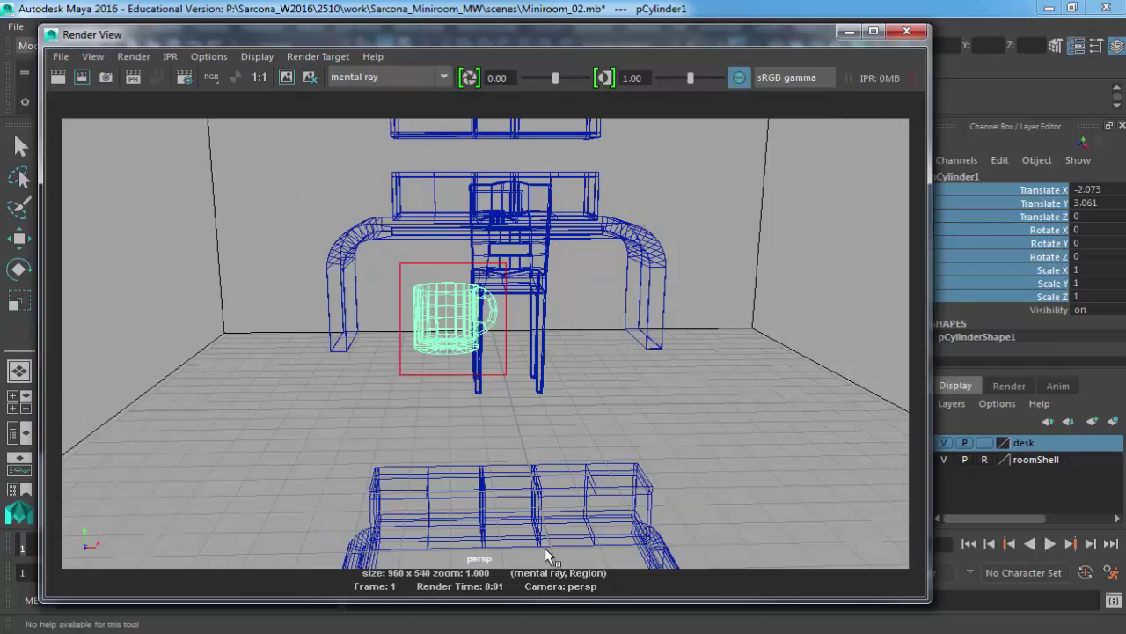
left_click_drag(385, 251, 522, 389)
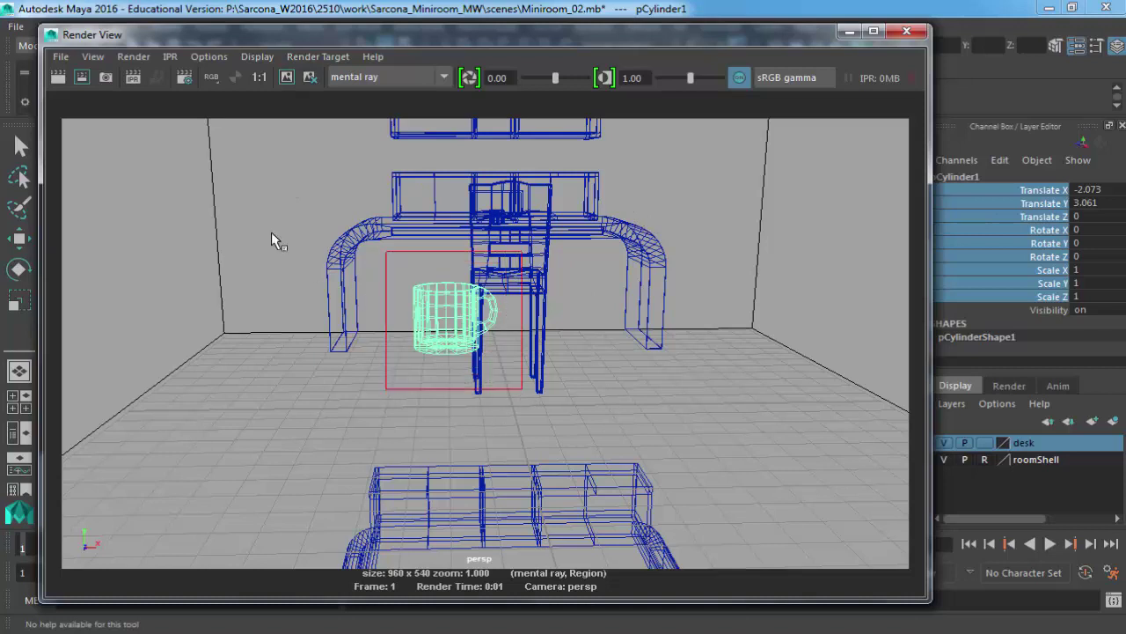
left_click(80, 83)
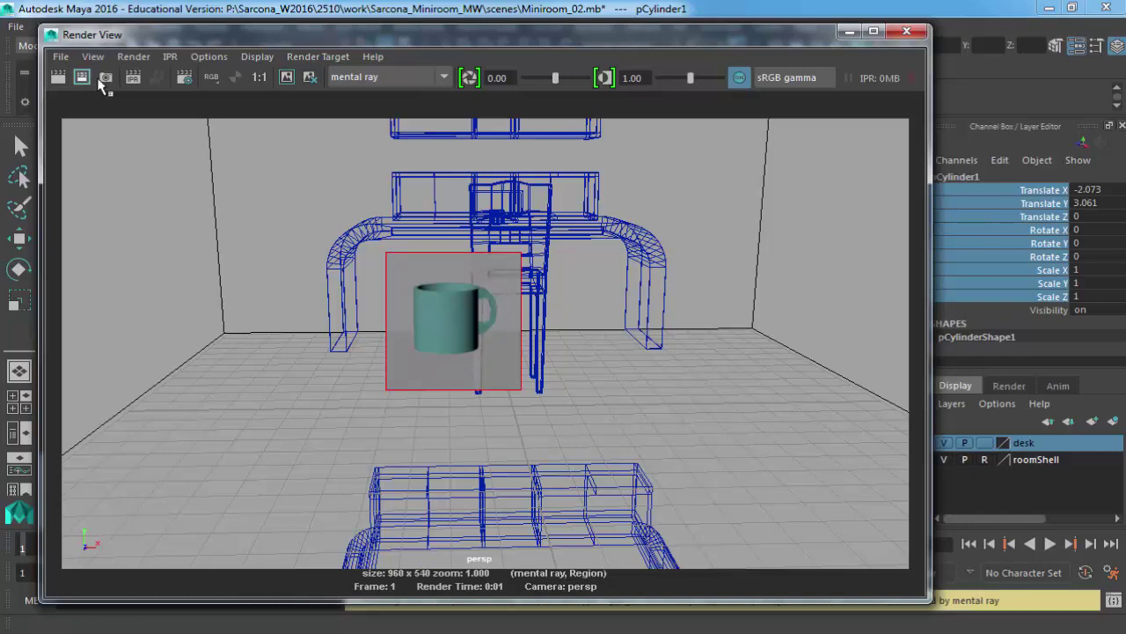
left_click_drag(407, 269, 501, 363)
left_click(80, 81)
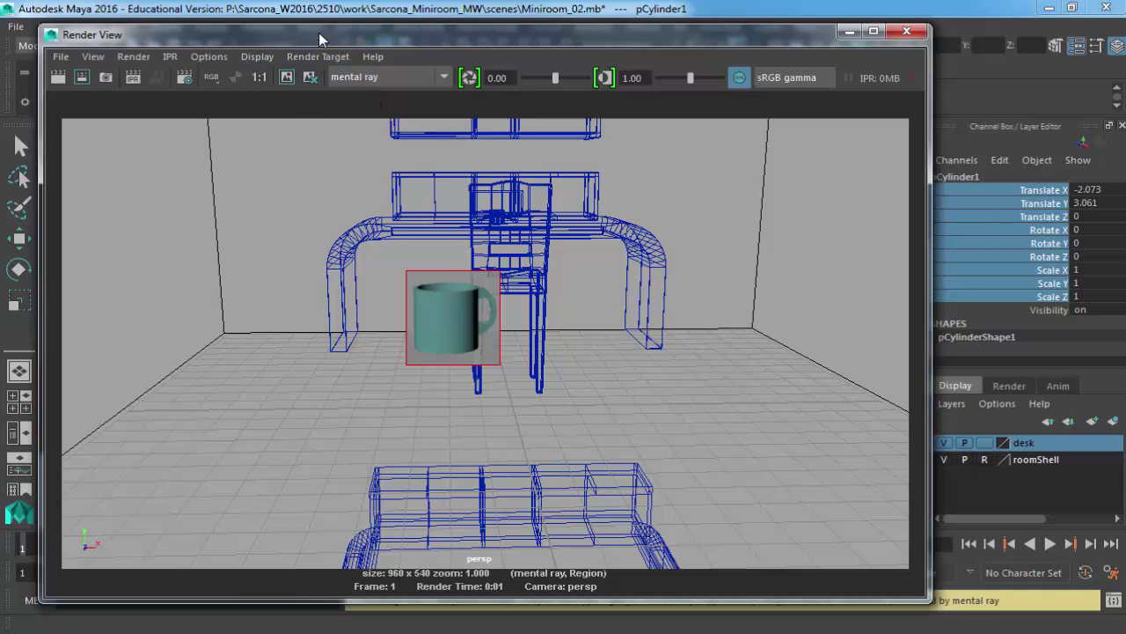
Redo the full render, keep the image, and render the yellow mug region for comparison.
left_click_drag(320, 40, 333, 41)
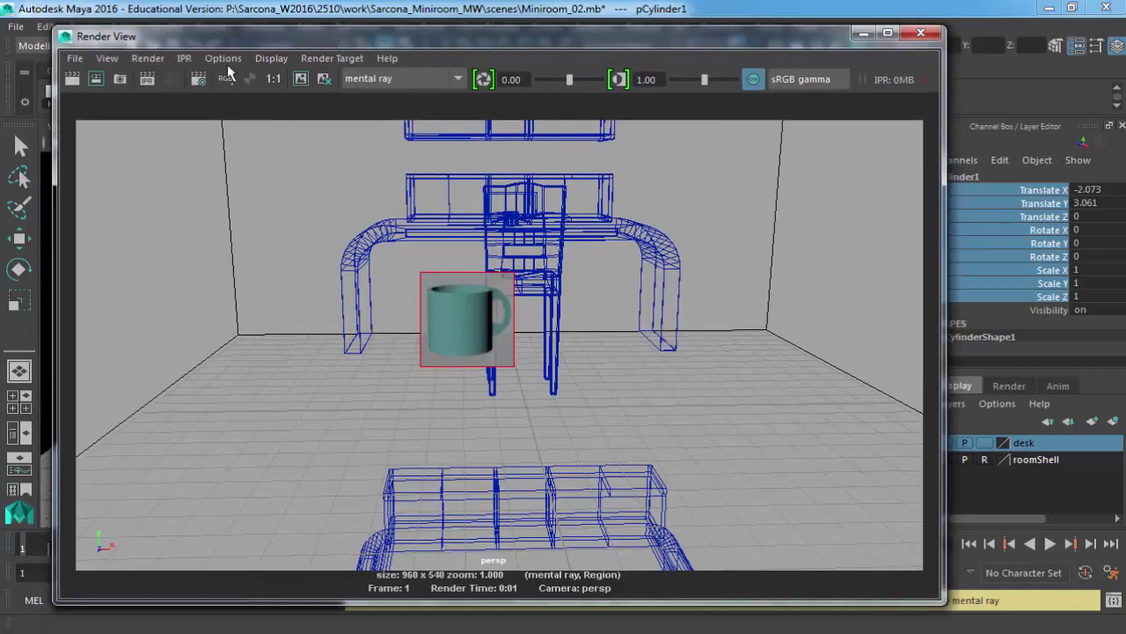
left_click(73, 78)
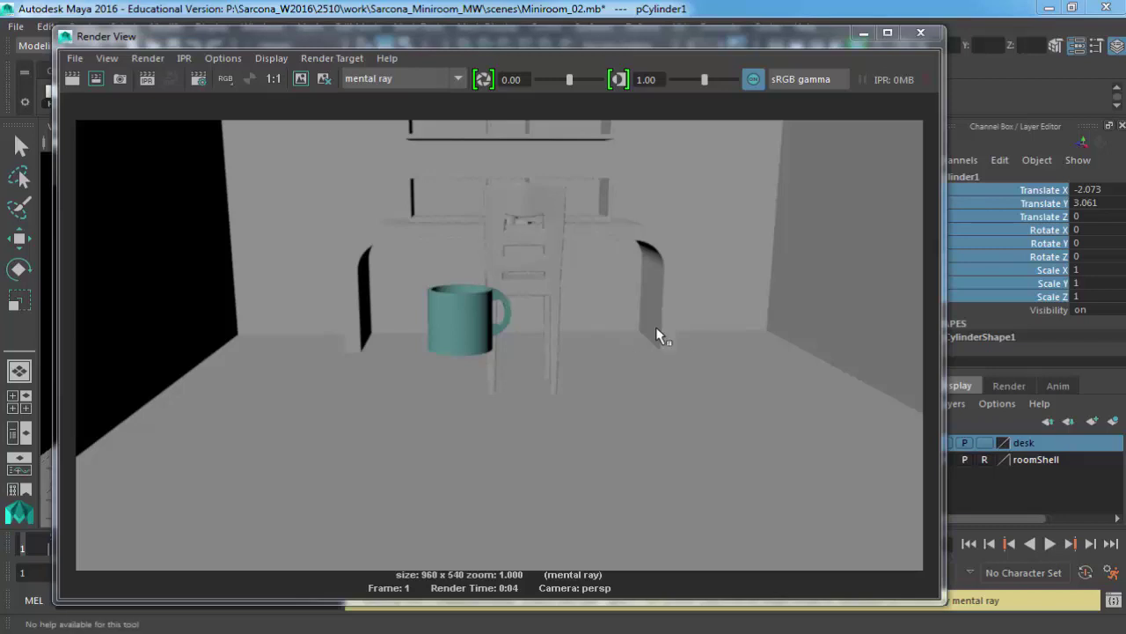
left_click_drag(407, 267, 523, 380)
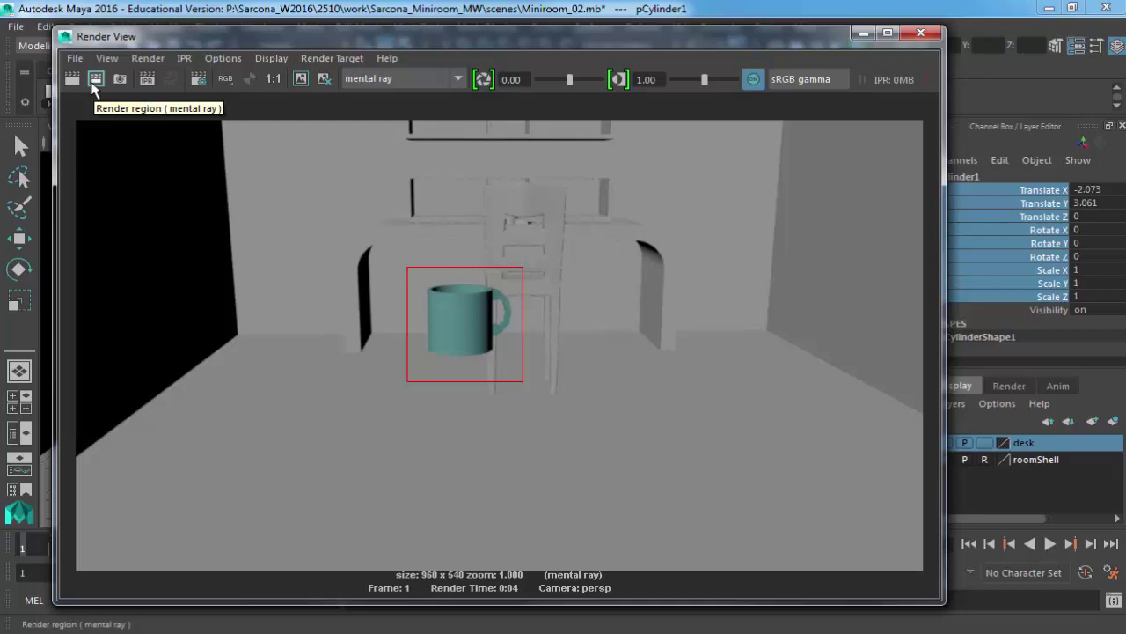
left_click(302, 78)
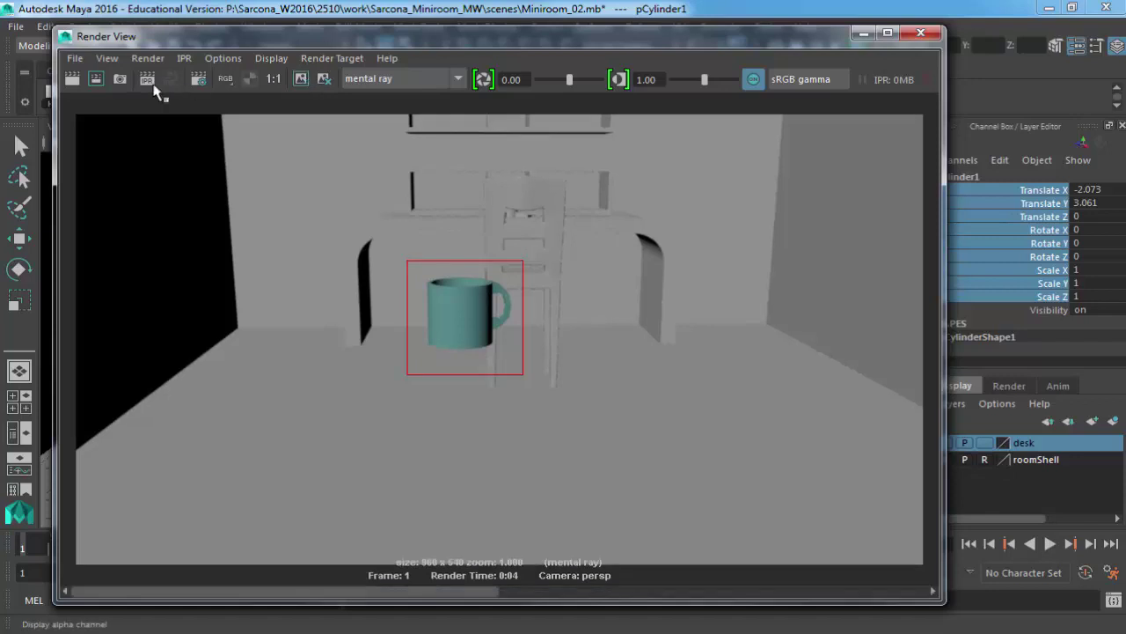
left_click(96, 81)
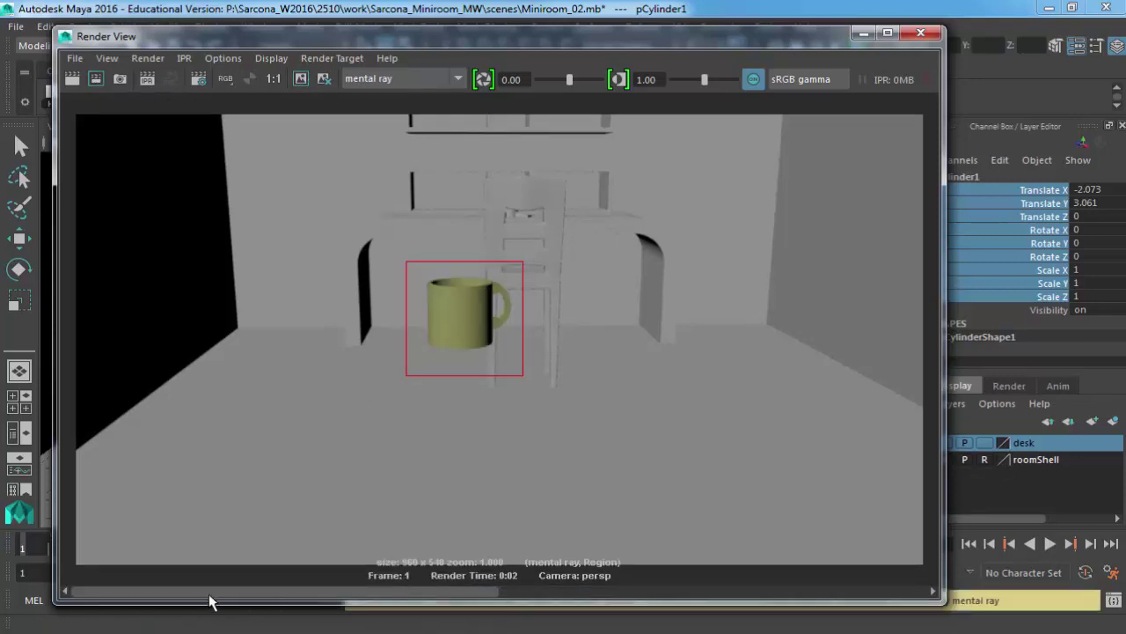
Keep the new render, remove the extra stored image, and clear the render region.
left_click_drag(401, 591, 295, 590)
left_click(300, 78)
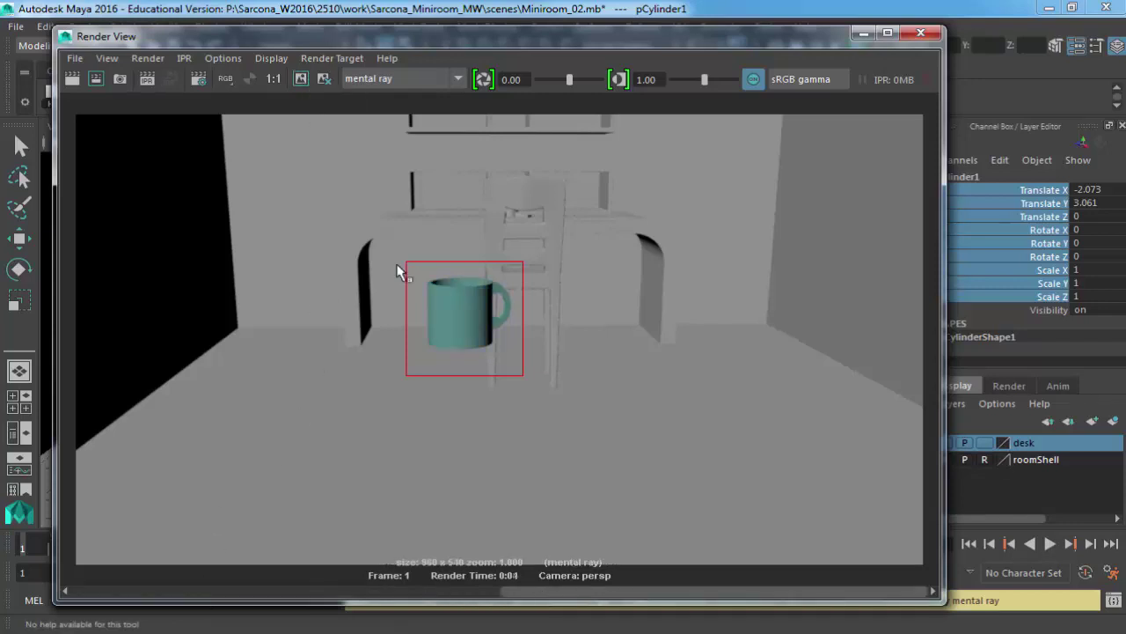
left_click(324, 80)
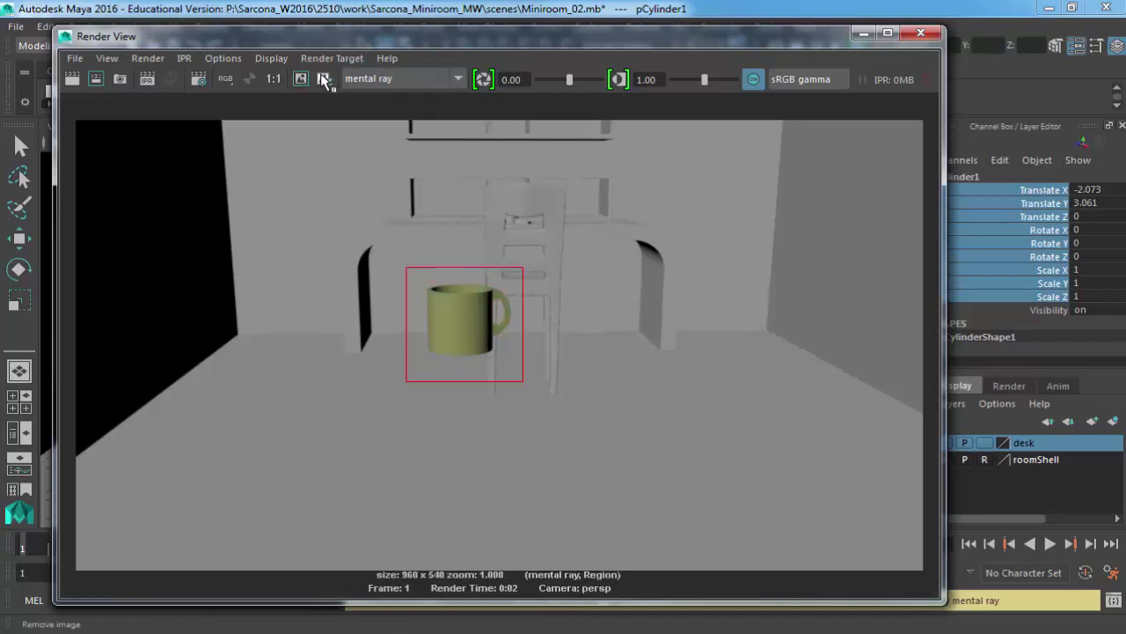
left_click(257, 238)
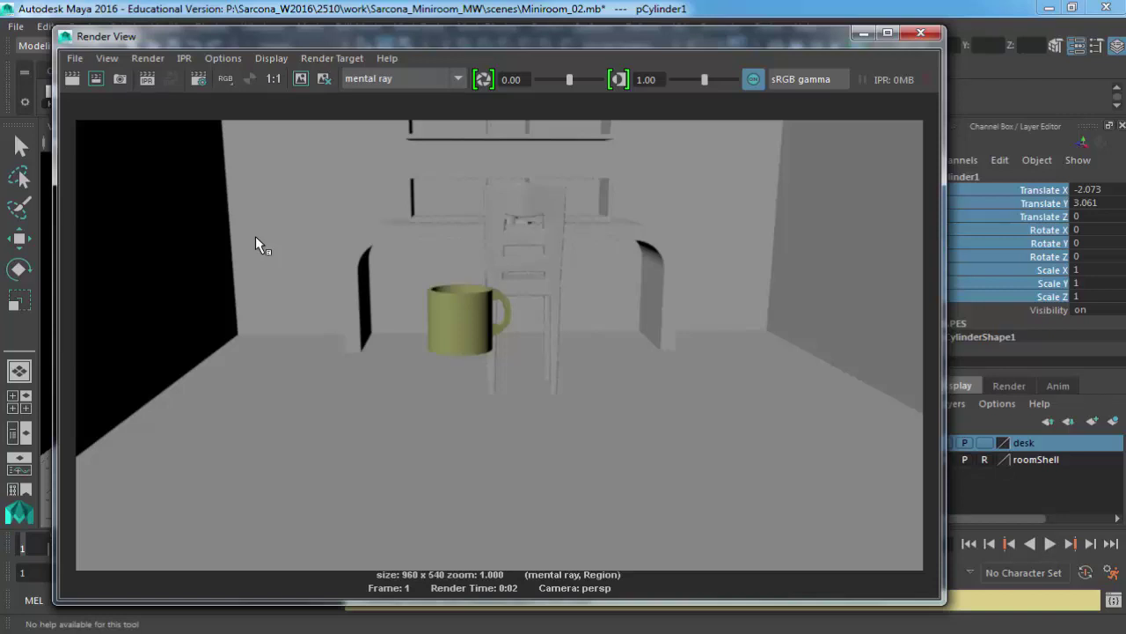
Keep the yellow mug render, re-render the full scene, and close the Render View.
left_click(301, 79)
left_click(74, 79)
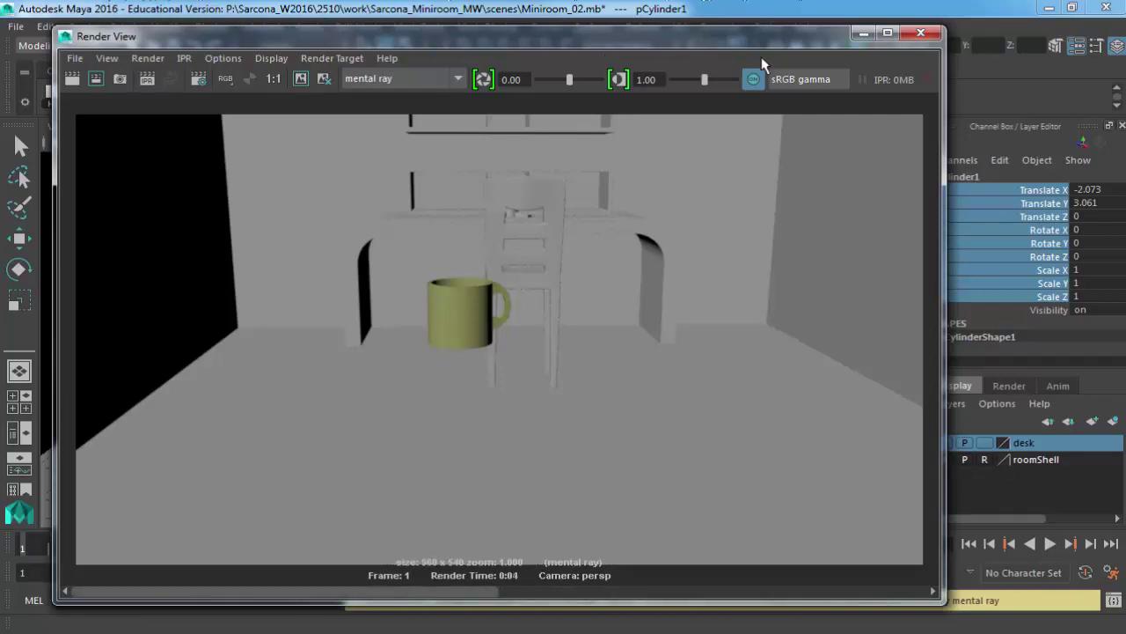
left_click(923, 33)
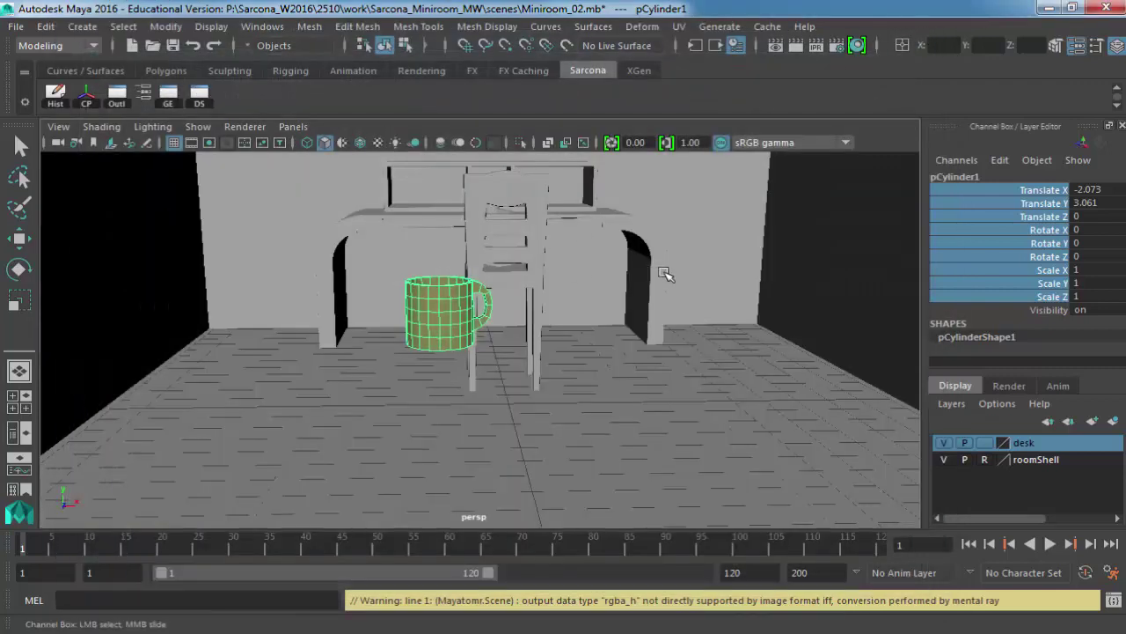
Open the mug material's Attribute Editor and frame the mug in the view.
left_click_drag(668, 276, 492, 352, "alt")
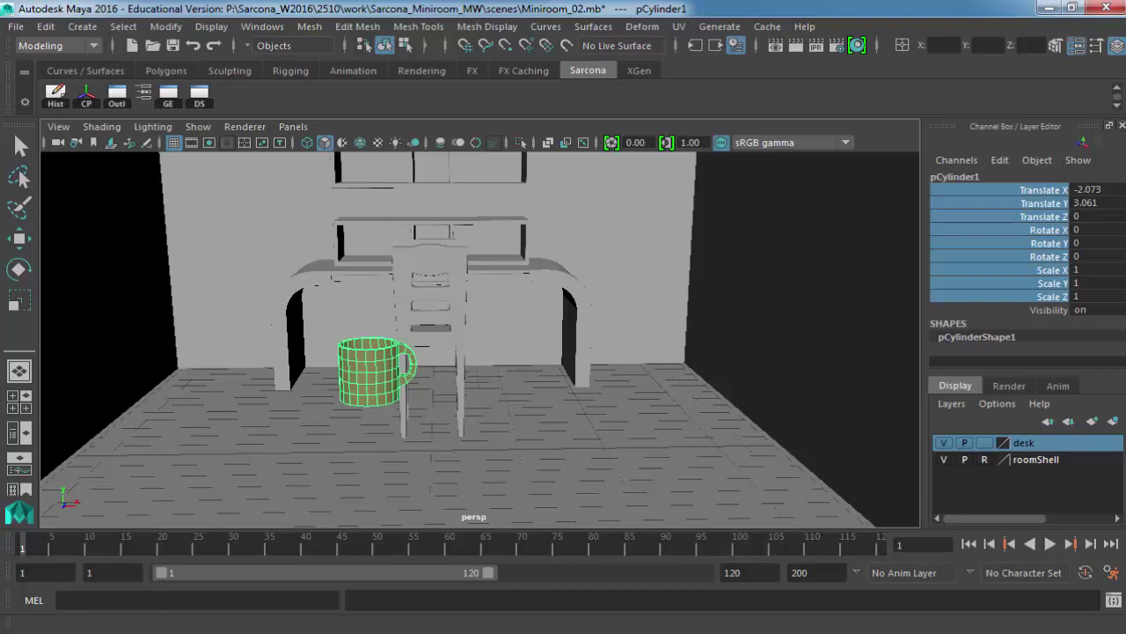
key("ctrl+a")
left_click_drag(991, 84, 596, 58)
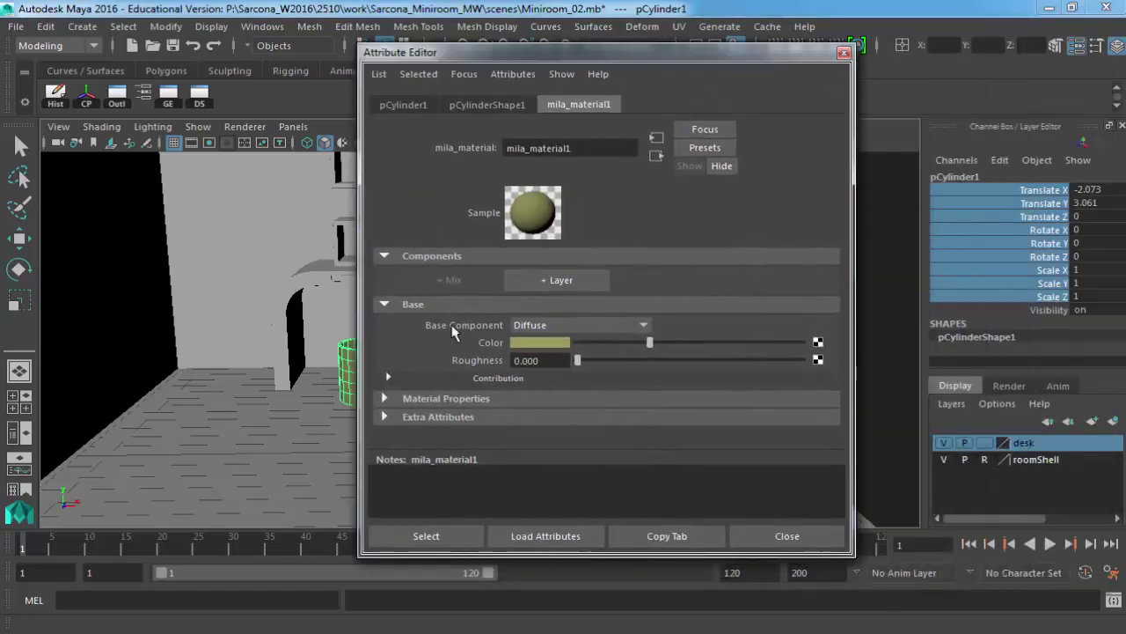
right_click_drag(271, 282, 201, 293, "alt")
key("f")
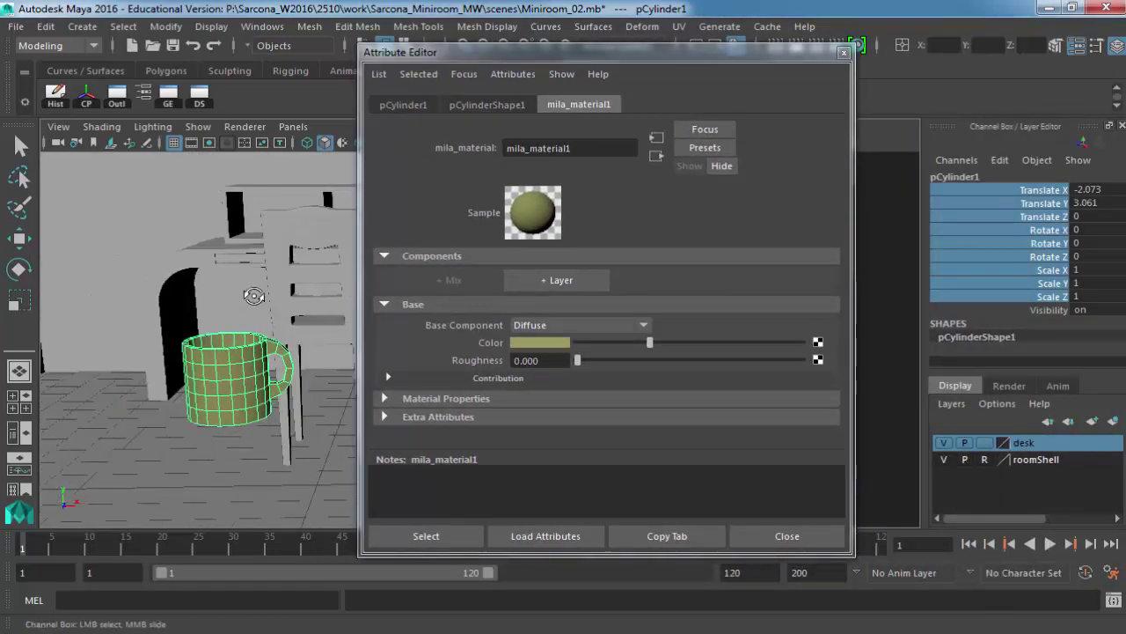
Choose Reflective (Plastic) in mila_material1's Base Component dropdown.
left_click(542, 325)
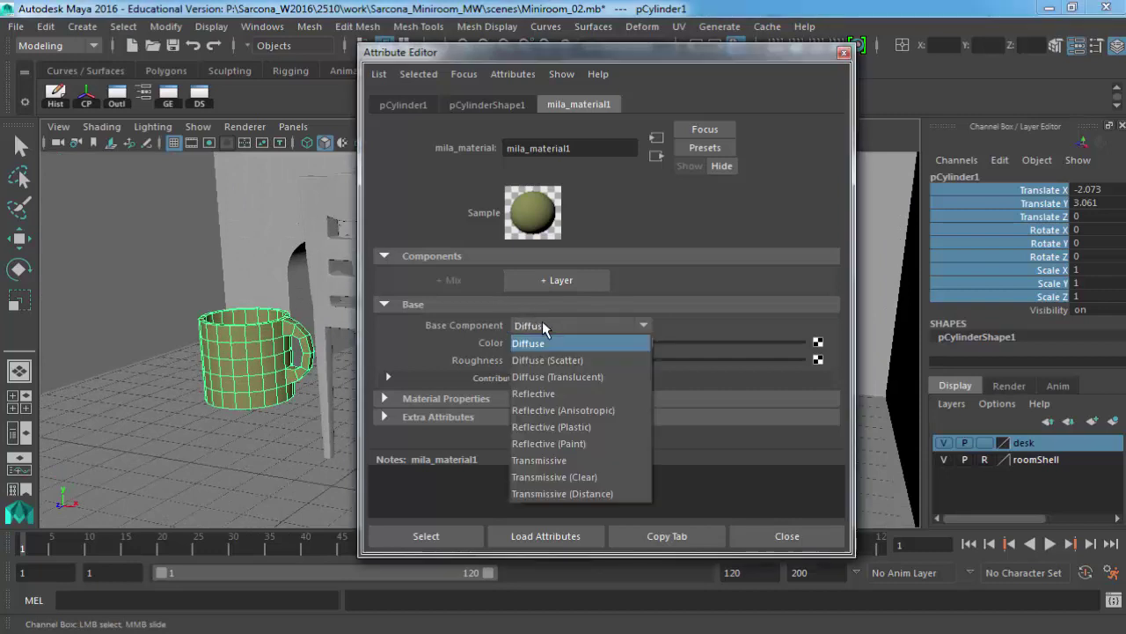
left_click(566, 427)
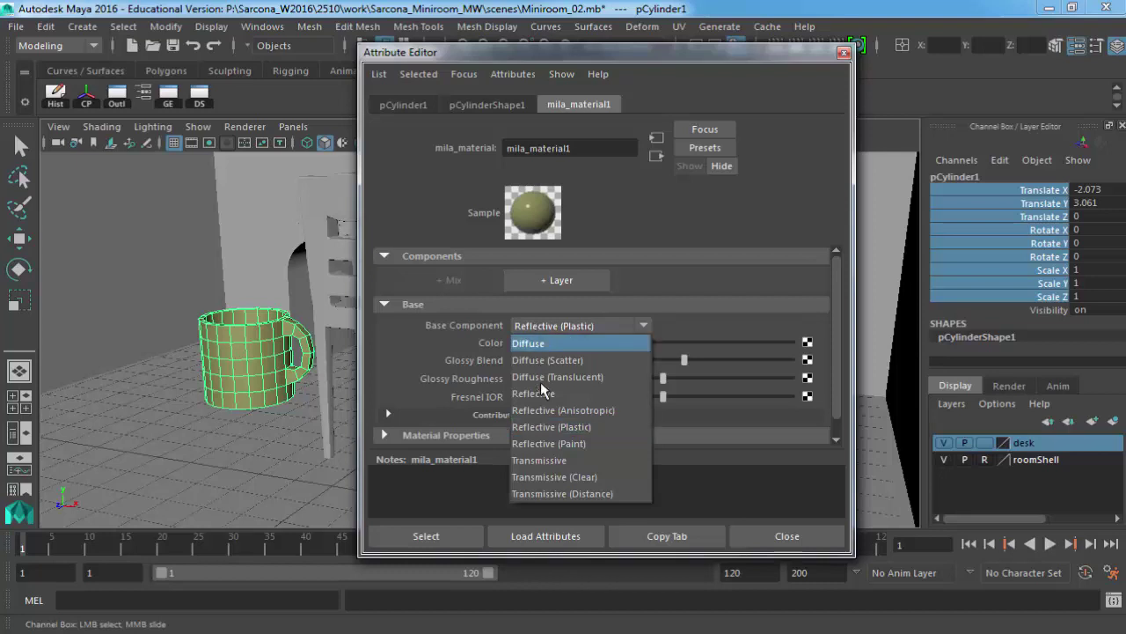
left_click(543, 428)
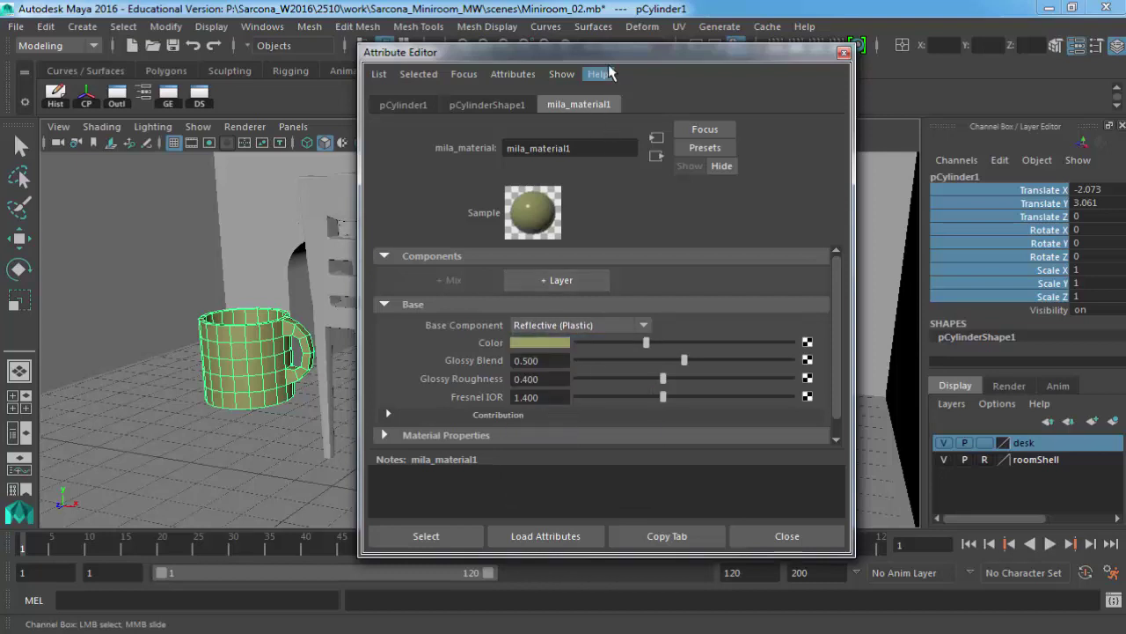
left_click_drag(683, 53, 834, 52)
Frame the mug and render the current frame to preview the plastic finish.
key("f")
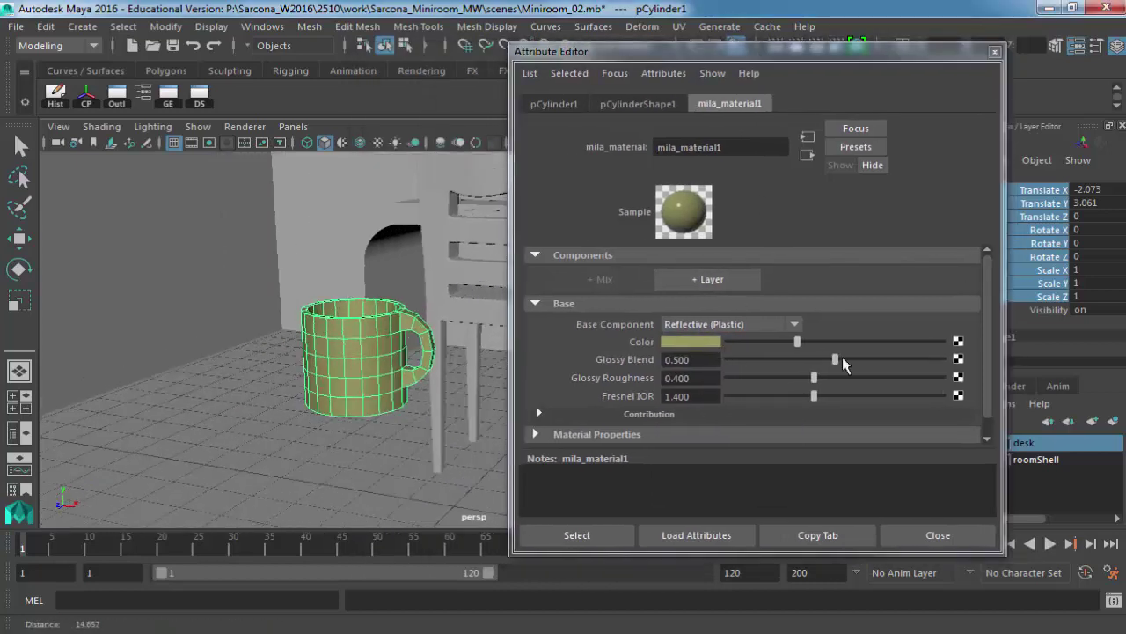
left_click_drag(851, 53, 849, 94)
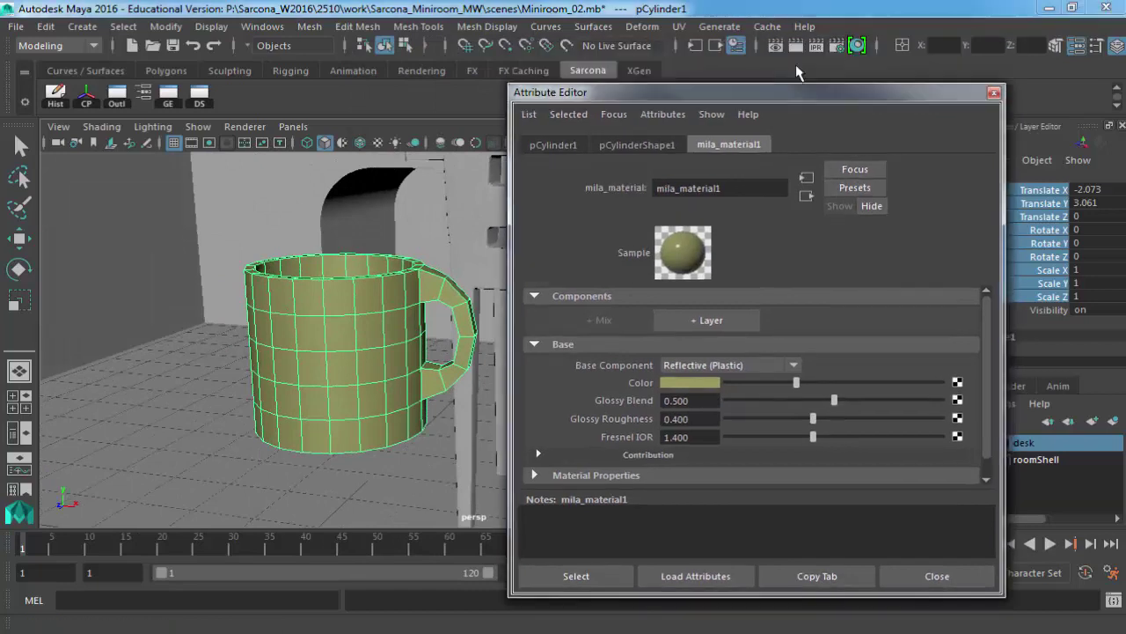
left_click(795, 49)
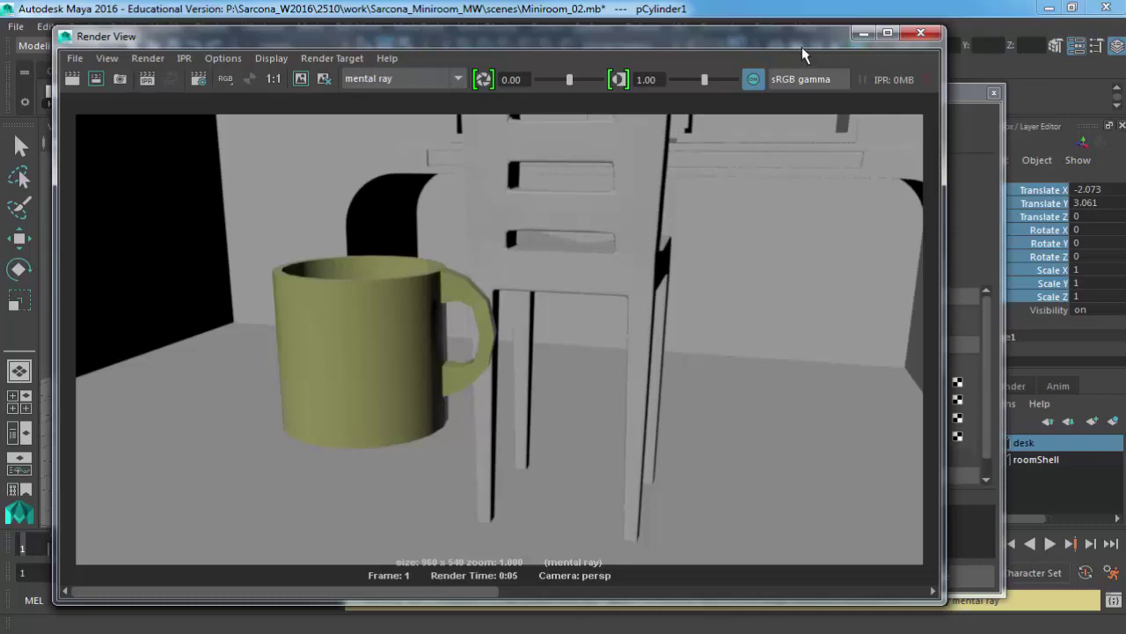
left_click(921, 32)
Pull the camera back, reframe on the cup, and render the current frame again.
right_click_drag(404, 342, 378, 325, "alt")
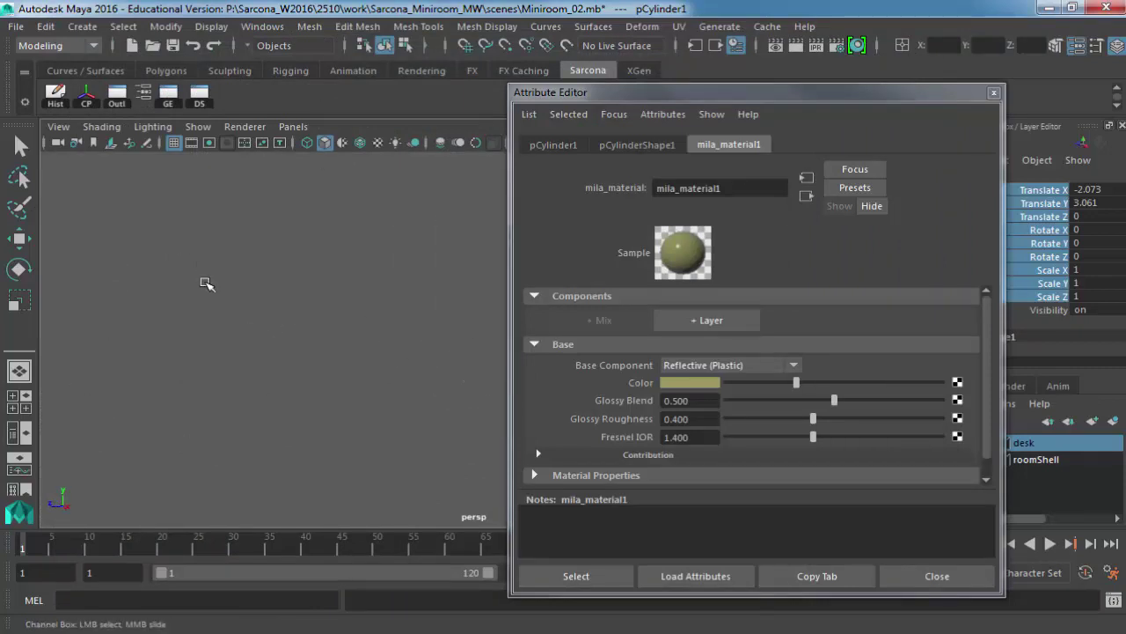
left_click_drag(640, 91, 799, 77)
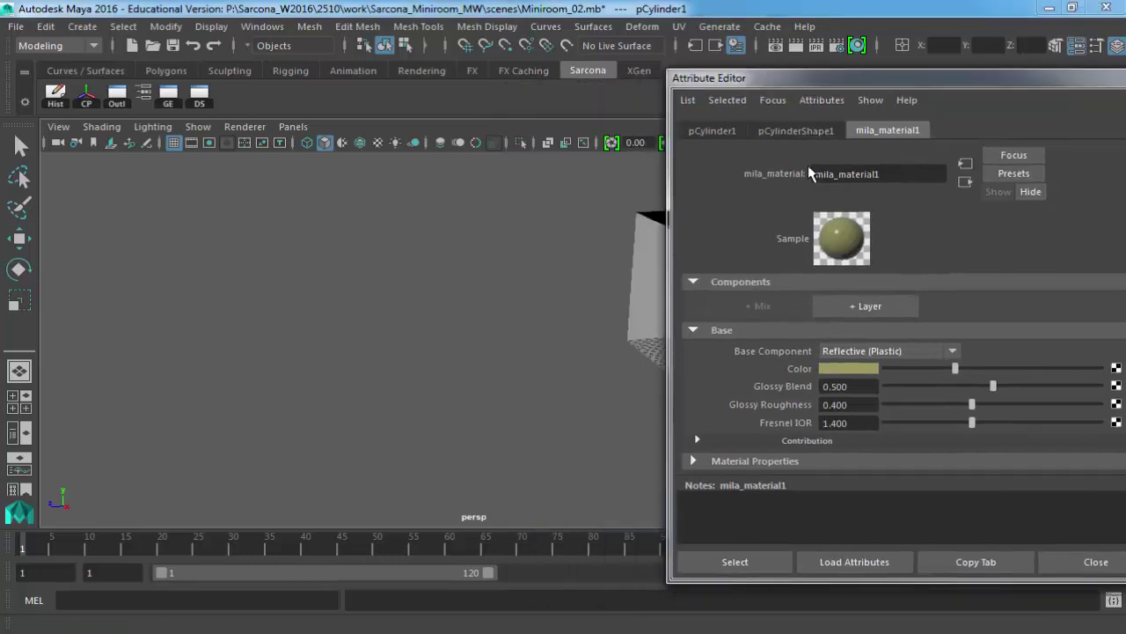
left_click_drag(472, 269, 463, 271, "alt")
key("f")
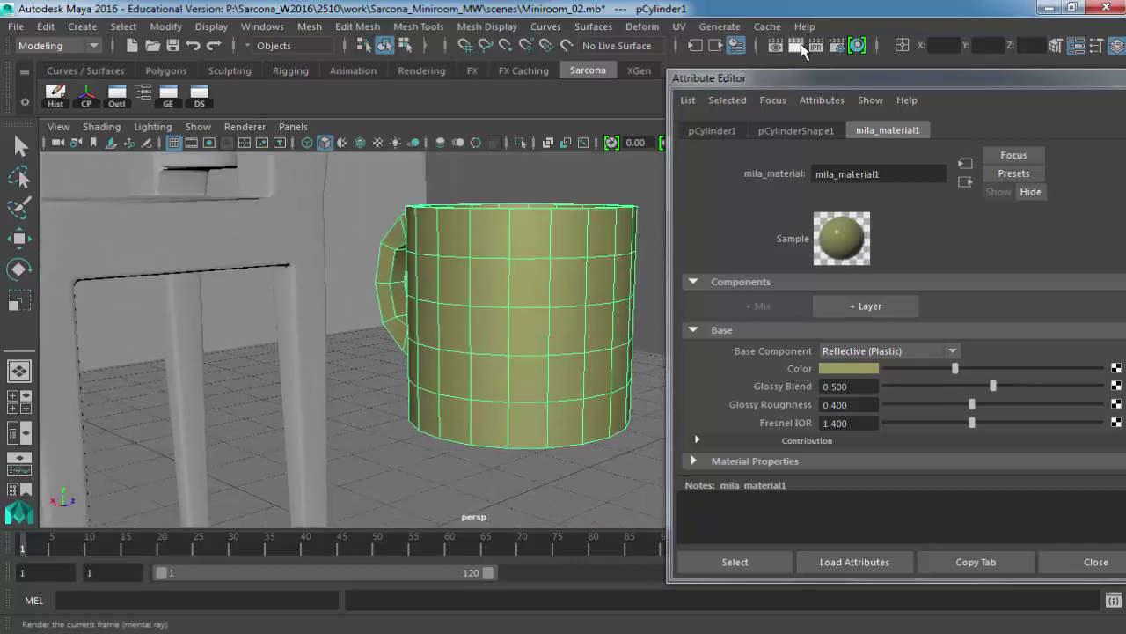
left_click(796, 47)
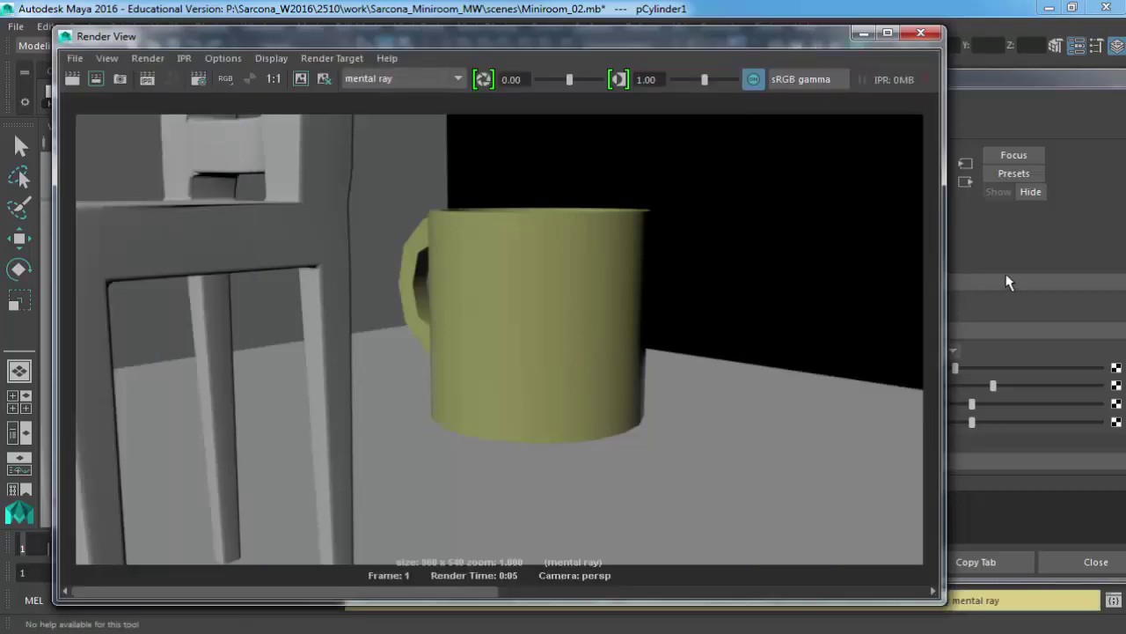
Set Glossy Blend to 1.000 and Roughness to 0.115, re-render, and raise exposure to 0.77 and gamma.
left_click(1009, 283)
left_click_drag(1079, 357, 1110, 356)
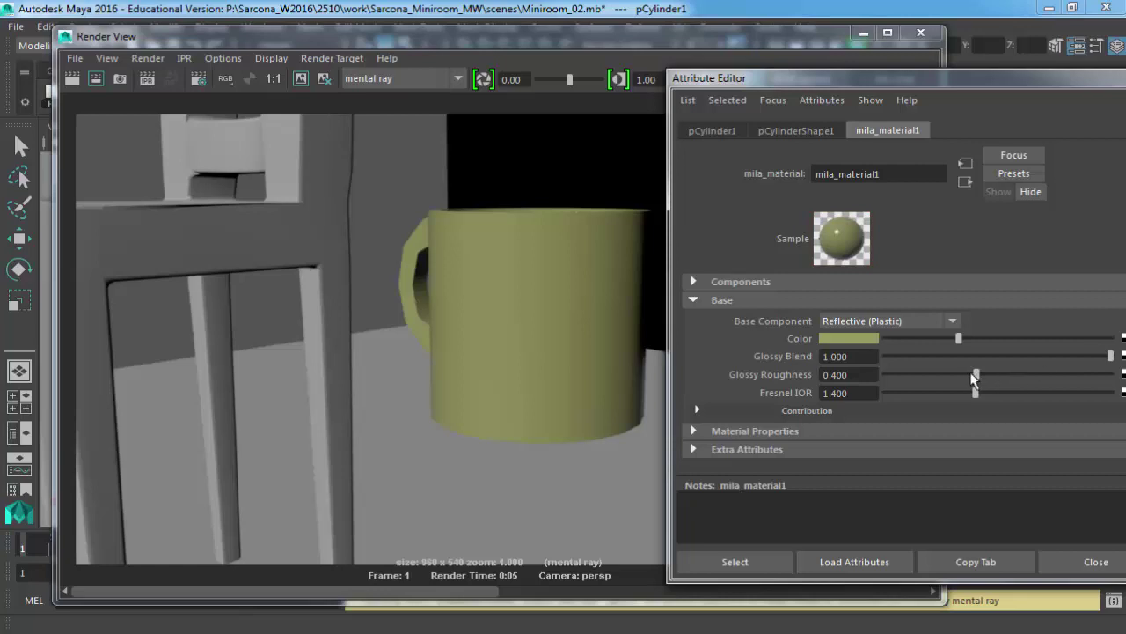
left_click_drag(975, 374, 912, 375)
left_click(77, 79)
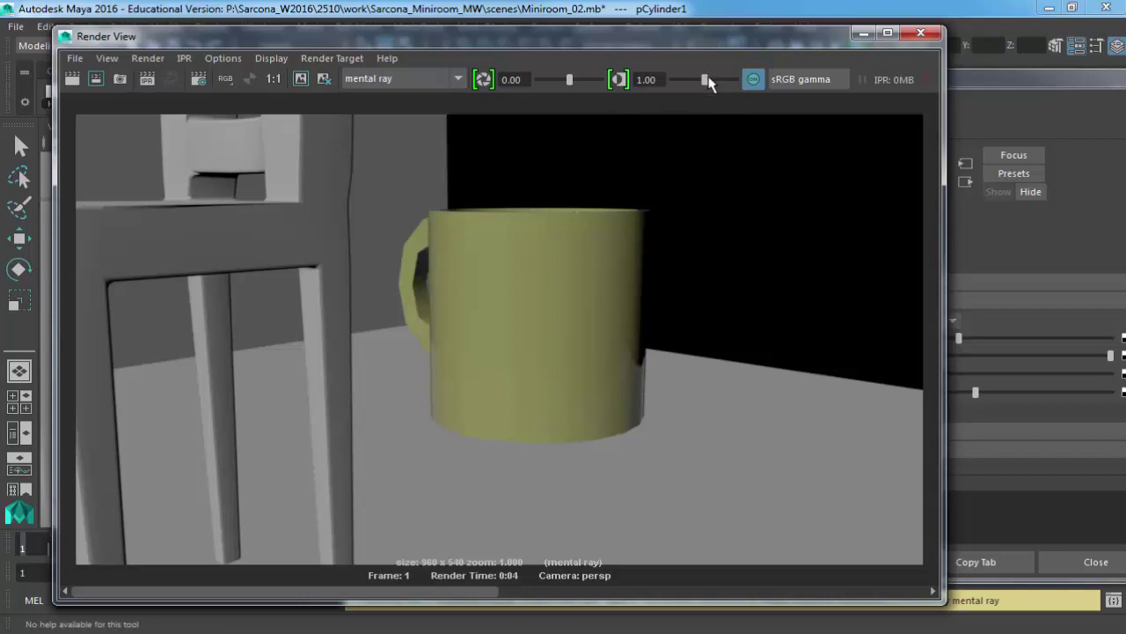
left_click_drag(705, 79, 720, 82)
left_click(580, 79)
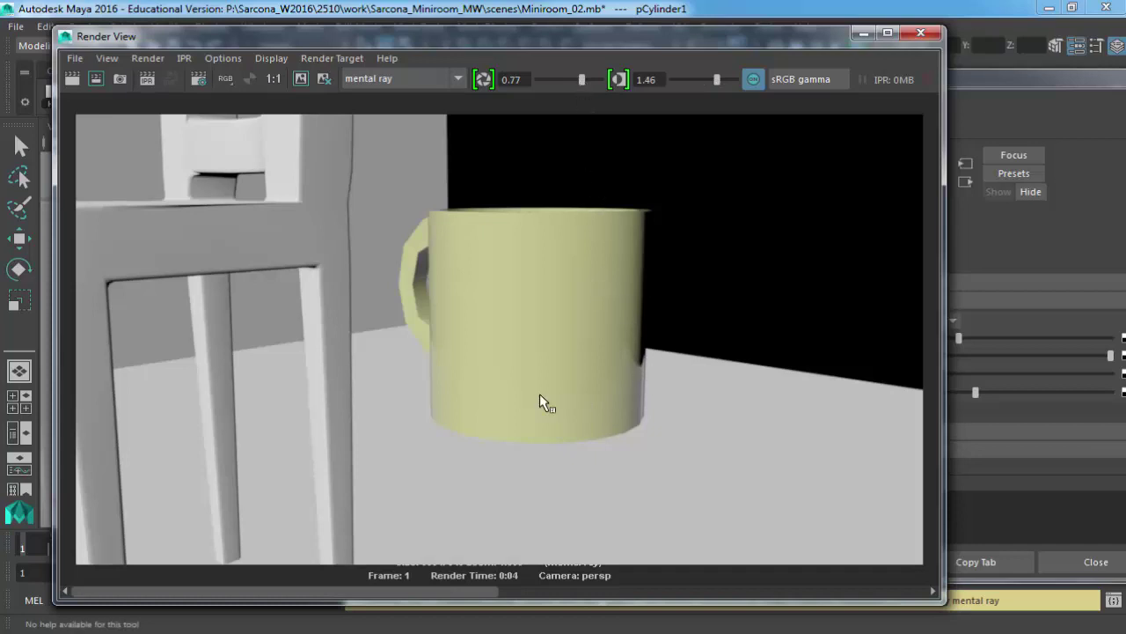
left_click(930, 38)
Lower Glossy Roughness to 0.000 and render the current frame of the mug.
left_click_drag(927, 75, 842, 57)
left_click_drag(537, 305, 642, 357, "alt")
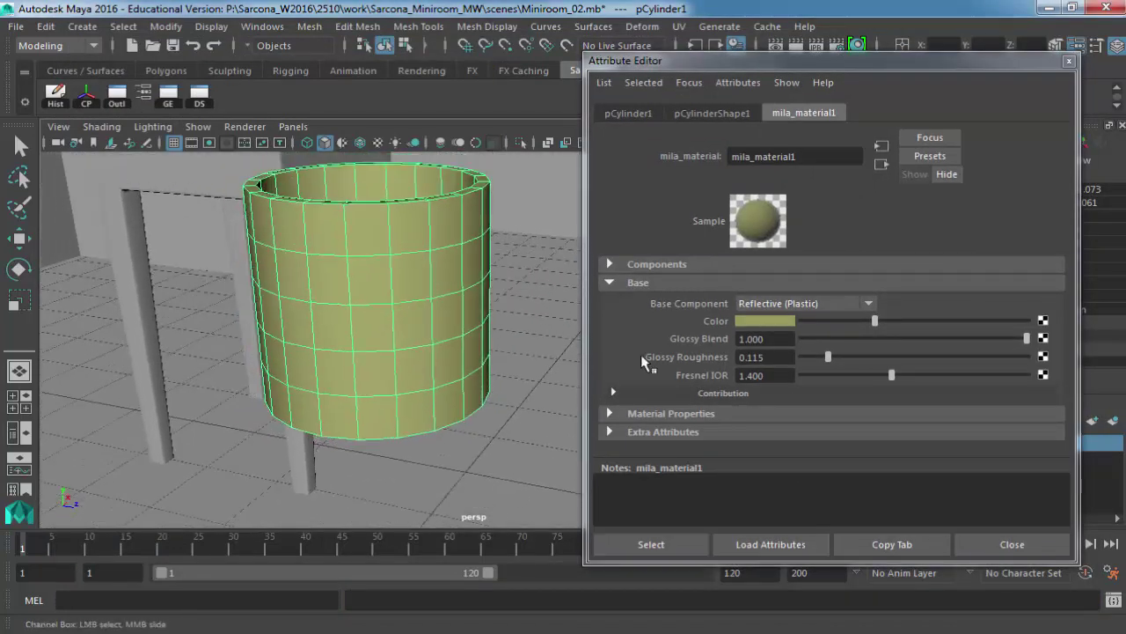
double_click(762, 338)
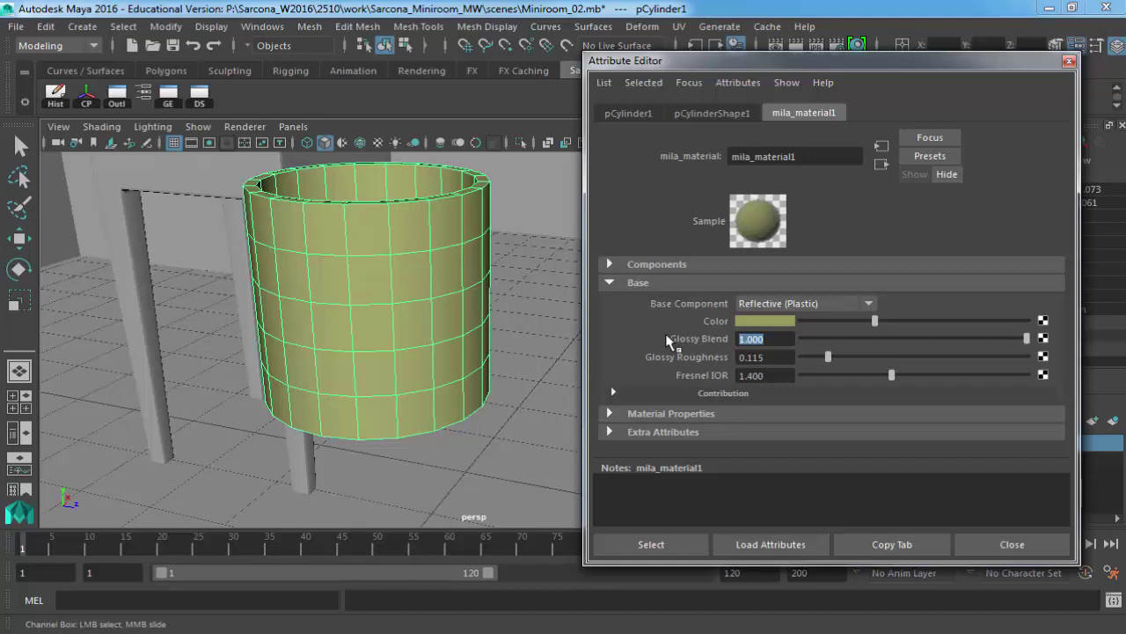
left_click_drag(826, 356, 776, 361)
left_click(782, 45)
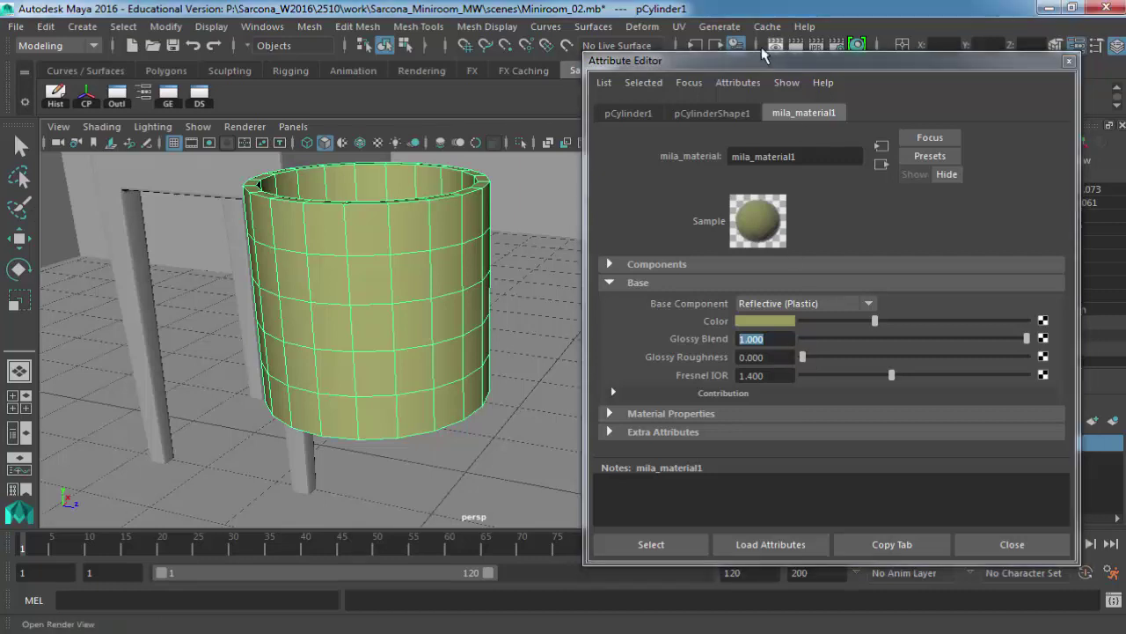
Raise Glossy Roughness to 0.996 and redo the previous render.
scroll(652, 388, "up", 5)
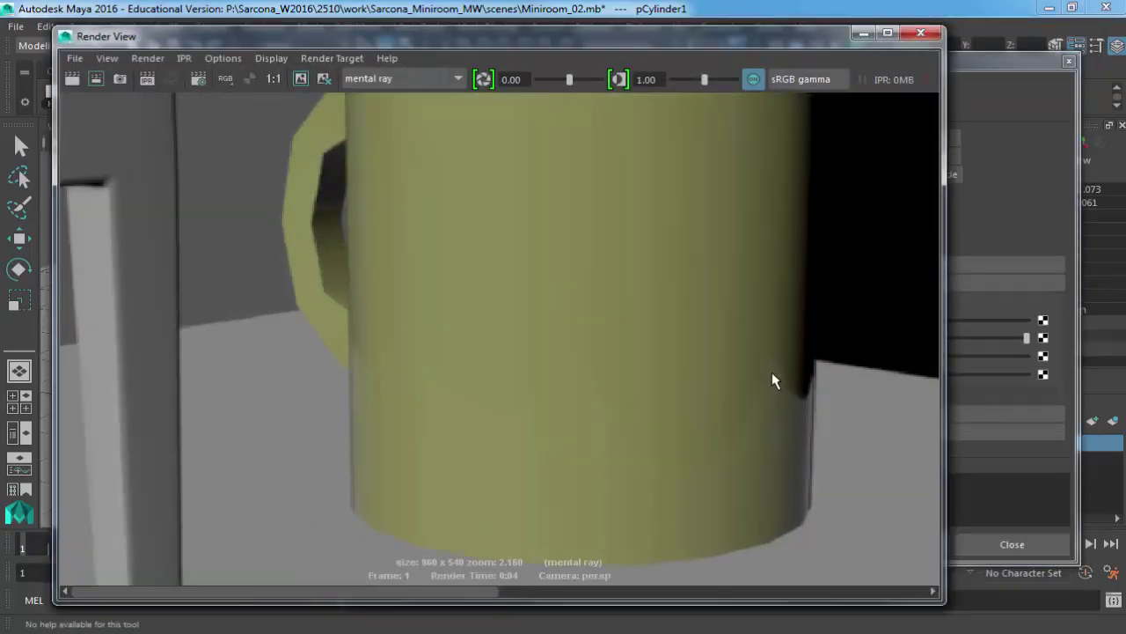
left_click(991, 220)
left_click_drag(823, 357, 1029, 356)
left_click(201, 43)
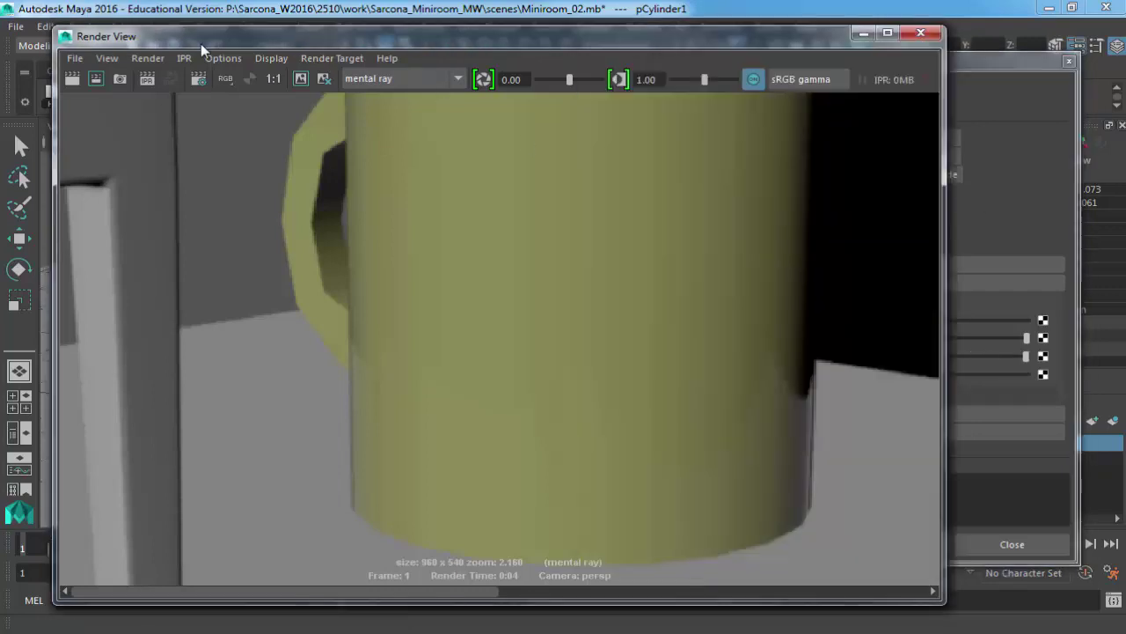
left_click(80, 77)
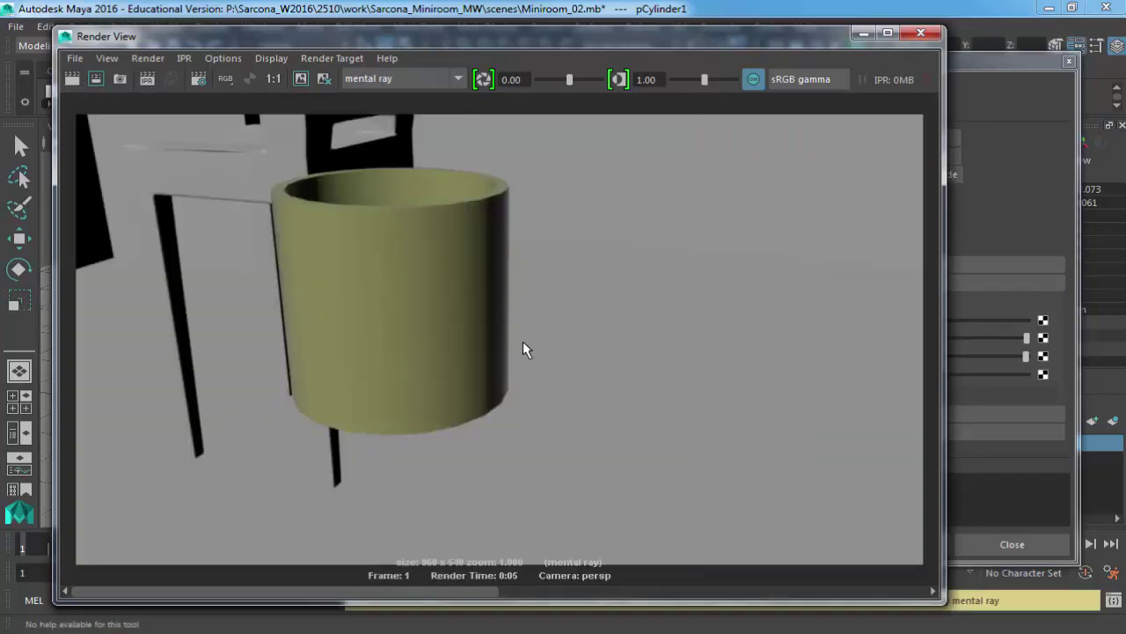
Select the Fresnel IOR value, then close the Render View and tumble the camera higher.
left_click(1033, 176)
left_click_drag(780, 376, 680, 375)
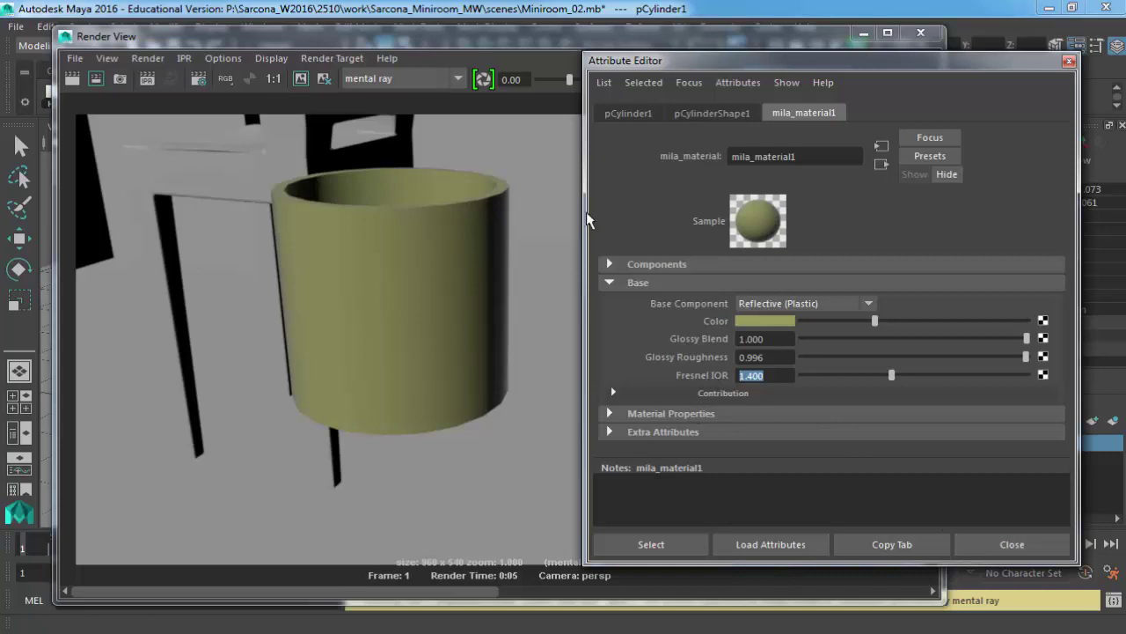
left_click(422, 232)
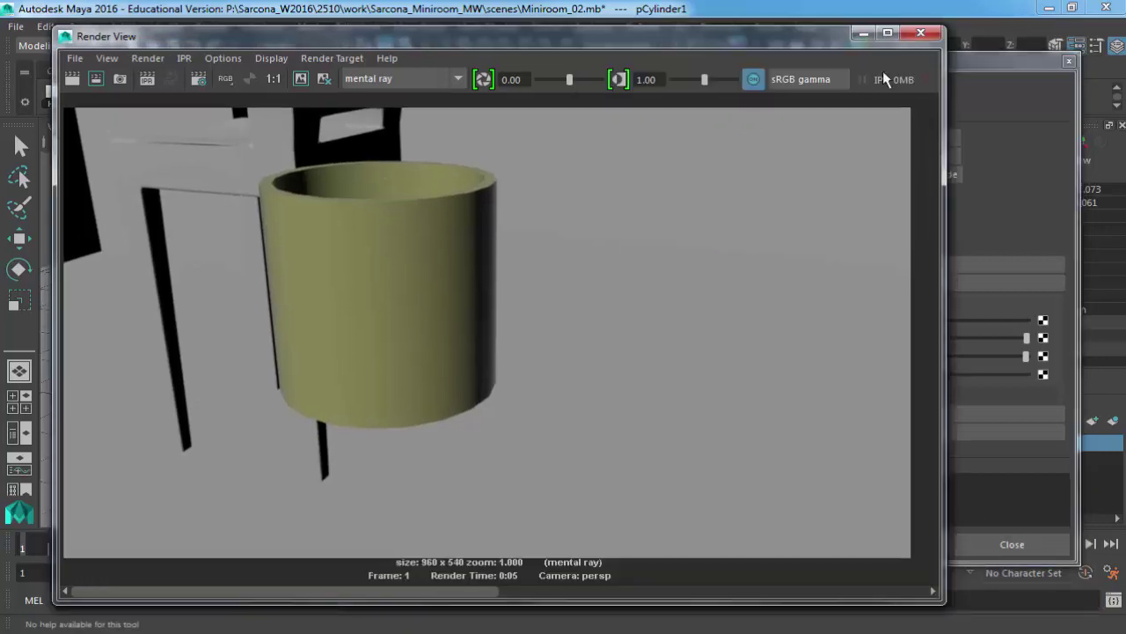
left_click(921, 33)
left_click_drag(443, 314, 457, 334, "alt")
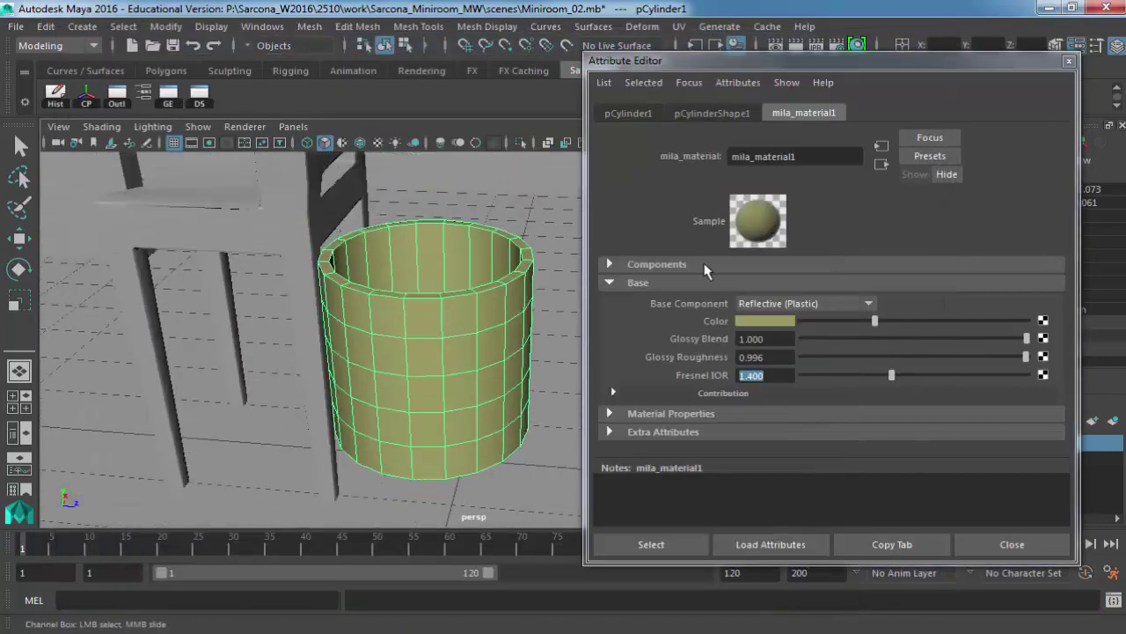
Rename mila_material1 to cup_Mila, then insert 'Yellow_' to make cup_Yellow_Mila.
double_click(813, 157)
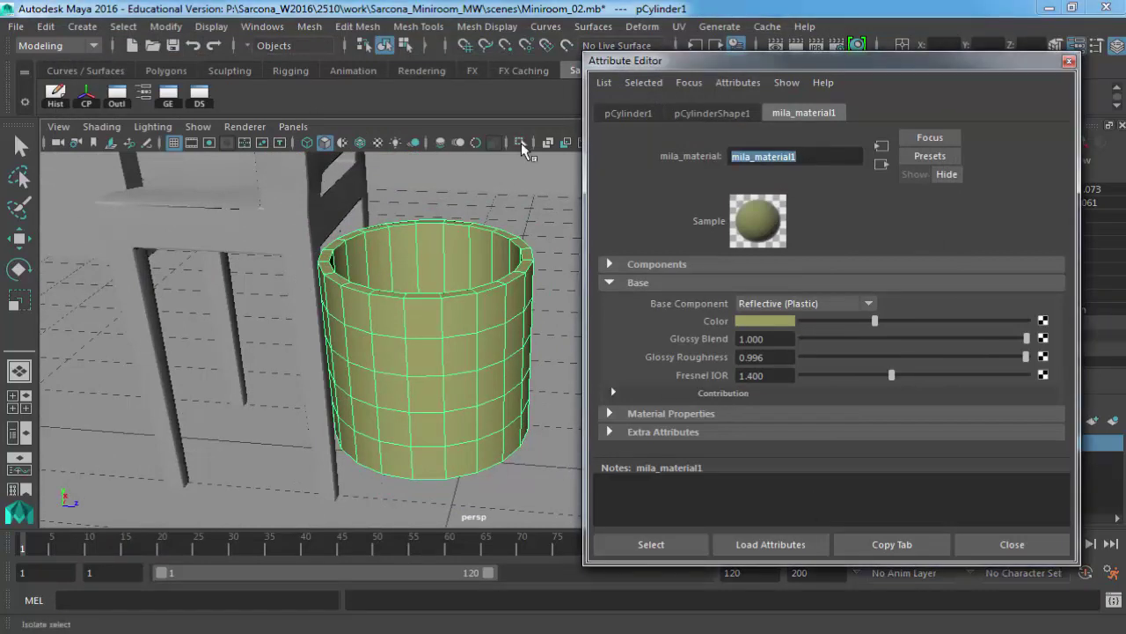
type("cup_Mila")
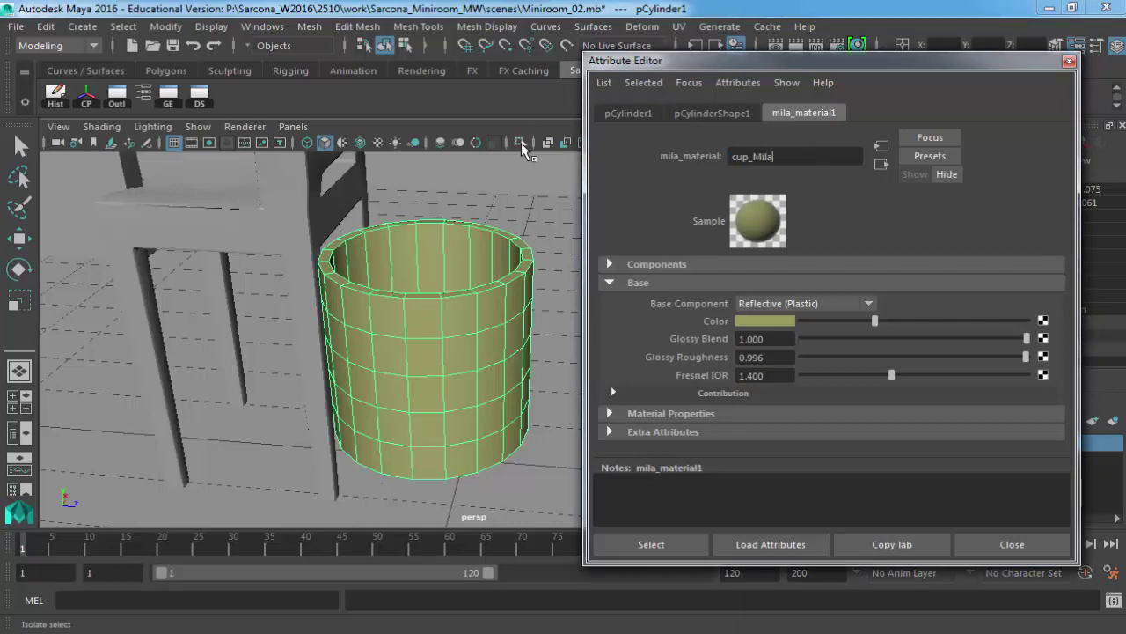
key("Return")
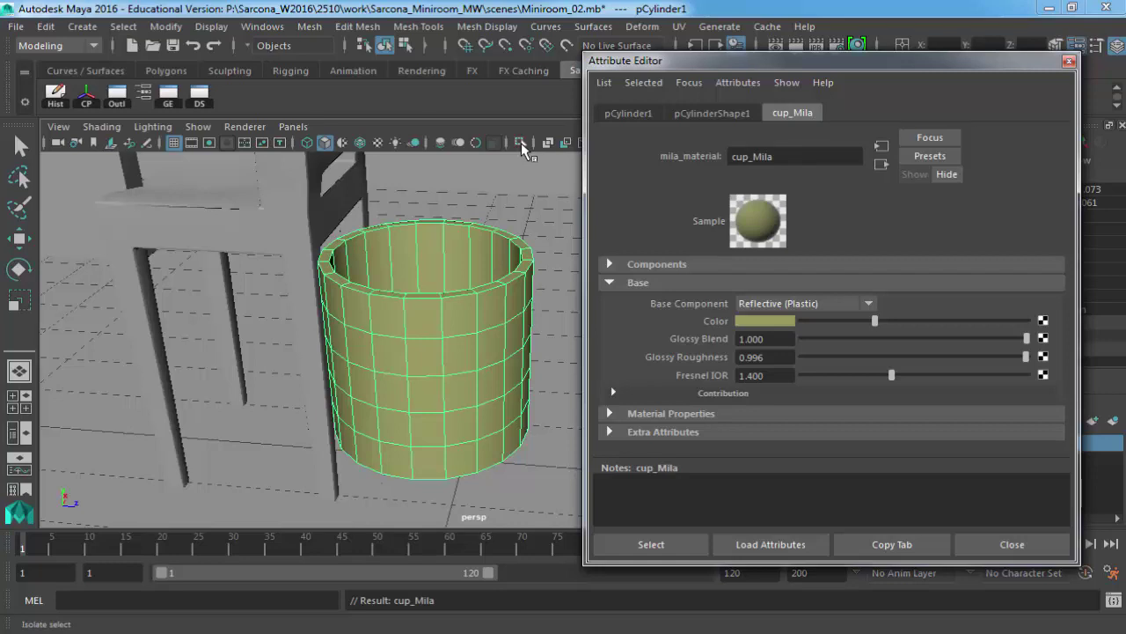
left_click(754, 156)
type("Yell")
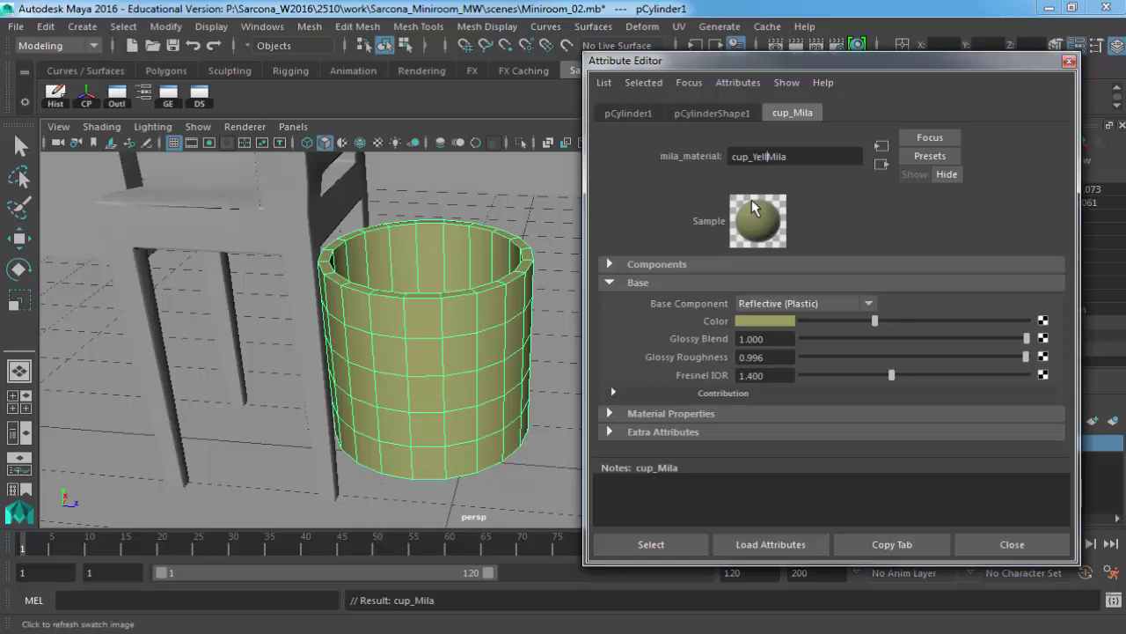
type("ow_")
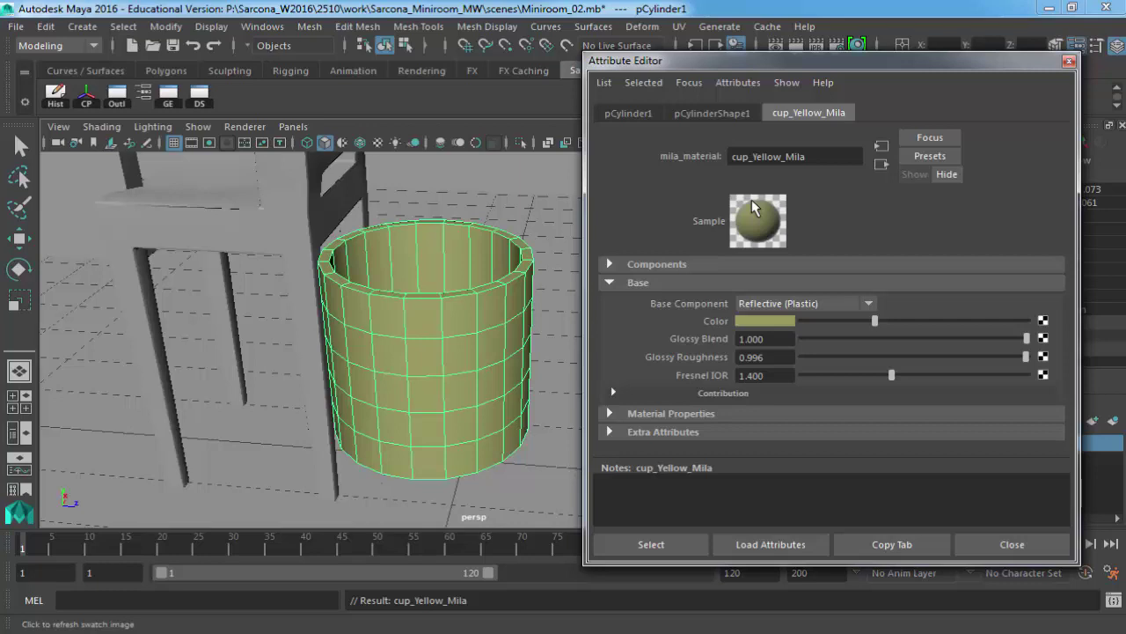
left_click_drag(806, 151, 691, 152)
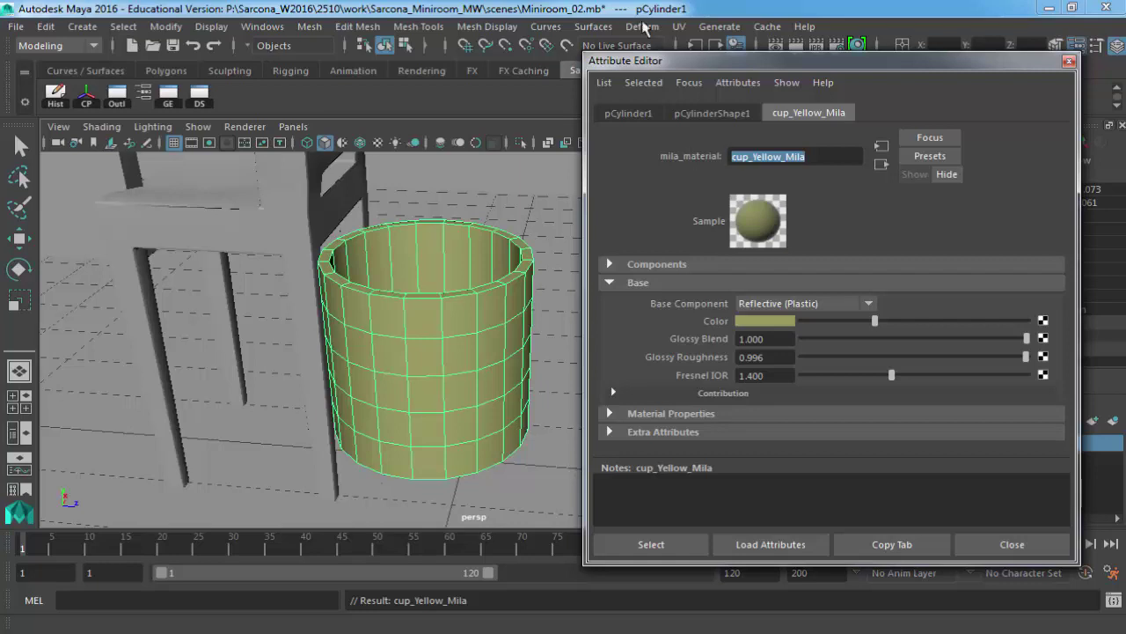
Assign a new mental ray mila_material to the chair.
left_click_drag(713, 63, 864, 67)
left_click_drag(497, 217, 414, 340, "alt")
left_click(414, 340)
right_click_drag(416, 339, 442, 584)
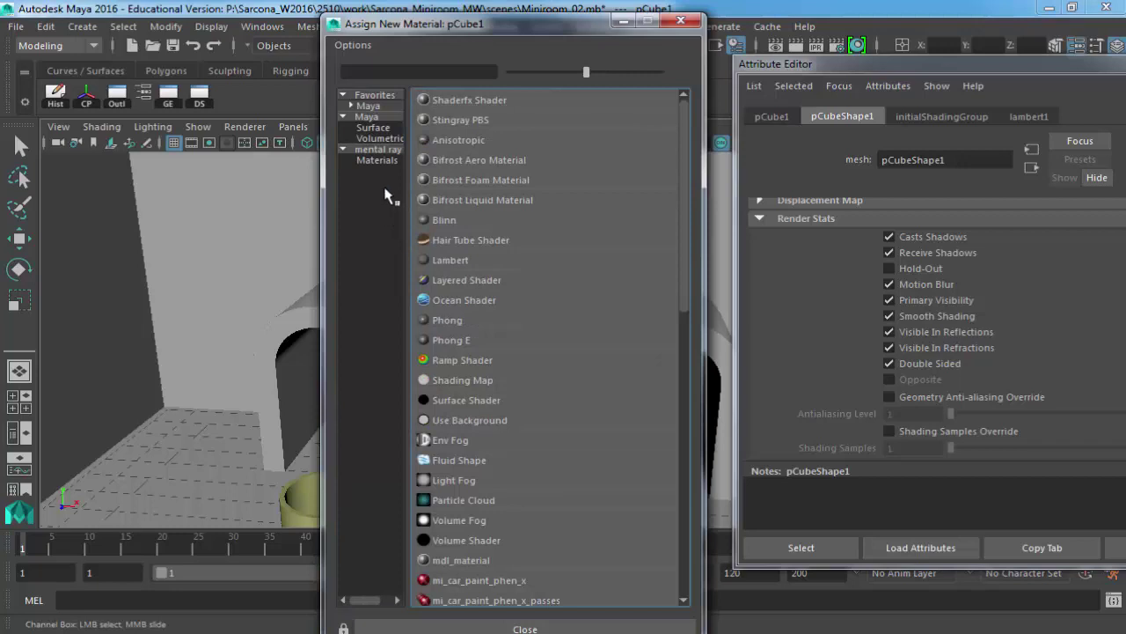
left_click(376, 159)
left_click(464, 298)
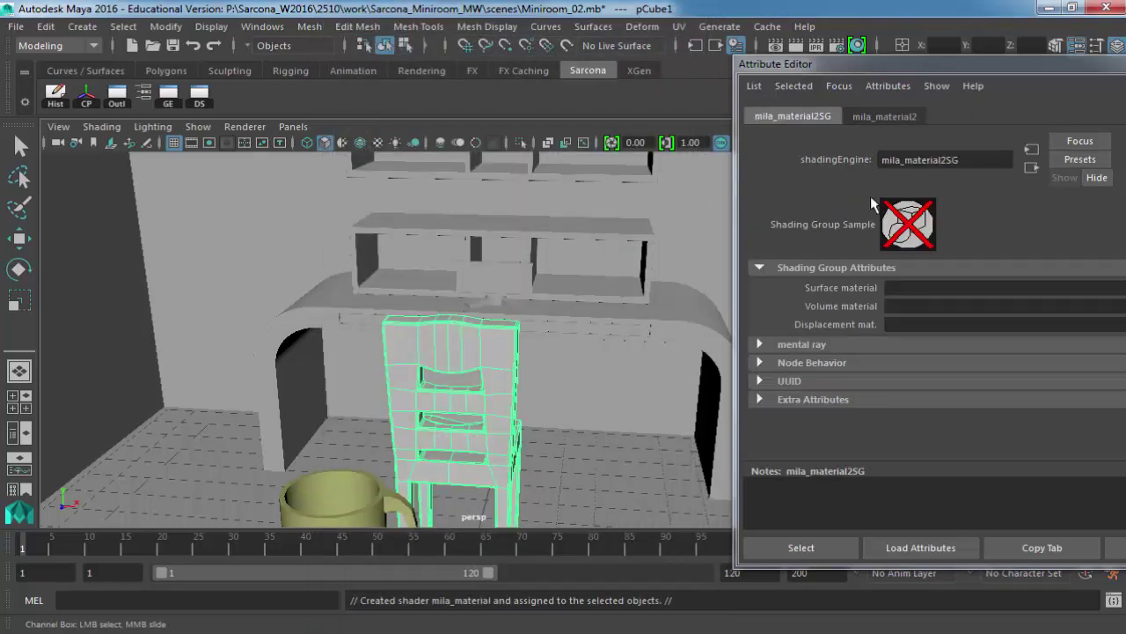
Rename the chair's new material to chair_Brown_Mila.
left_click(883, 116)
left_click_drag(963, 161, 840, 148)
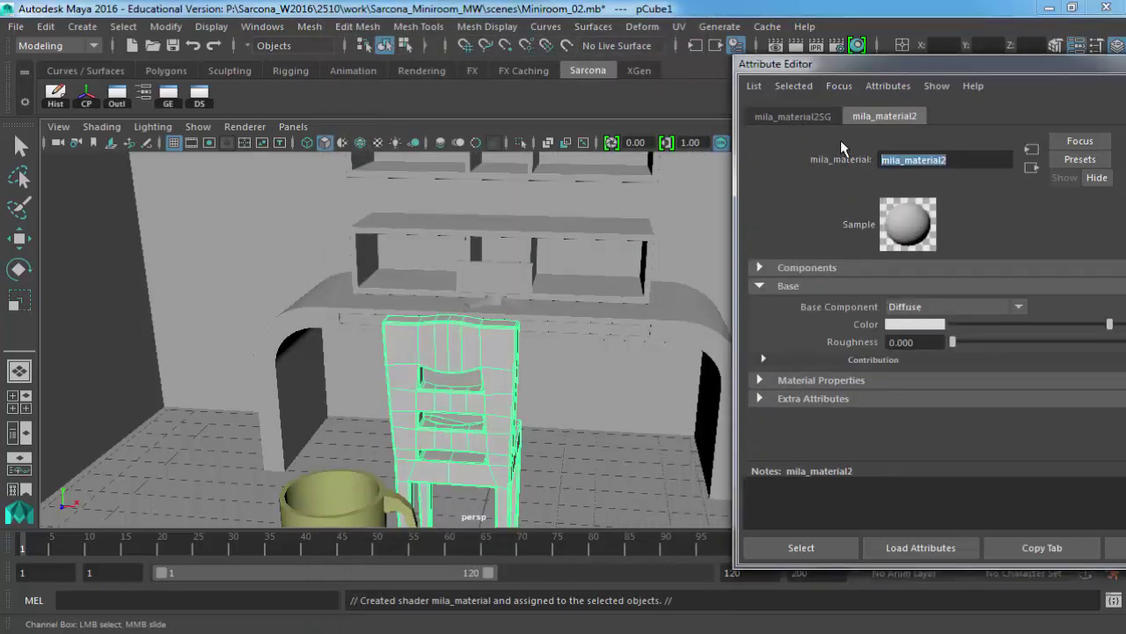
type("chair_")
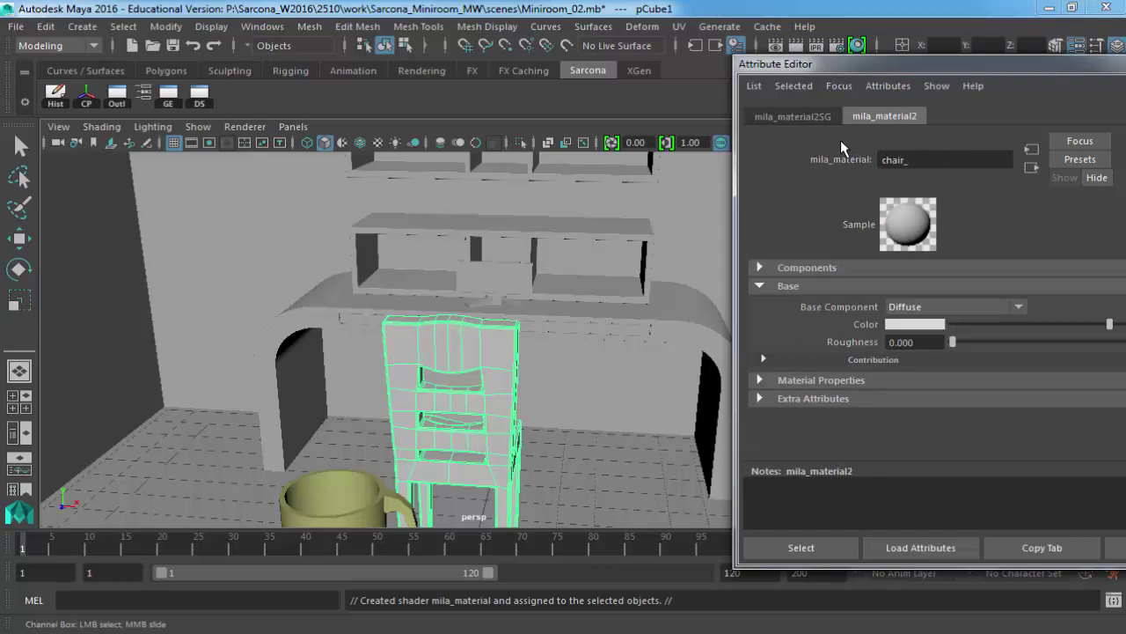
type("Brown_Mila")
key("Return")
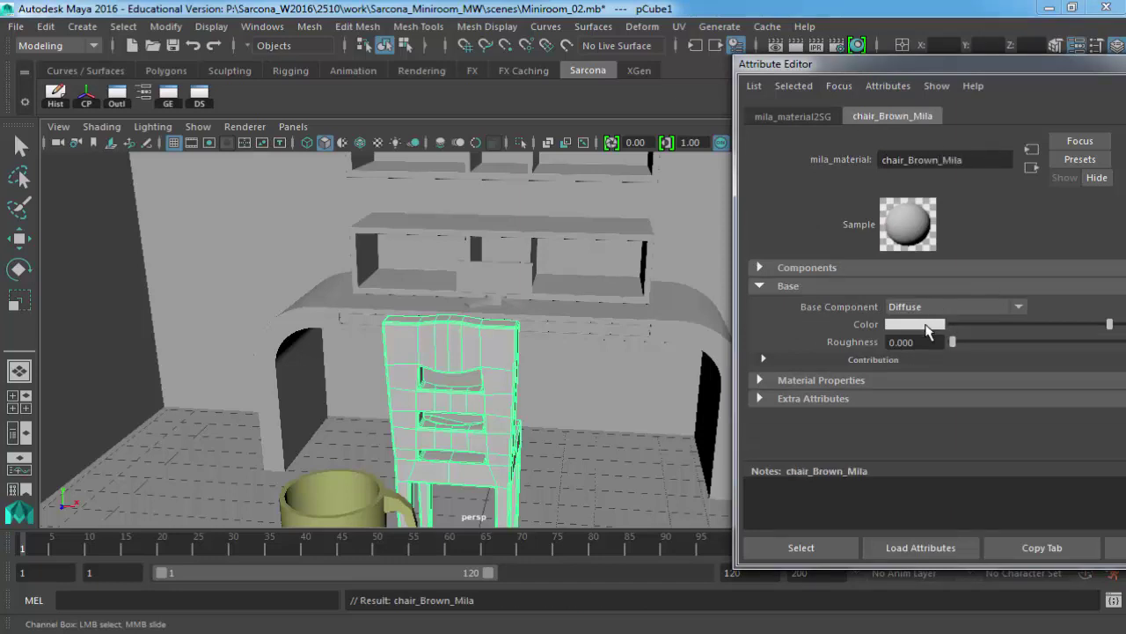
Set the chair material to brown, Reflective (Plastic), Glossy Blend 0.123 and Roughness 0.723.
left_click(928, 330)
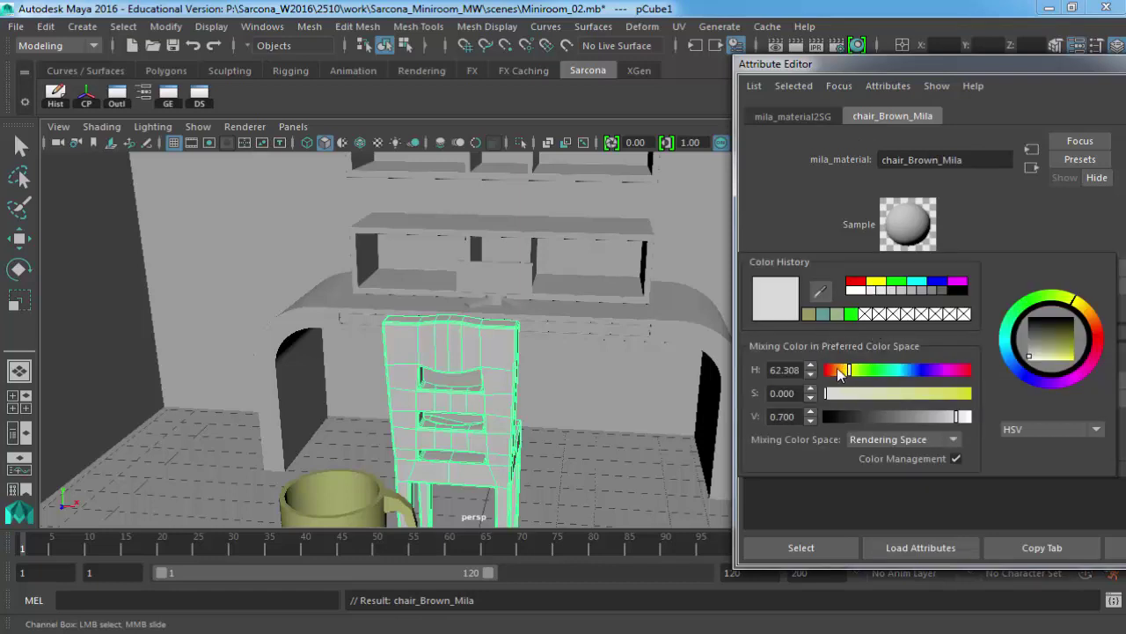
left_click_drag(840, 374, 959, 395)
left_click_drag(883, 414, 896, 413)
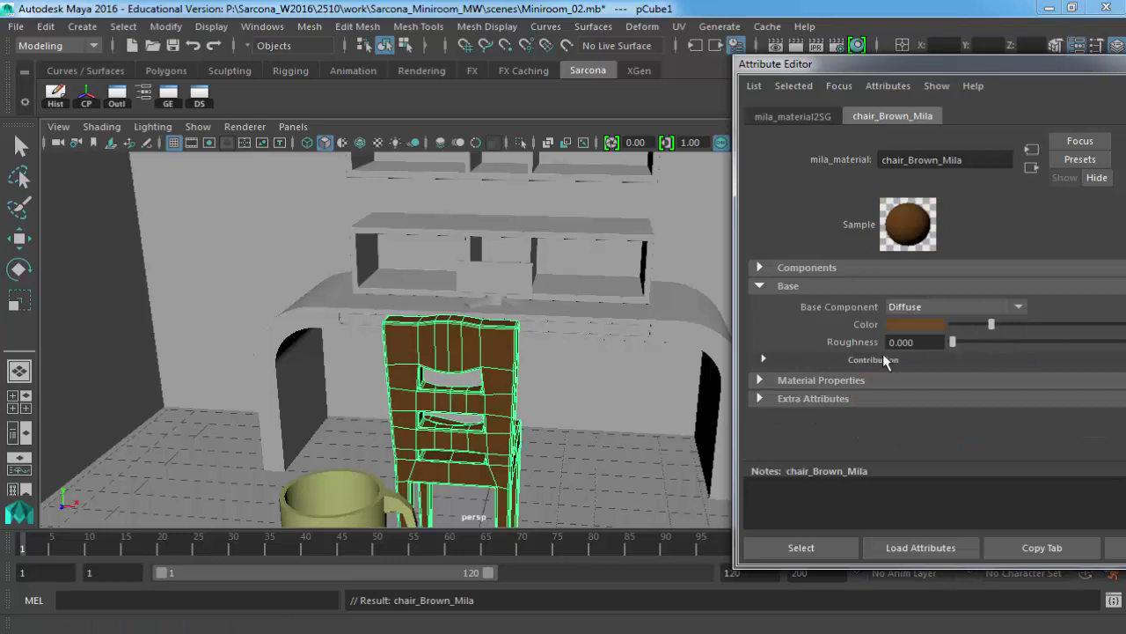
left_click(931, 307)
left_click(940, 413)
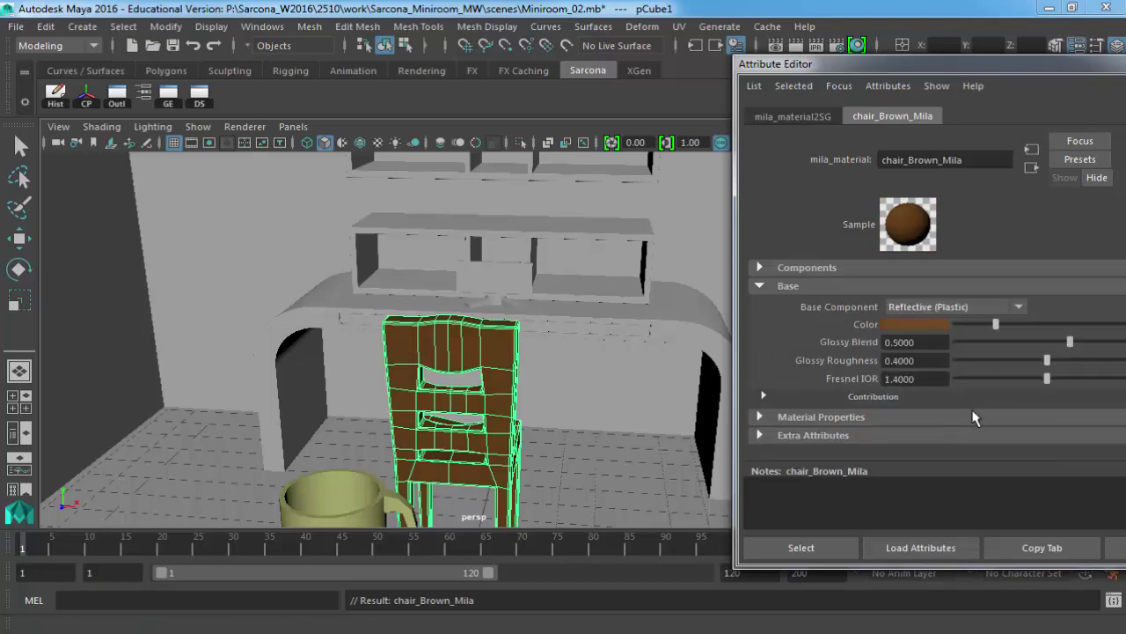
left_click_drag(1060, 345, 980, 345)
left_click_drag(1052, 360, 1123, 361)
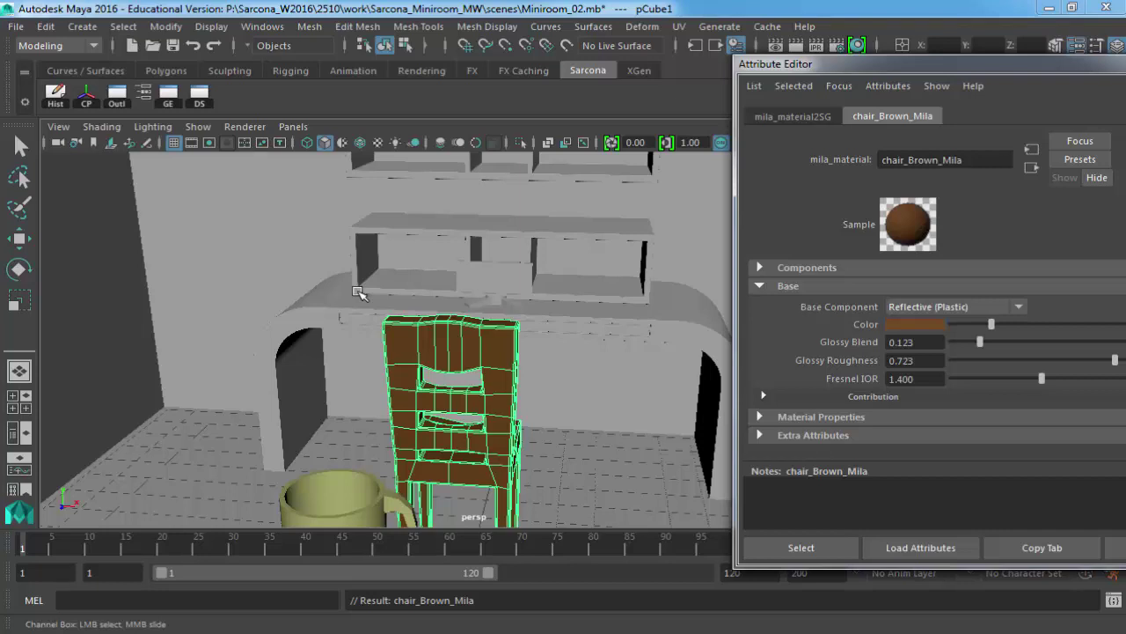
Set the viewport to Legacy Default and test-render in mental ray, showing the brown chair.
left_click(248, 128)
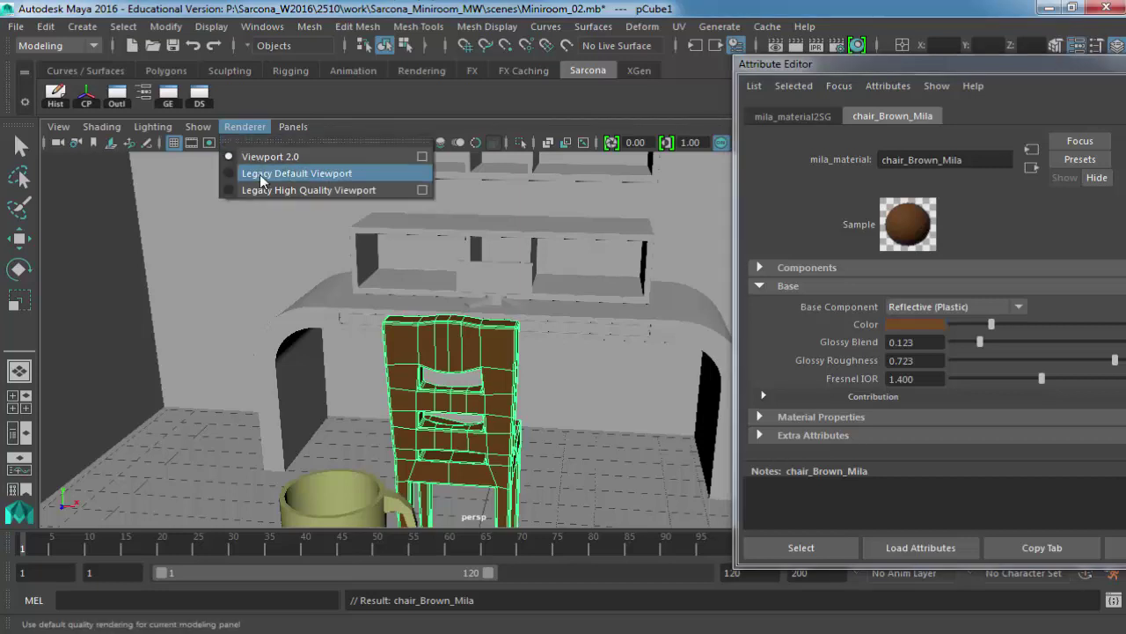
left_click(260, 176)
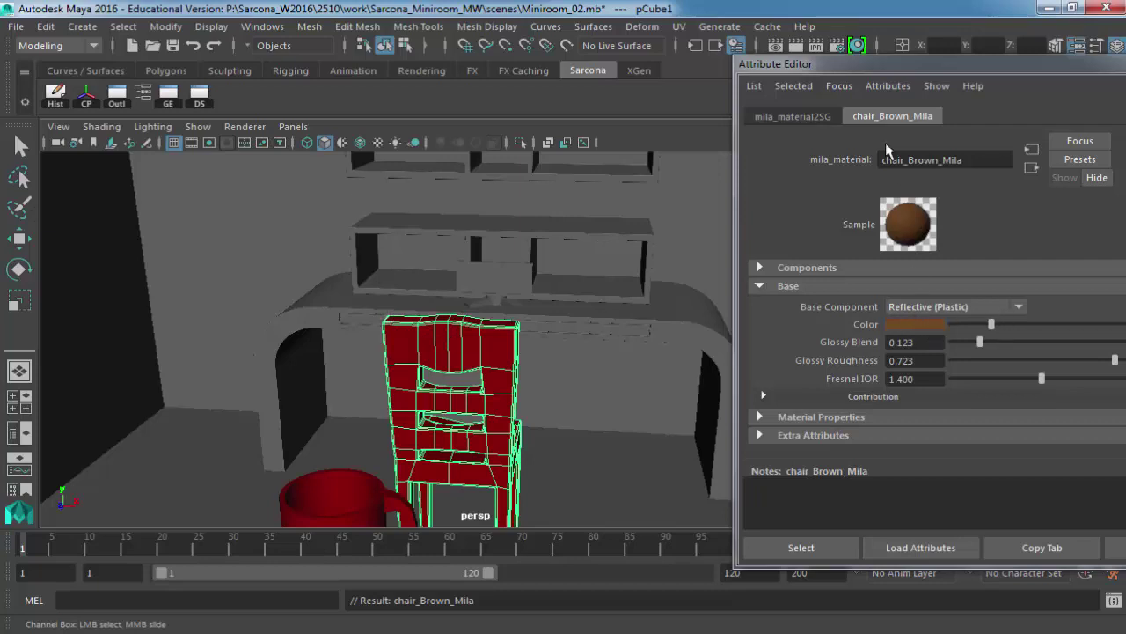
left_click(795, 44)
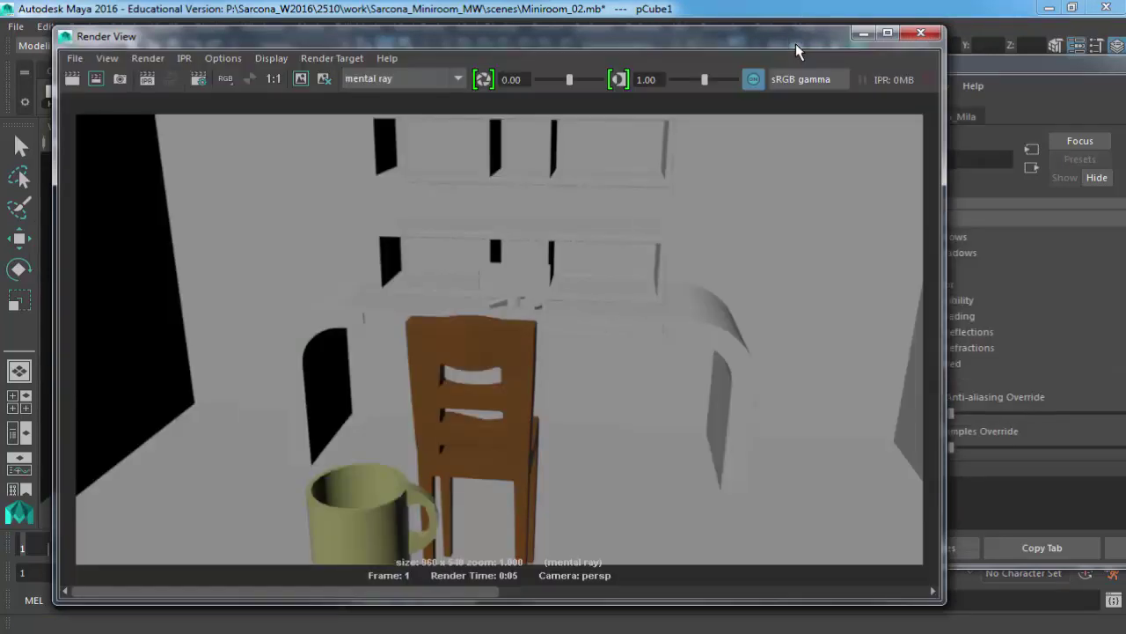
left_click(919, 34)
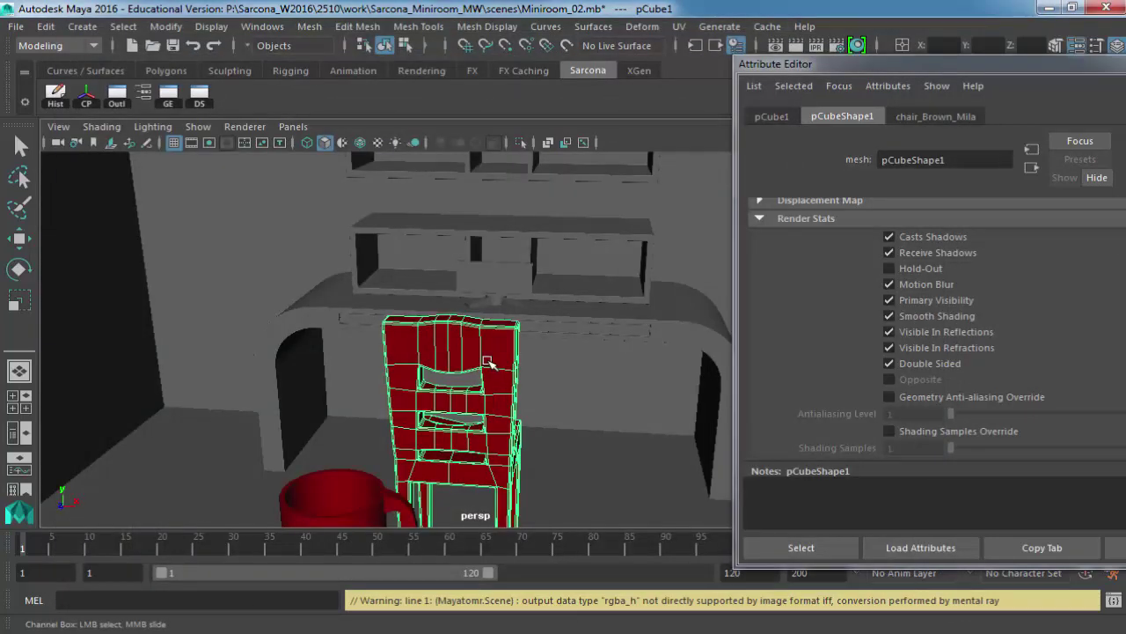
left_click(245, 126)
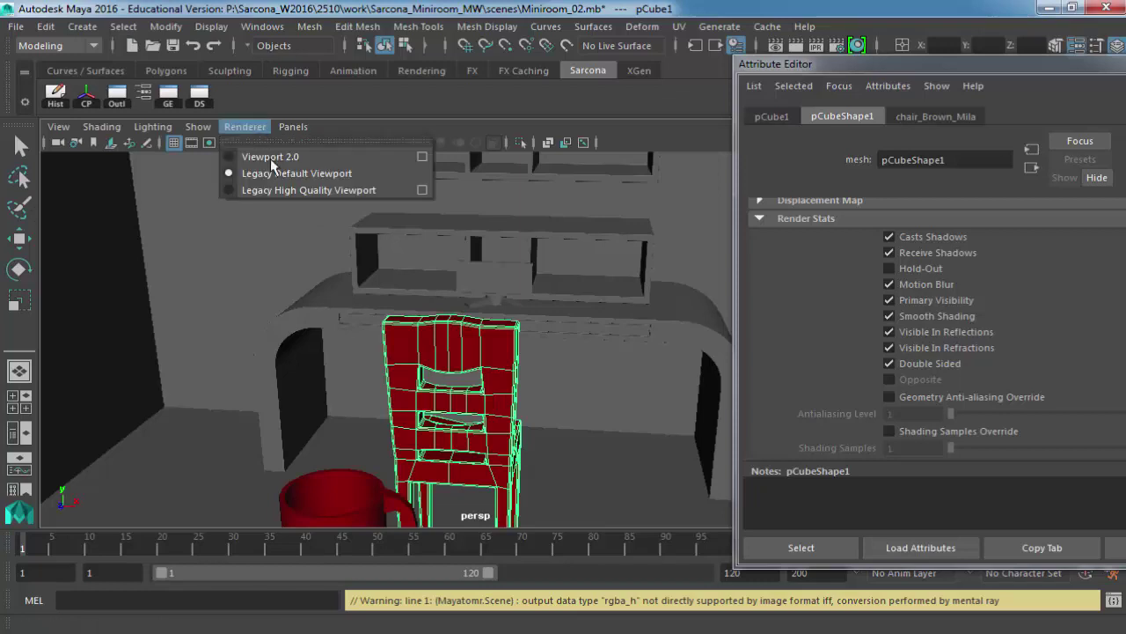
left_click(570, 218)
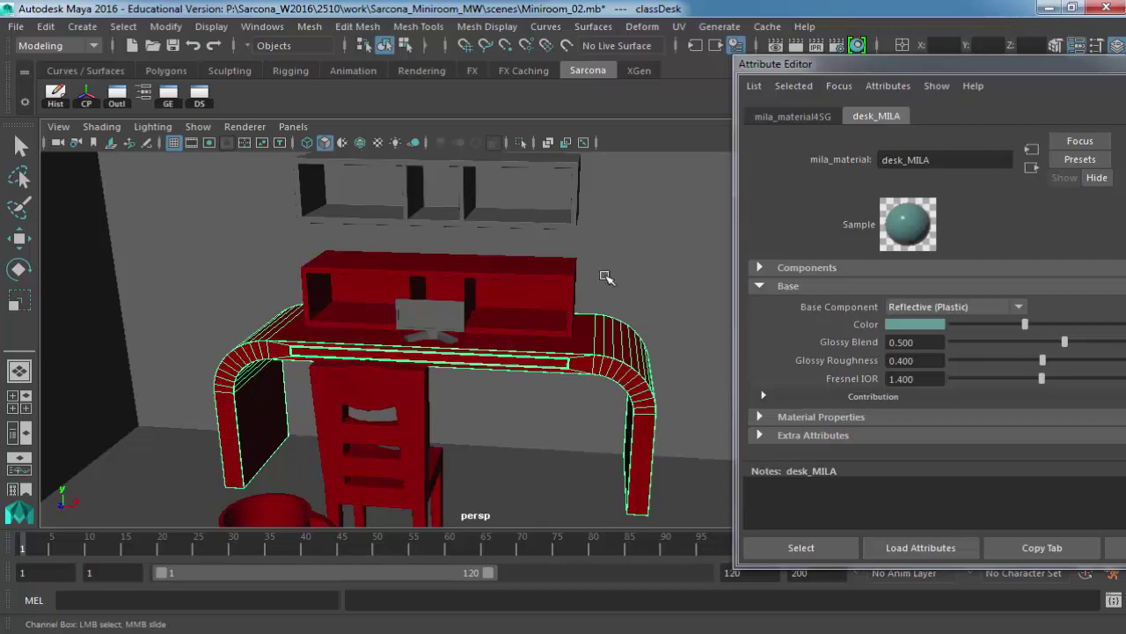
left_click(603, 327)
scroll(548, 243, "up", 3)
left_click_drag(537, 253, 420, 267, "alt")
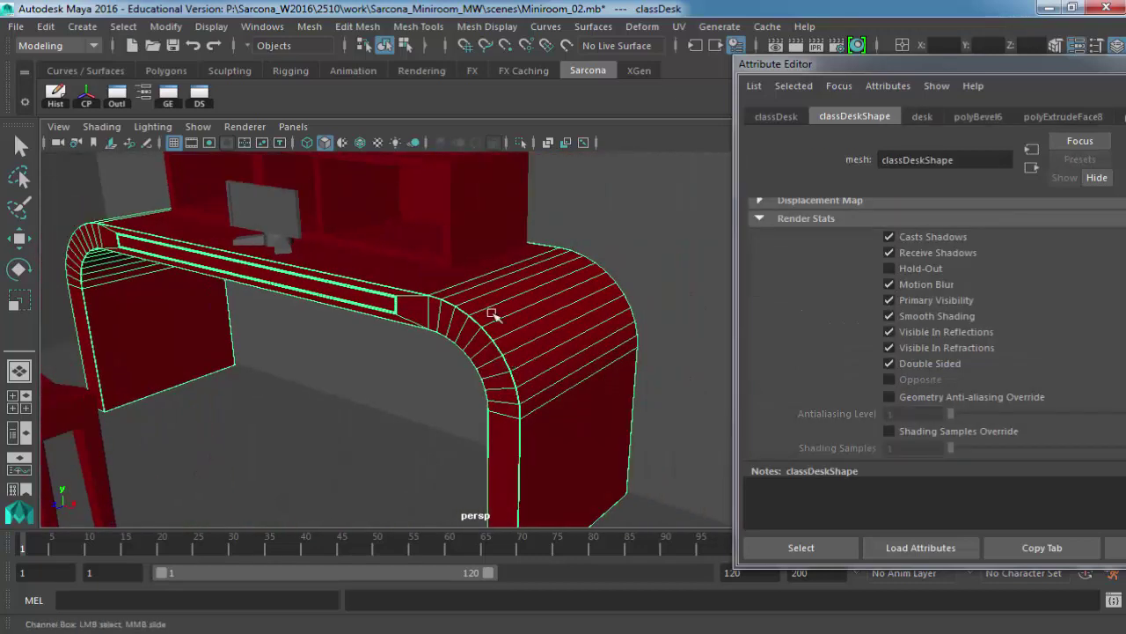
left_click(441, 231)
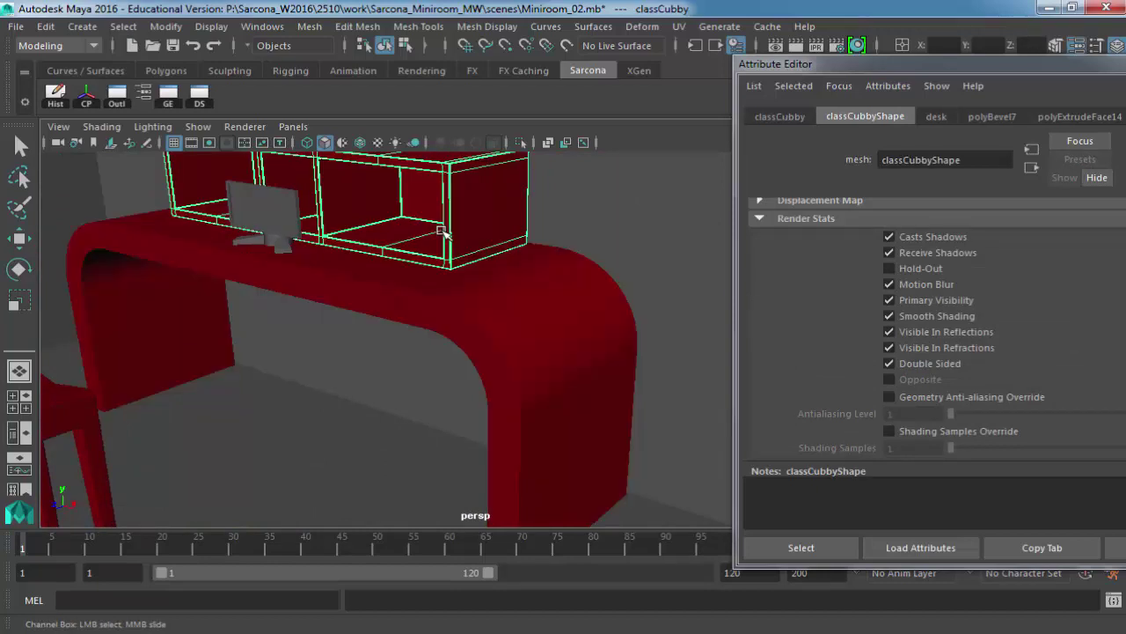
left_click(281, 220)
left_click(258, 243)
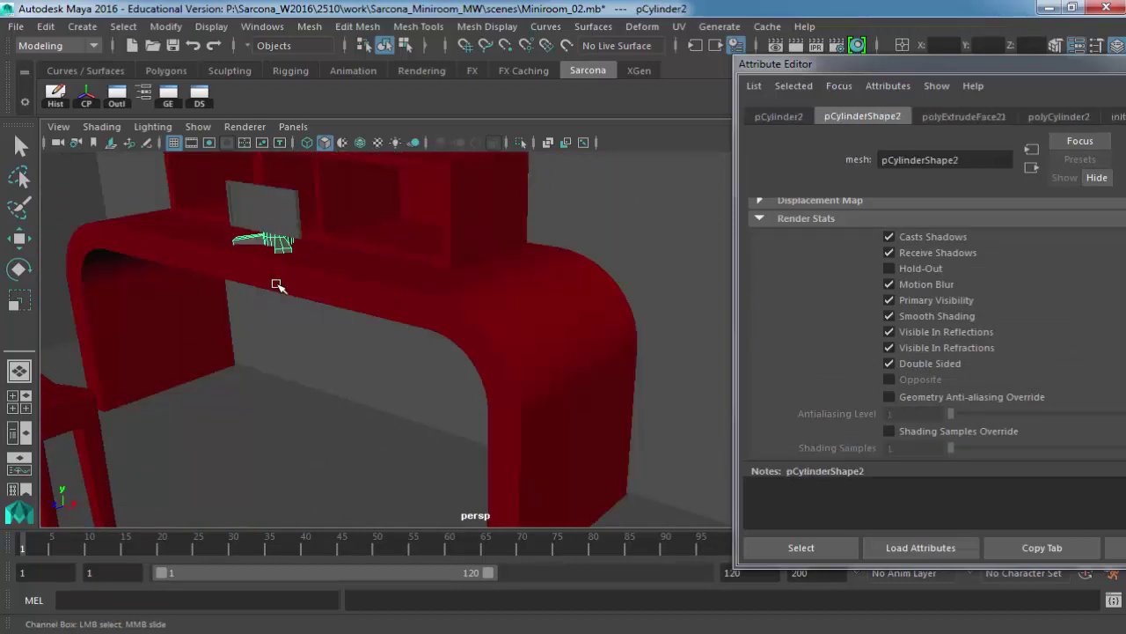
left_click_drag(335, 360, 283, 360, "alt")
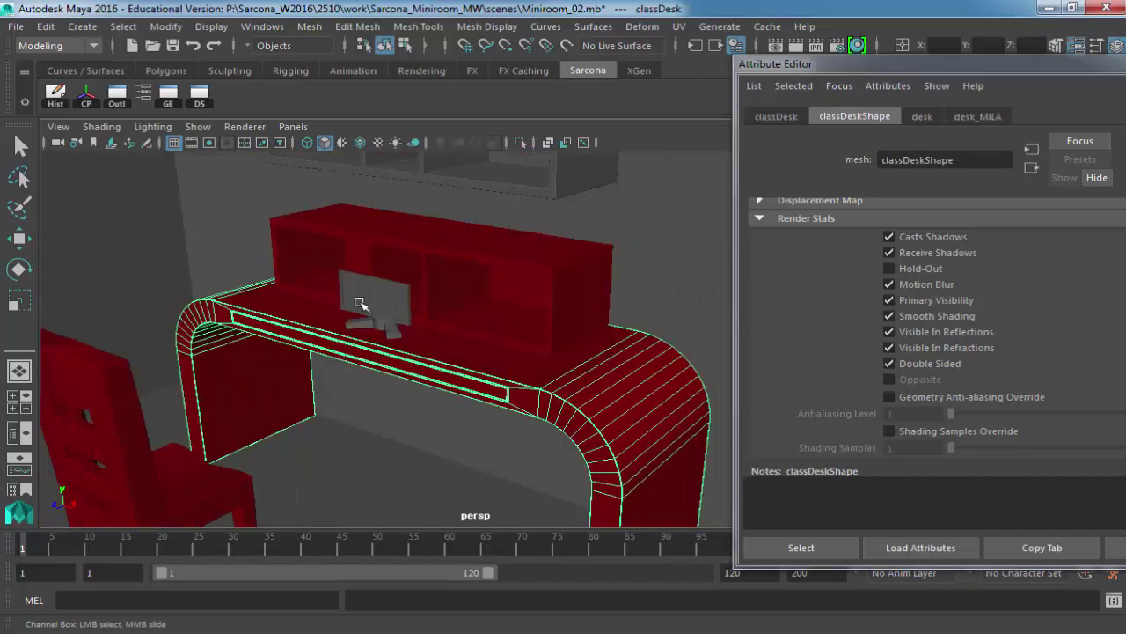
left_click(360, 303)
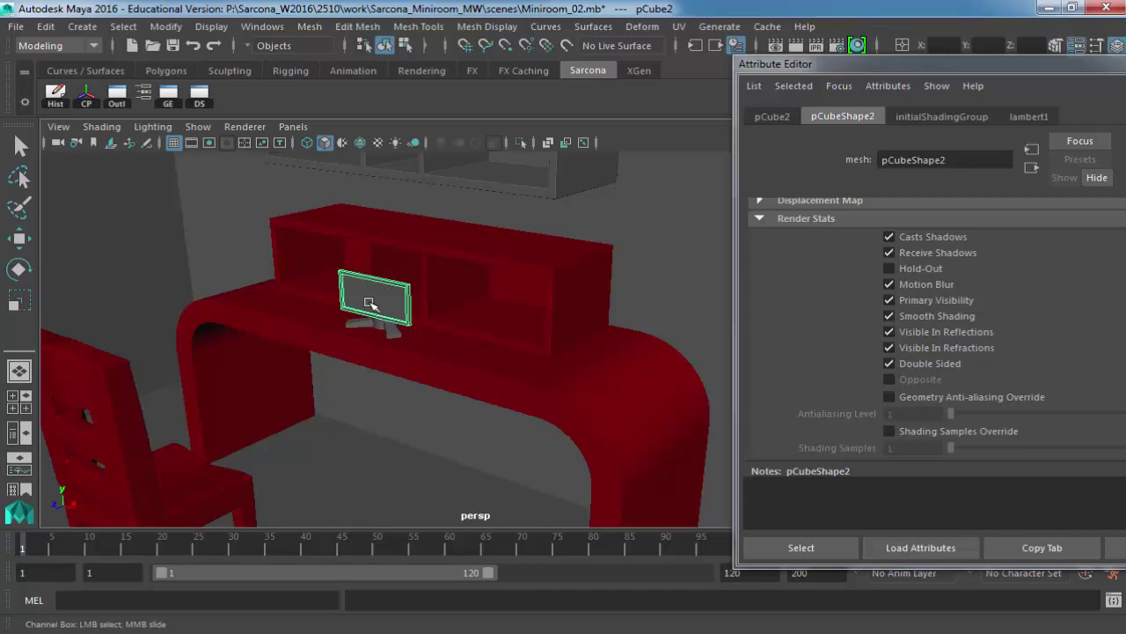
Select the monitor's screen face and assign it a new mental ray mila material.
key("f")
left_click_drag(475, 294, 414, 270, "alt")
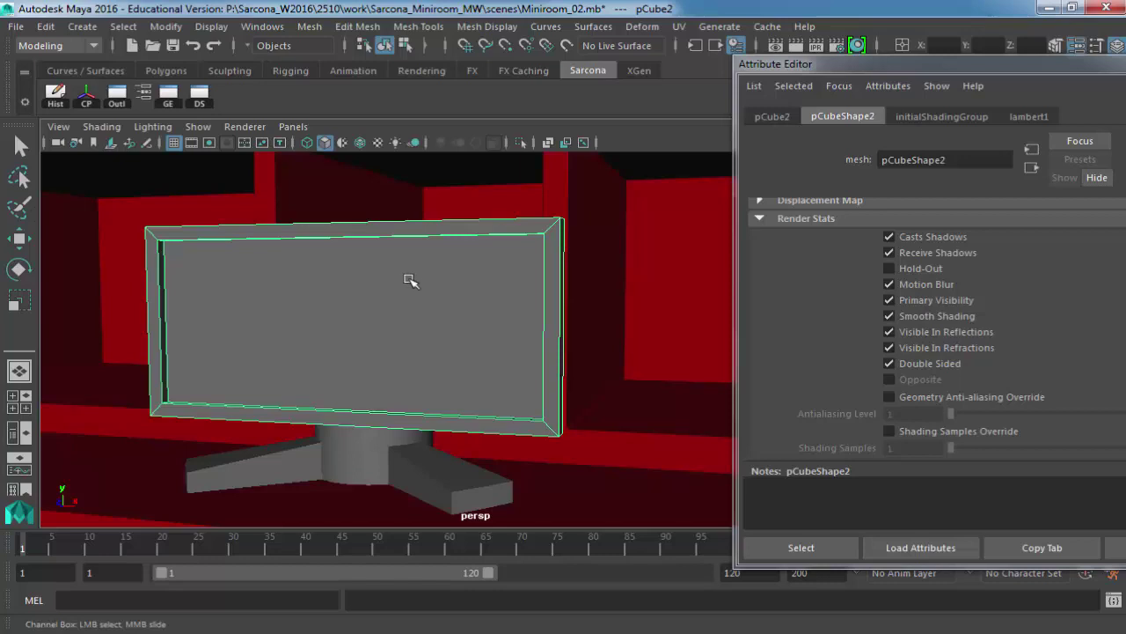
right_click(320, 255)
right_click_drag(323, 253, 326, 208)
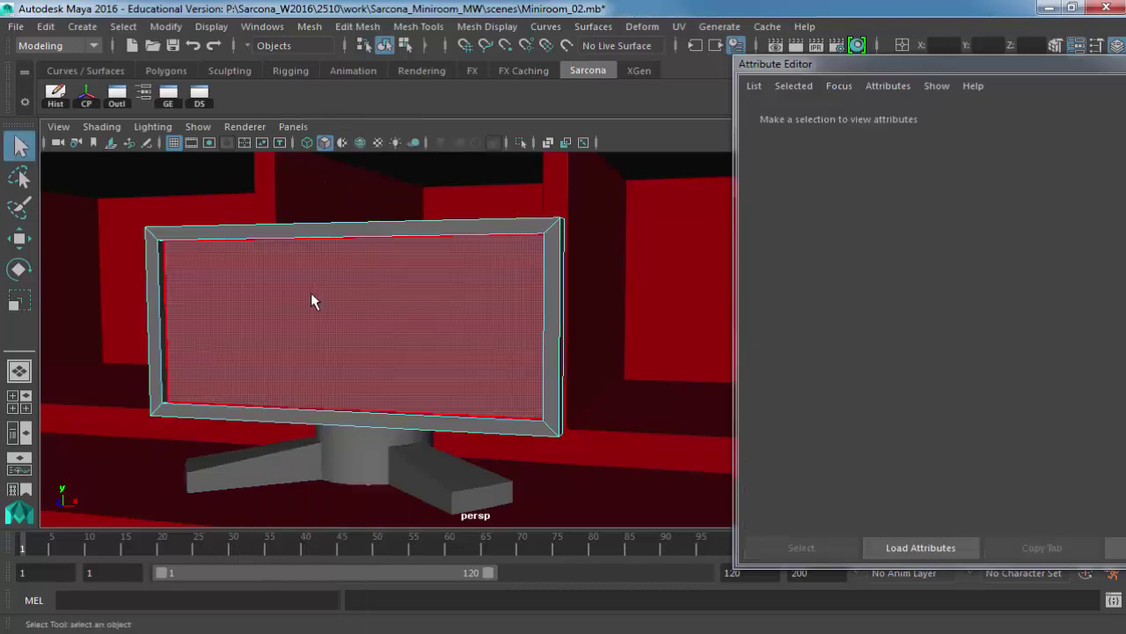
left_click(355, 301)
right_click_drag(356, 299, 383, 584)
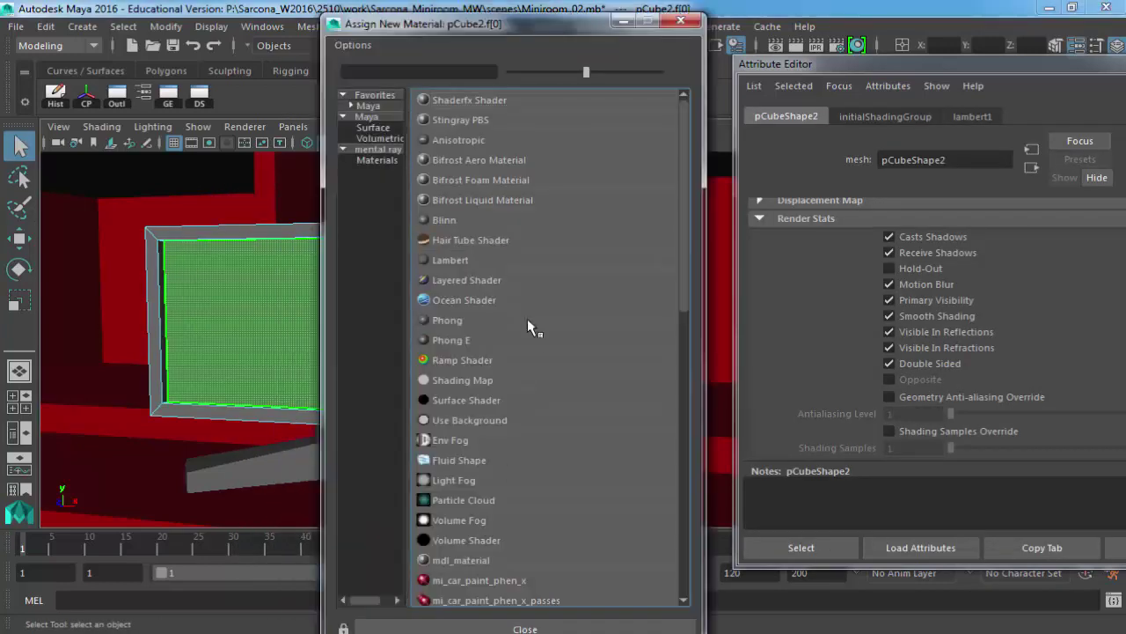
left_click(377, 159)
left_click(457, 299)
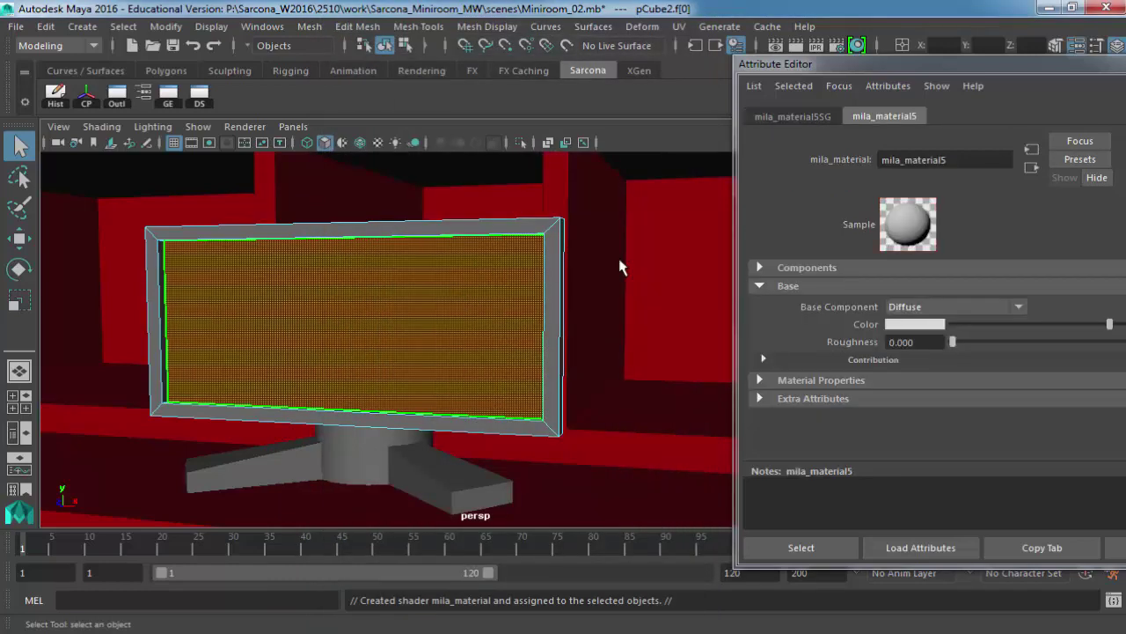
Save the scene and return the viewport to the legacy default display.
left_click_drag(506, 331, 616, 326, "alt")
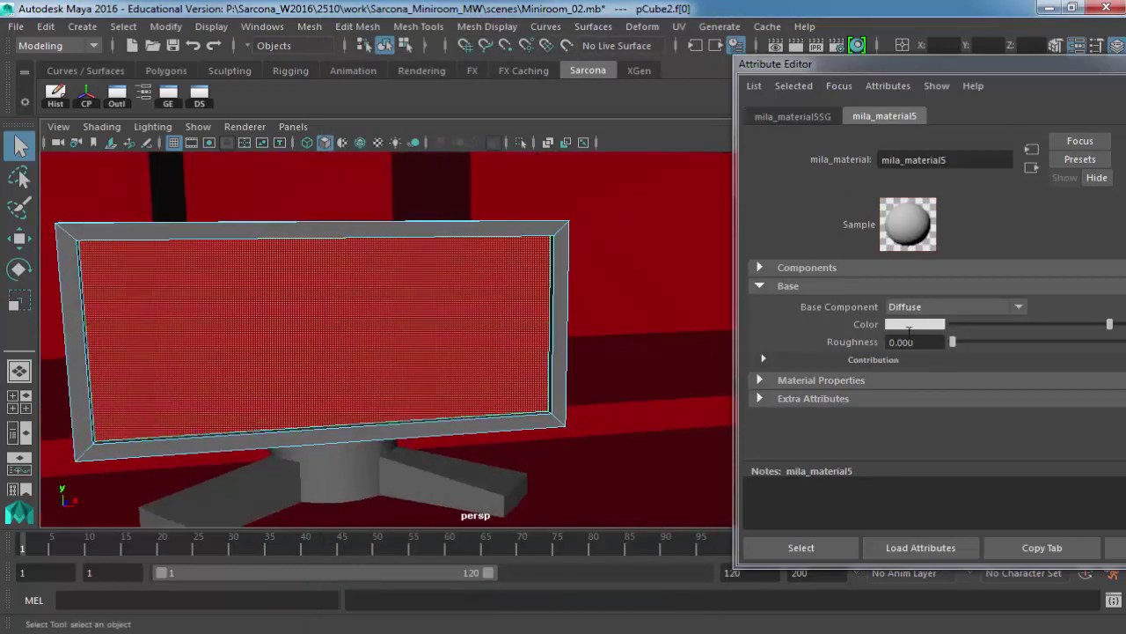
key("ctrl+s")
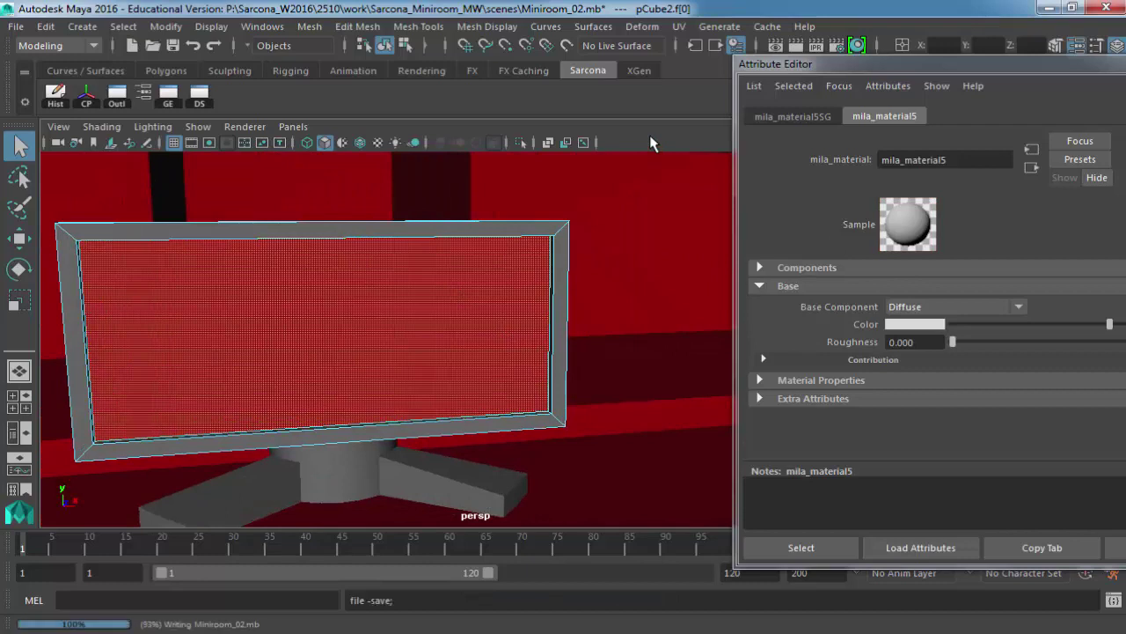
key("space")
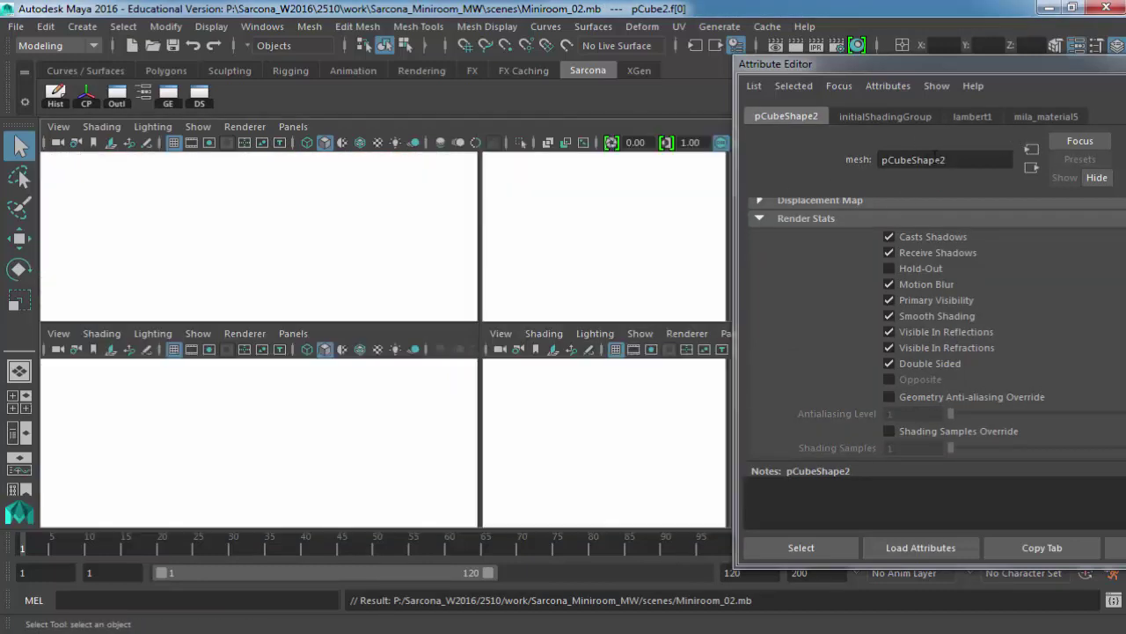
key("space")
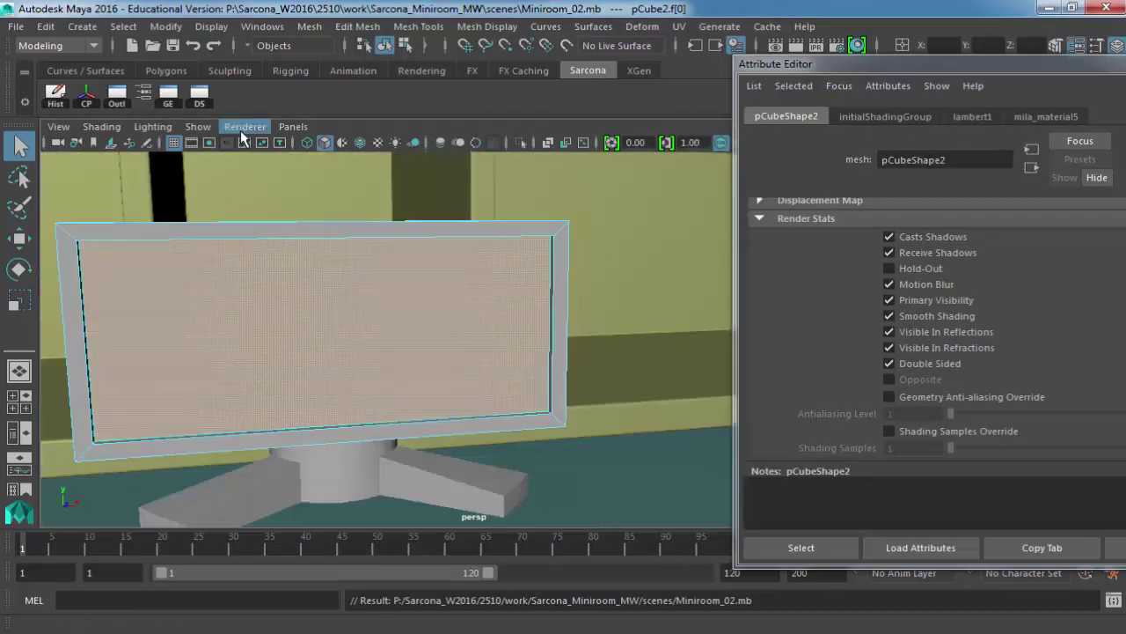
left_click(244, 126)
left_click(255, 170)
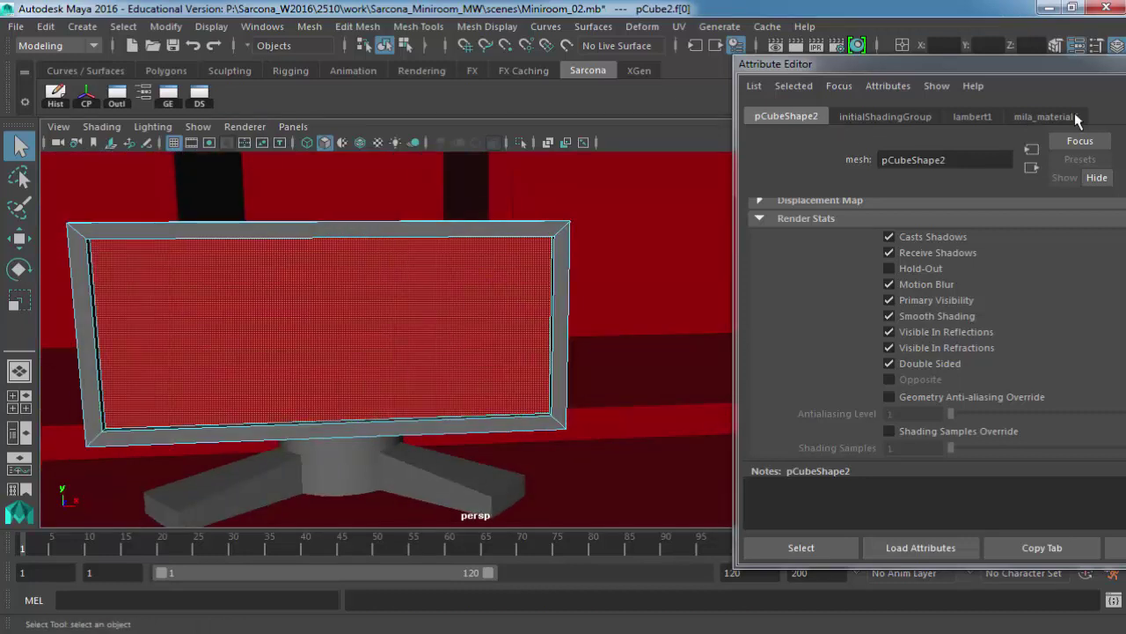
Rename mila_material5 to tvScreen_MILA and drag its base colour down to mid-grey.
left_click(1077, 118)
double_click(957, 160)
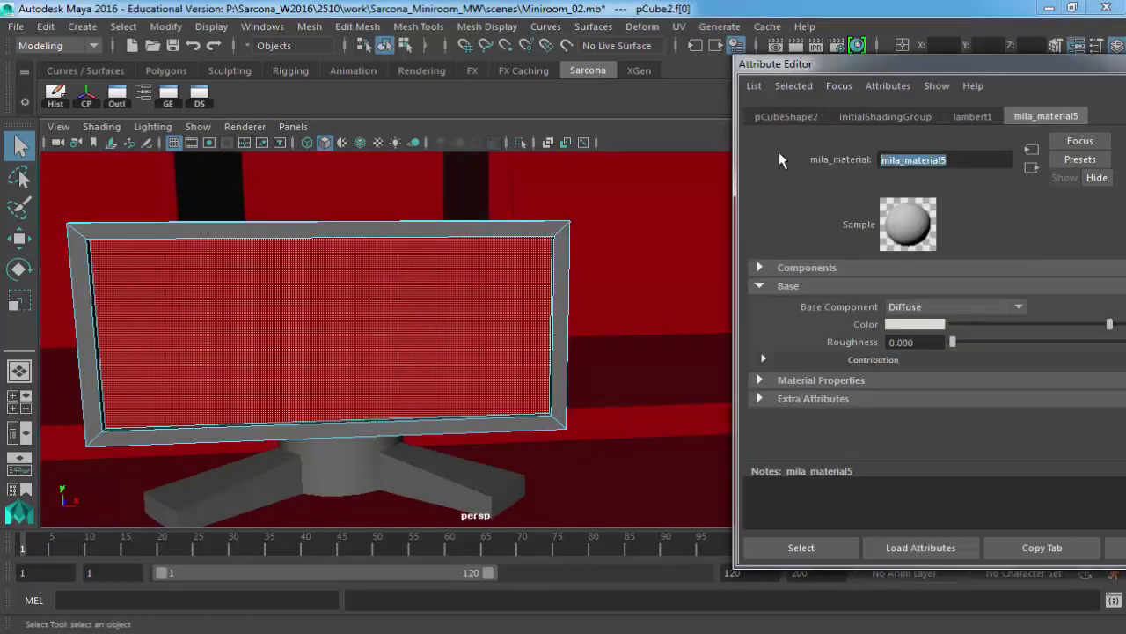
type("tv_S")
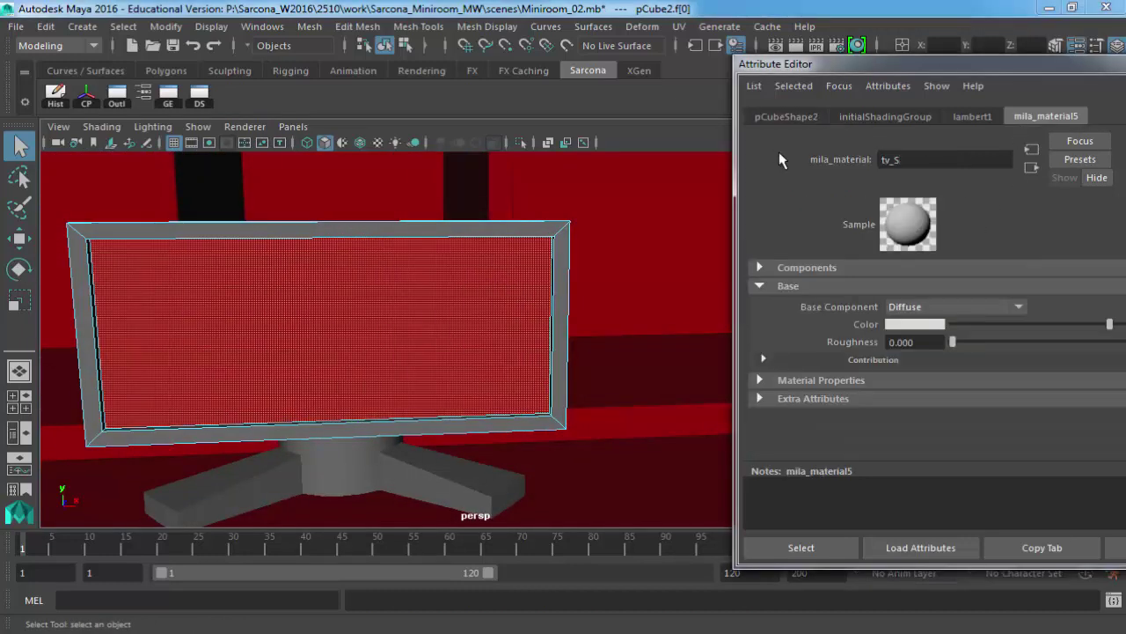
key("BackSpace")
key("BackSpace")
type("Screen_MILA")
key("Return")
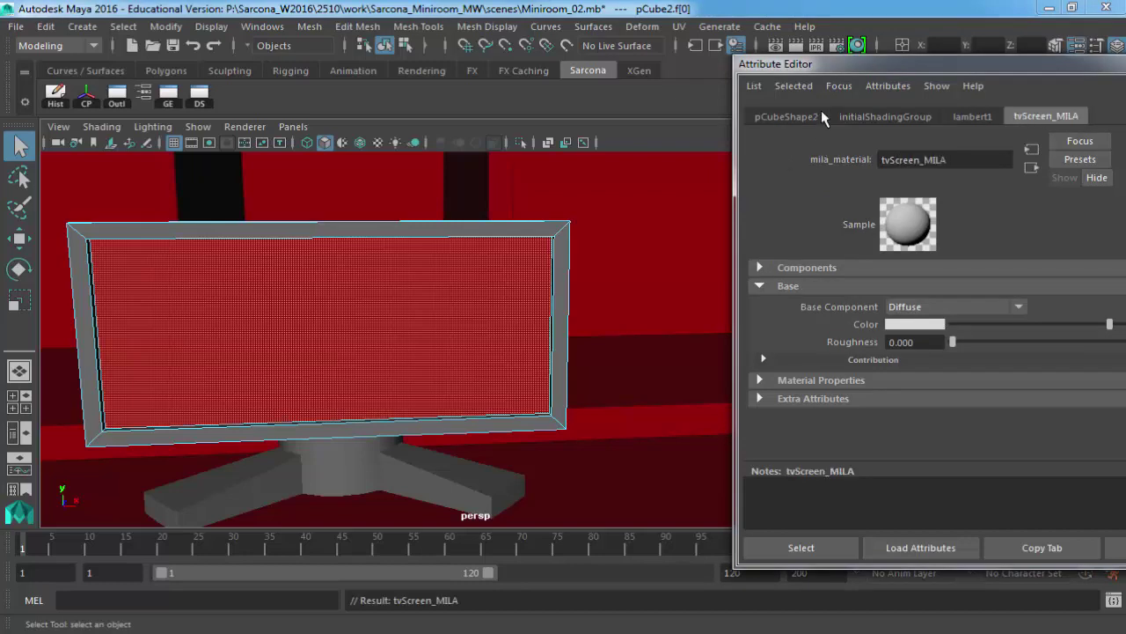
left_click_drag(789, 63, 590, 46)
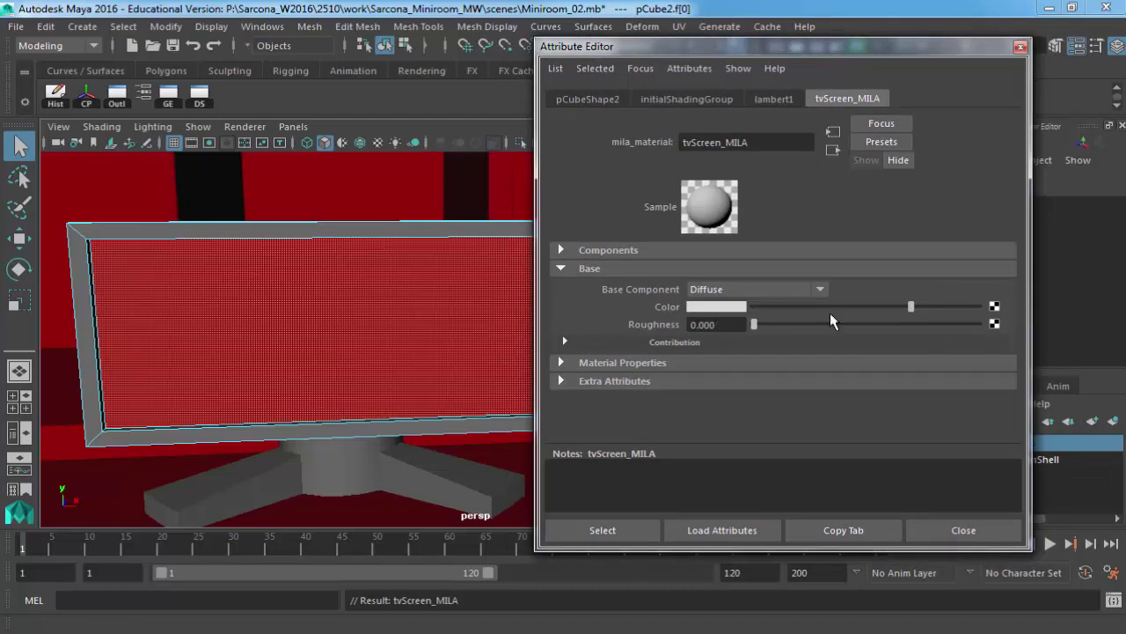
left_click_drag(840, 307, 847, 307)
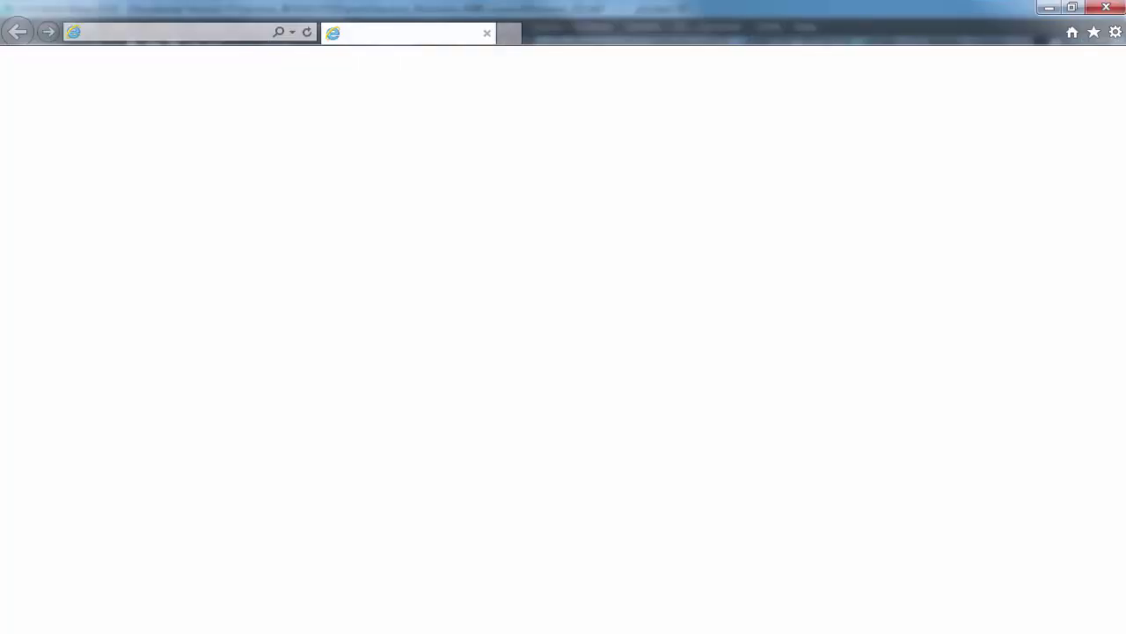
Go to textures.com from the browser's address bar.
type("te")
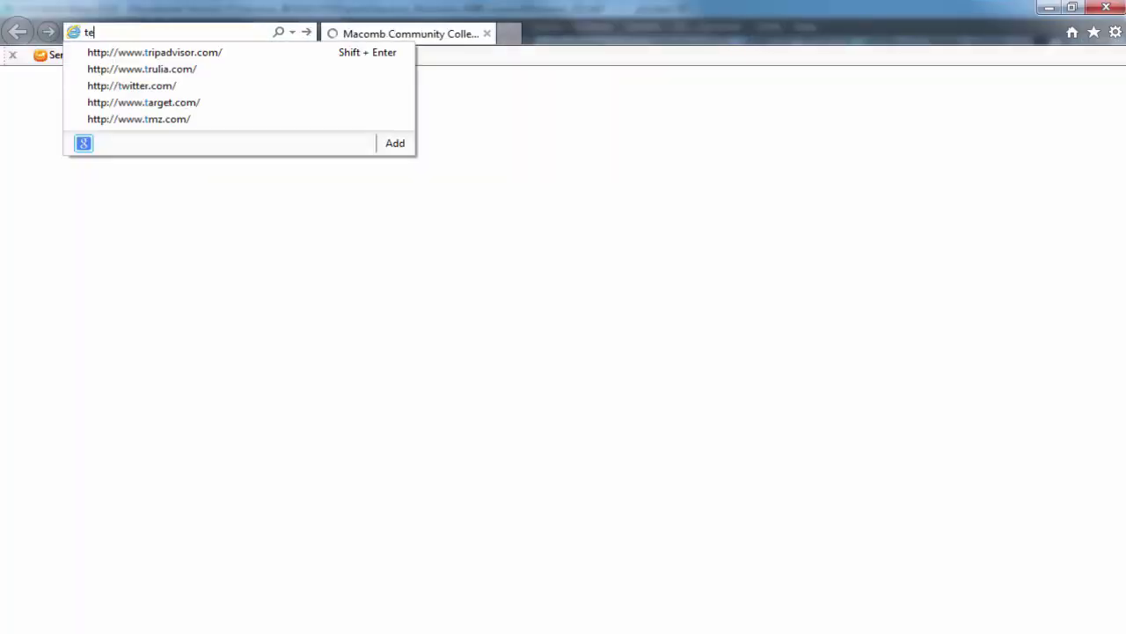
type("xtures.com")
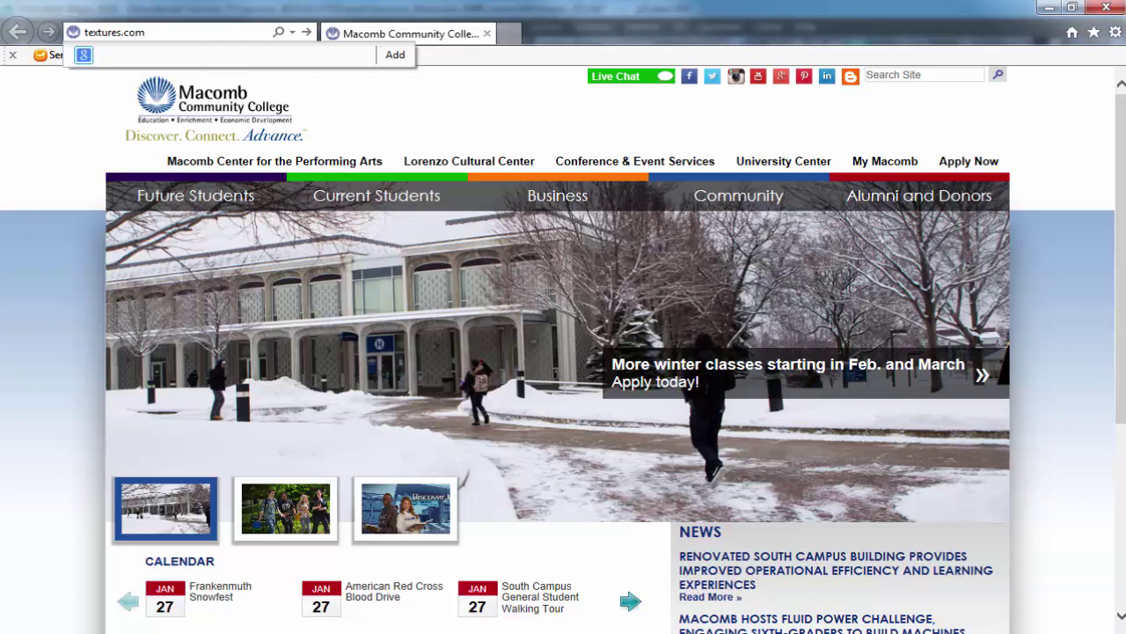
key("Return")
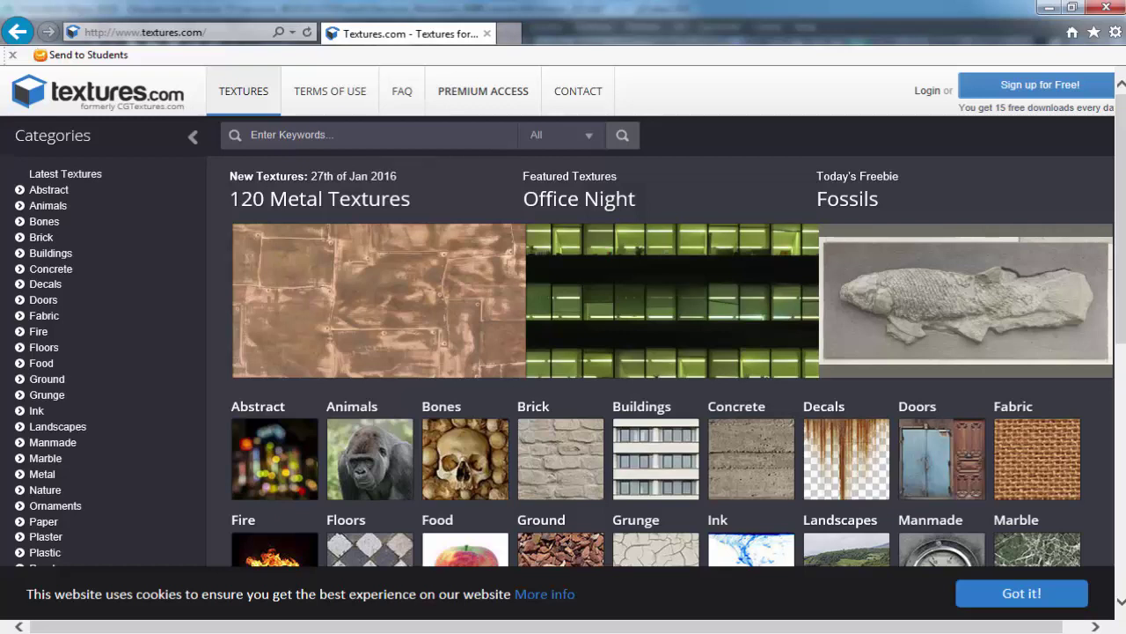
Log in to Textures.com with the account e-mail and password, without remembering the login.
left_click(929, 92)
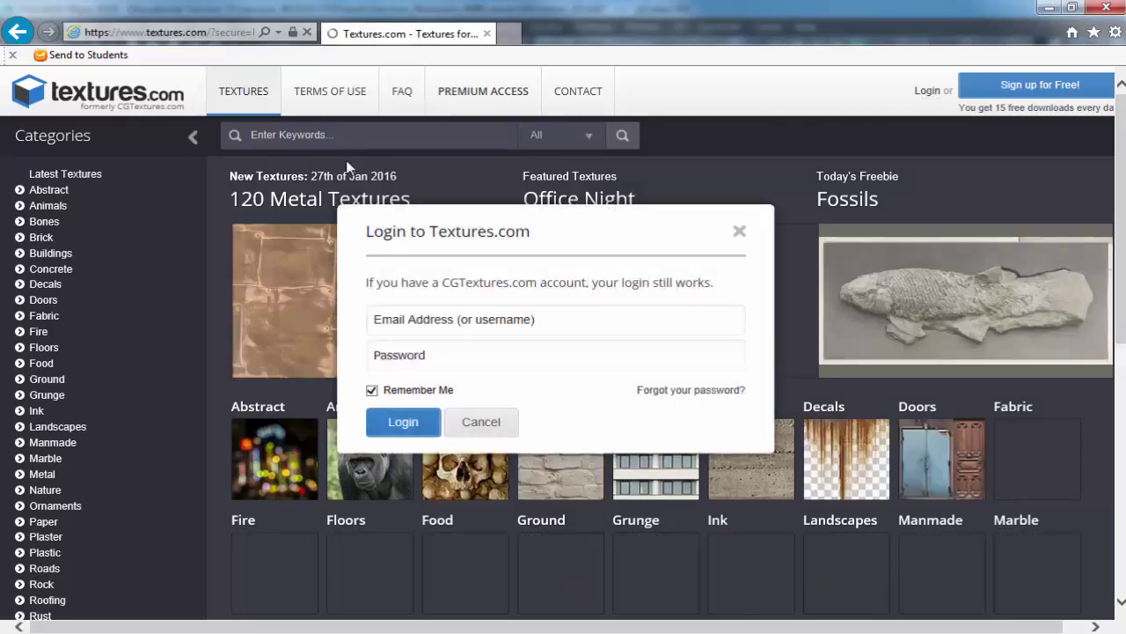
left_click(433, 320)
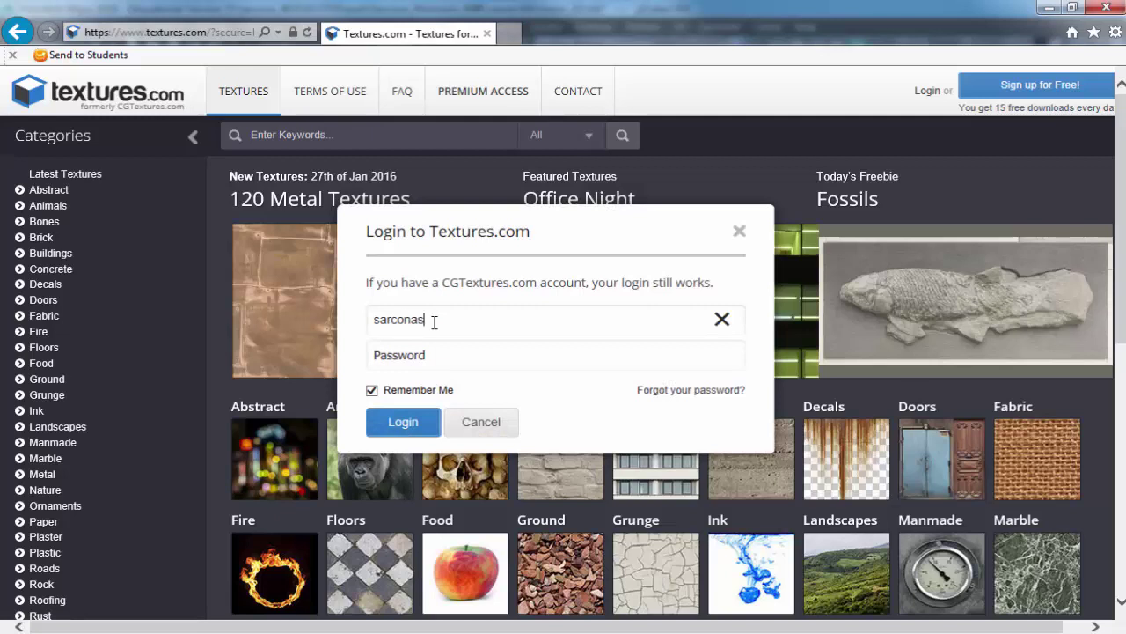
key("Tab")
type("***")
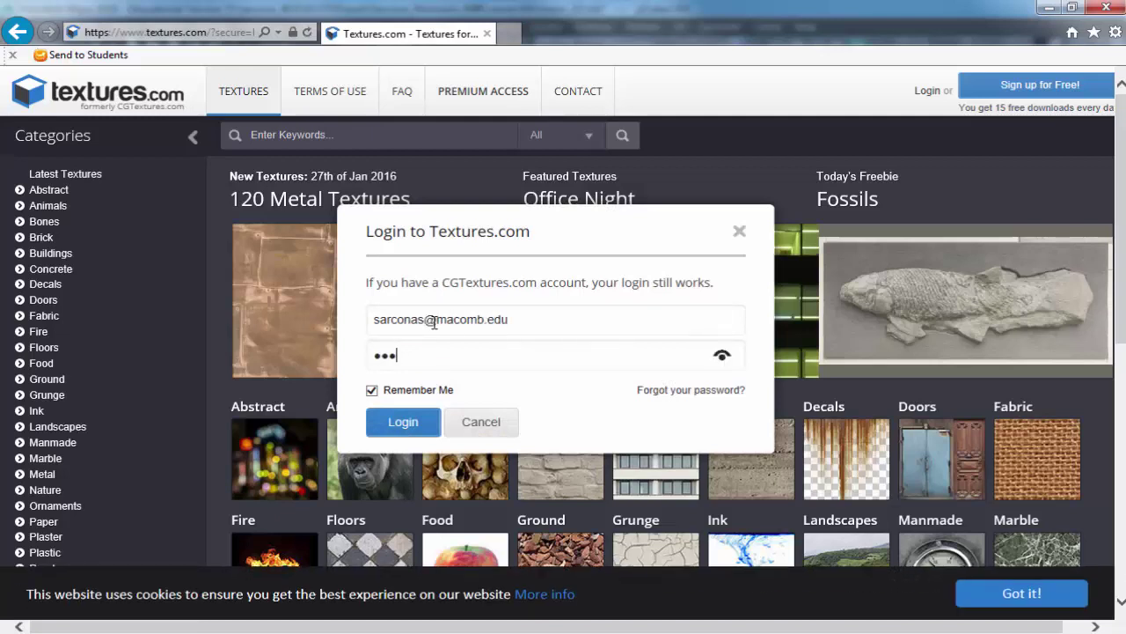
type("***")
key("Tab")
key("space")
key("Return")
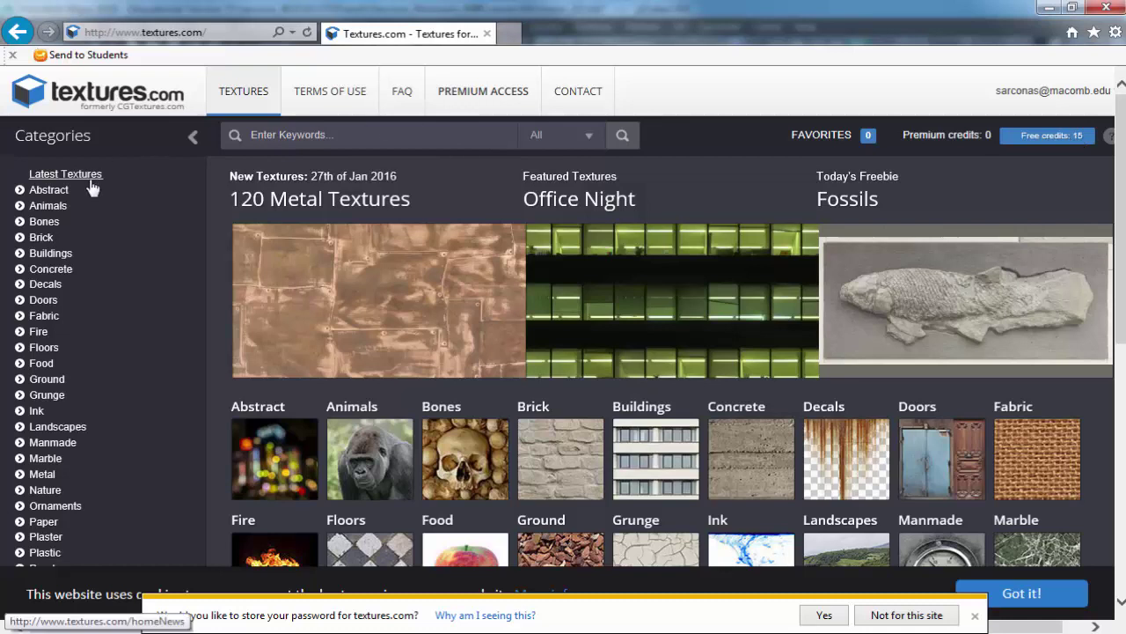
Browse into the Animals › Birds texture category.
left_click(319, 139)
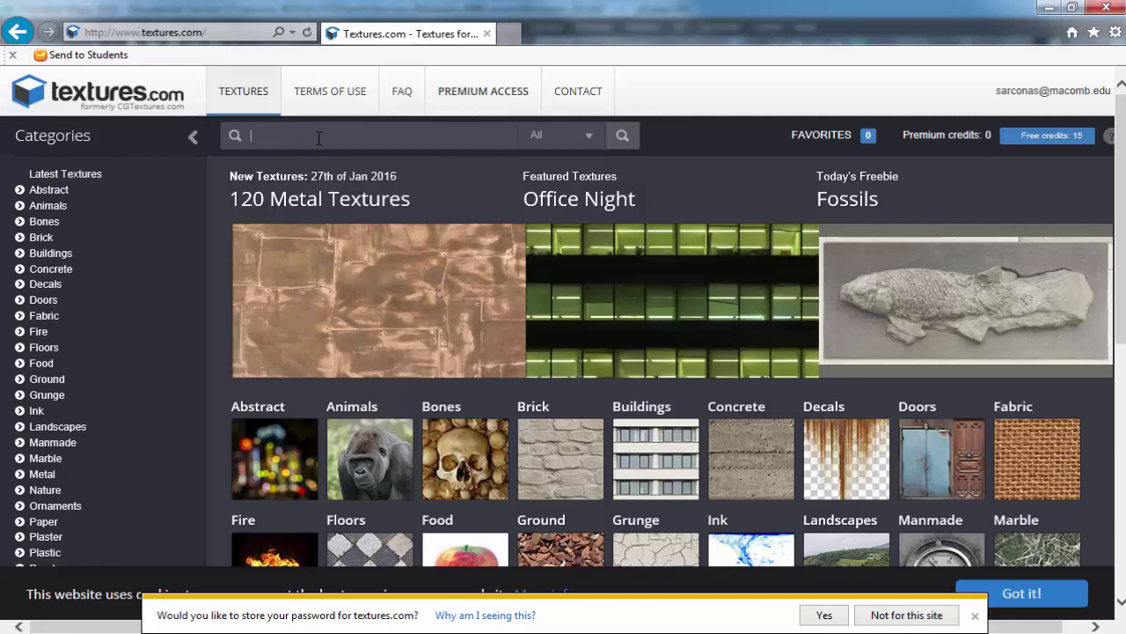
left_click(374, 447)
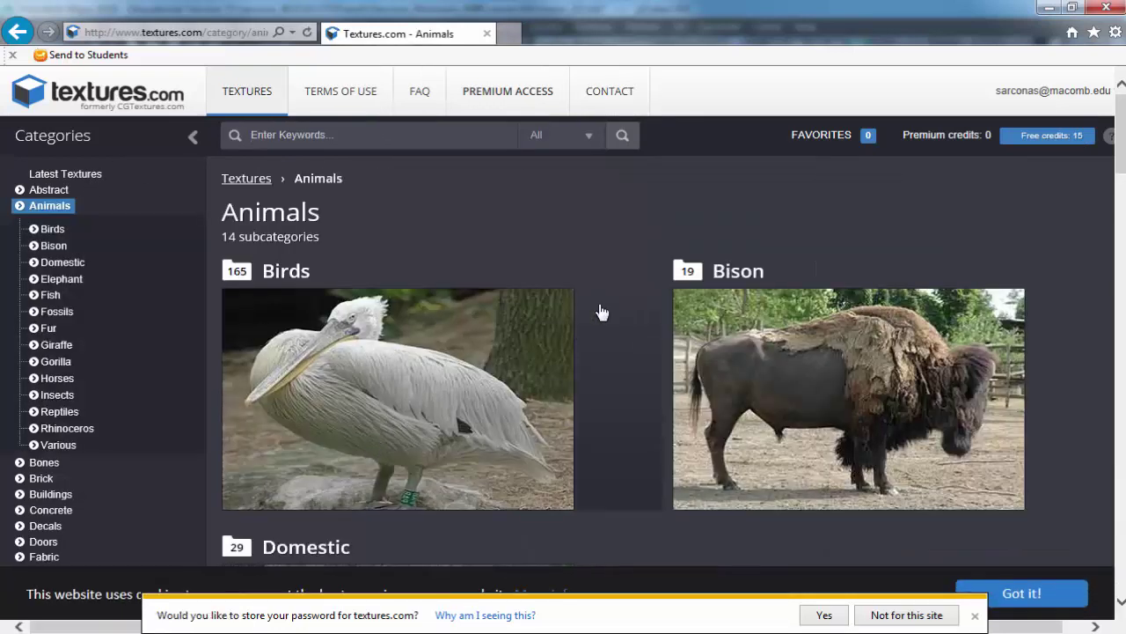
left_click(410, 355)
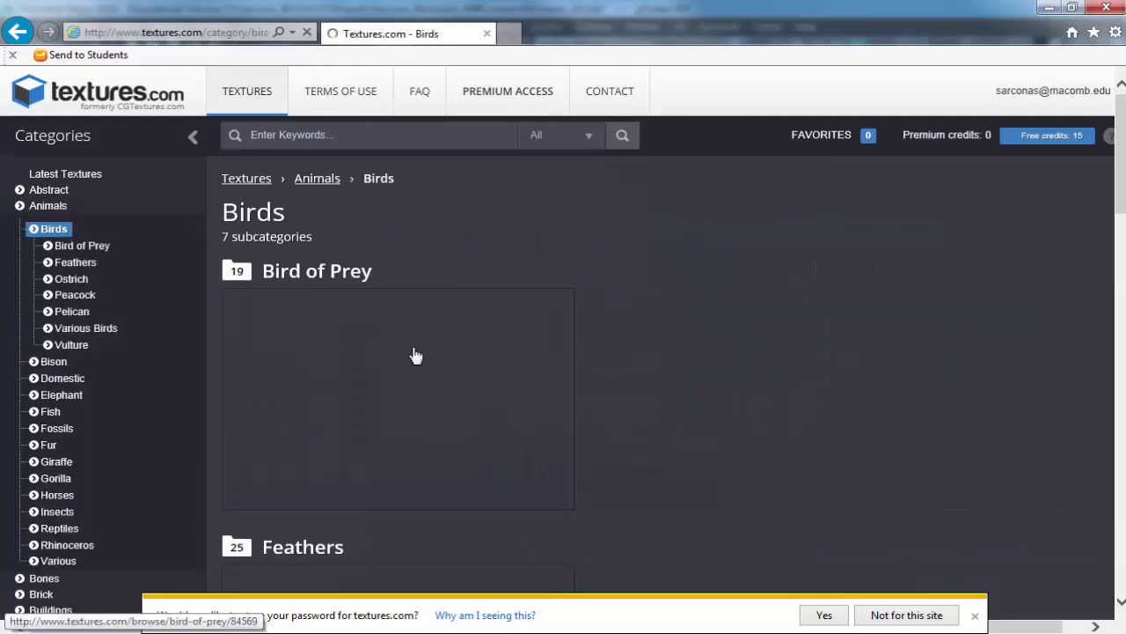
scroll(425, 356, "down", 2)
scroll(427, 356, "down", 15)
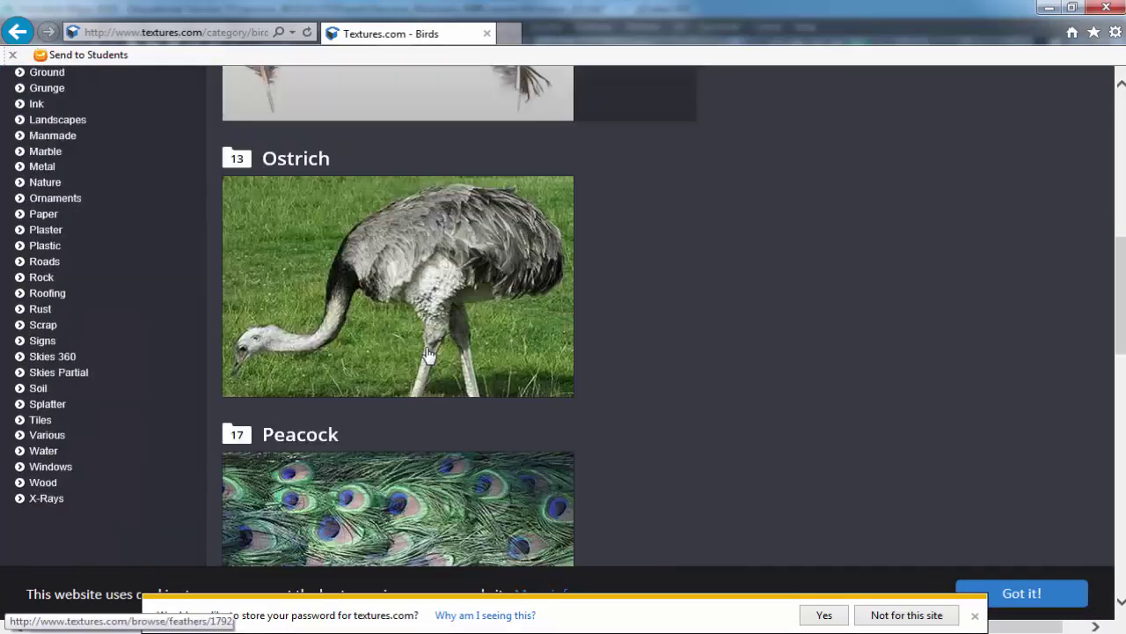
scroll(429, 355, "down", 2)
scroll(410, 355, "up", 3)
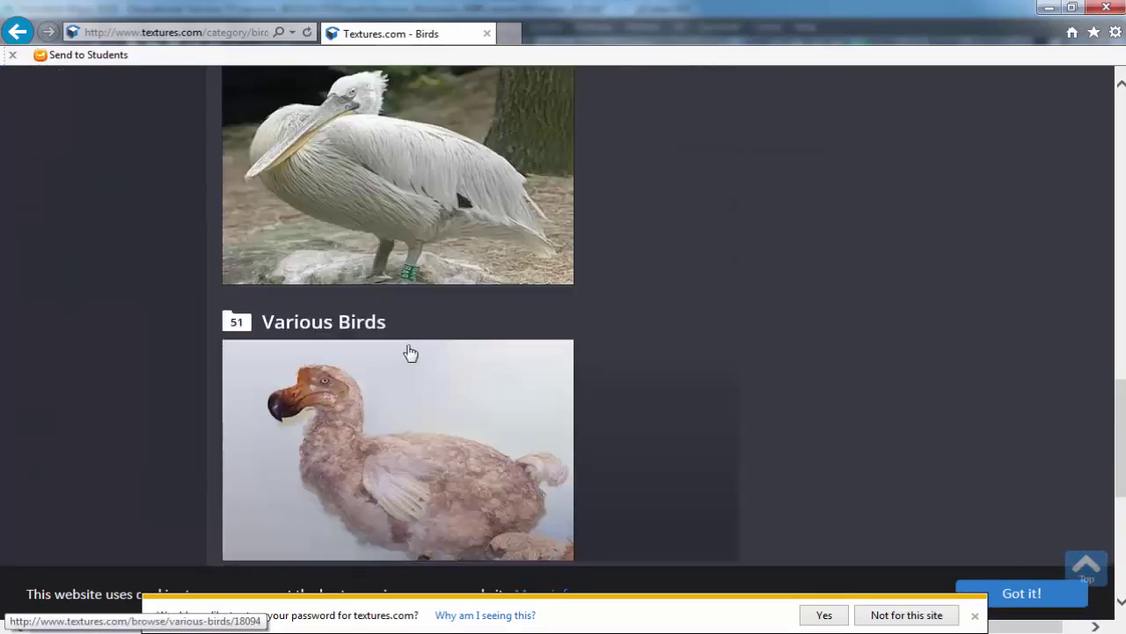
Open Various Birds and then the BirdsVarious0002 dodo texture set.
left_click(420, 350)
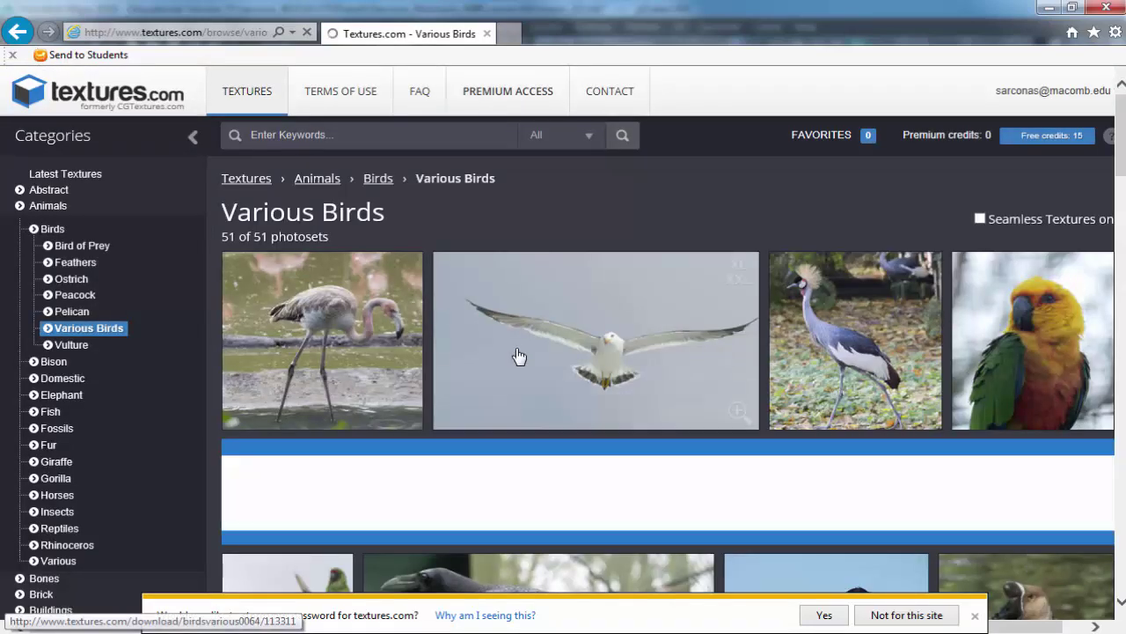
scroll(520, 355, "down", 4)
scroll(519, 355, "down", 4)
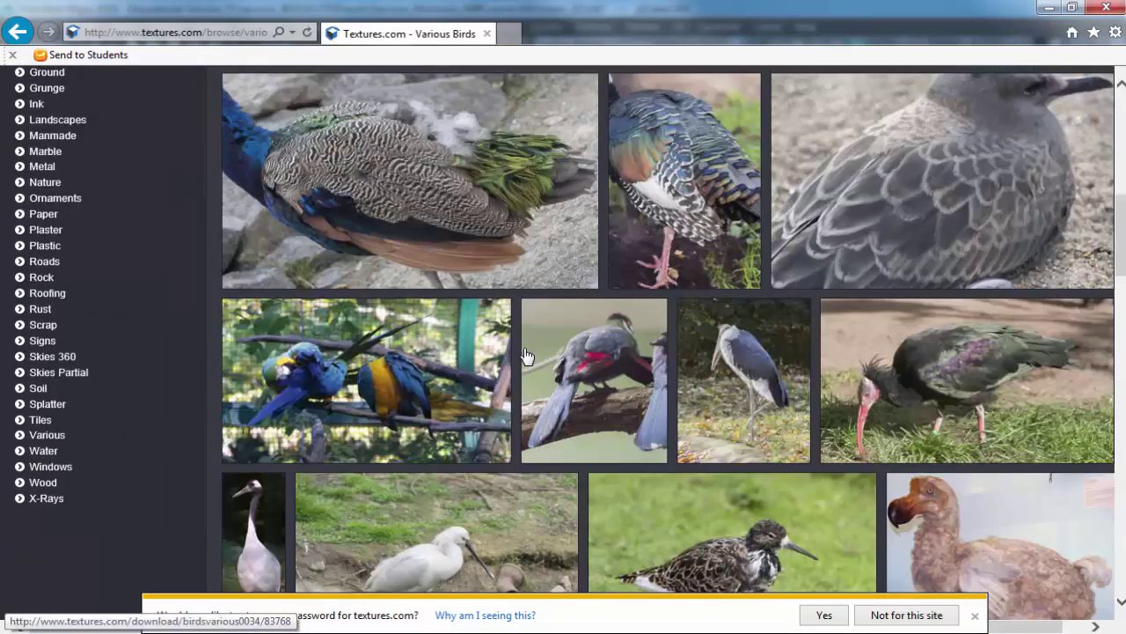
scroll(524, 355, "down", 8)
scroll(523, 355, "down", 4)
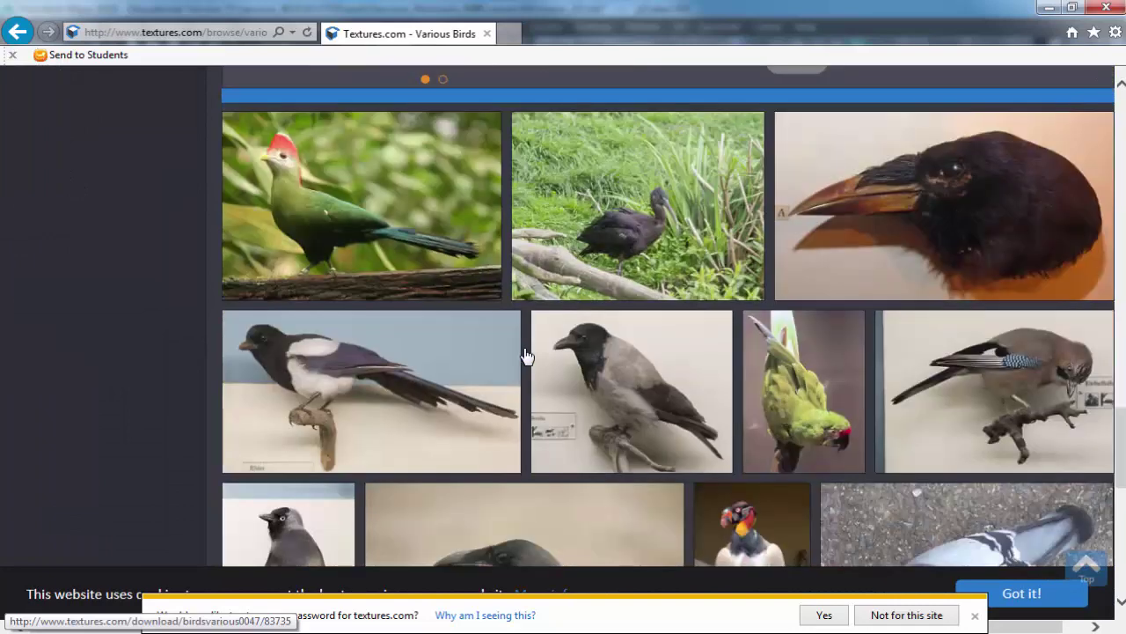
scroll(523, 355, "up", 5)
scroll(524, 355, "down", 8)
scroll(525, 356, "up", 4)
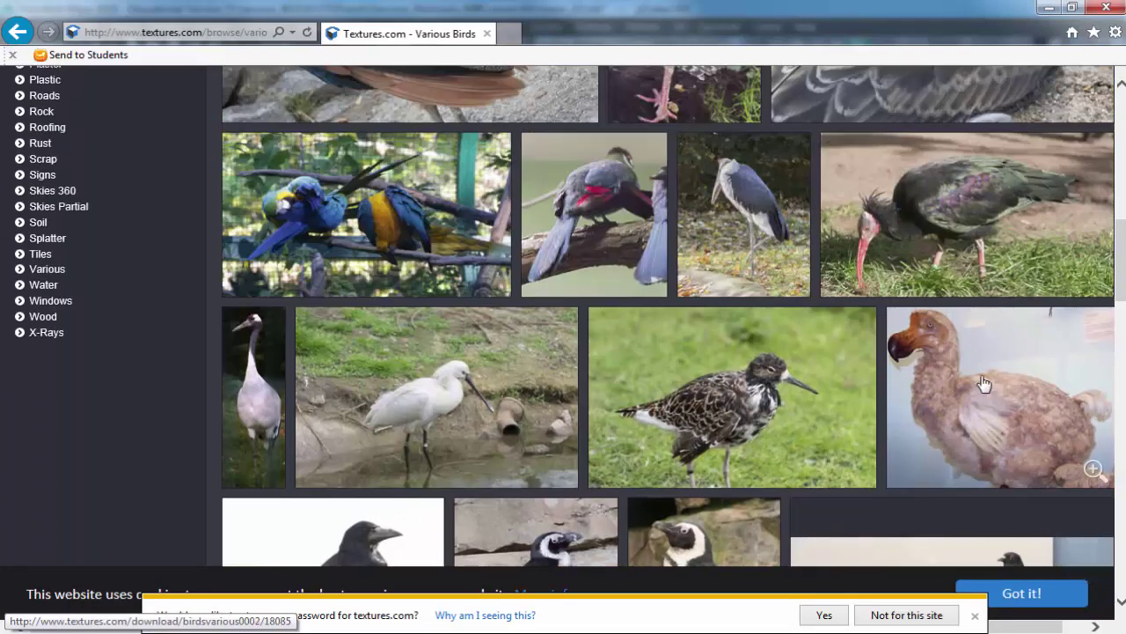
left_click(984, 384)
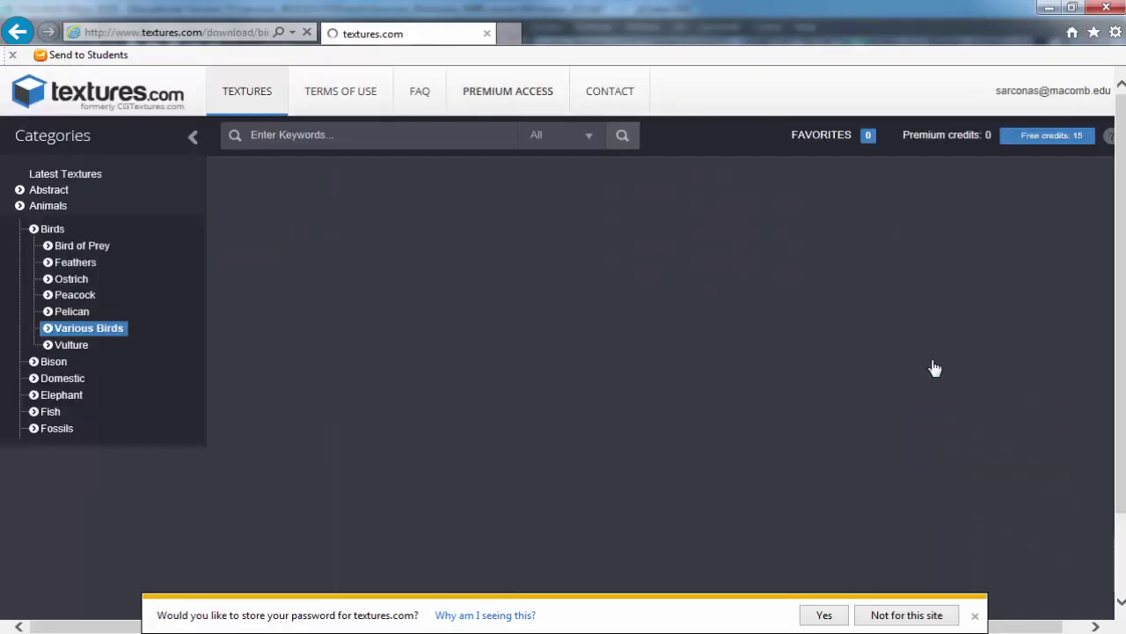
scroll(728, 306, "down", 1)
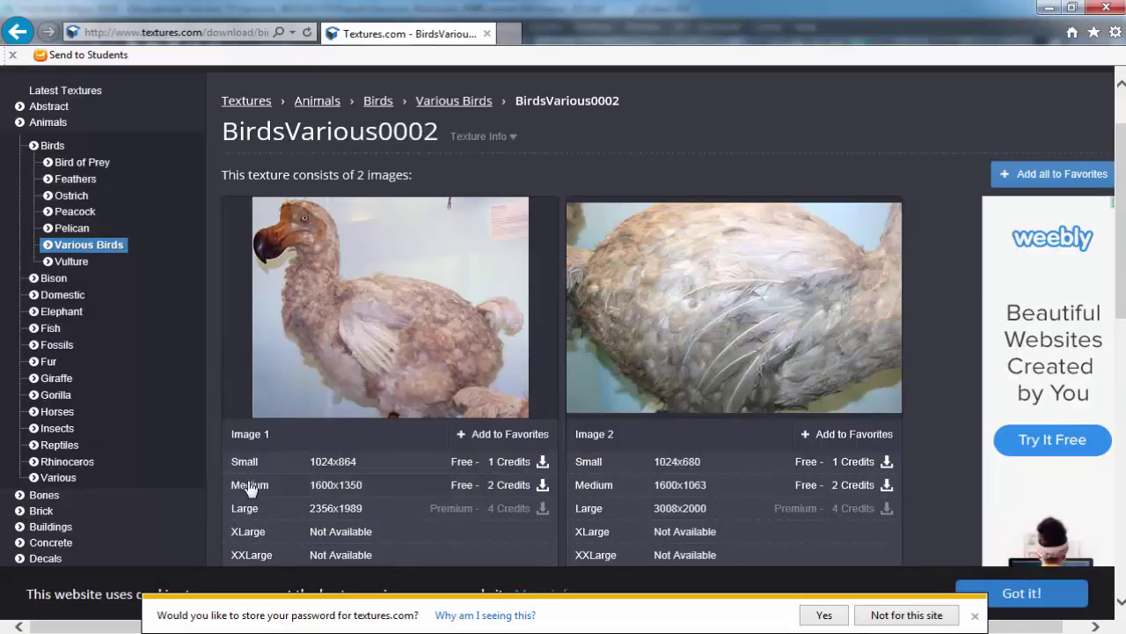
Download and save the Small 1024x864 Image 1 dodo file, then view the downloads list.
mouse_move(249, 489)
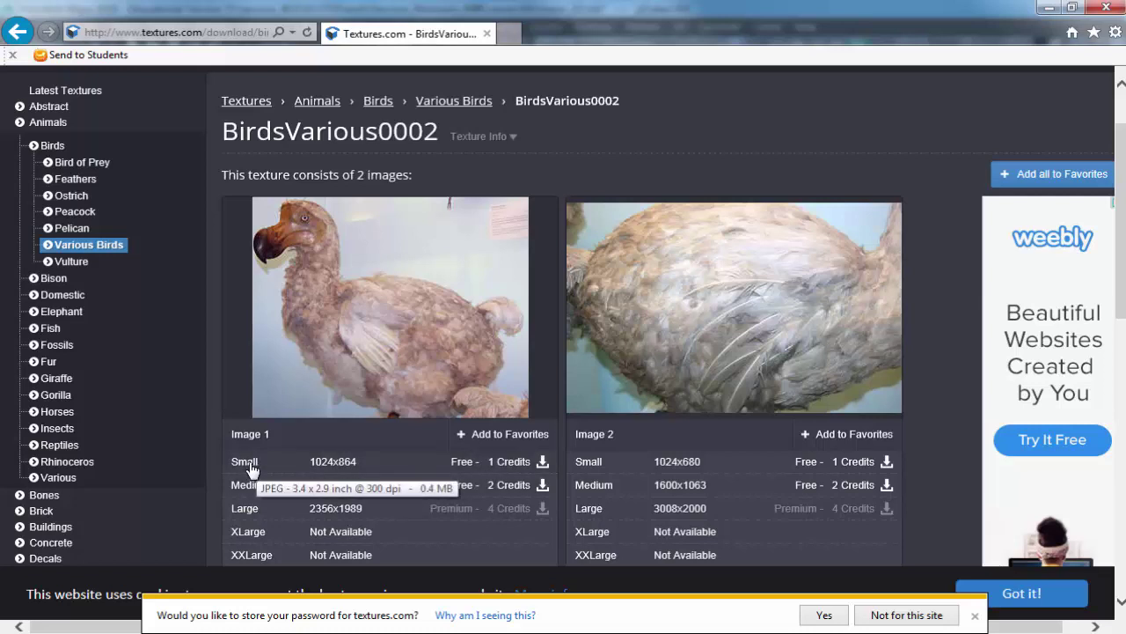
left_click(251, 469)
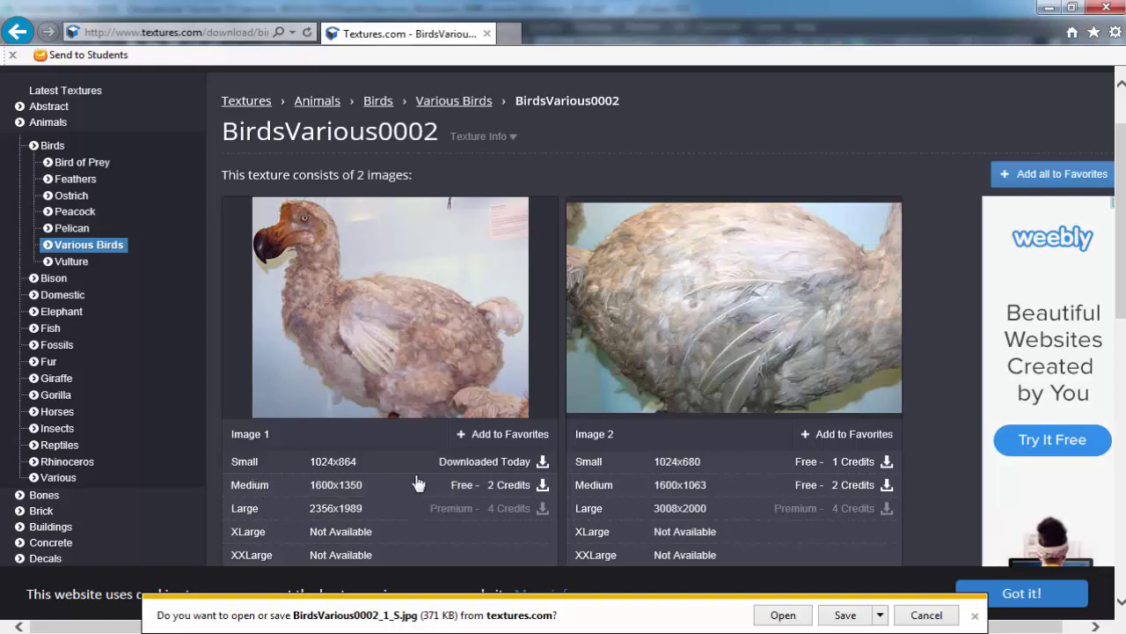
left_click(843, 614)
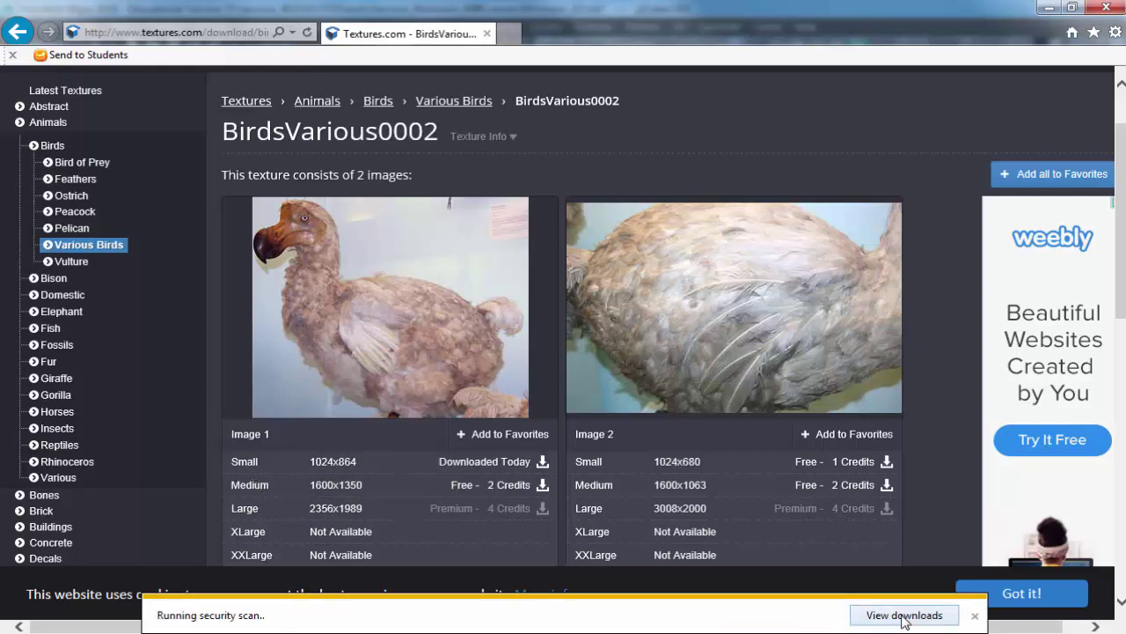
left_click(903, 615)
Show BirdsVarious0002_1_S.jpg in the Downloads folder and cut it.
right_click(435, 213)
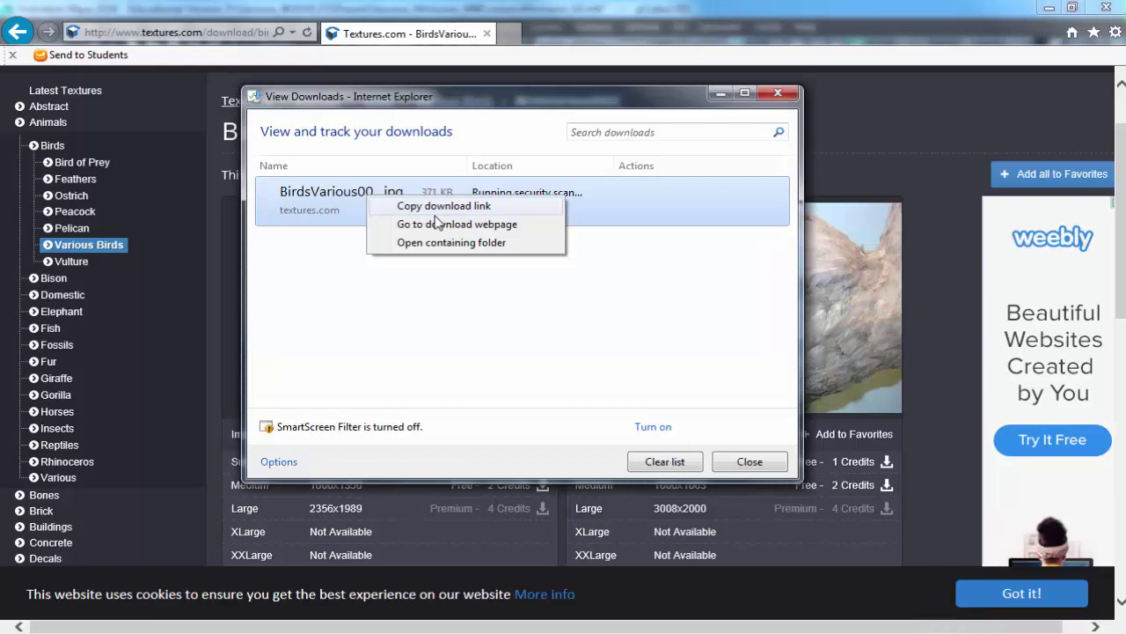
left_click(424, 245)
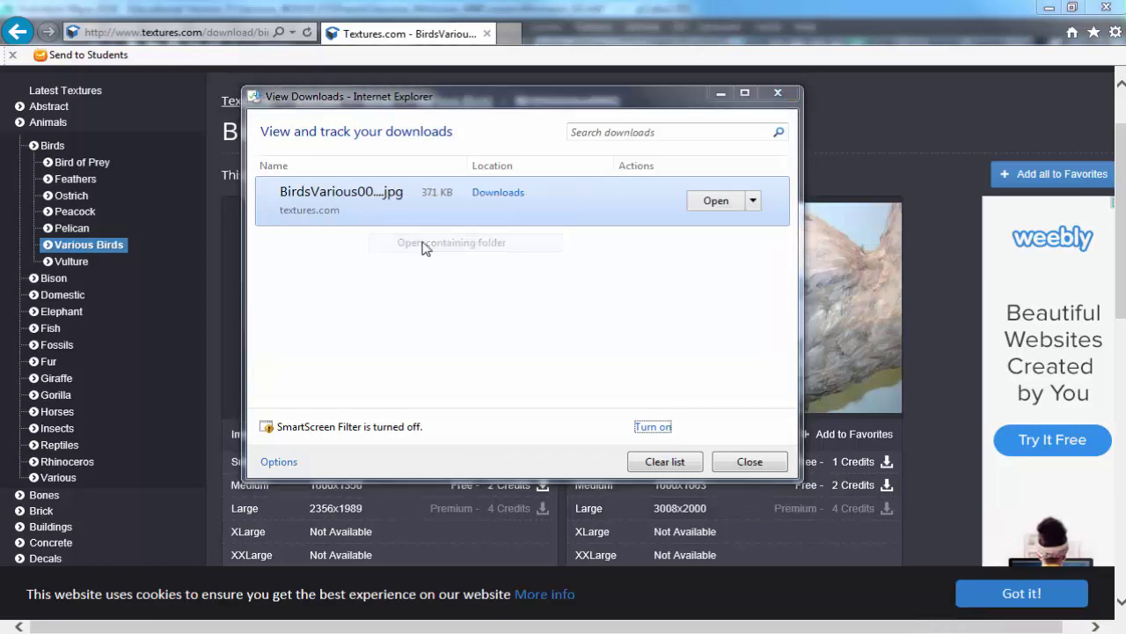
right_click(503, 232)
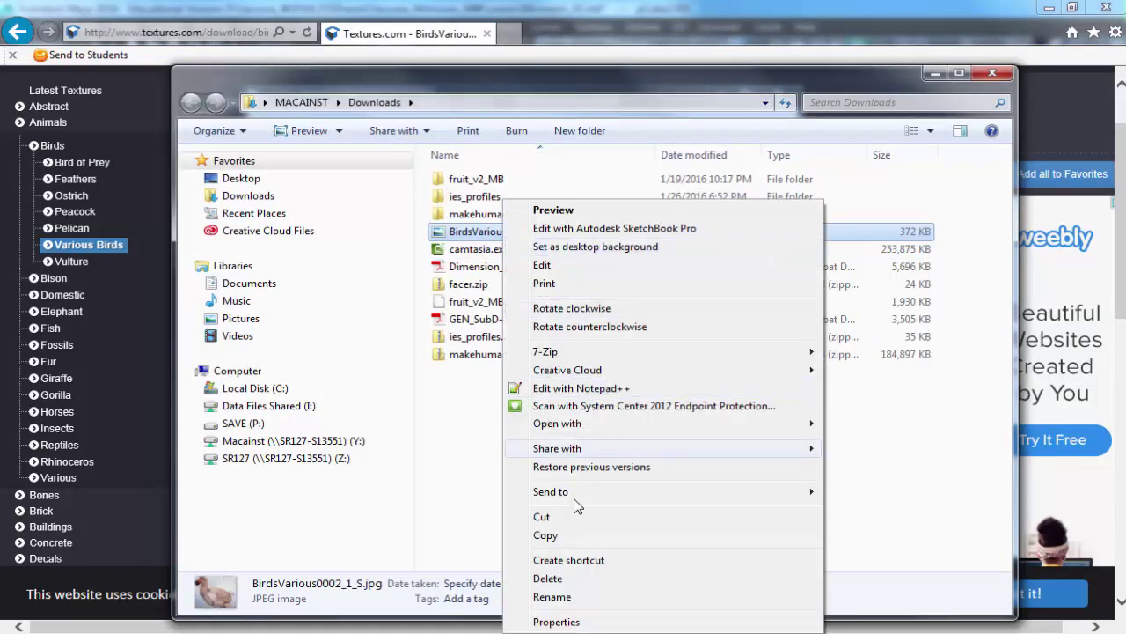
left_click(554, 516)
left_click(243, 424)
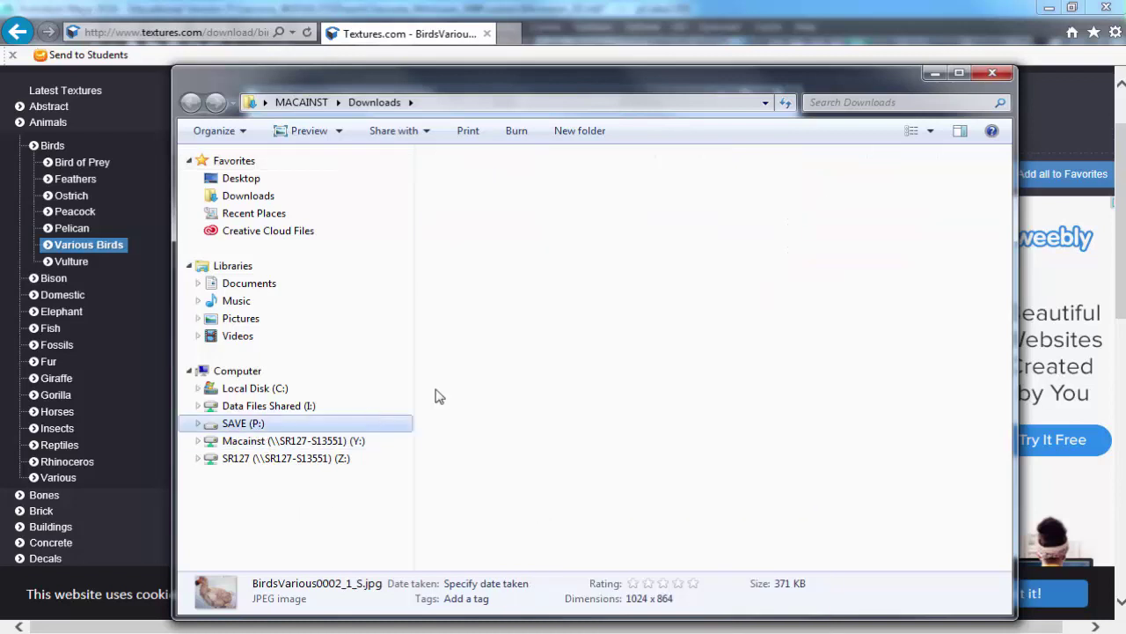
Navigate to Sarcona_W2016 › 2510 › work › Sarcona_Miniroom_MW › sourceimages for the image.
double_click(485, 372)
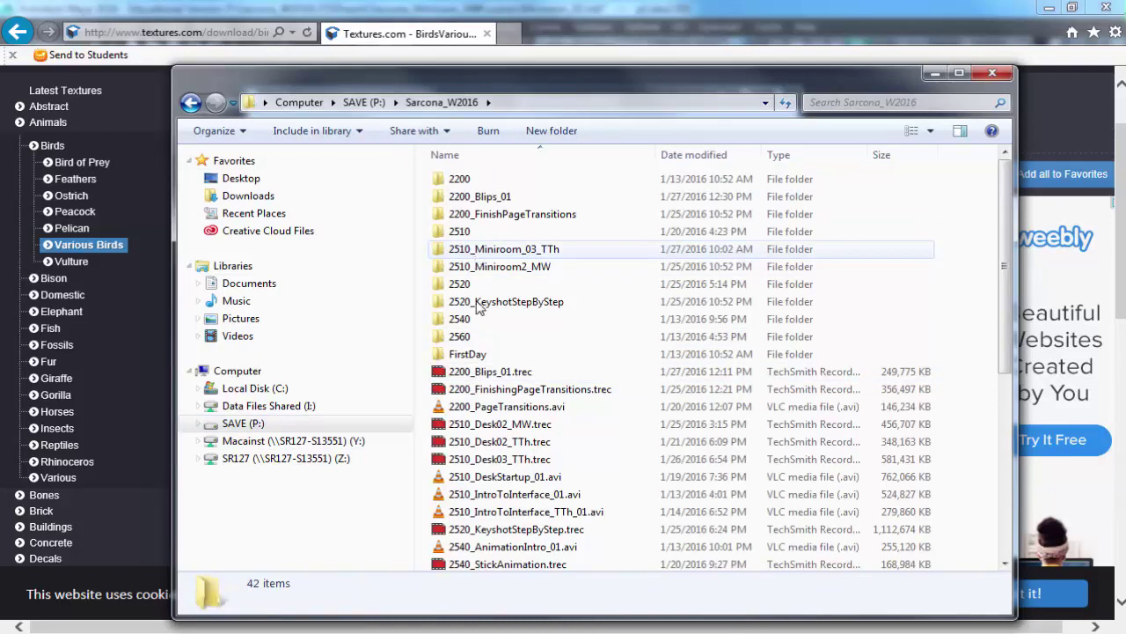
double_click(465, 232)
left_click(467, 221)
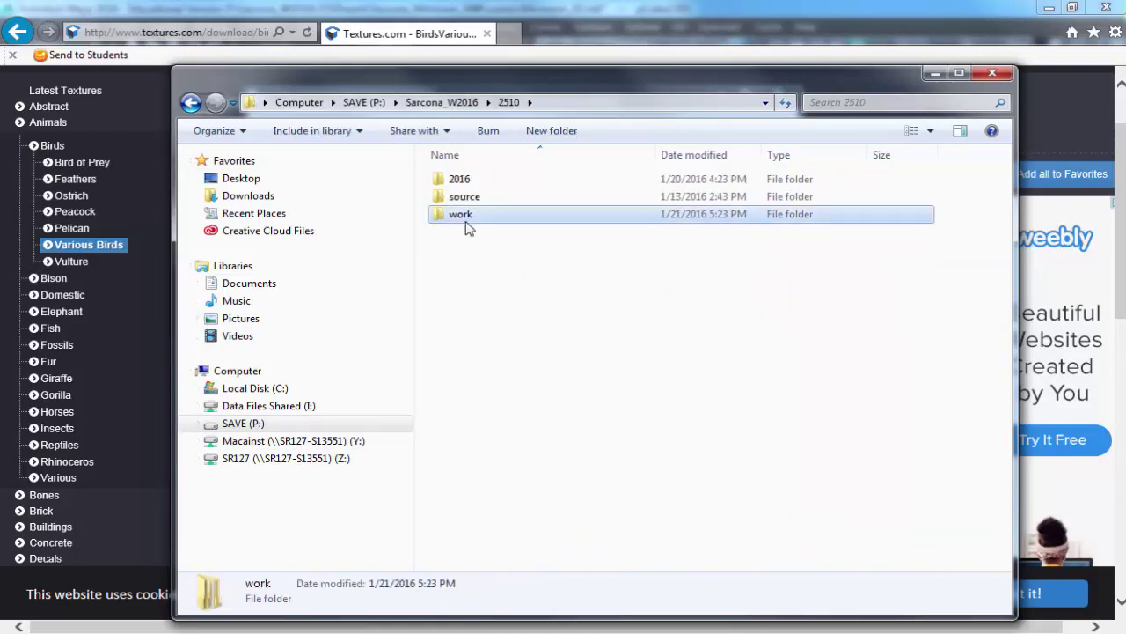
double_click(466, 220)
double_click(494, 181)
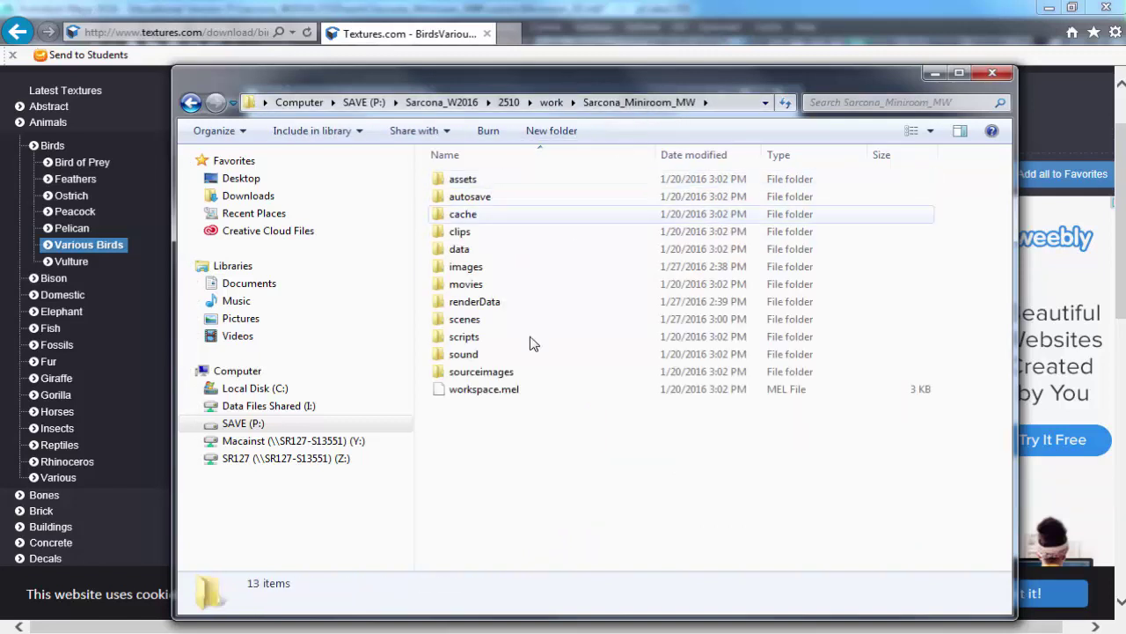
double_click(490, 373)
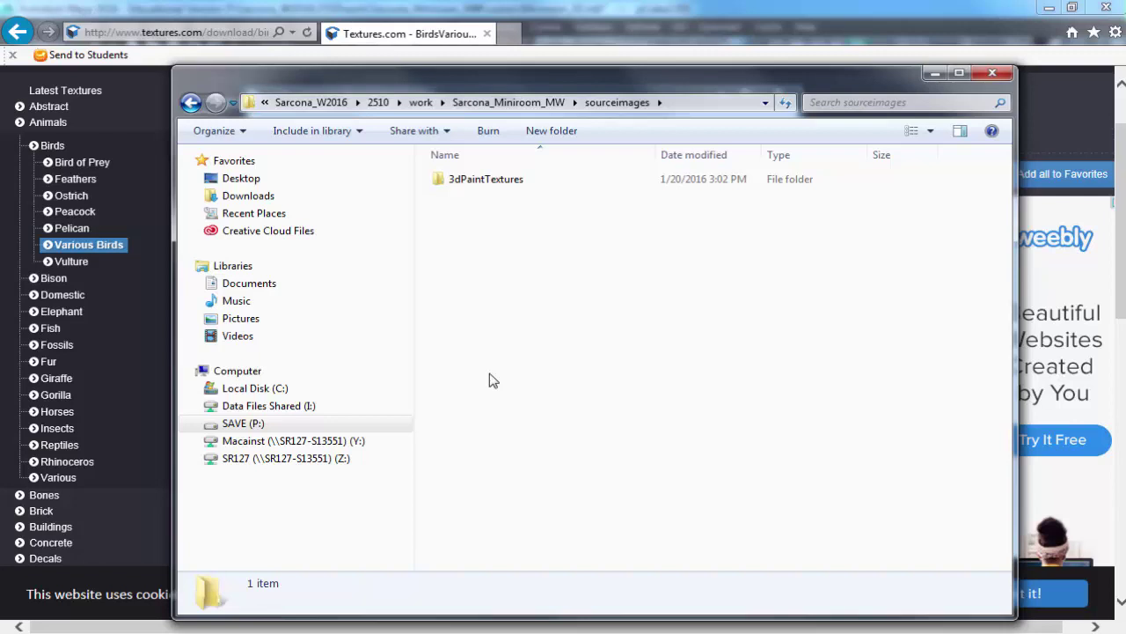
left_click(513, 181)
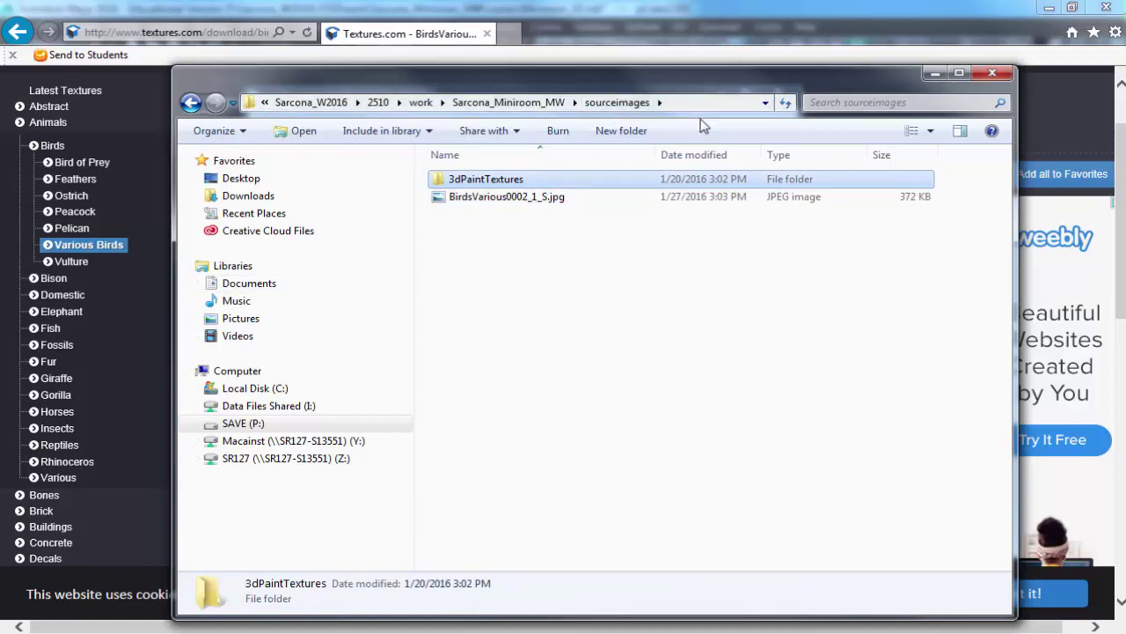
Back in Maya, brighten tvScreen_MILA's base colour and map a new 2D File texture to its Color.
mouse_move(352, 627)
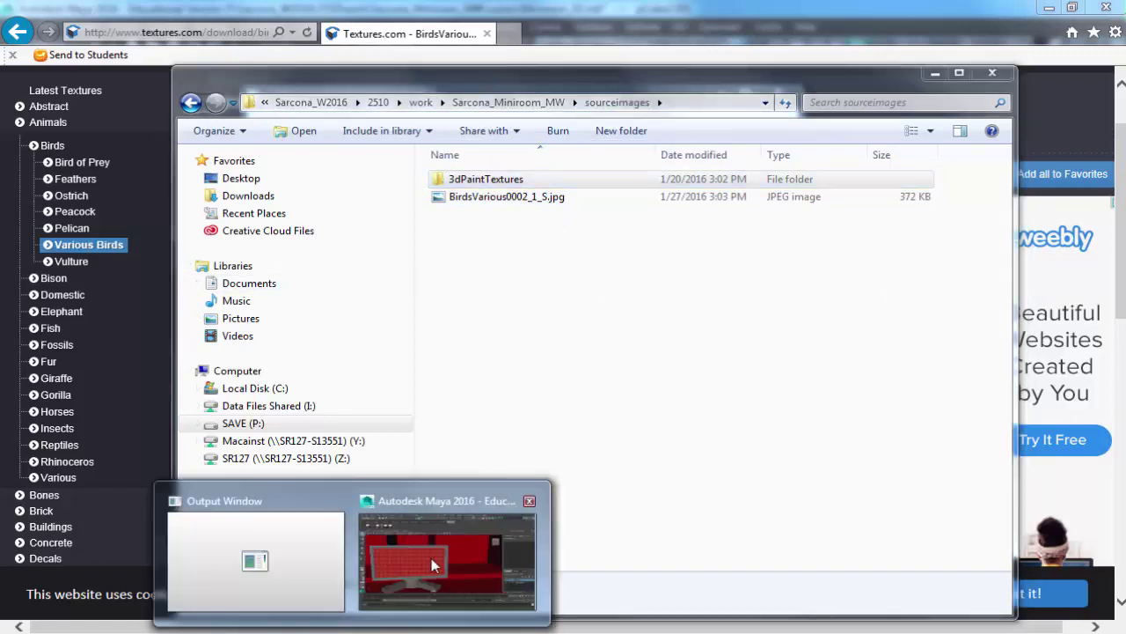
left_click(431, 558)
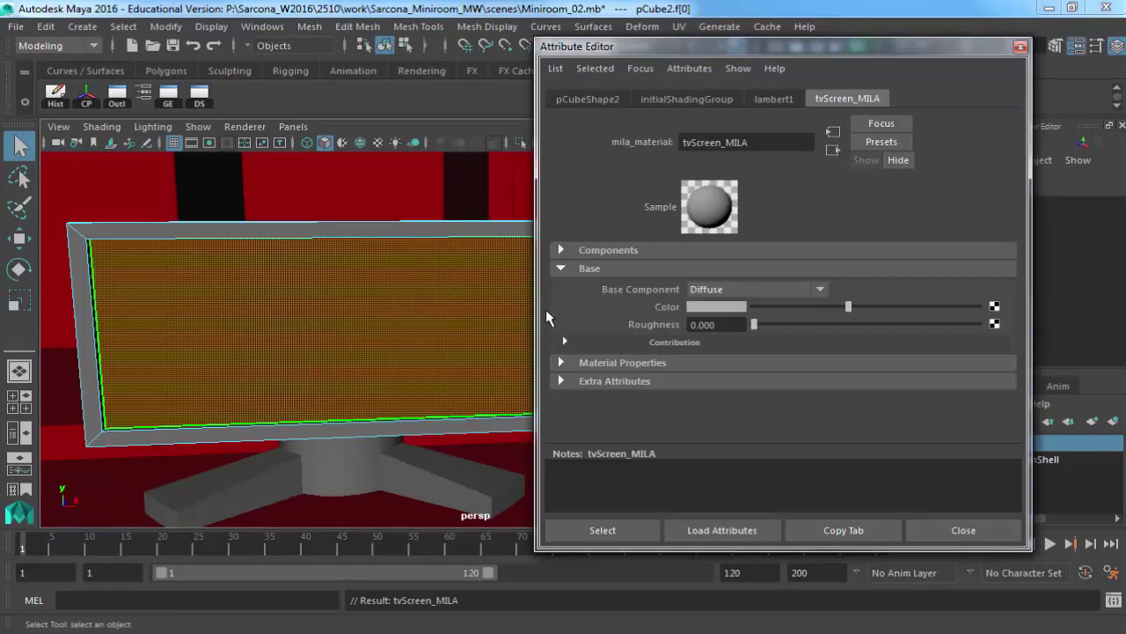
left_click_drag(872, 312, 942, 312)
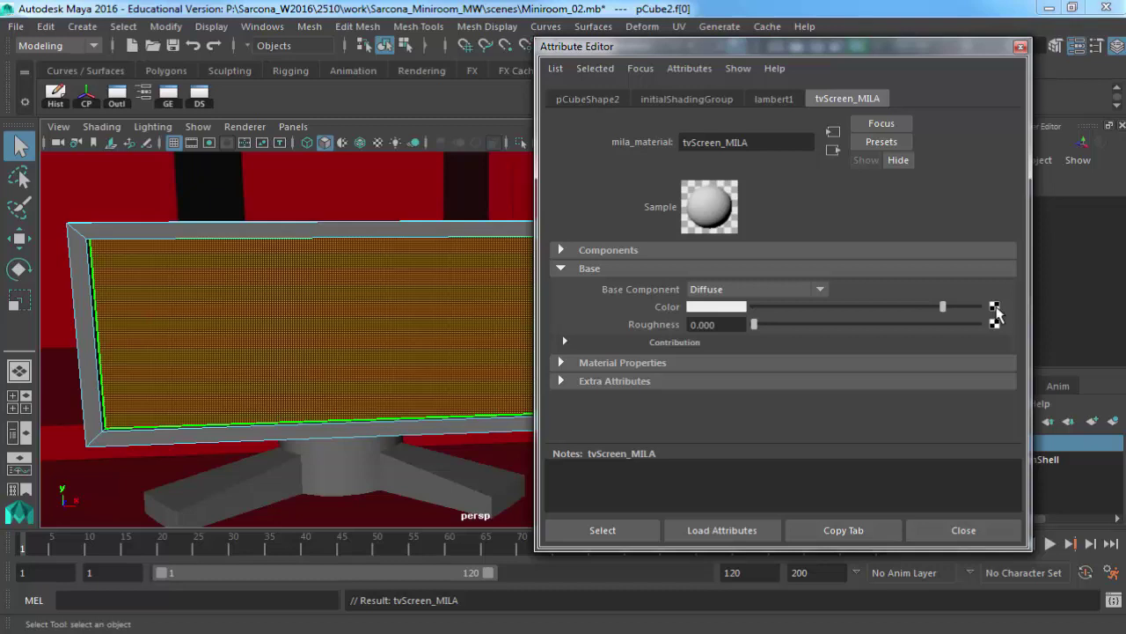
left_click(994, 310)
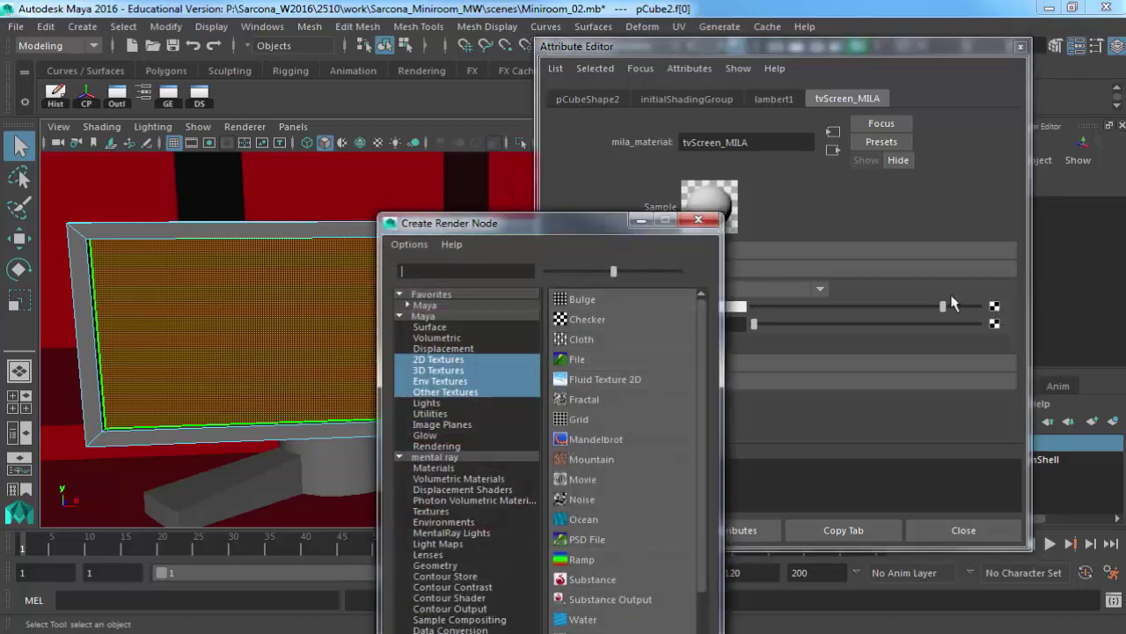
left_click_drag(594, 223, 398, 18)
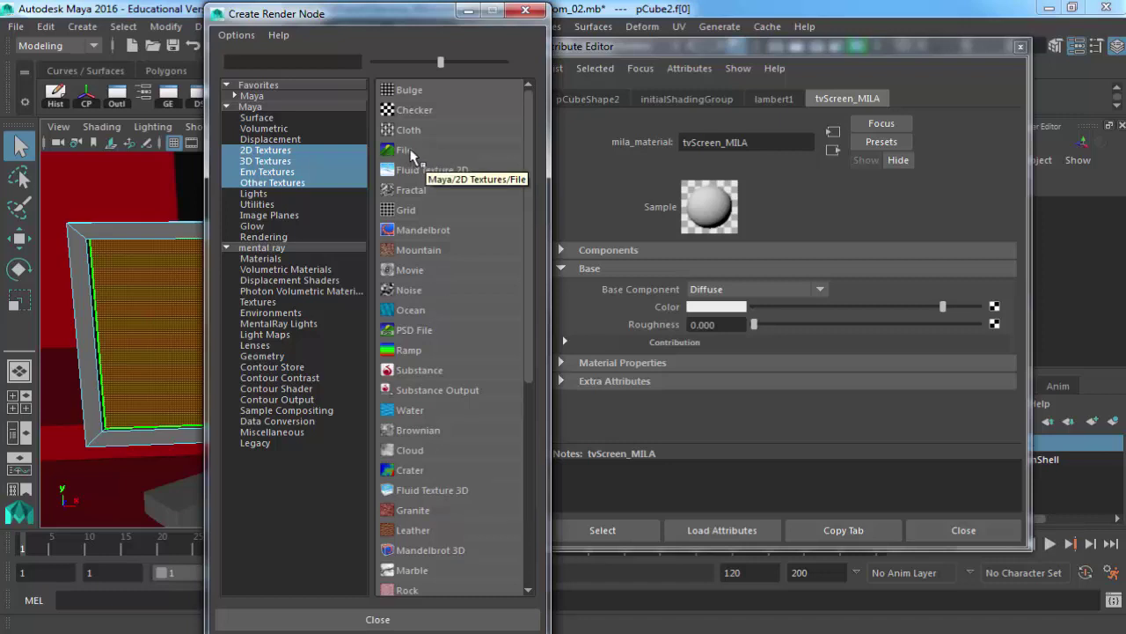
left_click(410, 151)
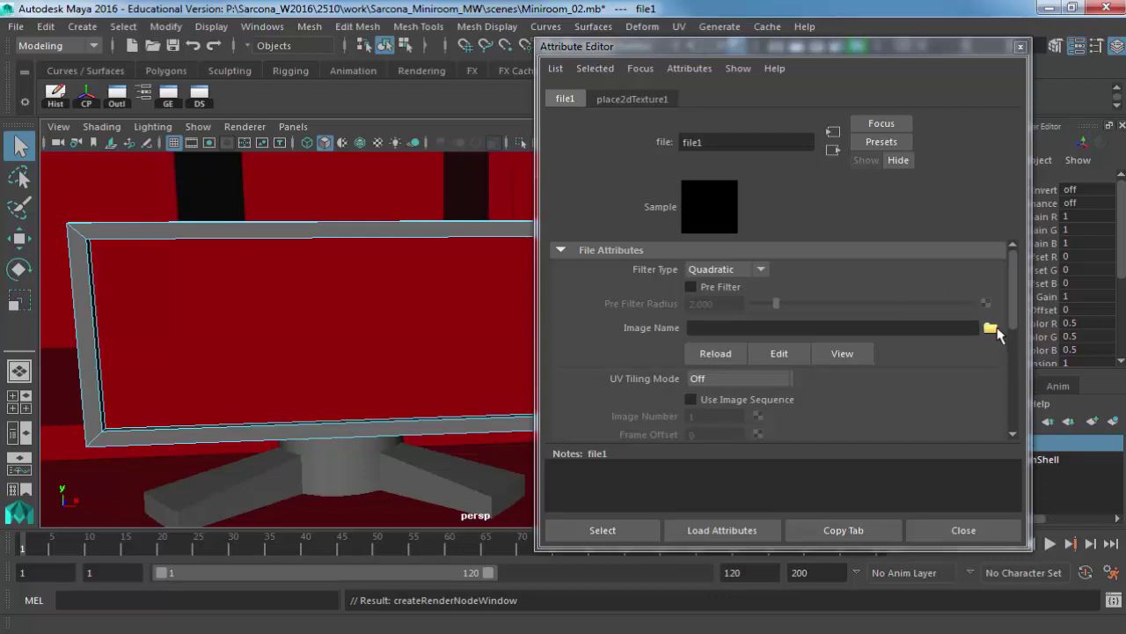
Load sourceimages/BirdsVarious0002_1_S.jpg into file1's Image Name and turn the view toward the monitor.
left_click(990, 327)
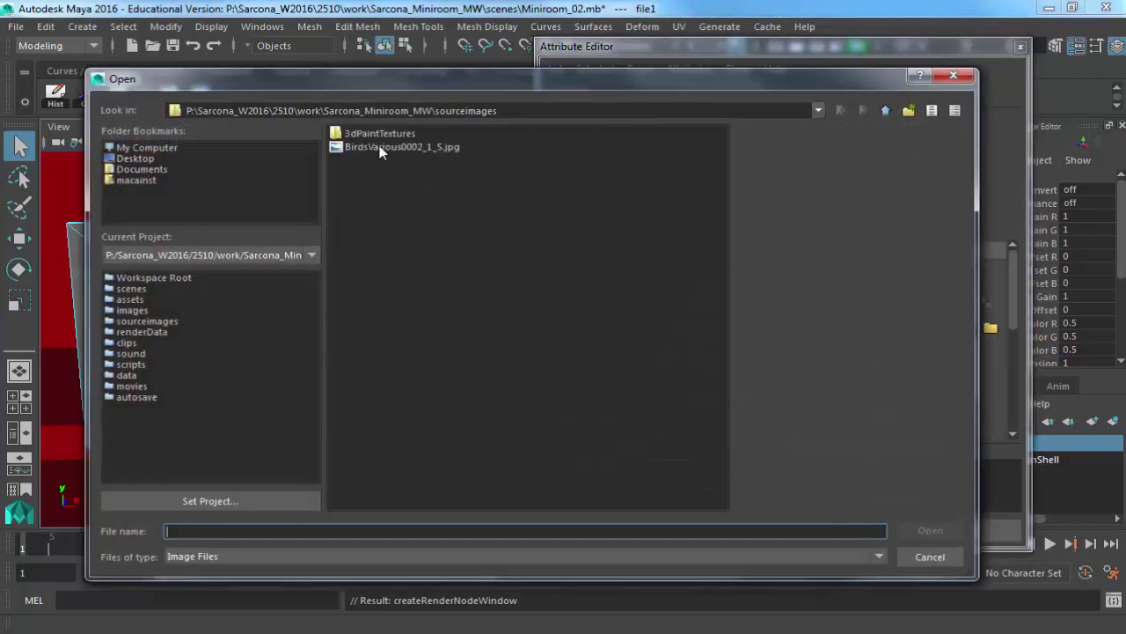
left_click(381, 149)
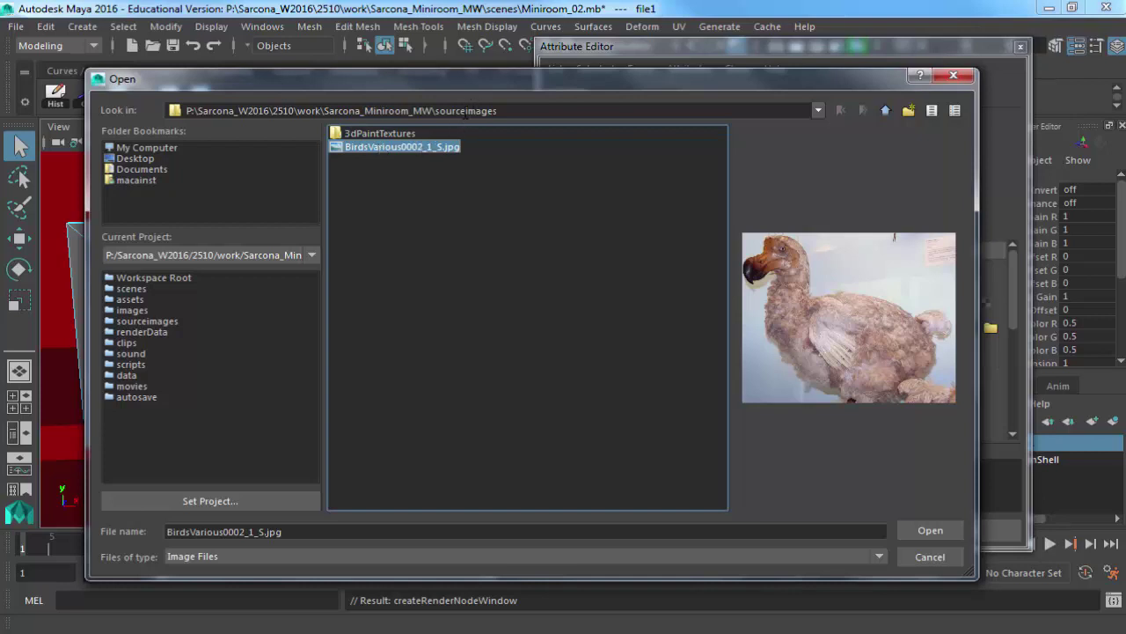
double_click(405, 150)
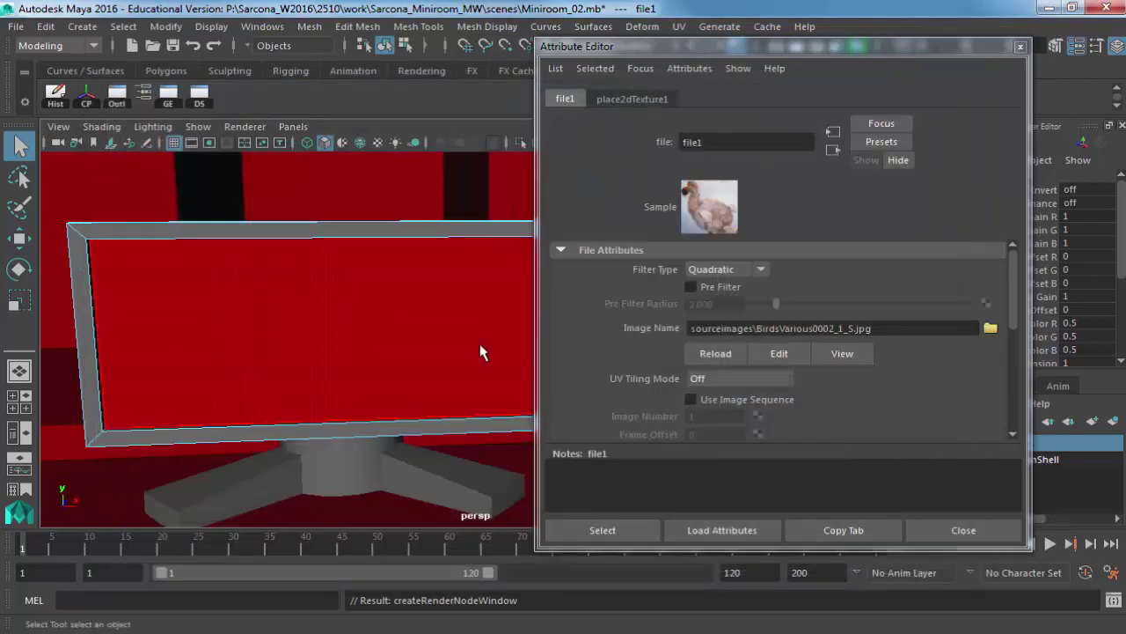
left_click_drag(469, 340, 414, 327, "alt")
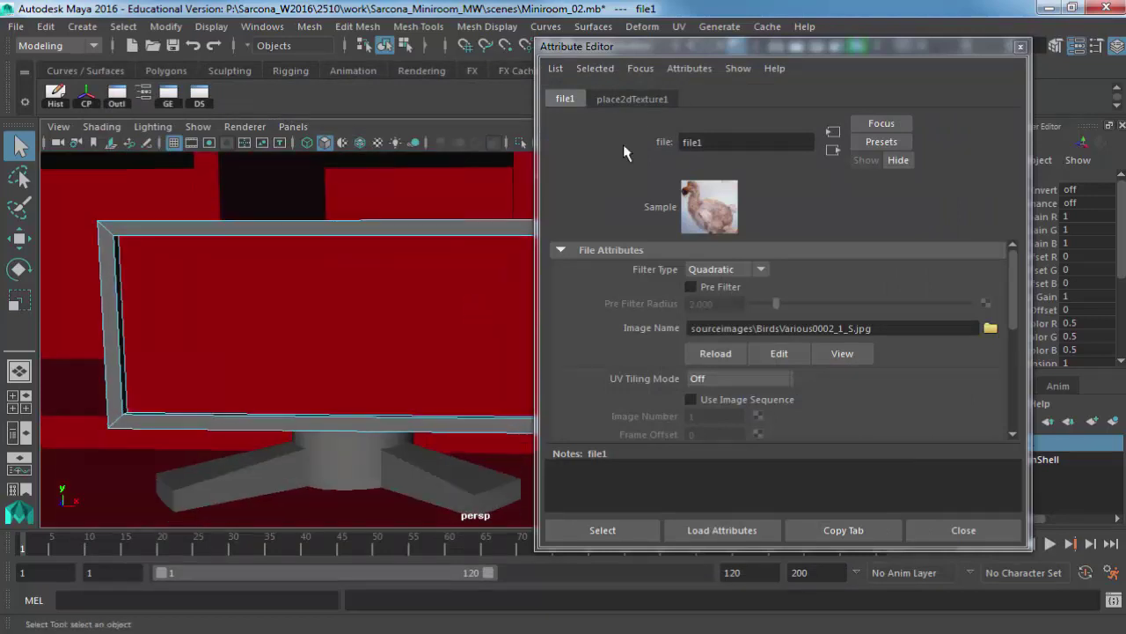
left_click_drag(689, 52, 810, 149)
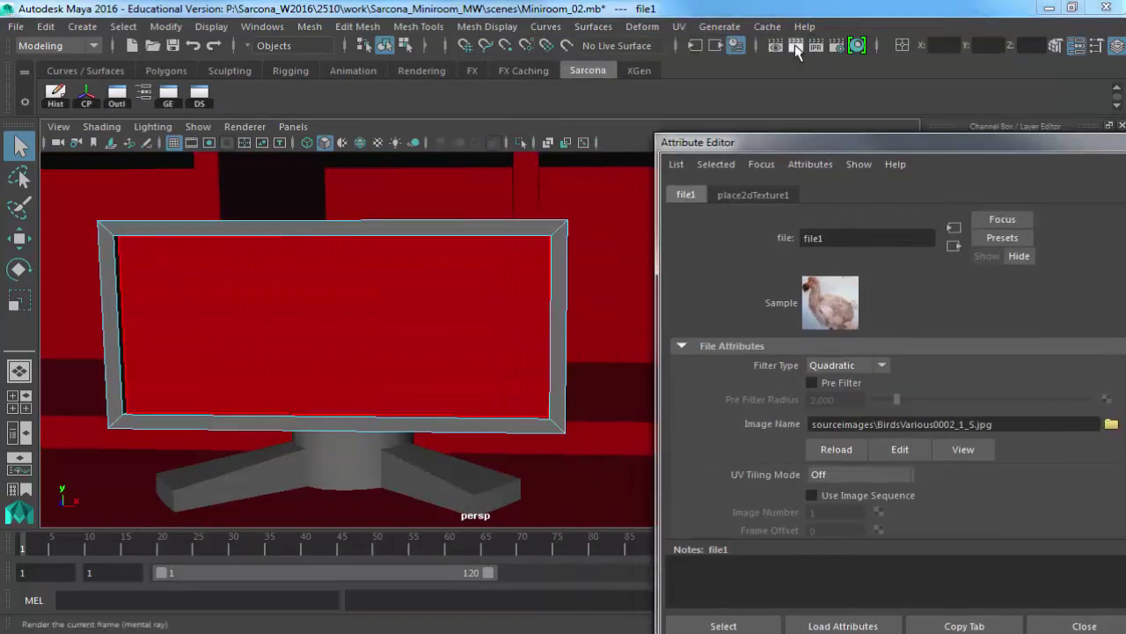
Render the current frame to check the bird texture on the TV screen, then reselect the screen face.
left_click(797, 46)
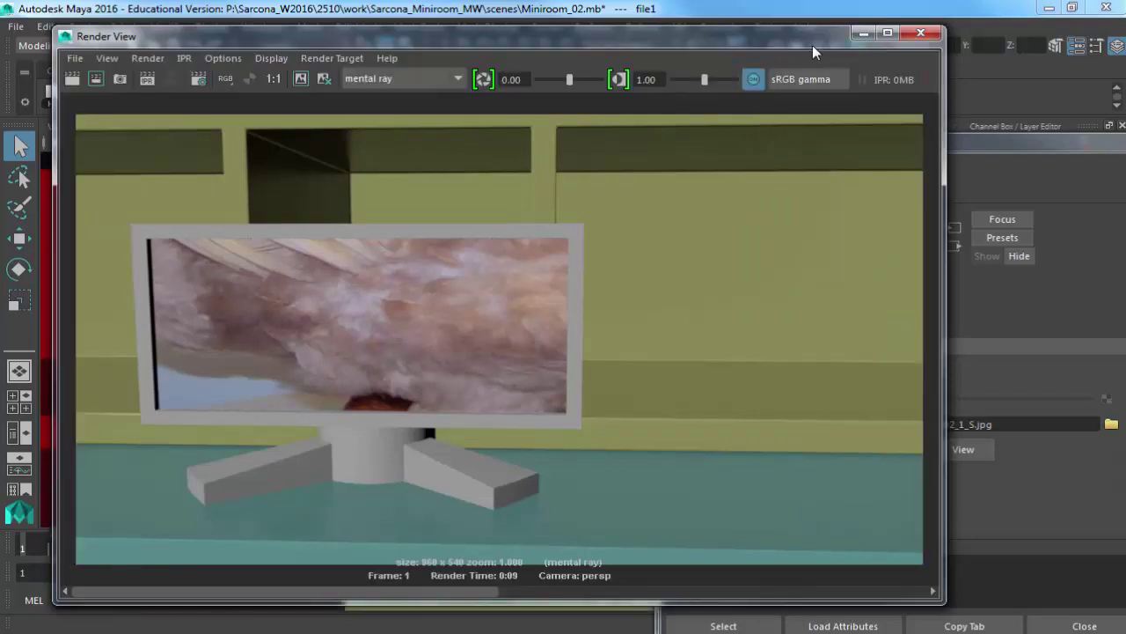
left_click(920, 33)
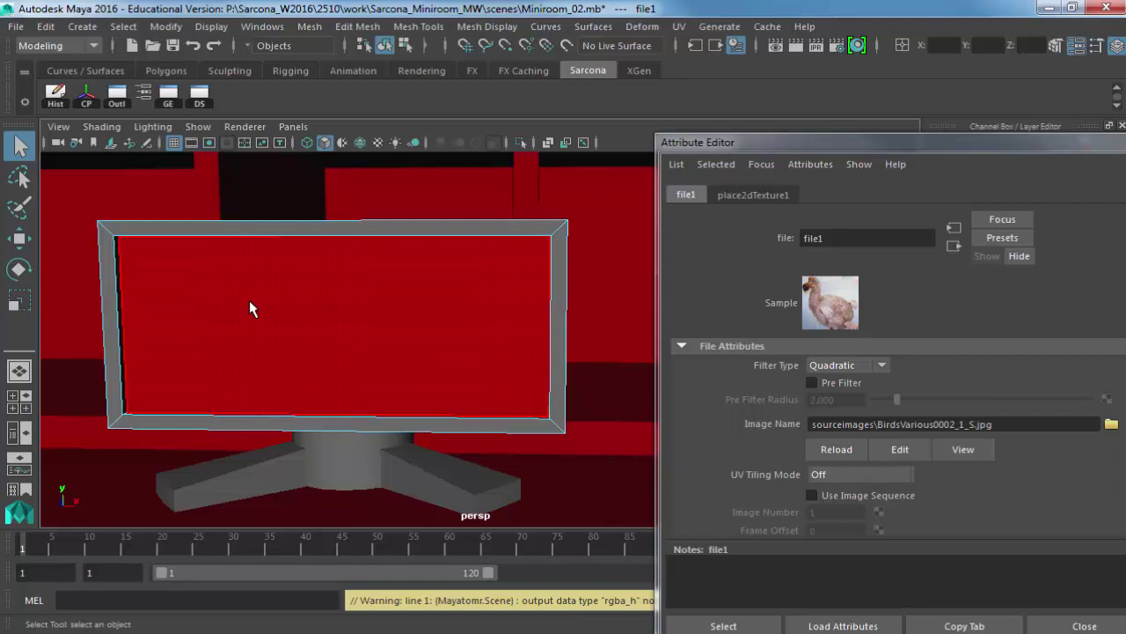
left_click(271, 308)
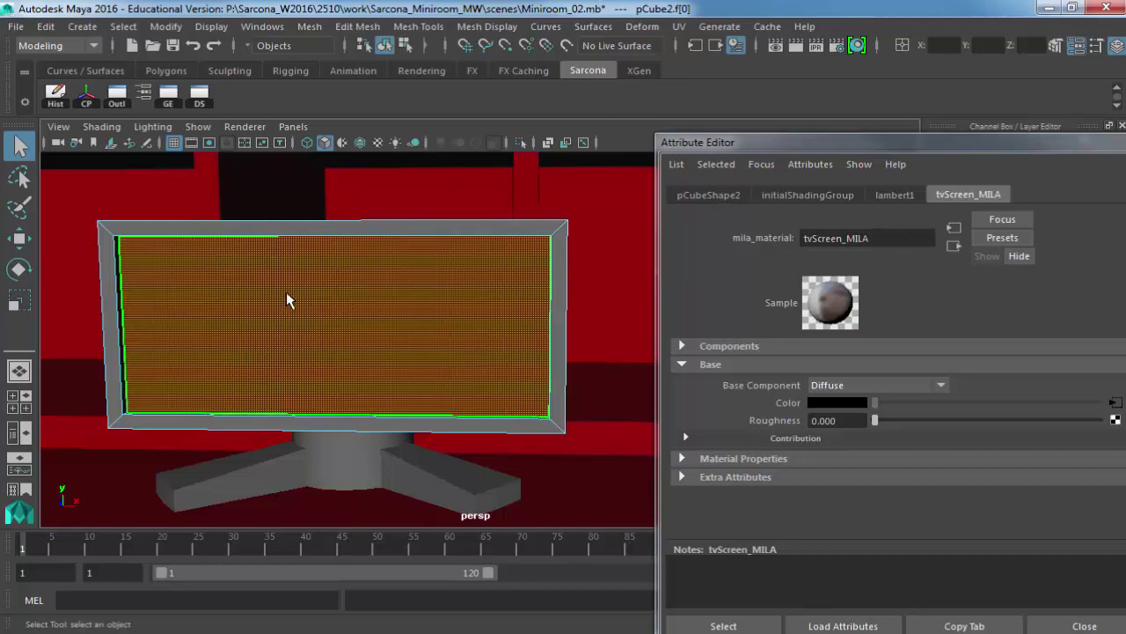
Project a best-plane planar UV map onto the TV screen face and render to check the dodo image.
left_click(679, 25)
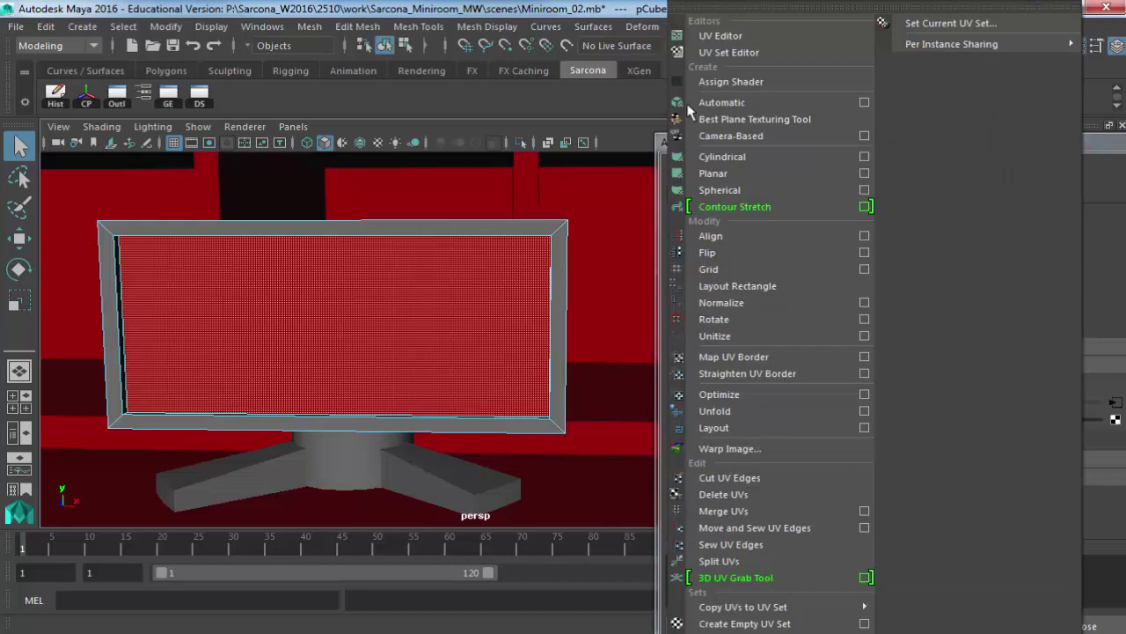
left_click(865, 173)
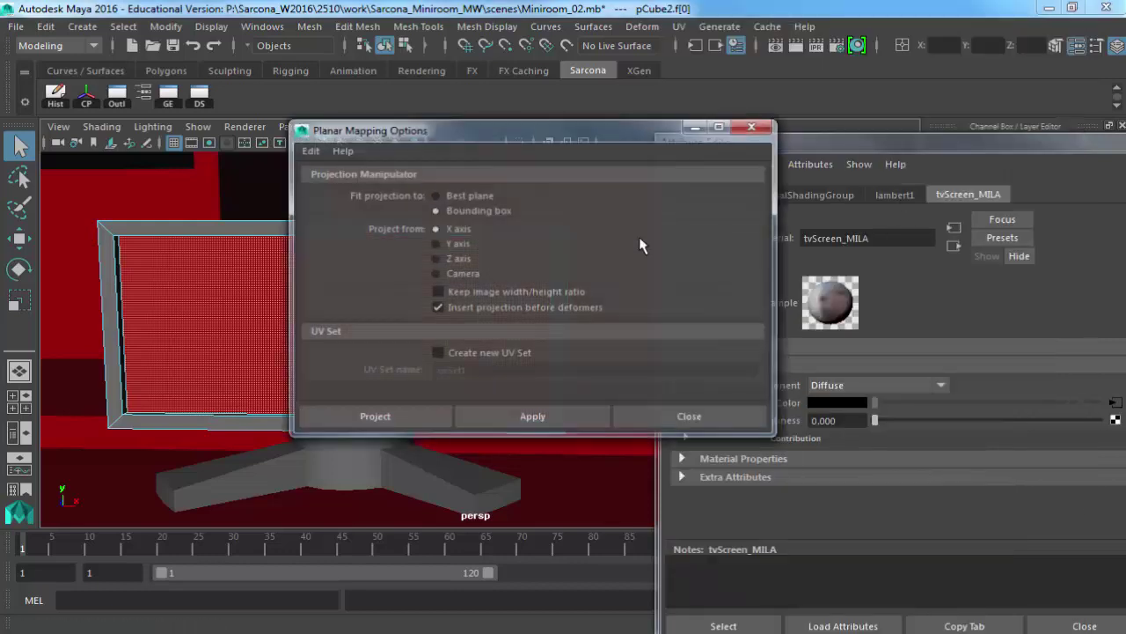
left_click(450, 198)
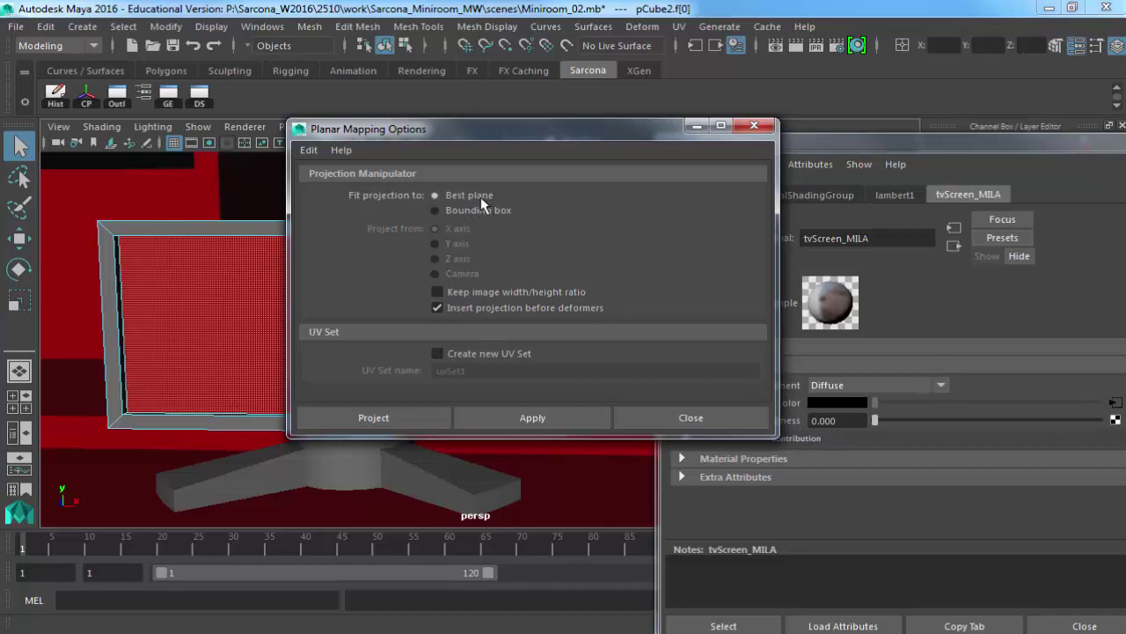
left_click(365, 420)
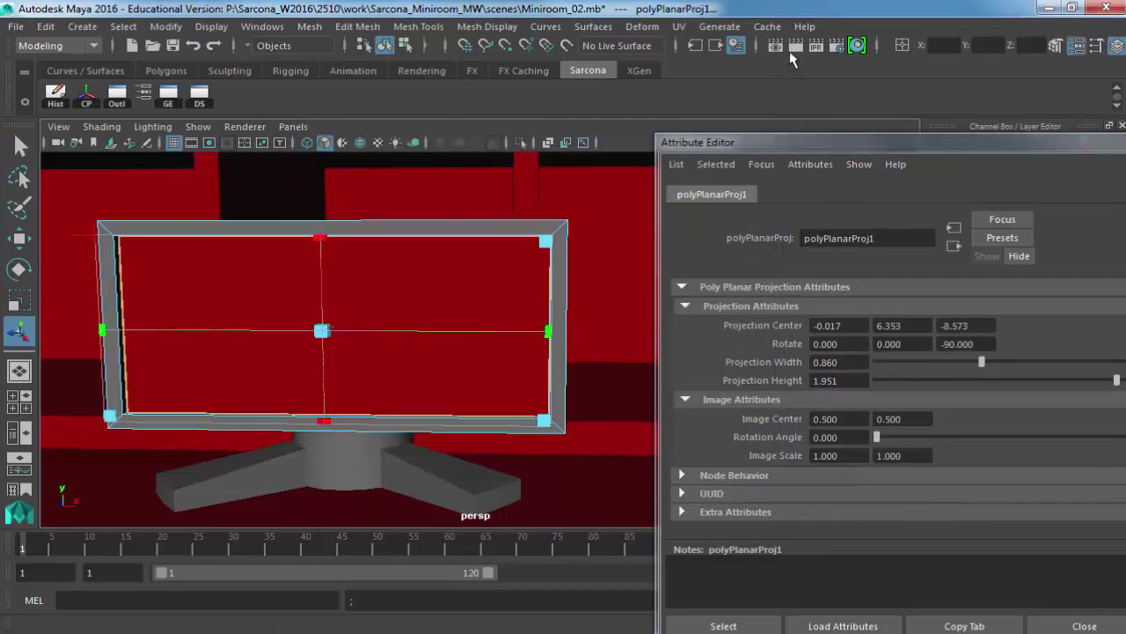
left_click(795, 49)
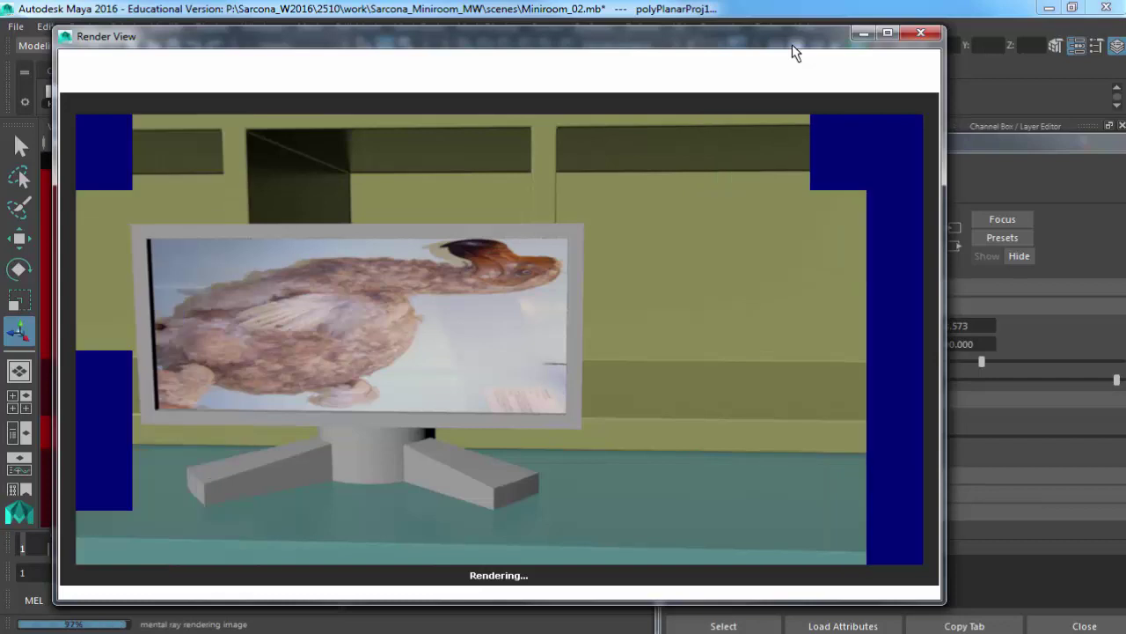
Rotate the screen's UVs with the existing angle and re-render to check the image.
left_click_drag(795, 35, 877, 425)
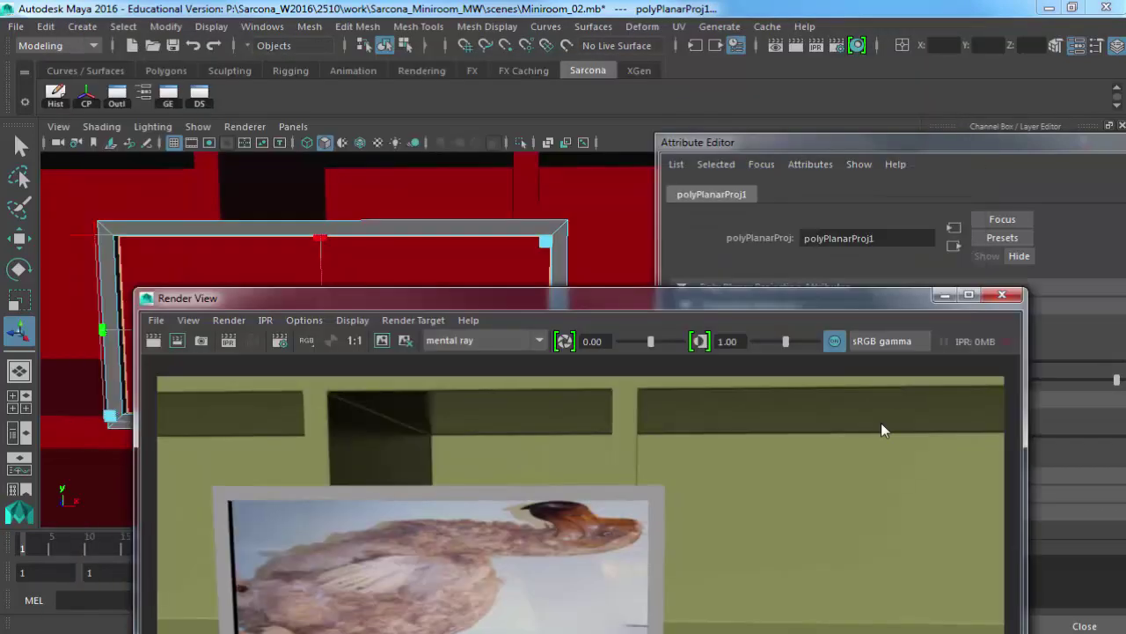
left_click(678, 27)
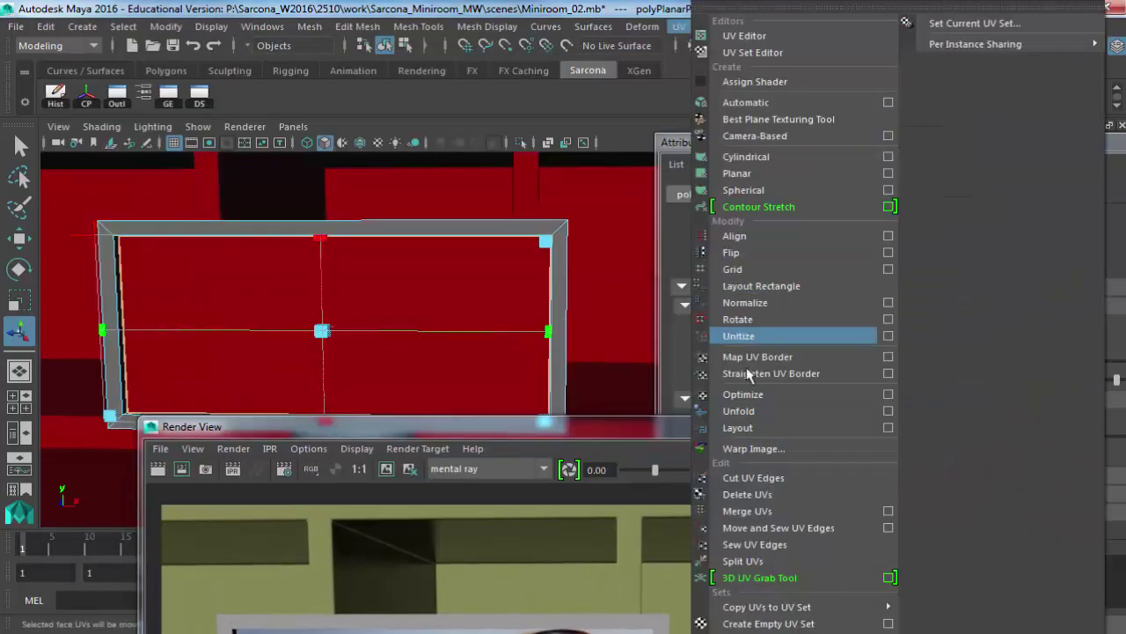
left_click(888, 319)
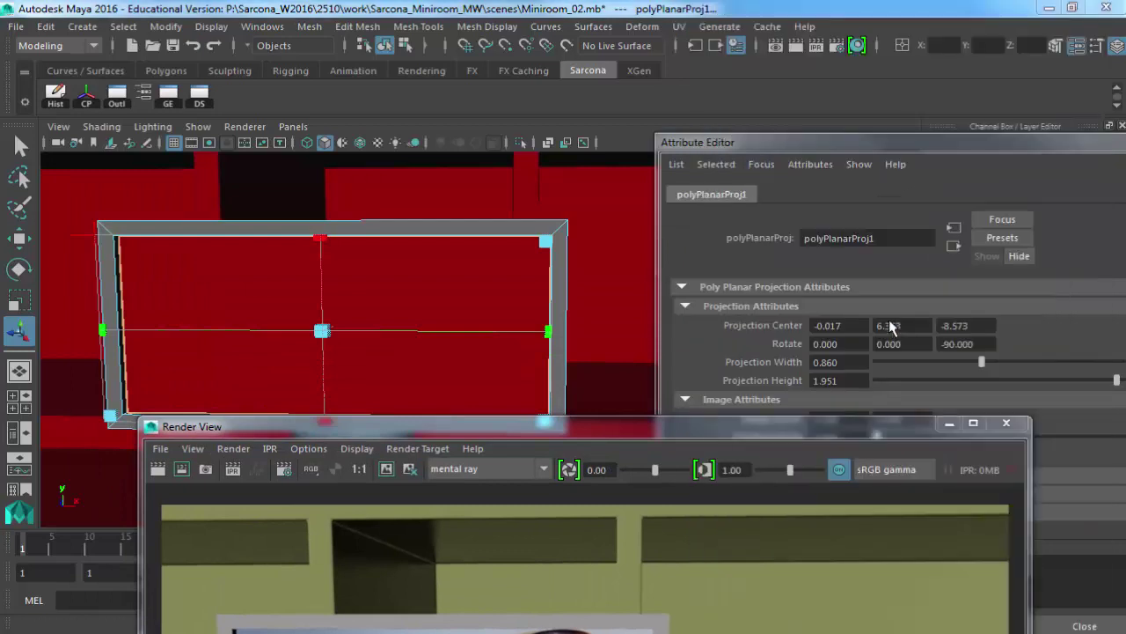
left_click_drag(484, 196, 297, 201)
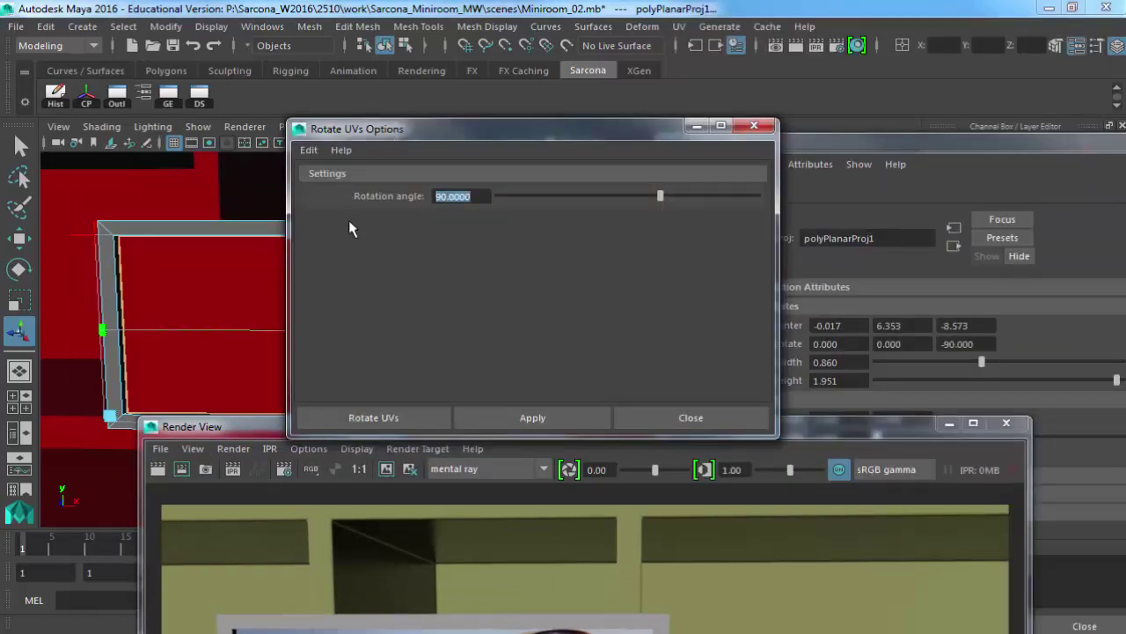
left_click(380, 410)
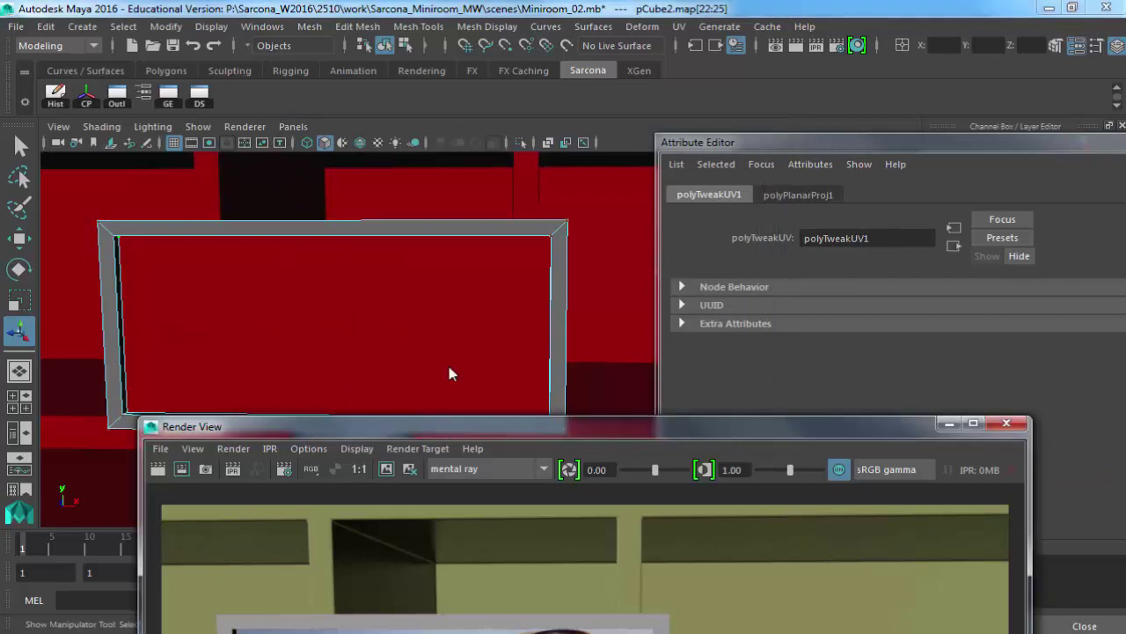
left_click_drag(447, 426, 447, 0)
left_click_drag(290, 9, 334, 74)
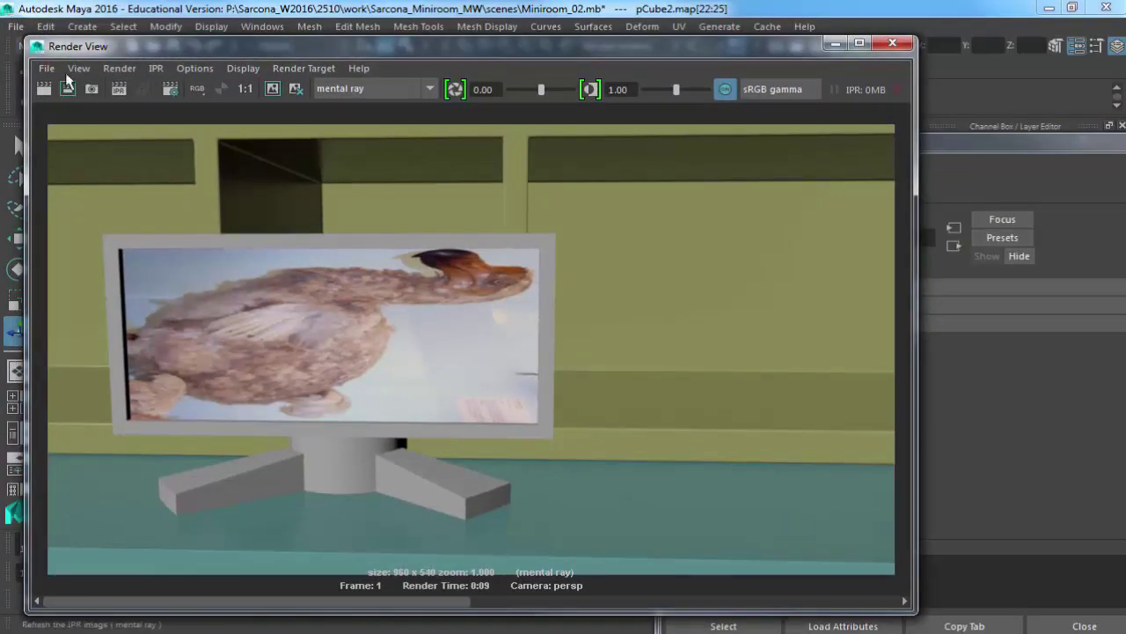
left_click(43, 90)
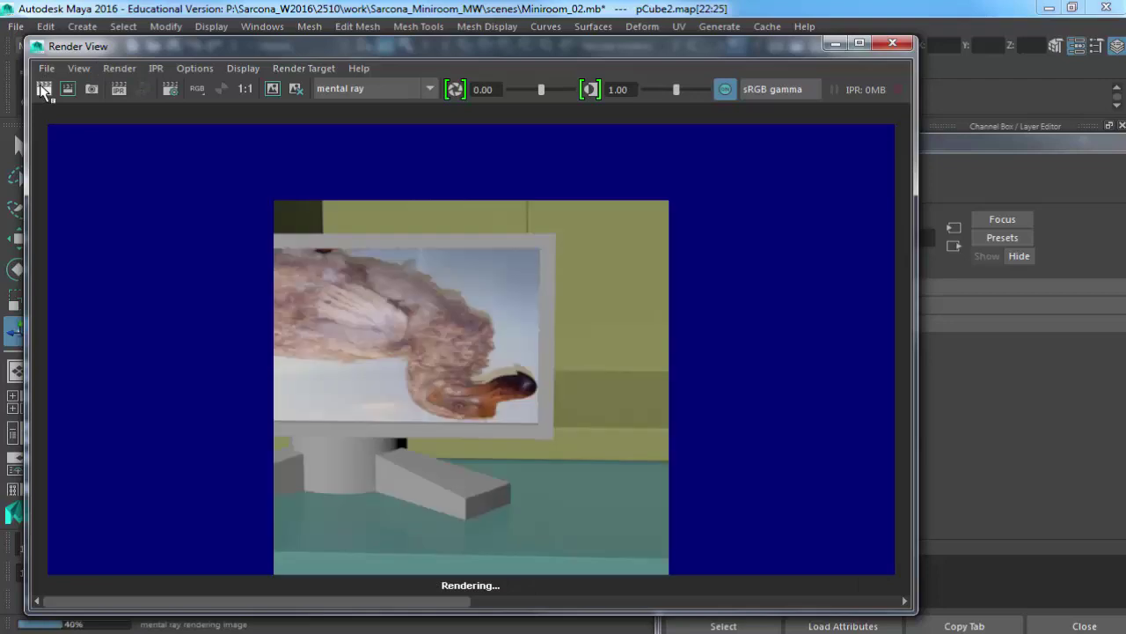
left_click(891, 43)
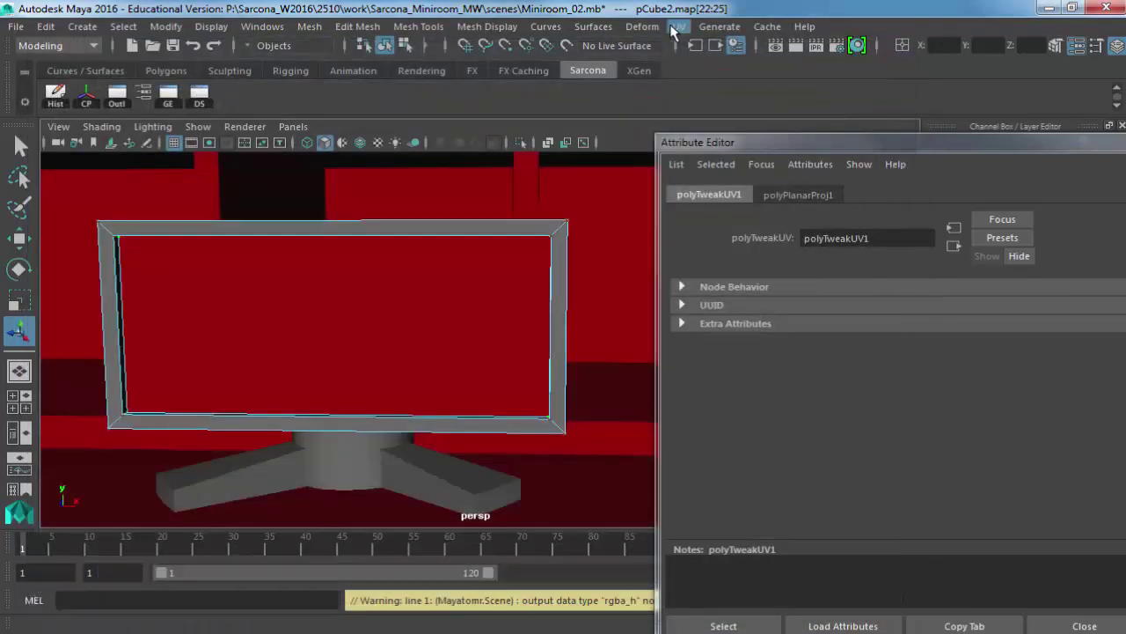
Select the monitor's screen face, rotate its UVs 180 degrees, and render to confirm.
right_click_drag(335, 291, 336, 220)
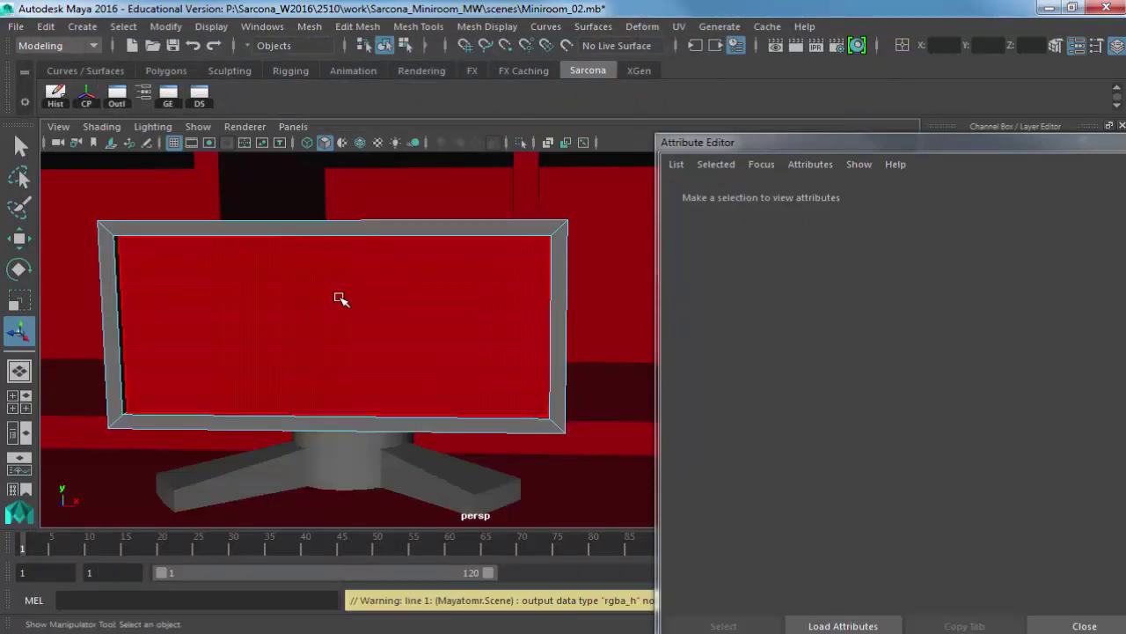
left_click(340, 299)
left_click(678, 26)
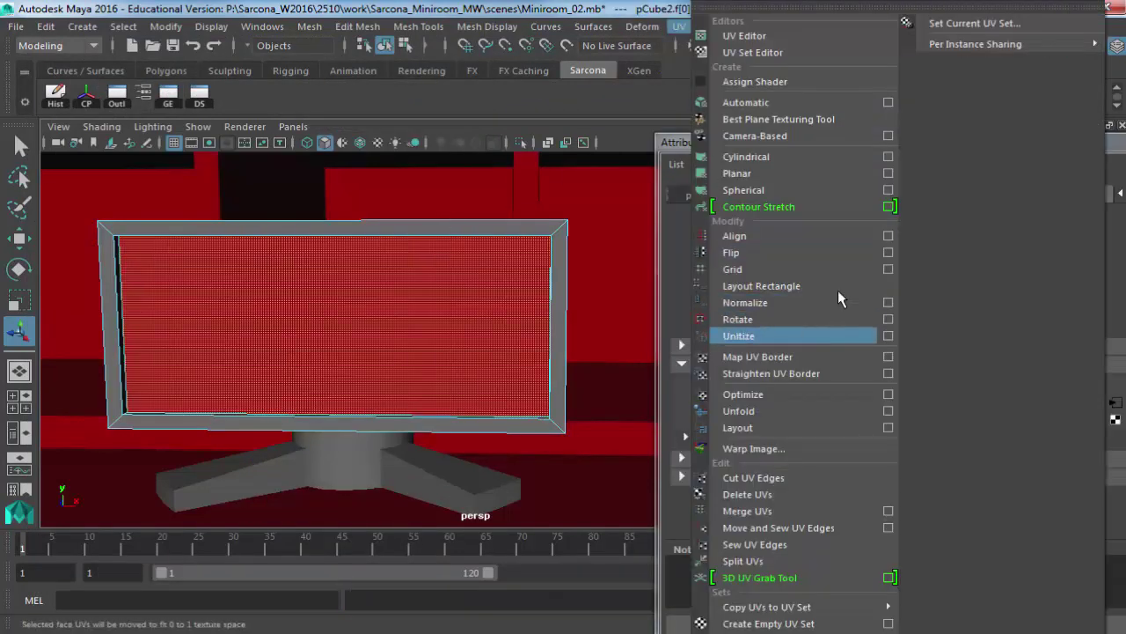
left_click(888, 319)
left_click_drag(475, 196, 348, 200)
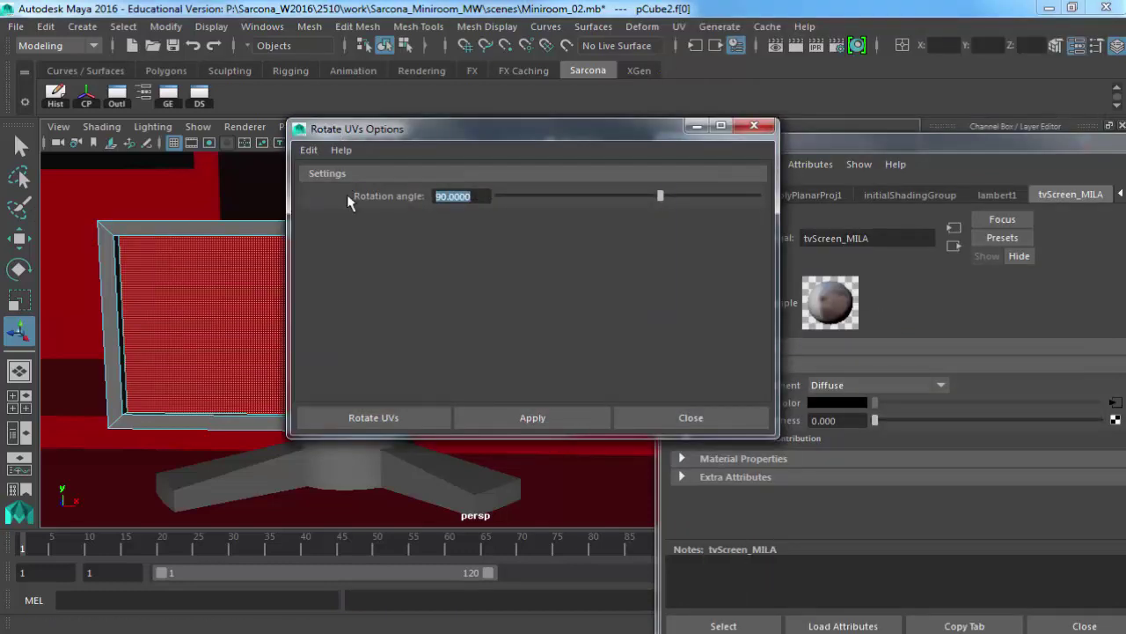
type("180")
left_click(384, 415)
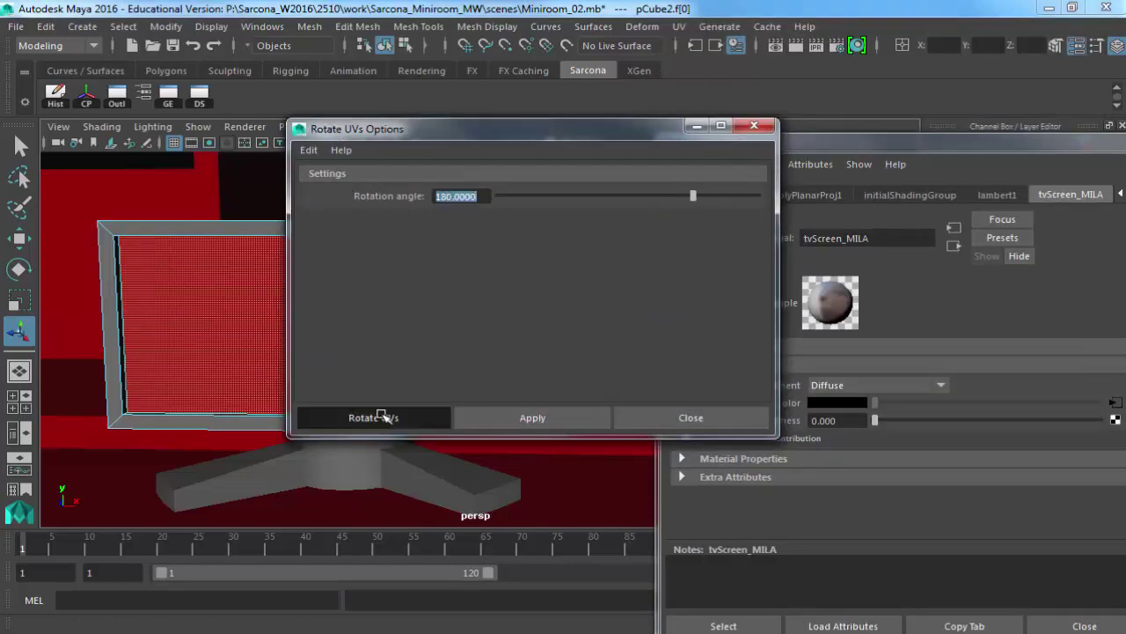
left_click(795, 45)
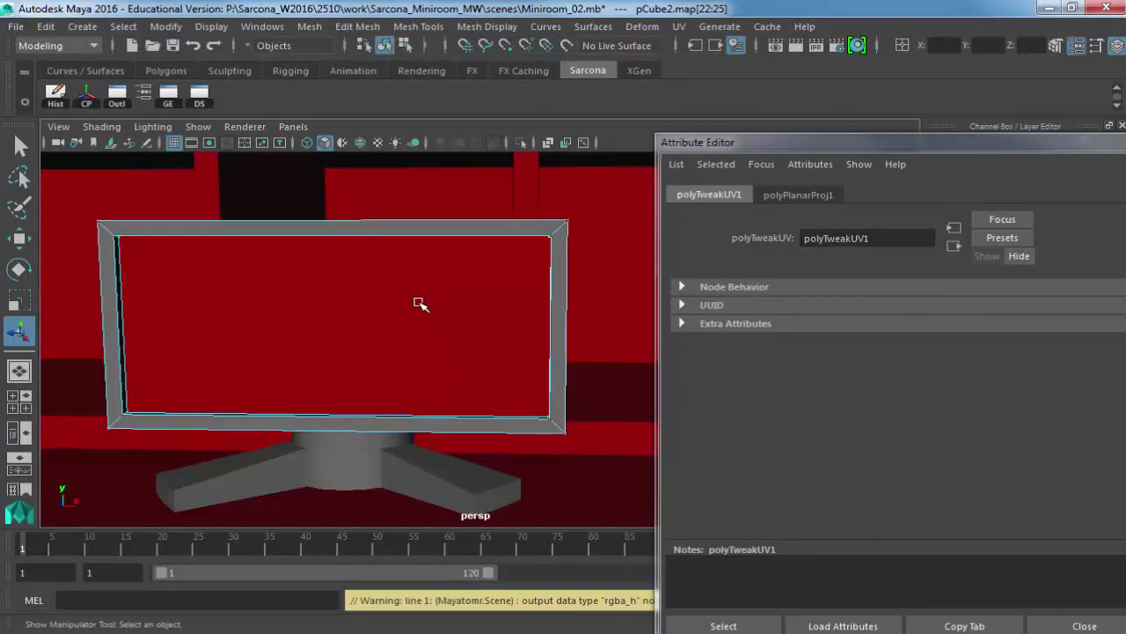
right_click_drag(404, 170, 491, 145)
Set tvScreen_MILA's base to Reflective (Plastic) with Glossy Blend 1.000 and Glossy Roughness 0.000.
left_click(437, 302)
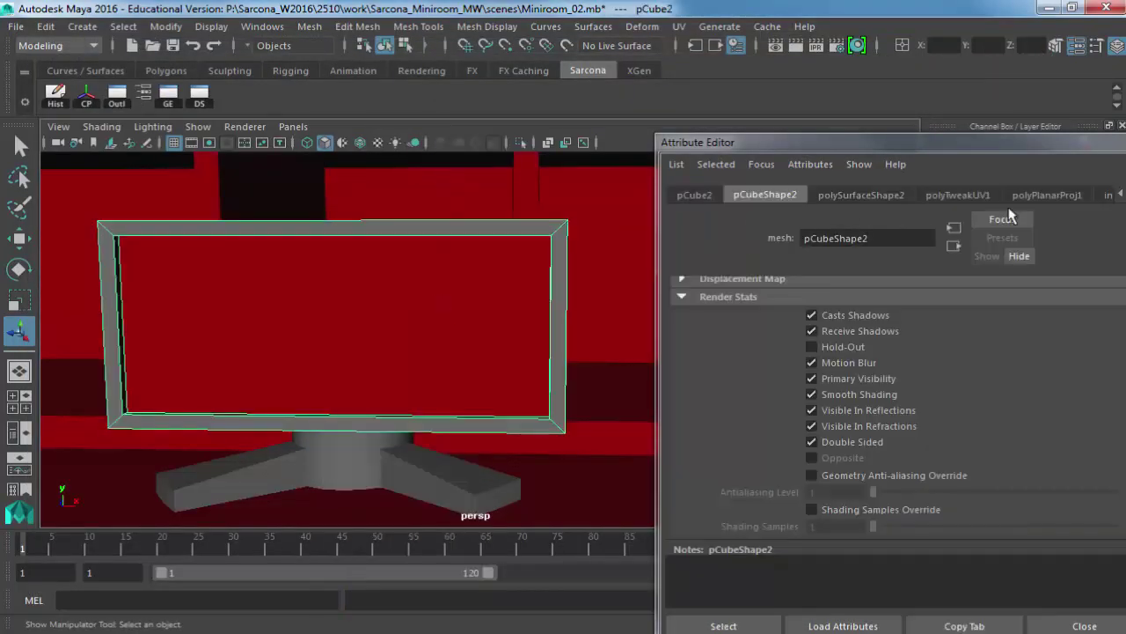
left_click_drag(1026, 150, 785, 47)
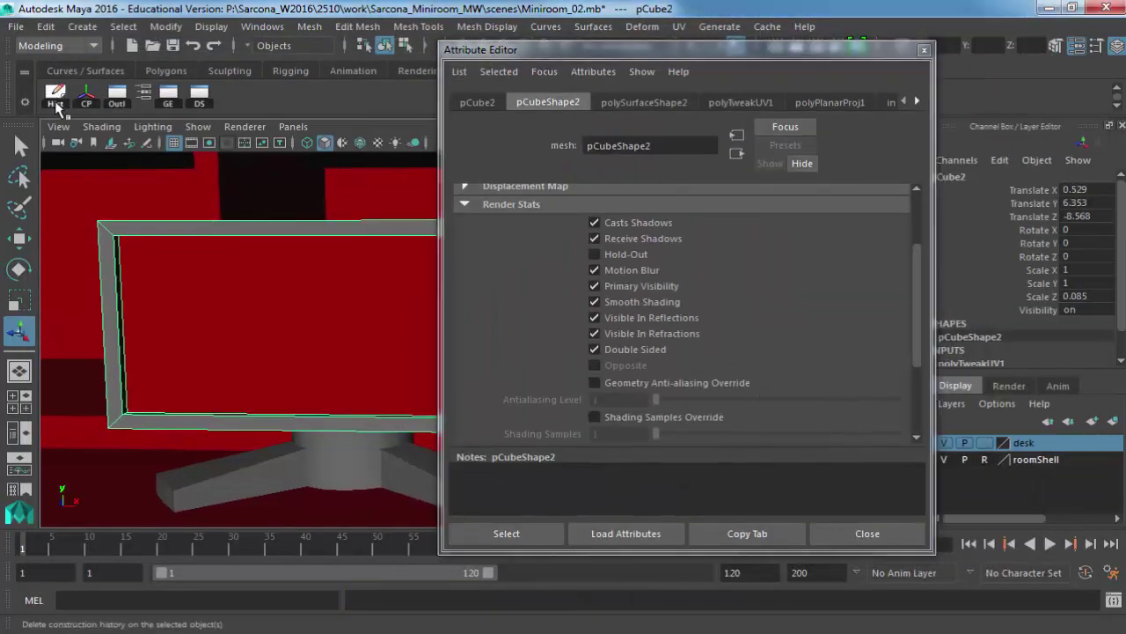
left_click(826, 107)
left_click(649, 294)
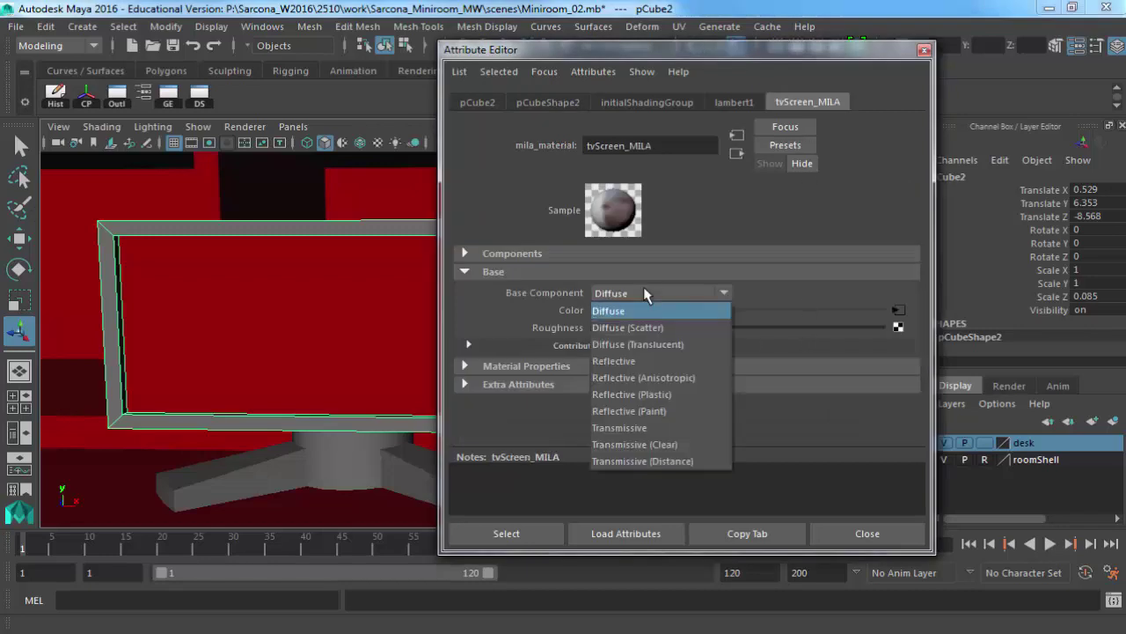
left_click(662, 394)
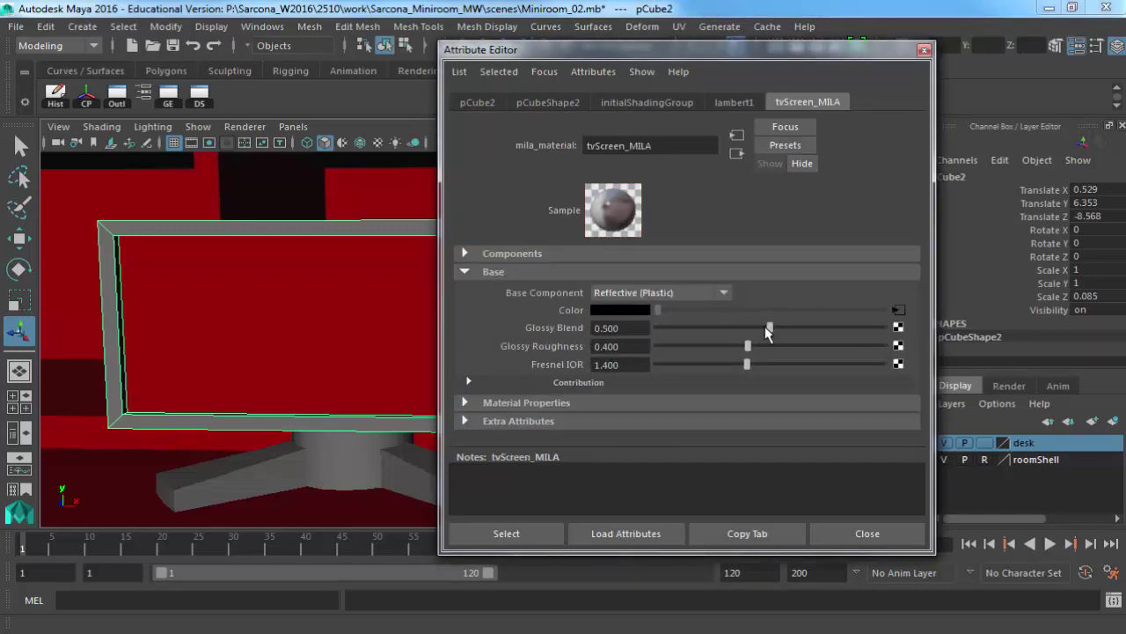
left_click_drag(771, 327, 810, 327)
left_click_drag(889, 321, 885, 328)
left_click_drag(747, 346, 657, 346)
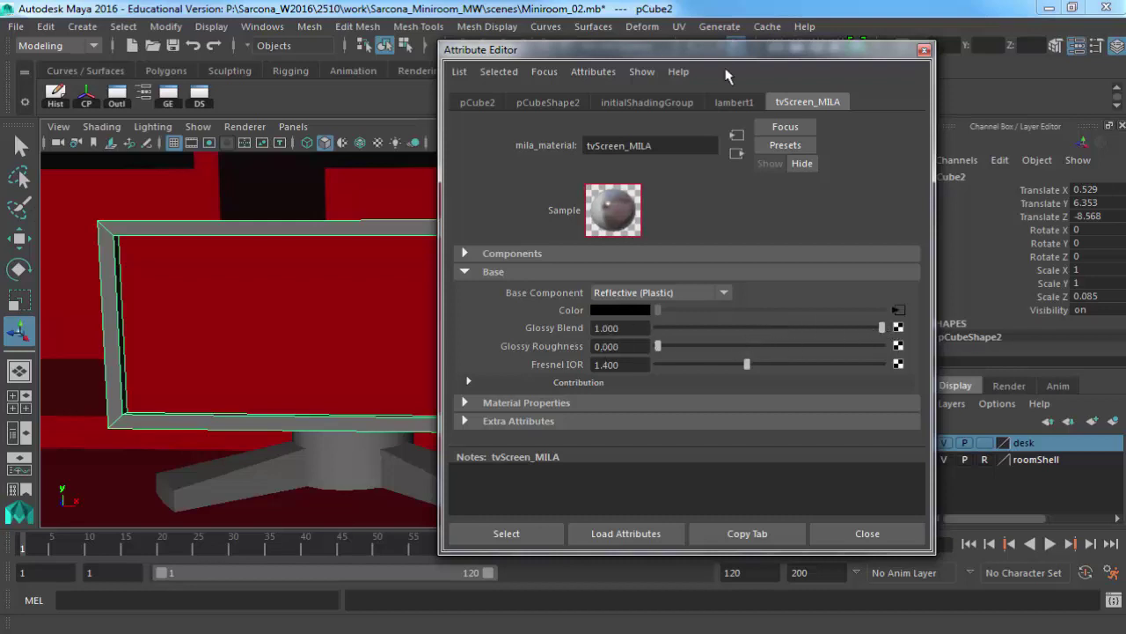
Orbit around the monitor and render the frame to check the glossy screen.
left_click_drag(729, 54, 830, 72)
left_click_drag(432, 304, 396, 330, "alt")
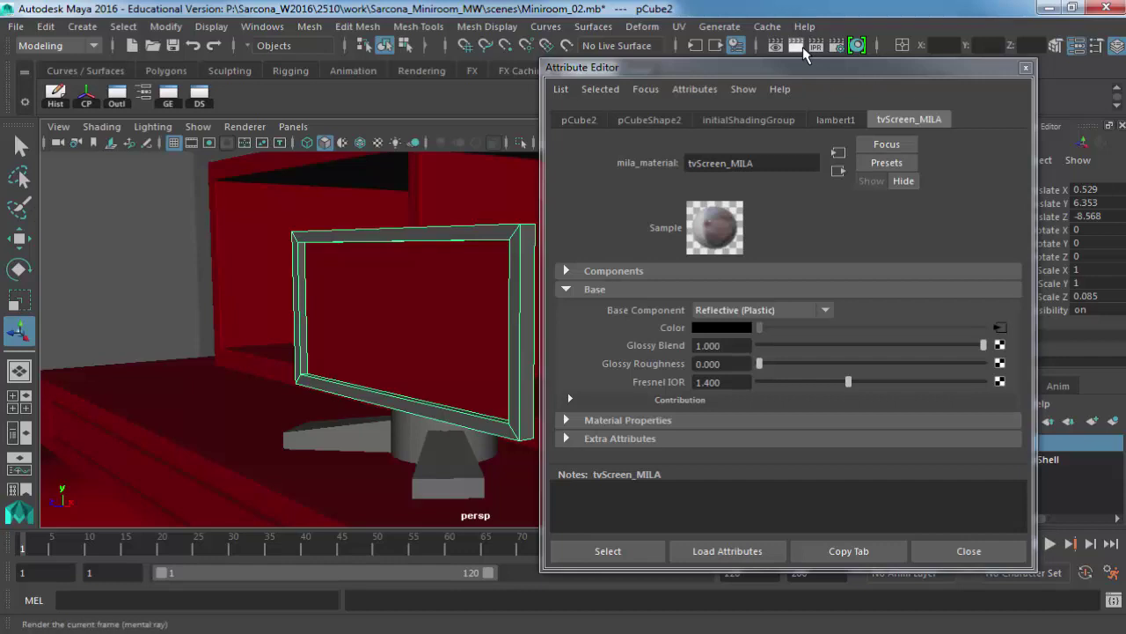
left_click(802, 47)
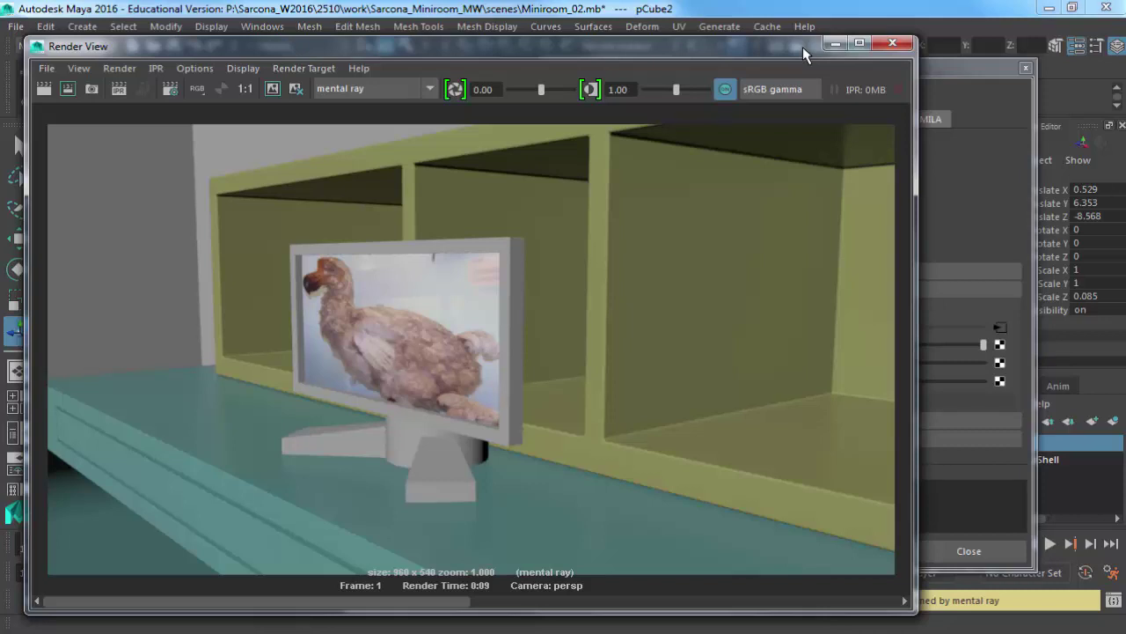
left_click(893, 42)
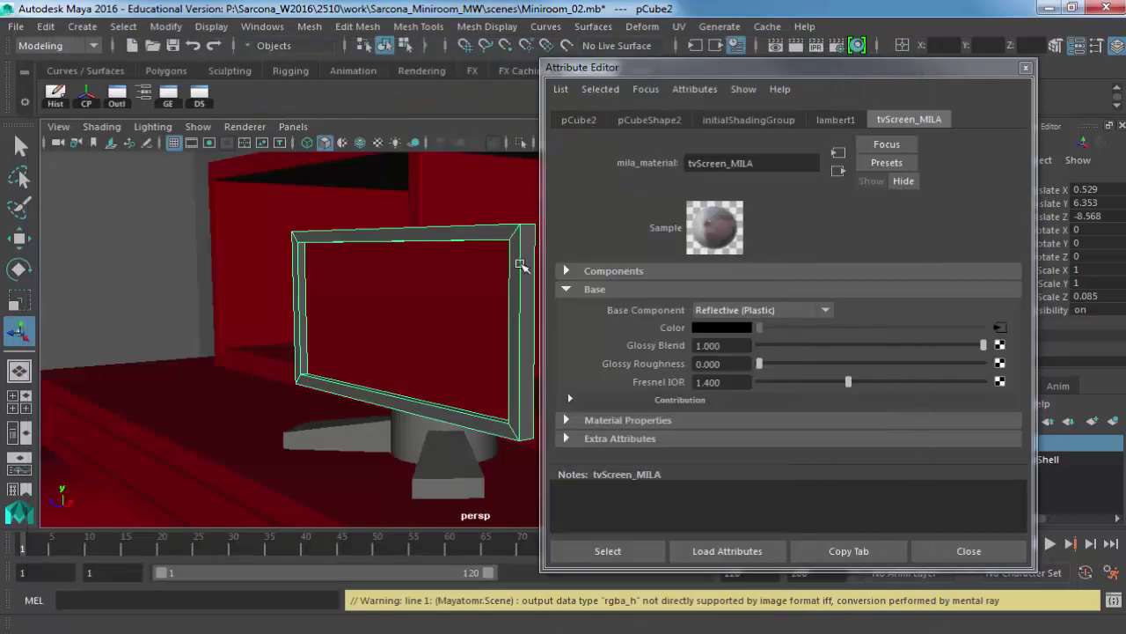
Assign a new mila_material to the bookshelf cubby.
scroll(521, 265, "down", 6)
left_click_drag(415, 269, 403, 294, "alt")
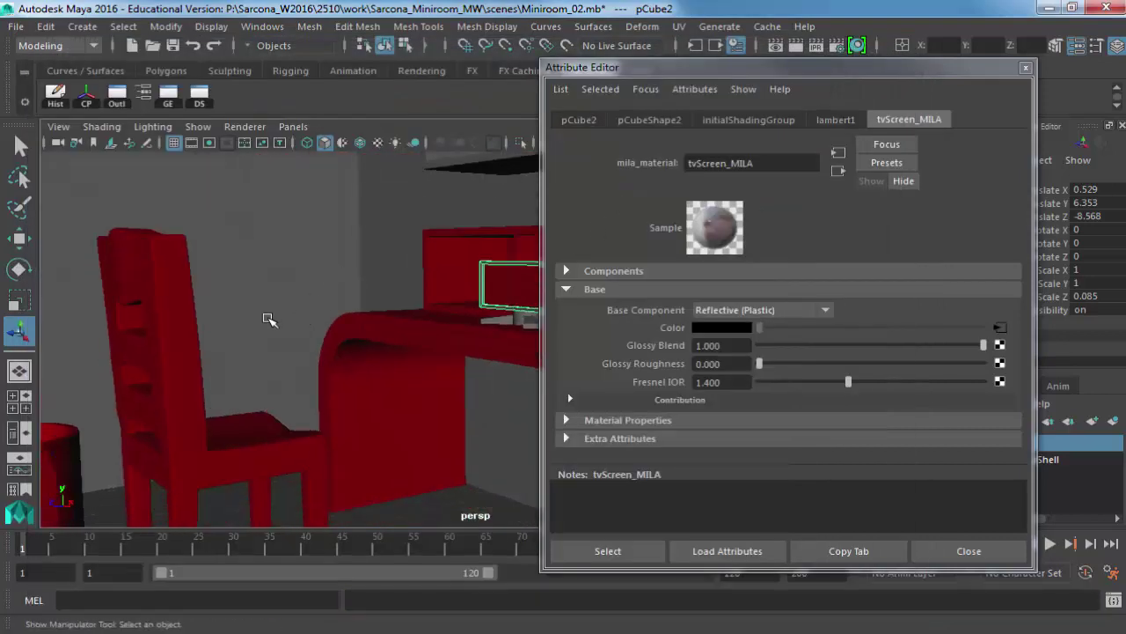
left_click(360, 352)
left_click(409, 264)
right_click(410, 260)
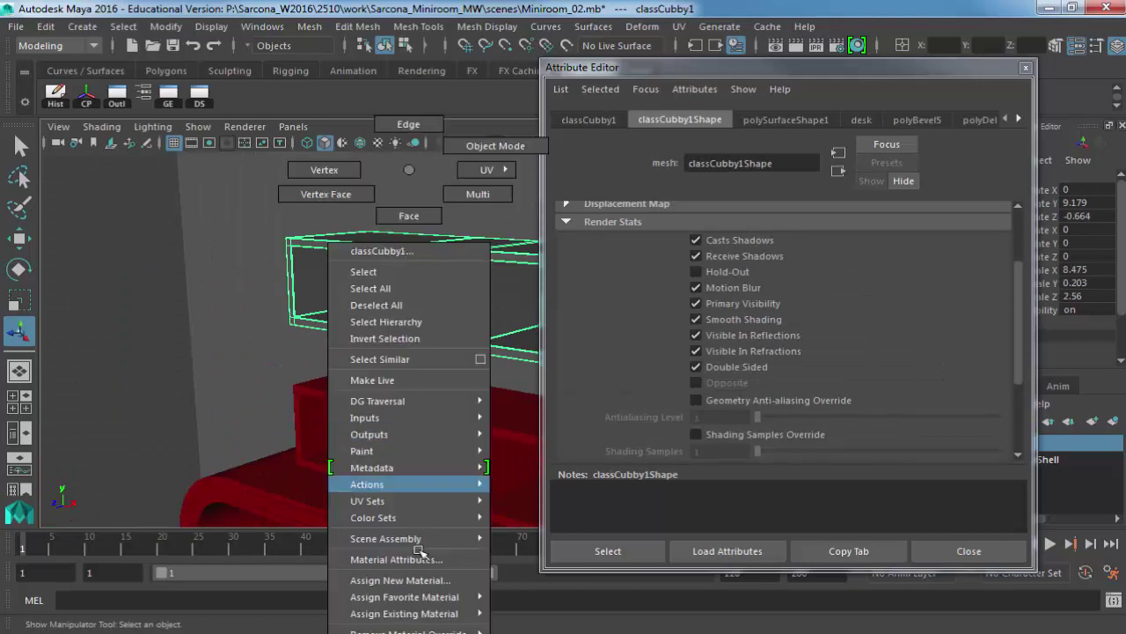
left_click(400, 580)
left_click(377, 160)
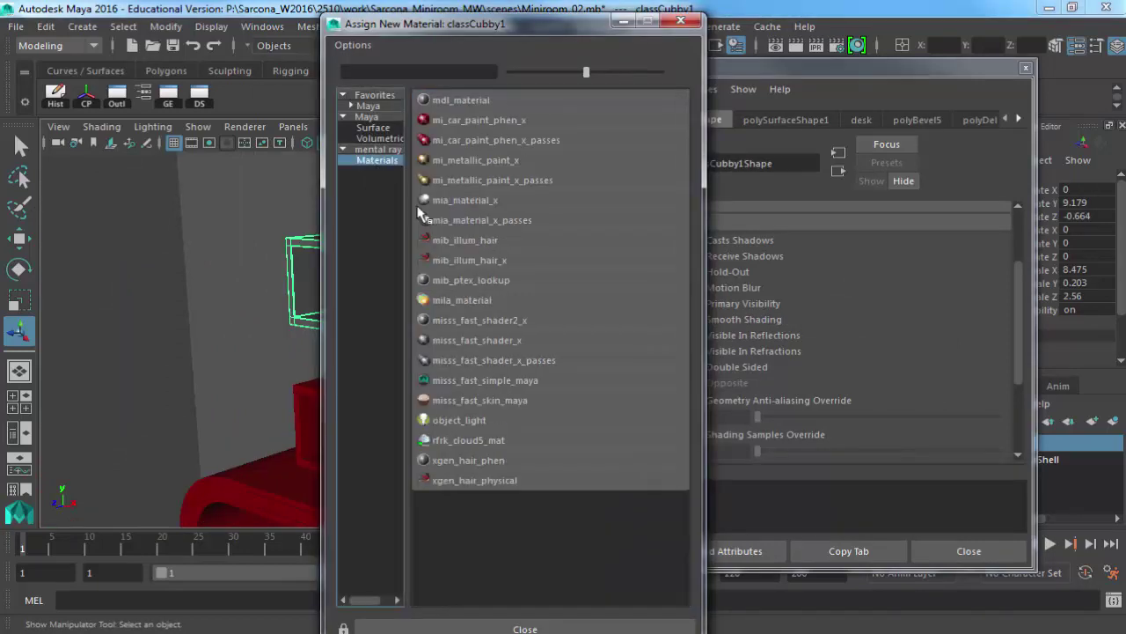
left_click(476, 301)
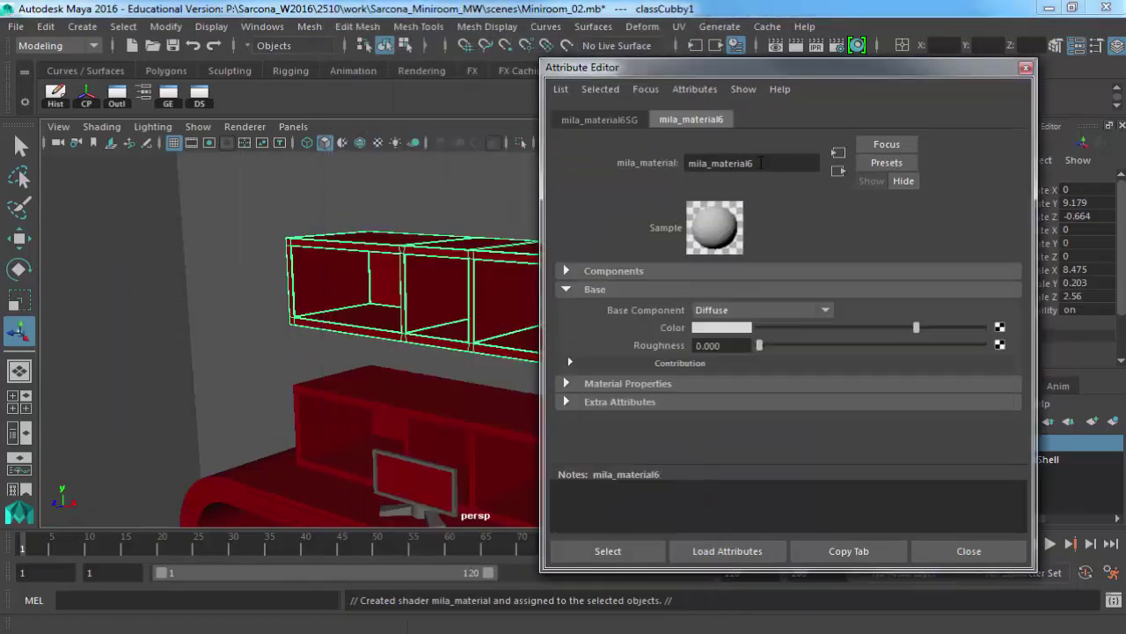
Rename the material bookShelf_MILA and connect a File texture to its Color.
left_click_drag(761, 162, 600, 157)
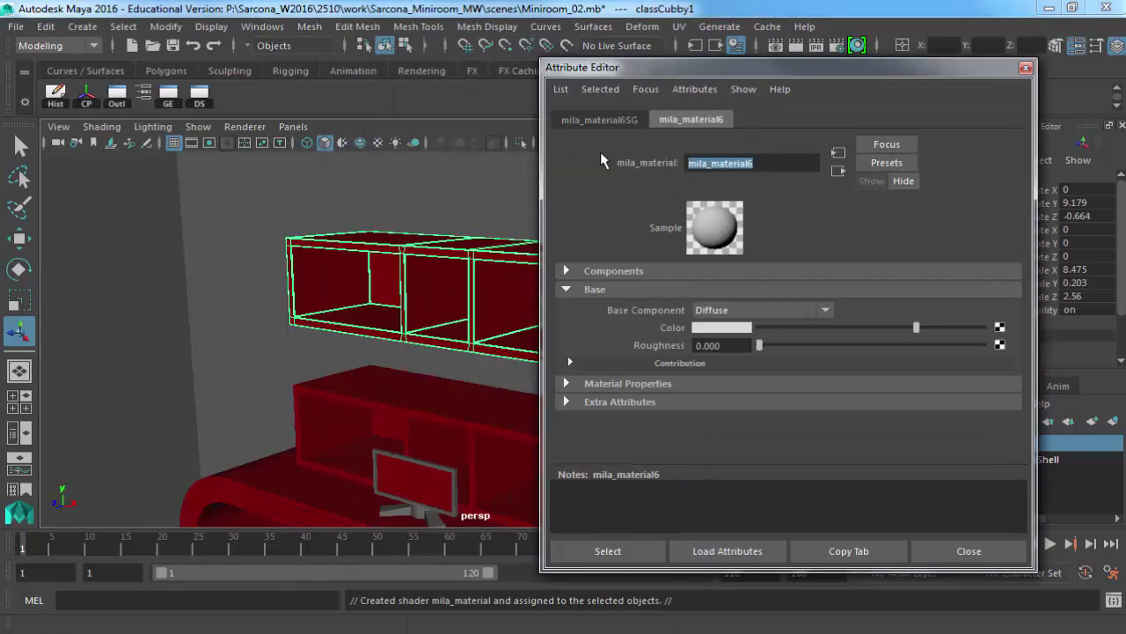
type("bookShelf_")
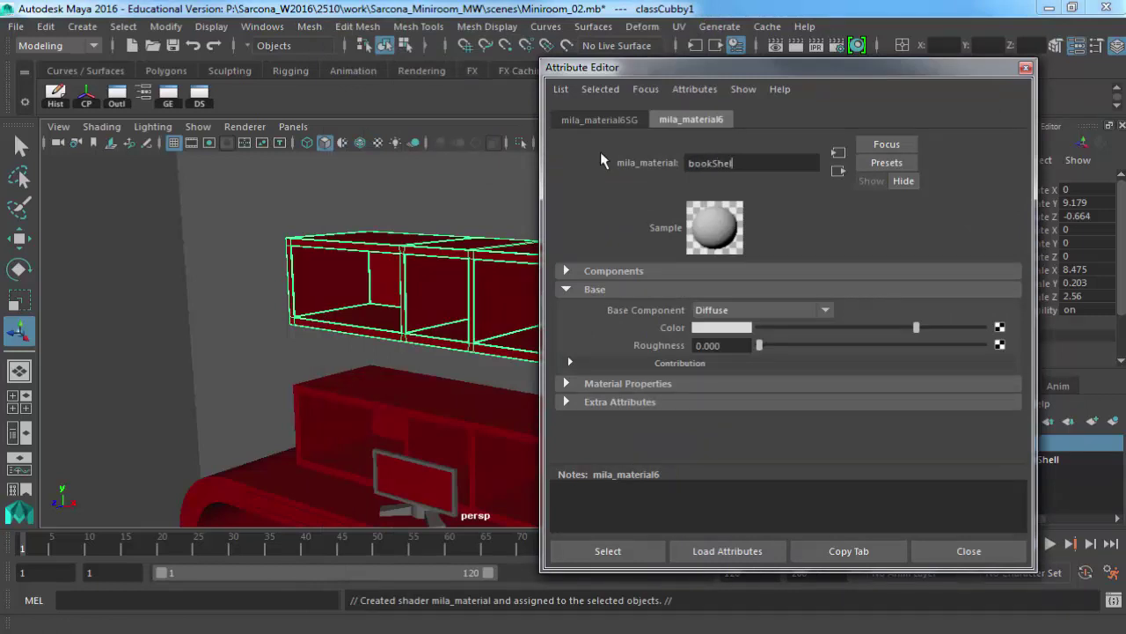
type("A")
key("Return")
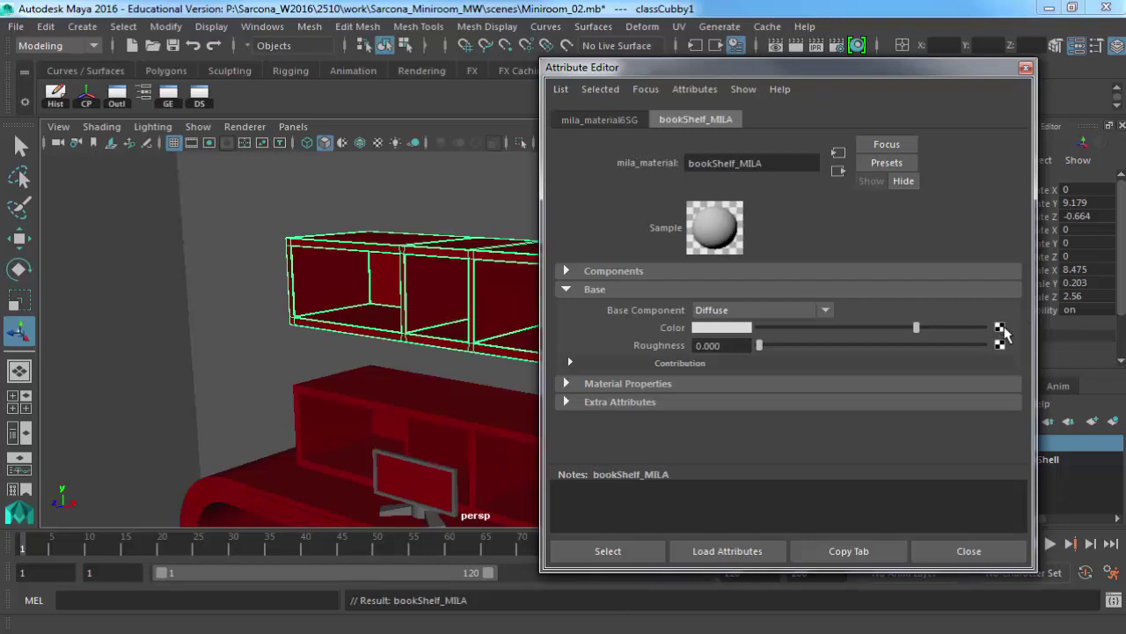
left_click(1000, 327)
left_click(414, 154)
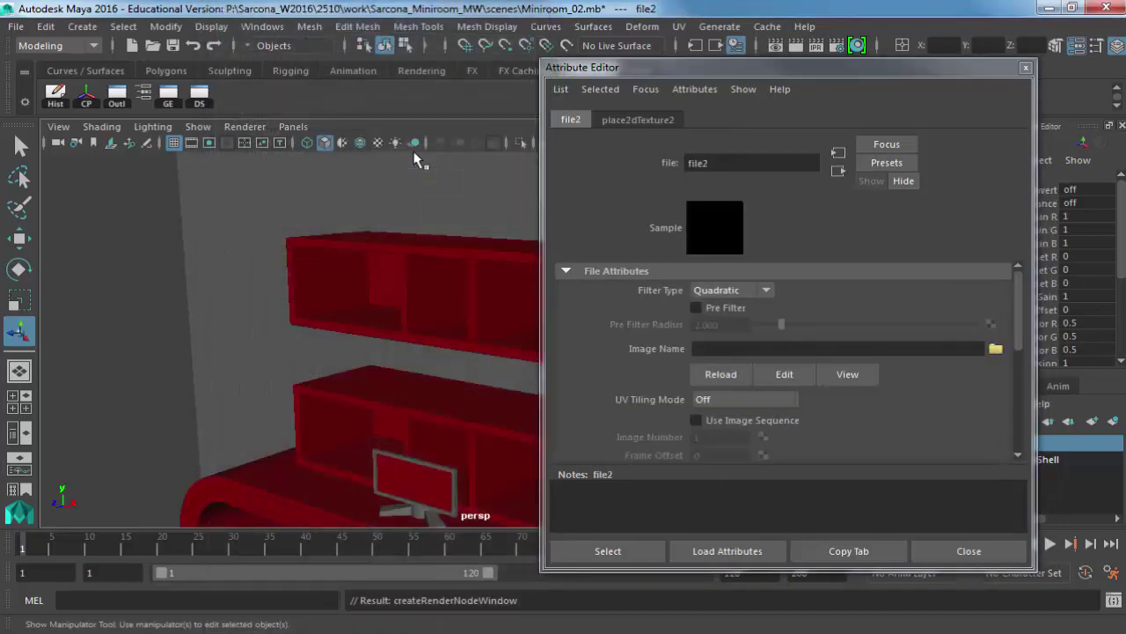
key("alt+Tab")
key("alt+Tab")
key("alt+Tab")
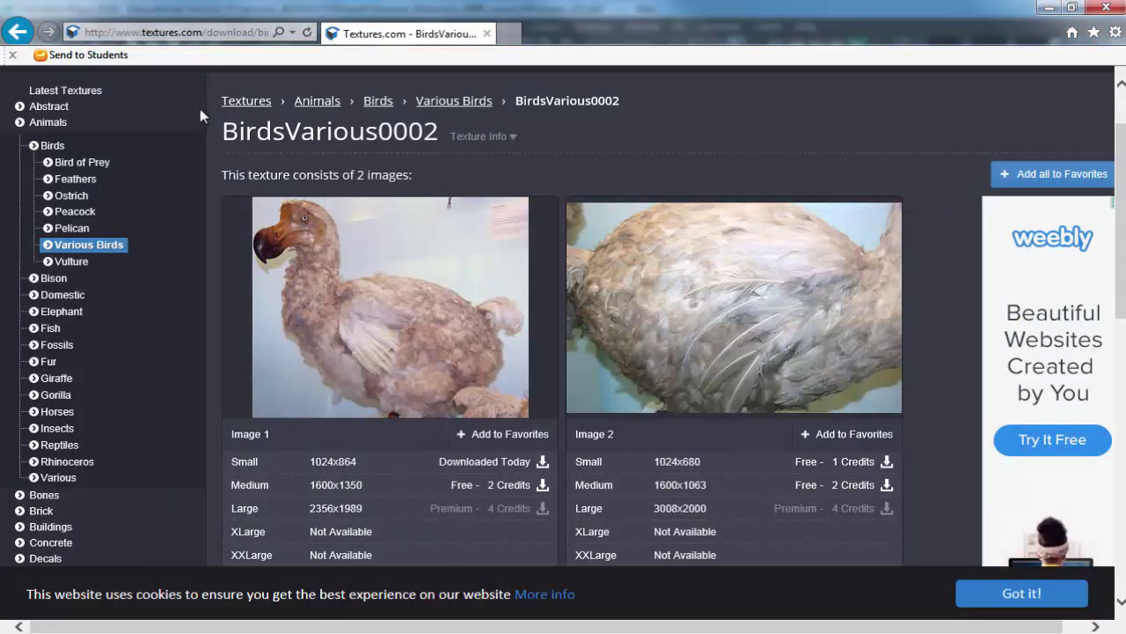
Search Textures.com for 'wood' and browse the results.
left_click(1123, 109)
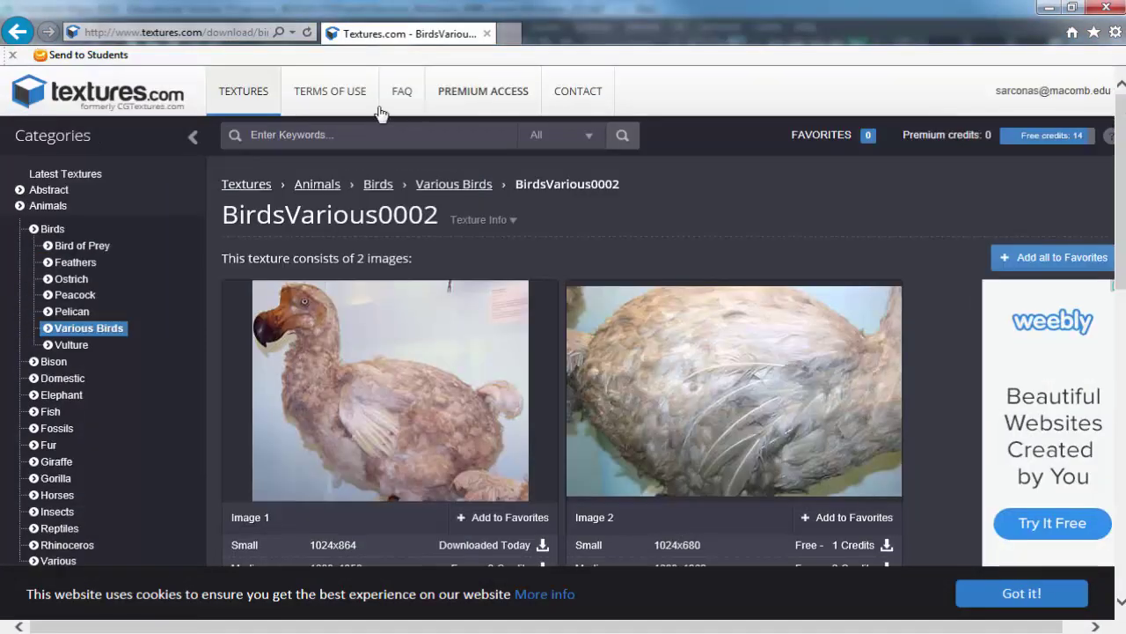
left_click(344, 134)
type("wood")
key("Return")
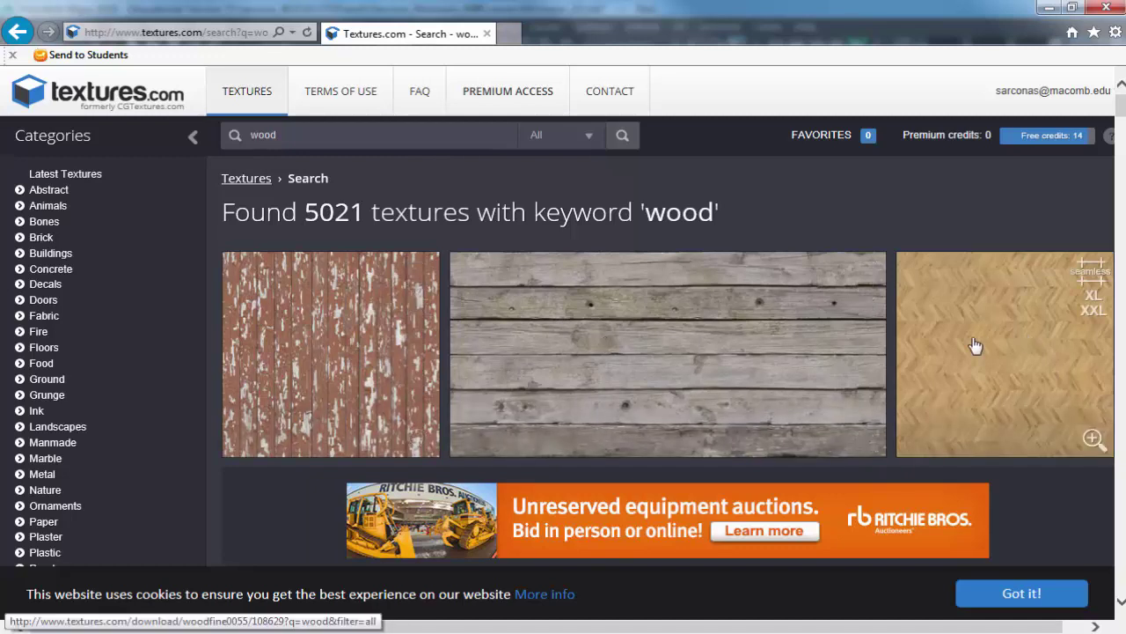
scroll(792, 354, "down", 1)
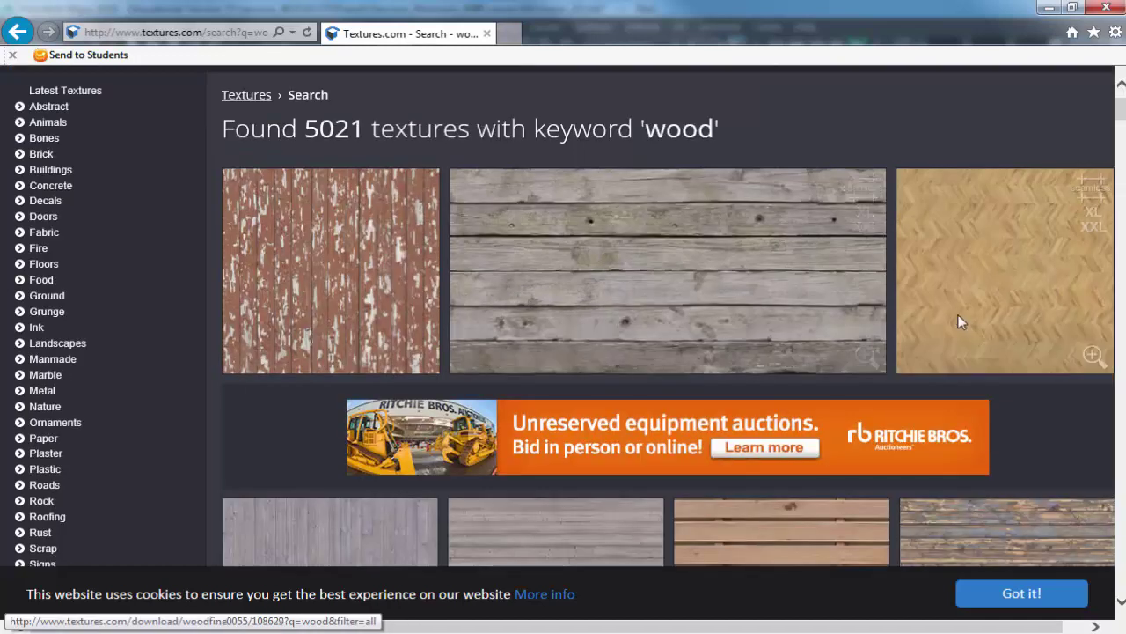
scroll(961, 322, "down", 4)
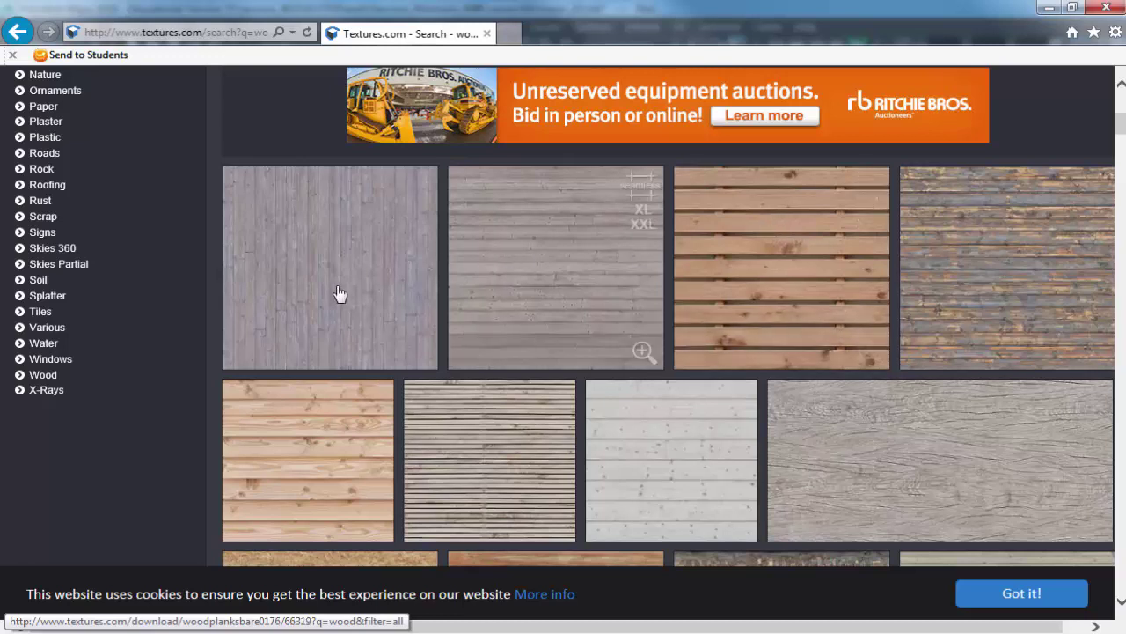
scroll(340, 293, "down", 4)
scroll(341, 294, "up", 1)
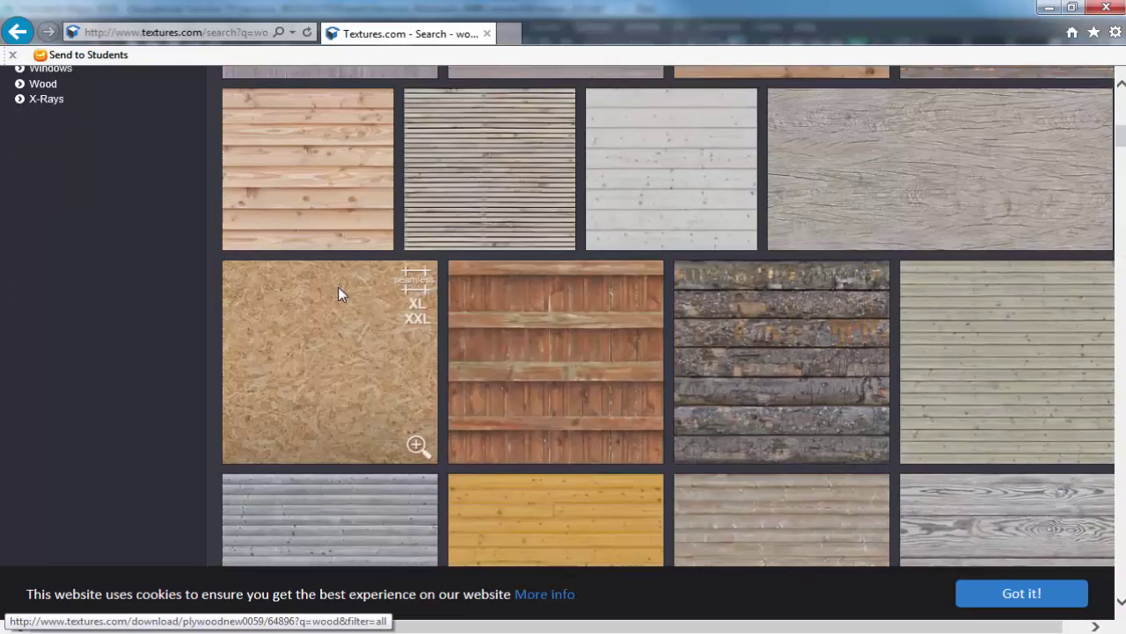
scroll(340, 293, "up", 8)
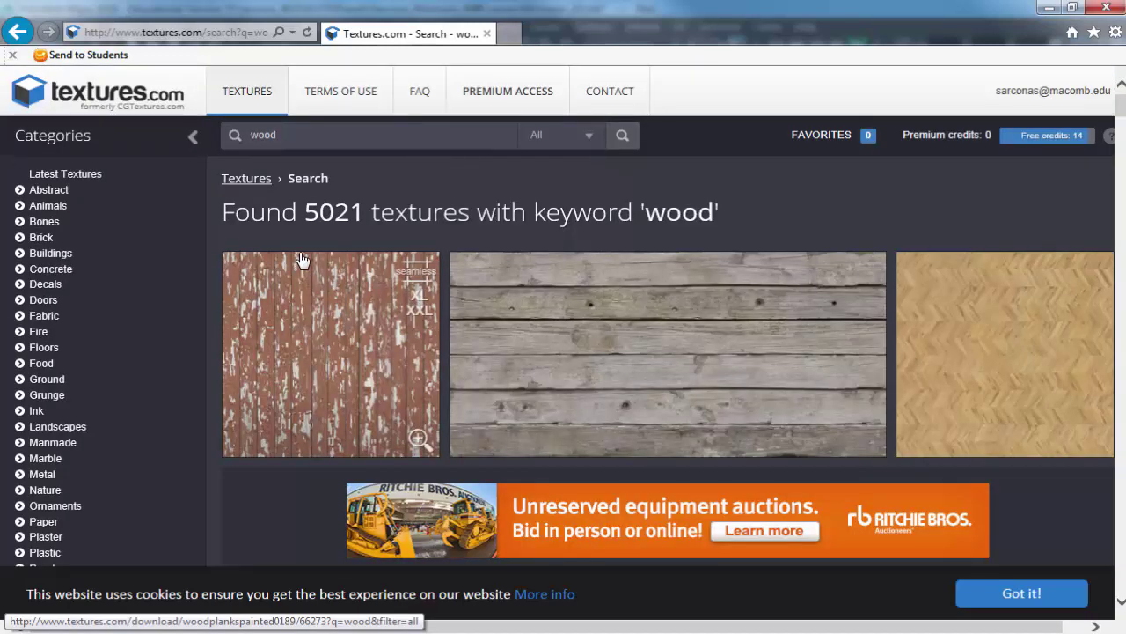
scroll(203, 266, "down", 5)
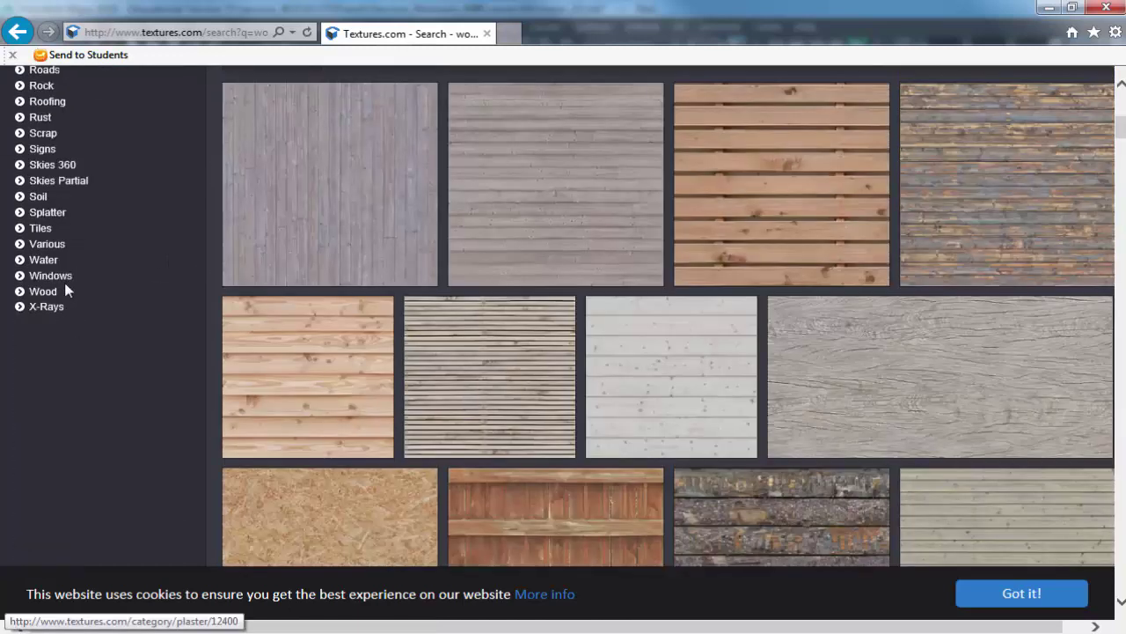
scroll(66, 289, "down", 1)
Go to Wood › Fine Wood and open the orange WoodFine0001 texture page.
left_click(42, 209)
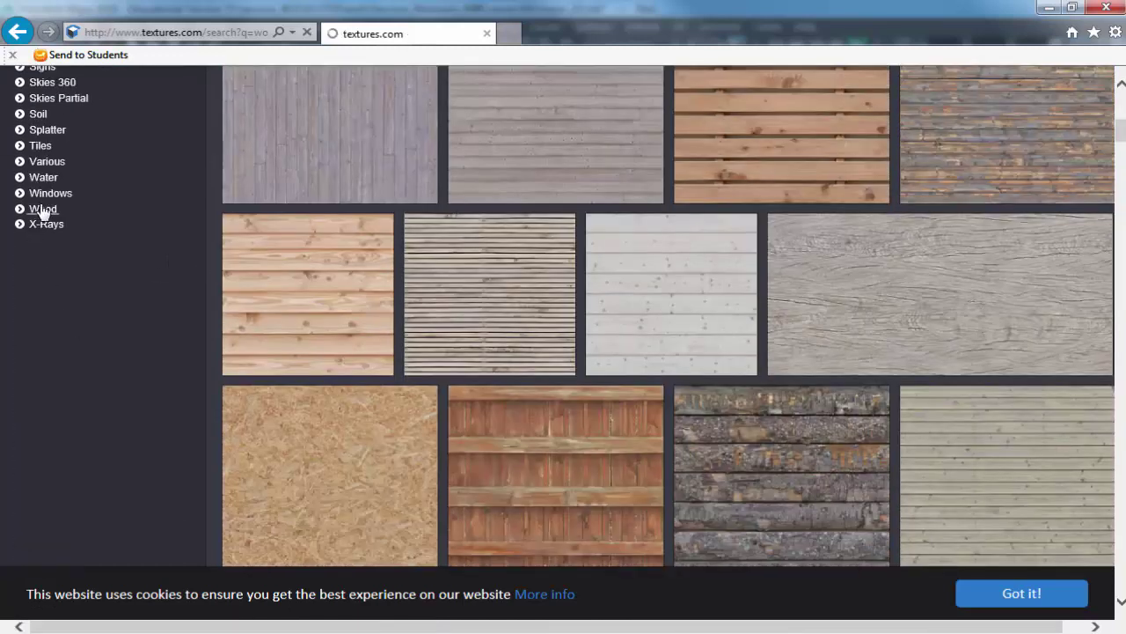
scroll(92, 279, "down", 3)
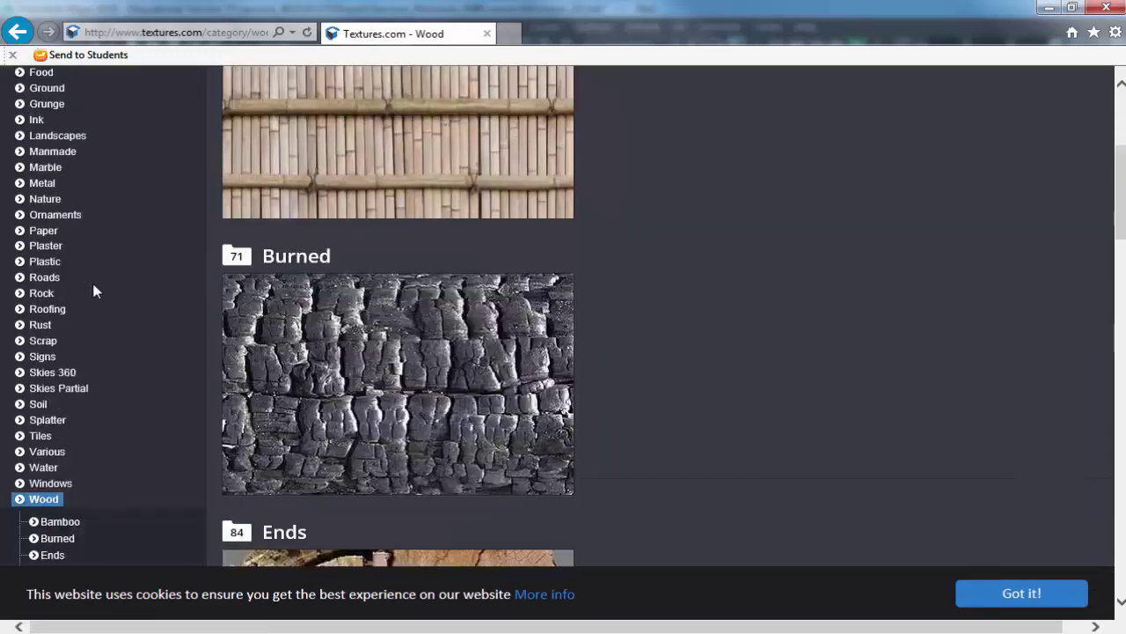
scroll(92, 291, "down", 3)
left_click(66, 282)
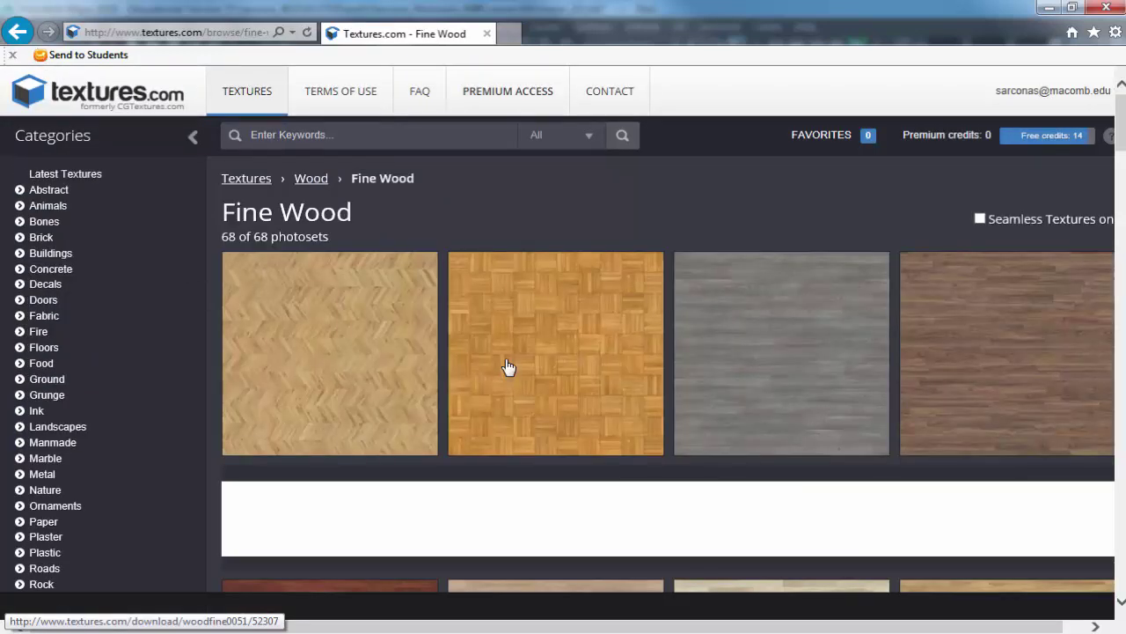
scroll(133, 354, "down", 3)
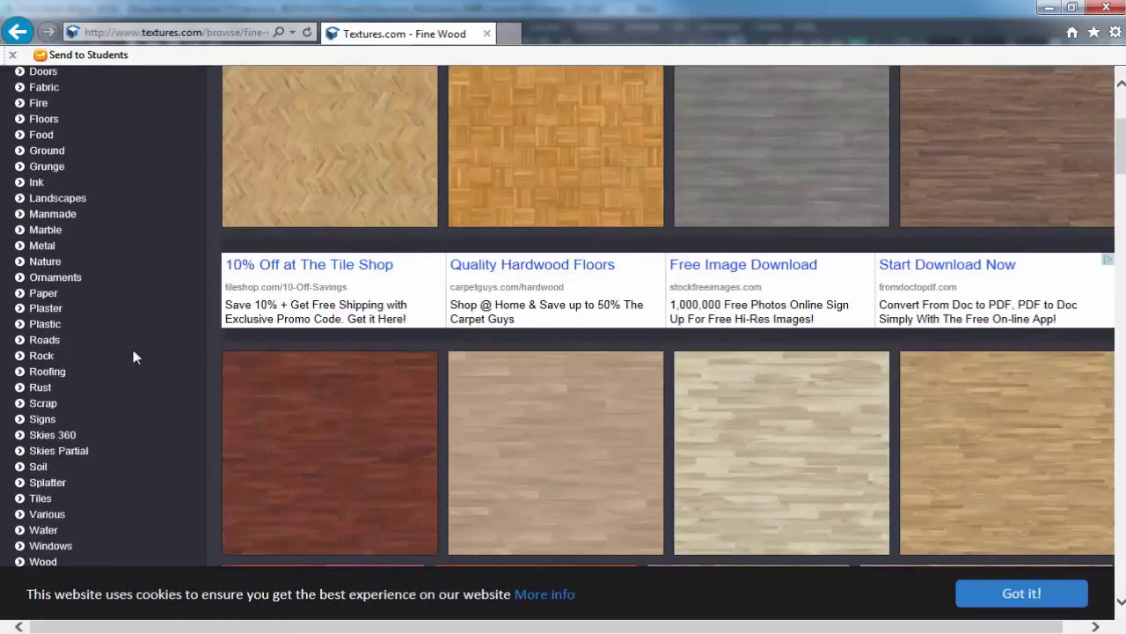
scroll(134, 356, "down", 6)
scroll(132, 352, "up", 3)
left_click(37, 285)
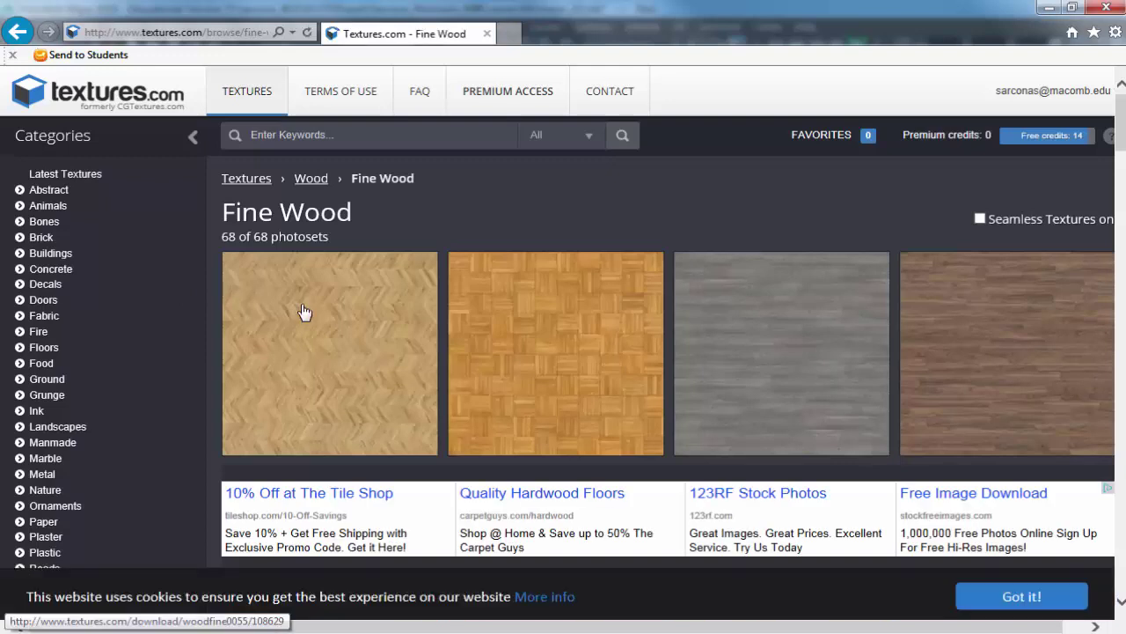
scroll(308, 312, "down", 3)
scroll(312, 312, "down", 3)
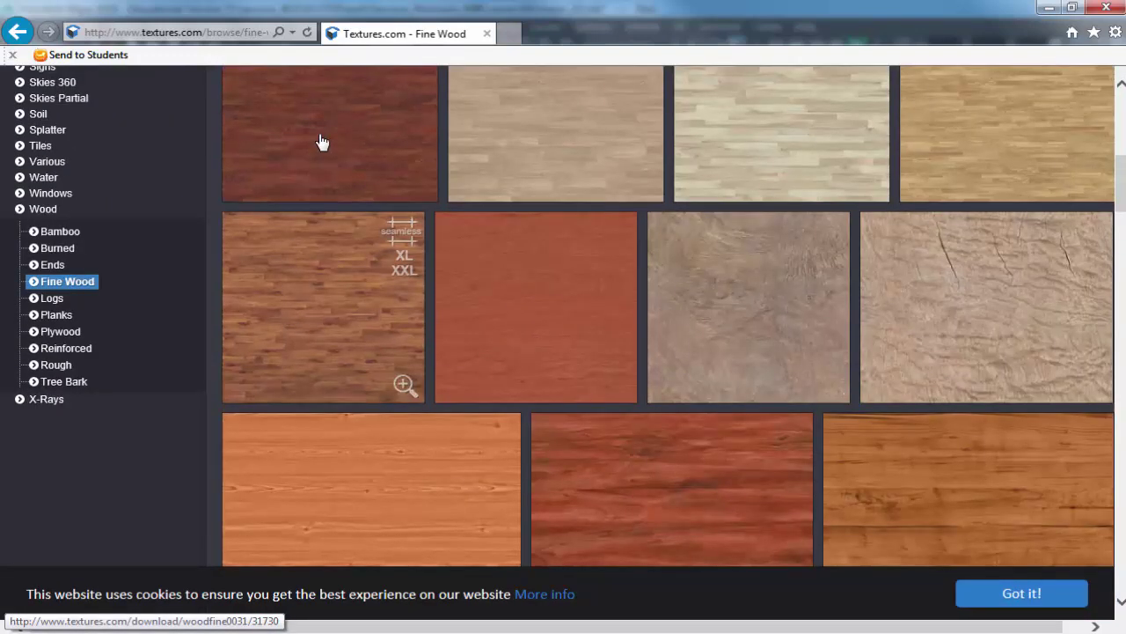
scroll(323, 167, "up", 1)
scroll(472, 238, "down", 3)
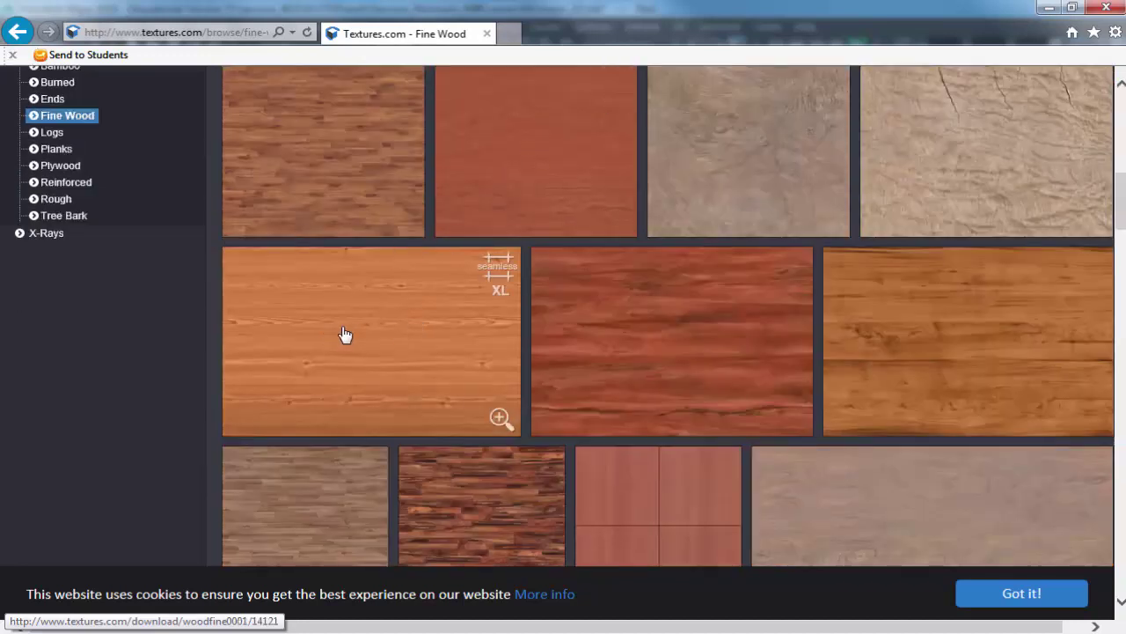
left_click(375, 334)
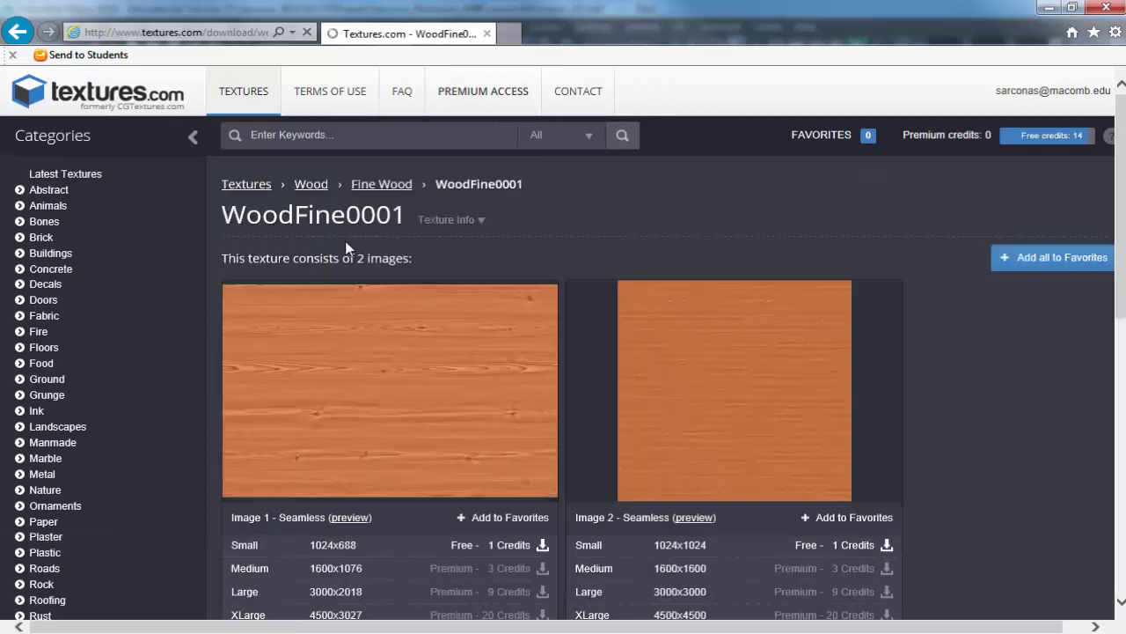
scroll(346, 243, "down", 2)
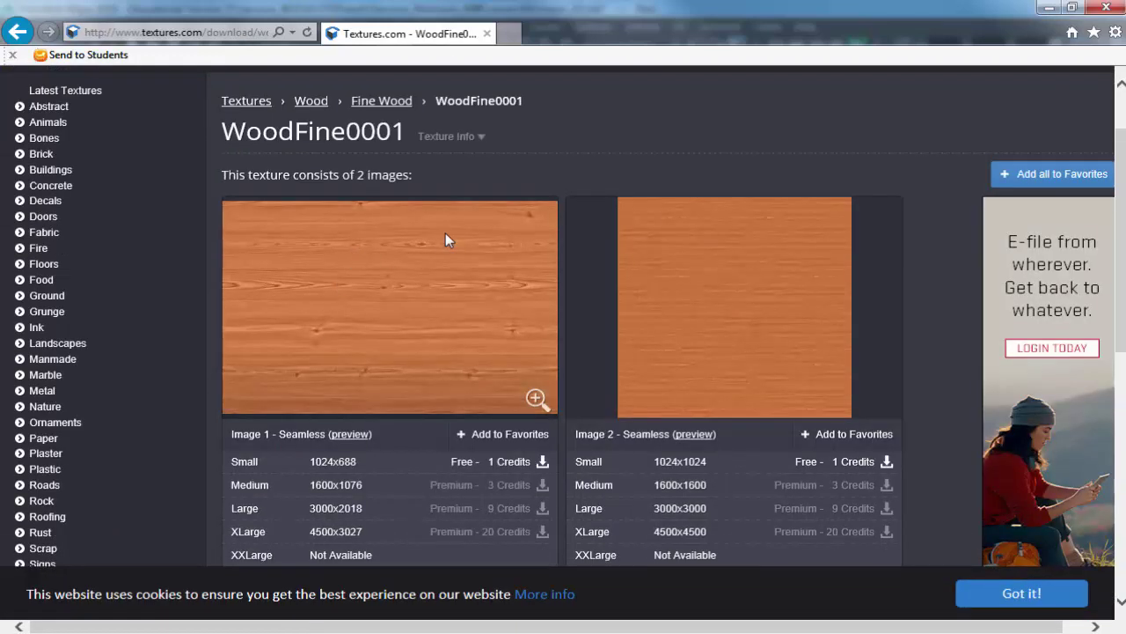
double_click(312, 434)
left_click_drag(327, 432, 310, 440)
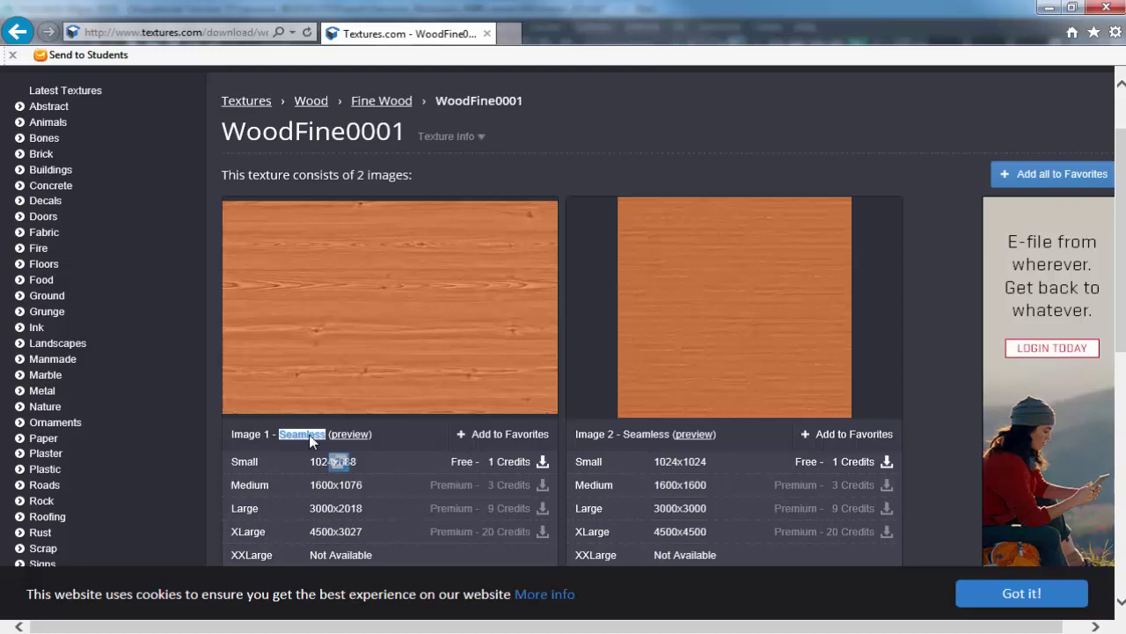
left_click(357, 435)
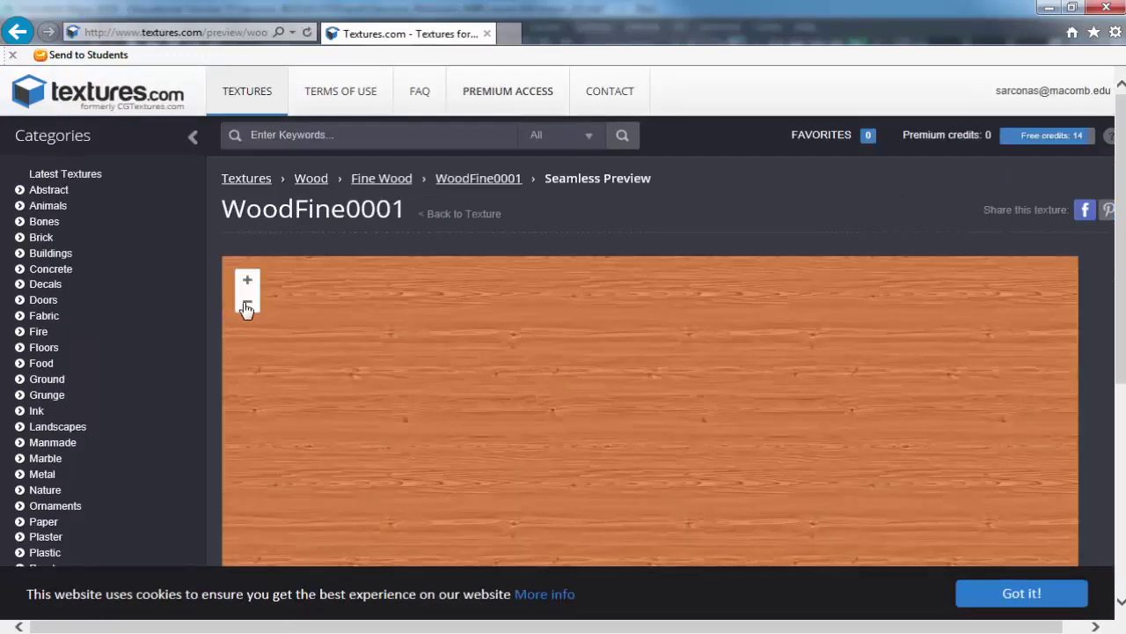
left_click(246, 305)
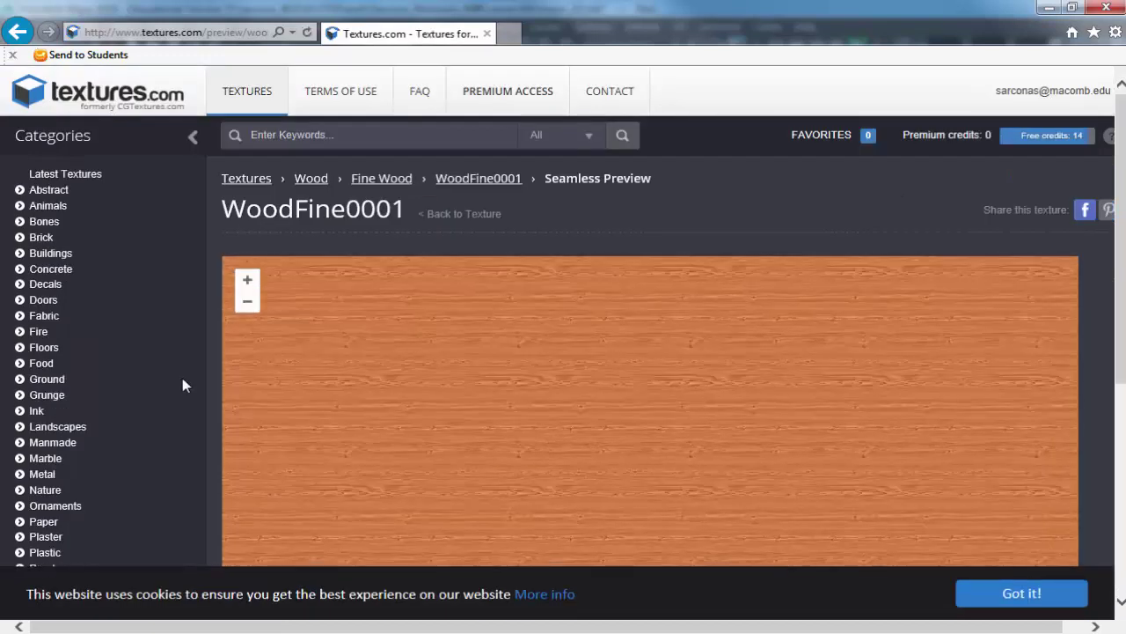
scroll(182, 377, "down", 3)
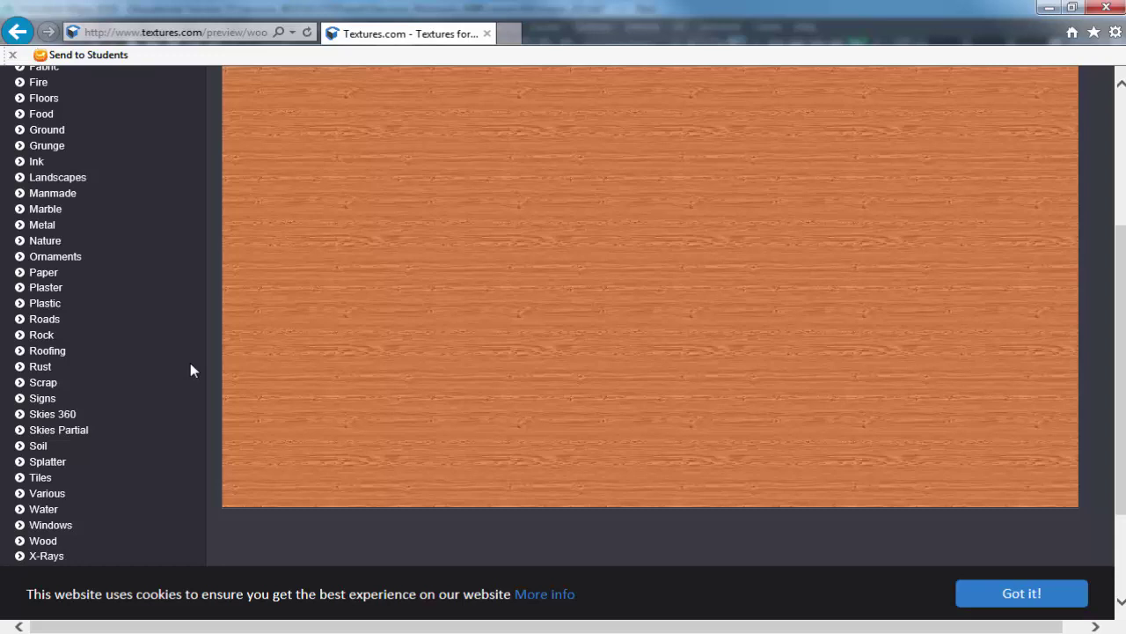
scroll(127, 335, "up", 1)
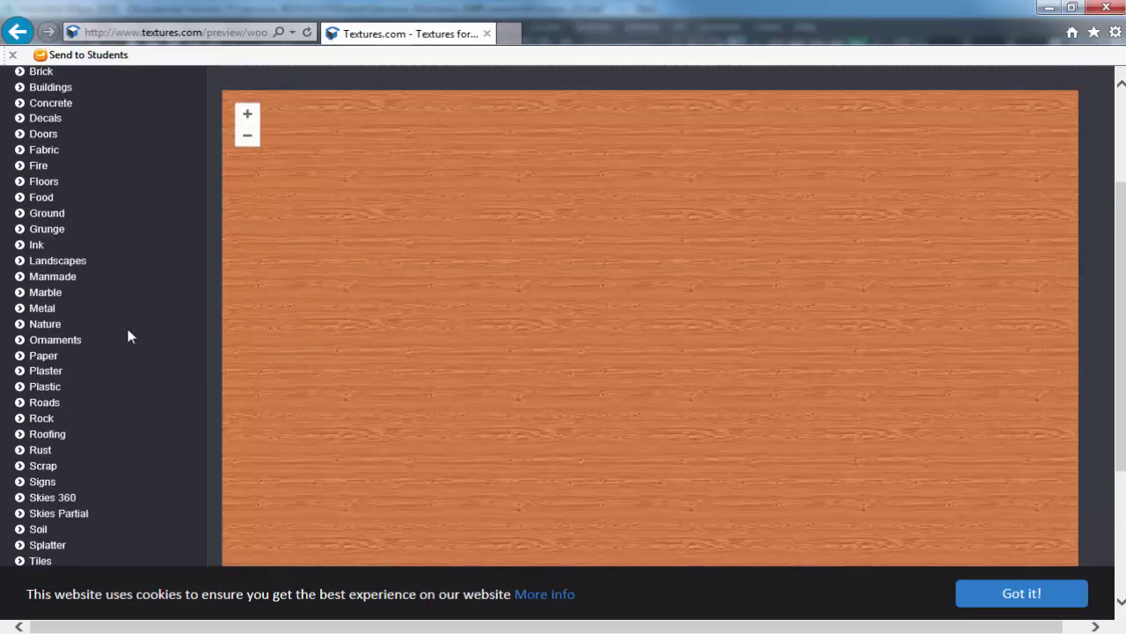
left_click(249, 141)
left_click(249, 140)
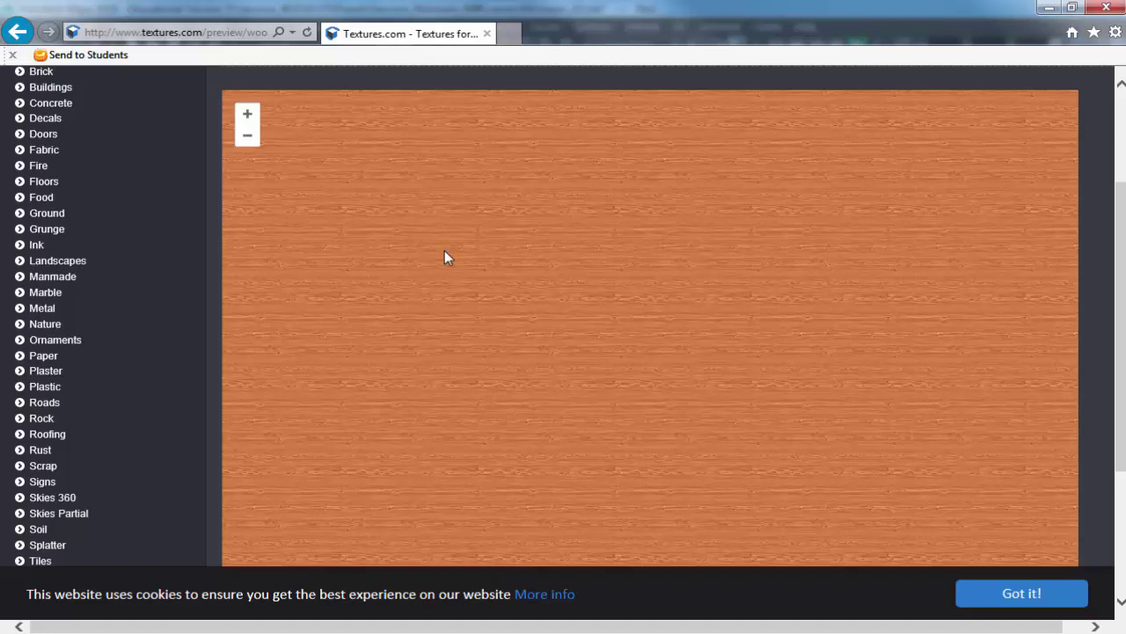
scroll(181, 252, "down", 3)
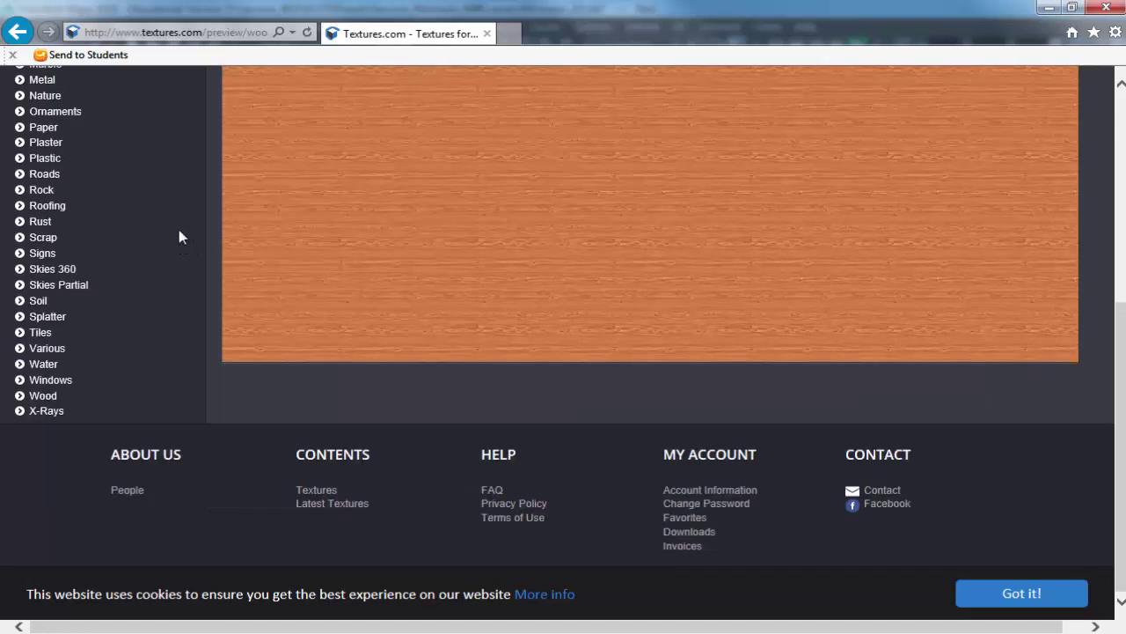
key("alt+Left")
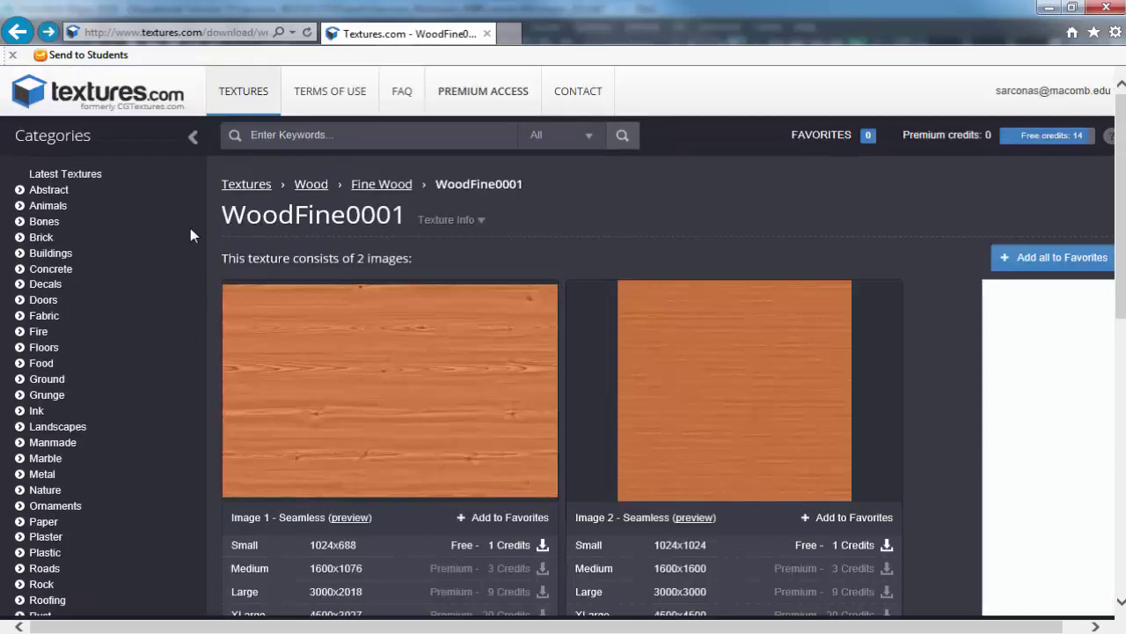
Download and save the small 1024x688 WoodFine0001 image.
scroll(190, 248, "down", 1)
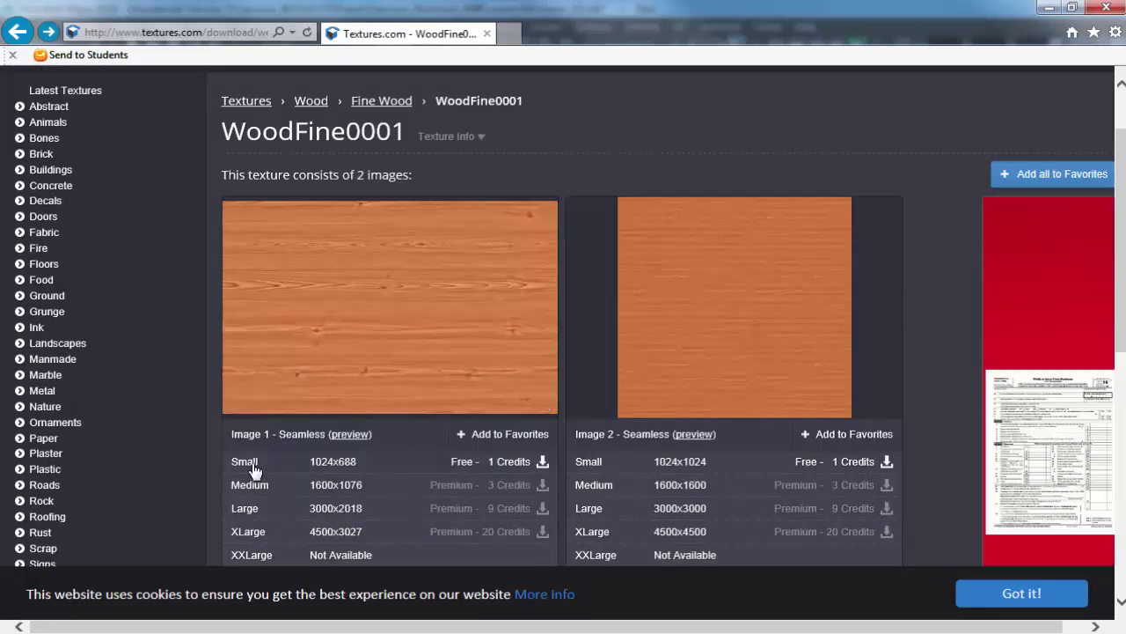
left_click(258, 465)
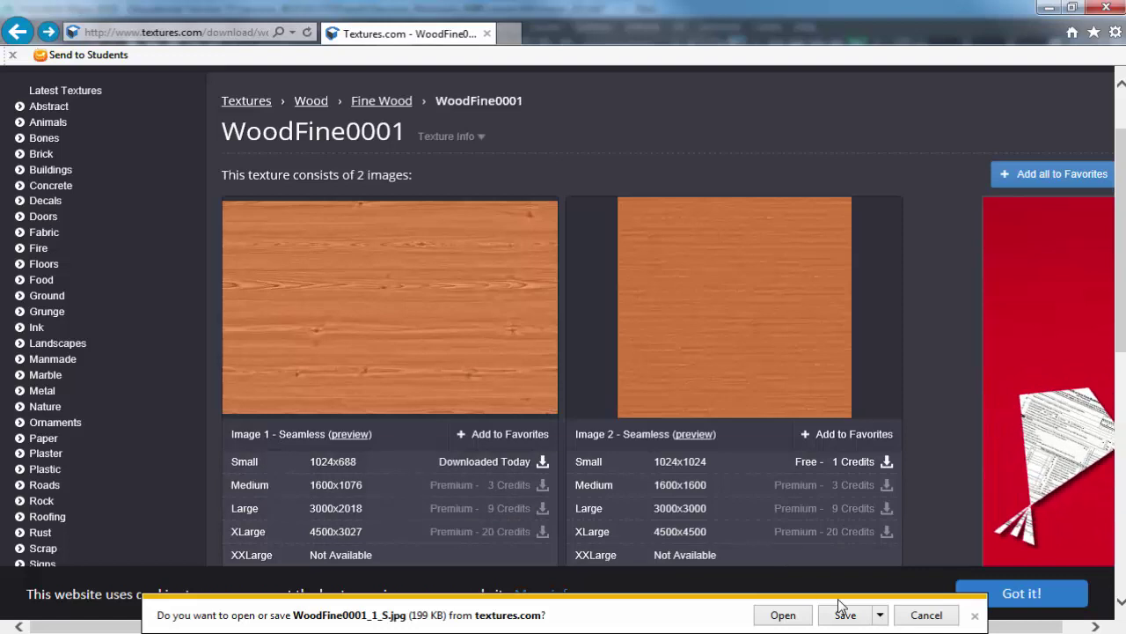
left_click(843, 615)
left_click(800, 615)
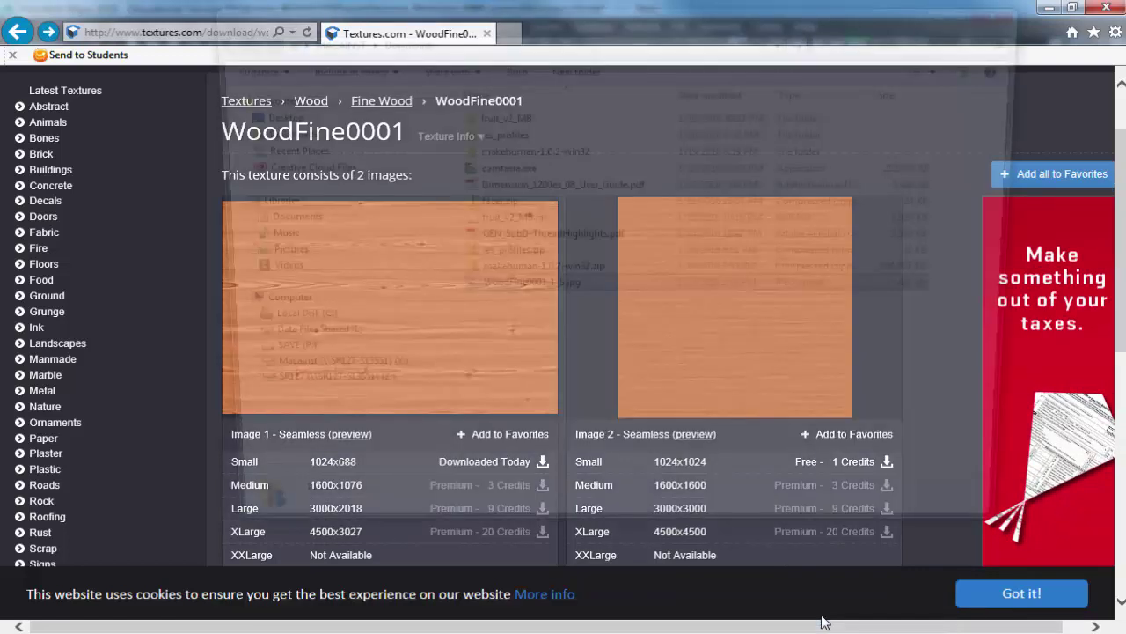
Move WoodFine0001_1_S.jpg into the Miniroom MW project's sourceimages folder.
right_click(528, 300)
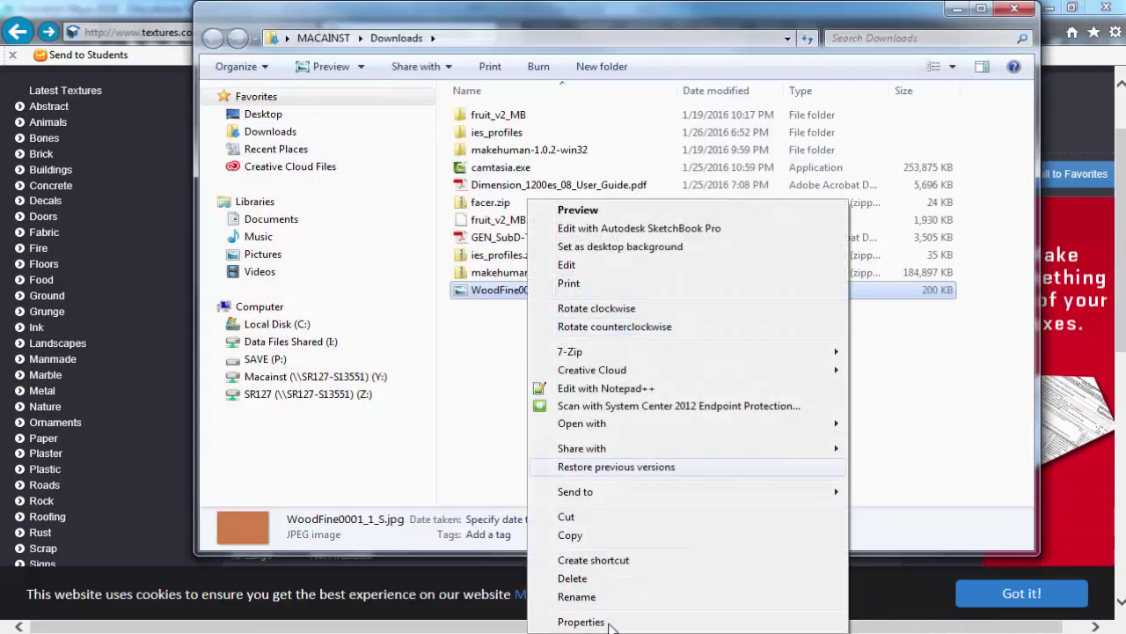
left_click(571, 517)
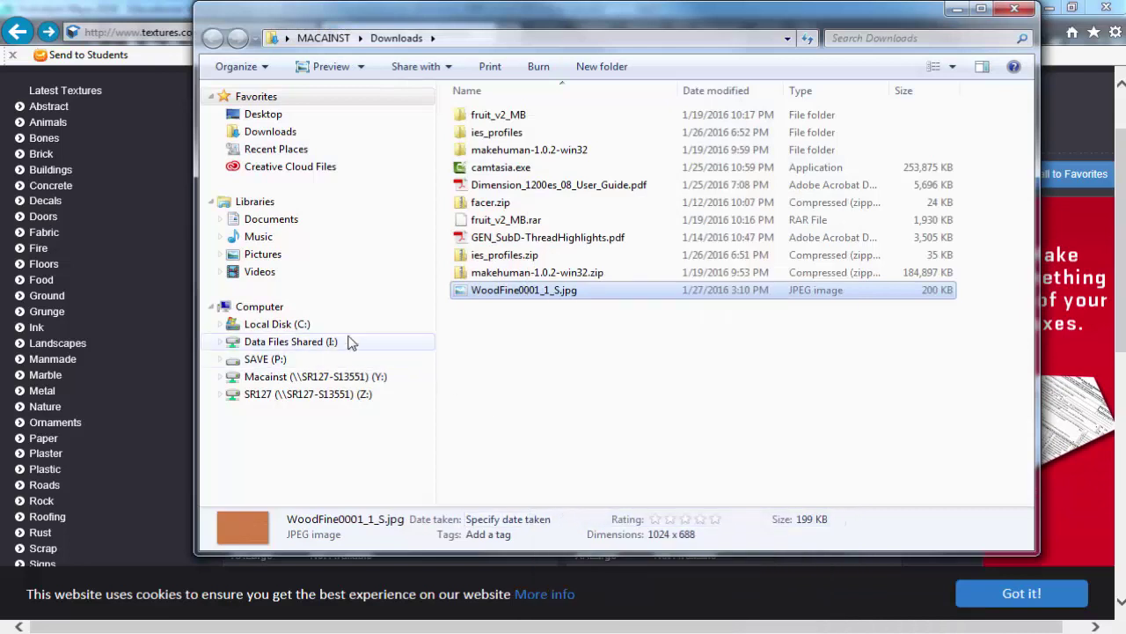
left_click(294, 359)
left_click(514, 307)
double_click(513, 307)
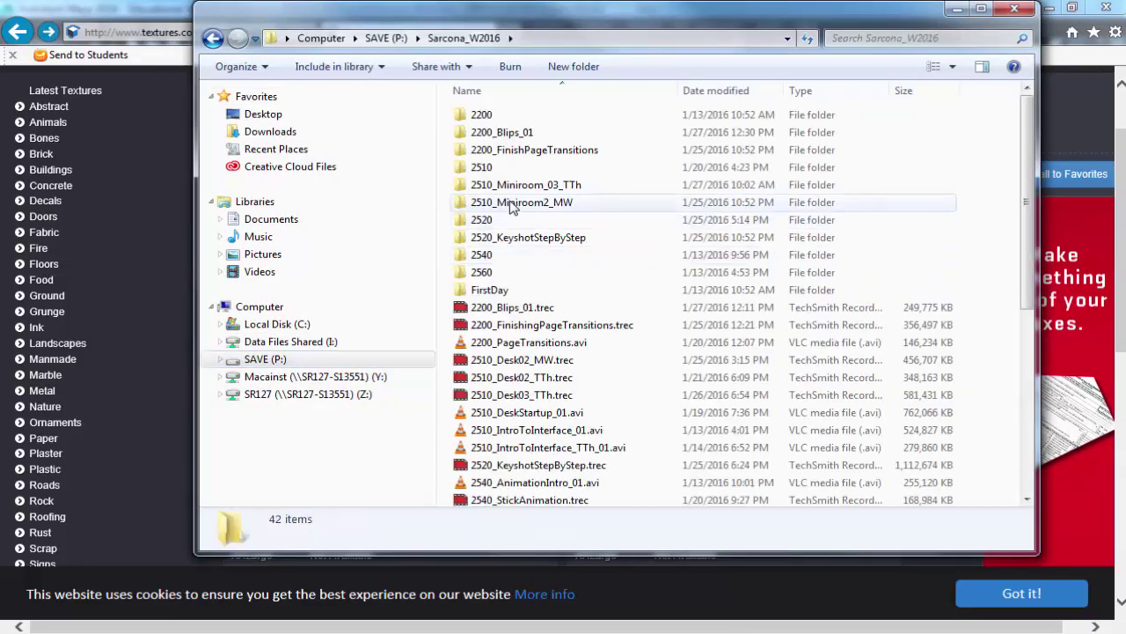
double_click(494, 166)
double_click(494, 152)
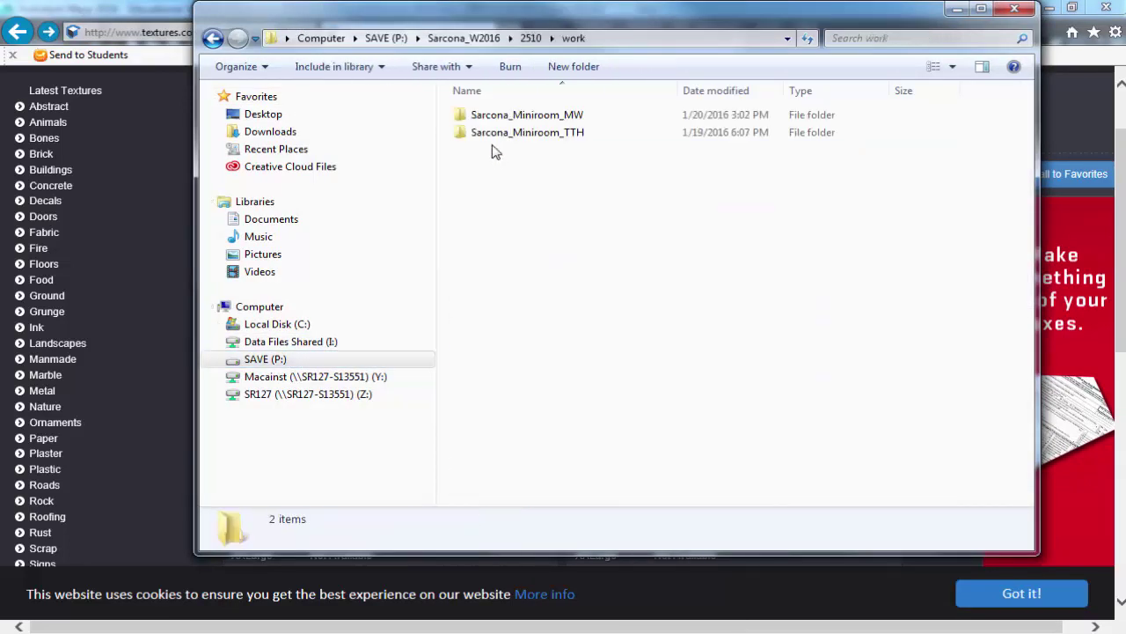
left_click(485, 133)
double_click(485, 117)
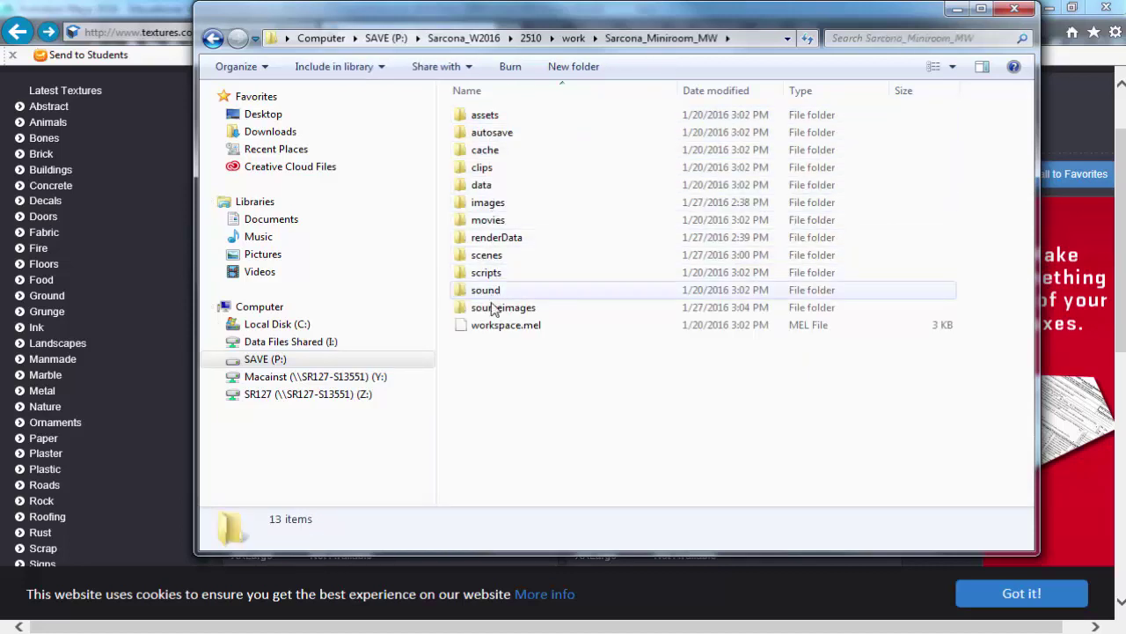
double_click(502, 307)
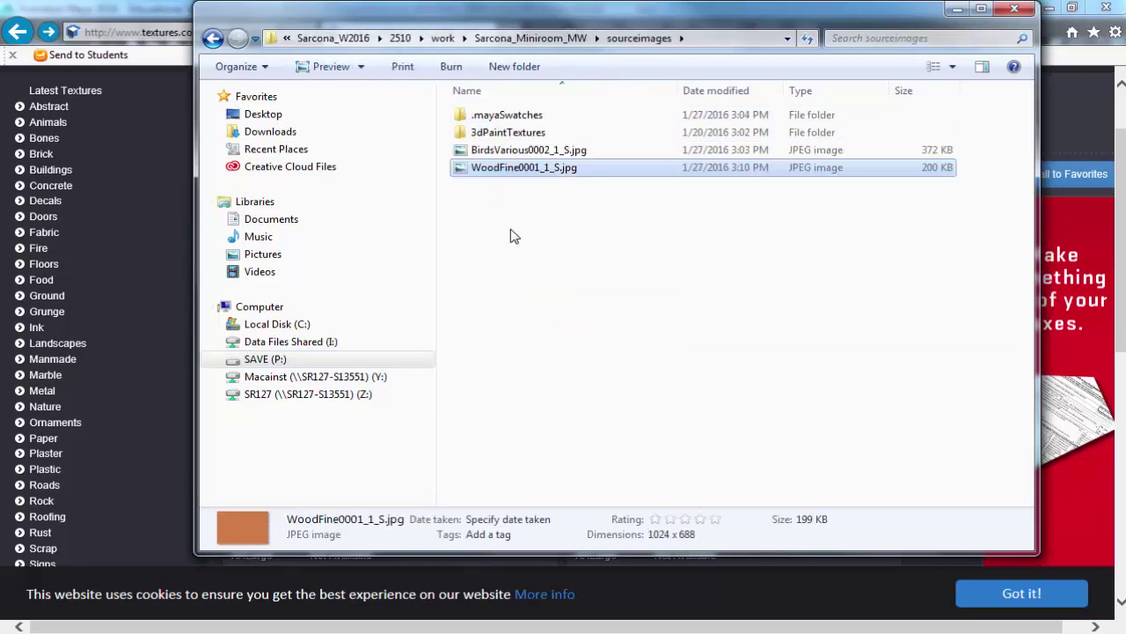
left_click(505, 354)
key("alt+Tab")
key("alt+Tab")
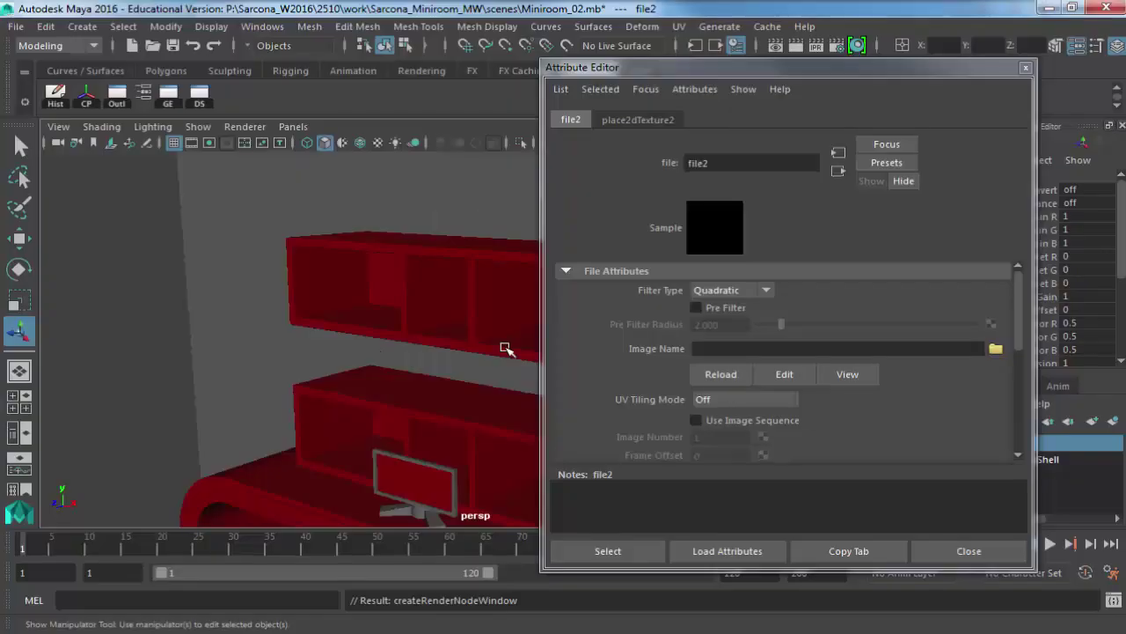
Load WoodFine0001_1_S.jpg as the file2 texture image.
left_click(996, 350)
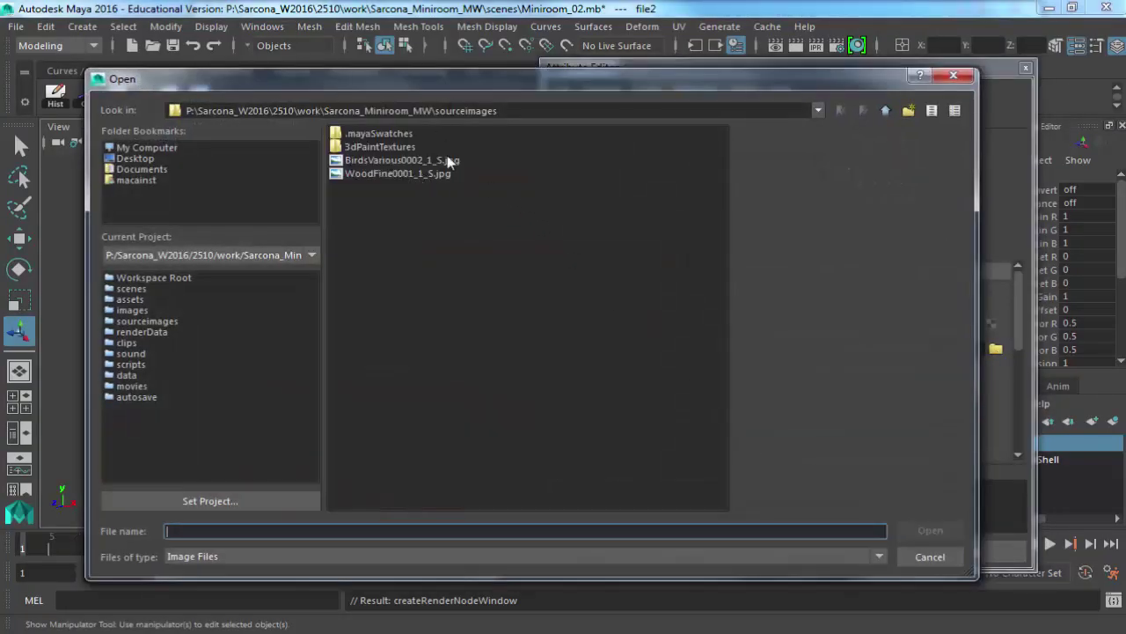
left_click(422, 177)
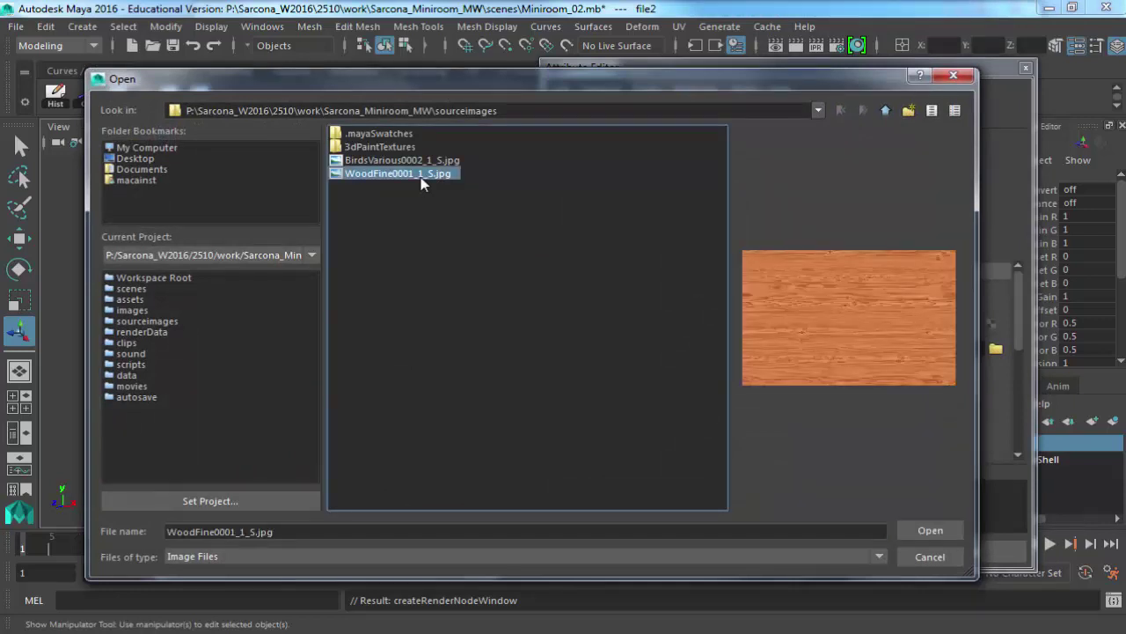
double_click(422, 175)
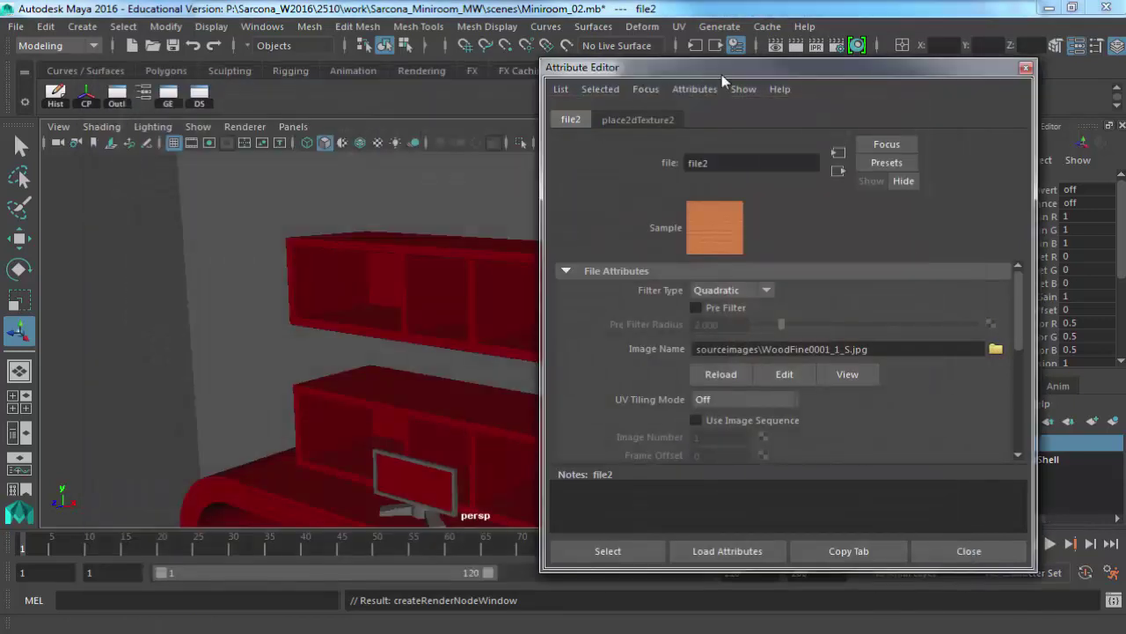
Save the scene and render the frame to see the wooden shelf.
left_click_drag(616, 60, 713, 73)
left_click_drag(557, 229, 510, 231, "alt")
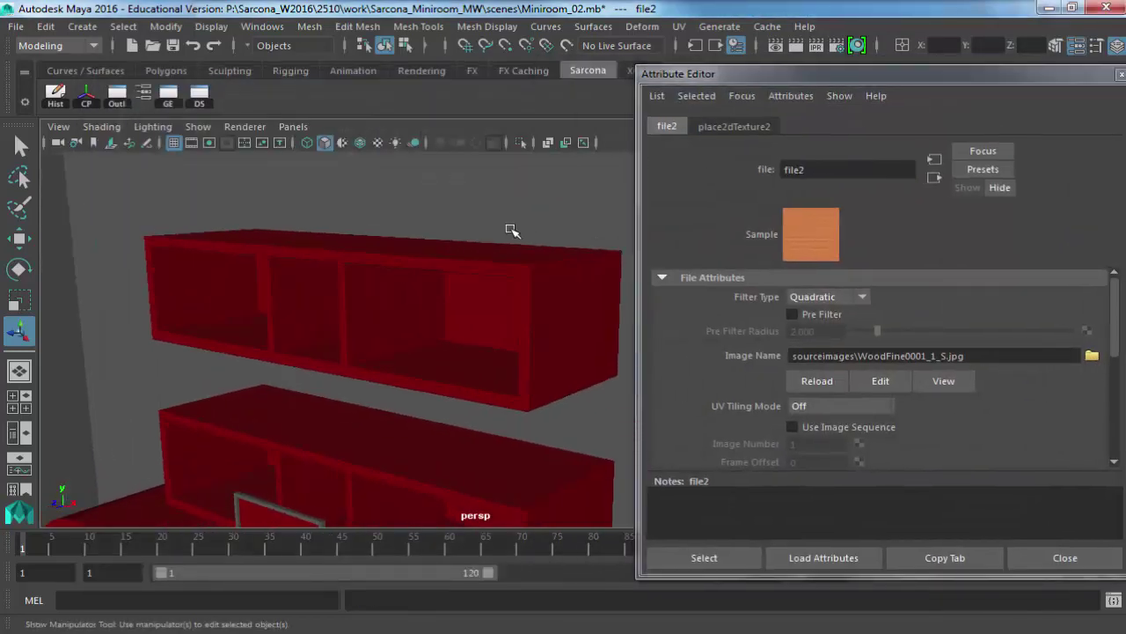
key("ctrl+s")
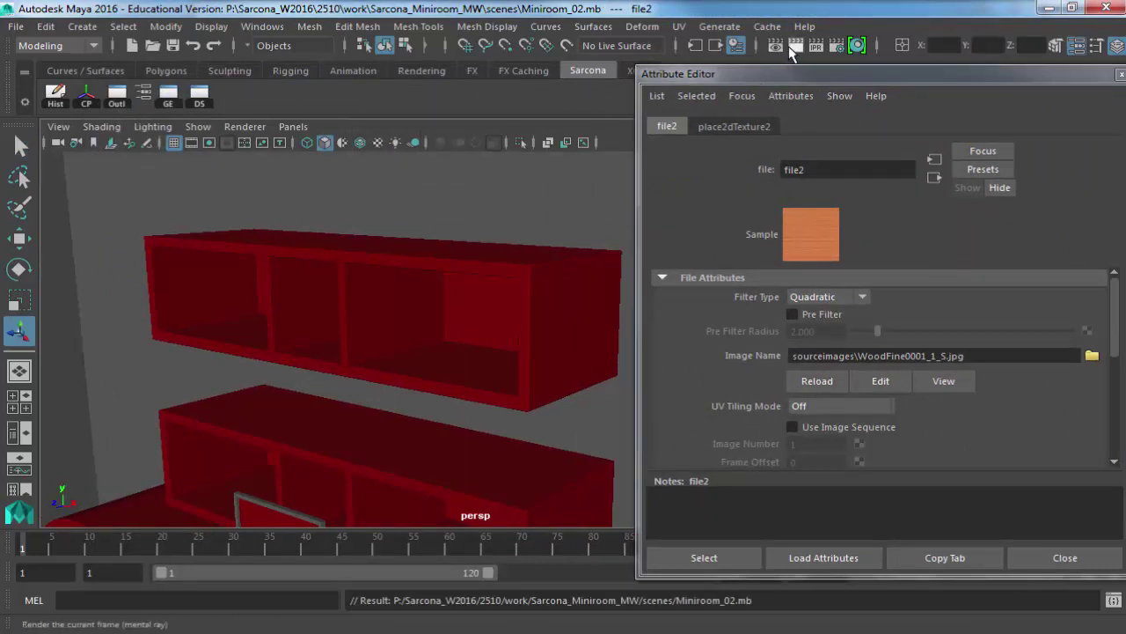
left_click(794, 47)
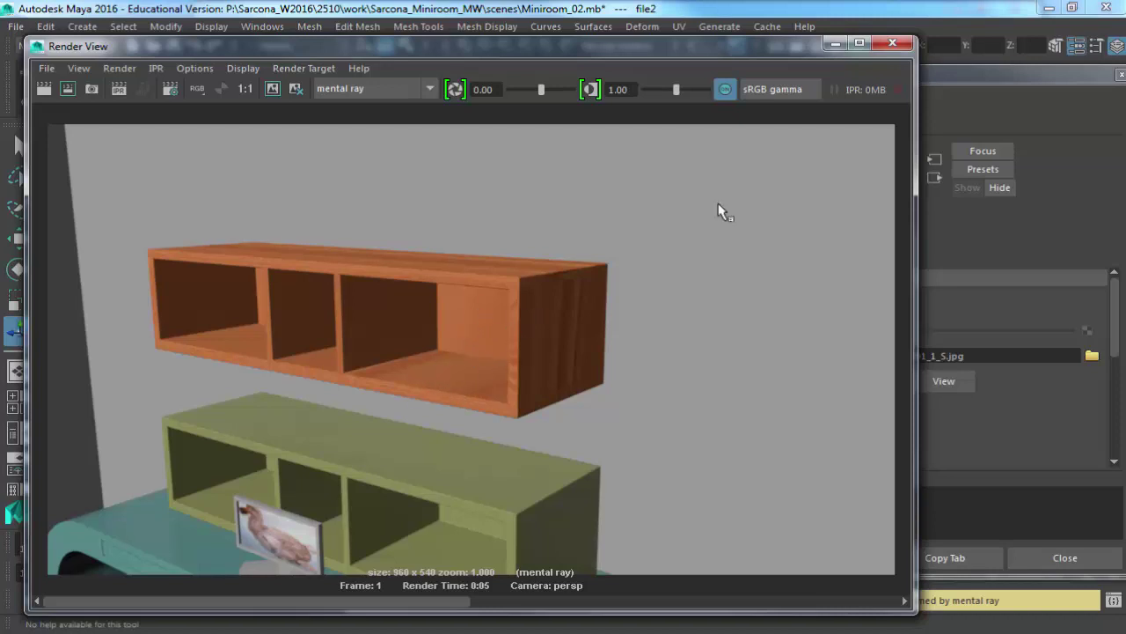
left_click(892, 43)
Apply an automatic UV projection to the upper cabinet and render to check the grain.
left_click(464, 260)
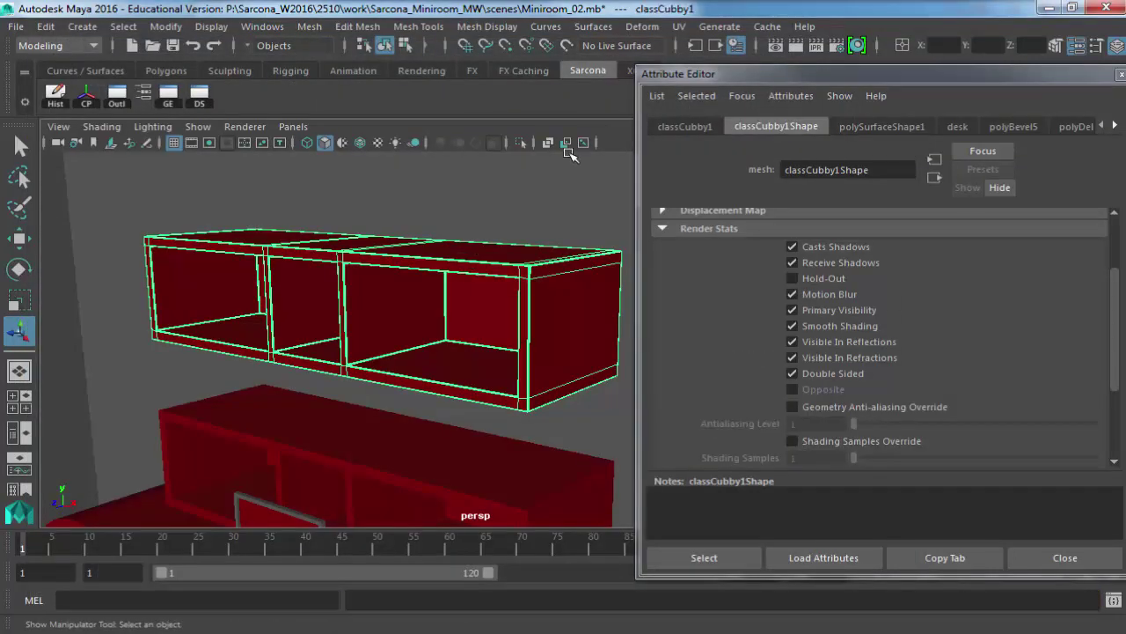
left_click(678, 26)
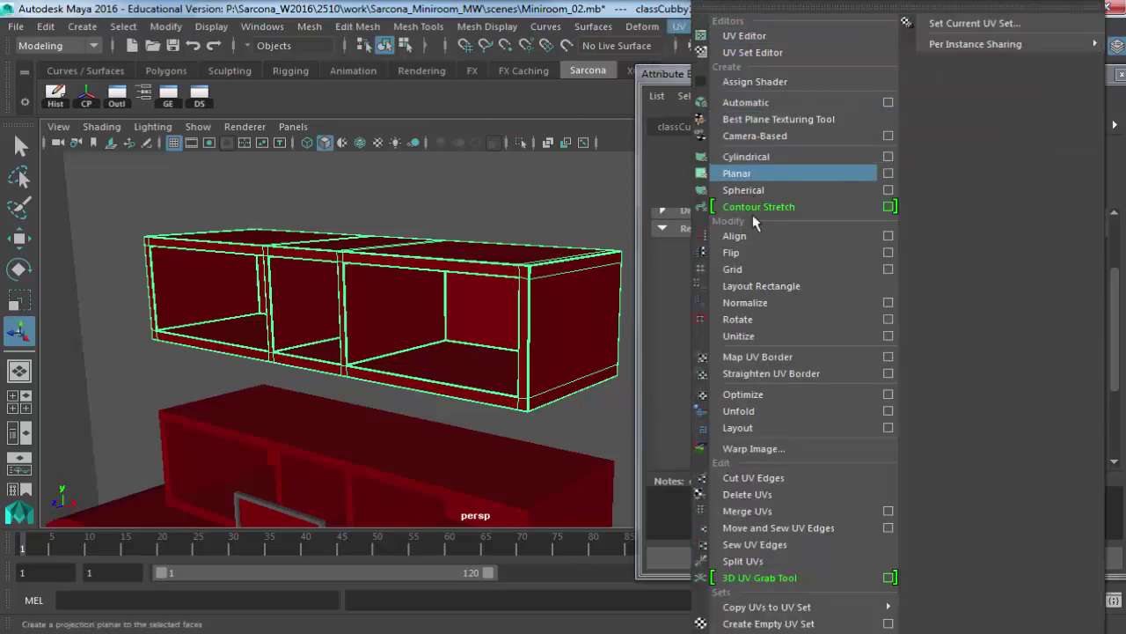
left_click(759, 102)
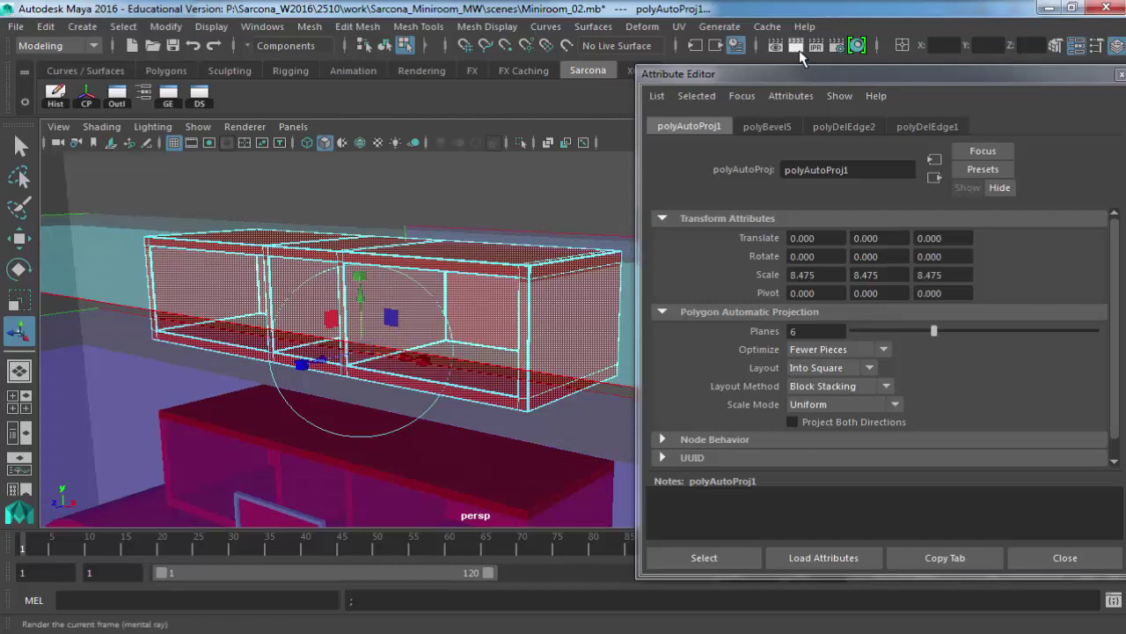
left_click(805, 53)
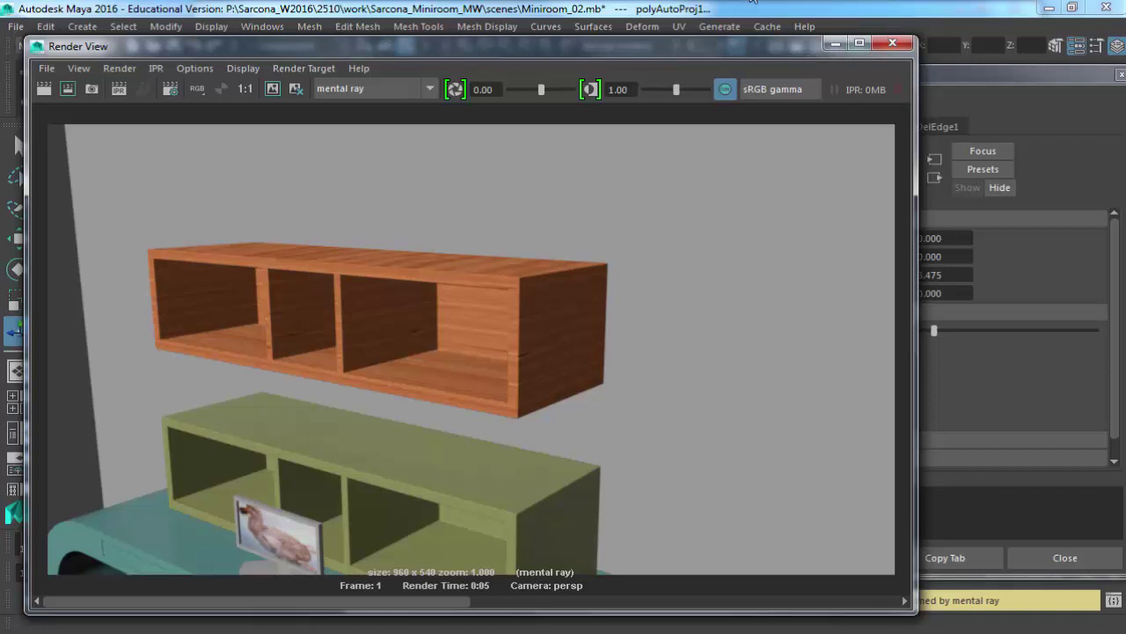
scroll(528, 286, "up", 5)
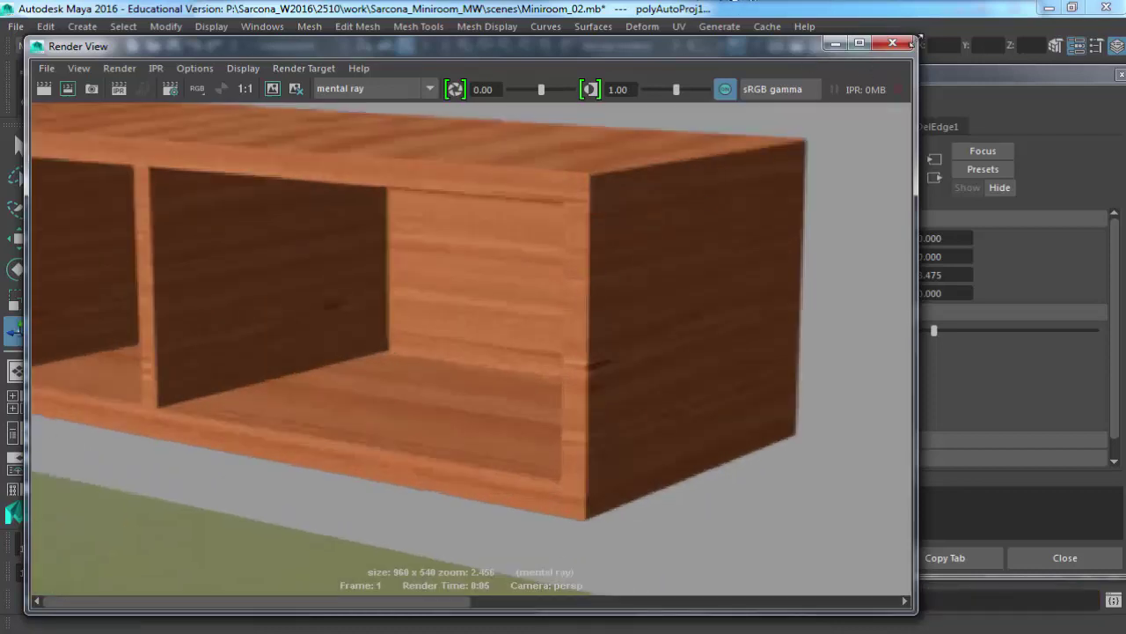
left_click(892, 43)
Render a close-up of the shelf, then return to object mode and reframe on the cabinet.
right_click_drag(447, 320, 616, 326, "alt")
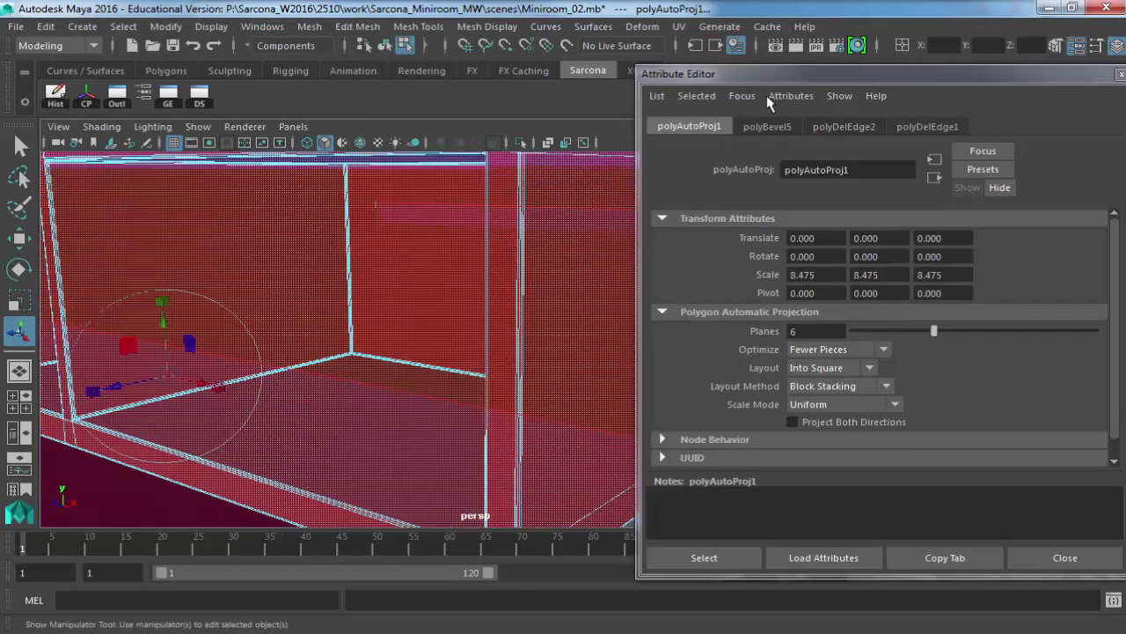
left_click(791, 43)
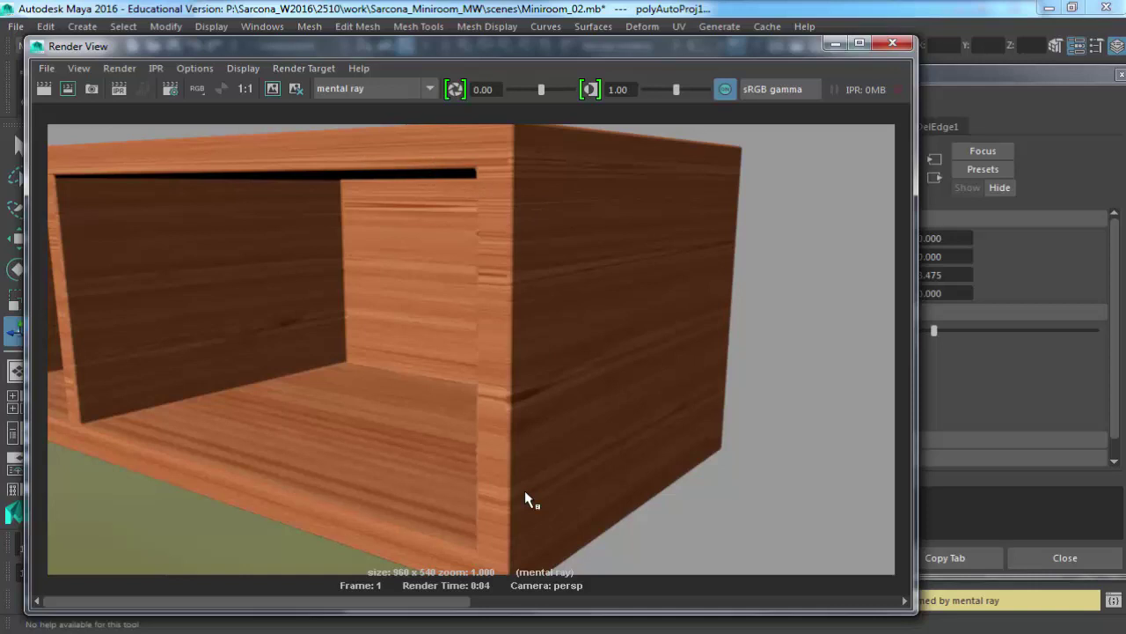
scroll(520, 493, "down", 1)
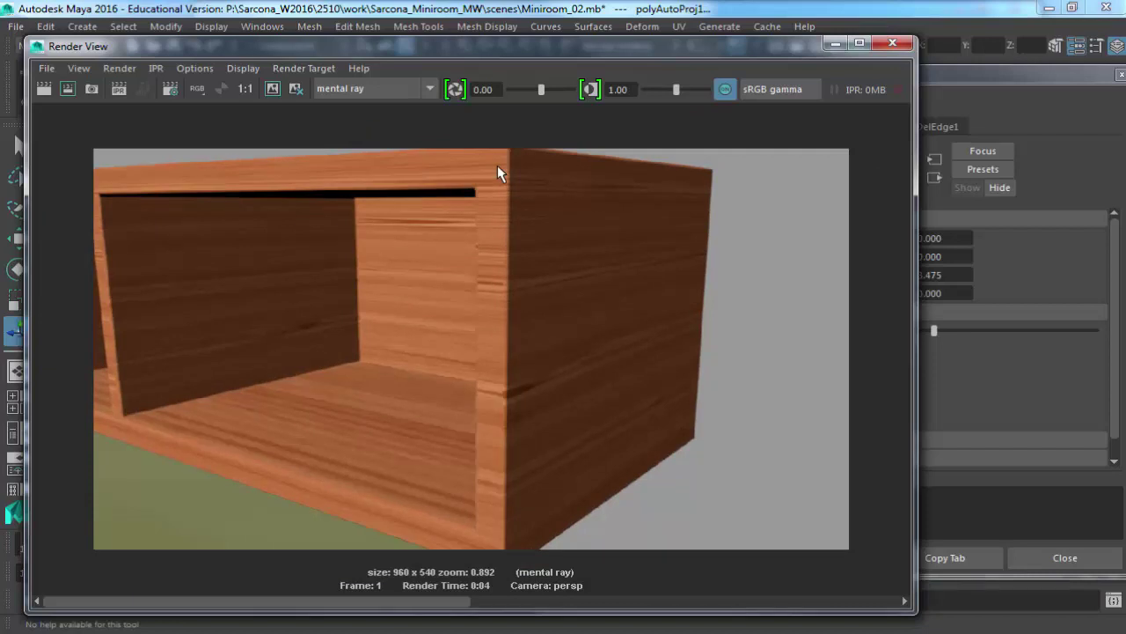
scroll(551, 284, "down", 1)
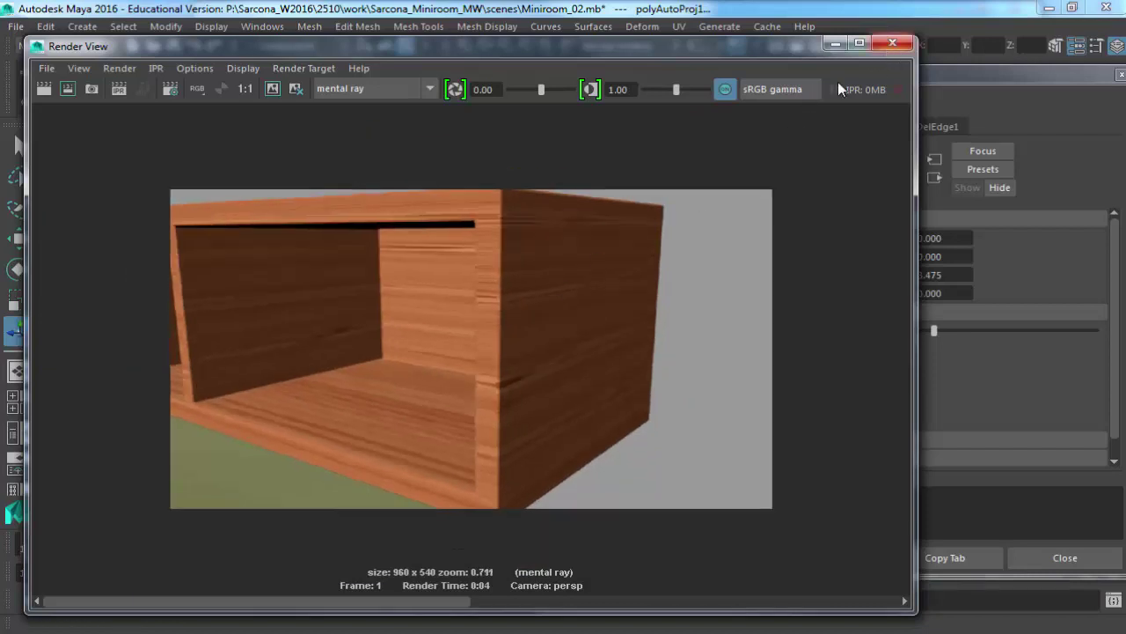
left_click(892, 42)
scroll(324, 329, "down", 2)
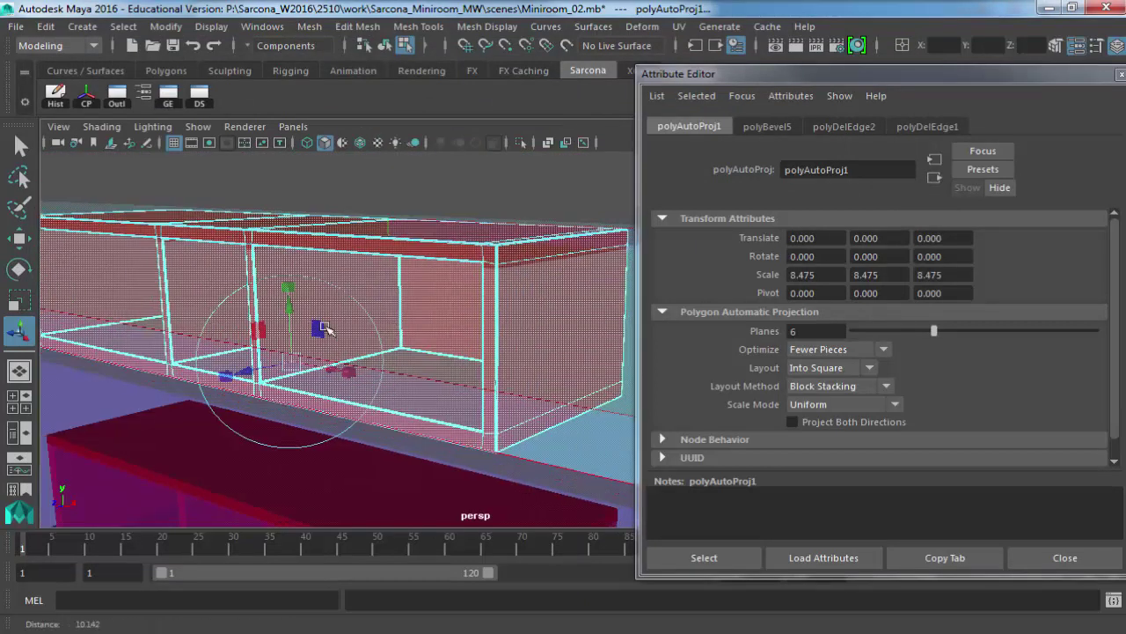
mouse_move(324, 328)
left_mouse_down("alt")
mouse_move(573, 296)
mouse_move(555, 255)
mouse_move(467, 282)
left_mouse_up("alt")
key("F8")
scroll(510, 263, "down", 2)
middle_click_drag(468, 282, 348, 249, "alt")
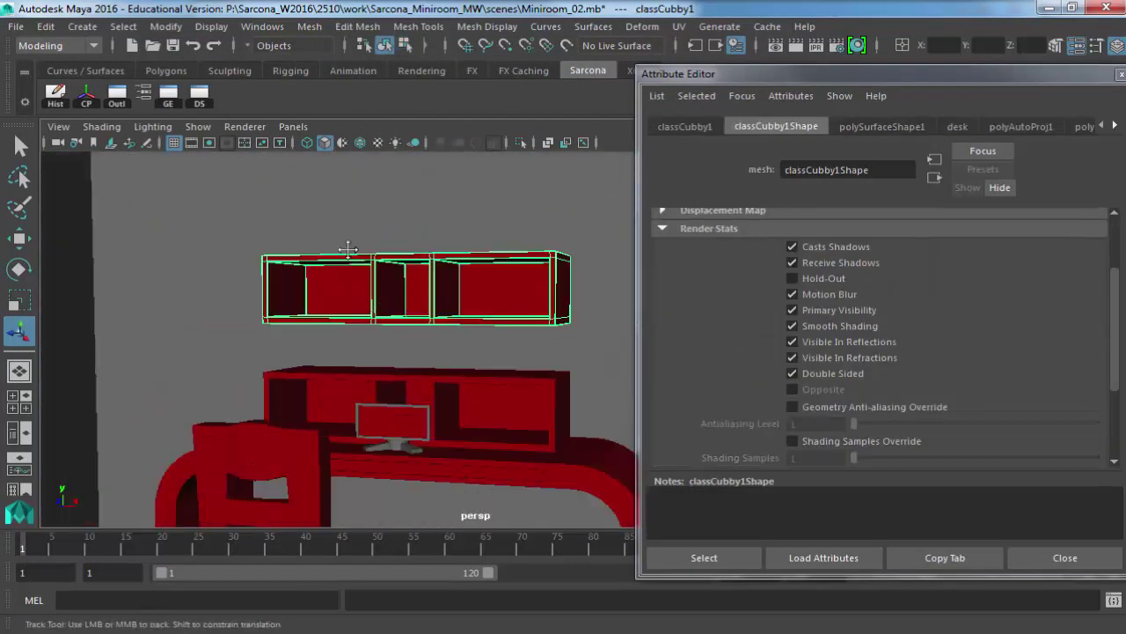
Orbit to a higher view taking in the cubby and the desk.
left_click_drag(347, 249, 367, 287, "alt")
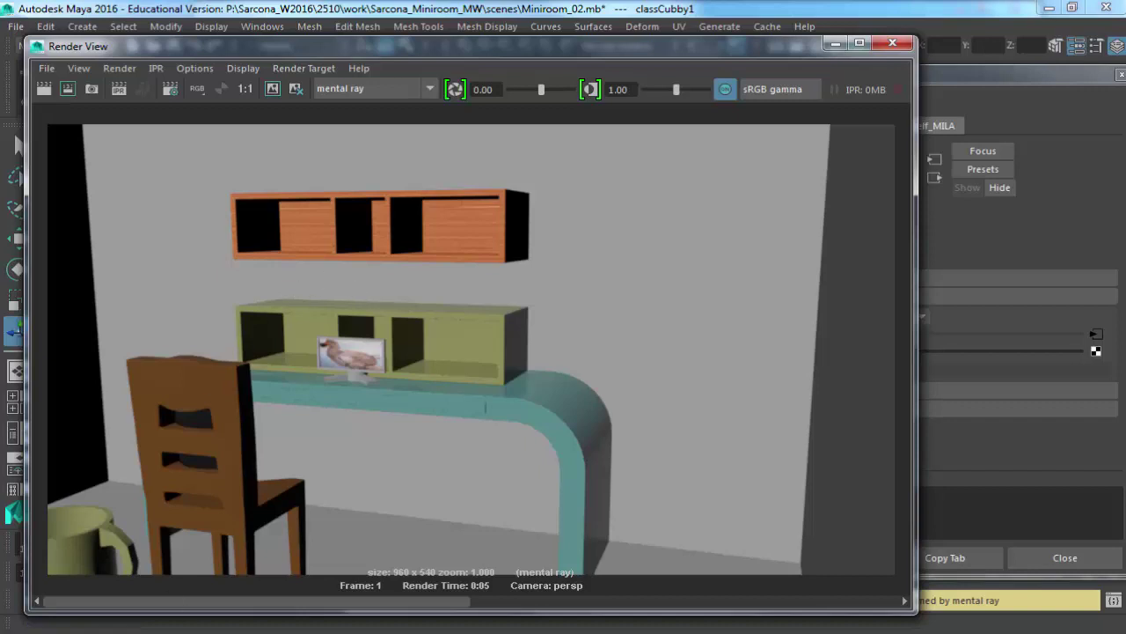
Search the web for 'cg environment' in a new browser tab.
mouse_move(132, 629)
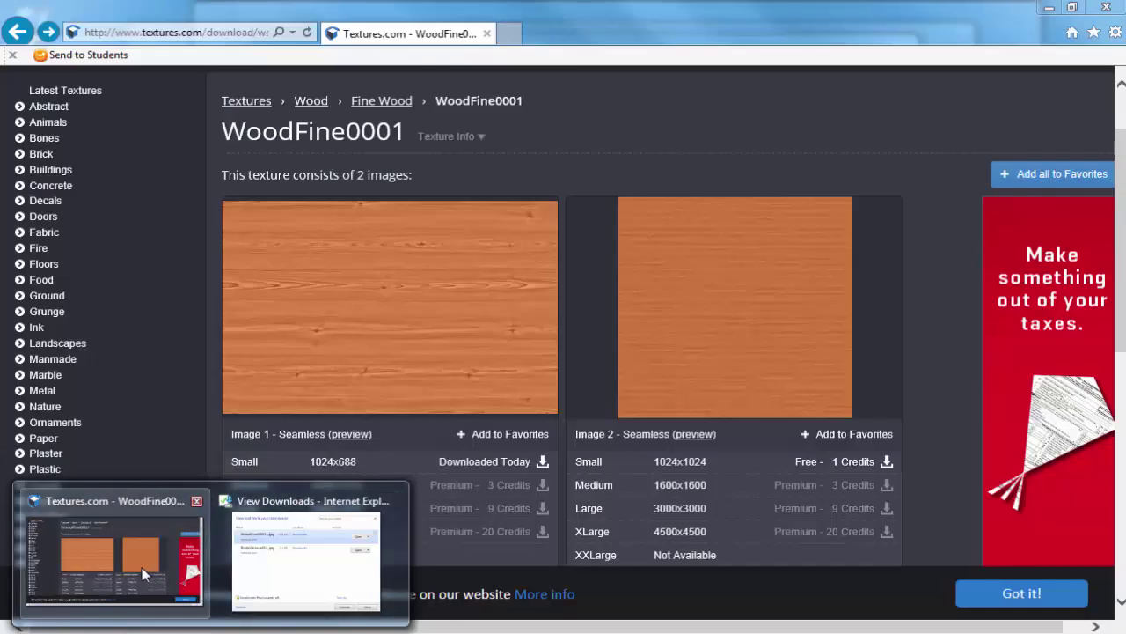
left_click(145, 571)
left_click(511, 35)
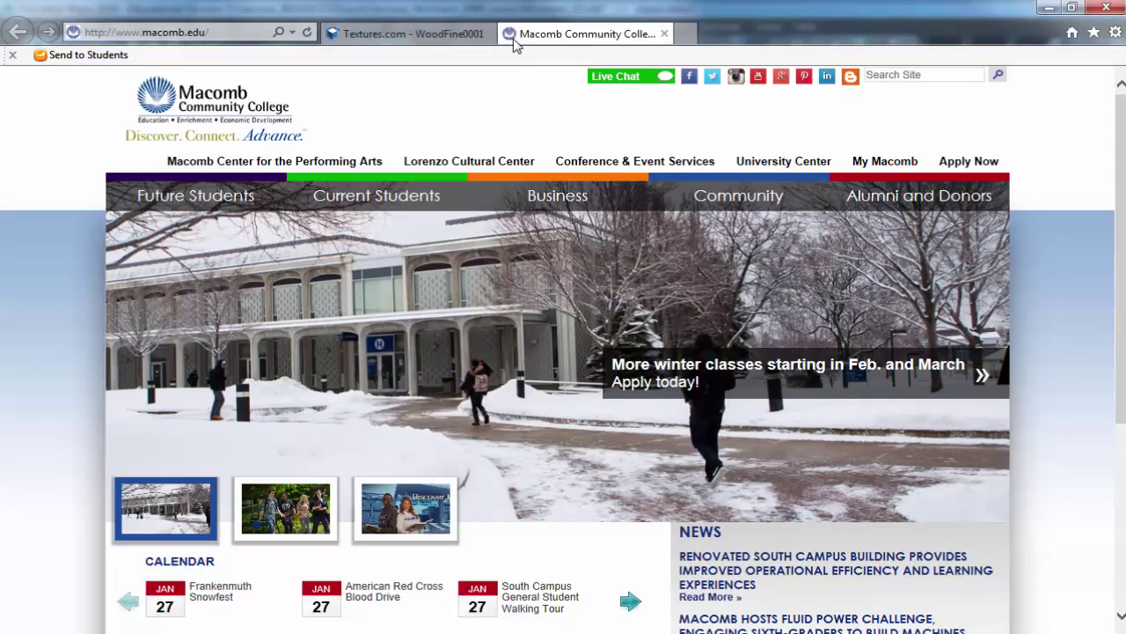
type("cg envir")
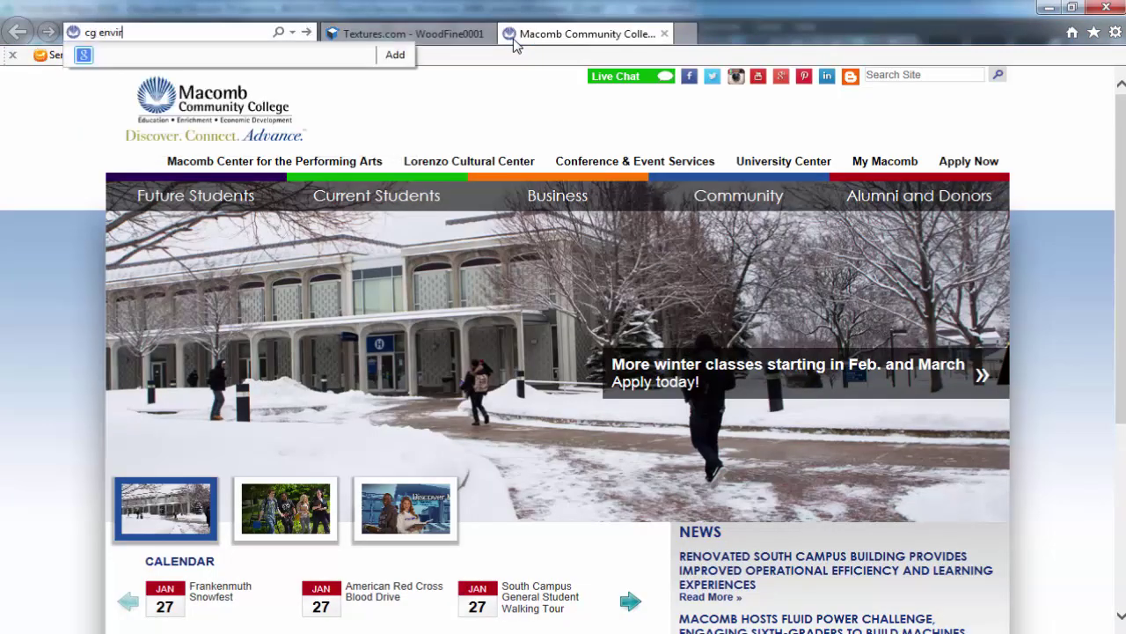
type("onment")
key("Return")
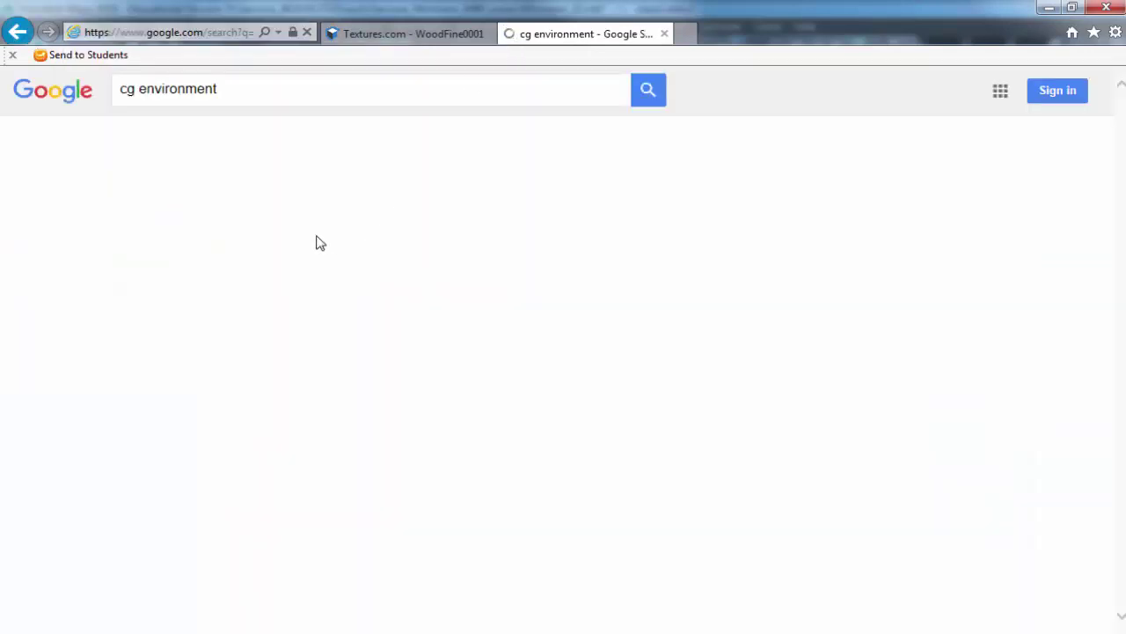
Open the cgchannel.com Lone Ranger train image at full size from the image results.
left_click(171, 142)
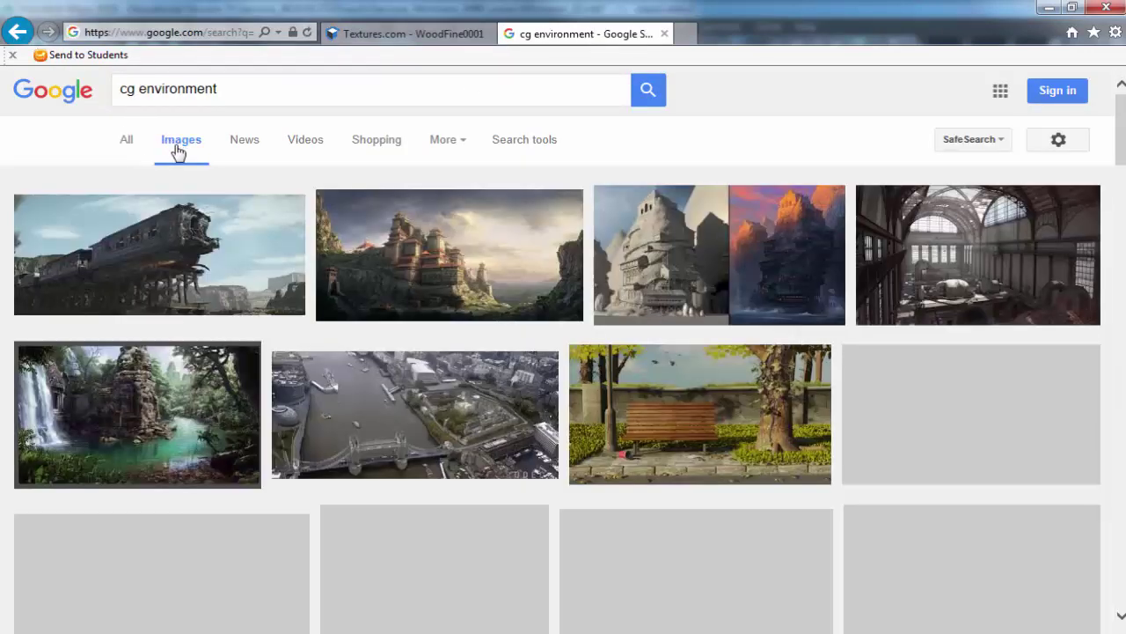
left_click(239, 258)
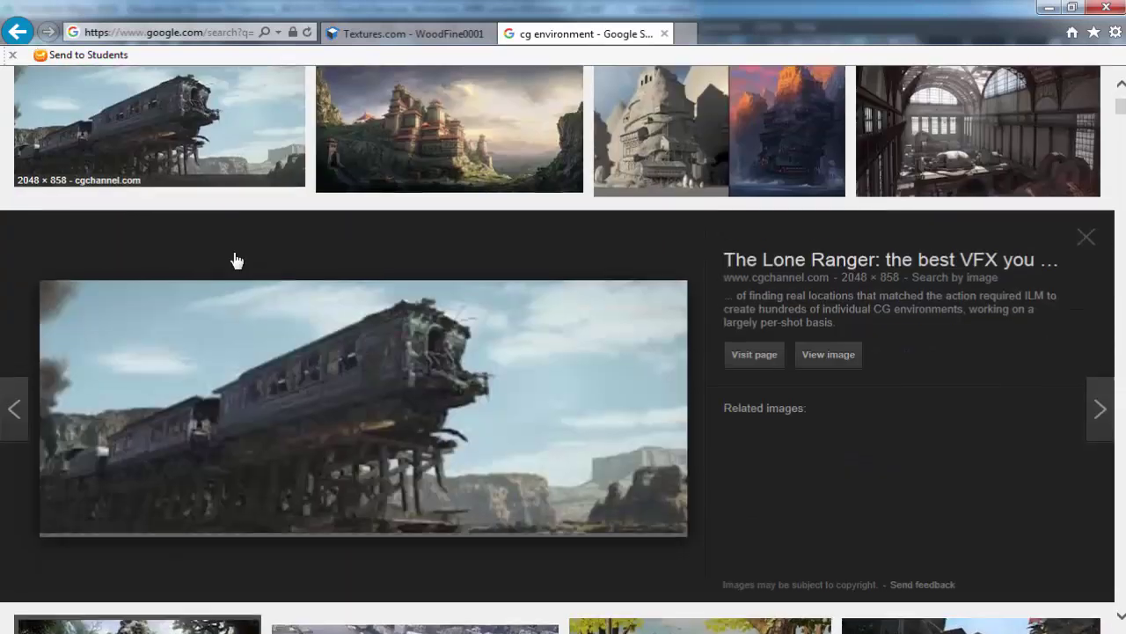
left_click(850, 343)
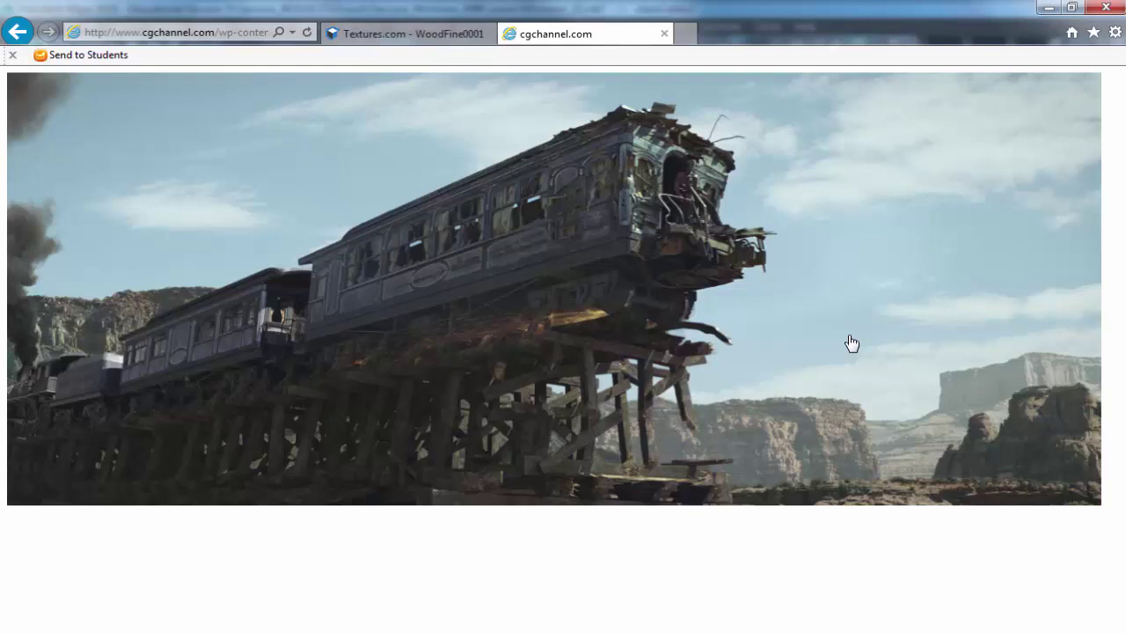
Enlarge the Lone Ranger train-on-trestle image, fit it to the window, then return to full size.
left_click(572, 215)
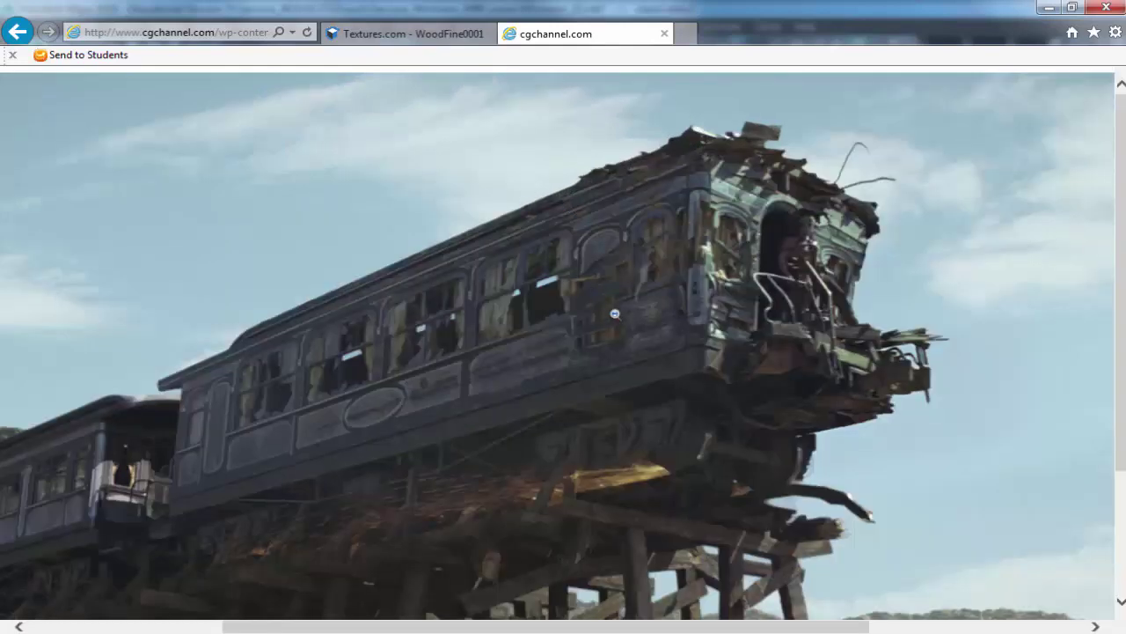
scroll(576, 378, "down", 2)
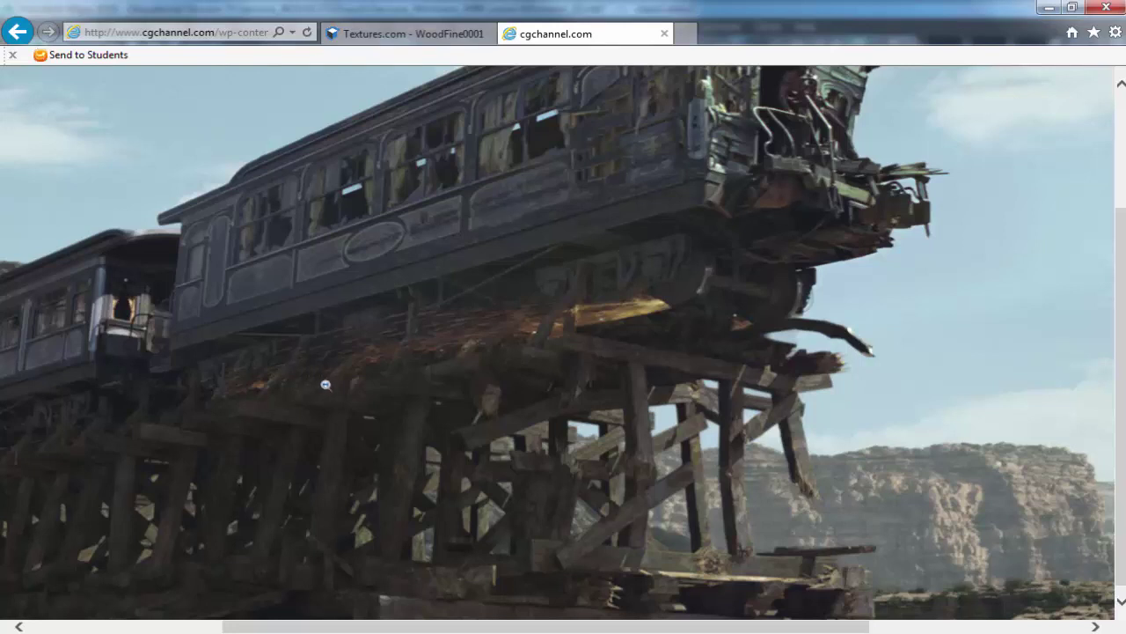
left_click(324, 382)
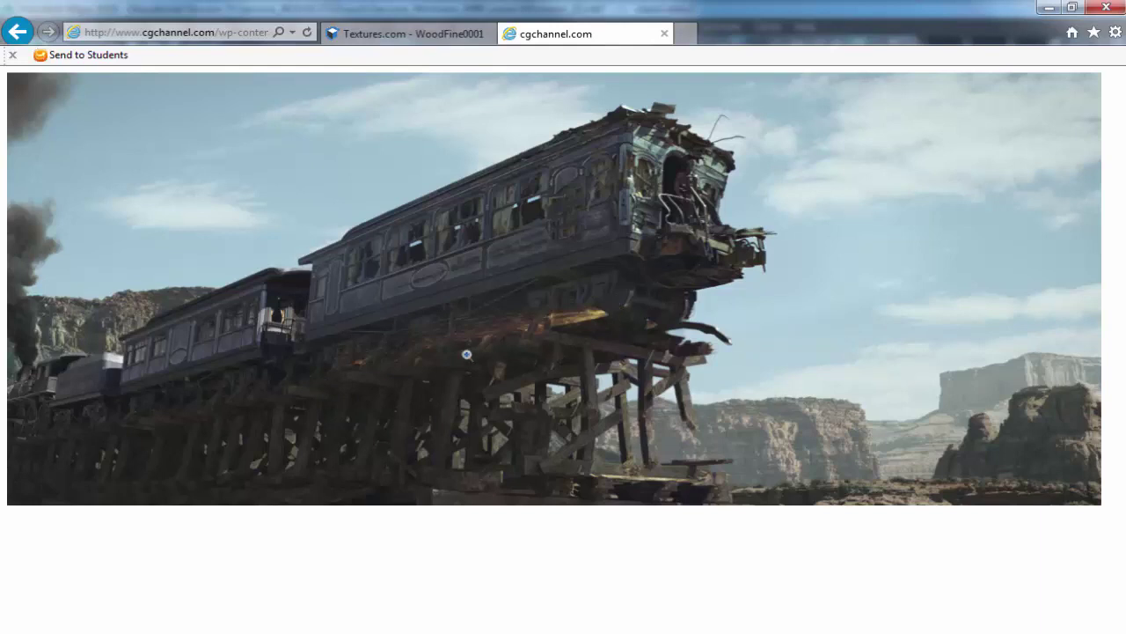
left_click(443, 361)
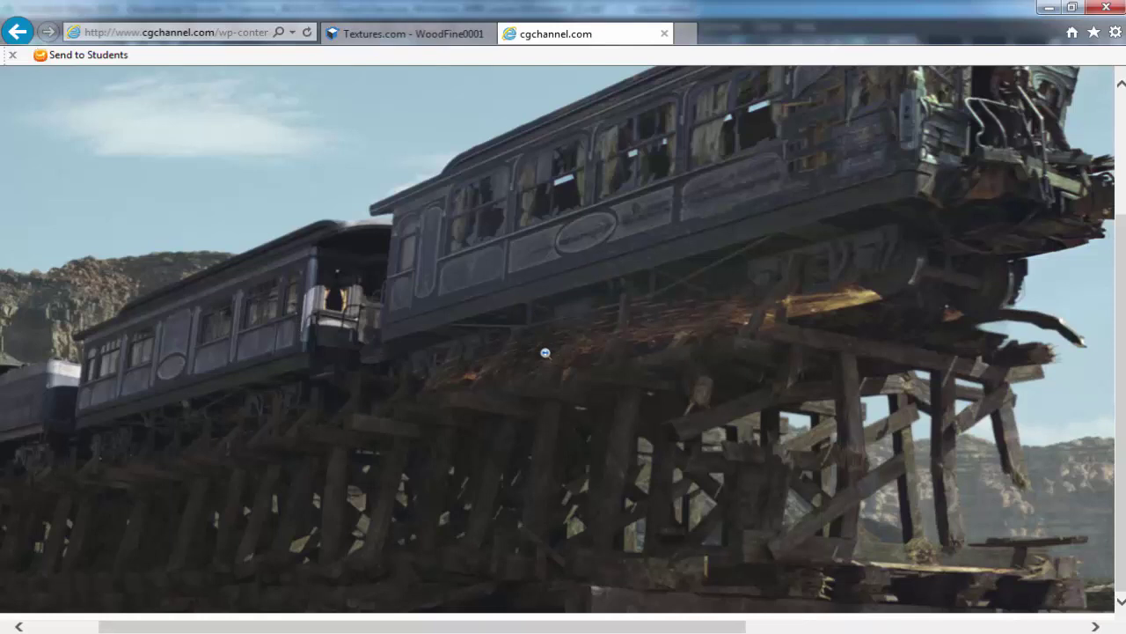
Open the jungle waterfall ruins image at full size, then type 'fifthelement' into the address bar.
key("alt+Left")
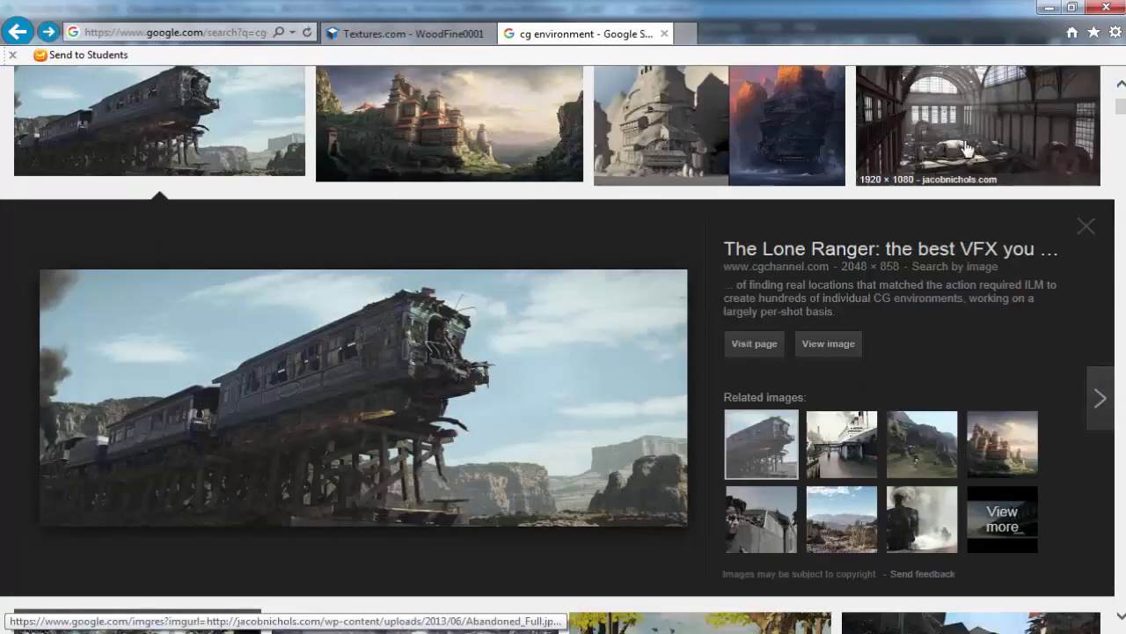
scroll(704, 229, "down", 6)
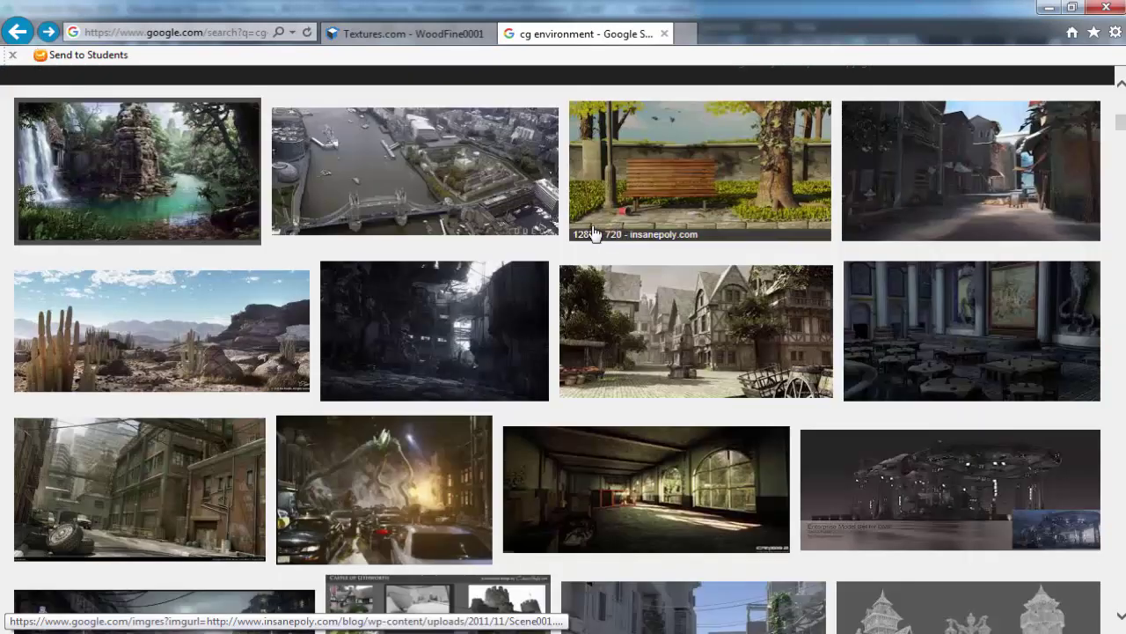
left_click(133, 173)
left_click(816, 343)
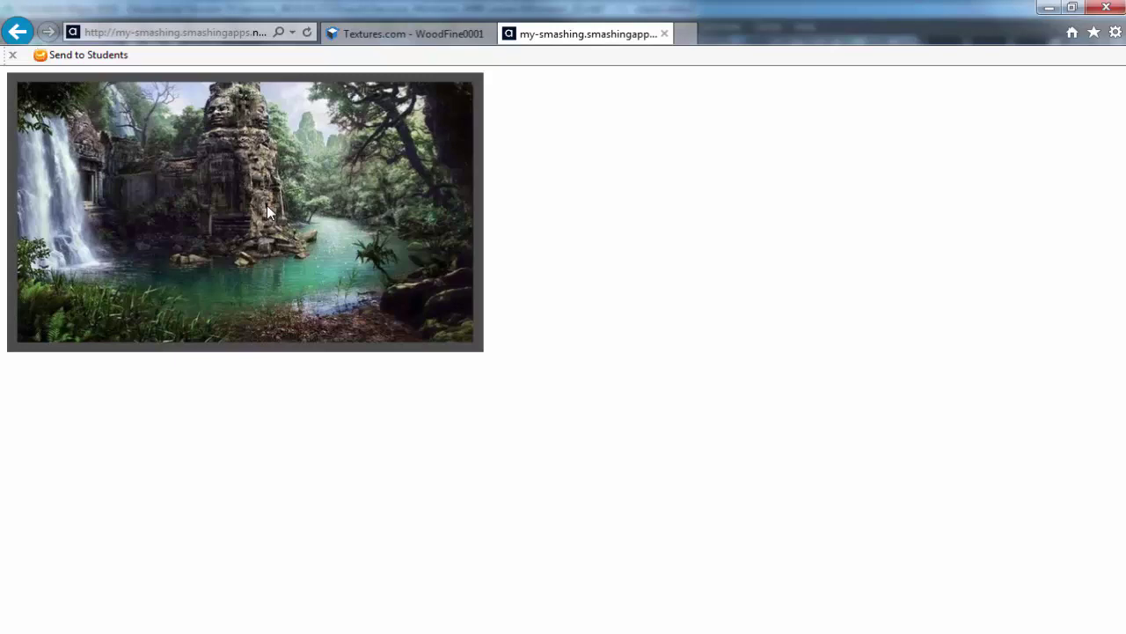
left_click(352, 167)
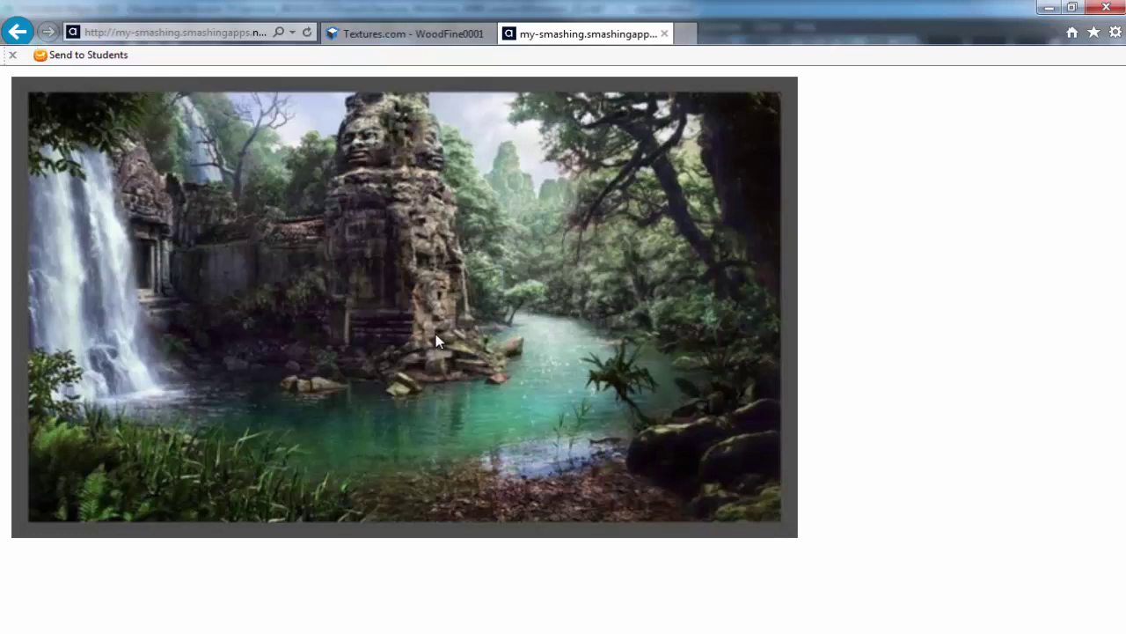
key("alt+d")
type("fifth")
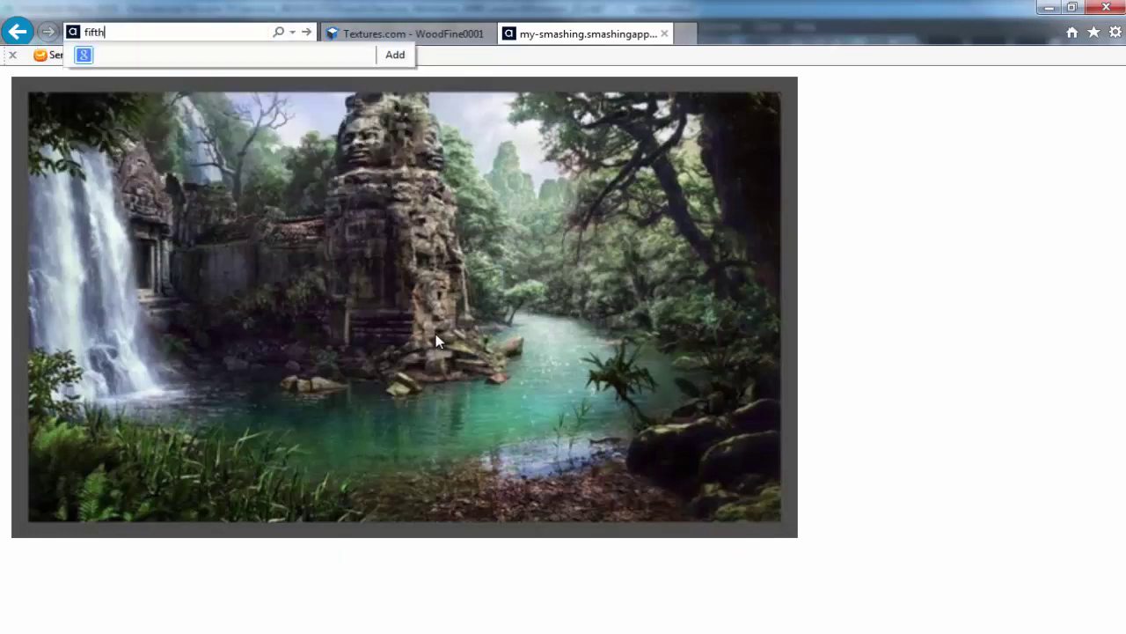
type("element")
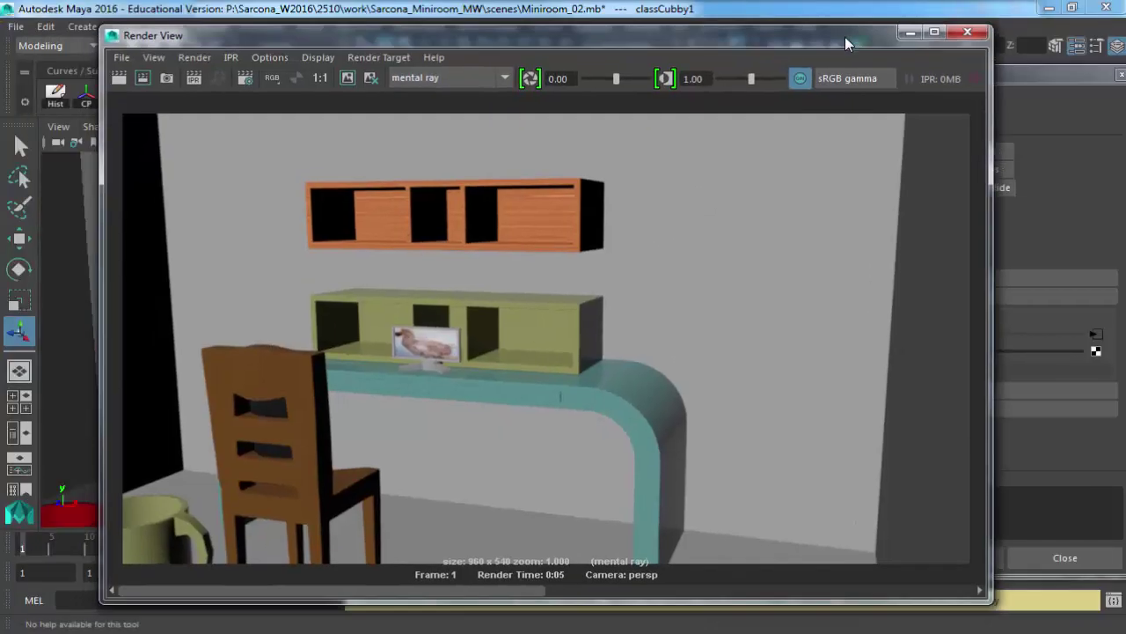
Close the render preview and bookshelf material settings, then zoom out to frame the whole room box.
left_click(975, 35)
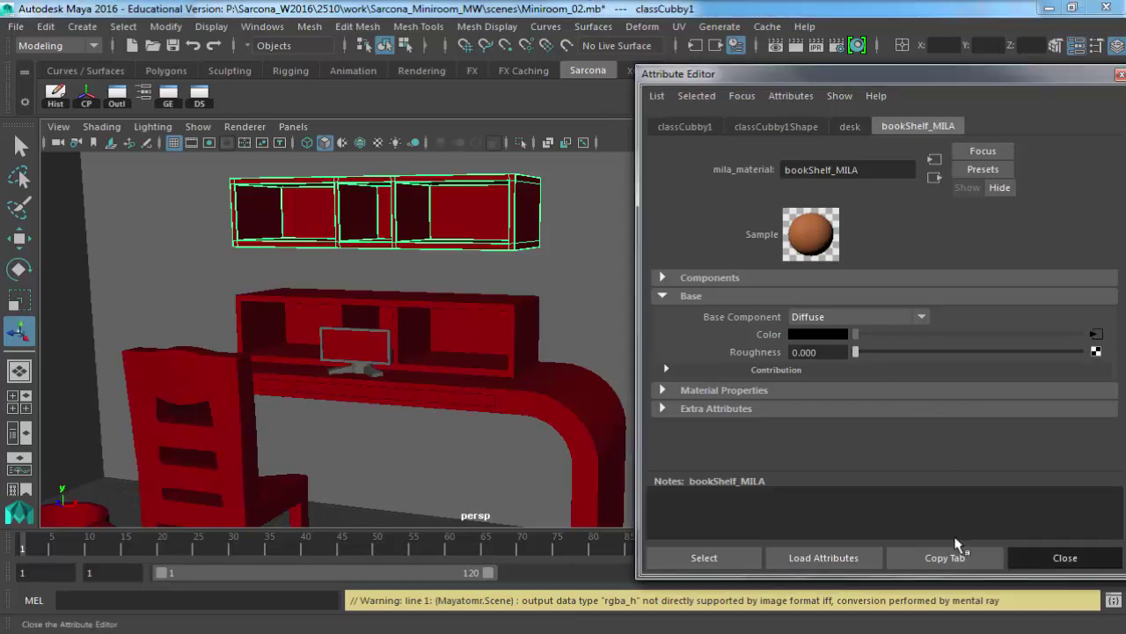
left_click(1011, 557)
right_click_drag(641, 352, 383, 340, "alt")
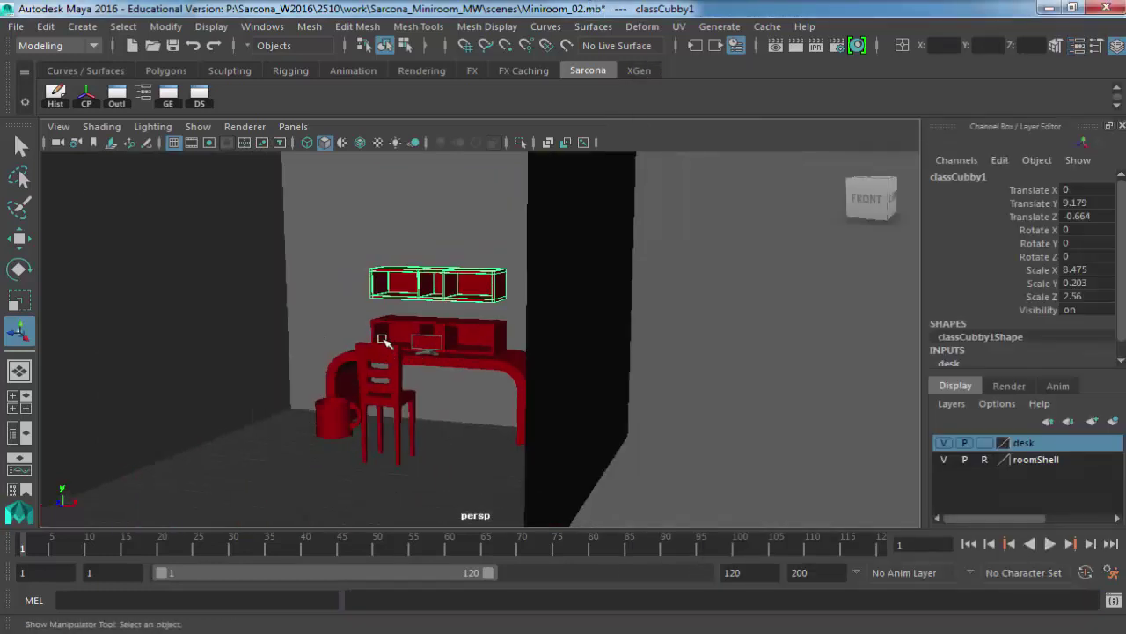
middle_click_drag(383, 340, 573, 352, "alt")
right_click_drag(573, 352, 468, 334, "alt")
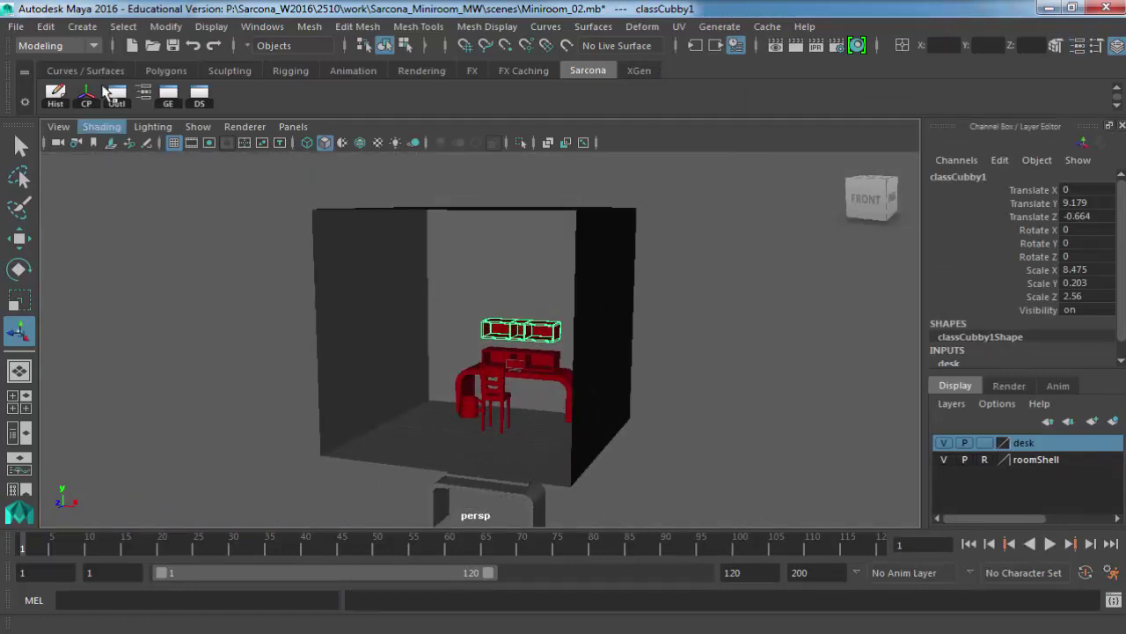
left_click(82, 26)
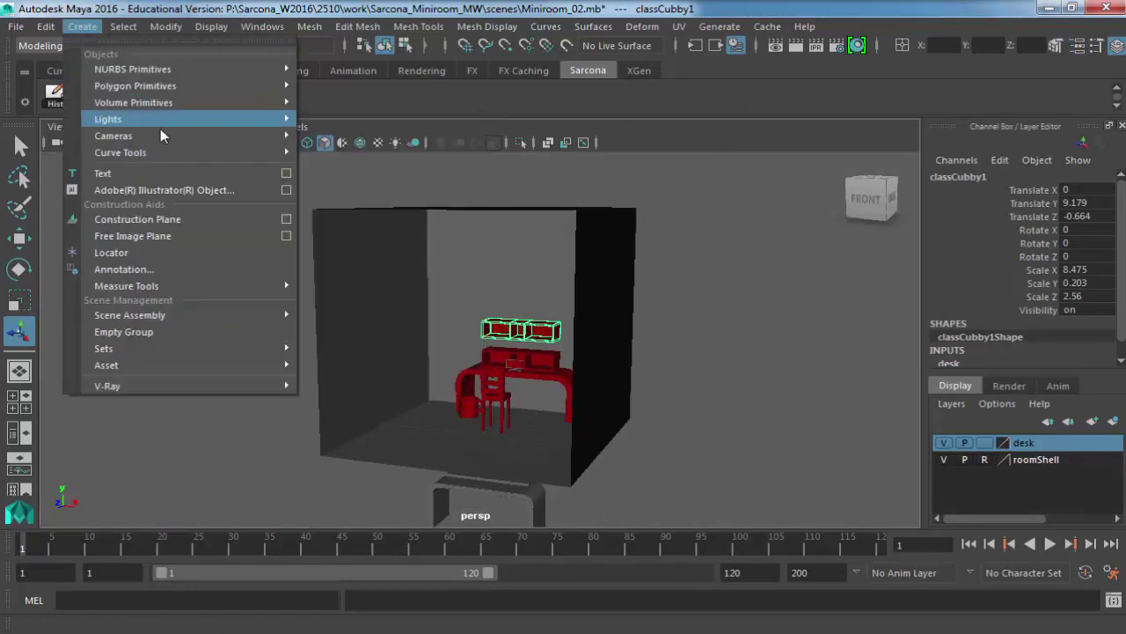
Create areaLight1 and move it to Translate Y 9.075, Z 26.446 in front of the room.
mouse_move(263, 120)
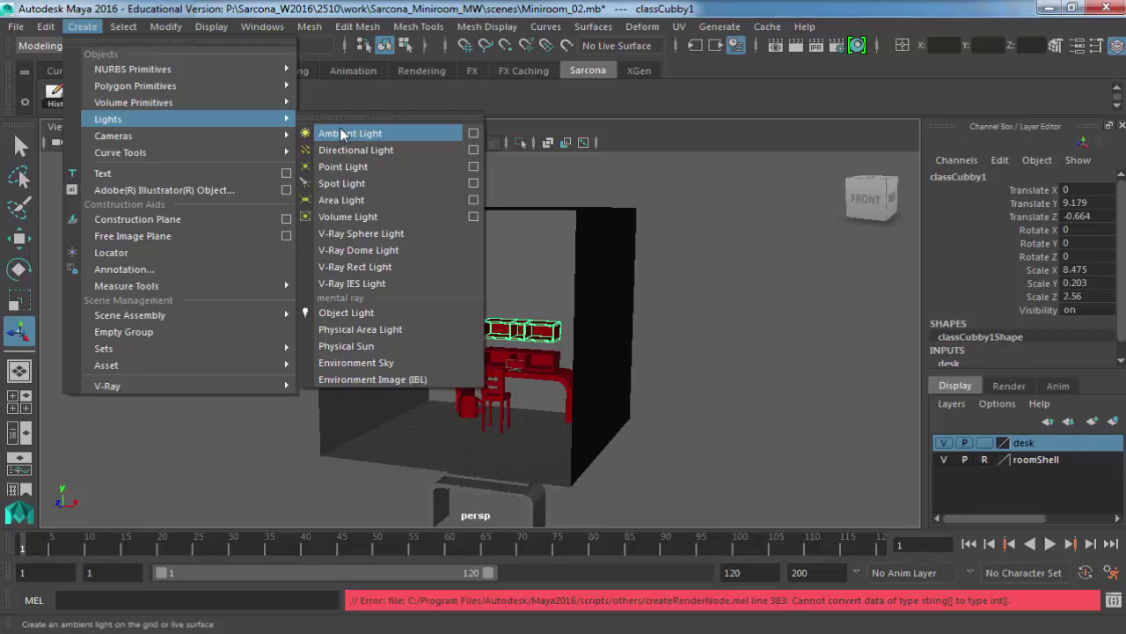
left_click(352, 201)
key("w")
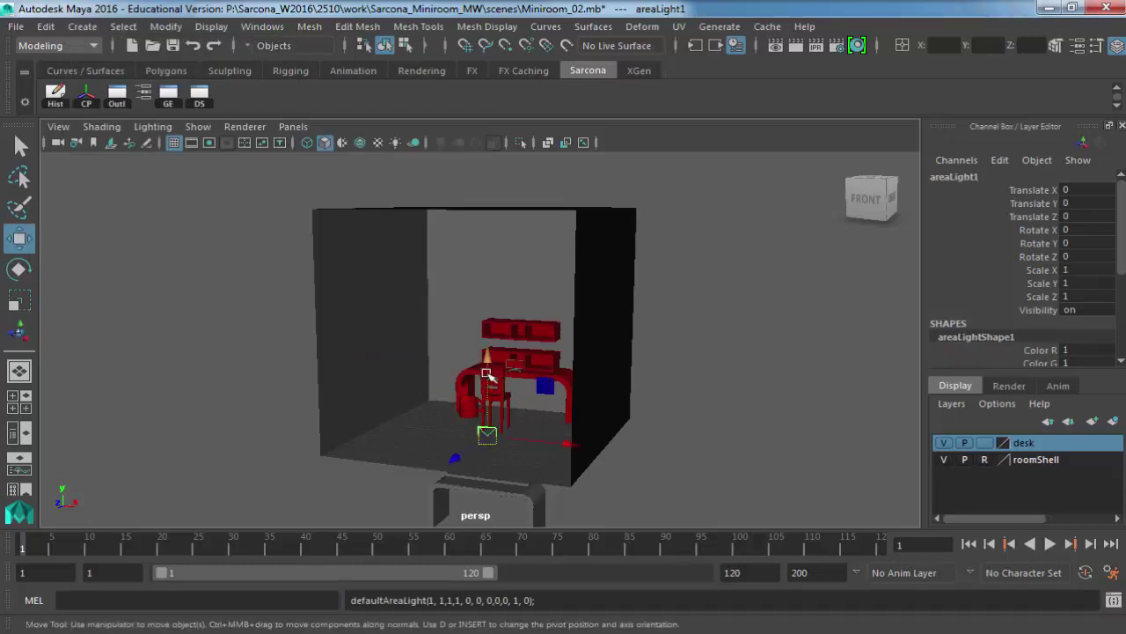
left_click_drag(489, 367, 476, 262)
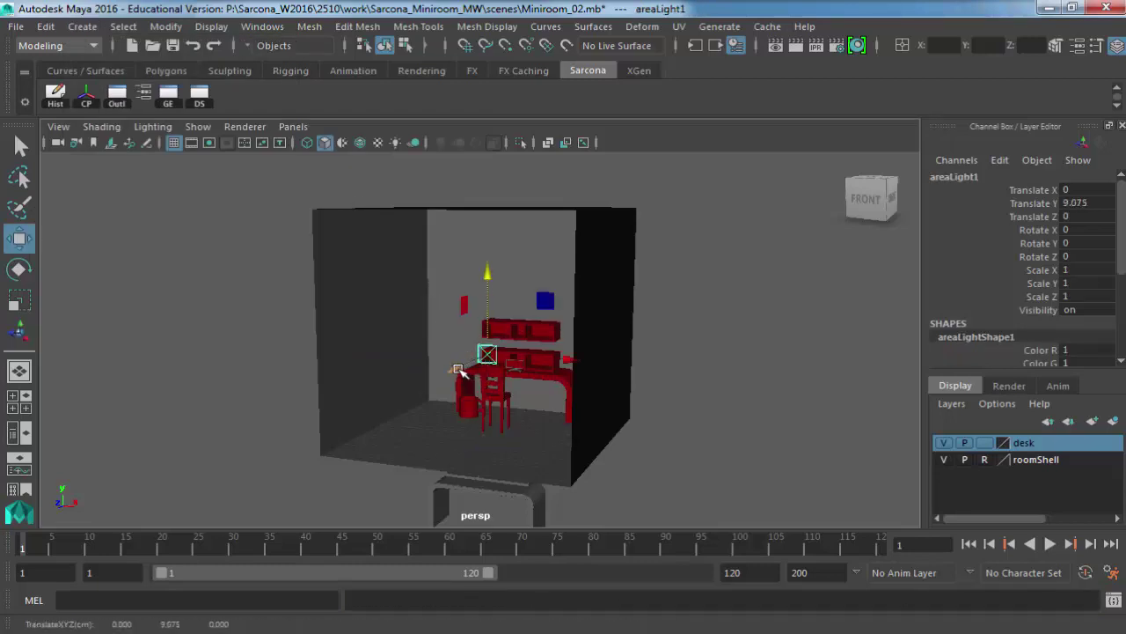
left_click_drag(453, 371, 283, 404)
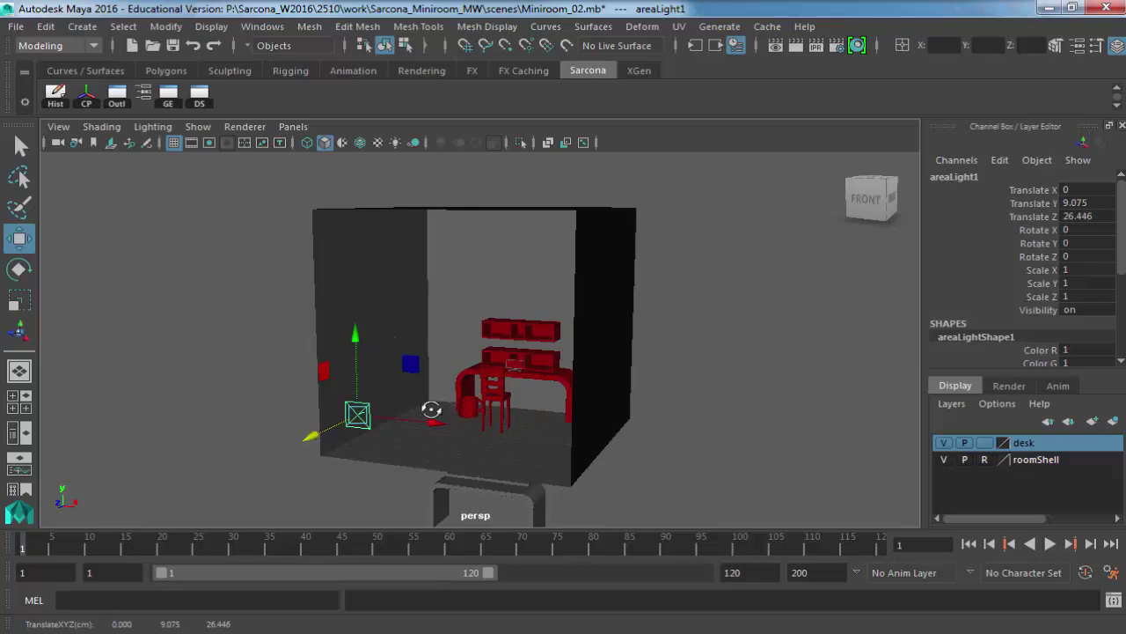
left_click_drag(431, 409, 329, 397, "alt")
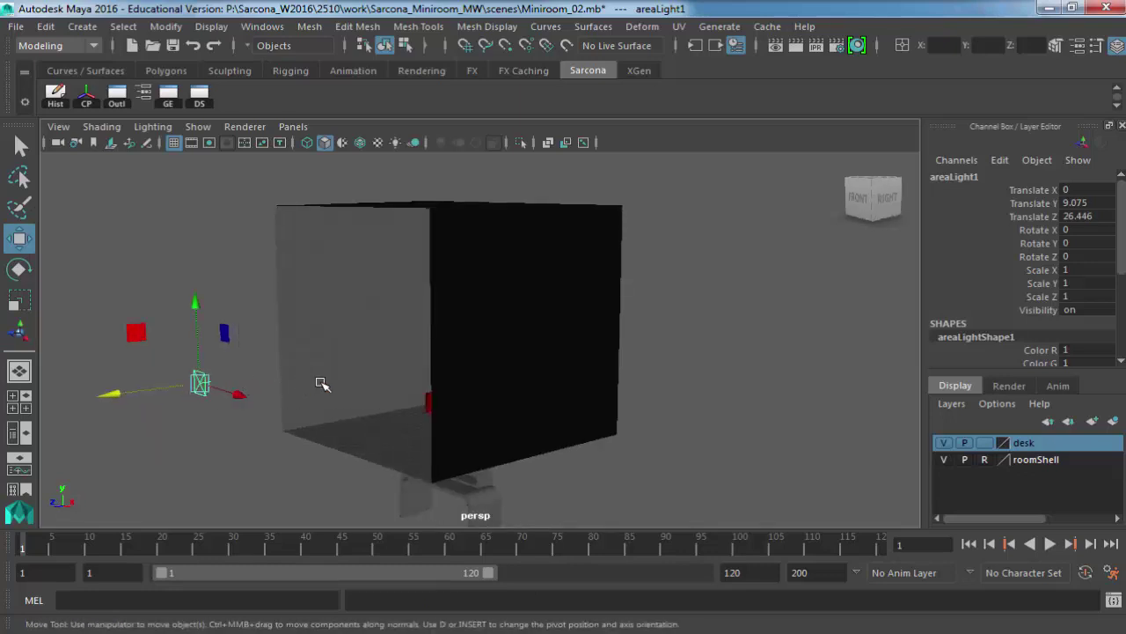
key("f")
left_click_drag(531, 354, 528, 377, "alt")
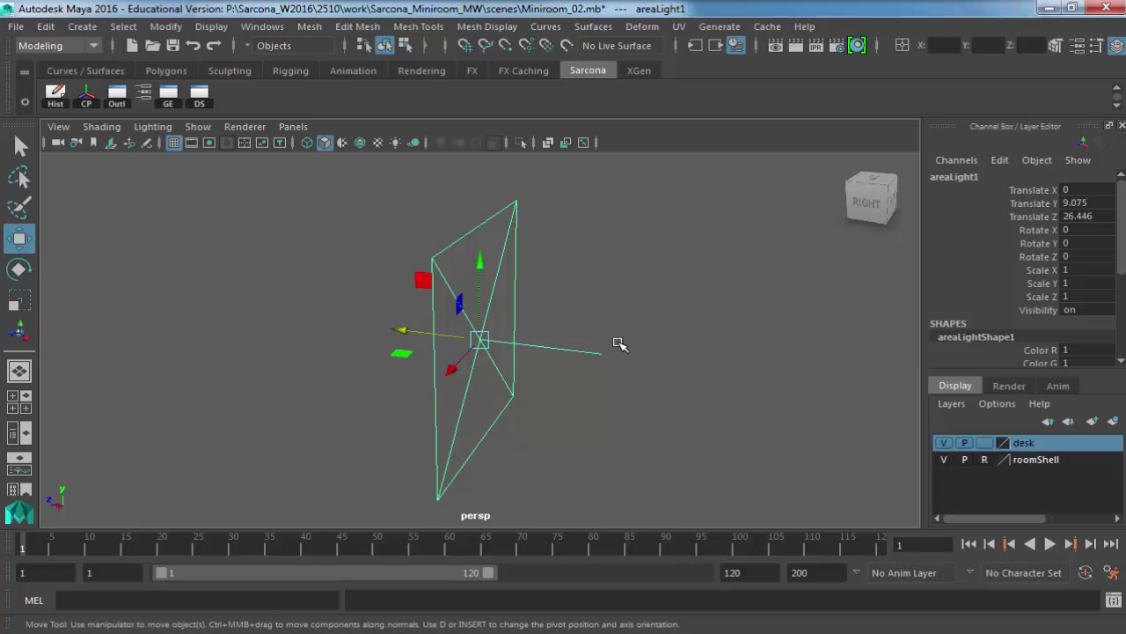
scroll(659, 378, "down", 5)
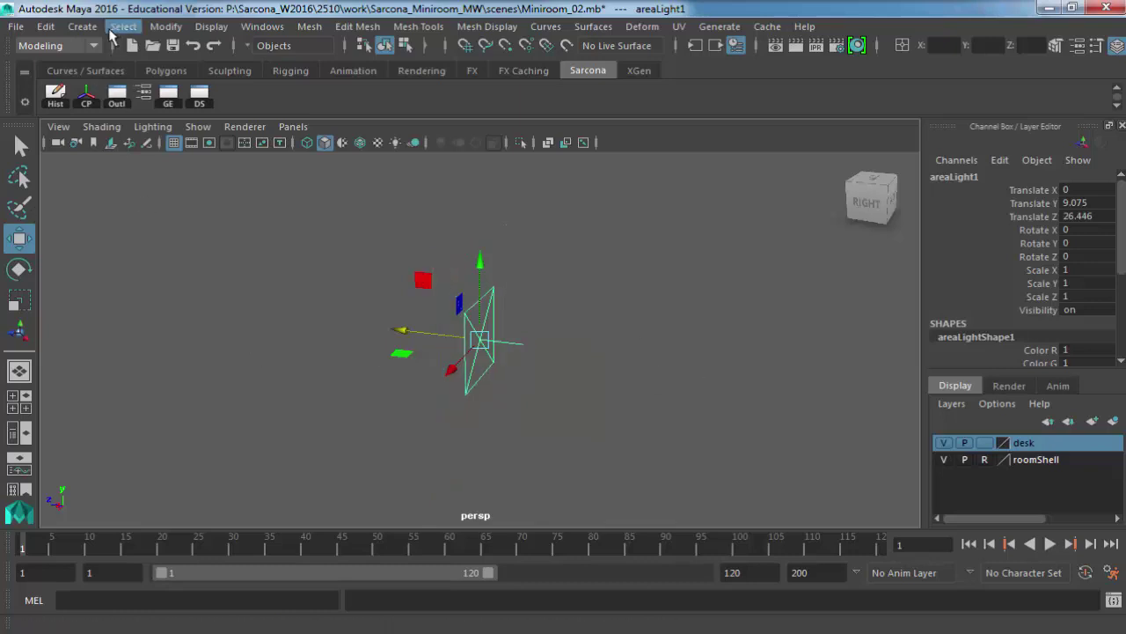
Scale the area light up uniformly to 4.42.
left_click(82, 26)
mouse_move(174, 118)
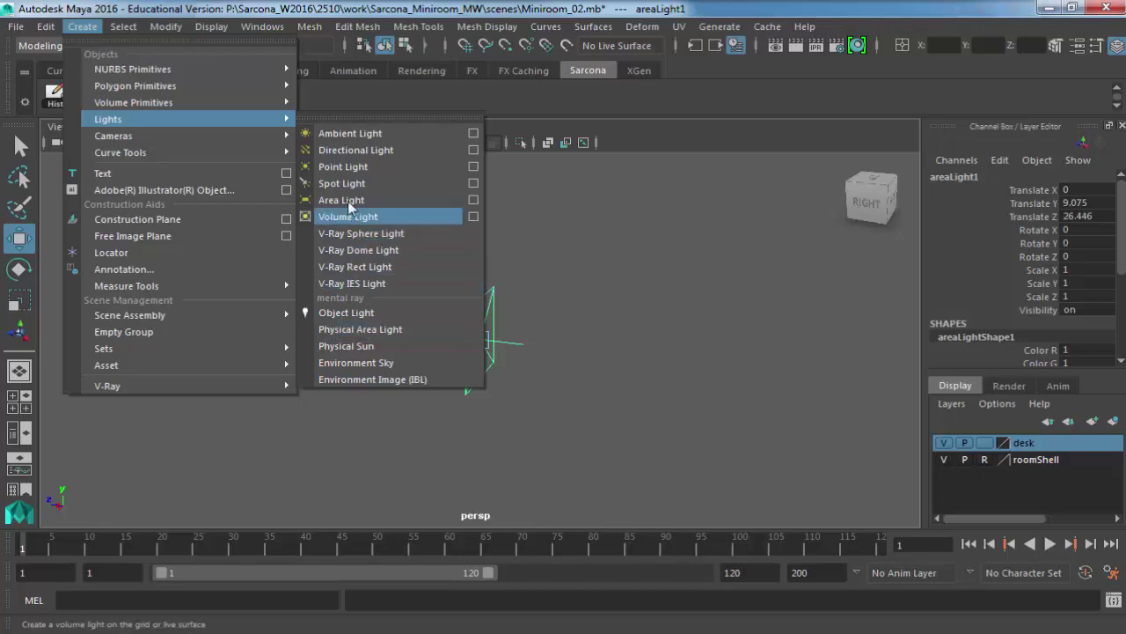
left_click(607, 361)
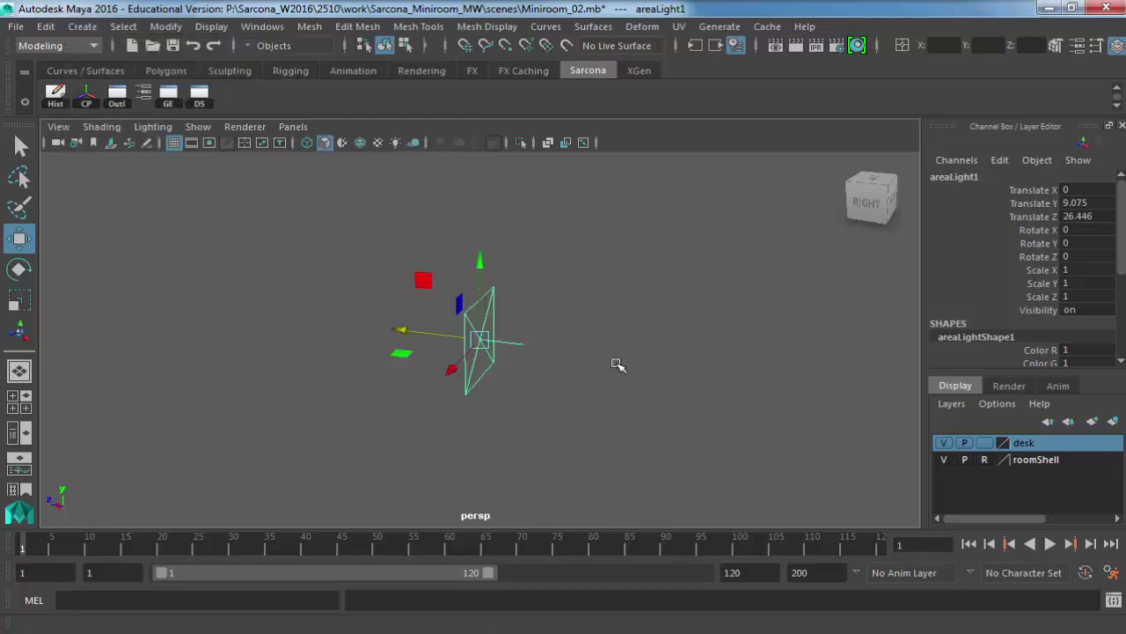
left_click_drag(309, 307, 440, 336, "alt")
key("r")
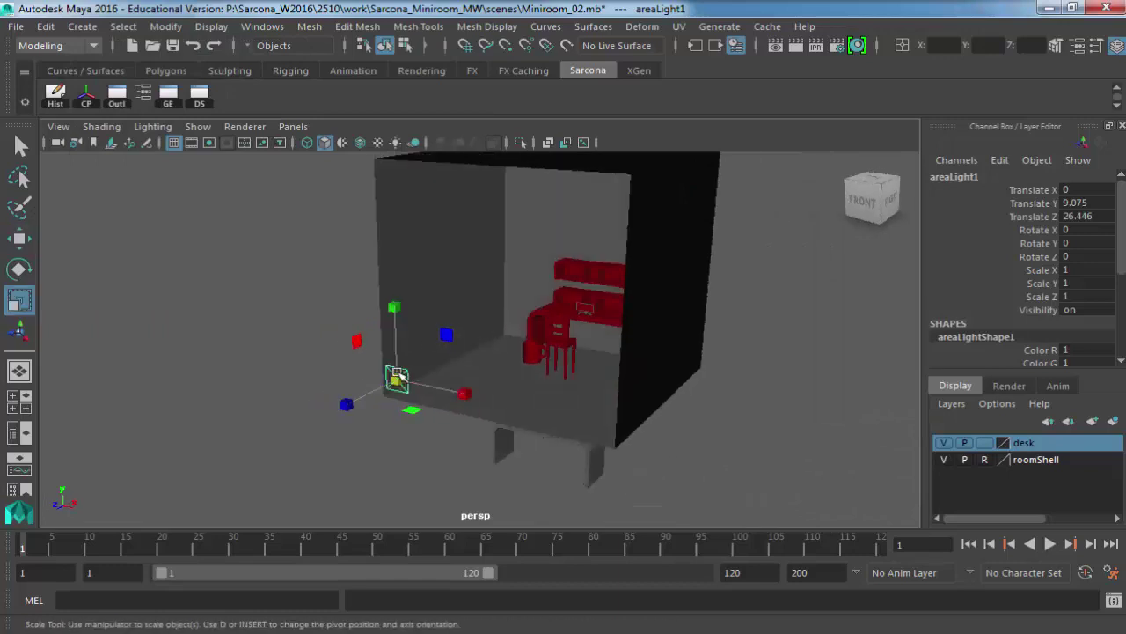
left_click_drag(395, 372, 448, 360)
Undo an accidental rotation and raise the area light to Translate Y 11.501.
key("e")
key("ctrl+z")
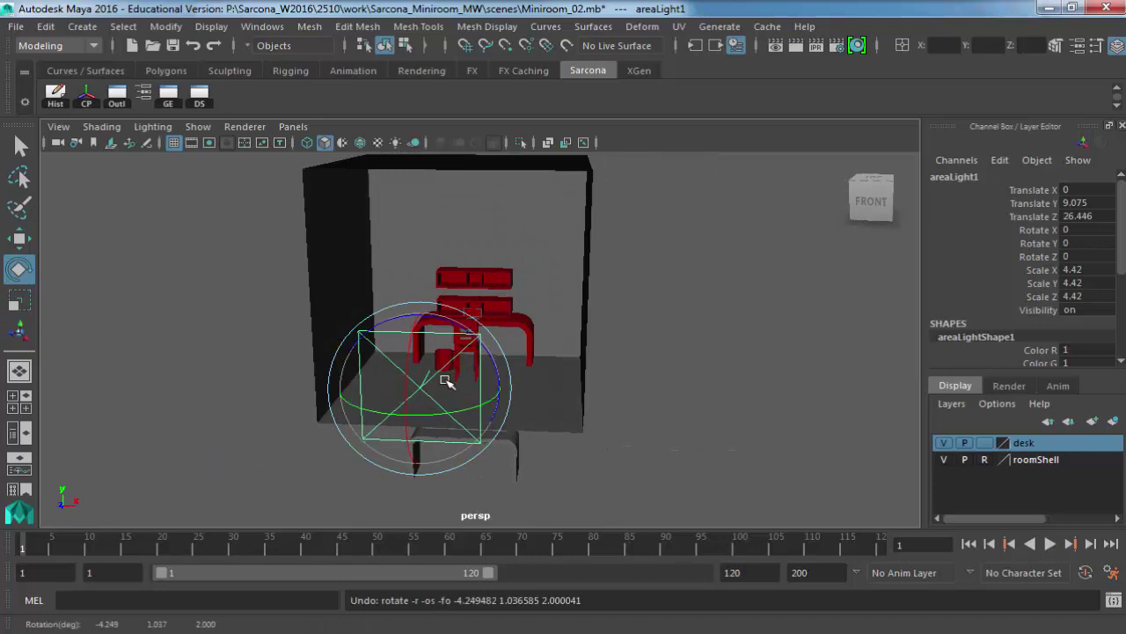
key("w")
left_click_drag(420, 310, 415, 262)
left_click_drag(422, 264, 397, 326, "alt")
Show the area light's attributes and frame the desk, chair and mug in the view.
key("ctrl+a")
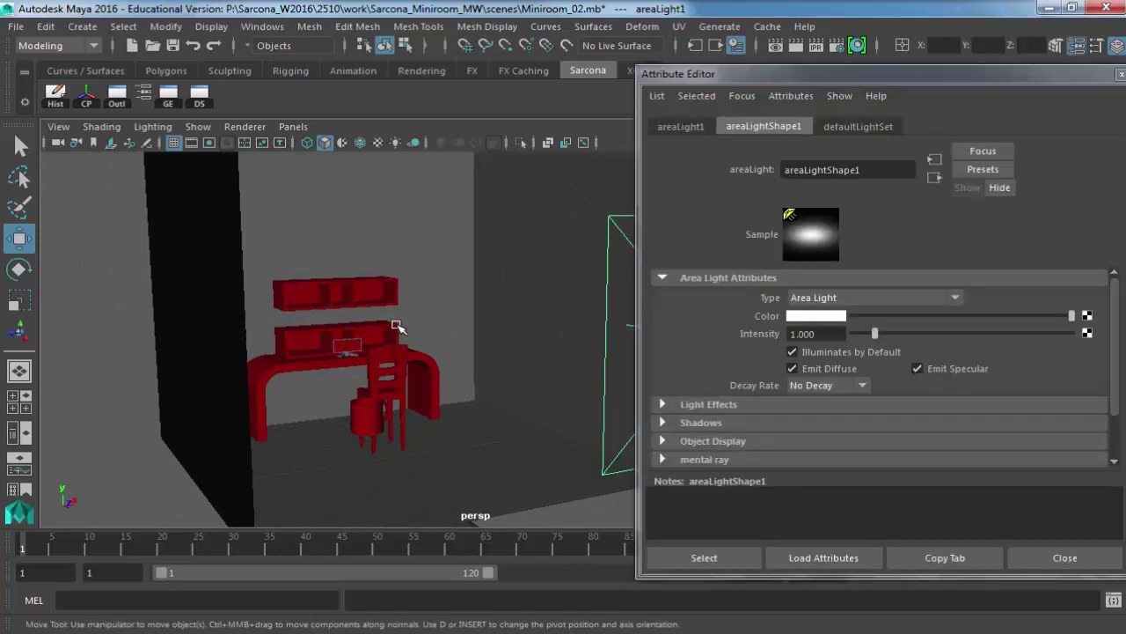
left_click_drag(359, 284, 326, 340, "alt")
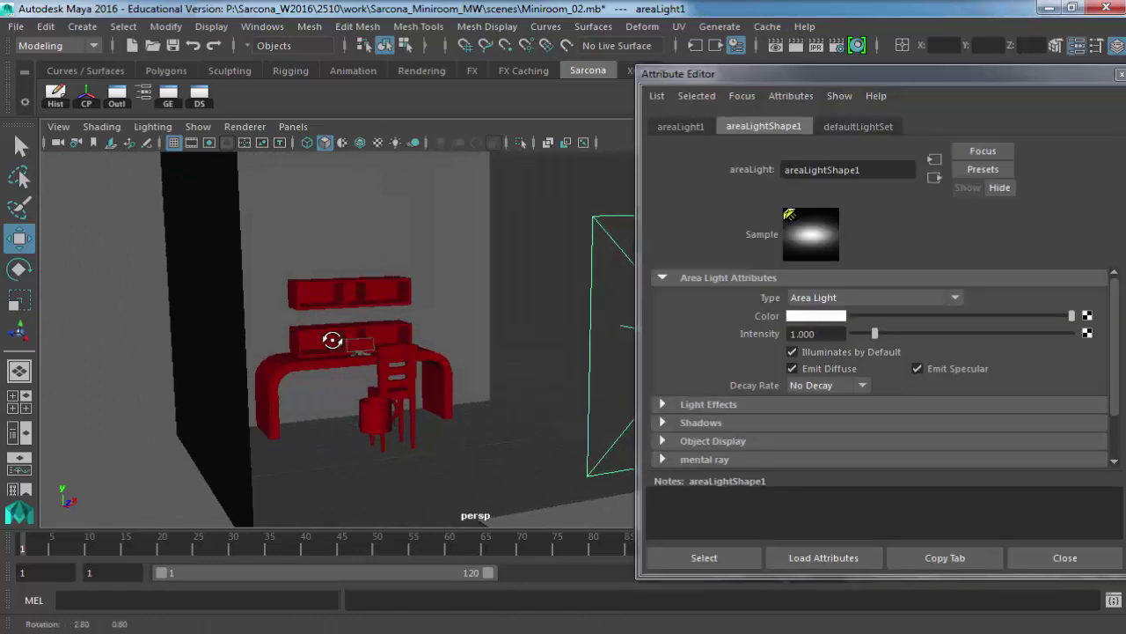
right_click_drag(326, 339, 426, 328, "alt")
middle_click_drag(426, 329, 452, 327, "alt")
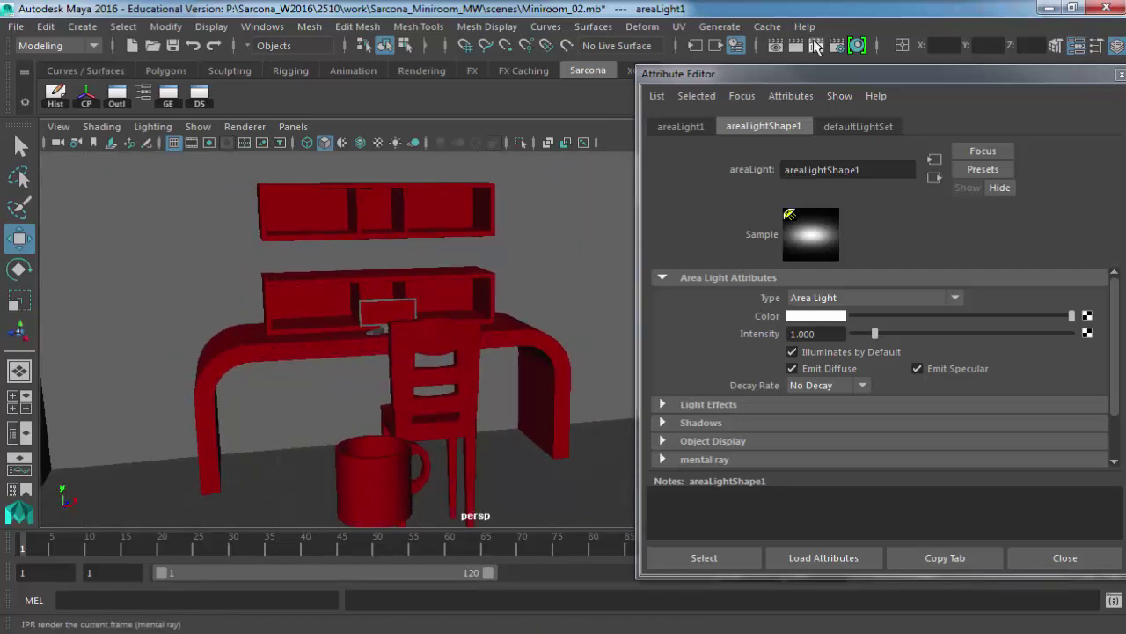
Test-render the room in mental ray from a close view, then from a wider view.
left_click(796, 46)
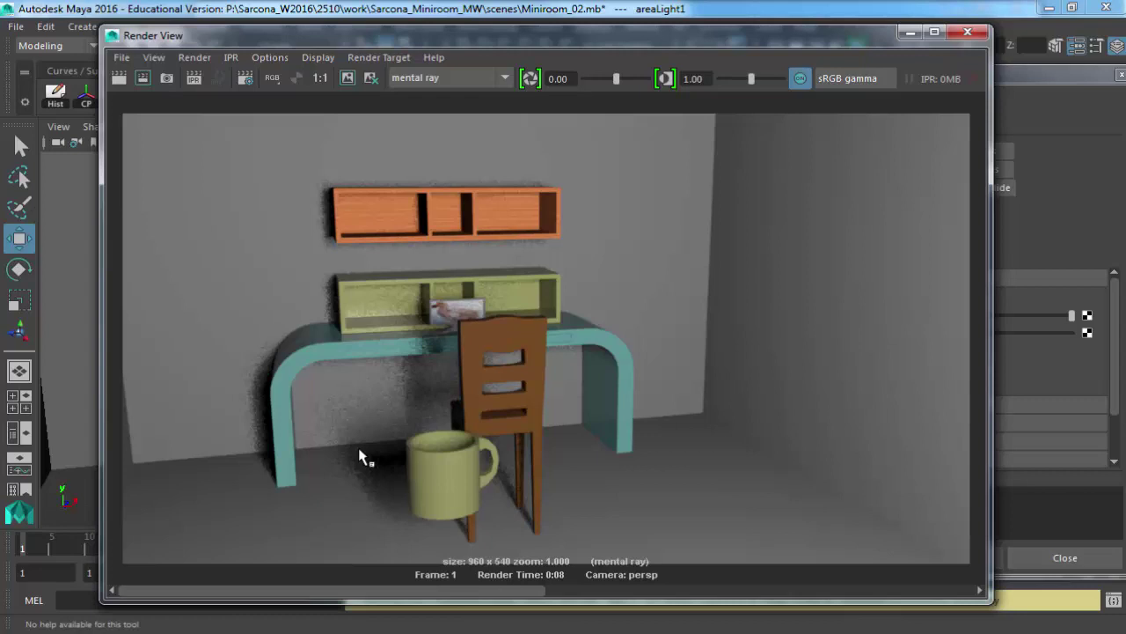
left_click(967, 35)
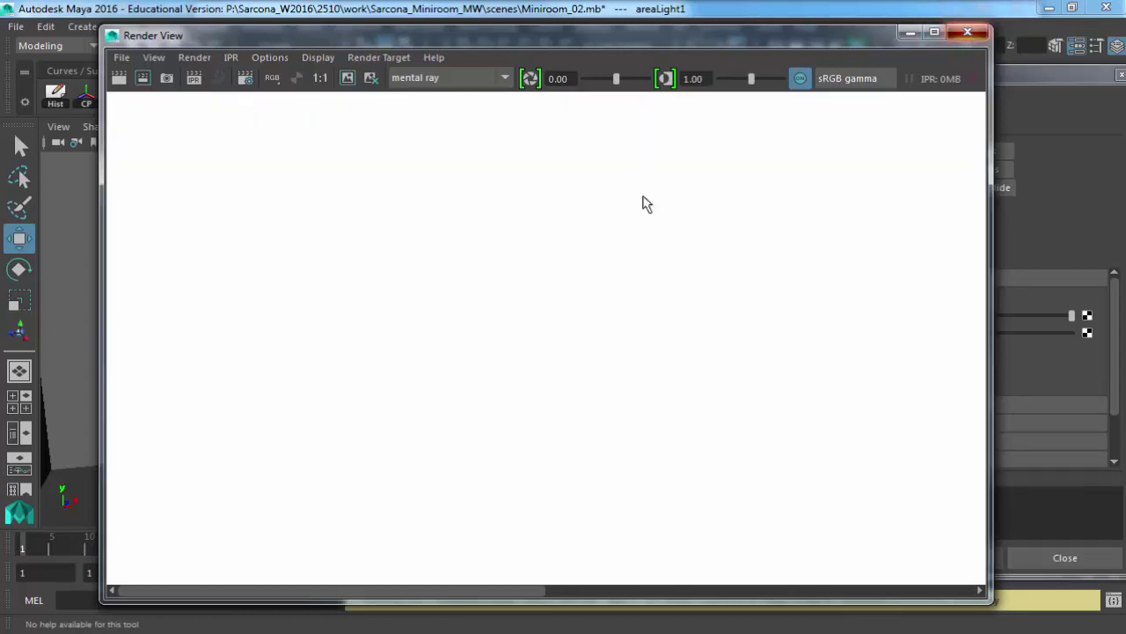
right_click_drag(500, 339, 433, 260, "alt")
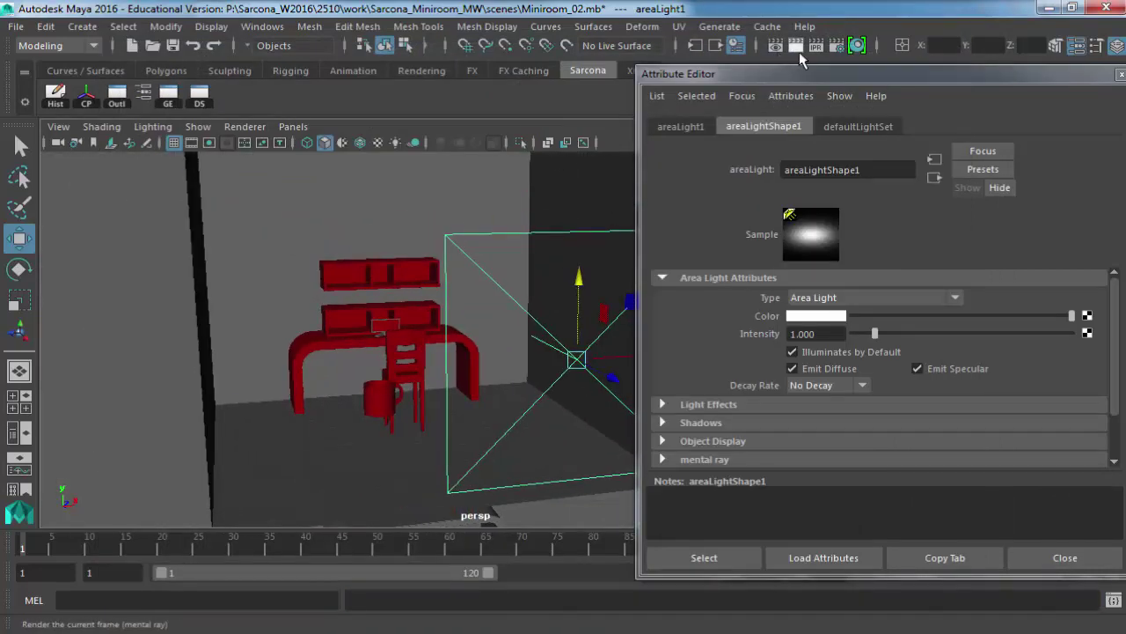
left_click(801, 58)
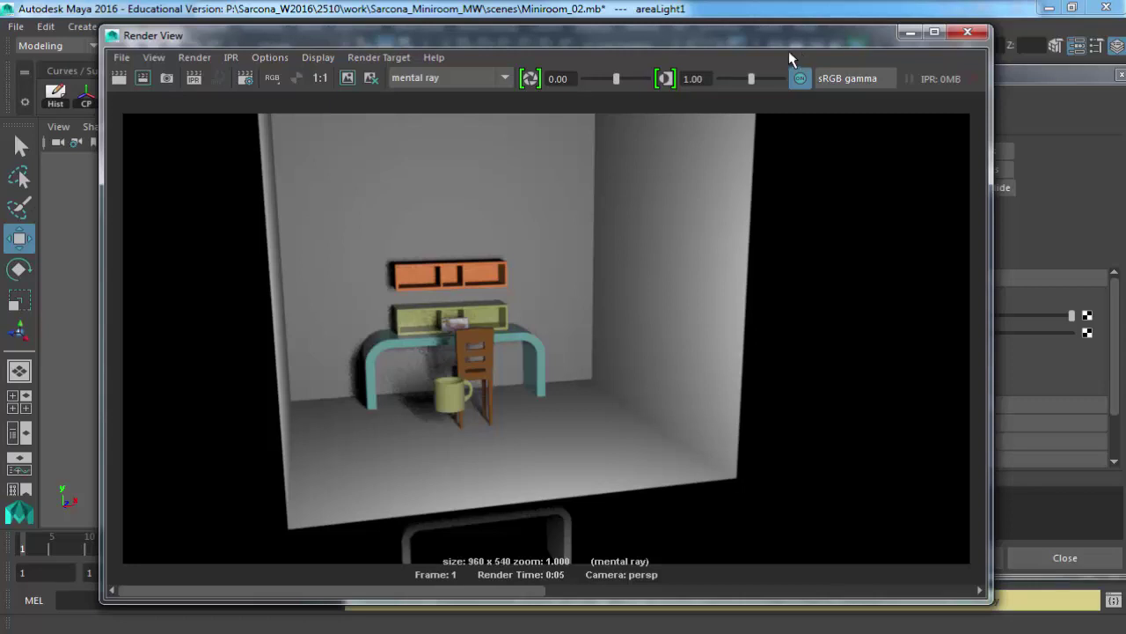
left_click(967, 33)
left_click_drag(932, 73, 865, 22)
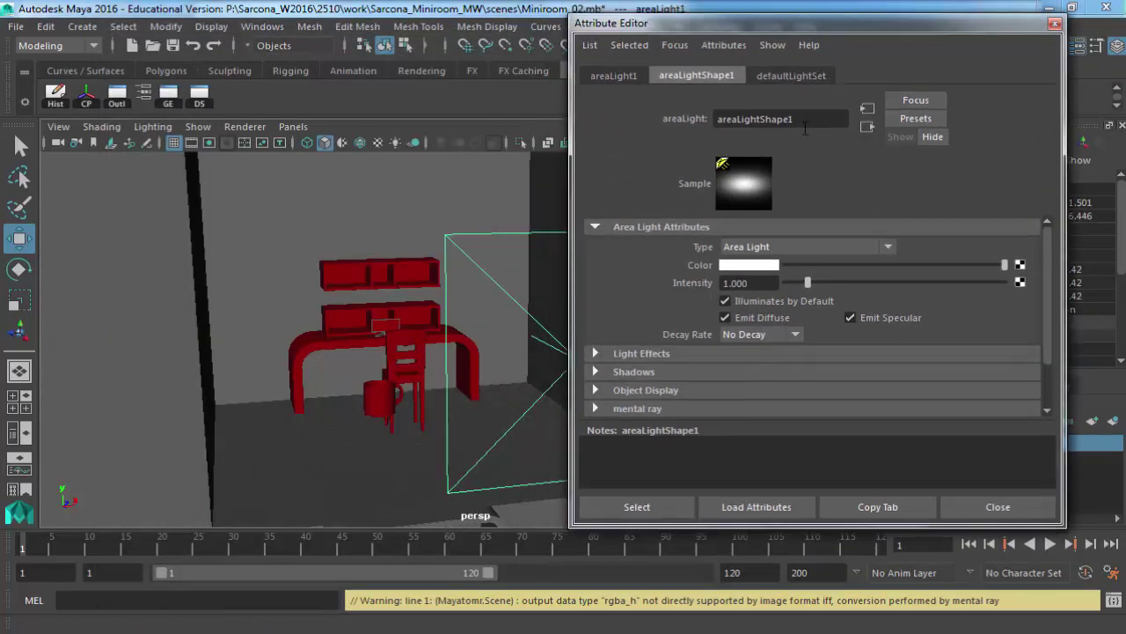
Set the area light's decay rate to Quadratic and re-render the room.
left_click(761, 336)
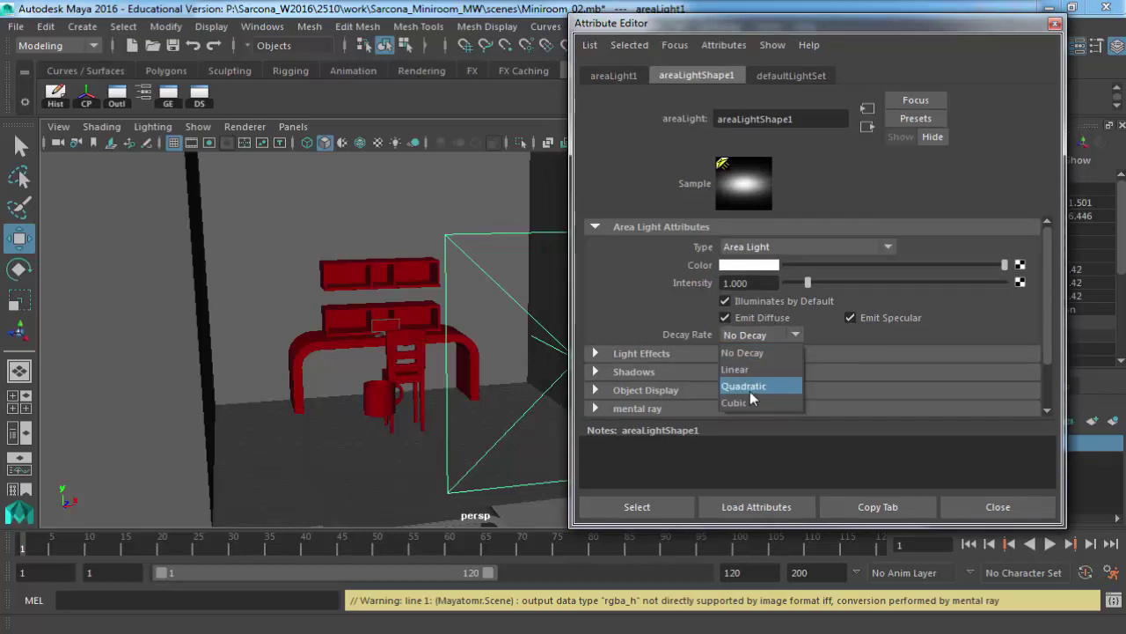
left_click(750, 392)
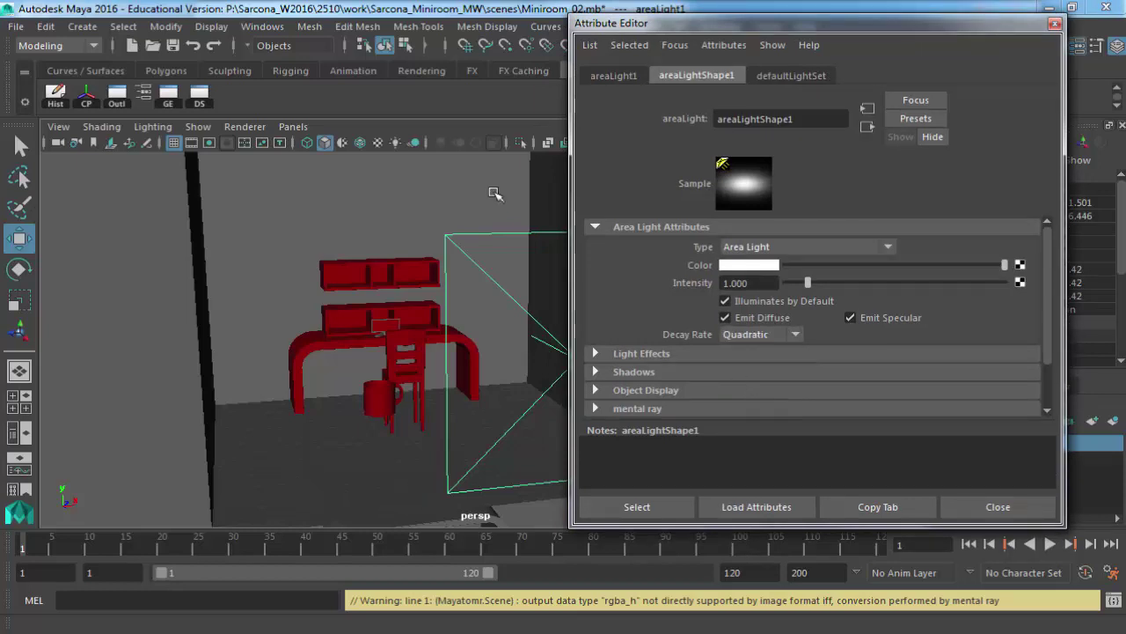
left_click_drag(554, 264, 519, 126, "alt")
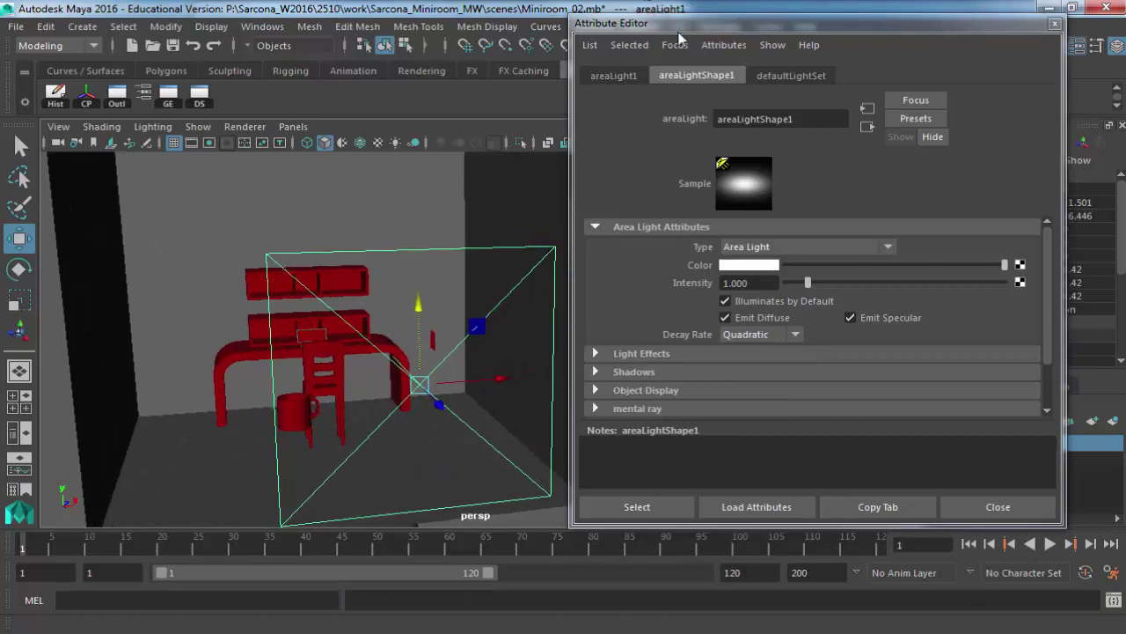
left_click_drag(678, 24, 684, 88)
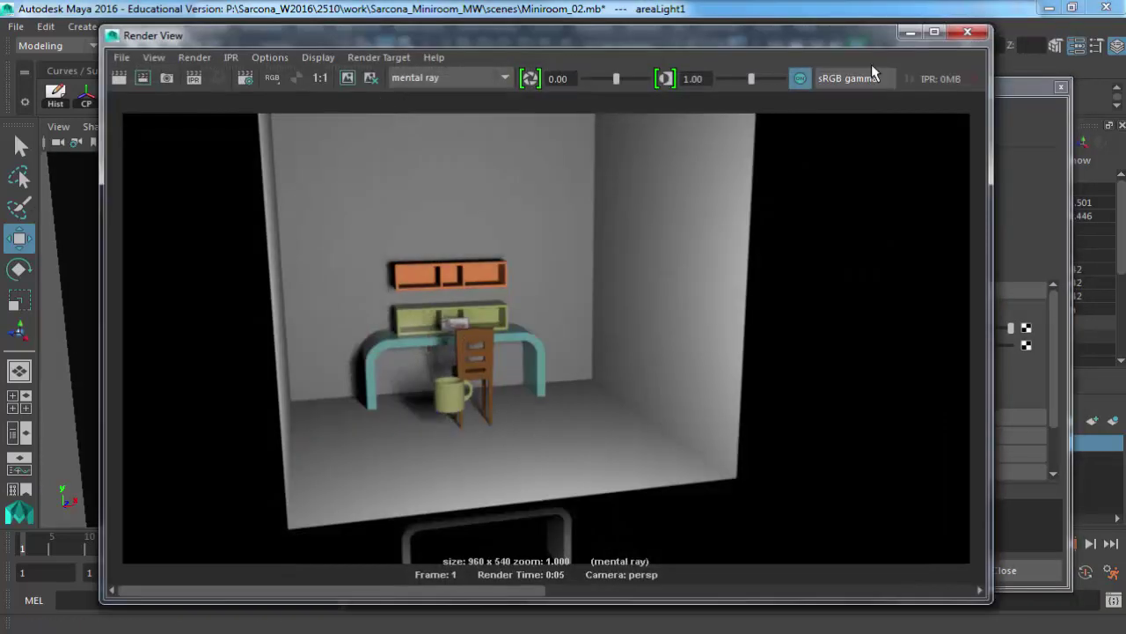
left_click(119, 79)
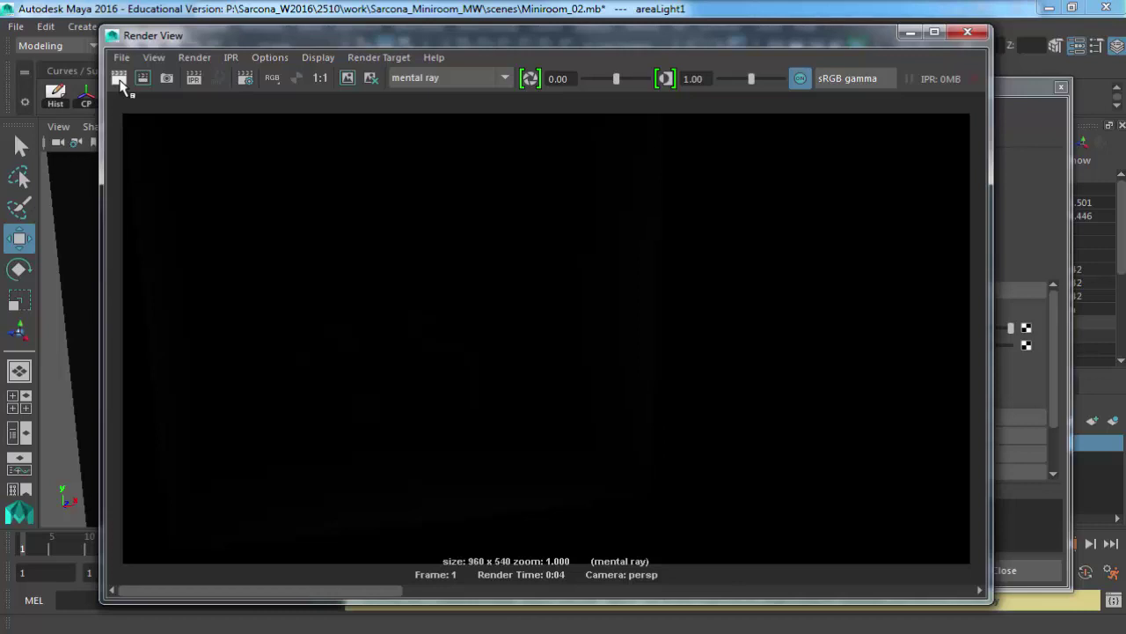
left_click(968, 34)
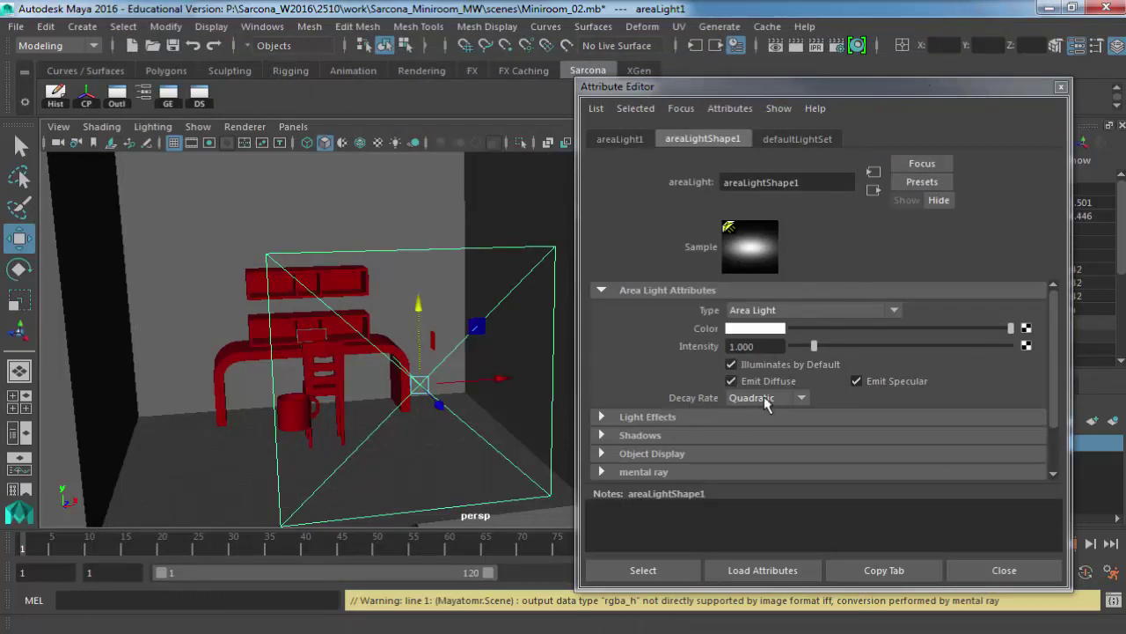
Set the area light intensity to 5000 and render the desk view in mental ray.
left_click(776, 346)
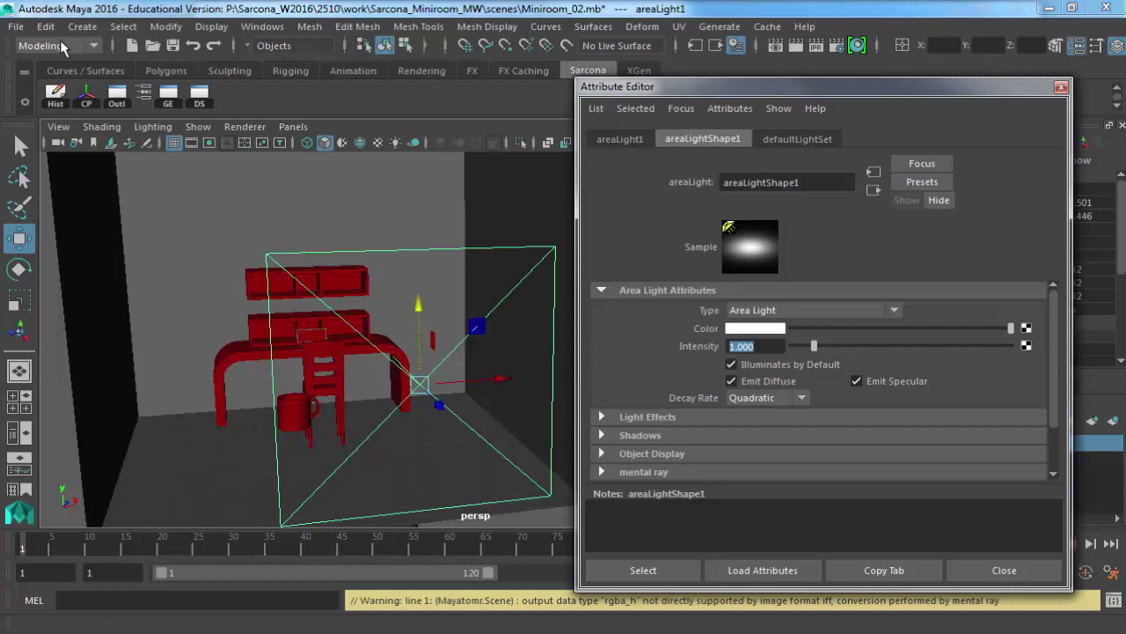
left_click(82, 26)
mouse_move(190, 120)
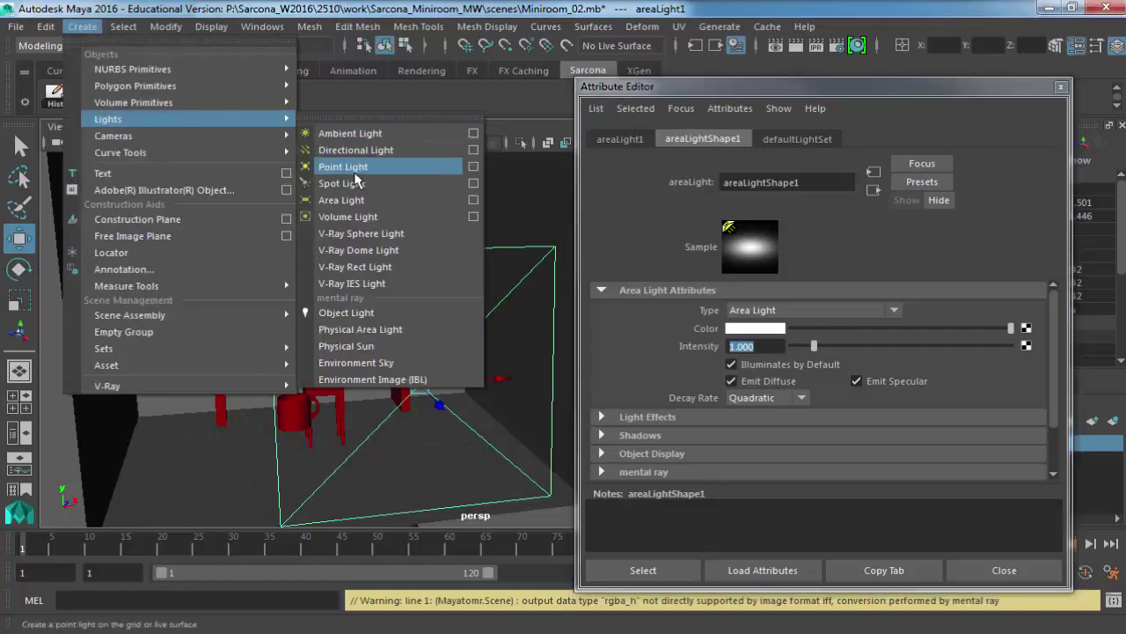
left_click(748, 324)
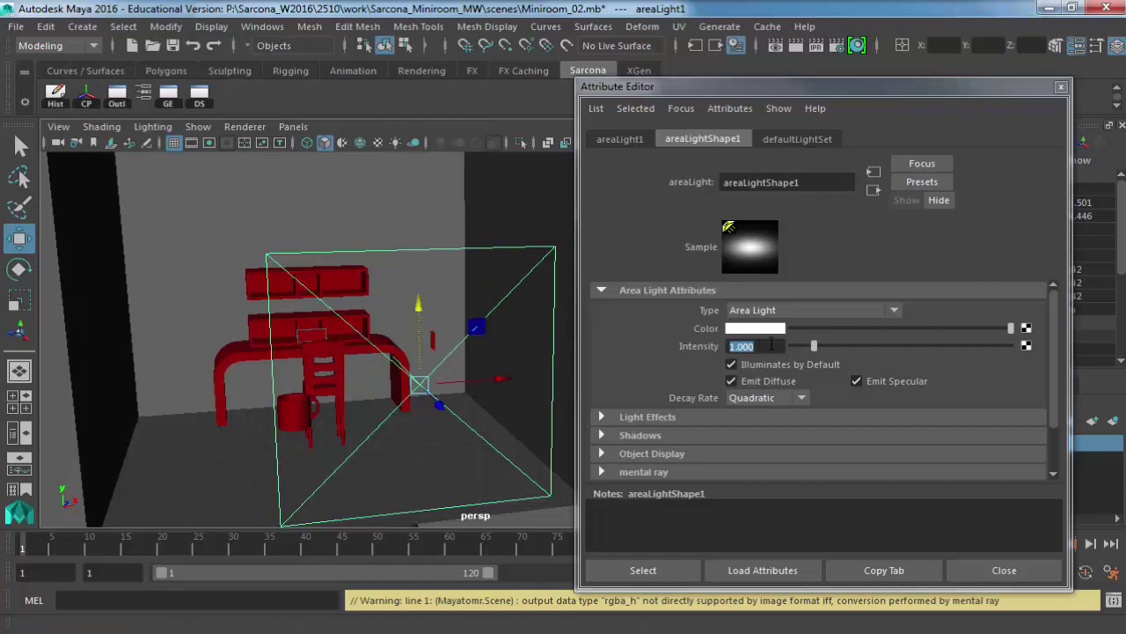
type("5000")
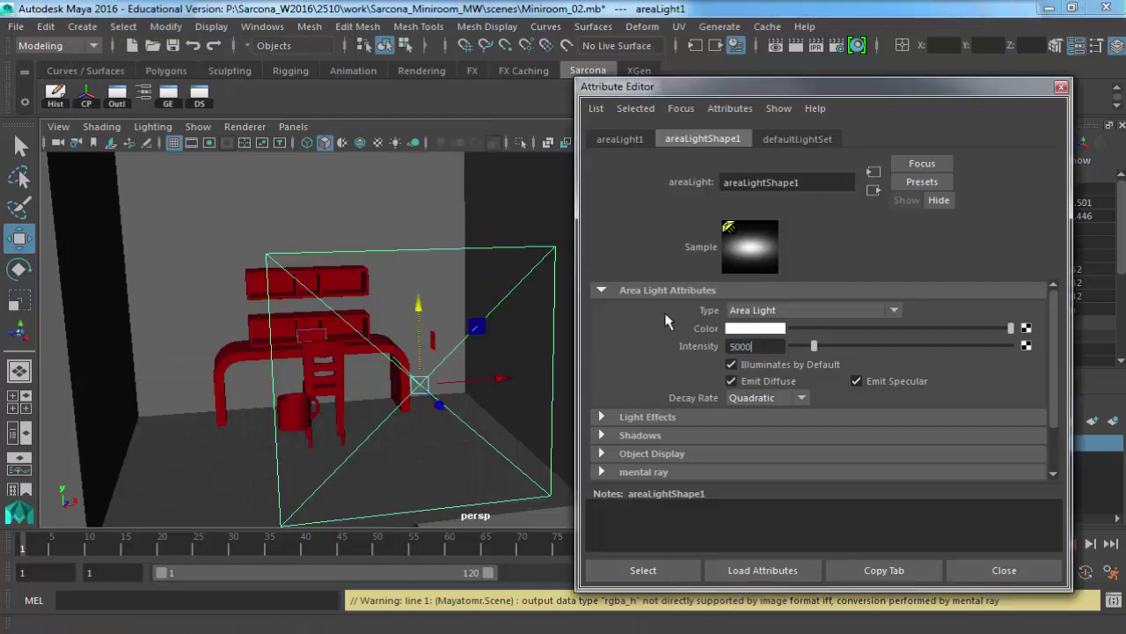
key("Return")
scroll(407, 329, "up", 2)
left_click_drag(407, 329, 467, 317, "alt")
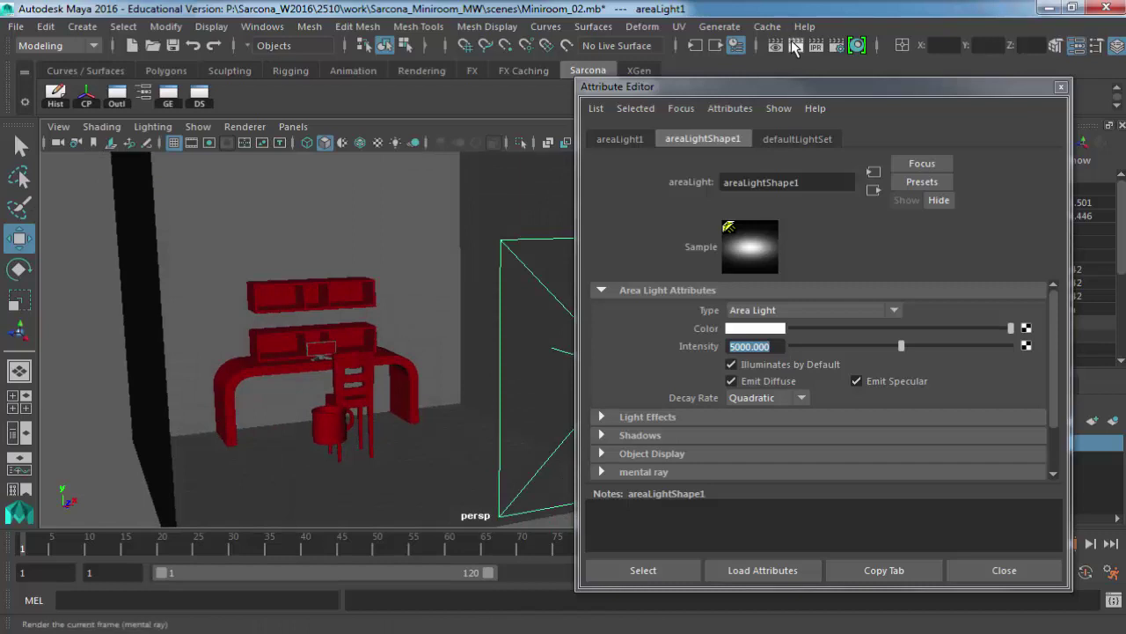
left_click(795, 45)
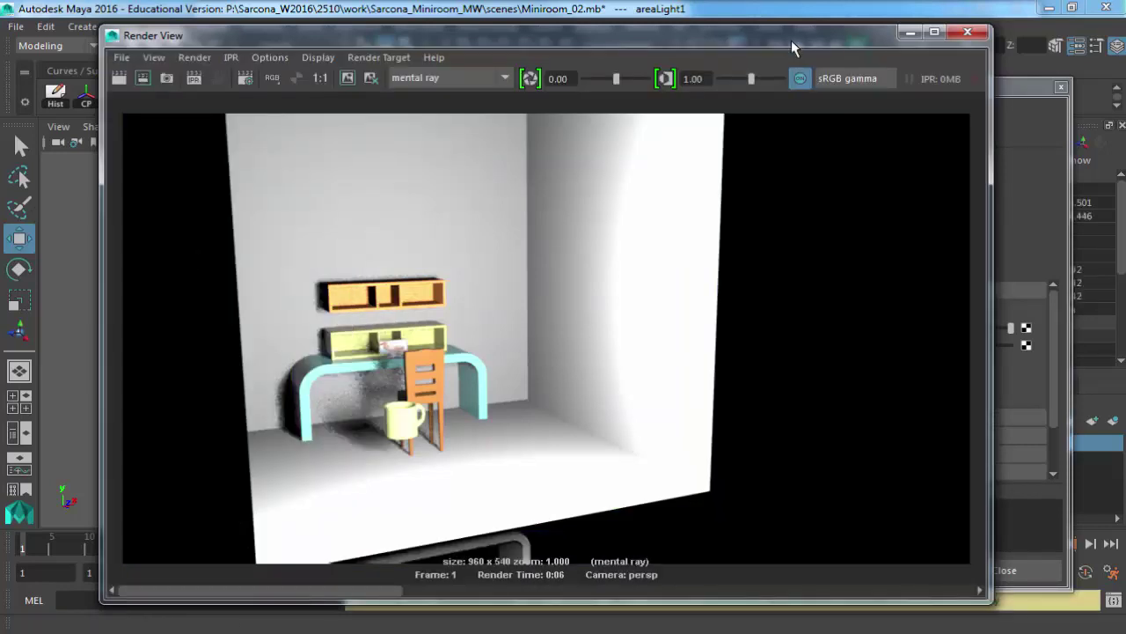
Re-render the room with area light intensity 2000, then 1000.
left_click(1011, 97)
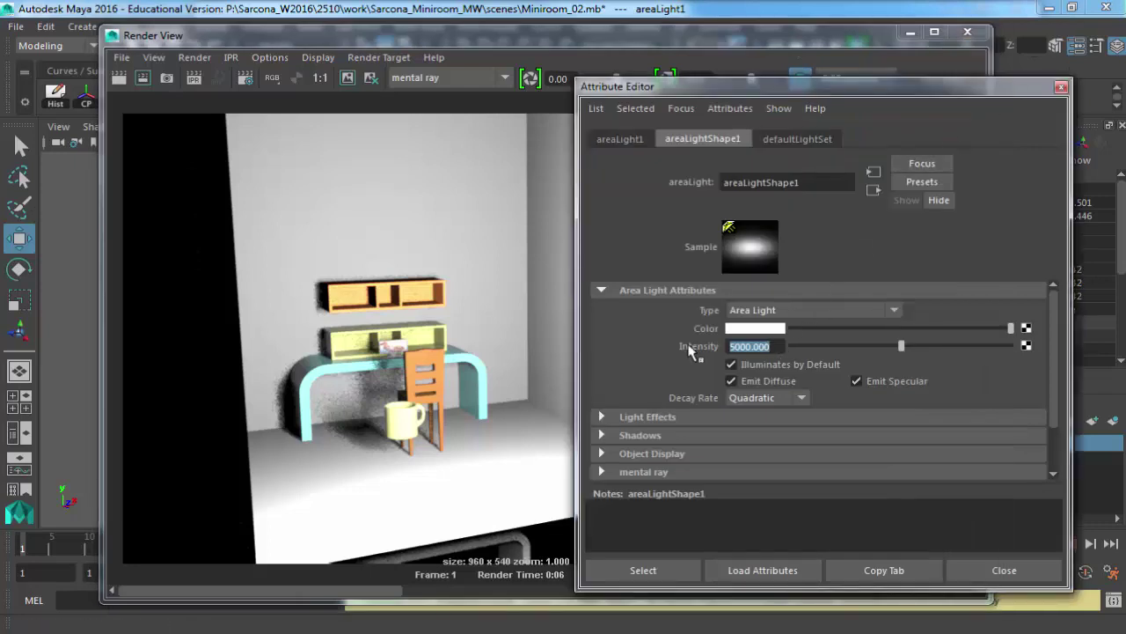
type("2000")
key("Return")
left_click(117, 80)
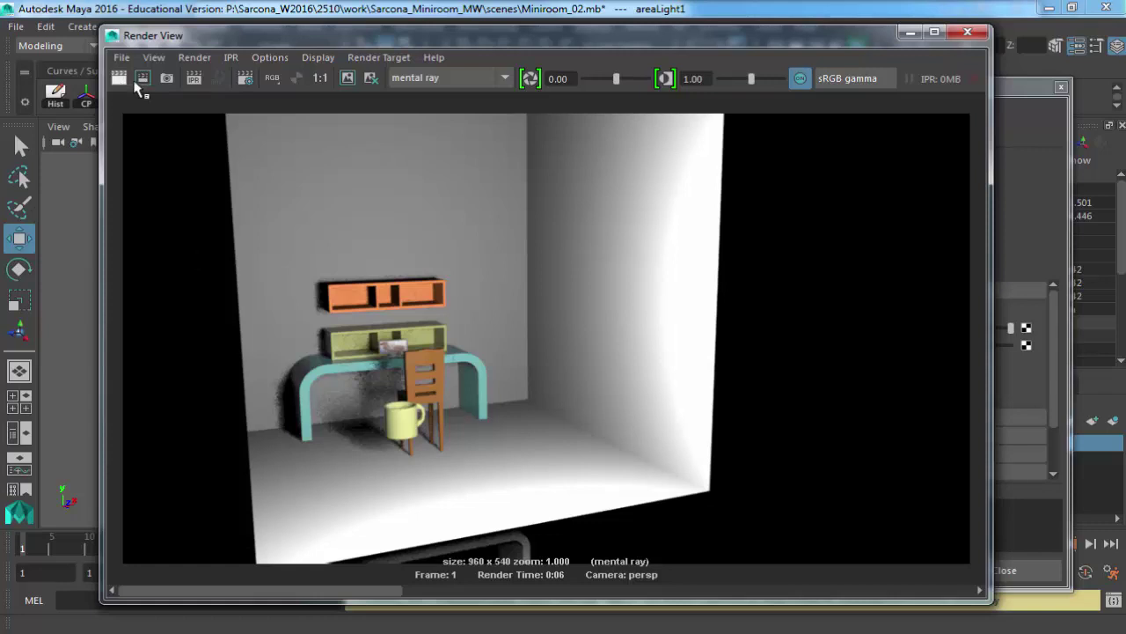
left_click(1029, 128)
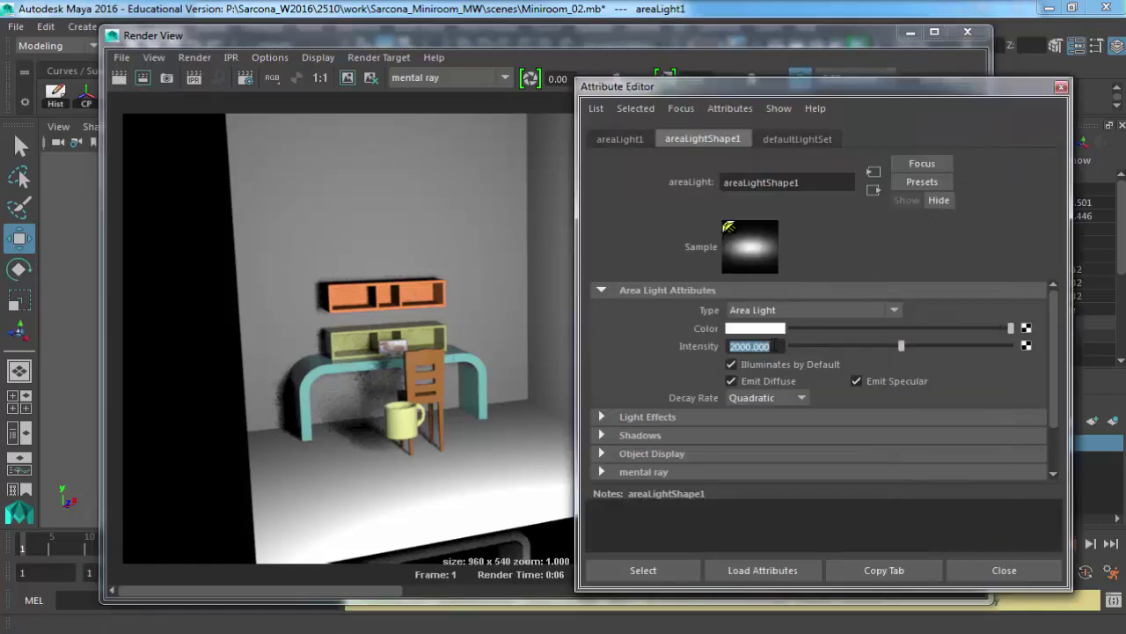
type("1000")
key("Return")
left_click(119, 80)
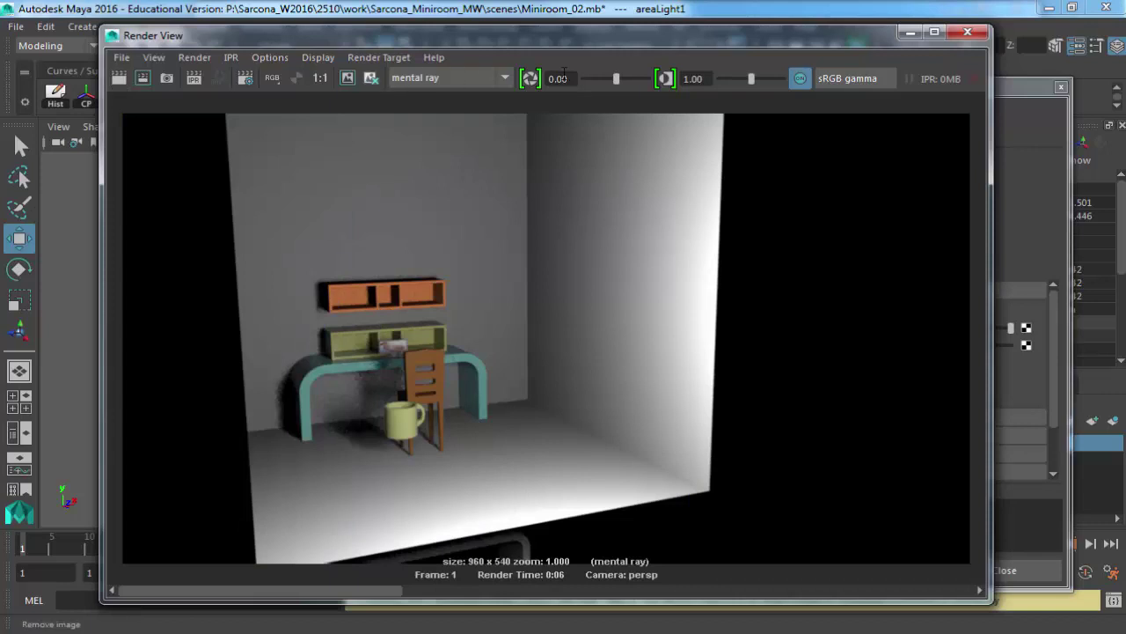
Set the area light intensity to 1500 and re-render.
left_click(1006, 83)
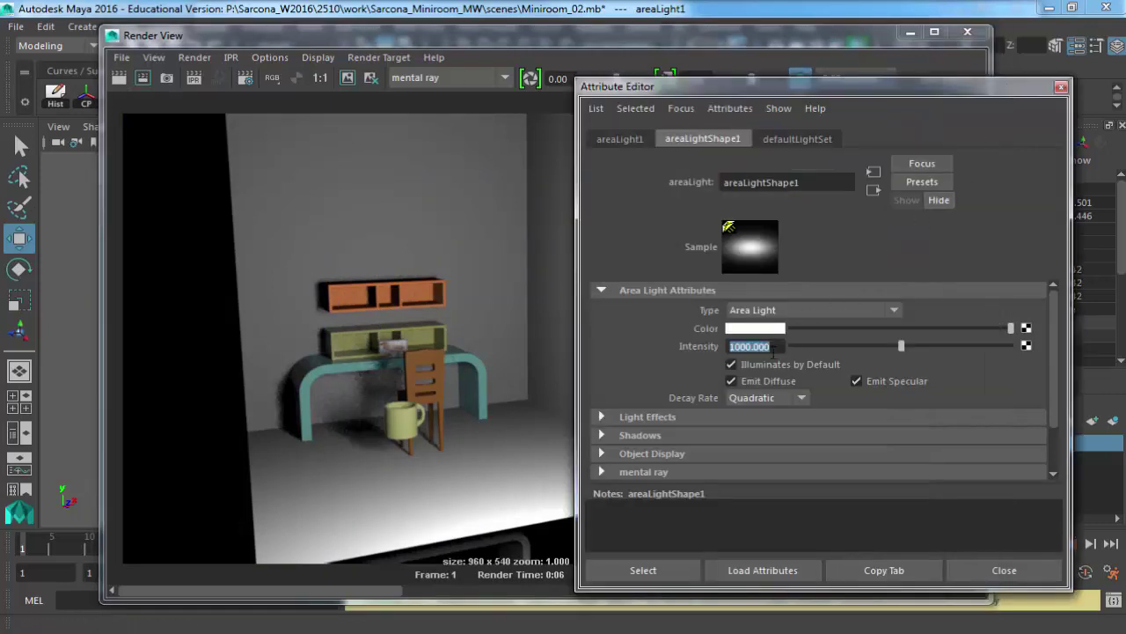
type("2000")
key("BackSpace")
key("BackSpace")
key("BackSpace")
key("BackSpace")
type("1500")
key("Return")
left_click(121, 77)
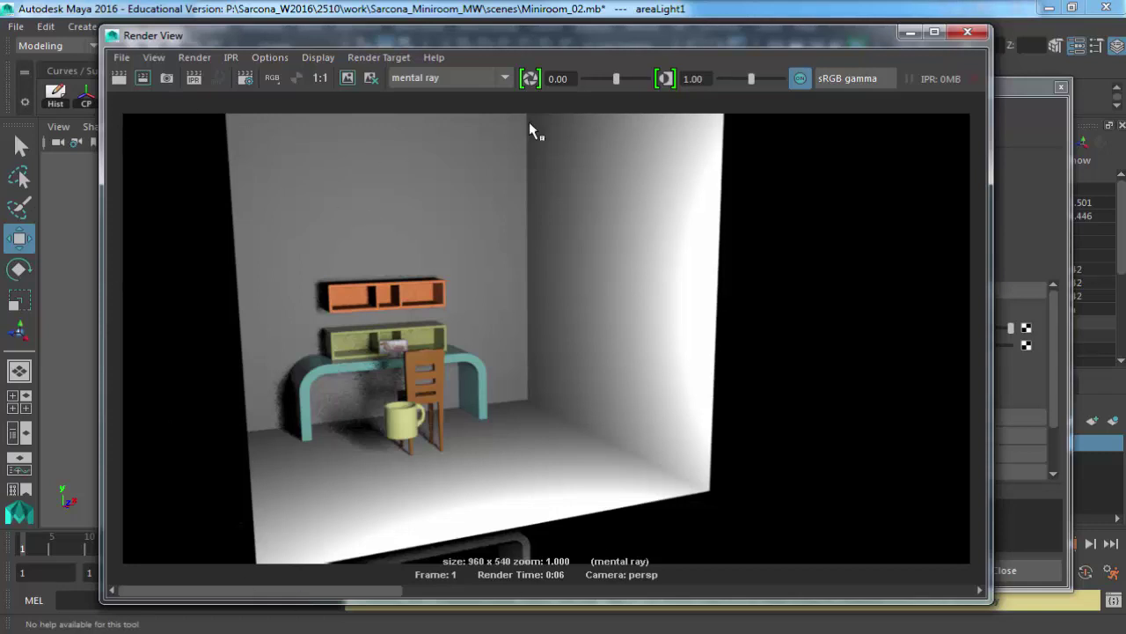
left_click(1003, 85)
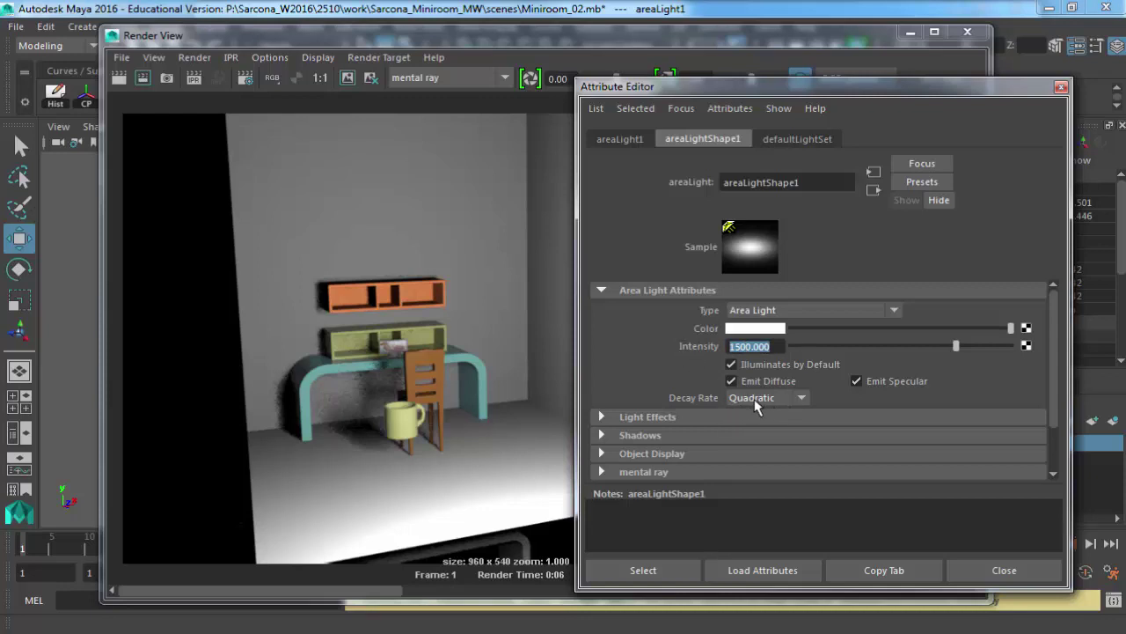
Enable Use Light Shape with High Samples 1 in the area light's mental ray settings, then re-render.
scroll(704, 398, "down", 2)
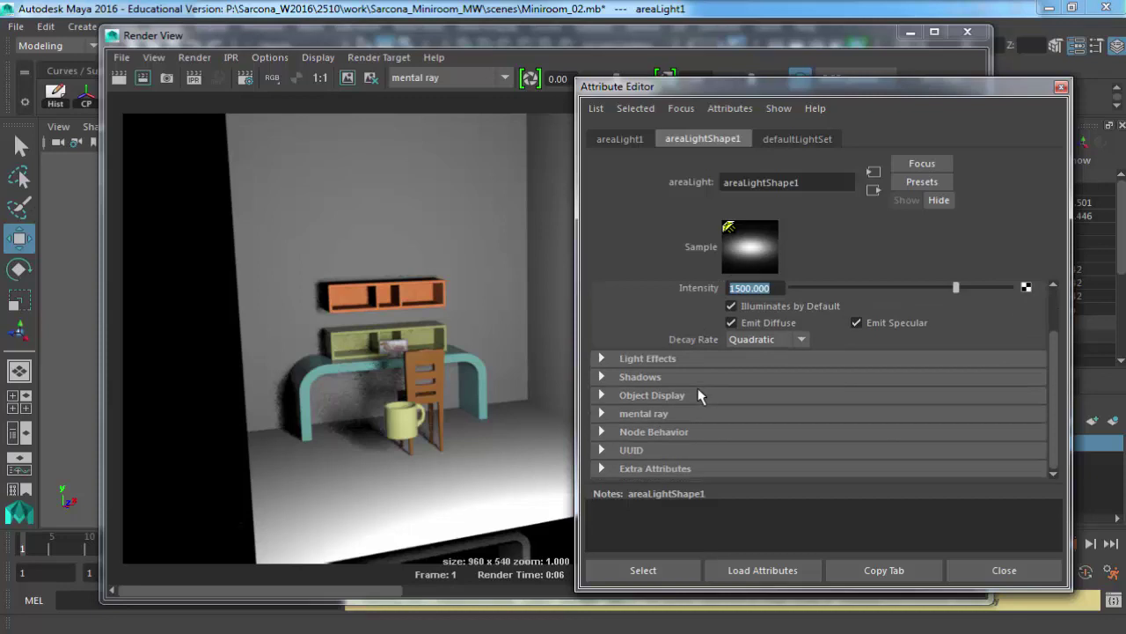
left_click(630, 413)
scroll(716, 360, "down", 5)
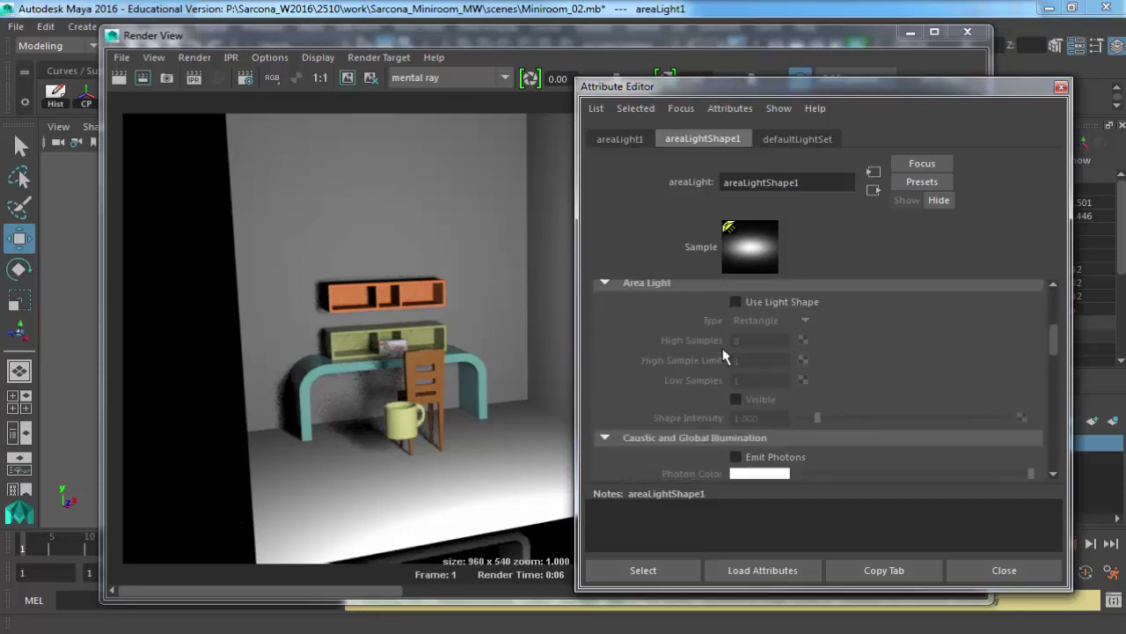
scroll(717, 360, "up", 2)
left_click(770, 351)
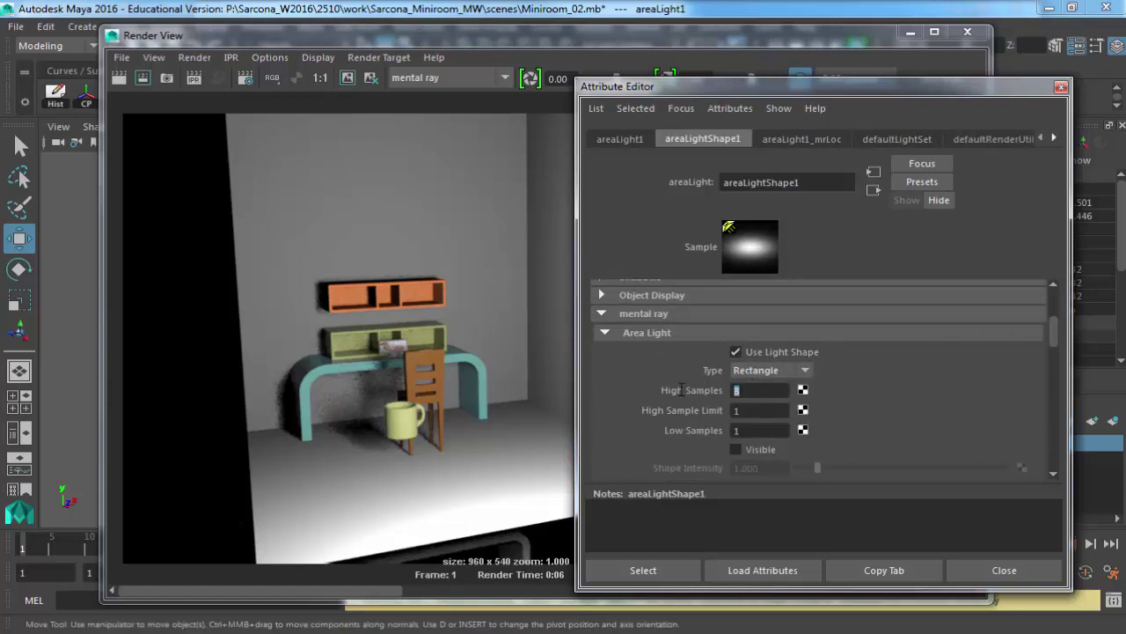
type("1")
key("Return")
key("Right")
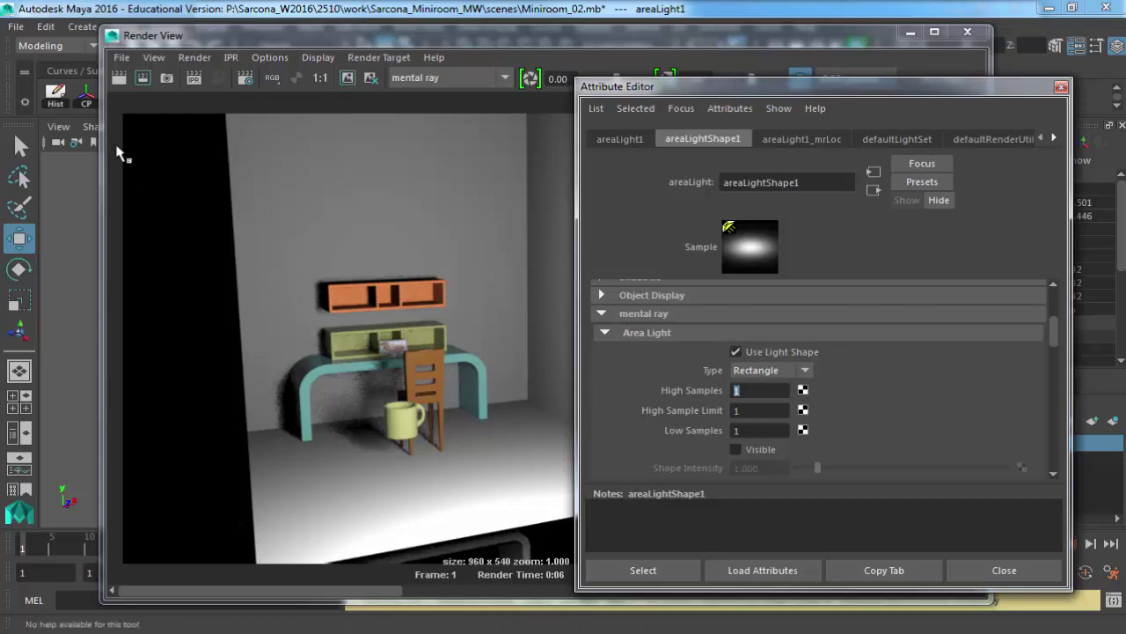
left_click(119, 79)
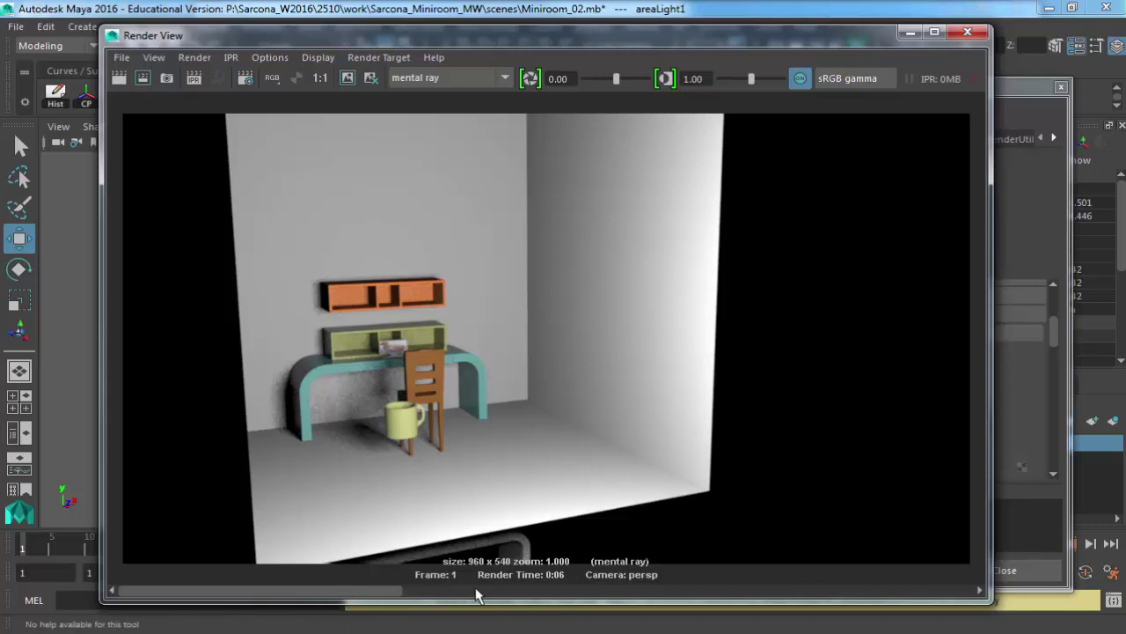
left_click(529, 589)
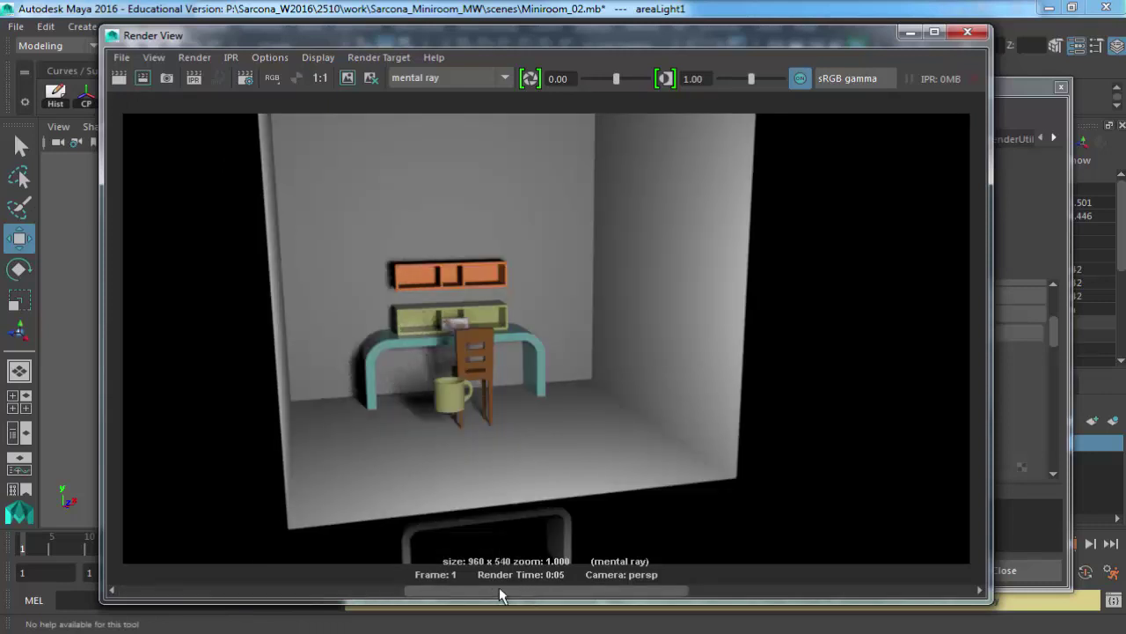
left_click(299, 590)
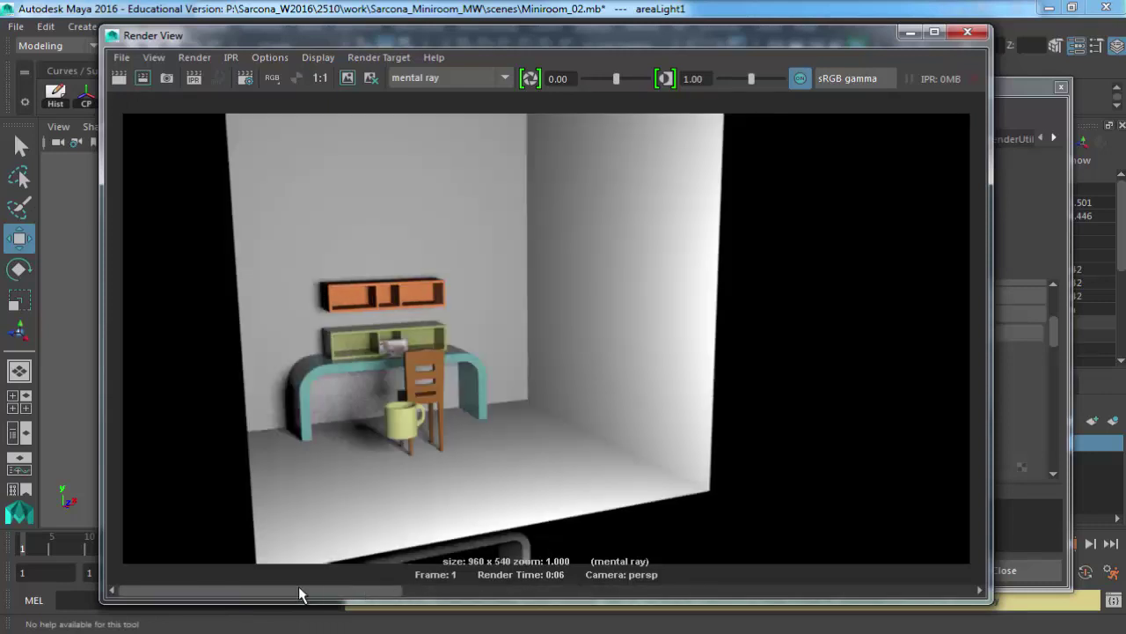
left_click(462, 589)
left_click(356, 592)
left_click(495, 592)
left_click(378, 593)
left_click(481, 594)
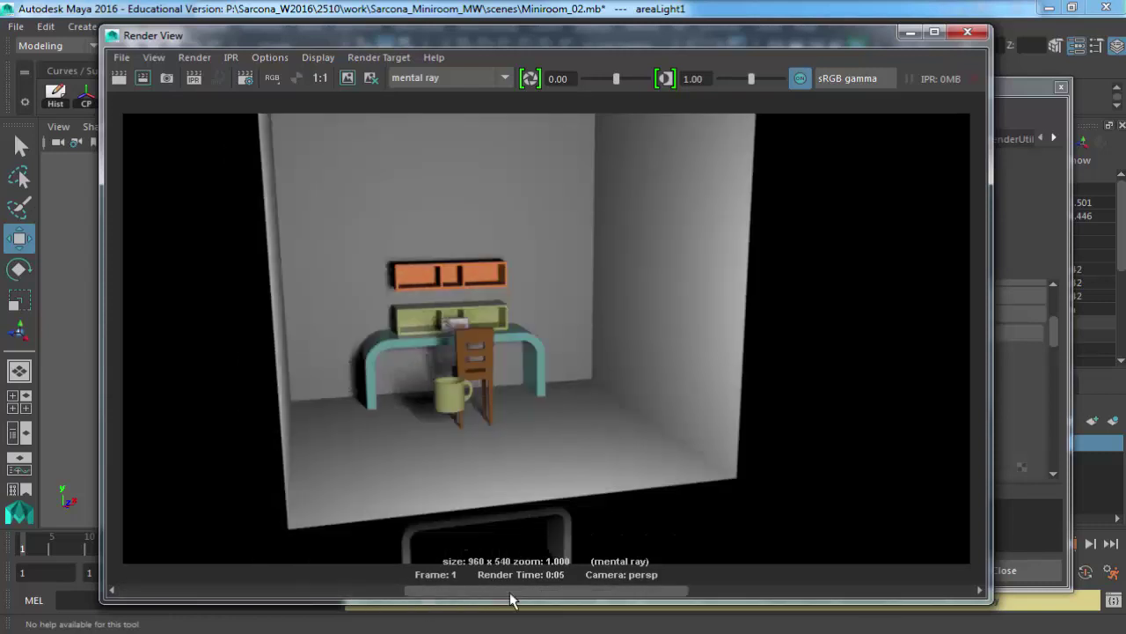
left_click(377, 594)
left_click(1005, 105)
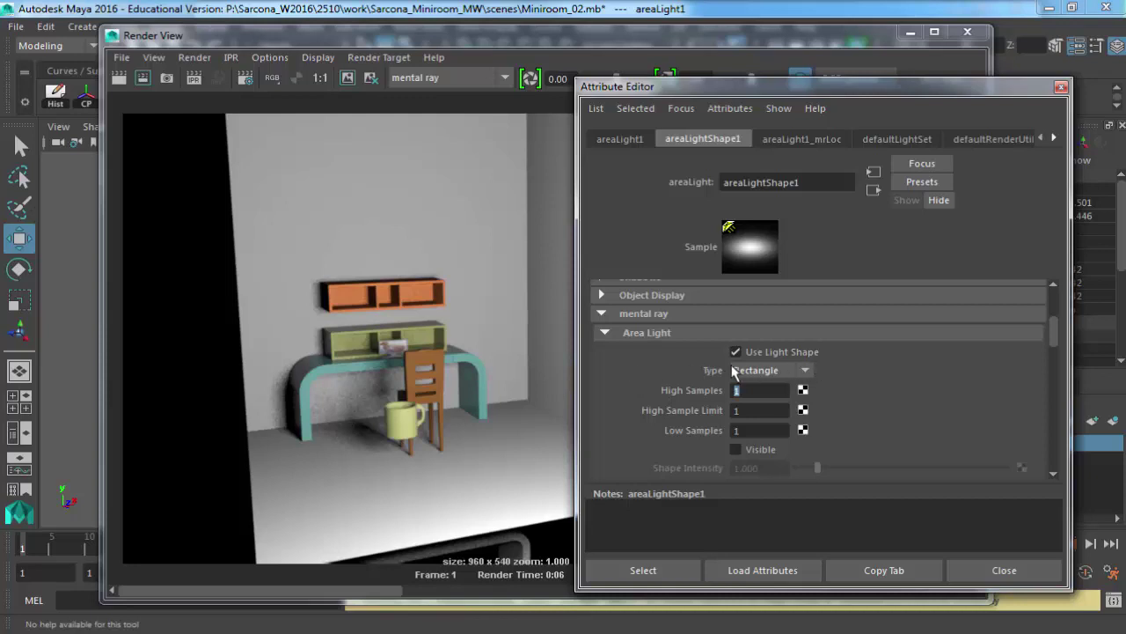
Scale the area light down much smaller and re-render the room.
left_click(1061, 86)
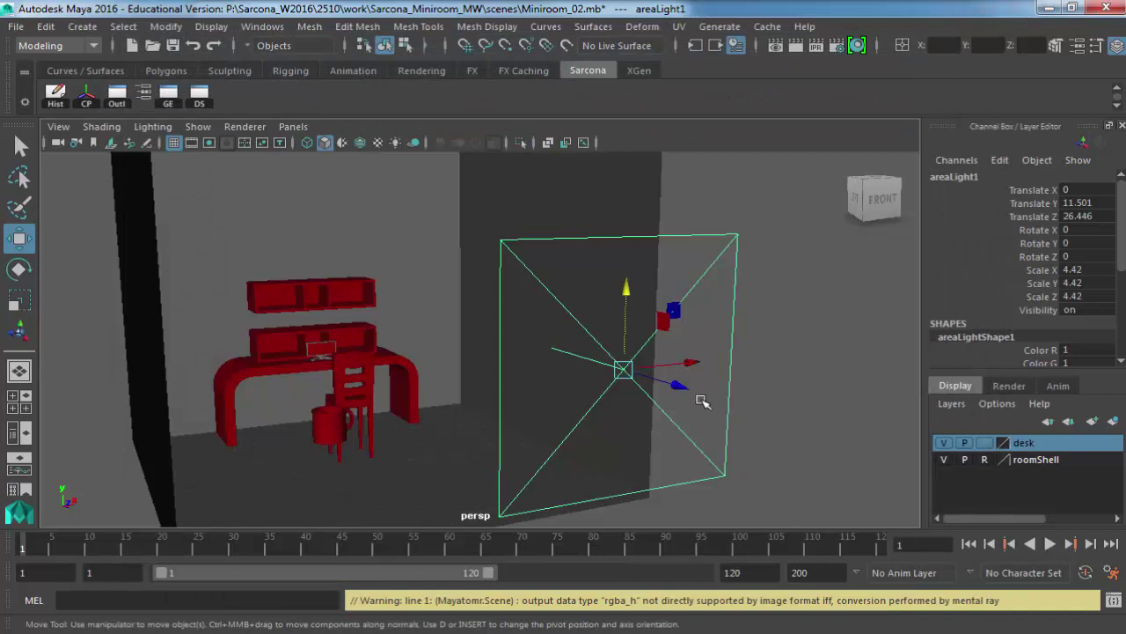
left_click_drag(698, 395, 678, 361, "alt")
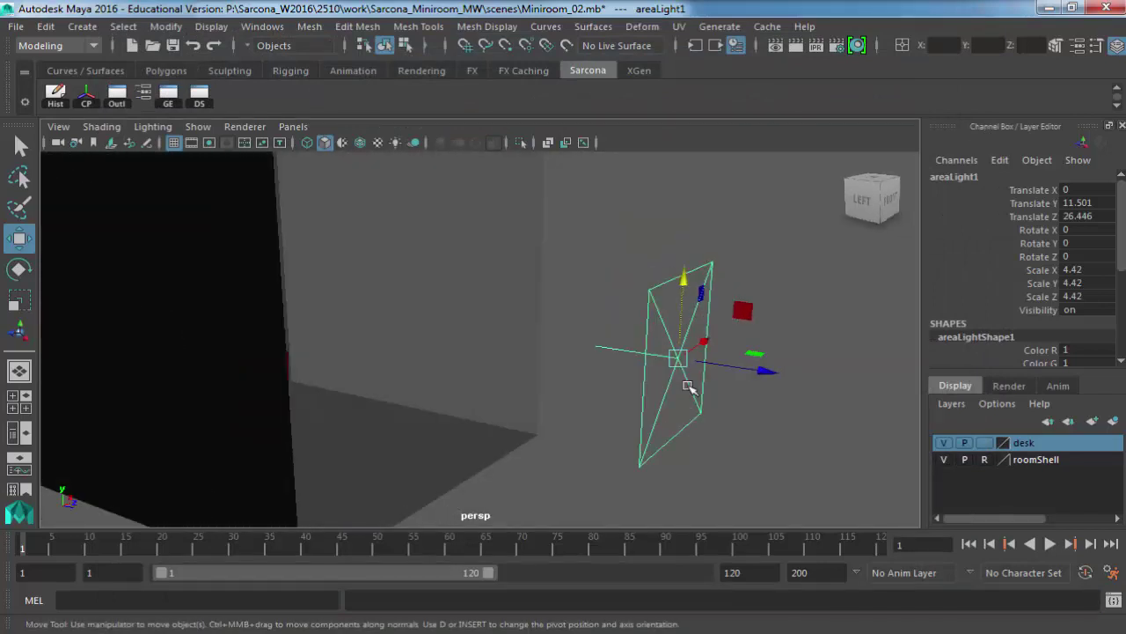
key("r")
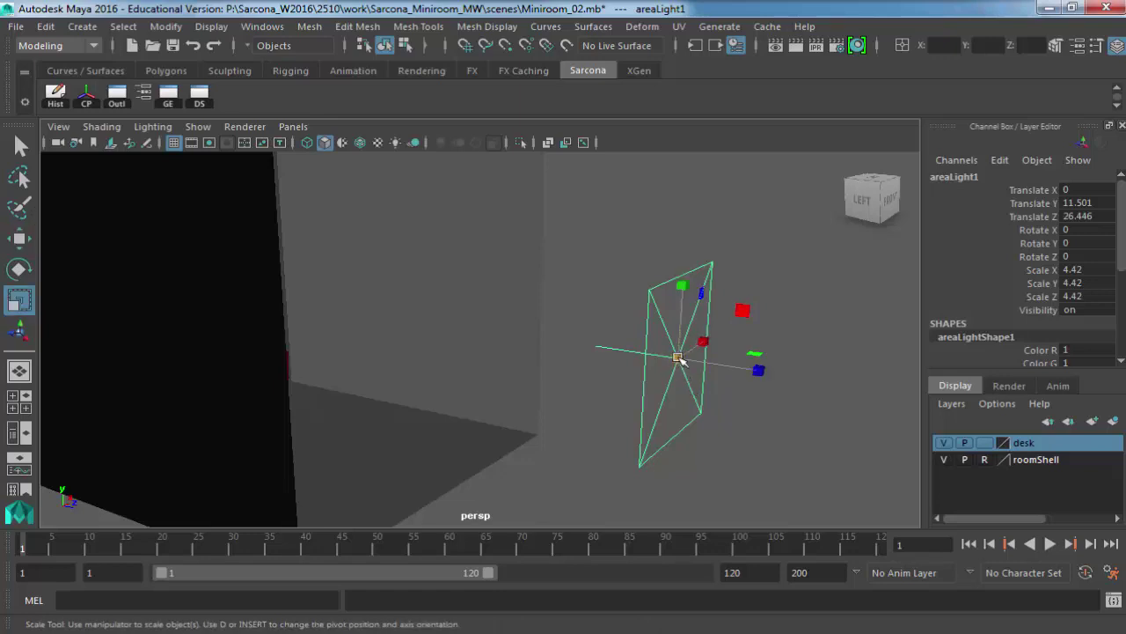
left_click_drag(678, 358, 674, 193)
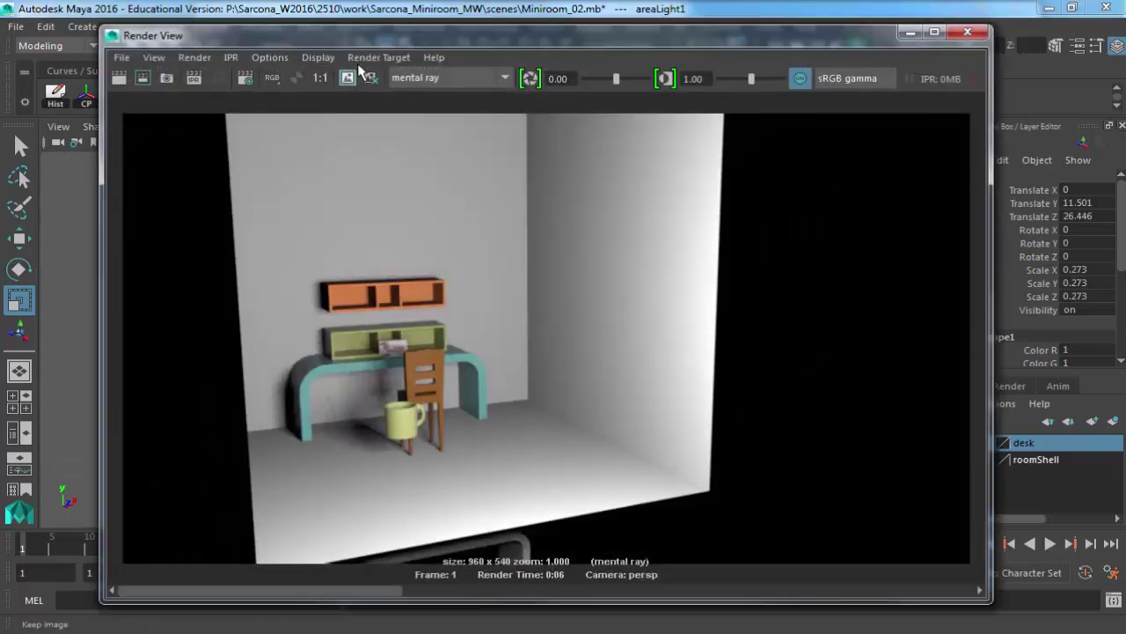
left_click(121, 80)
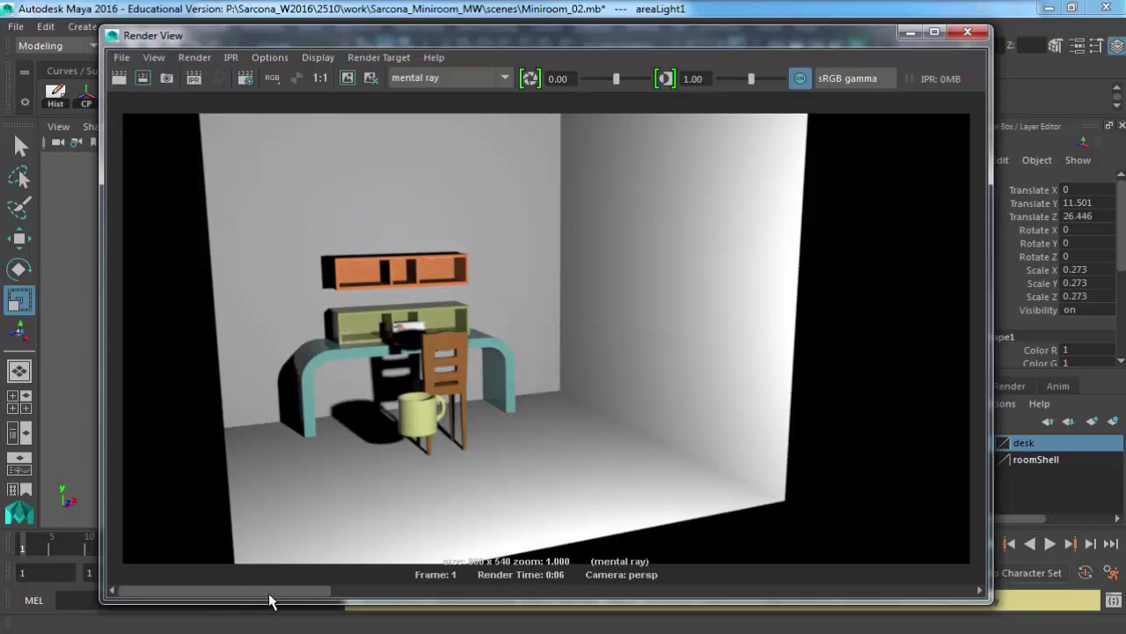
Compare the new render with the previously stored render, then close Render View.
left_click(374, 593)
left_click(204, 593)
left_click(385, 593)
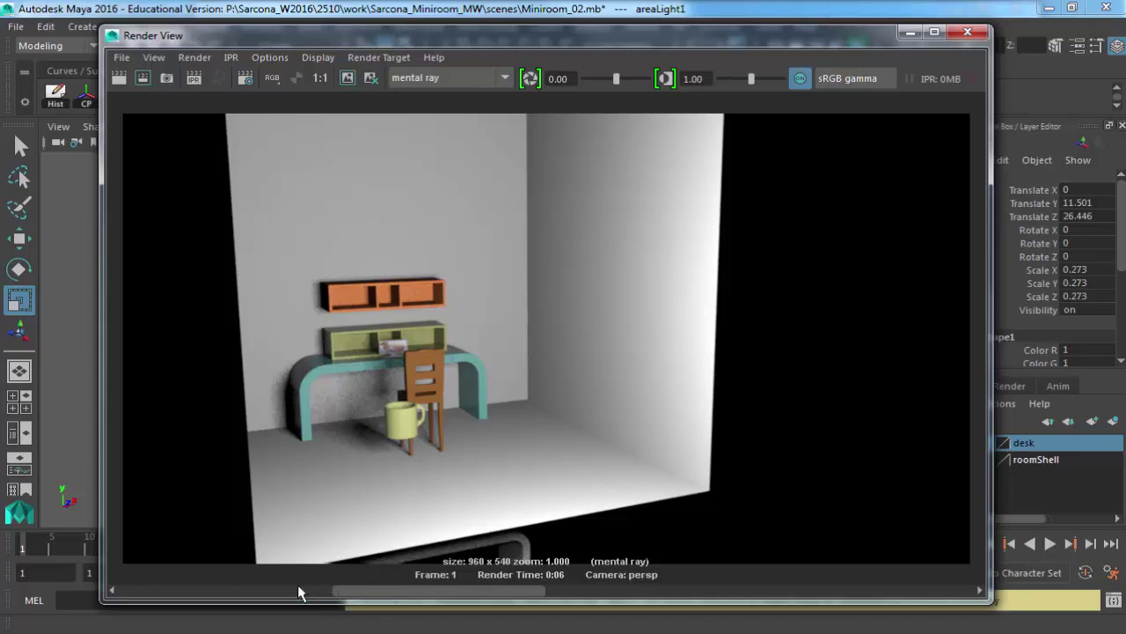
left_click(257, 588)
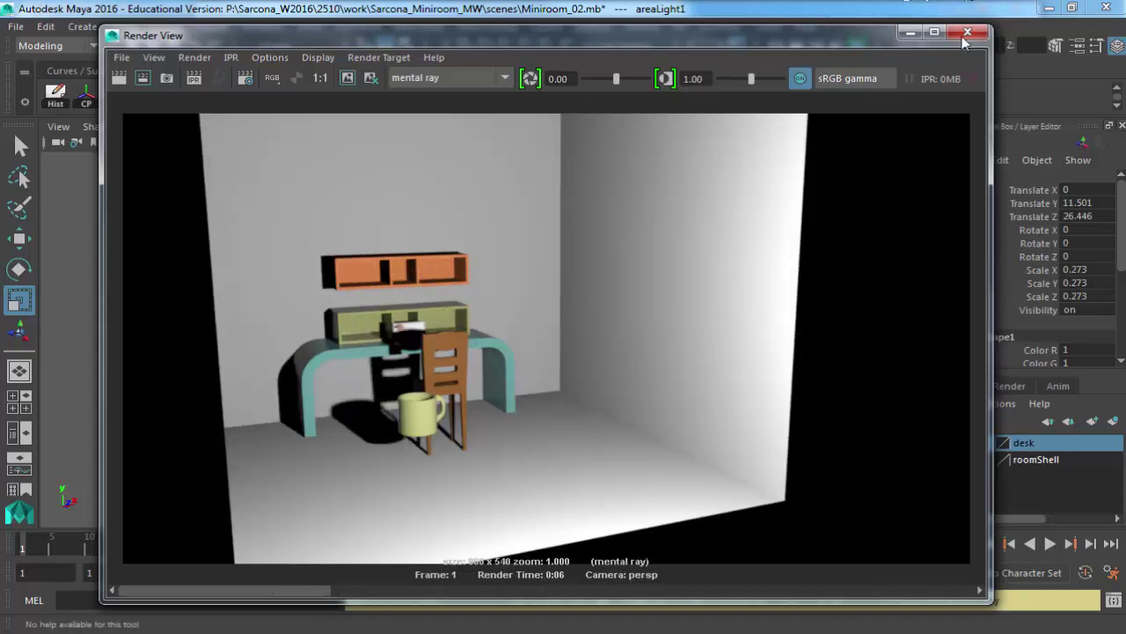
left_click(967, 32)
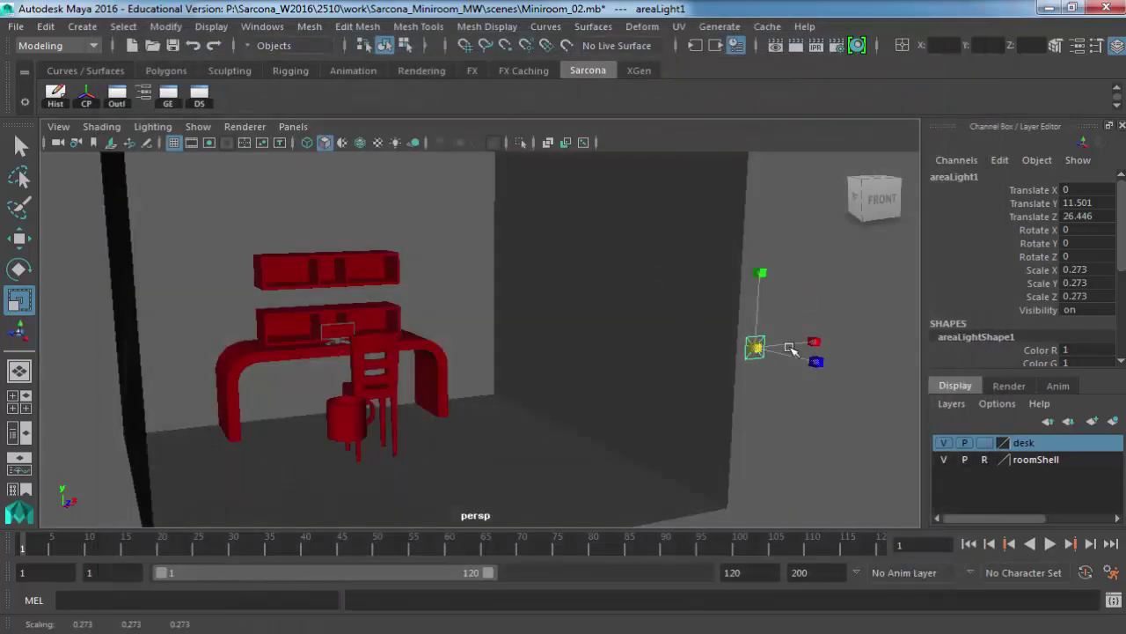
Scale the area light uniformly to 8.103 and render a low close-up of the desk's left leg.
middle_click_drag(792, 348, 660, 346)
left_click_drag(659, 345, 662, 339, "alt")
middle_click_drag(662, 339, 688, 348)
left_click_drag(688, 348, 471, 345, "alt")
middle_click_drag(506, 350, 590, 349)
left_click_drag(590, 350, 497, 390, "alt")
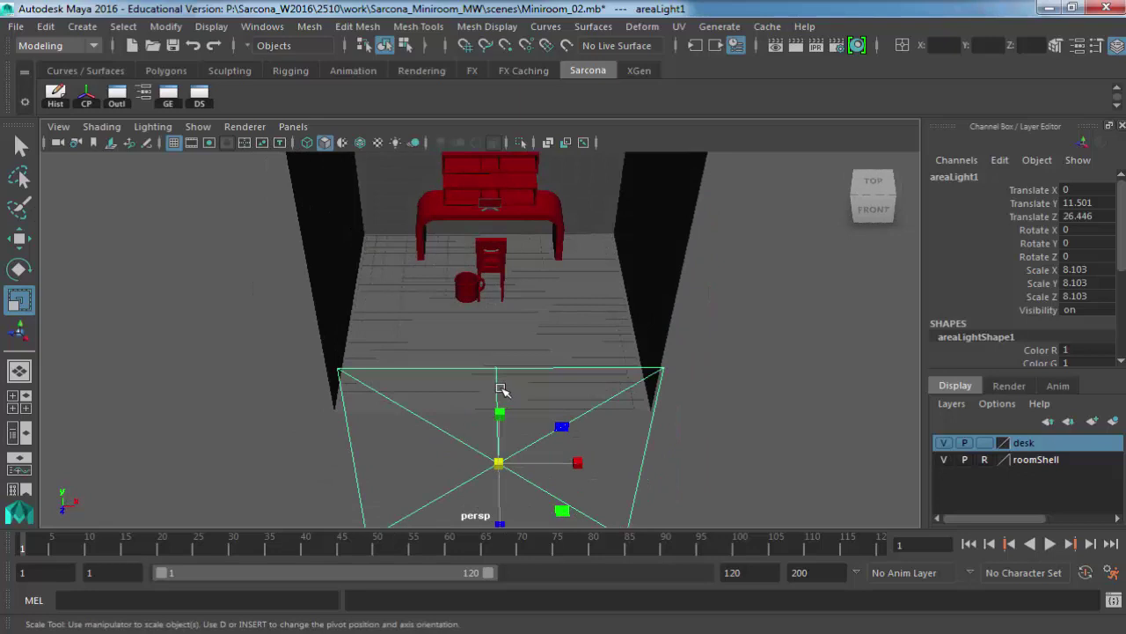
right_click_drag(377, 182, 448, 310, "alt")
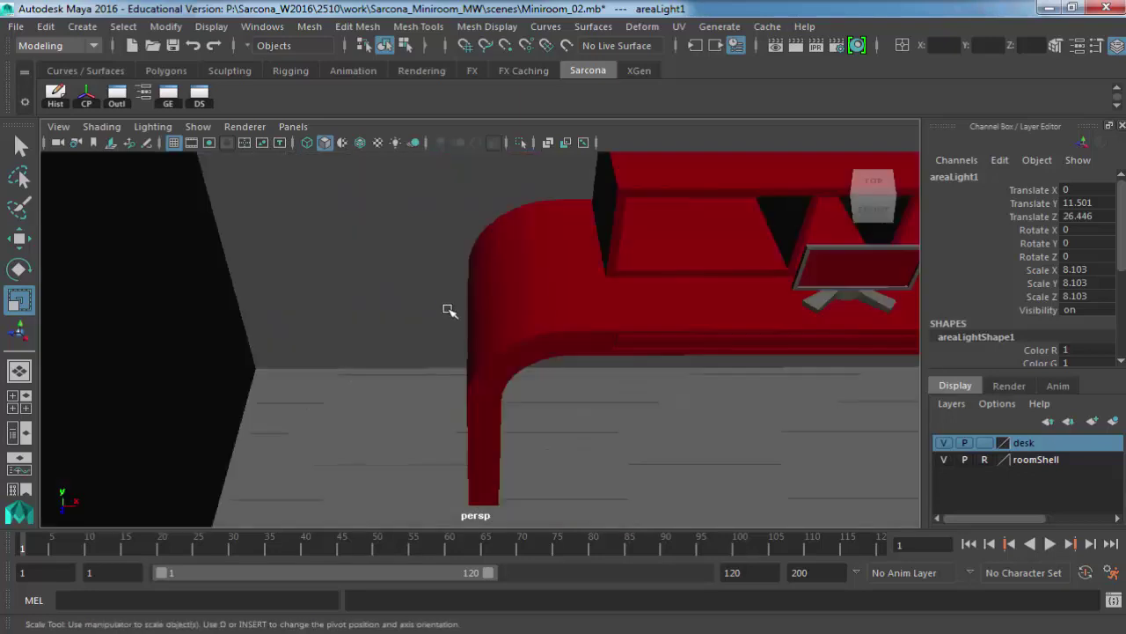
left_click_drag(448, 310, 677, 203, "alt")
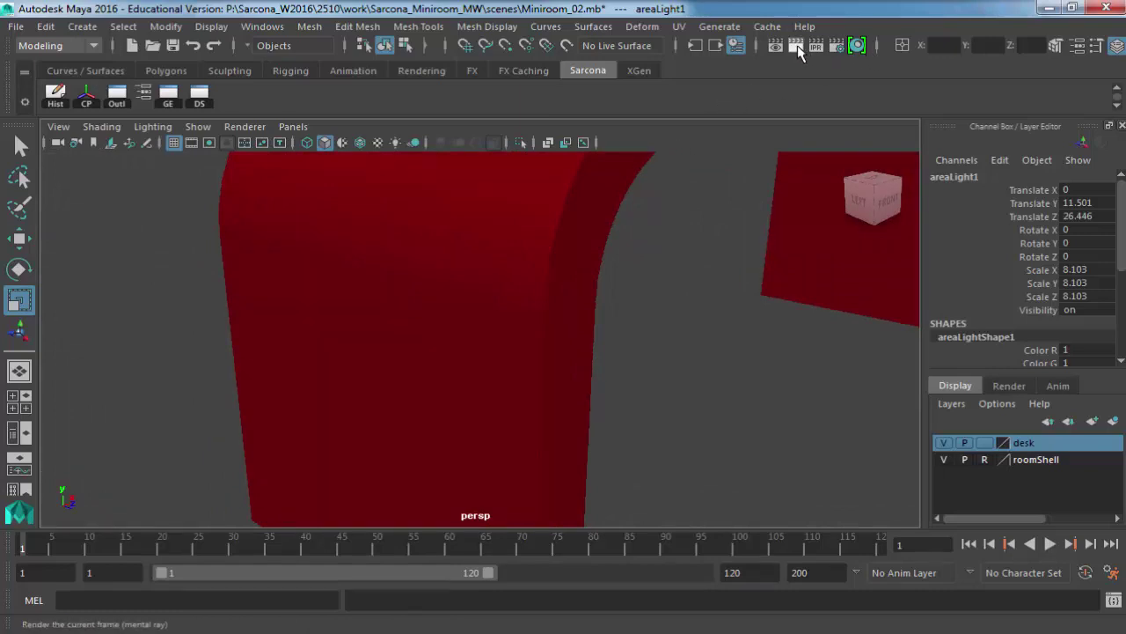
left_click(796, 47)
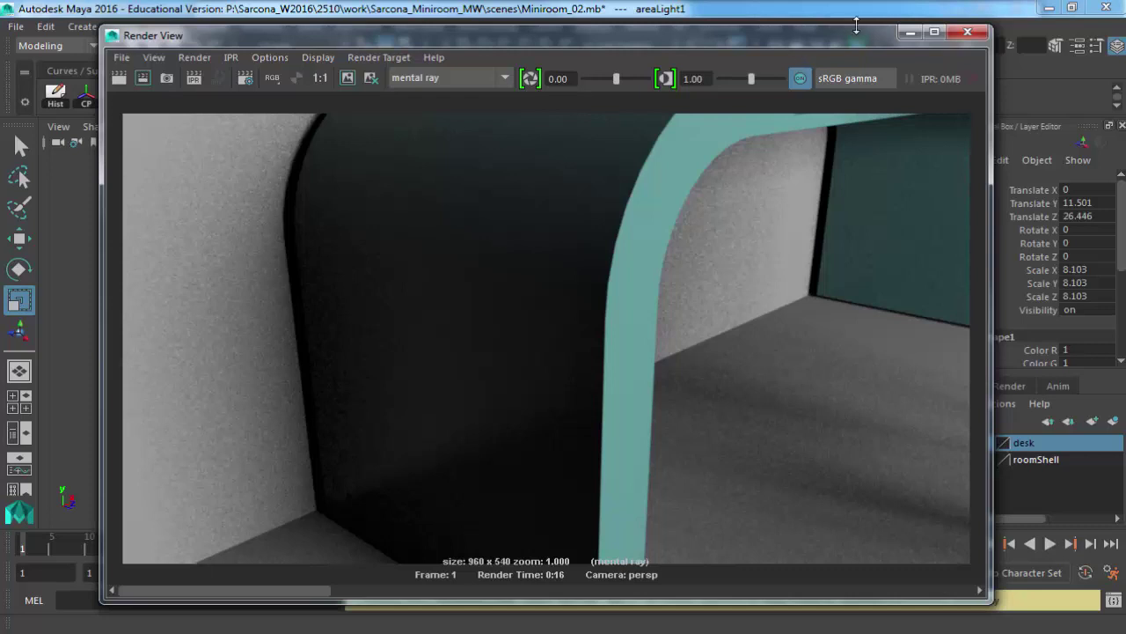
Slide areaLight1 along X and turn it around its vertical axis.
left_click(967, 33)
scroll(641, 305, "down", 10)
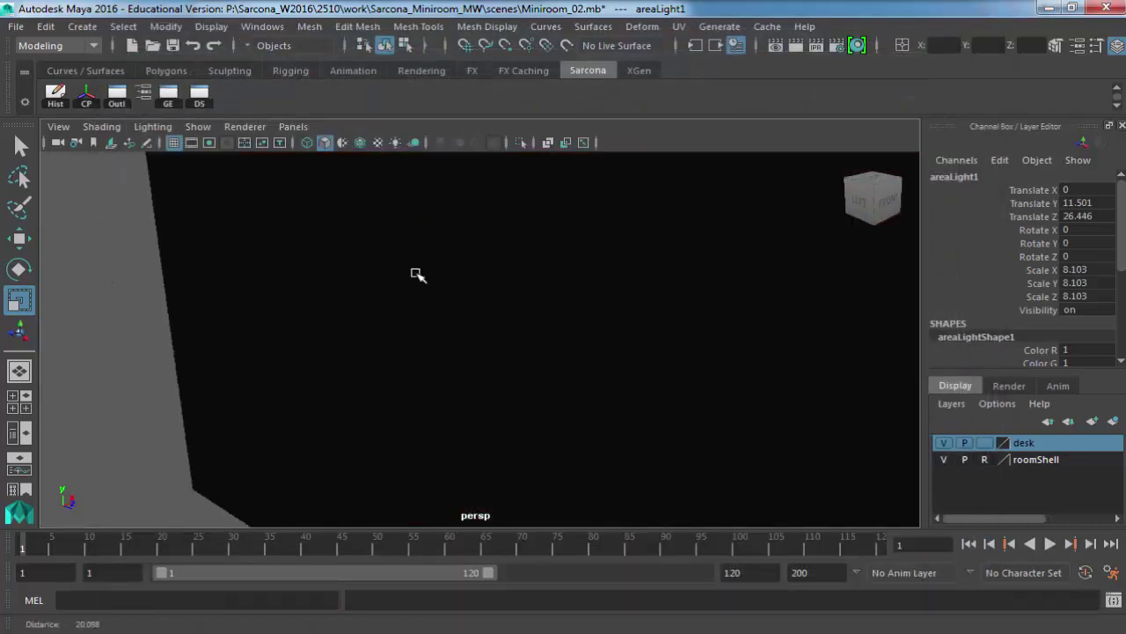
scroll(377, 260, "down", 5)
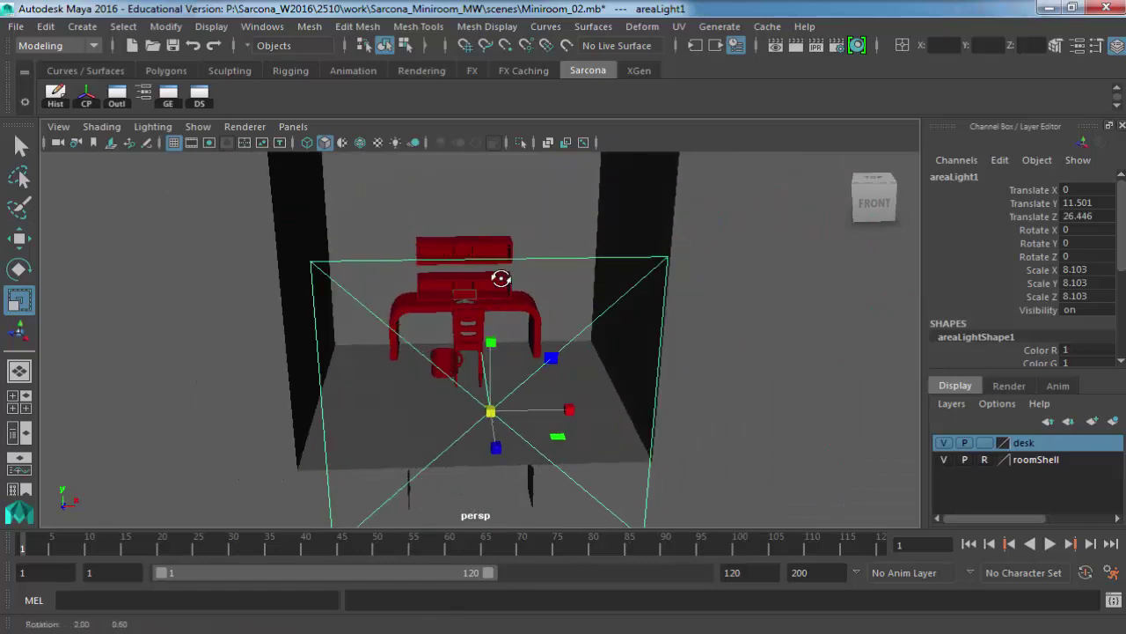
key("w")
left_click_drag(558, 414, 641, 398)
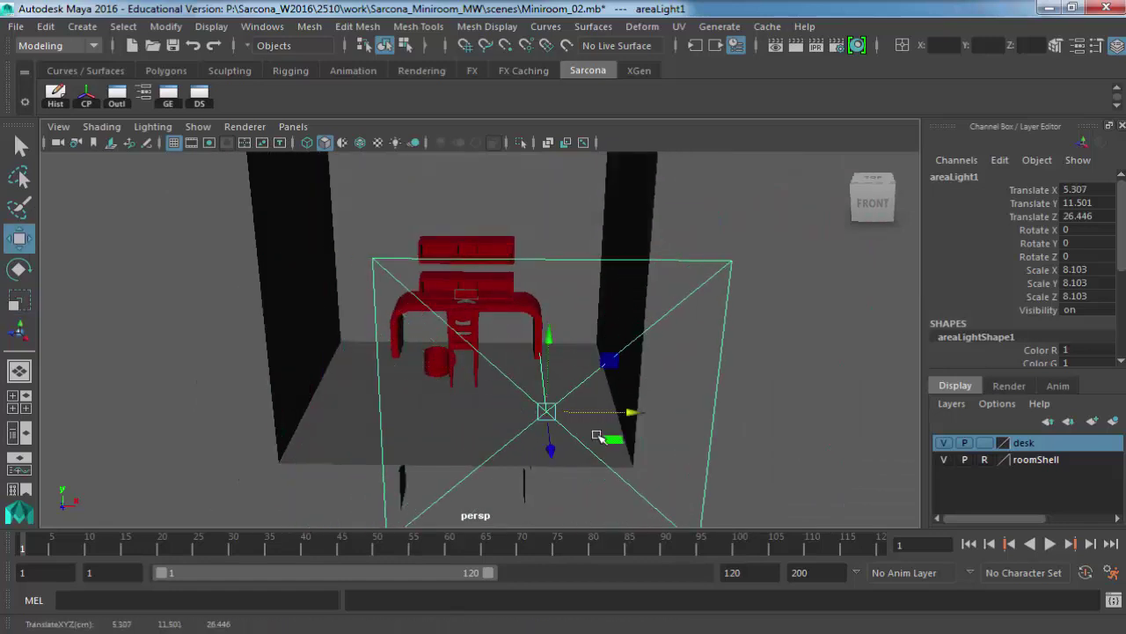
key("e")
left_click_drag(571, 452, 583, 445)
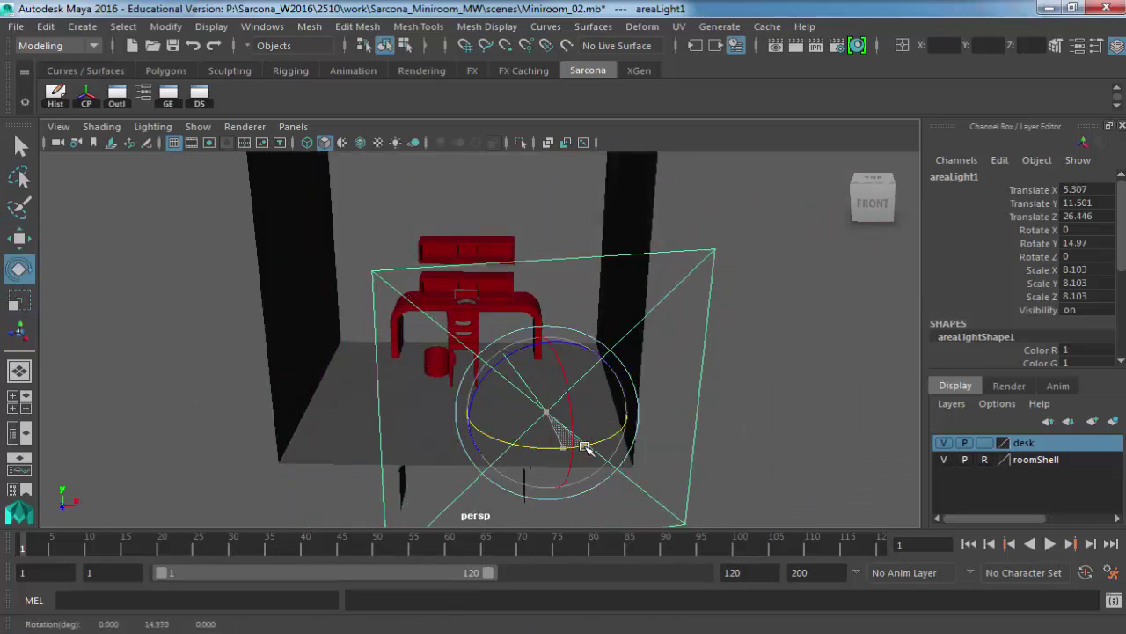
key("w")
left_click_drag(616, 410, 616, 396)
Duplicate the area light and move areaLight2 across the room to X -2.892, Y 16.118.
key("ctrl+d")
left_click_drag(615, 350, 312, 152)
key("e")
key("w")
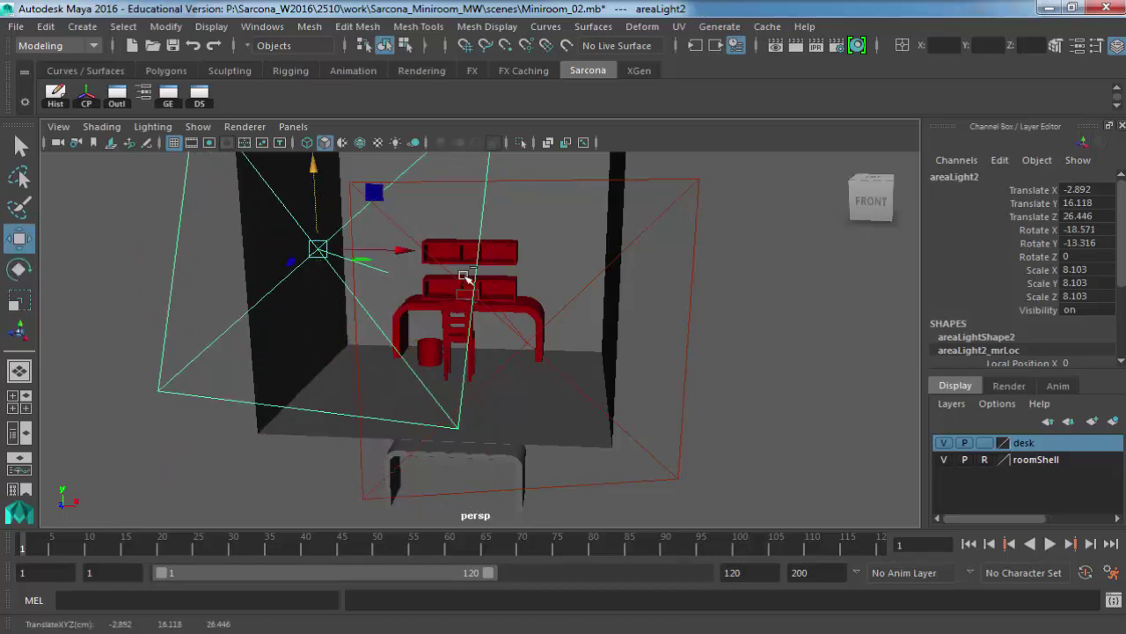
Set areaLight2's intensity to 500 in the Attribute Editor.
key("ctrl+a")
scroll(750, 348, "up", 5)
left_click_drag(739, 347, 667, 354)
type("500")
key("Return")
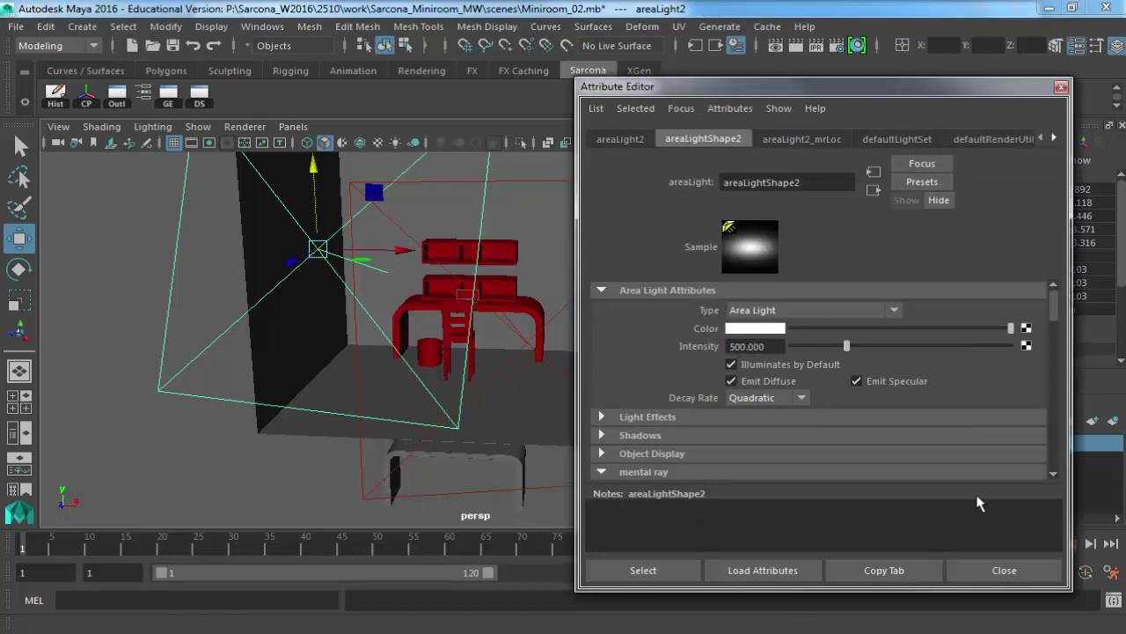
Zoom in around the desk and chair and render the current view in mental ray.
left_click(1004, 570)
left_click_drag(393, 432, 607, 387, "alt")
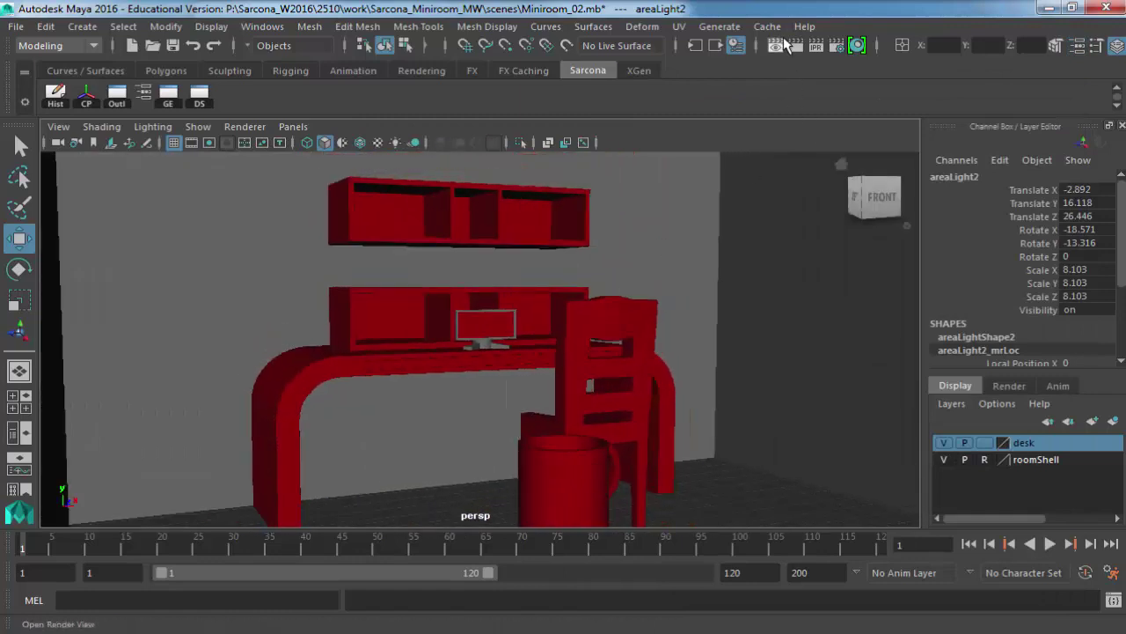
left_click(798, 46)
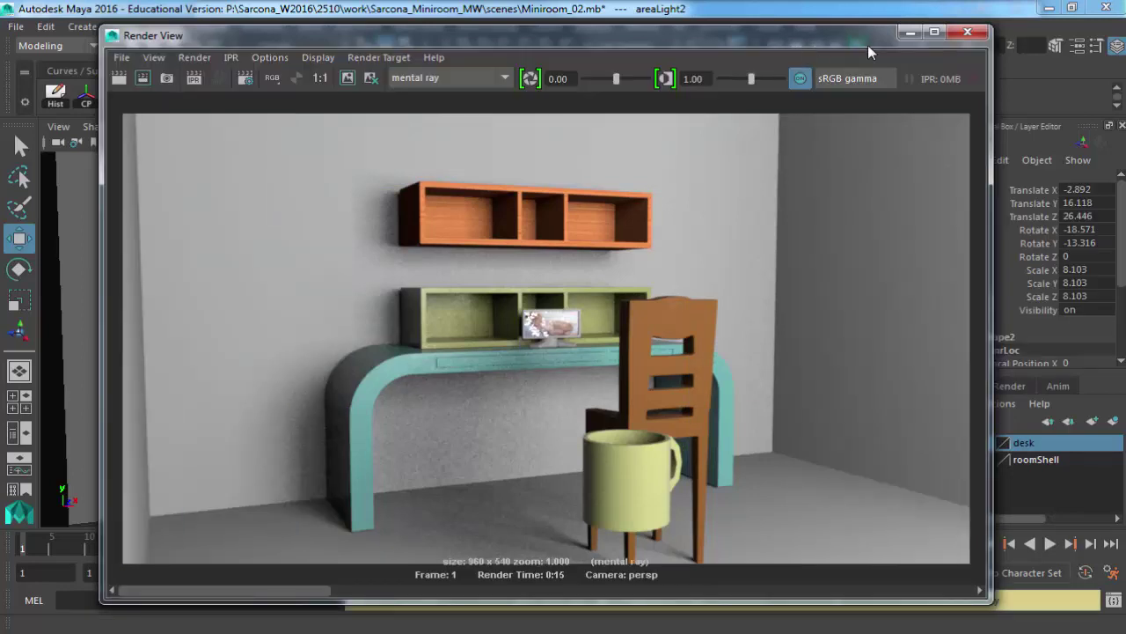
Raise areaLight2's intensity to 1000.
left_click(968, 32)
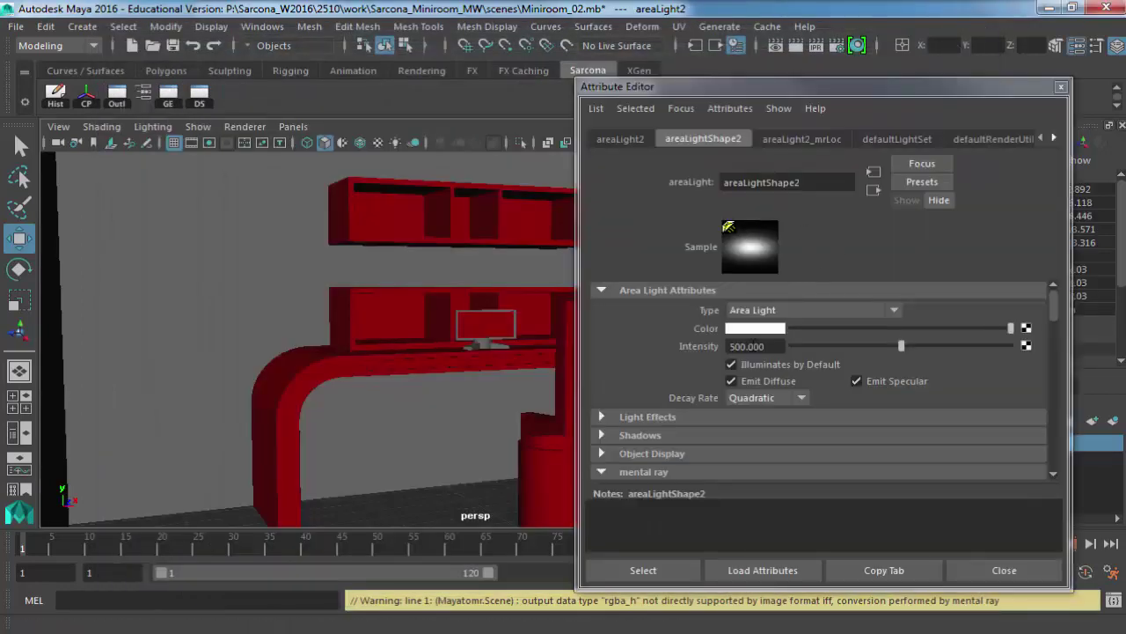
left_click_drag(741, 346, 703, 352)
type("100")
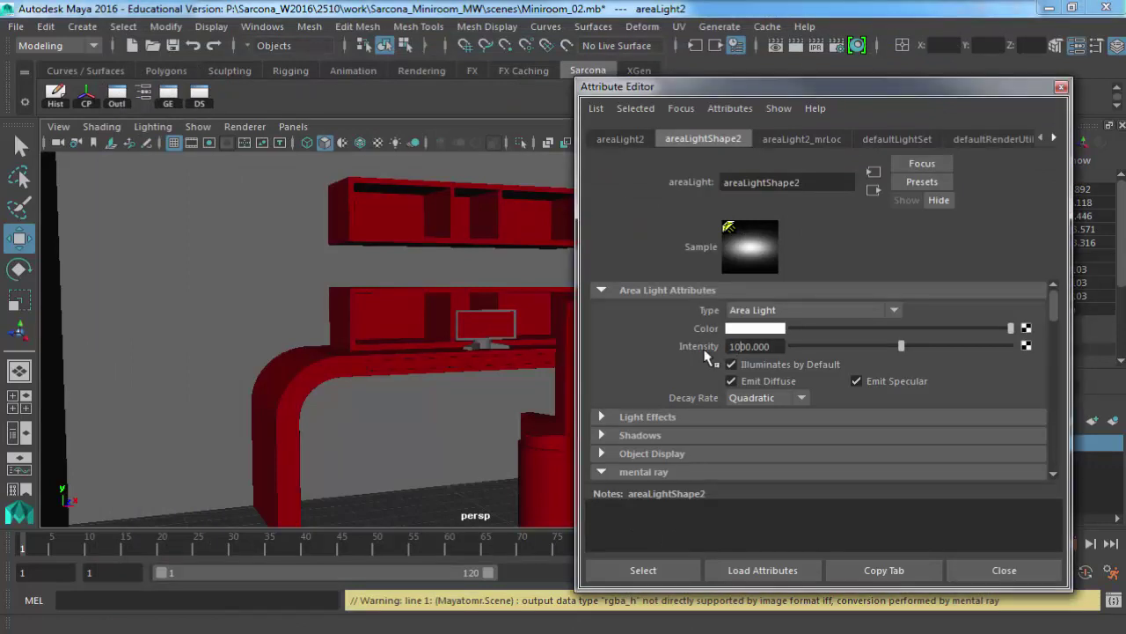
key("Return")
Render a region over the desk's left leg, then re-render the full frame.
left_click(775, 45)
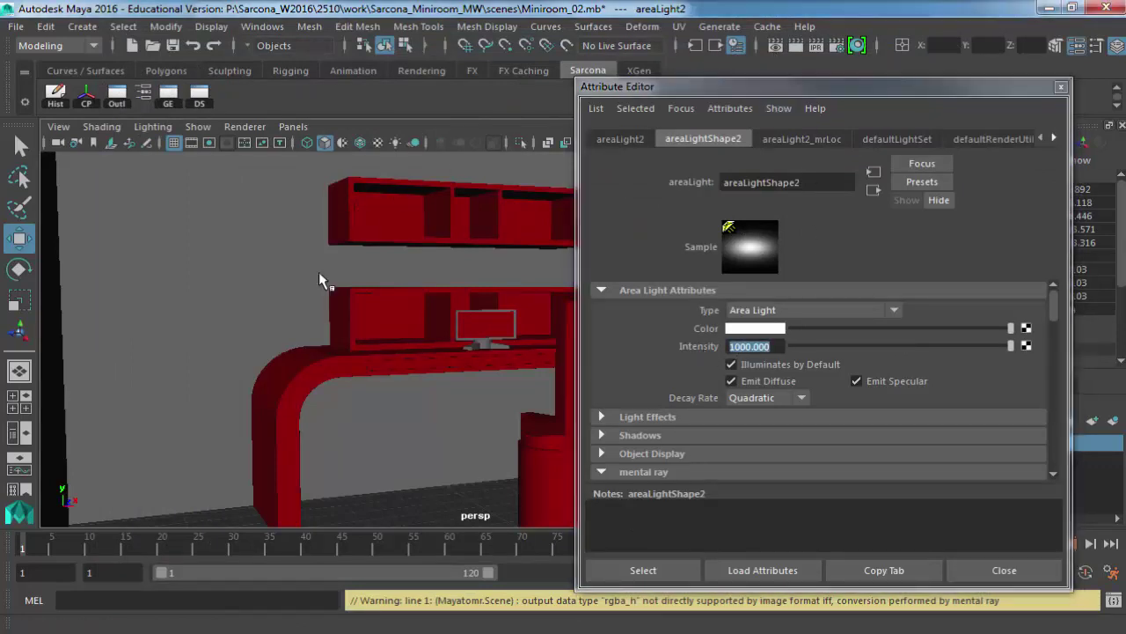
left_click_drag(286, 341, 414, 540)
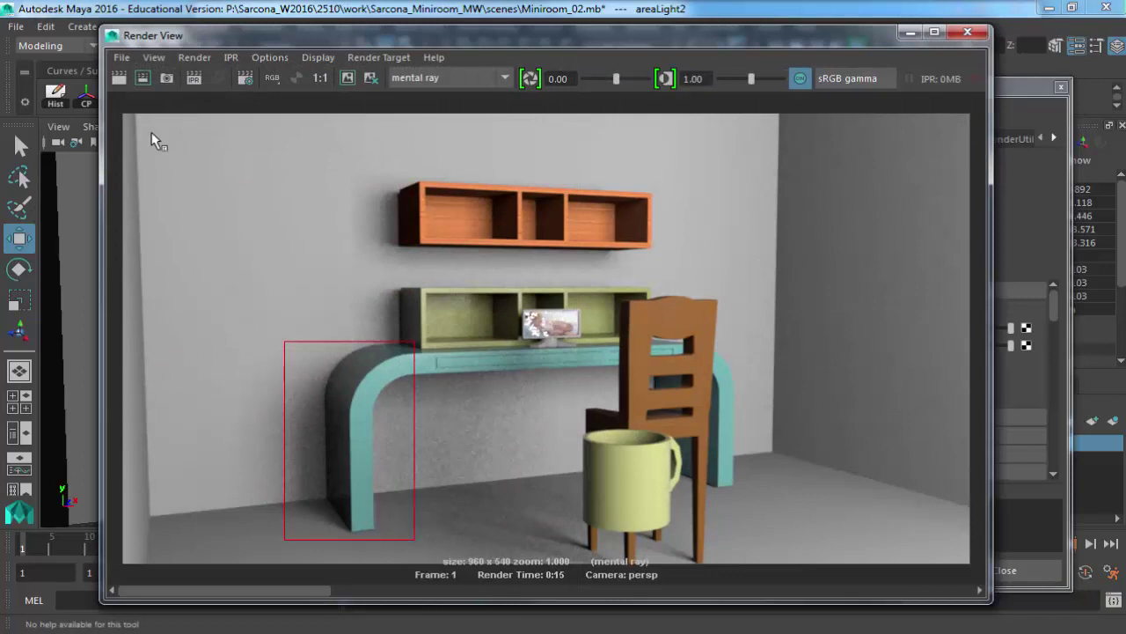
left_click(144, 79)
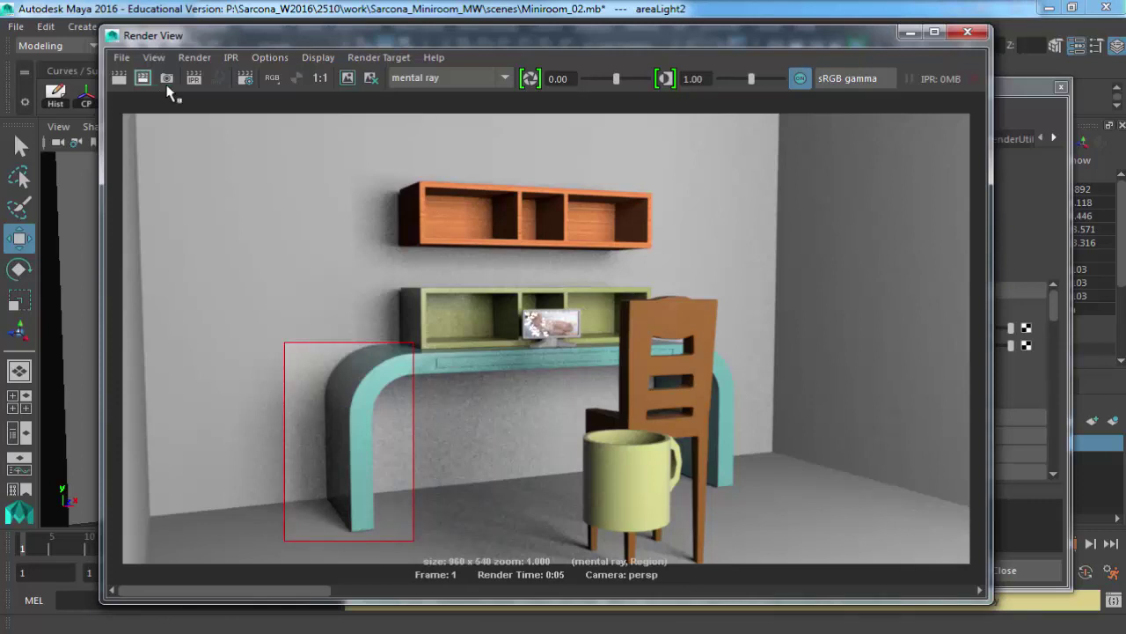
left_click(119, 78)
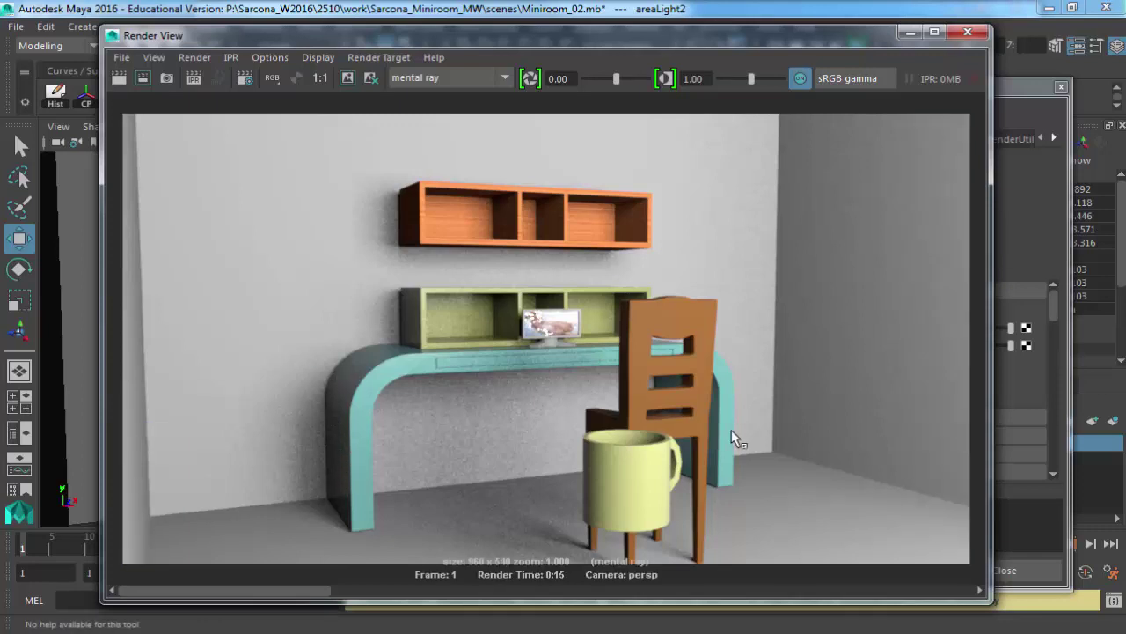
left_click(967, 32)
left_click(1061, 87)
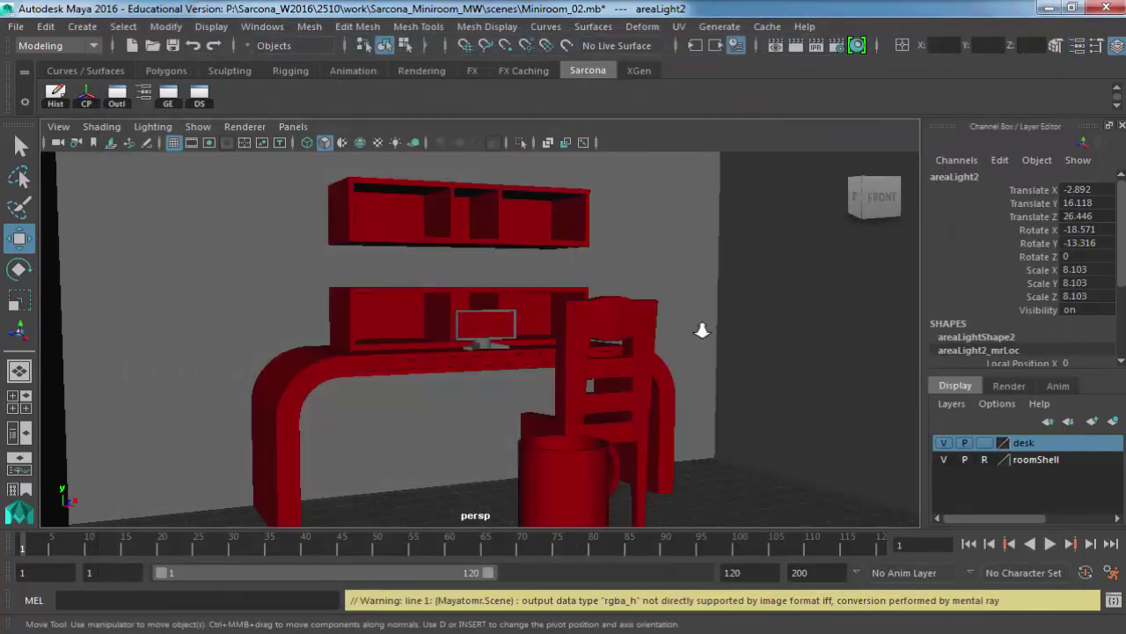
Rotate areaLight1 to about 30 degrees.
key("f")
left_click_drag(493, 328, 624, 239, "alt")
left_click(607, 313)
key("e")
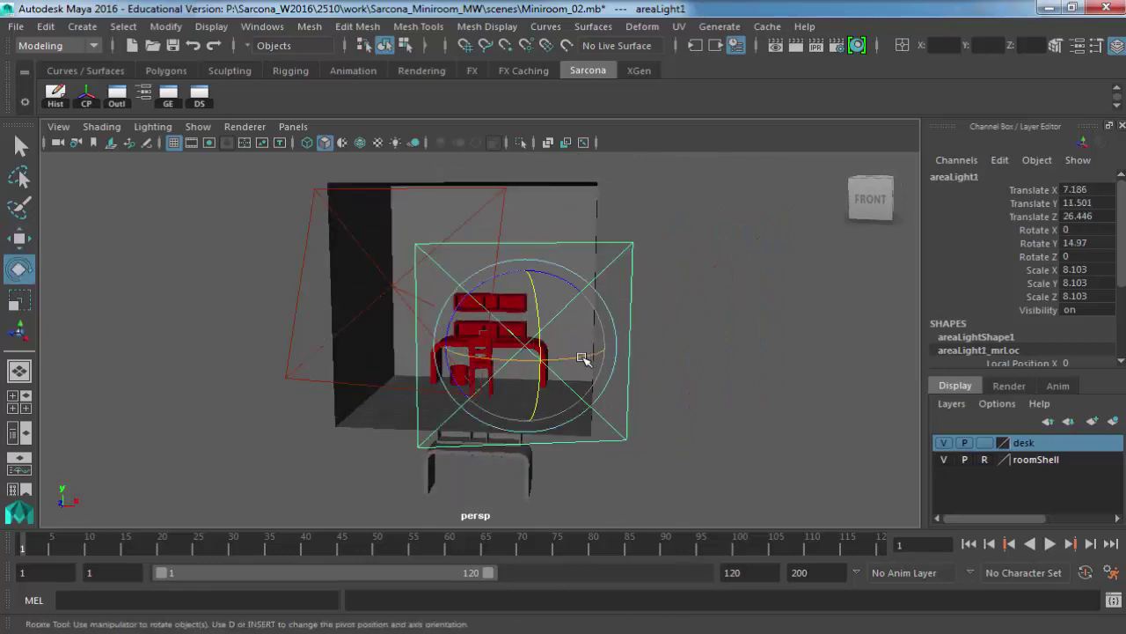
left_click_drag(587, 356, 643, 350)
key("w")
left_click(604, 232)
Make the roomShell layer selectable and widen the outer shell to Scale X 32.373.
key("r")
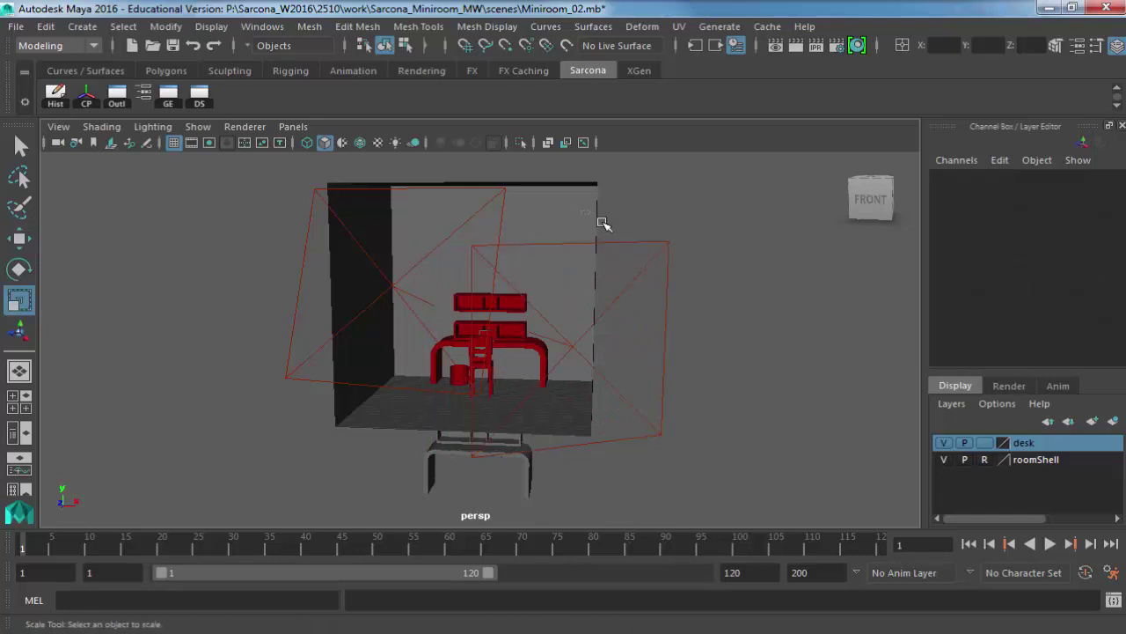
left_click_drag(601, 221, 662, 189, "alt")
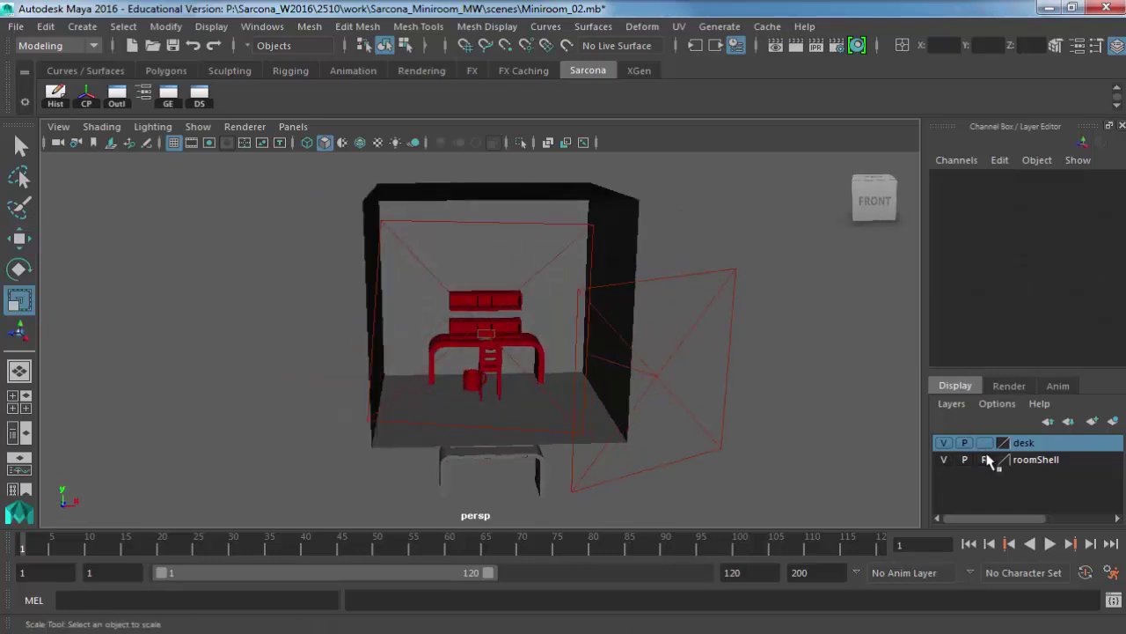
left_click(985, 458)
left_click(626, 277)
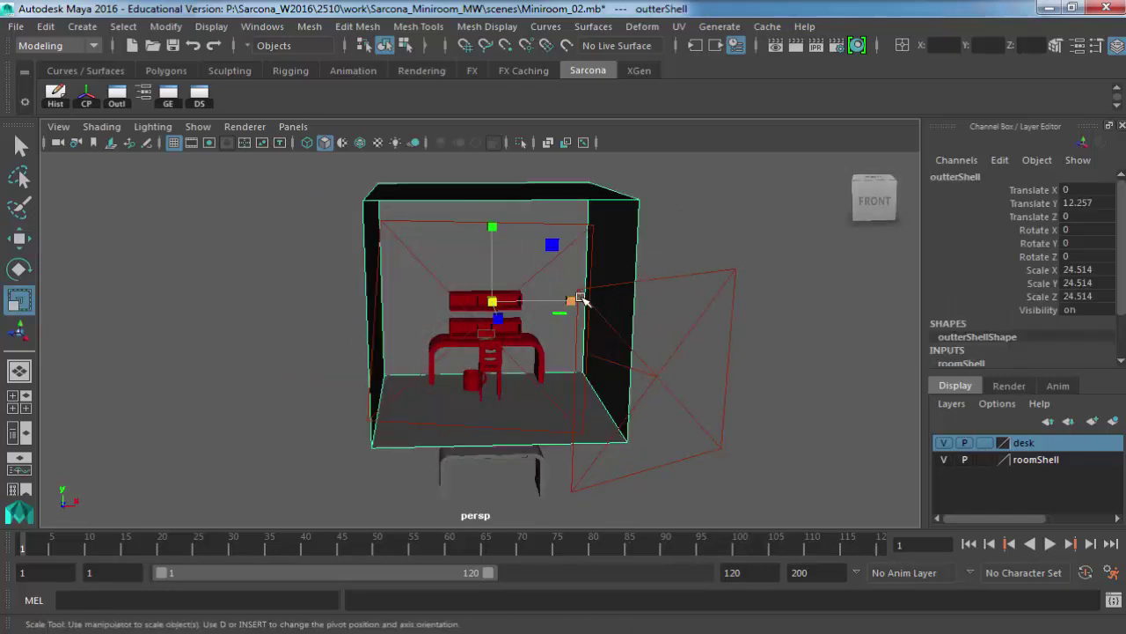
left_click_drag(578, 305, 723, 286)
left_click(724, 247)
View the desk from the front and render it in mental ray.
left_click_drag(725, 247, 453, 276, "alt")
scroll(452, 276, "up", 5)
scroll(582, 281, "up", 4)
left_click_drag(581, 281, 498, 294, "alt")
scroll(498, 293, "up", 2)
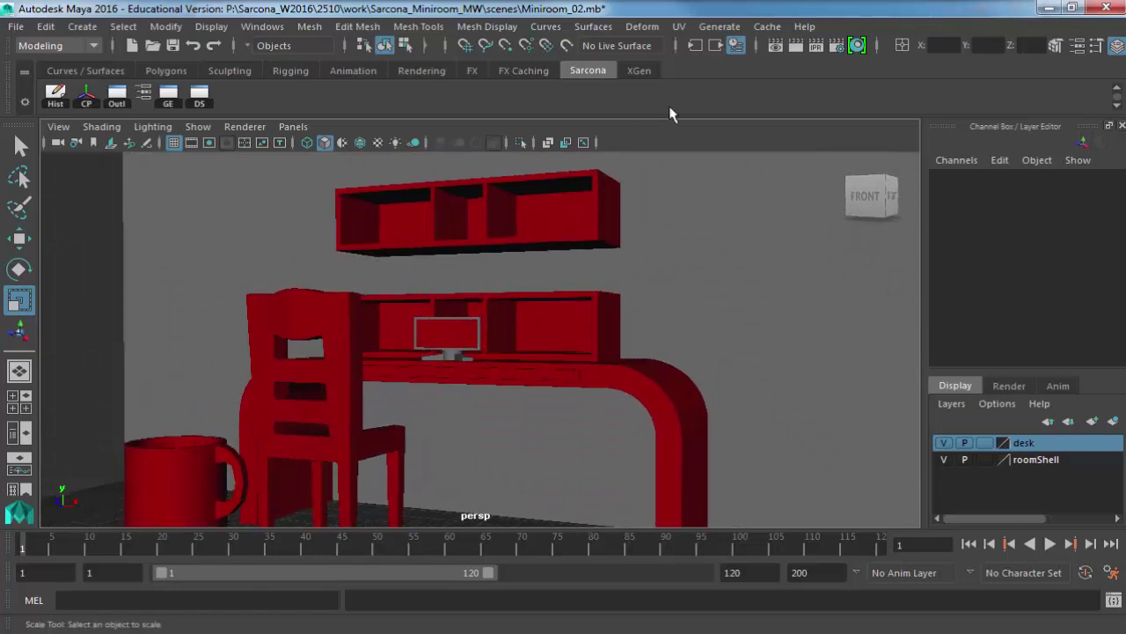
left_click(791, 50)
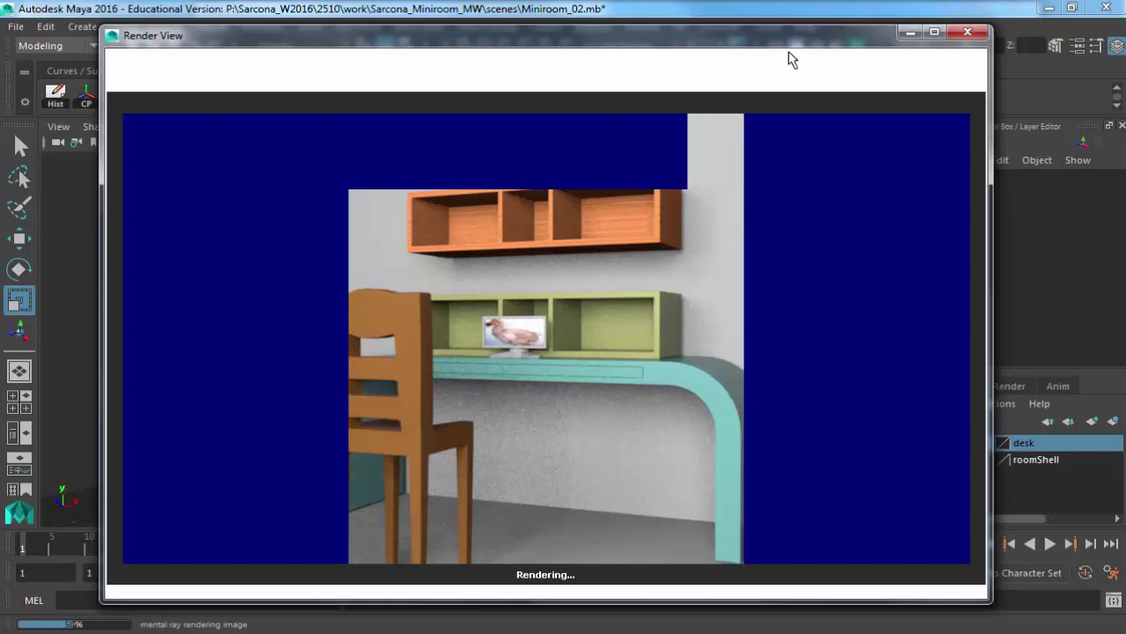
Give areaLight1 a muted olive colour (H 62.308, S 0.141, V 0.324) and render the scene.
left_click(968, 32)
key("ctrl+a")
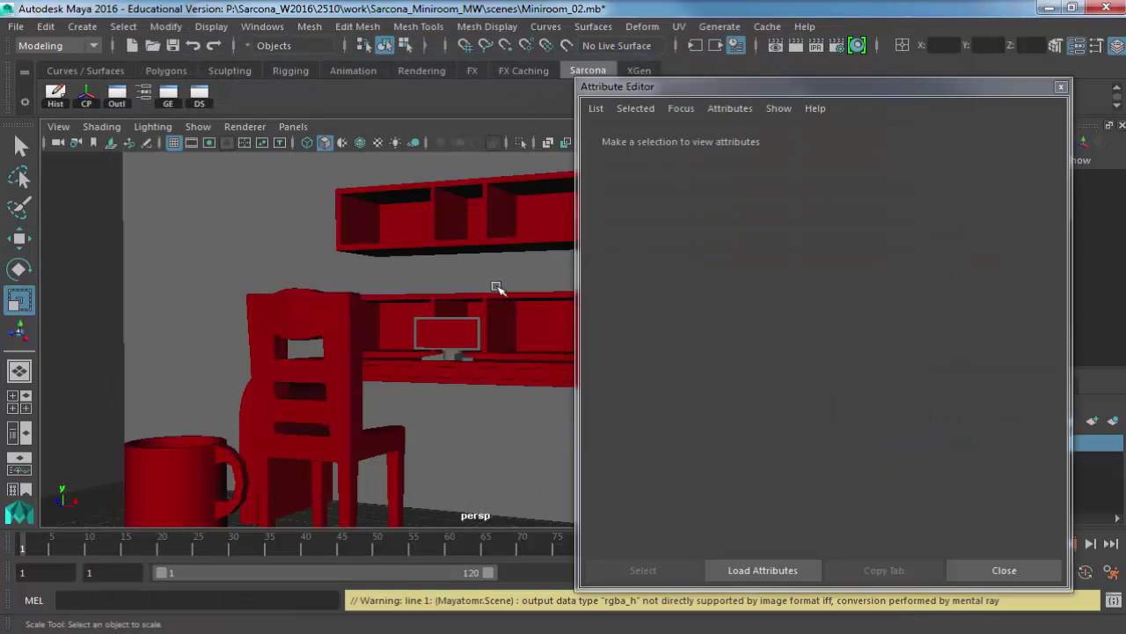
right_click_drag(654, 307, 367, 314, "alt")
left_click_drag(367, 314, 410, 270, "alt")
left_click(410, 269)
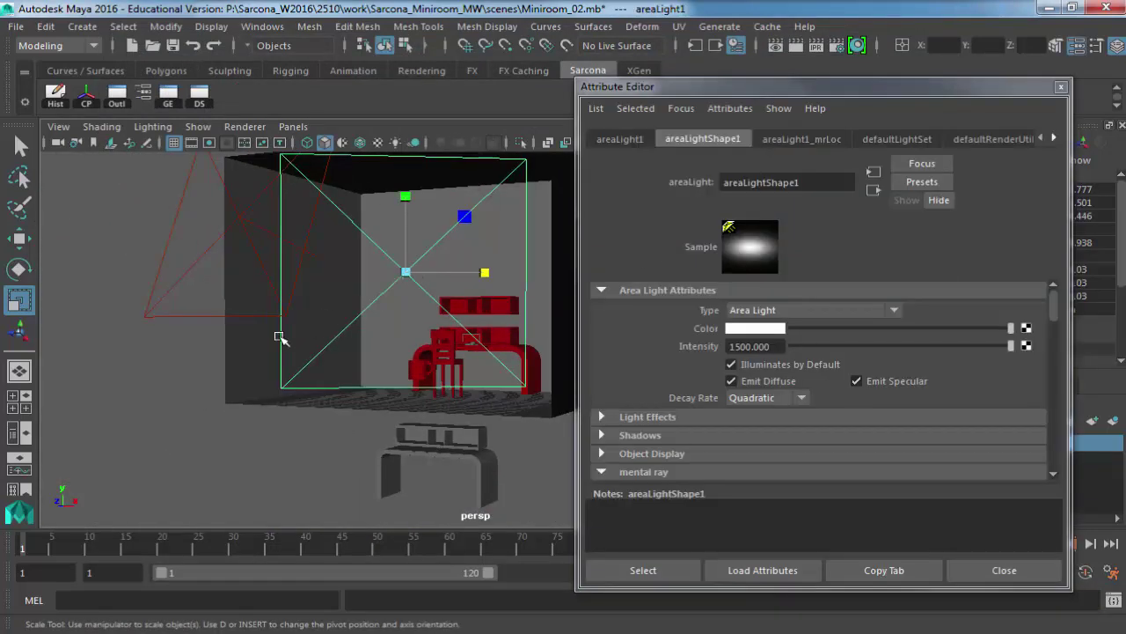
right_click_drag(410, 269, 666, 324, "alt")
left_click(742, 329)
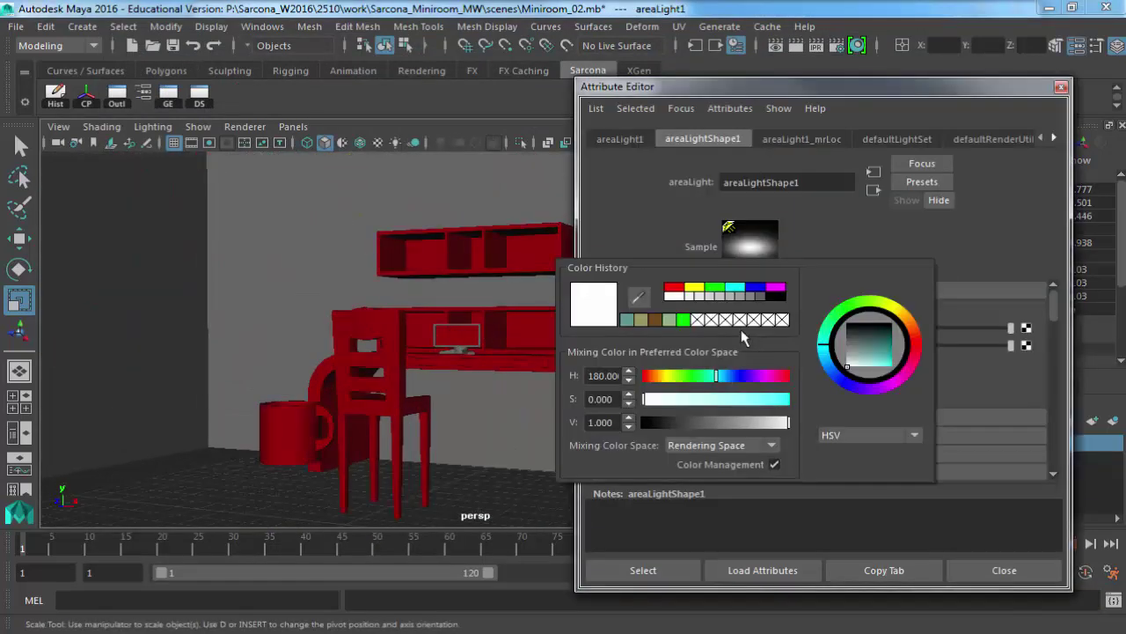
left_click(643, 320)
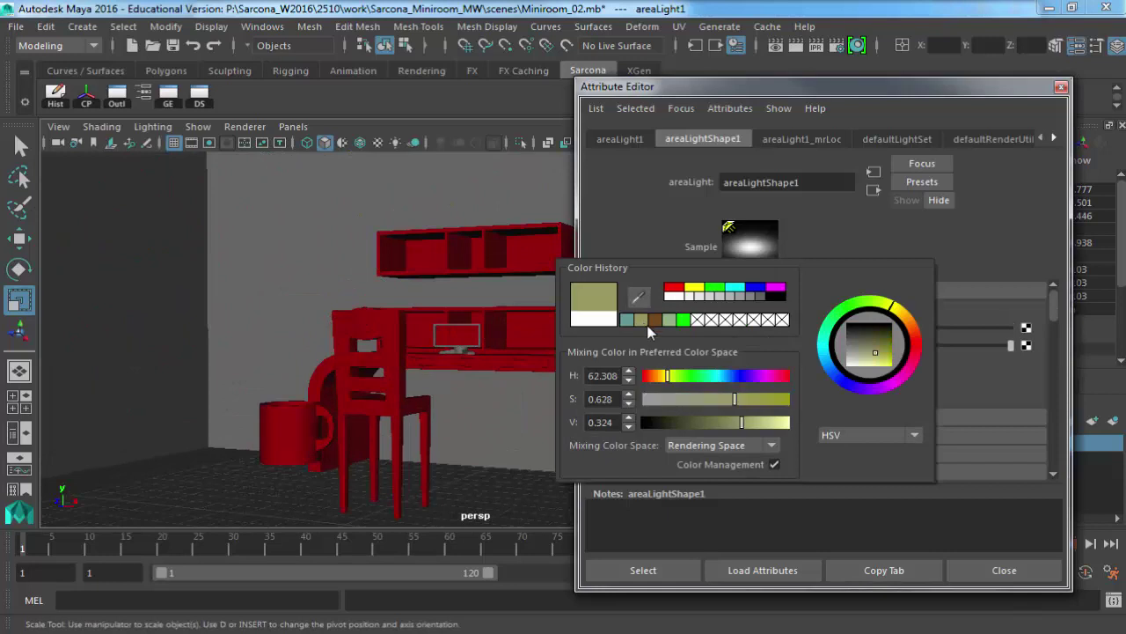
mouse_move(729, 397)
left_mouse_down()
mouse_move(629, 398)
mouse_move(683, 399)
mouse_move(667, 403)
left_mouse_up()
scroll(402, 385, "up", 2)
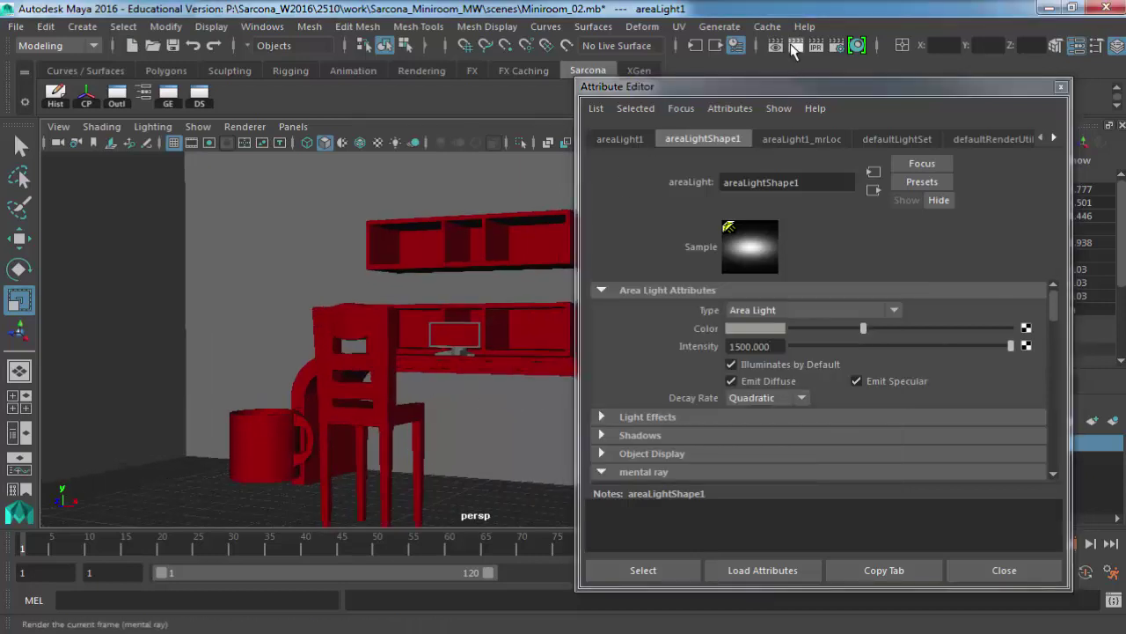
left_click(793, 46)
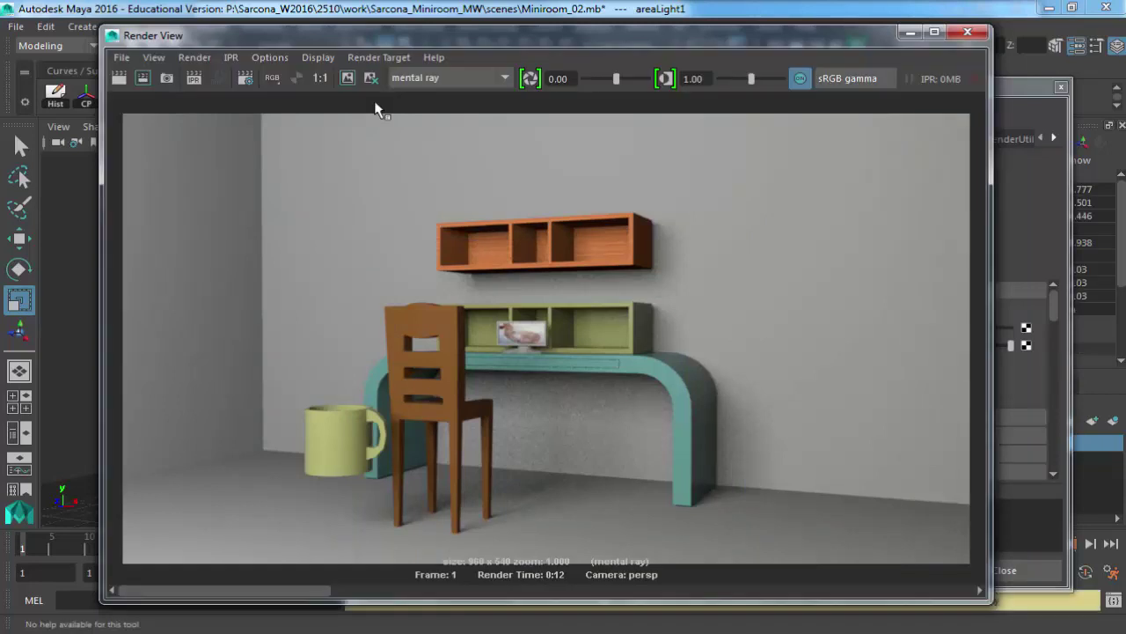
Shift areaLight1's colour hue to red for a faint pink, then redo the mental ray render.
left_click(1056, 205)
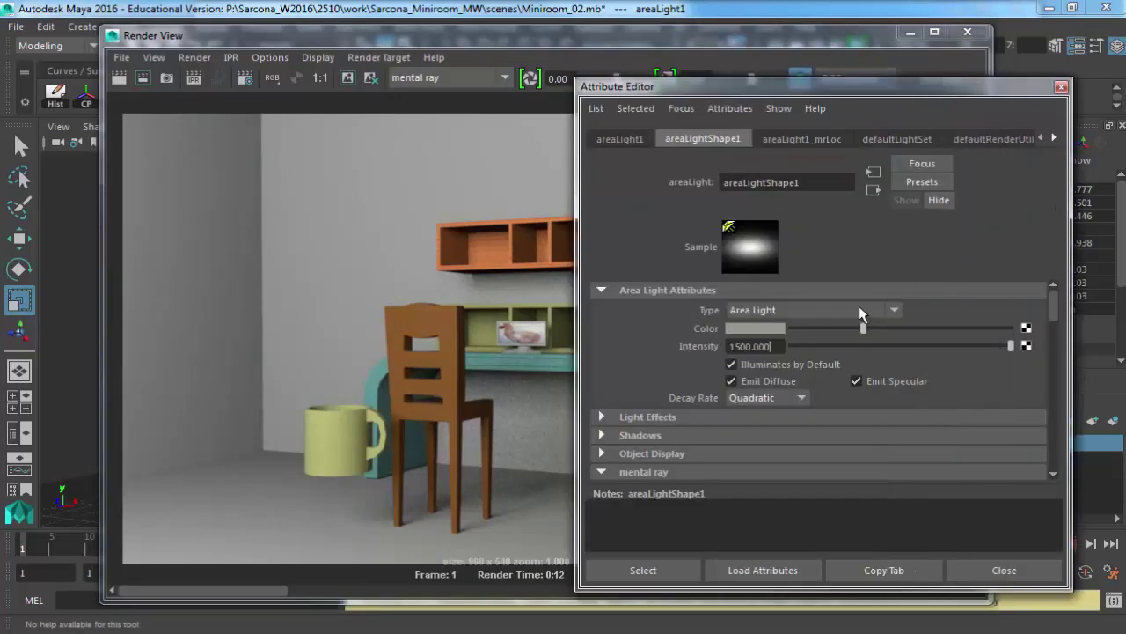
left_click(764, 327)
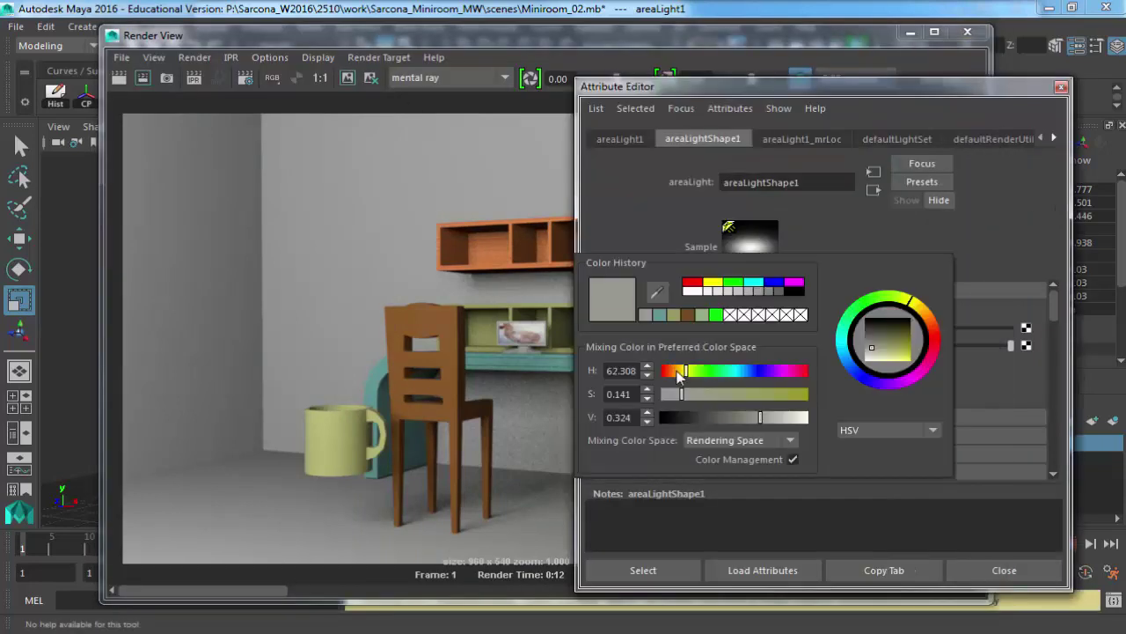
left_click_drag(676, 371, 725, 395)
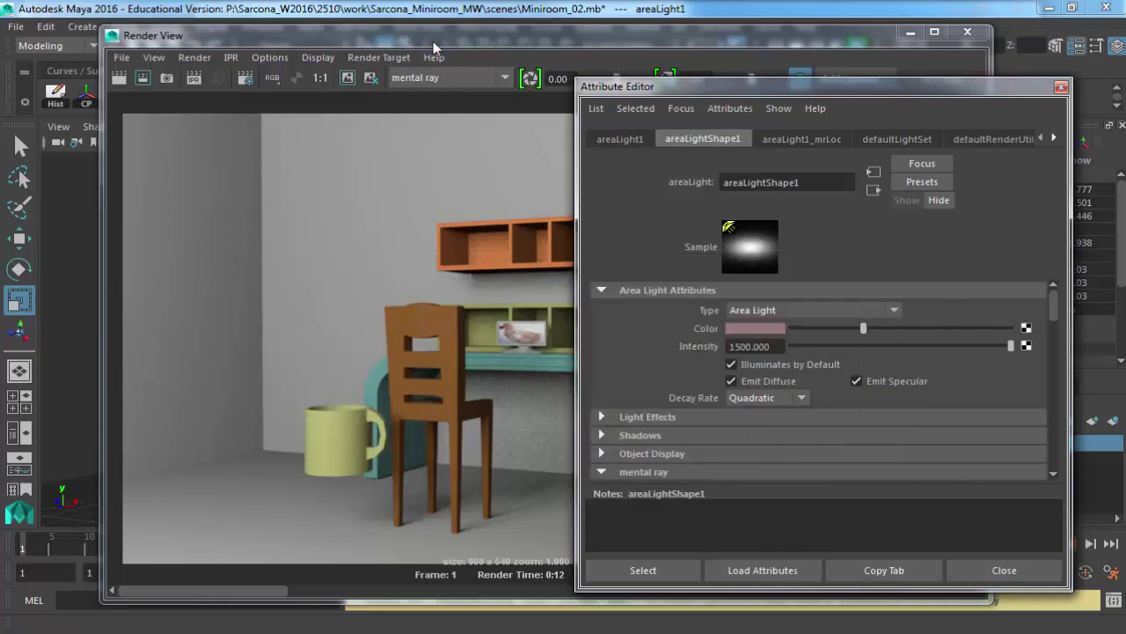
left_click(440, 42)
left_click(118, 79)
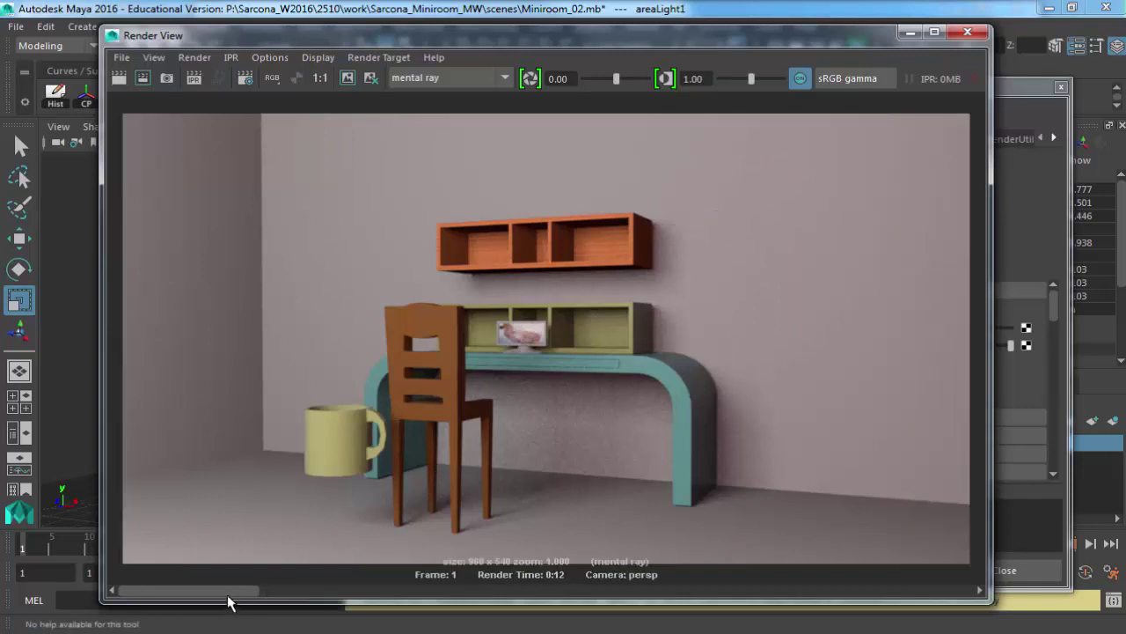
left_click_drag(258, 598, 132, 589)
left_click(968, 34)
Set the area light colour to a warm tan: hue 30 with higher saturation and value.
left_click(731, 317)
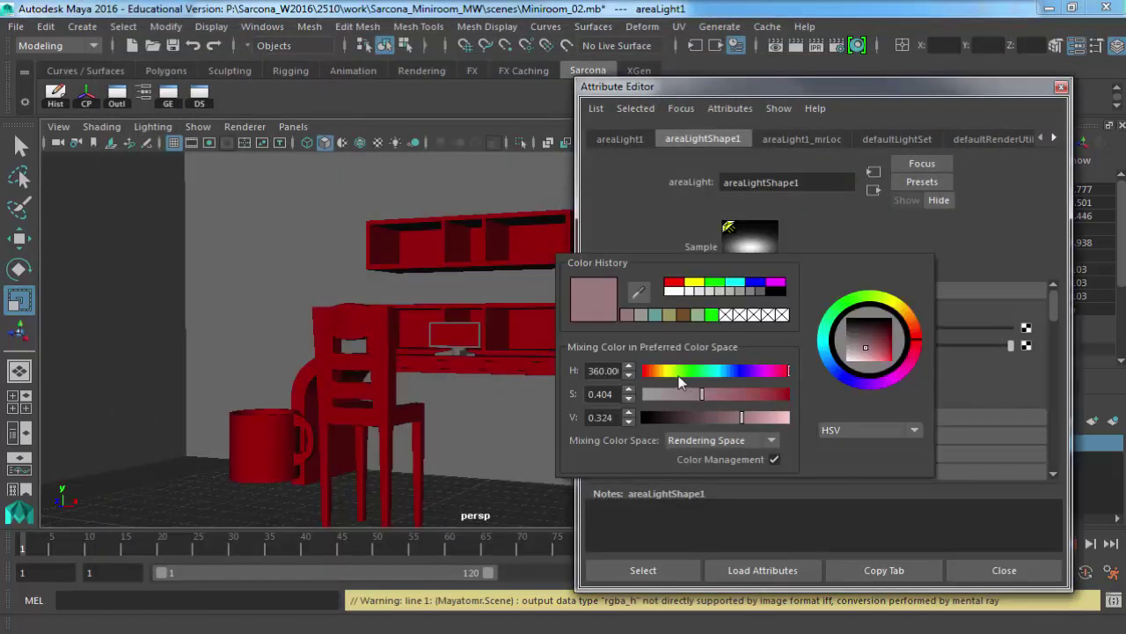
left_click(667, 374)
left_click(715, 395)
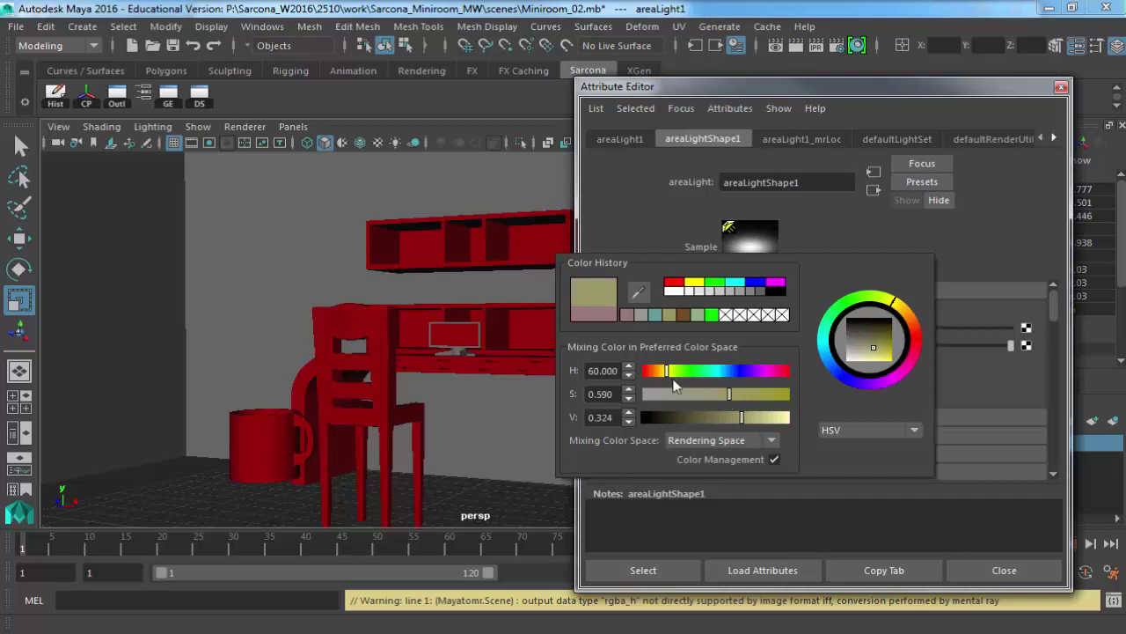
left_click_drag(673, 380, 655, 372)
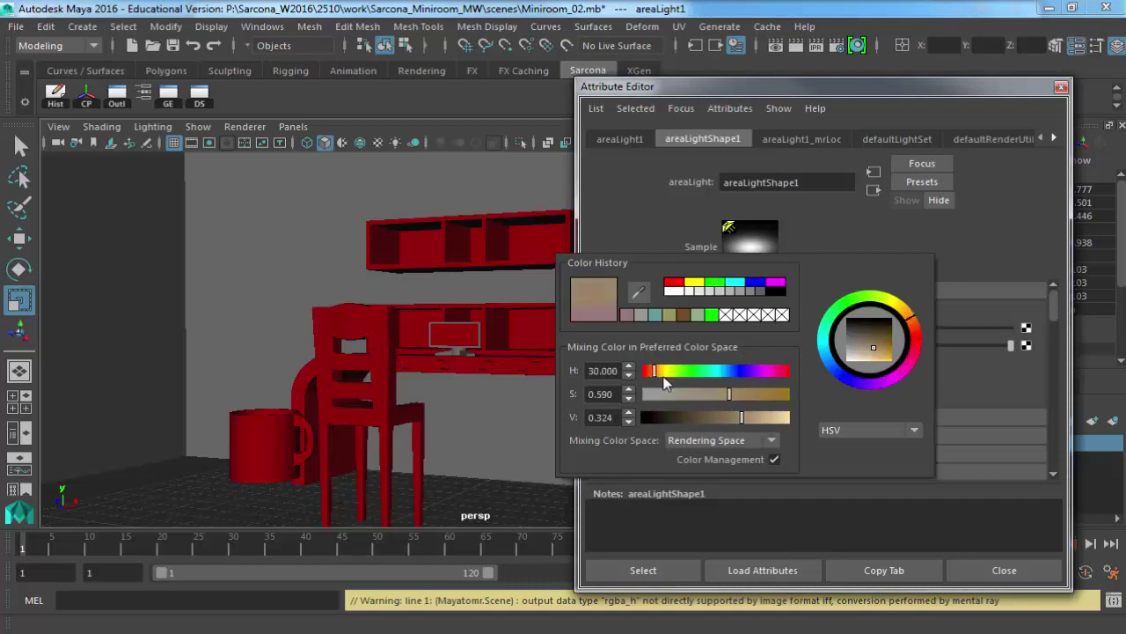
left_click(764, 394)
left_click(764, 418)
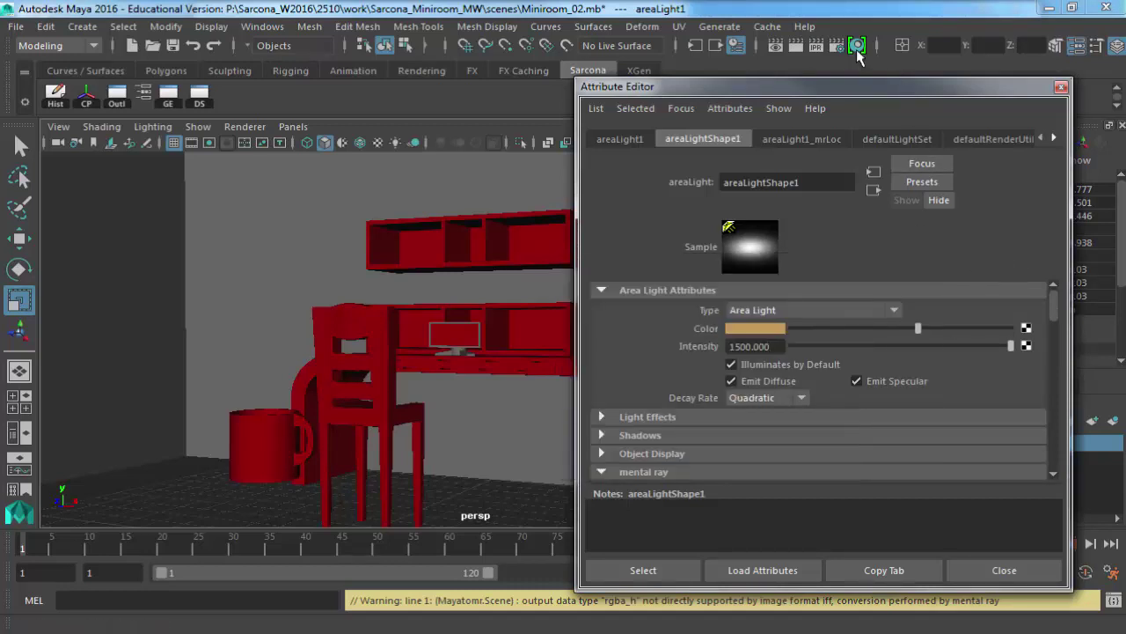
Re-render and flip between the warm tan and earlier pink stored renders.
left_click(785, 46)
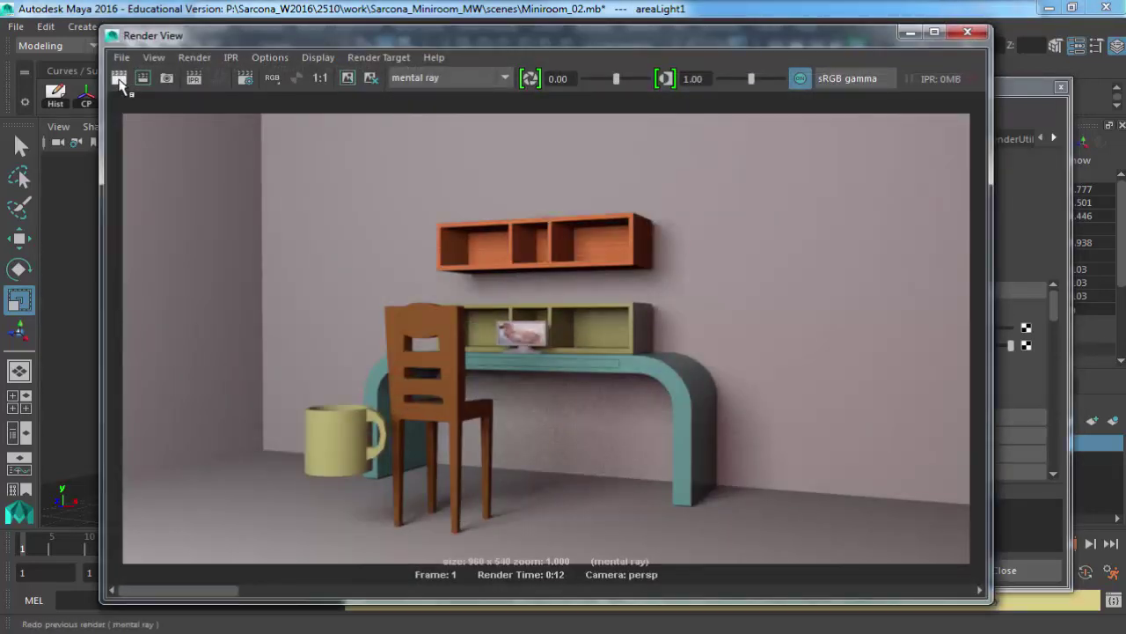
left_click(119, 80)
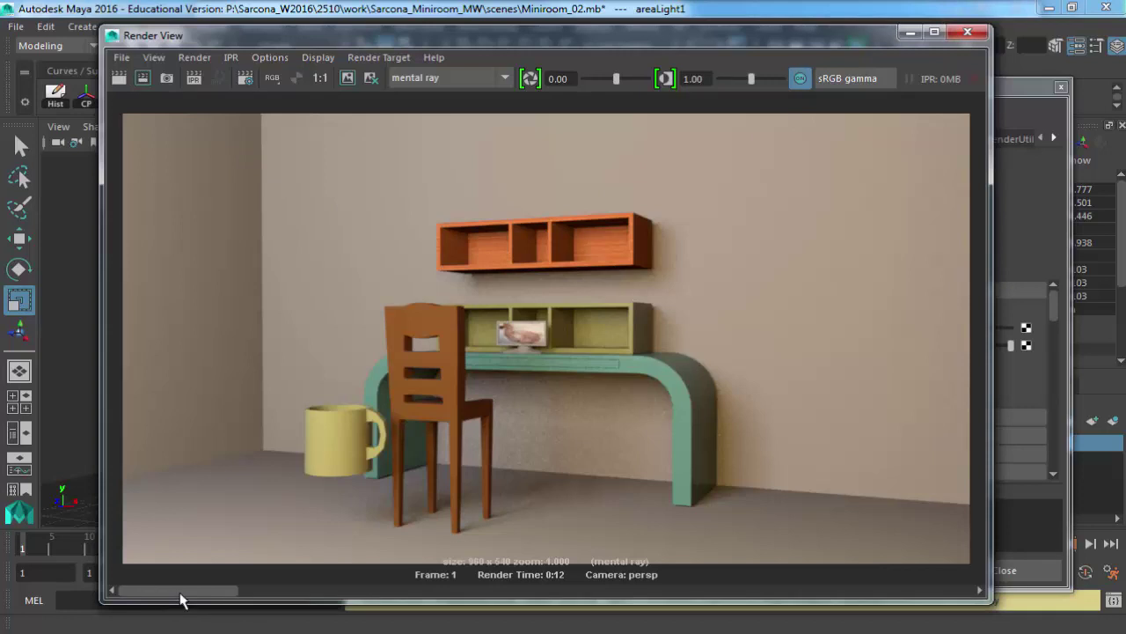
left_click(264, 592)
left_click(168, 592)
left_click(255, 592)
left_click(183, 594)
left_click(244, 593)
left_click(176, 592)
left_click(241, 592)
left_click(169, 589)
Close the Render View and the area light's Attribute Editor.
left_click(968, 32)
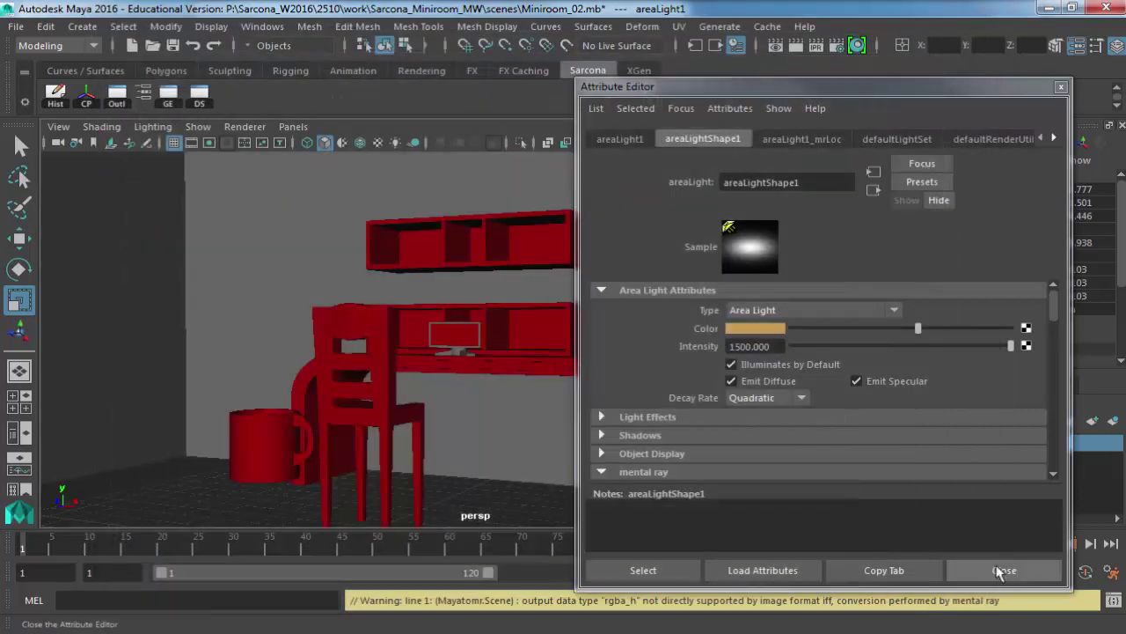
left_click(1003, 570)
scroll(520, 356, "down", 5)
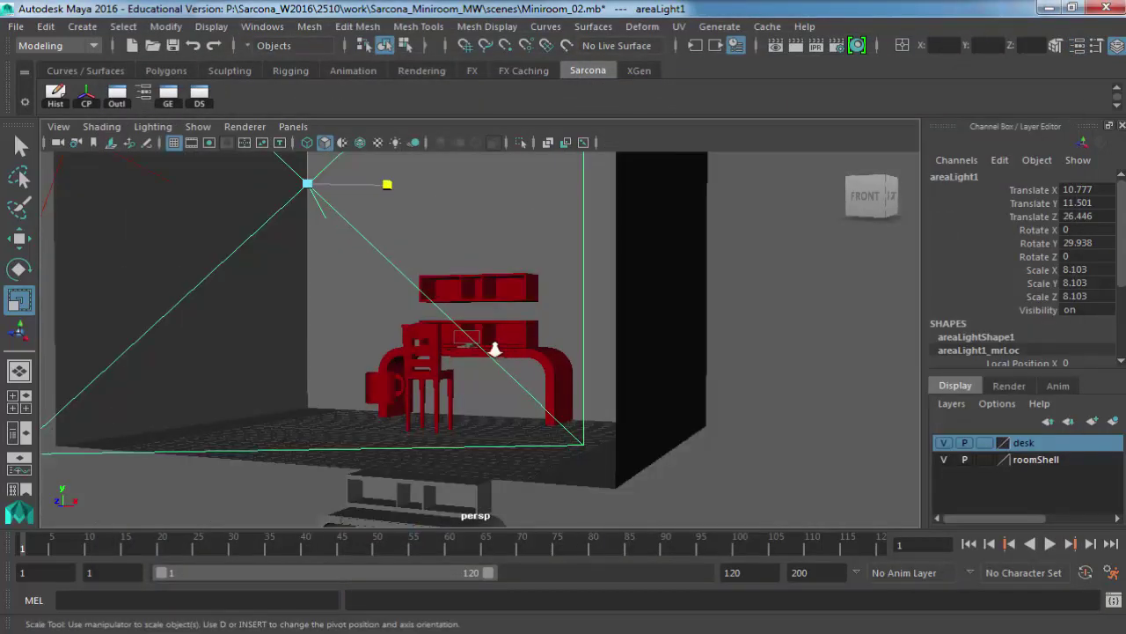
Create pointLight1 and move it to X -15.588, Y 12.773, Z 0 beside the room.
left_click(82, 26)
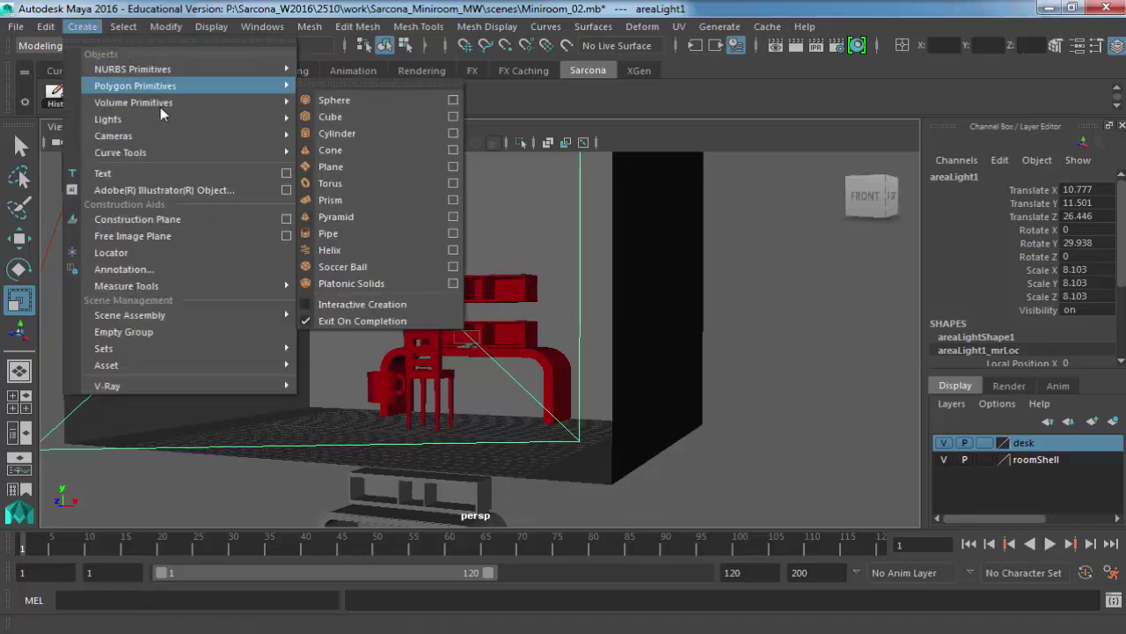
mouse_move(176, 118)
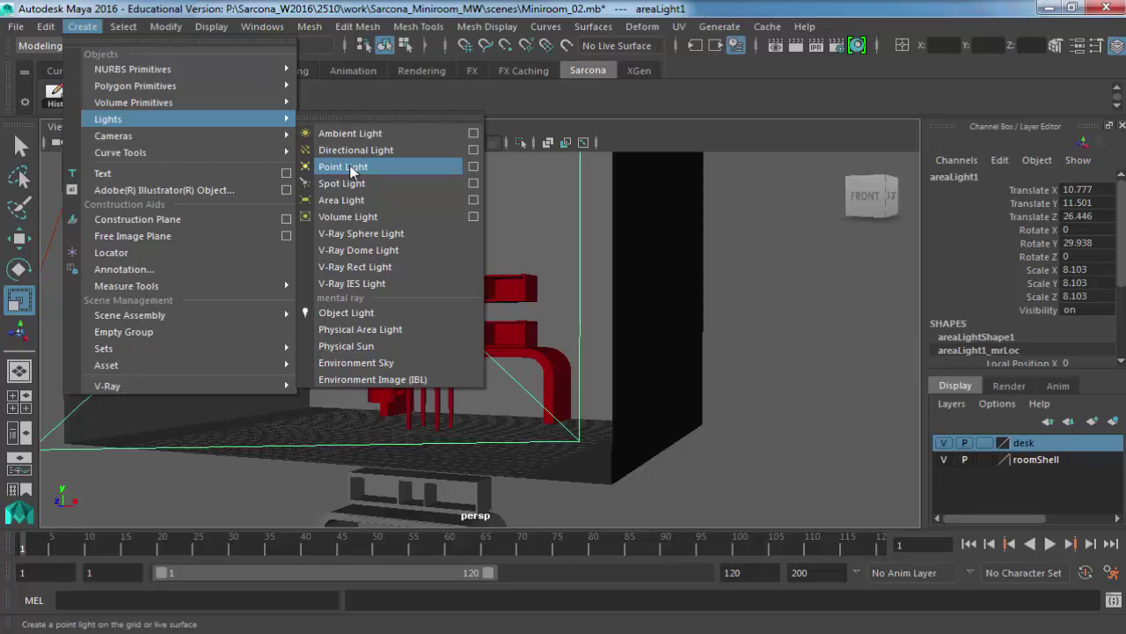
left_click(350, 167)
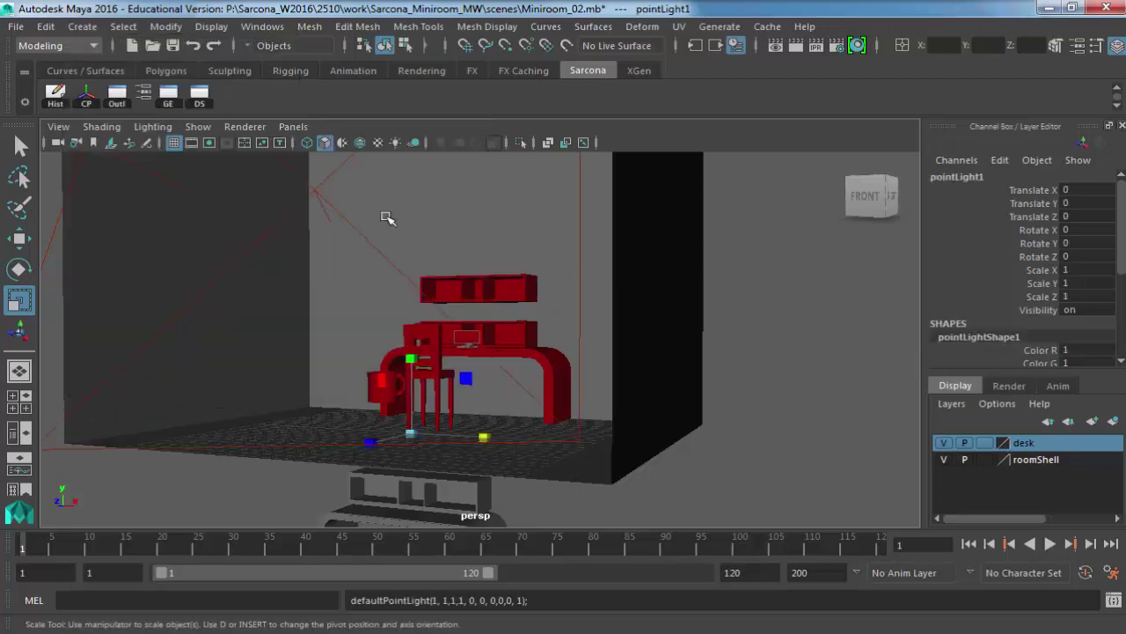
key("w")
left_click_drag(417, 352, 410, 164)
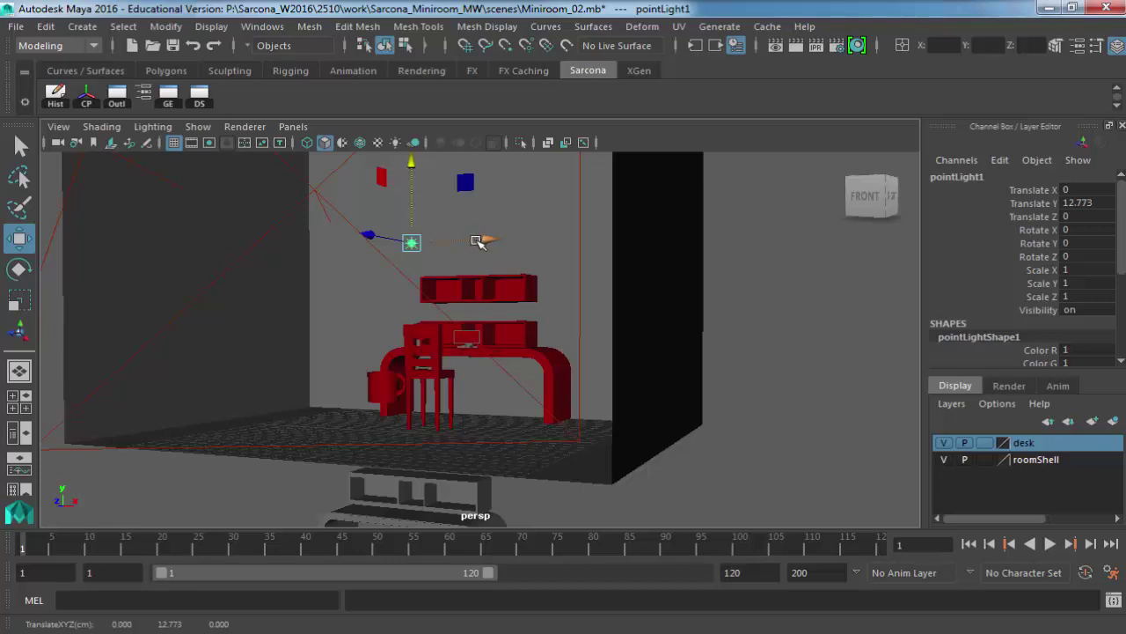
left_click_drag(479, 241, 269, 241)
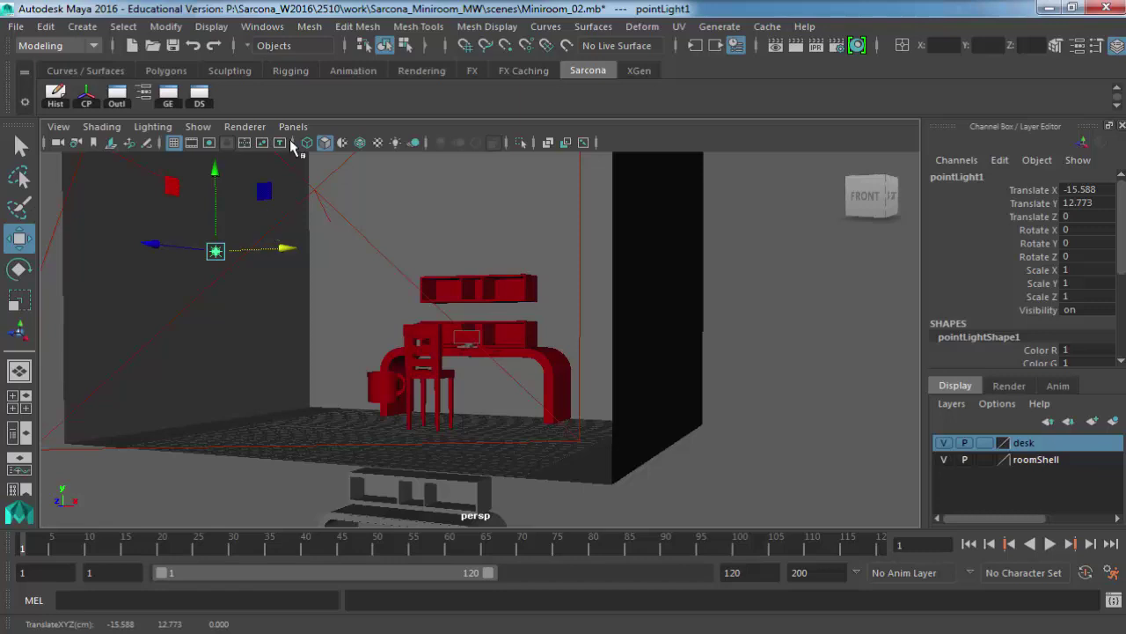
left_click(82, 26)
mouse_move(158, 86)
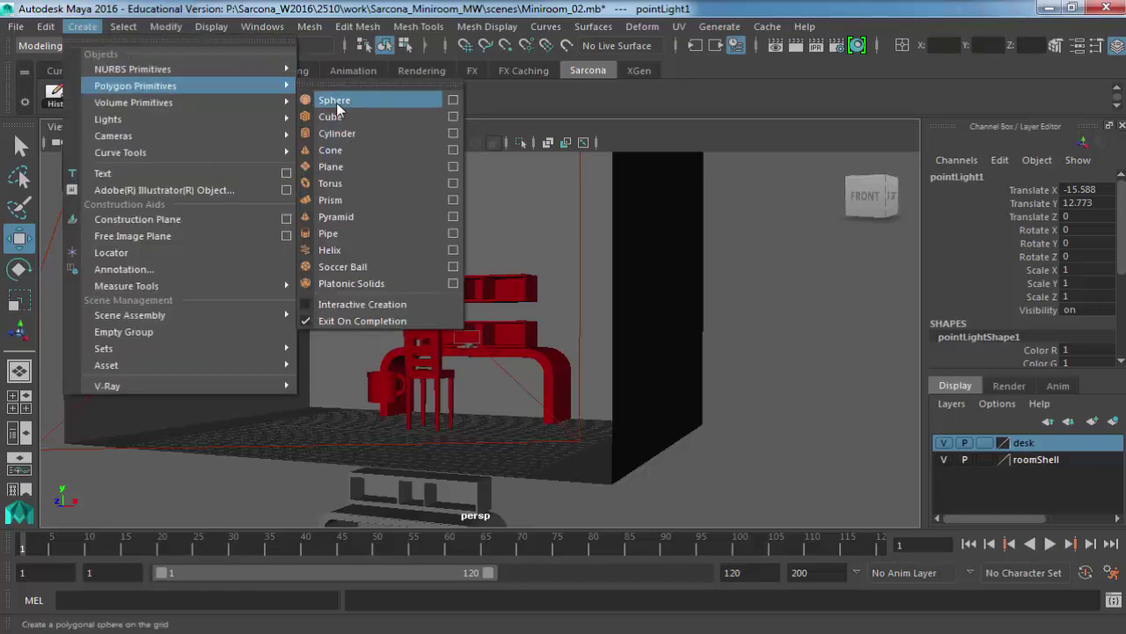
Create a polygon sphere and move it up and left to wall-lamp height.
left_click(334, 100)
left_click_drag(414, 356, 422, 220)
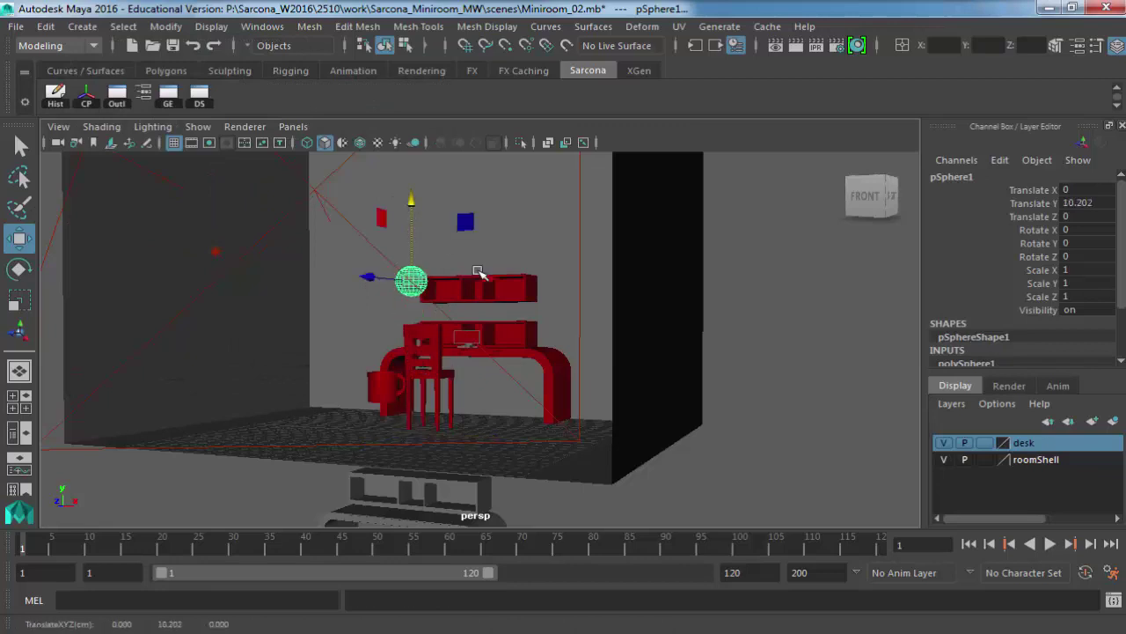
left_click_drag(485, 276, 401, 288)
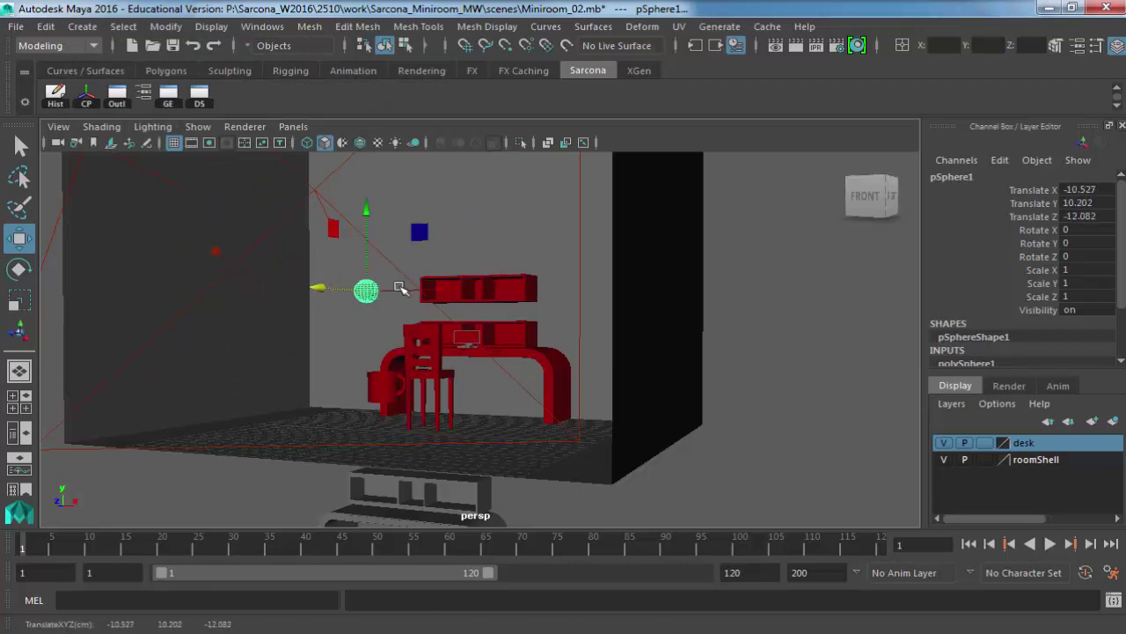
key("f")
Delete the sphere's top faces to leave a hemispherical bowl.
right_click_drag(451, 217, 450, 172)
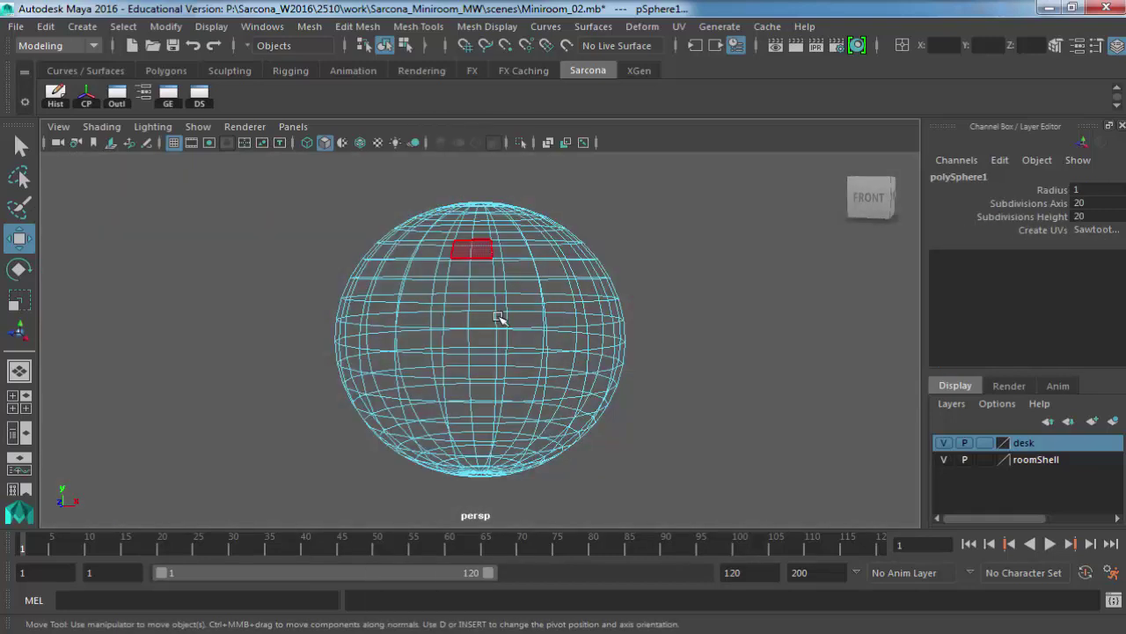
key("4")
left_click_drag(495, 308, 495, 303, "alt")
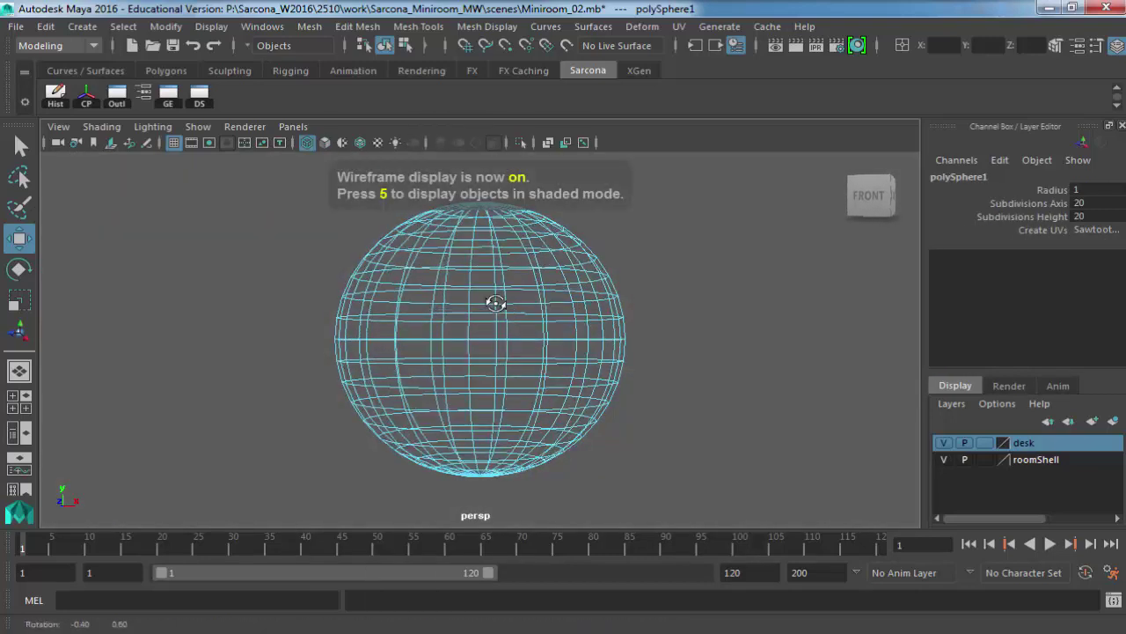
left_click_drag(633, 333, 292, 161)
key("Delete")
mouse_move(396, 341)
left_mouse_down()
mouse_move(444, 371)
mouse_move(493, 359)
left_mouse_up()
left_click(493, 359)
key("5")
Place pointLight1 inside the bowl at X -10.482, Y 9.951, Z -11.743.
mouse_move(628, 423)
left_mouse_down("alt")
mouse_move(503, 402)
mouse_move(534, 371)
left_mouse_up("alt")
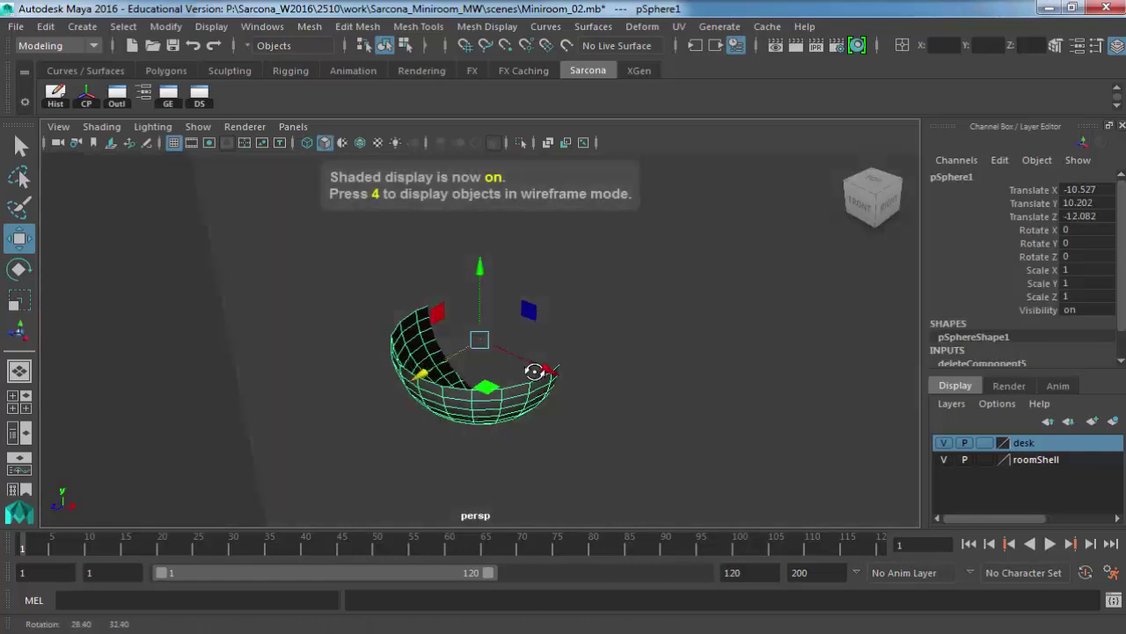
key("7")
left_click(170, 252)
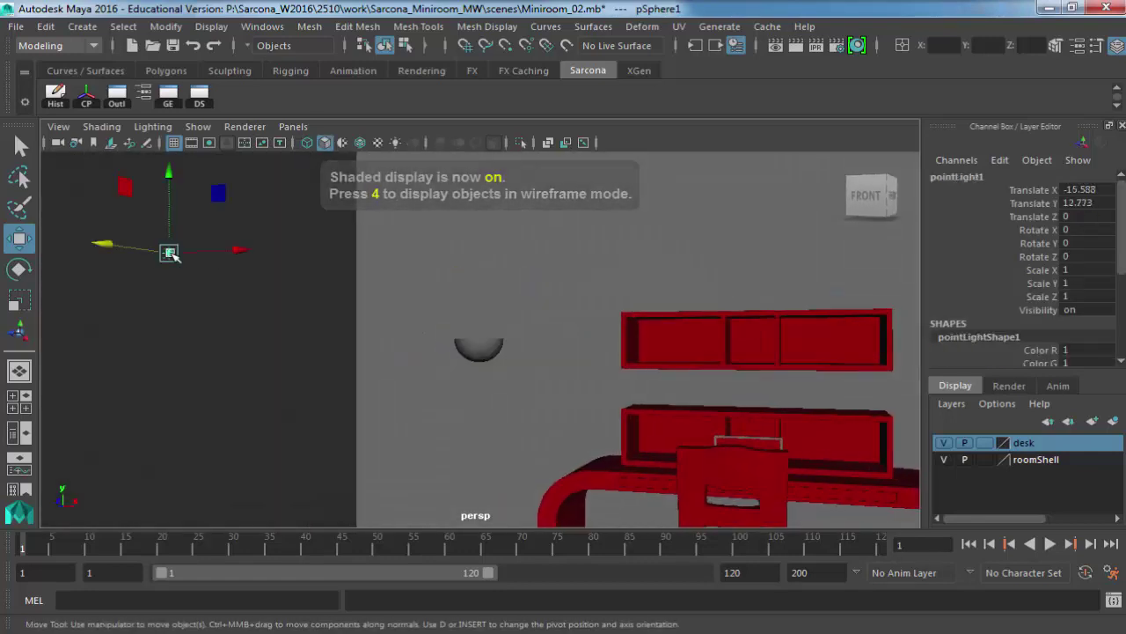
left_click_drag(170, 252, 520, 253)
left_click_drag(477, 204, 479, 275)
key("f")
left_click_drag(601, 342, 510, 351, "alt")
scroll(558, 317, "down", 4)
left_click_drag(558, 317, 580, 319, "alt")
Give pointLight1 Quadratic decay and intensity 200, then render the current frame.
key("ctrl+a")
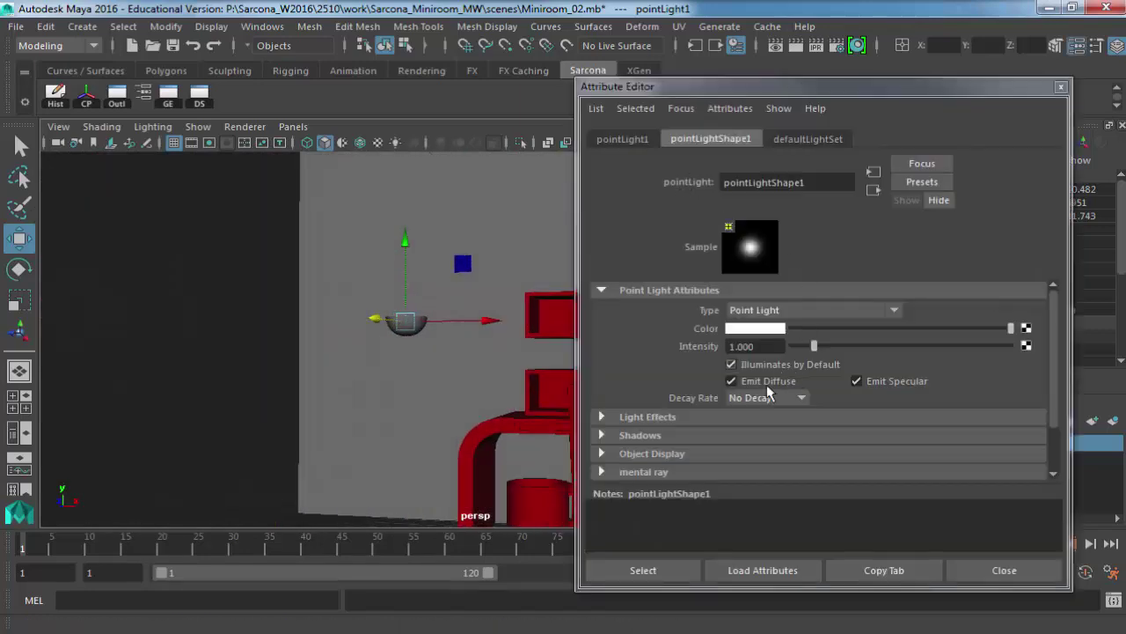
left_click(765, 396)
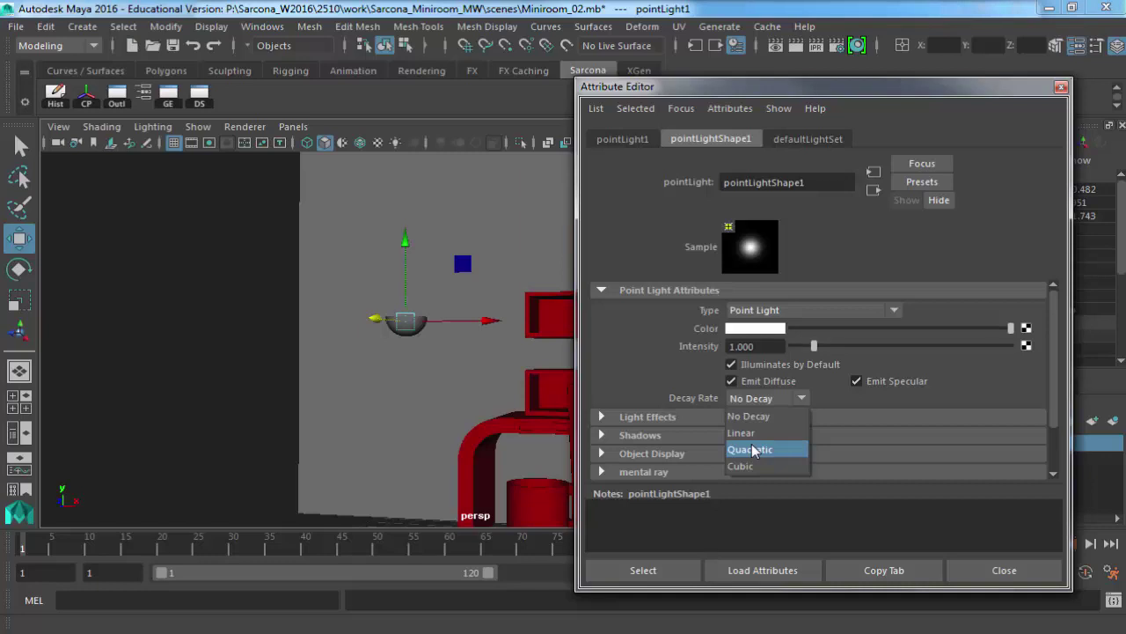
left_click(753, 450)
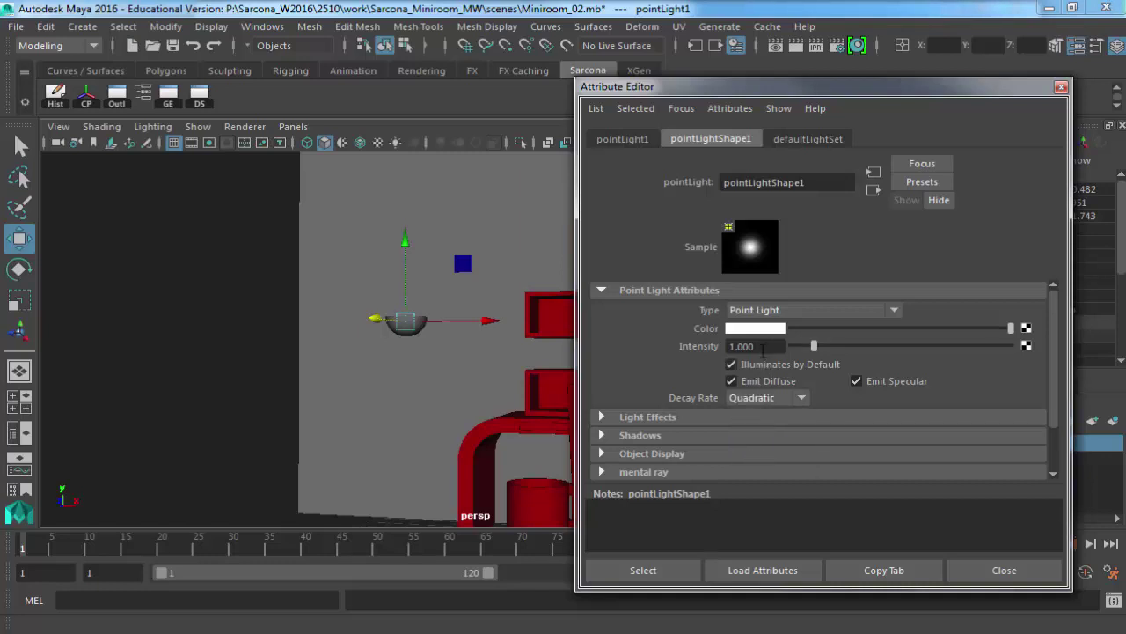
left_click_drag(764, 347, 651, 348)
type("200")
key("Return")
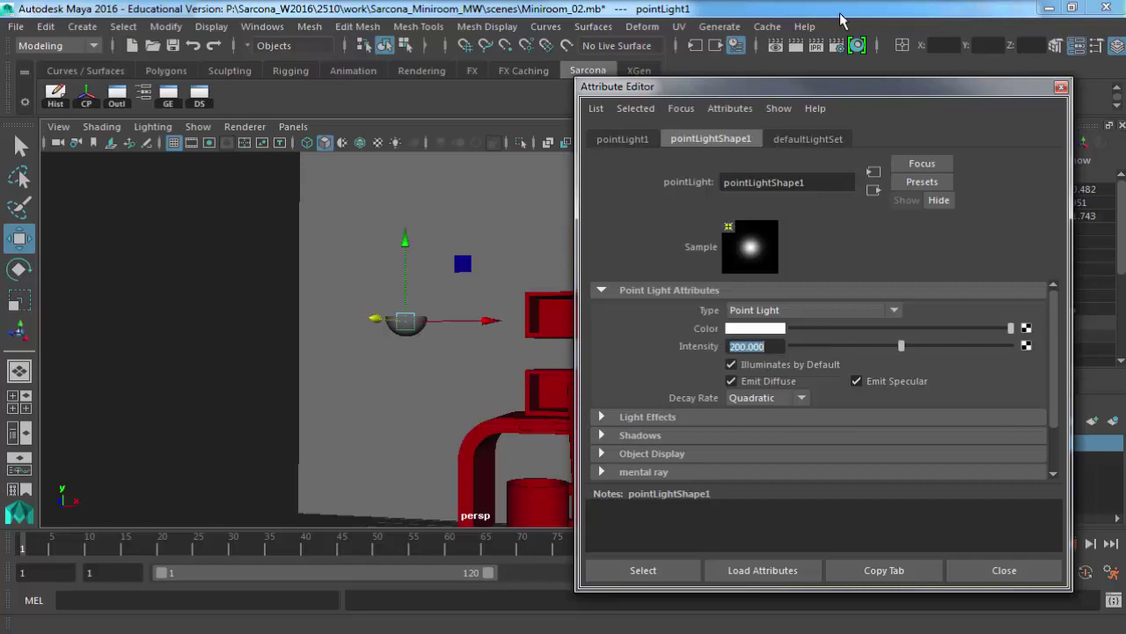
left_click(797, 52)
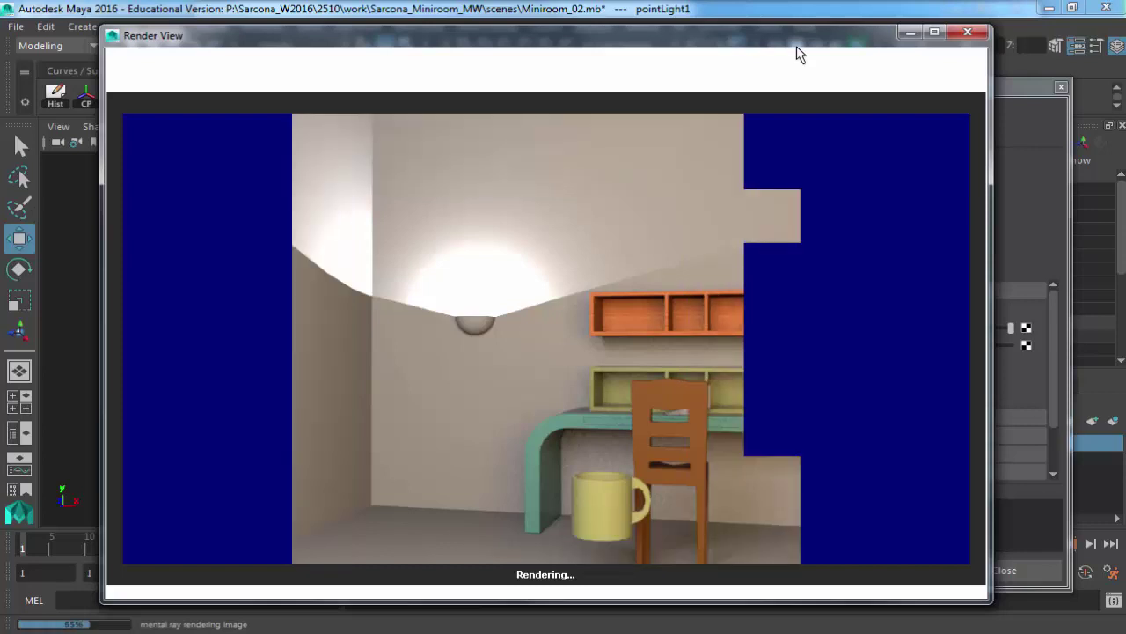
Close the render and orbit the shaded viewport to frame the room around the hemisphere bowl.
left_click(968, 32)
key("f")
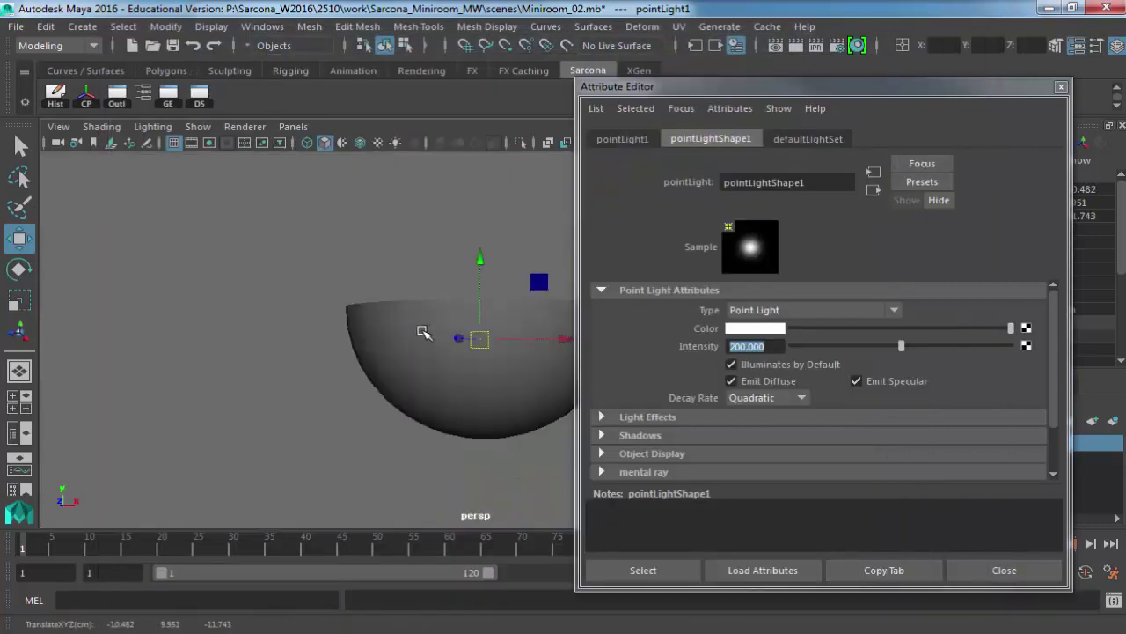
left_click(438, 345)
right_click(421, 212)
left_click(414, 178)
key("4")
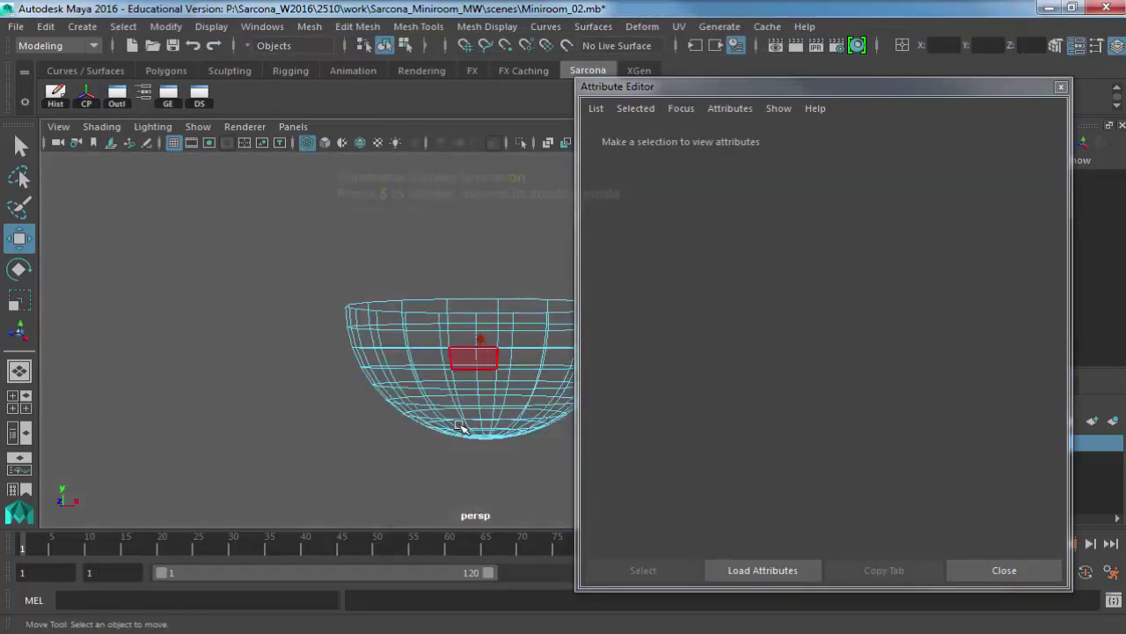
left_click_drag(387, 406, 410, 419, "alt")
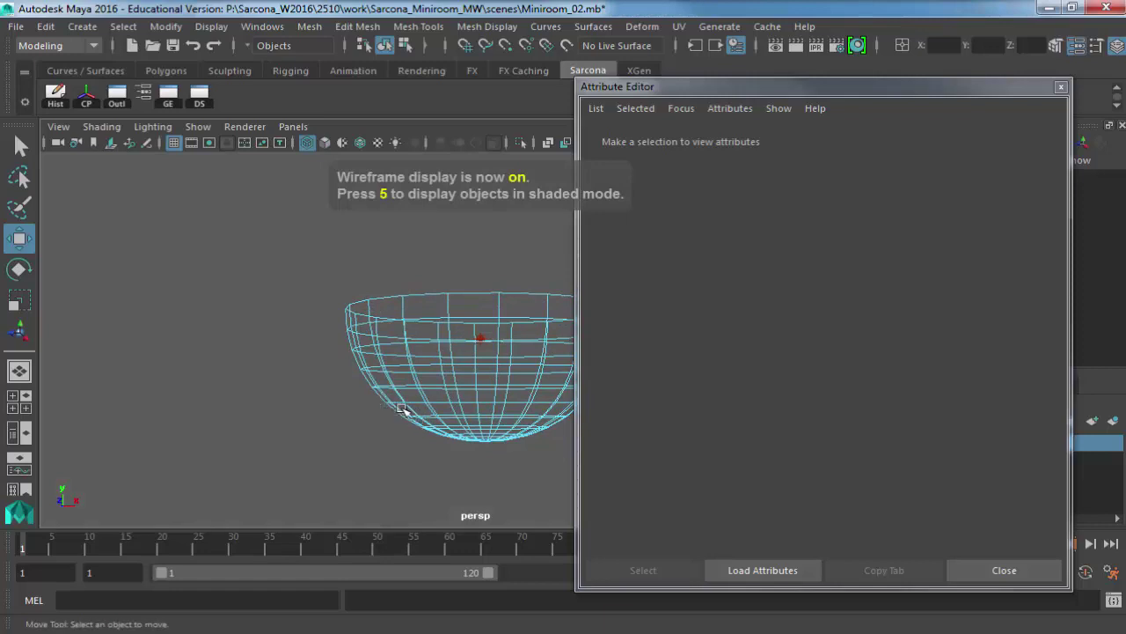
key("5")
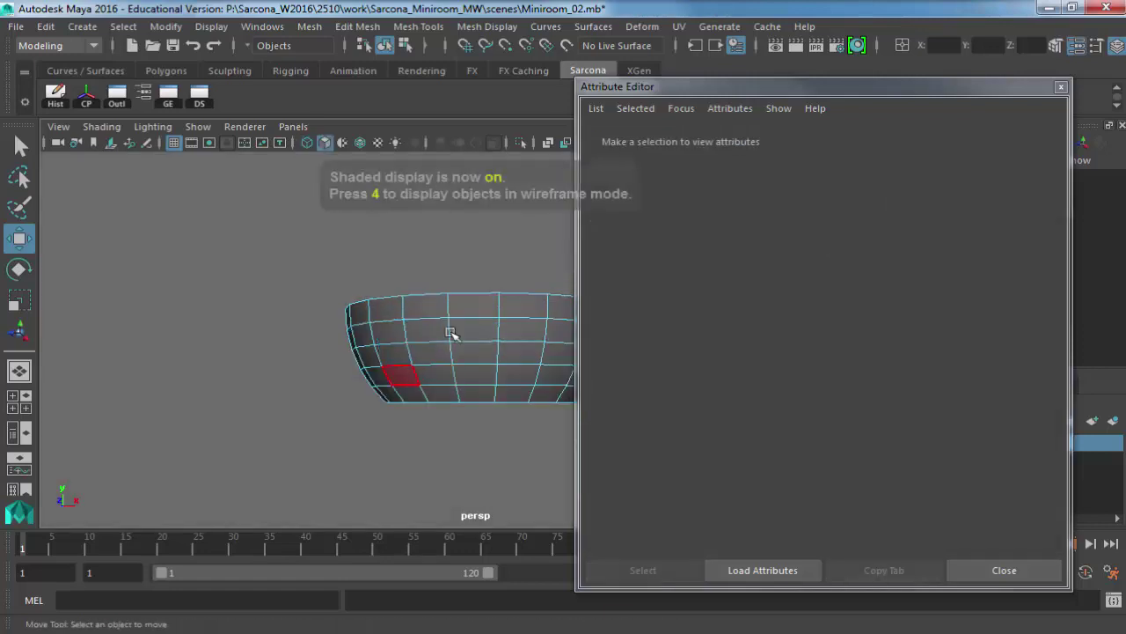
left_click(452, 332)
scroll(523, 426, "down", 5)
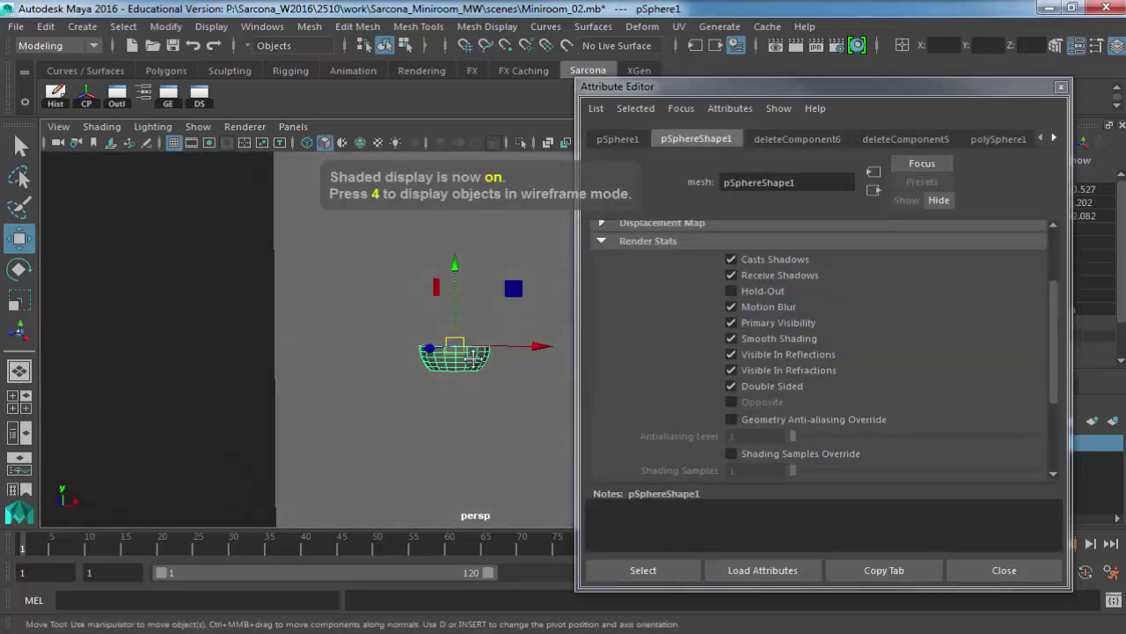
left_click_drag(501, 321, 563, 290, "alt")
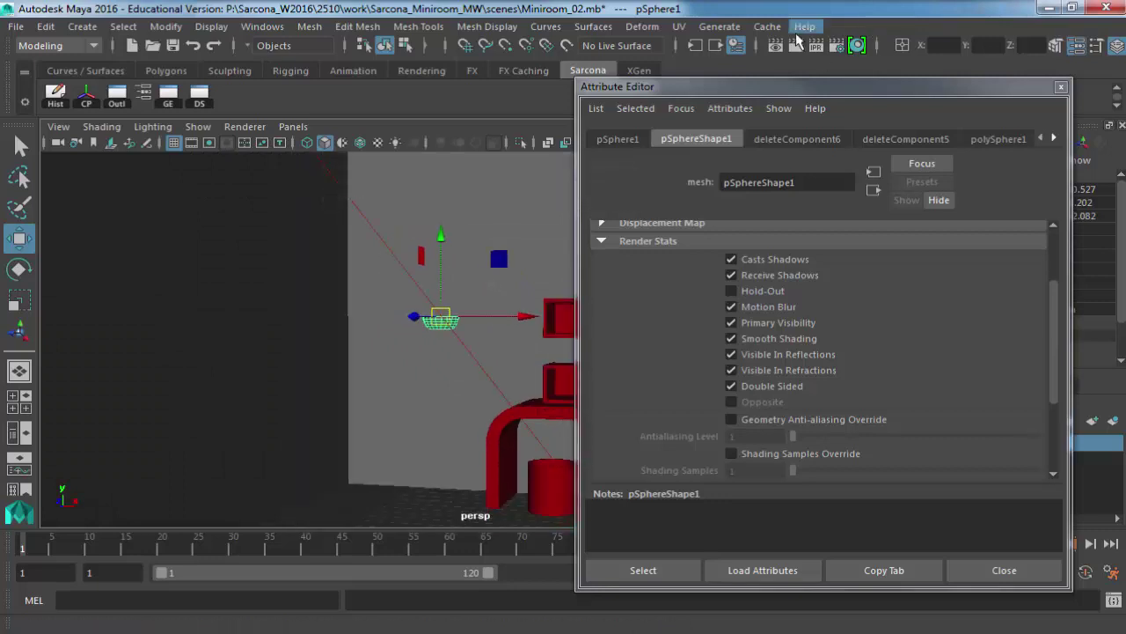
Render the room, then set pointLight1's intensity to 100 and re-render.
left_click(794, 42)
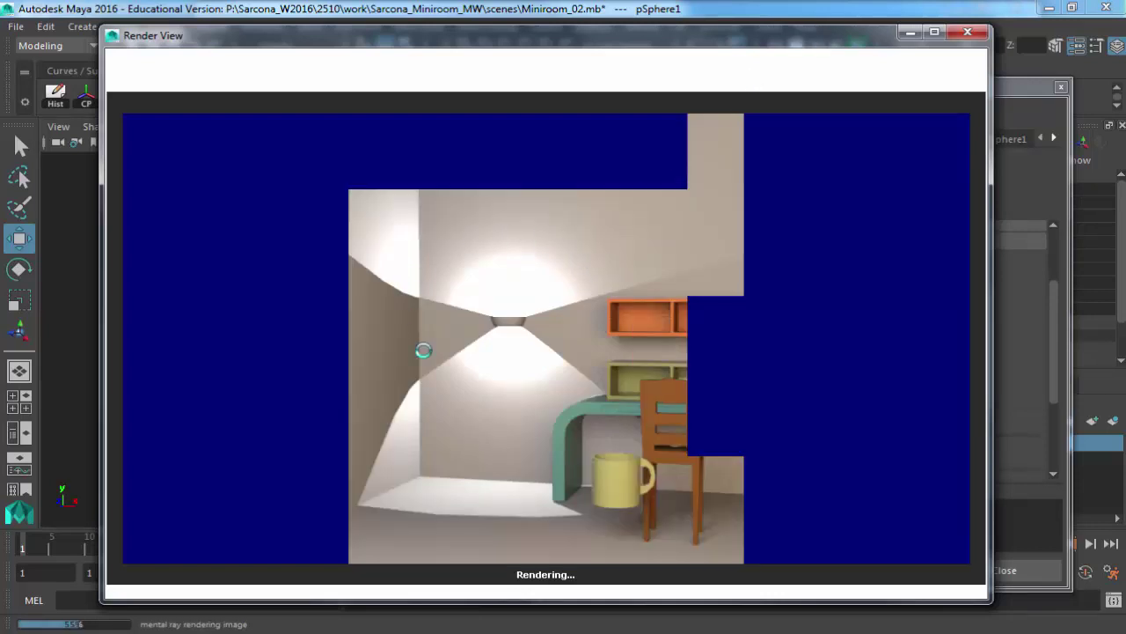
left_click(1025, 290)
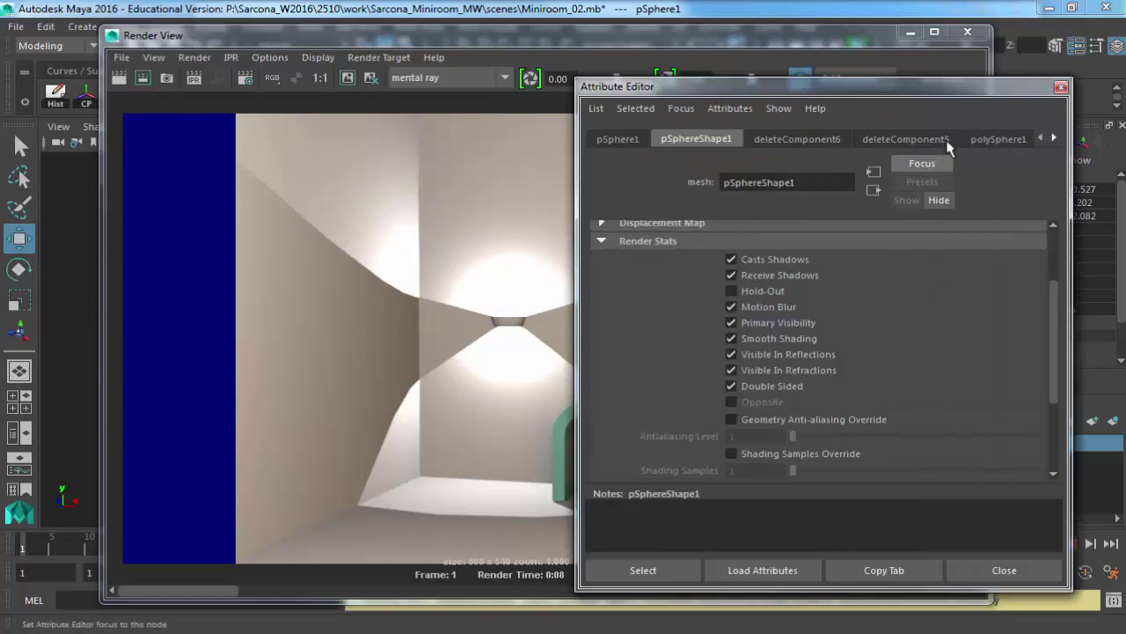
left_click(681, 108)
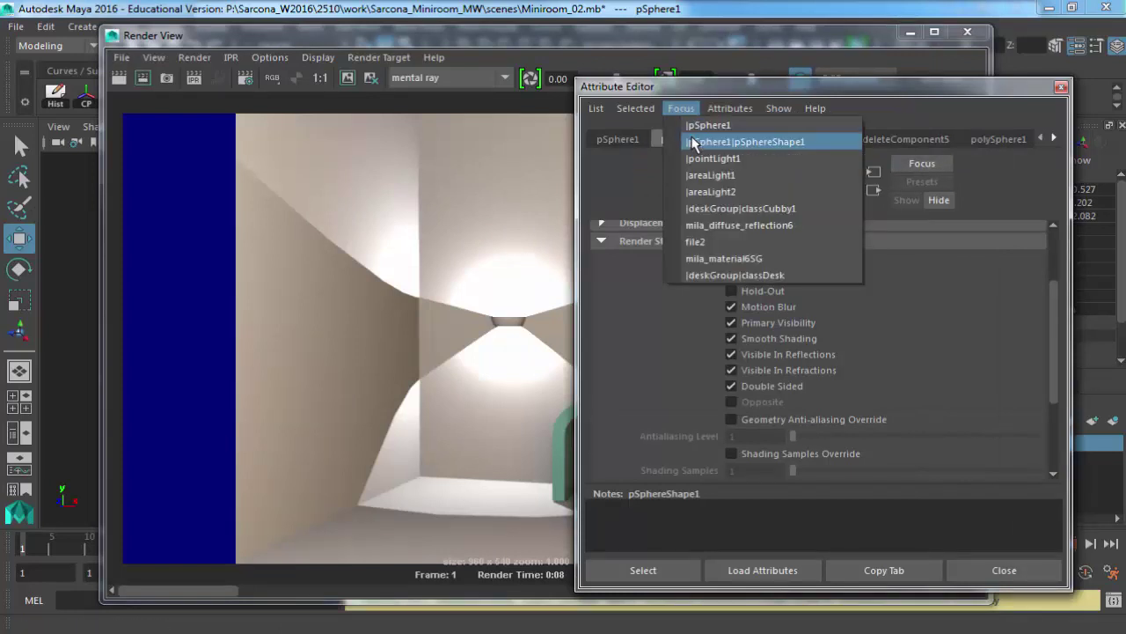
left_click(703, 159)
left_click(711, 138)
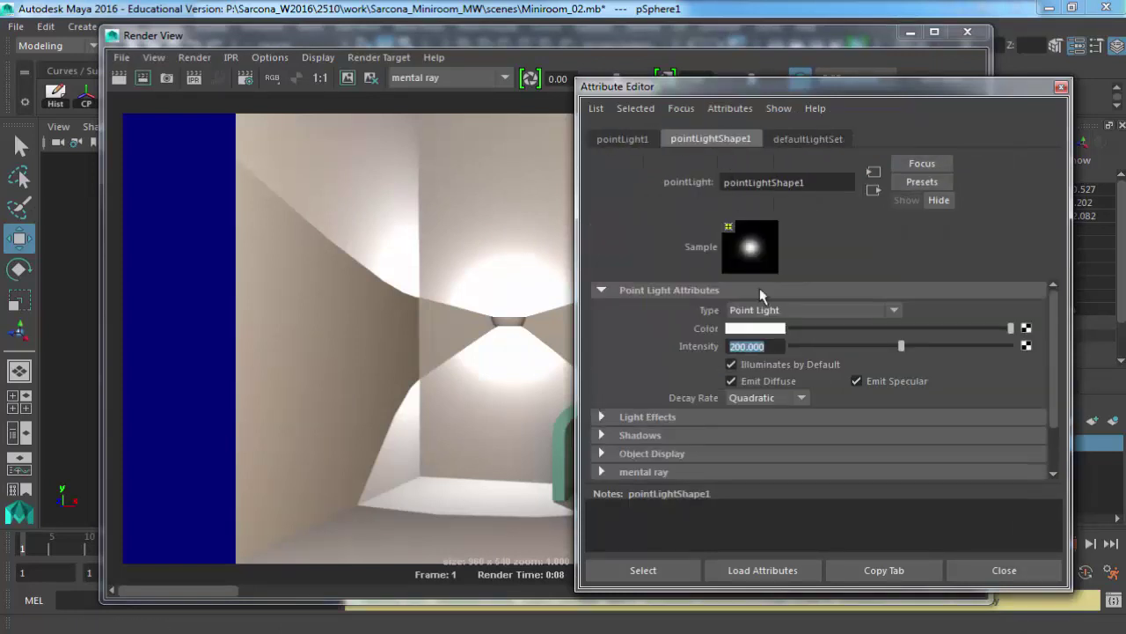
type("100")
key("Return")
left_click(142, 78)
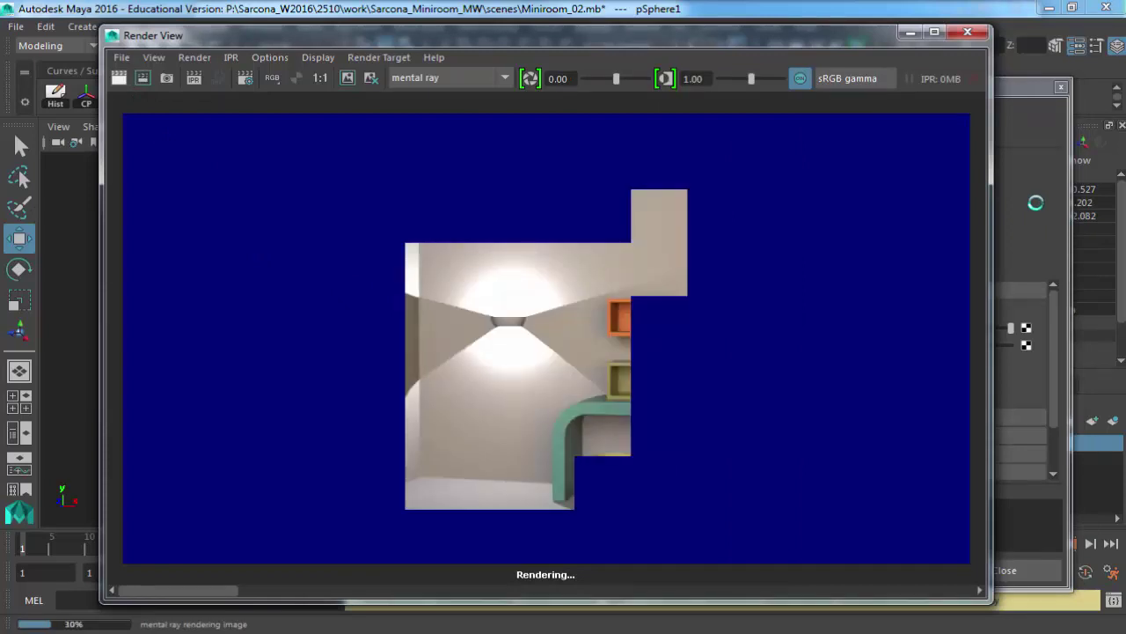
Lower pointLight1's intensity to 20, re-render the room, and close the Render View.
left_click(1036, 203)
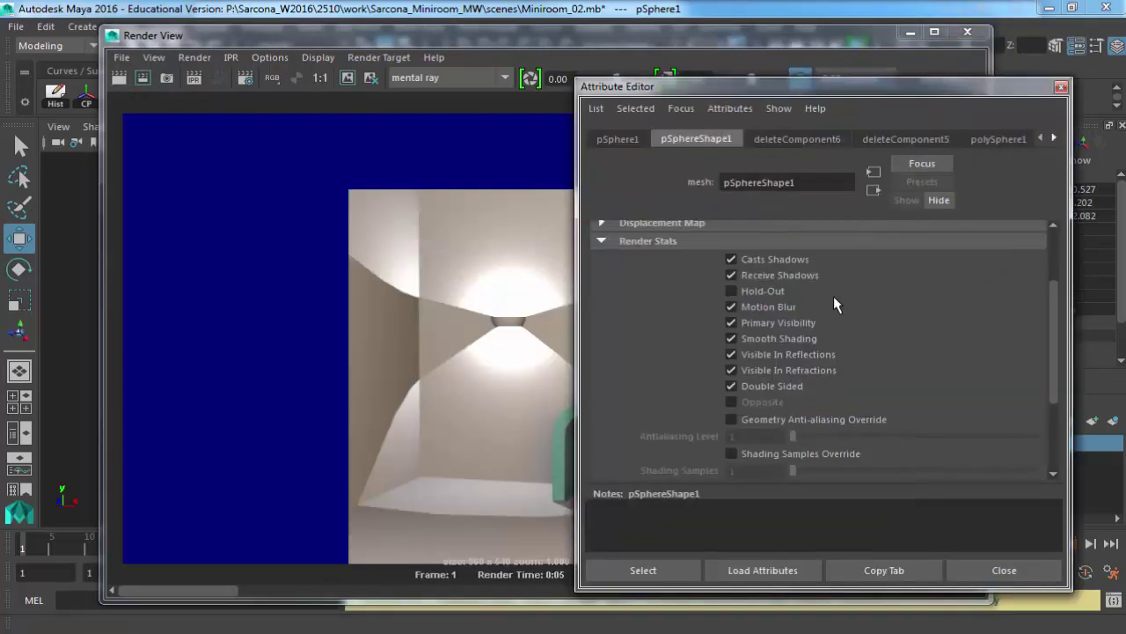
left_click(681, 107)
left_click(708, 156)
left_click(745, 139)
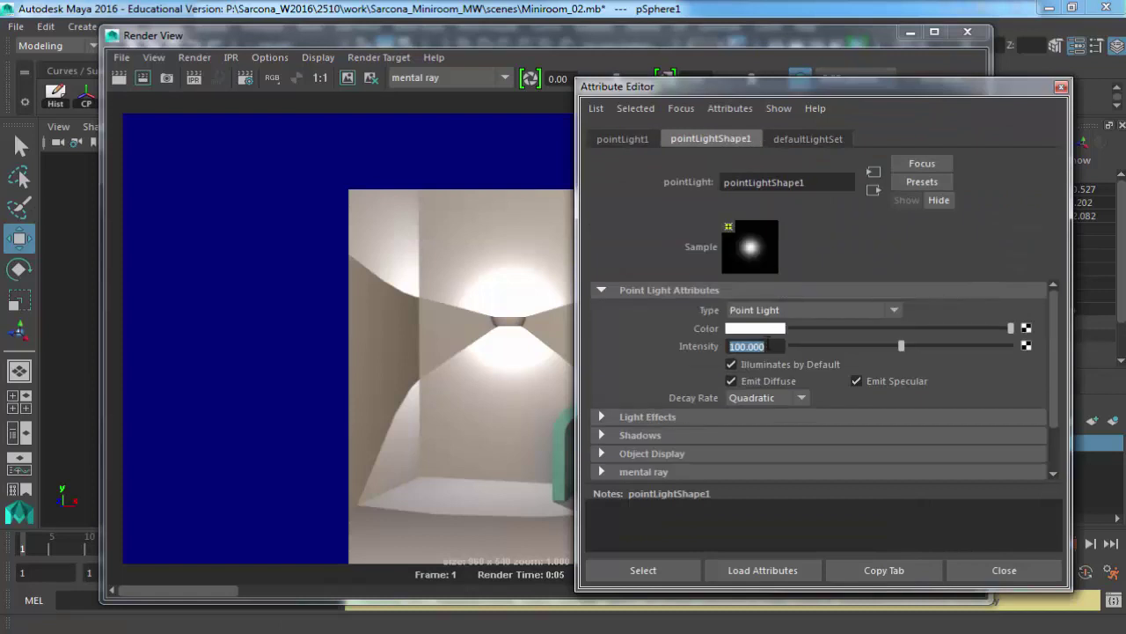
double_click(748, 345)
type("20")
key("Return")
left_click(119, 77)
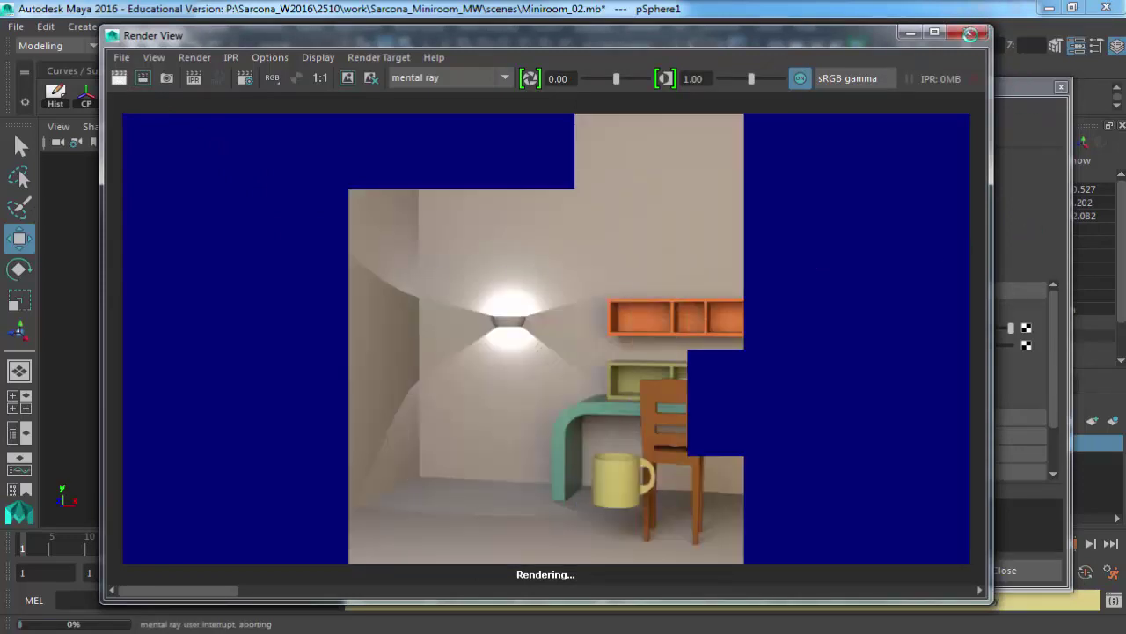
left_click(968, 32)
Zoom out to see the whole room box and select the side area light.
right_click_drag(490, 331, 171, 302, "alt")
scroll(171, 301, "down", 2)
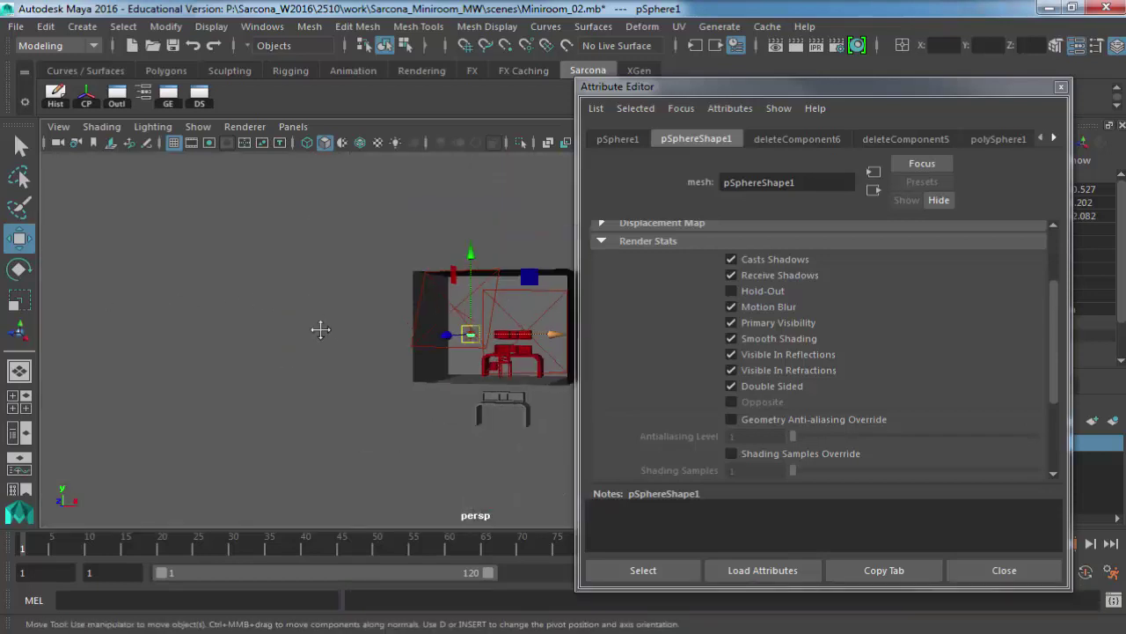
left_click_drag(322, 326, 243, 345, "alt")
left_click(244, 344)
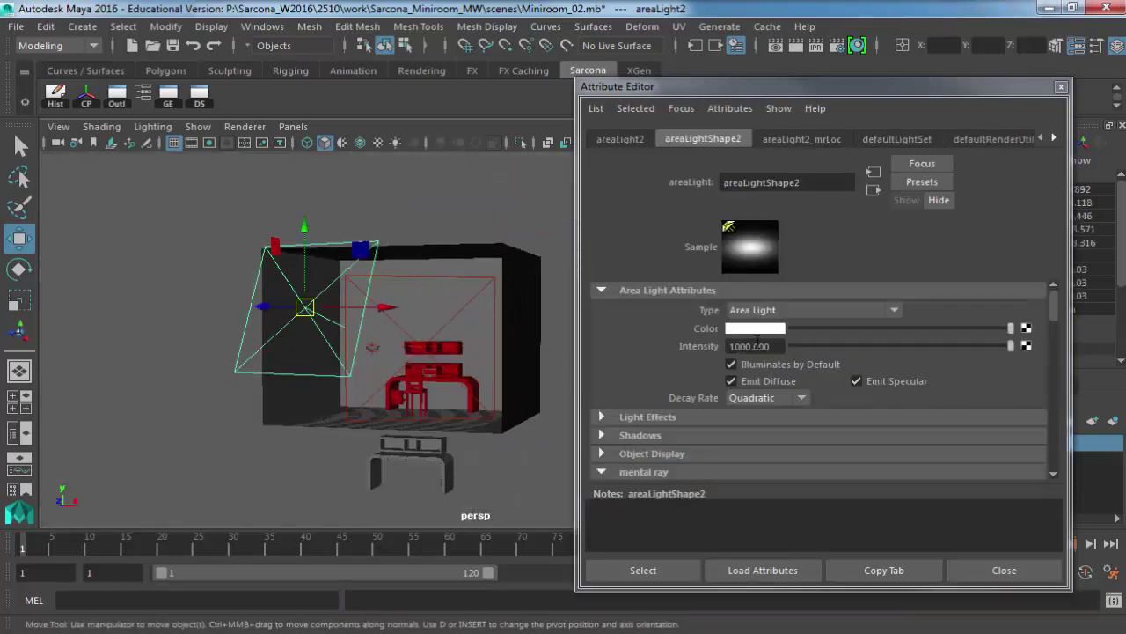
left_click_drag(743, 345, 717, 355)
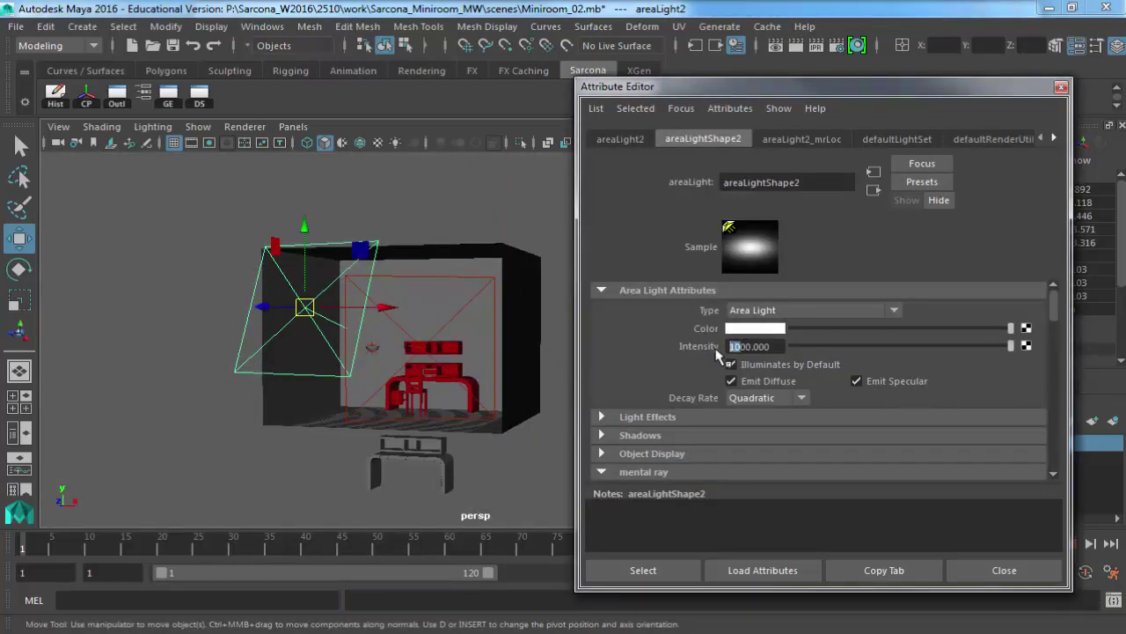
Set the rear orange area light's intensity to 250 and render the desk and chair view.
left_click(450, 280)
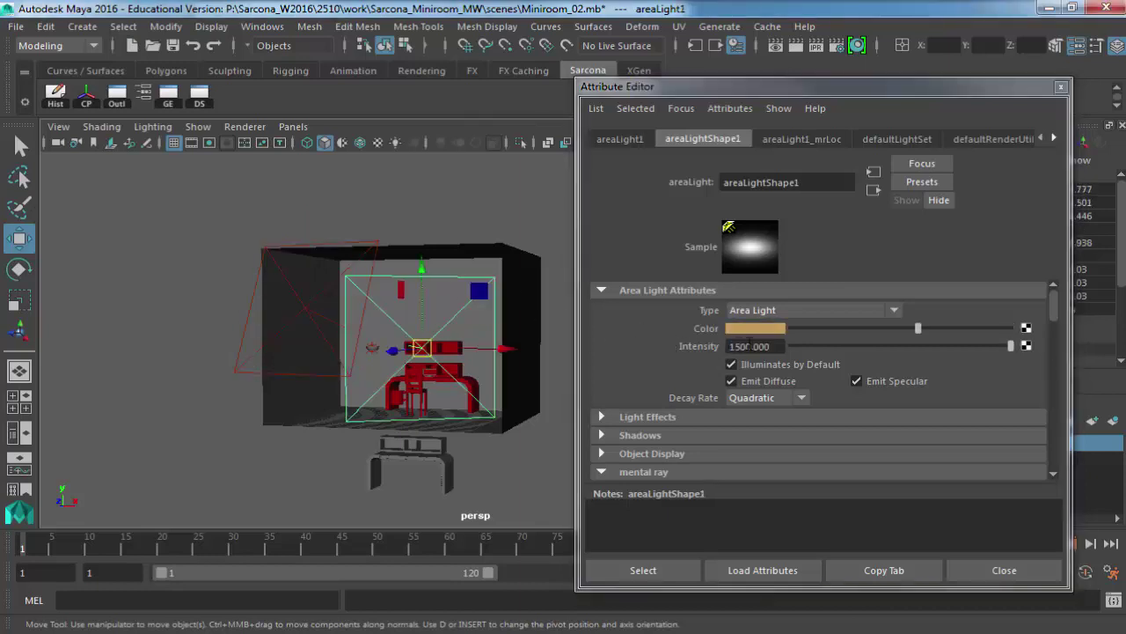
left_click_drag(742, 345, 663, 343)
type("25")
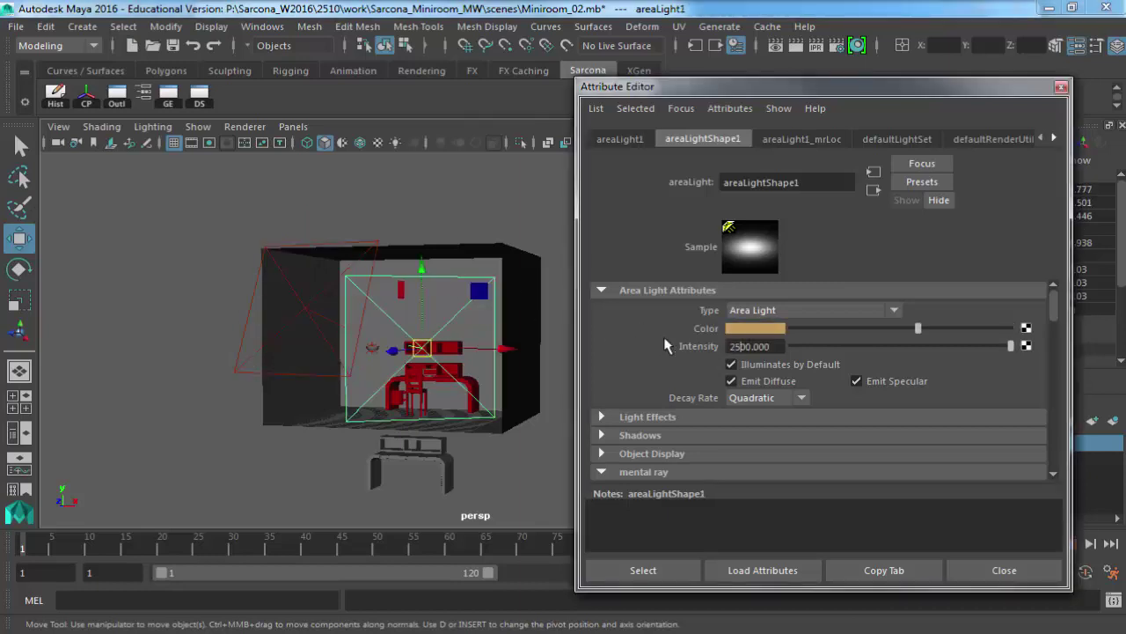
key("Return")
scroll(367, 343, "up", 5)
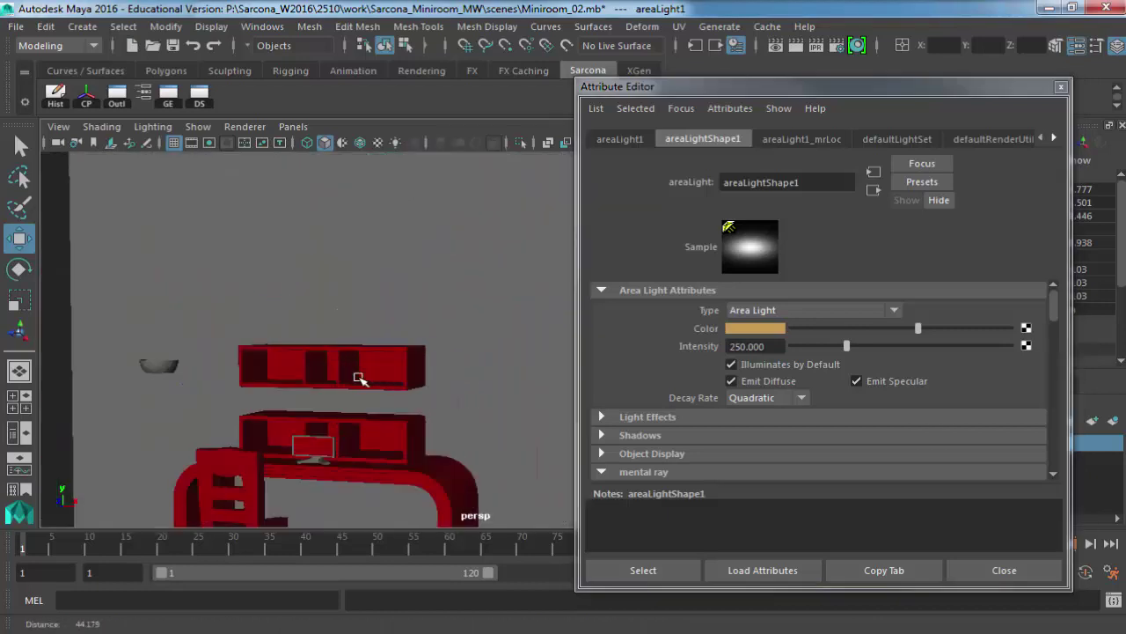
left_click_drag(368, 343, 493, 303, "alt")
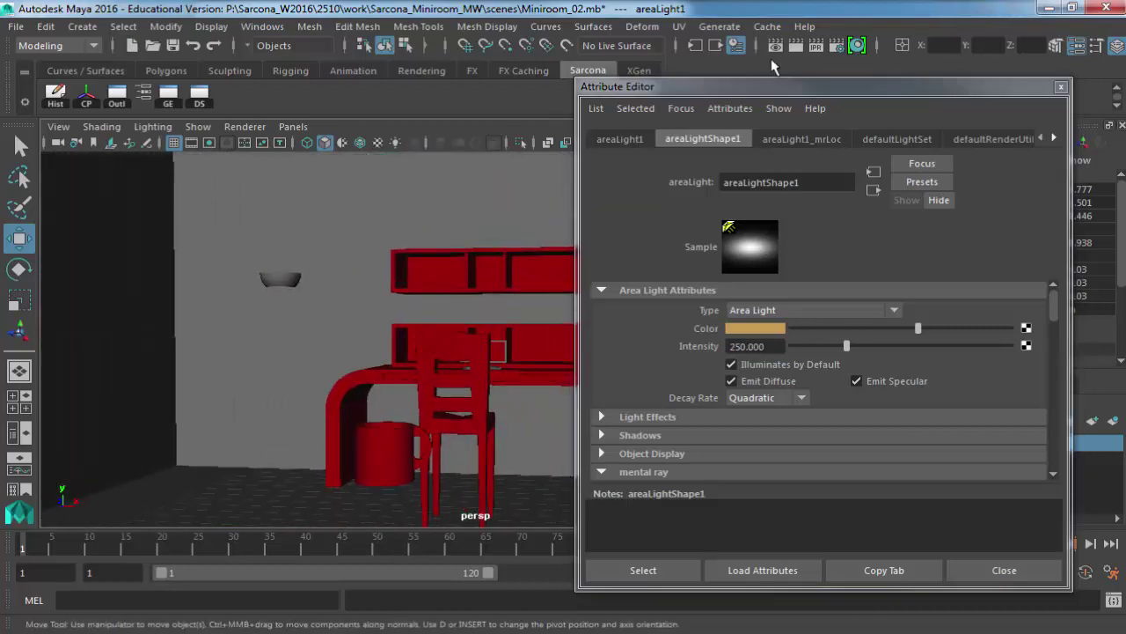
left_click(794, 53)
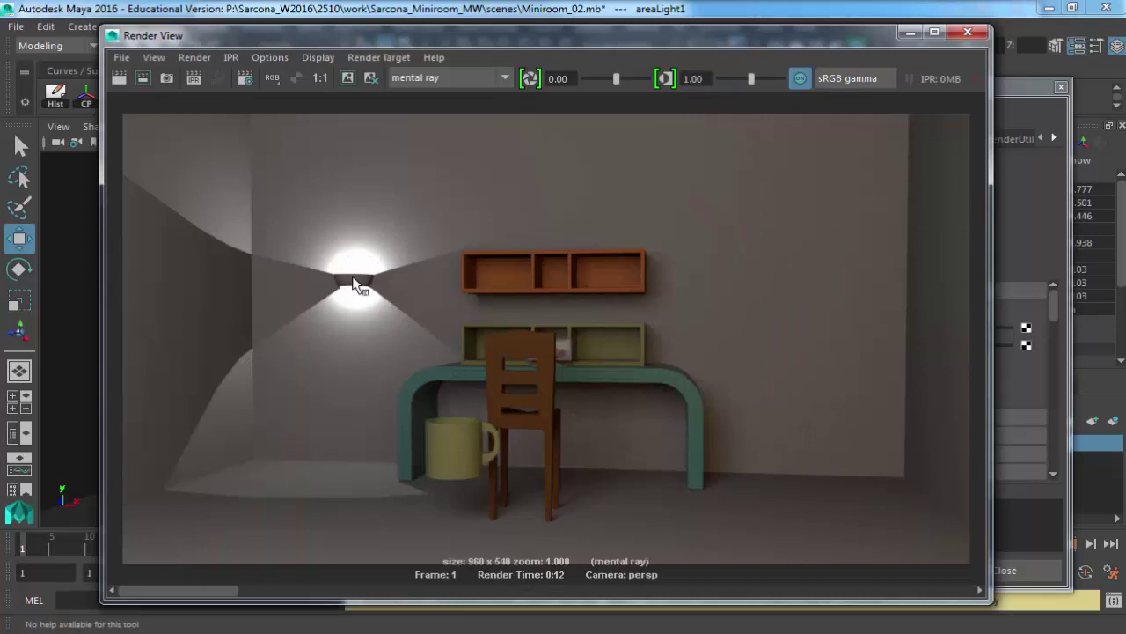
Check pointLightShape1's intensity of 20 against the room render, then open Internet Explorer.
left_click(1035, 98)
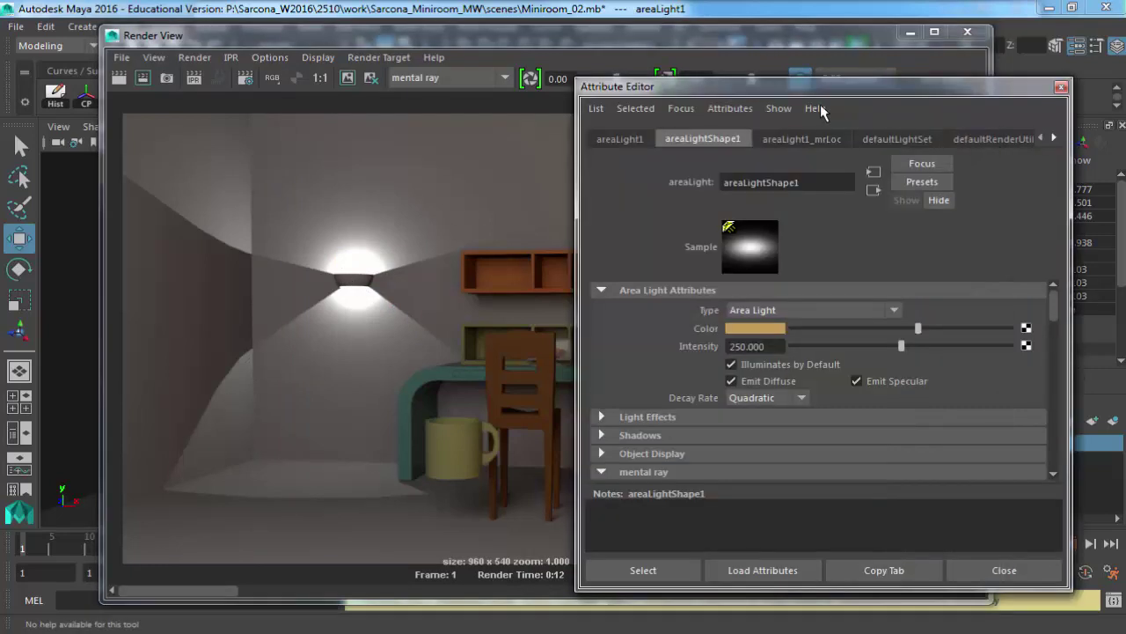
left_click(682, 109)
left_click(714, 169)
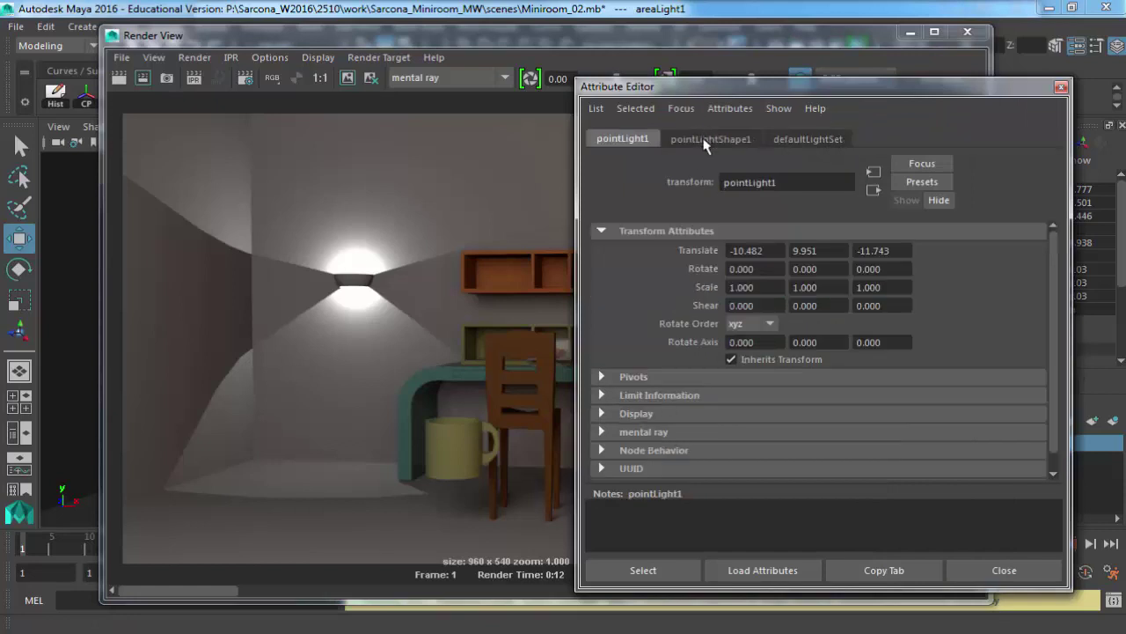
left_click(704, 141)
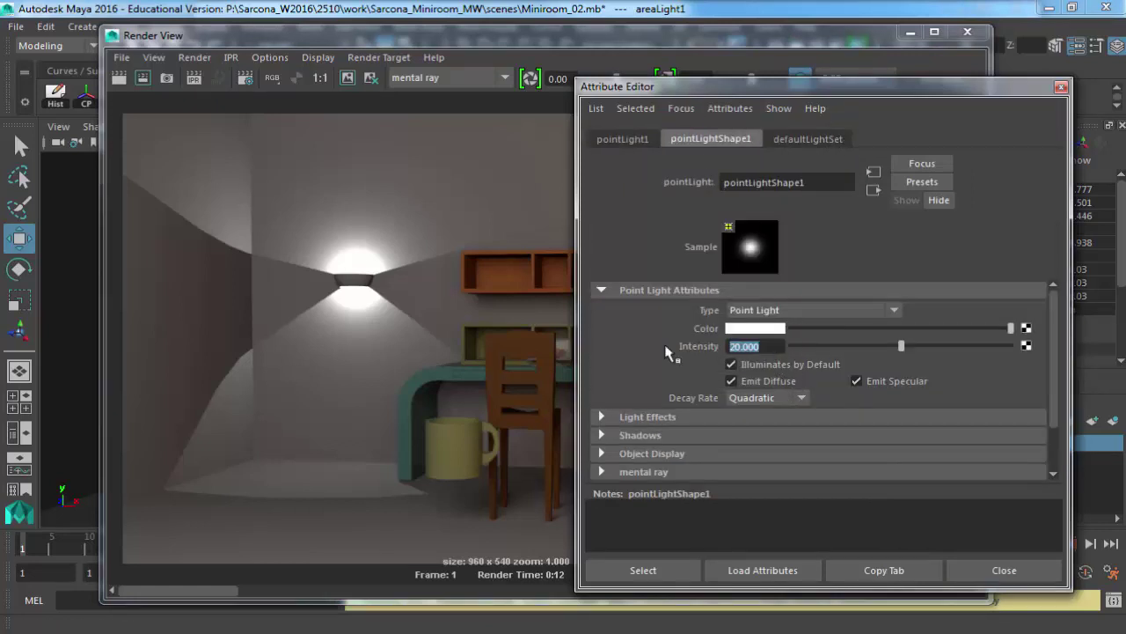
left_click(185, 141)
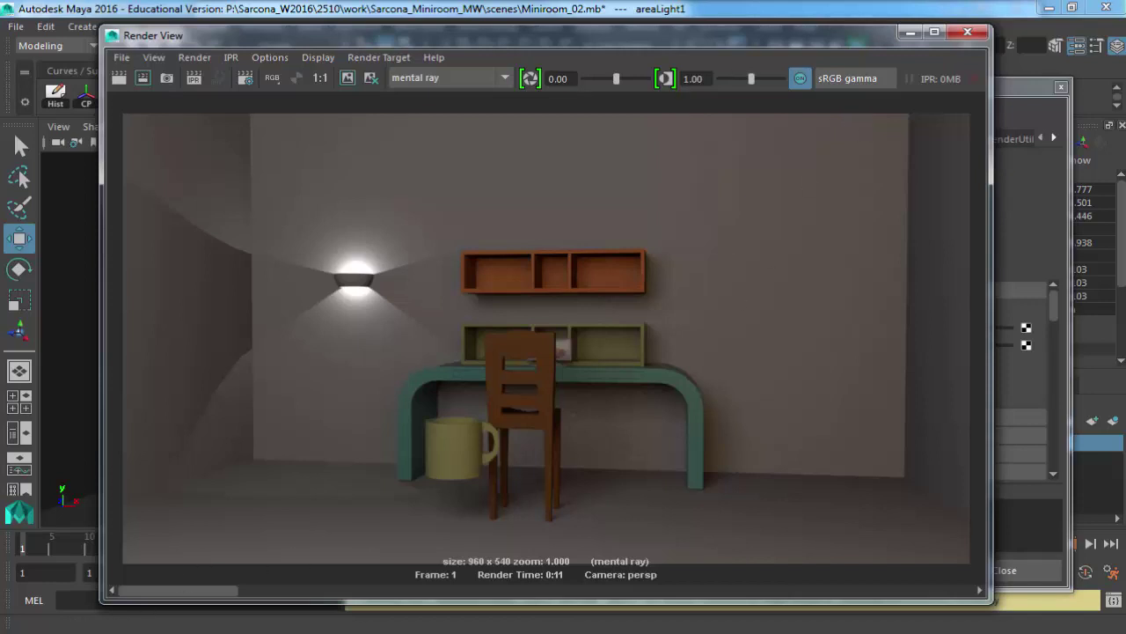
left_click(79, 632)
left_click(777, 92)
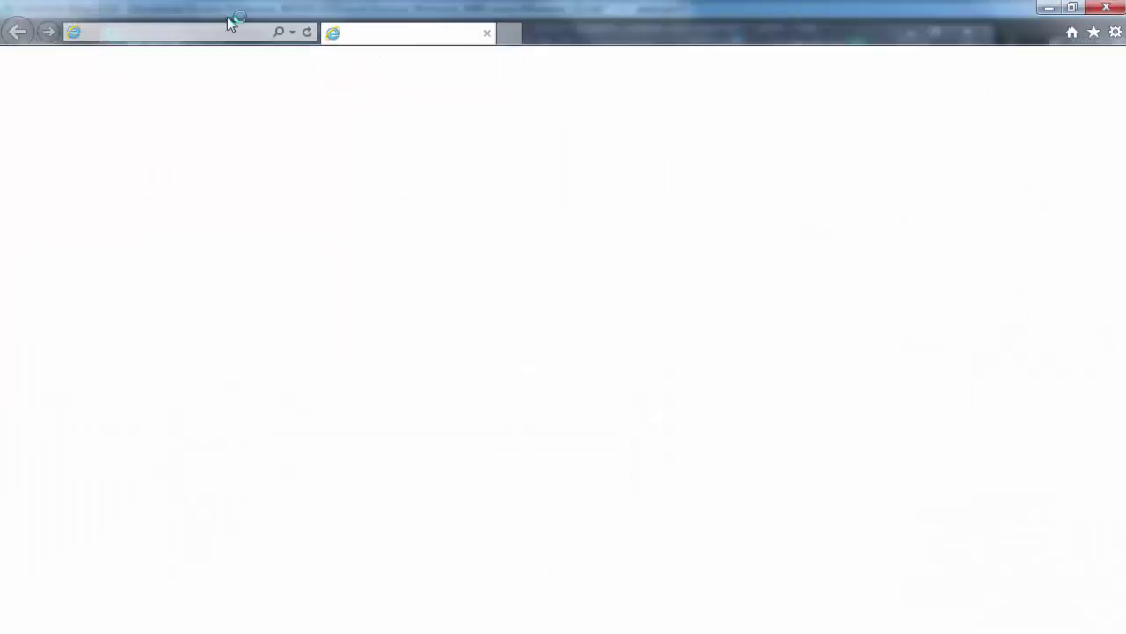
Search Google for 'ies light profiles'.
left_click(163, 33)
type("google.com/")
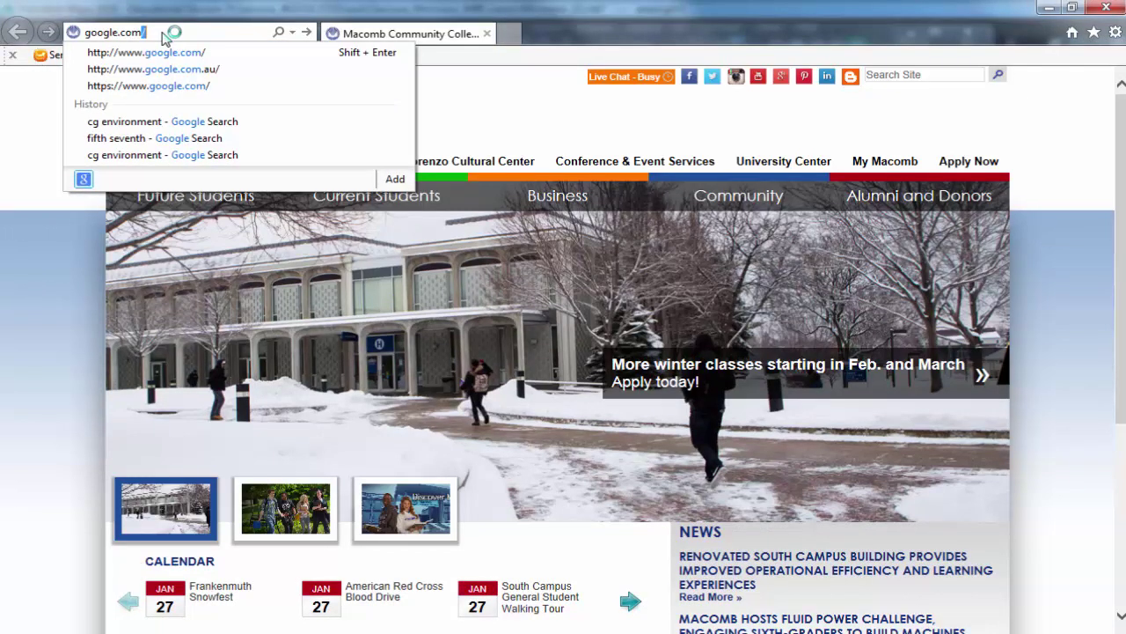
key("Return")
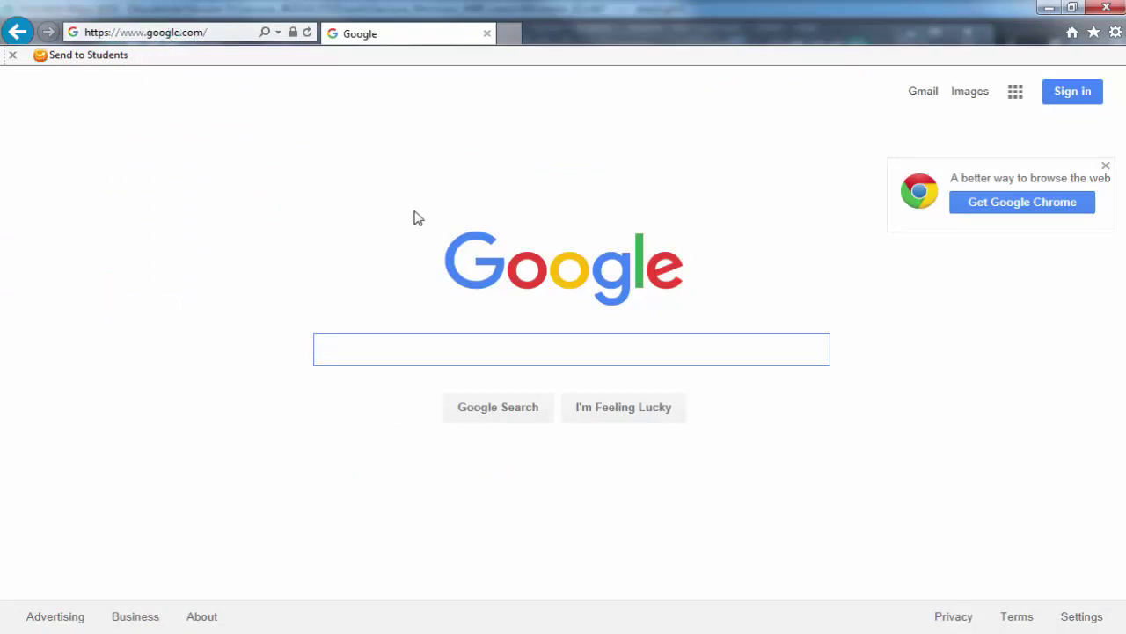
type("ies light pri")
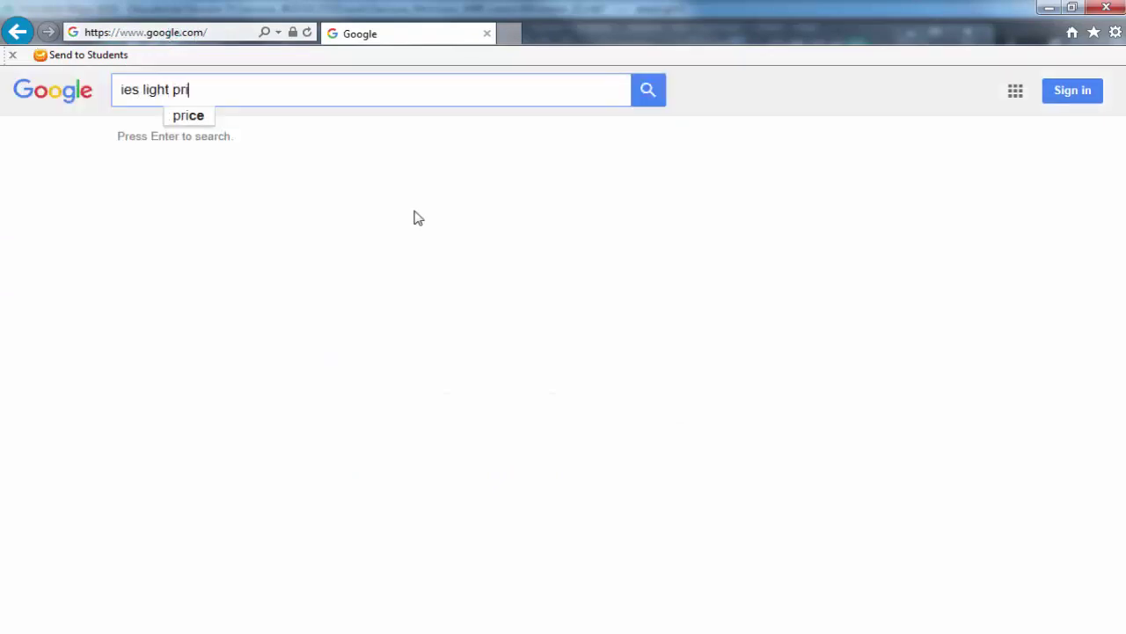
key("BackSpace")
type("ofiles")
key("Return")
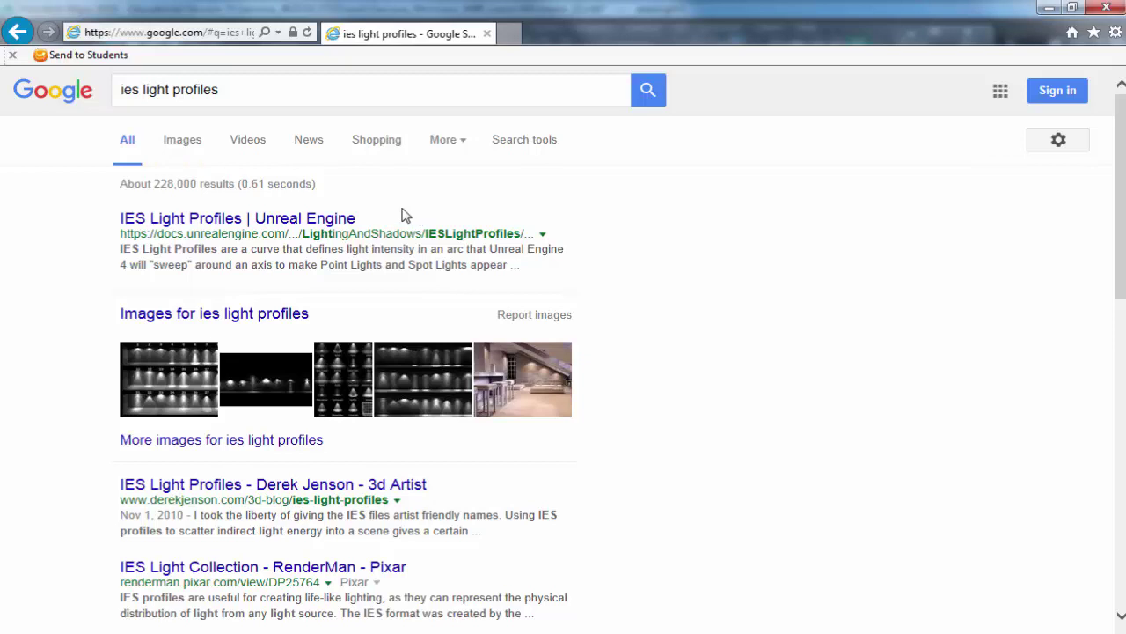
Open the IES Light Profiles blog post and scroll past its IES_Profiles.zip download link.
left_click(180, 374)
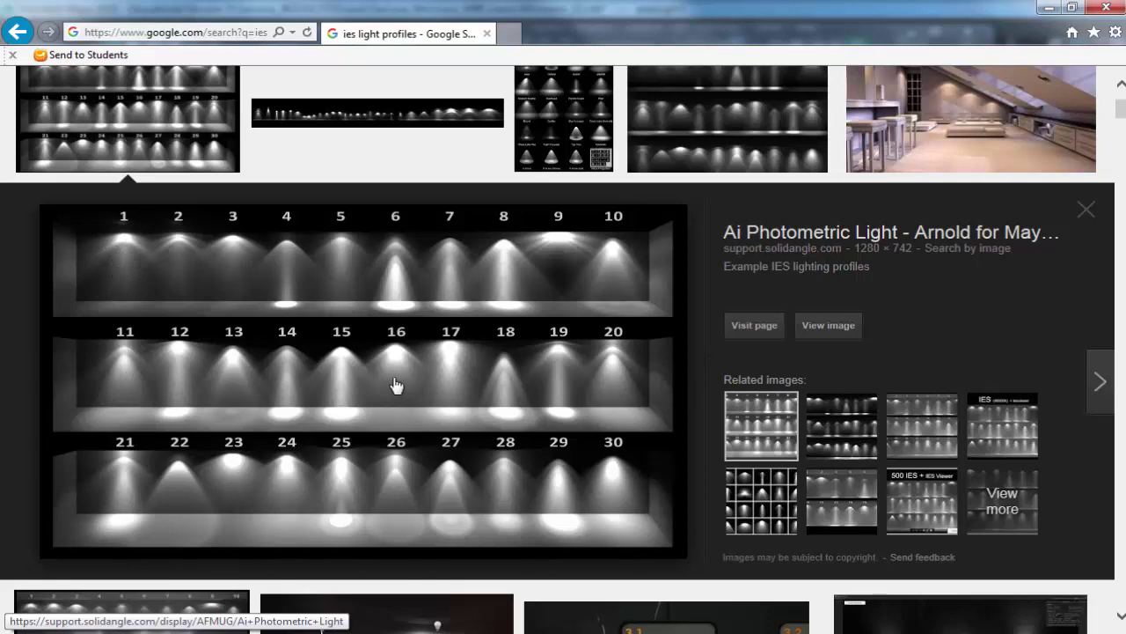
scroll(397, 384, "up", 2)
left_click(128, 140)
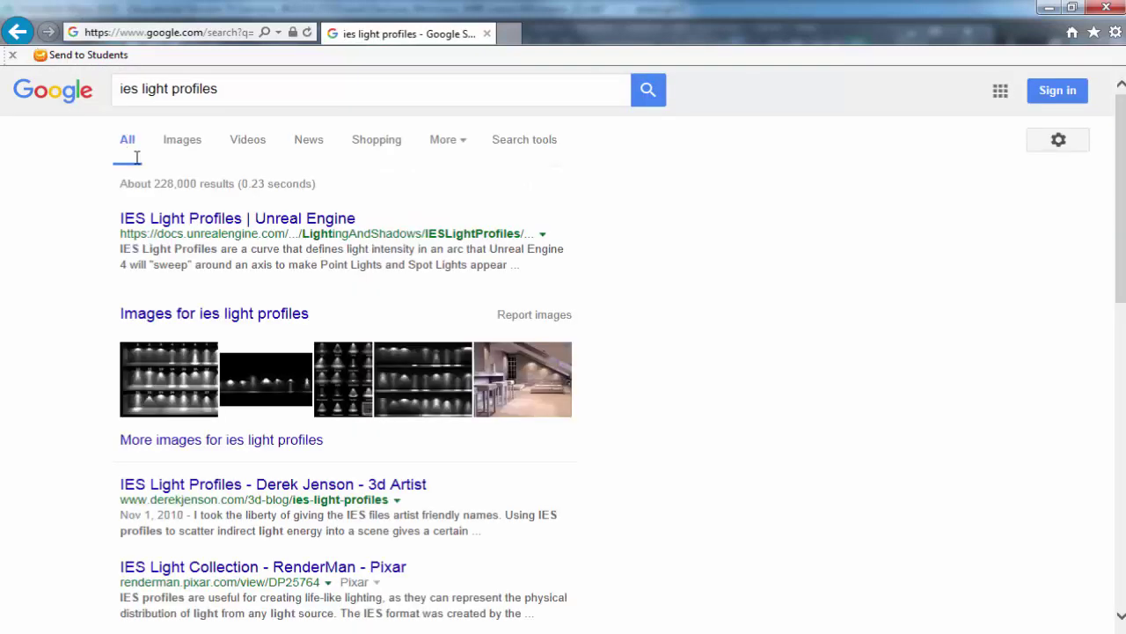
left_click(255, 484)
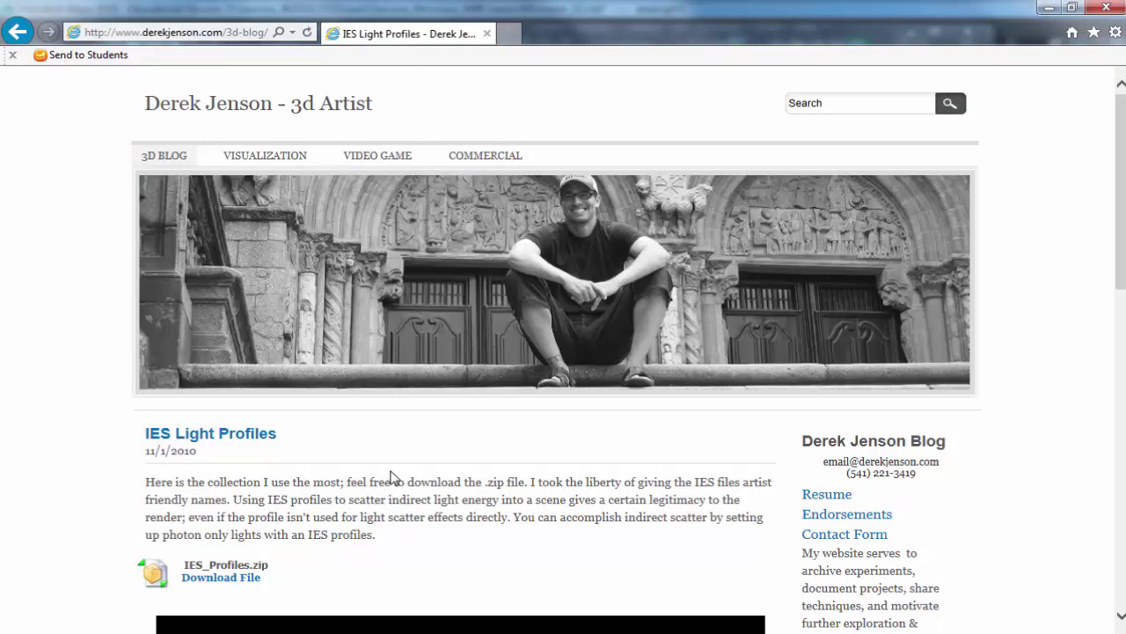
scroll(390, 478, "down", 1)
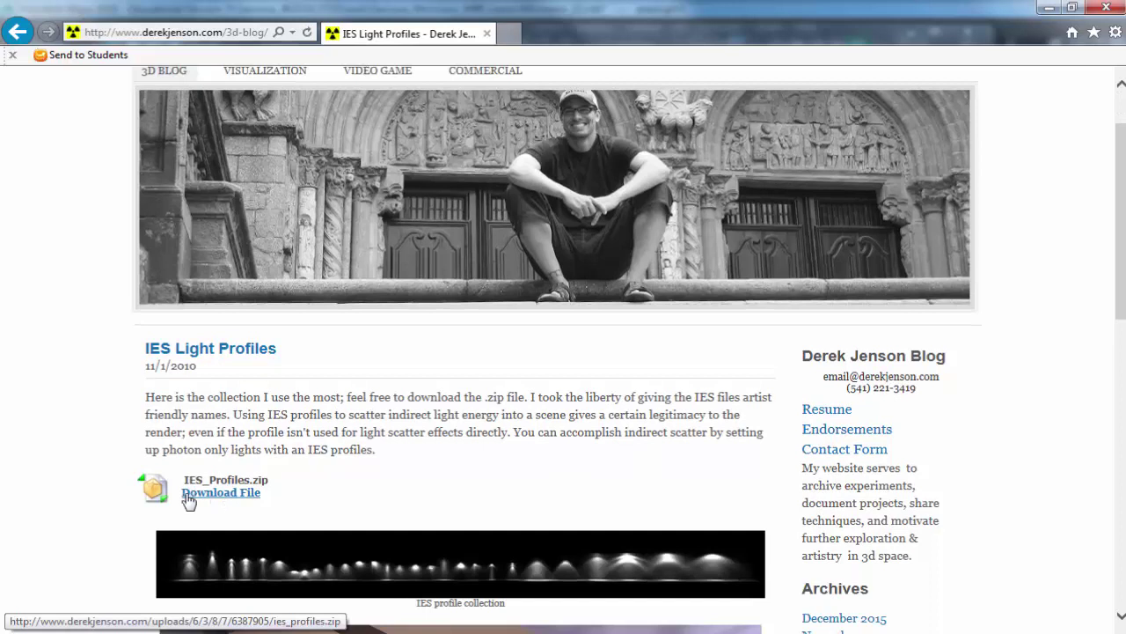
scroll(476, 448, "down", 2)
scroll(458, 444, "down", 2)
Switch to the Explorer window showing the sourceimages folder.
key("alt+Tab")
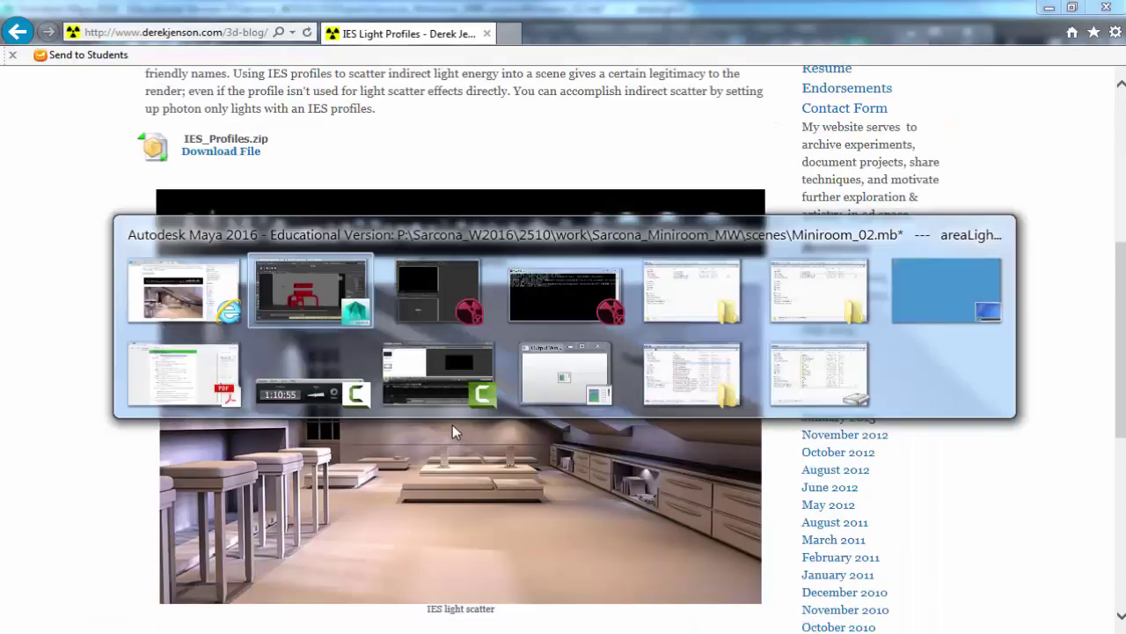
key("alt+Tab")
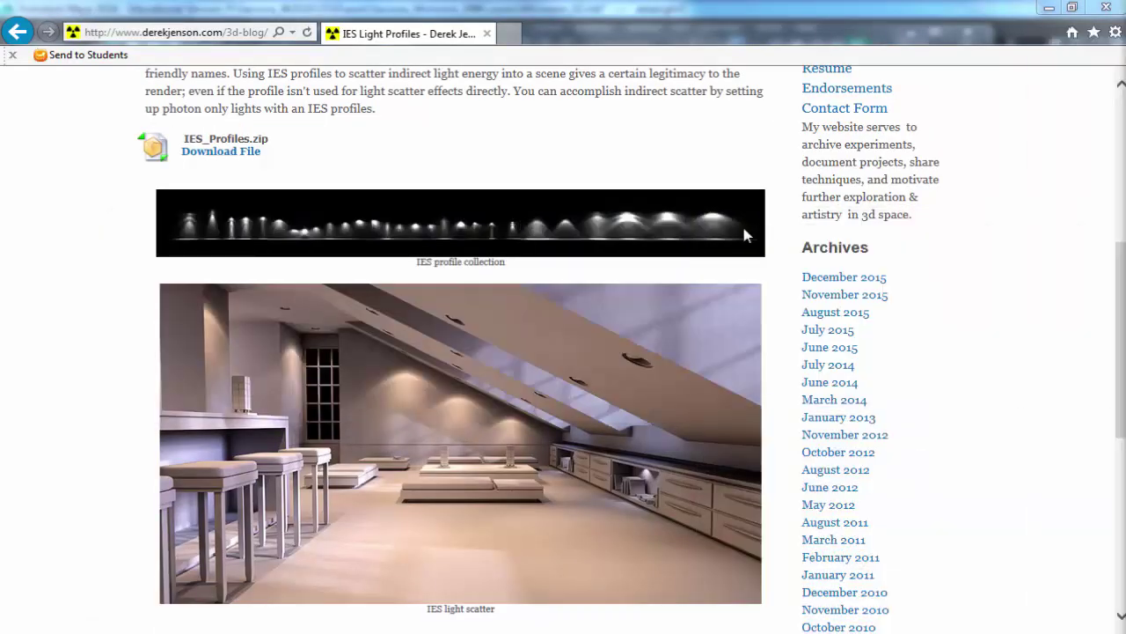
key("alt+Tab")
key("Tab")
key("Tab")
key("Tab")
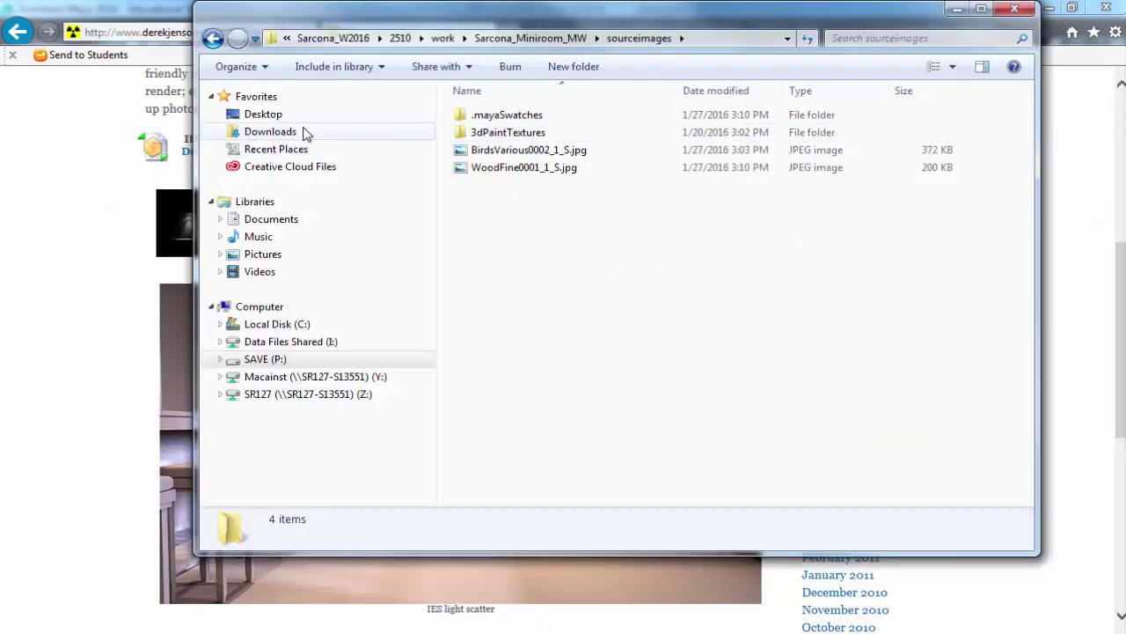
Select the IES_profiles folder in Downloads > ies_profiles for copying.
left_click(370, 133)
double_click(489, 132)
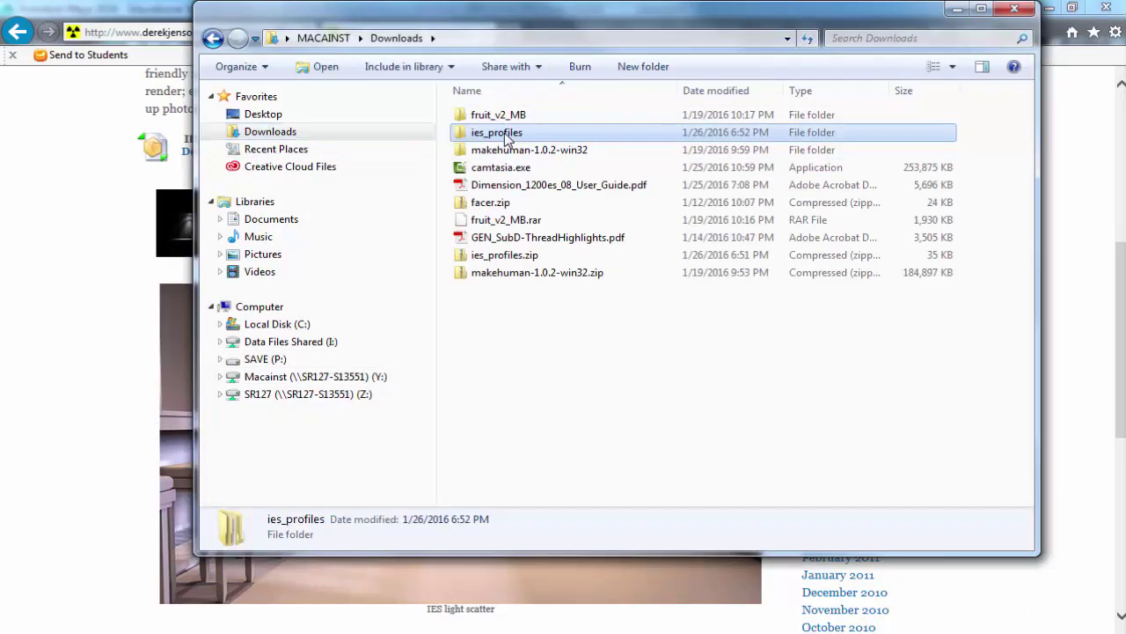
left_click(498, 123)
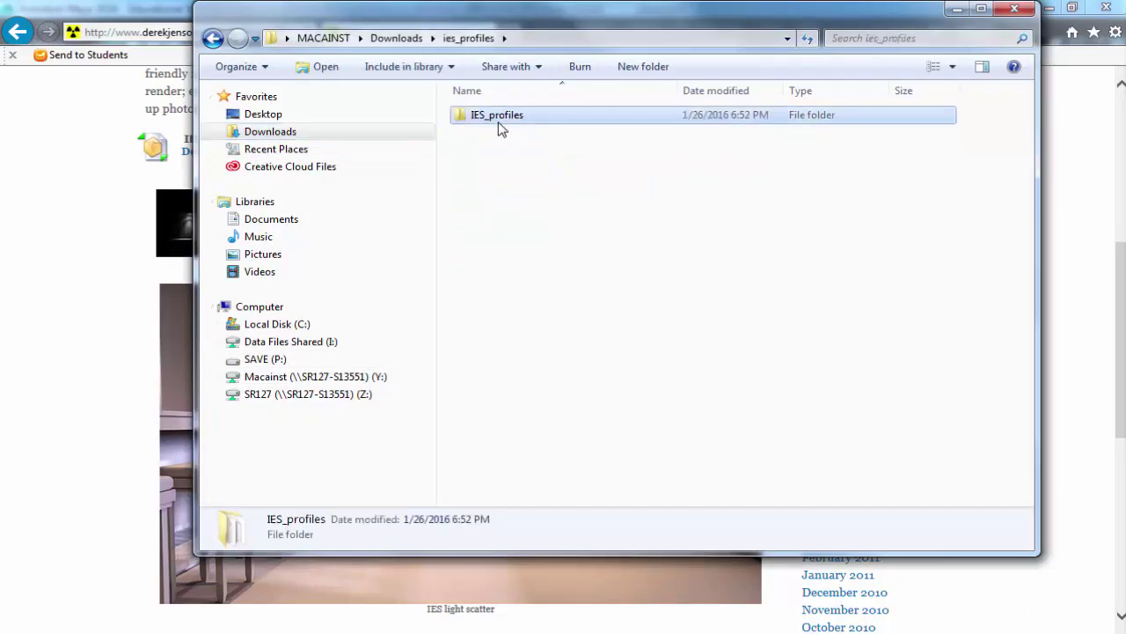
Paste it into P:\Sarcona_W2016\2510\work\Sarcona_Miniroom_MW\sourceimages and return to Maya.
left_click(322, 359)
double_click(516, 307)
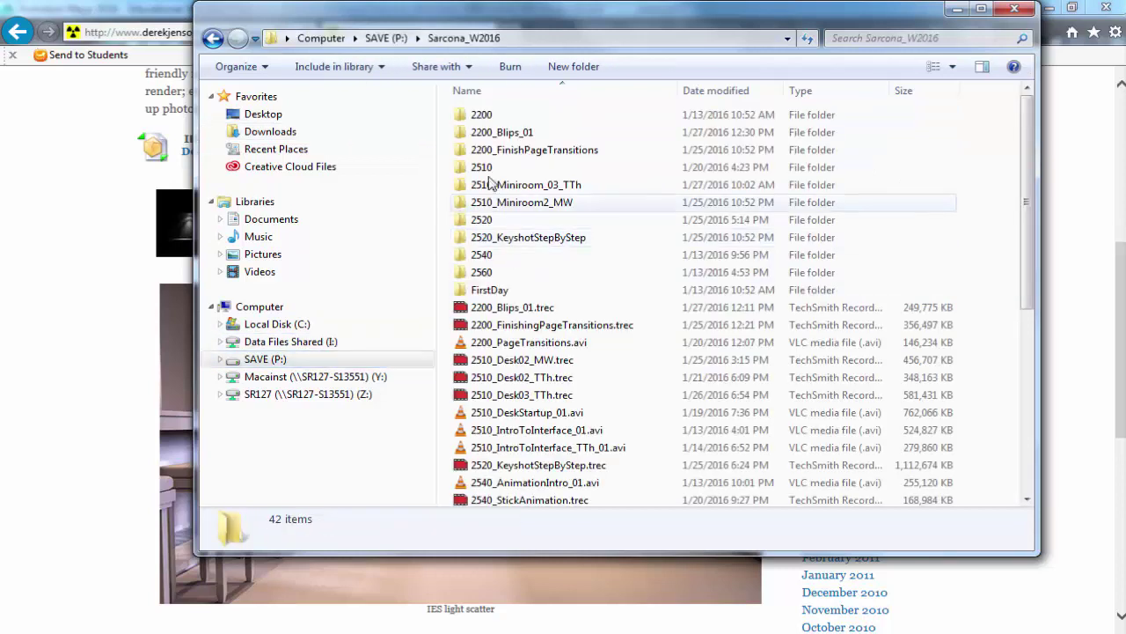
double_click(490, 168)
double_click(487, 152)
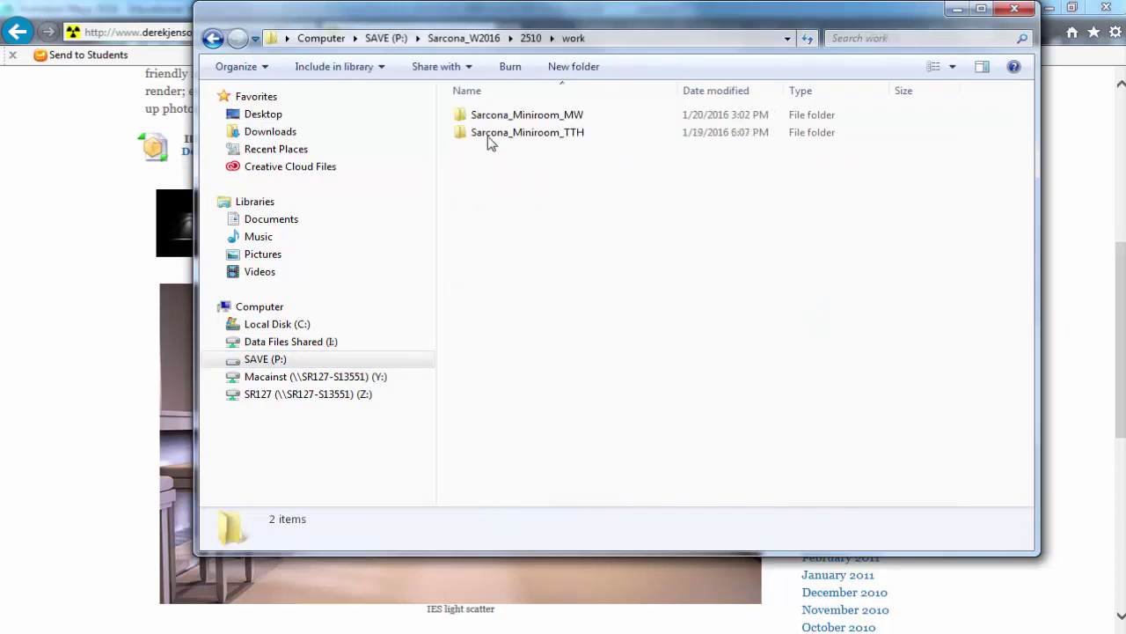
double_click(490, 116)
double_click(500, 305)
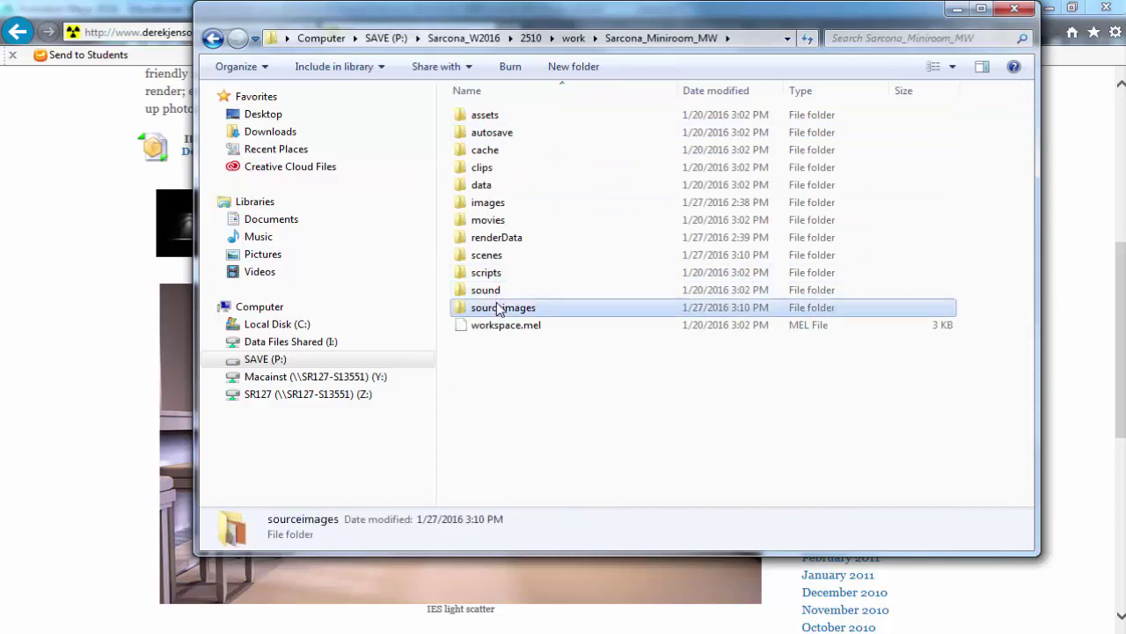
key("ctrl+v")
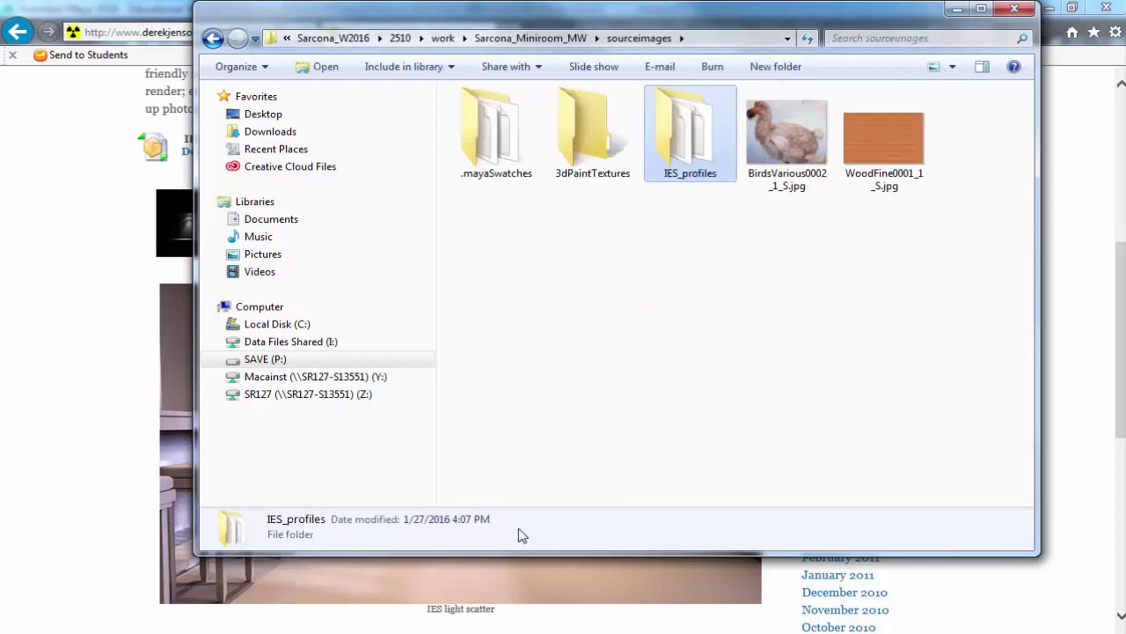
left_click(428, 589)
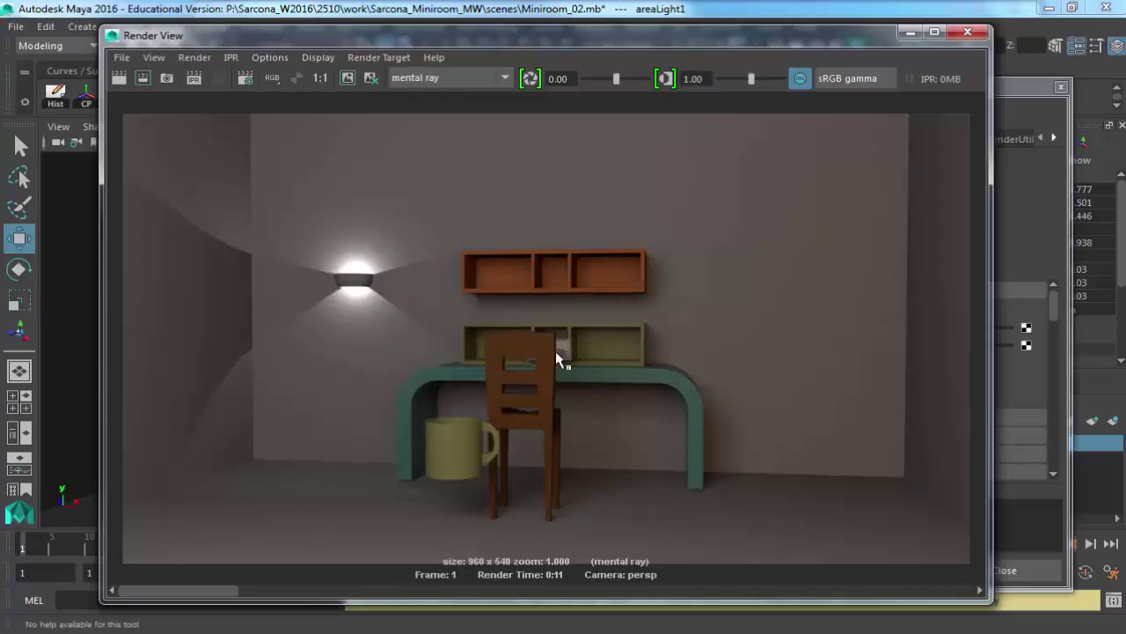
Attach a mental ray light profile loading IES_profiles/MediumScatter.ies to the bowl's point light.
left_click(970, 32)
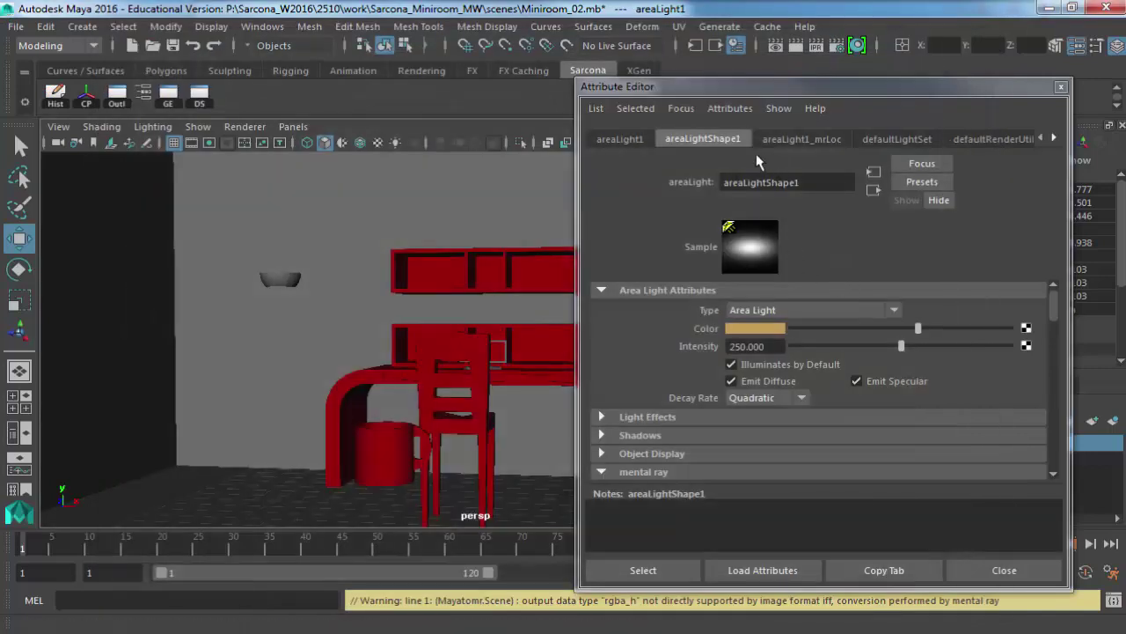
left_click(279, 279)
key("4")
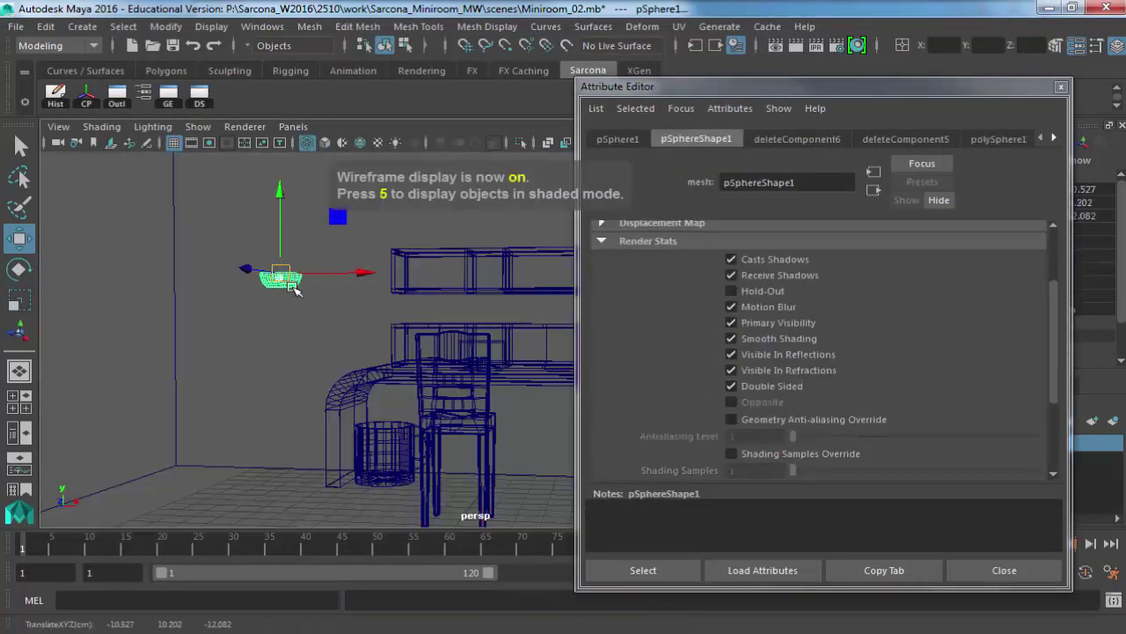
left_click(280, 278)
scroll(655, 388, "down", 2)
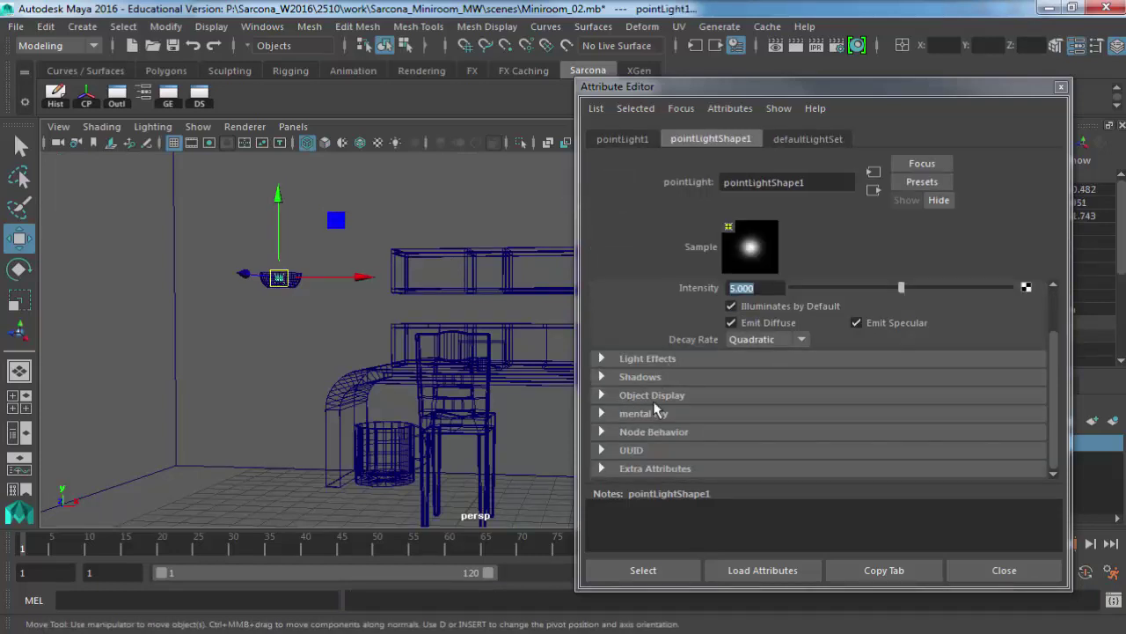
left_click(643, 415)
scroll(715, 405, "down", 10)
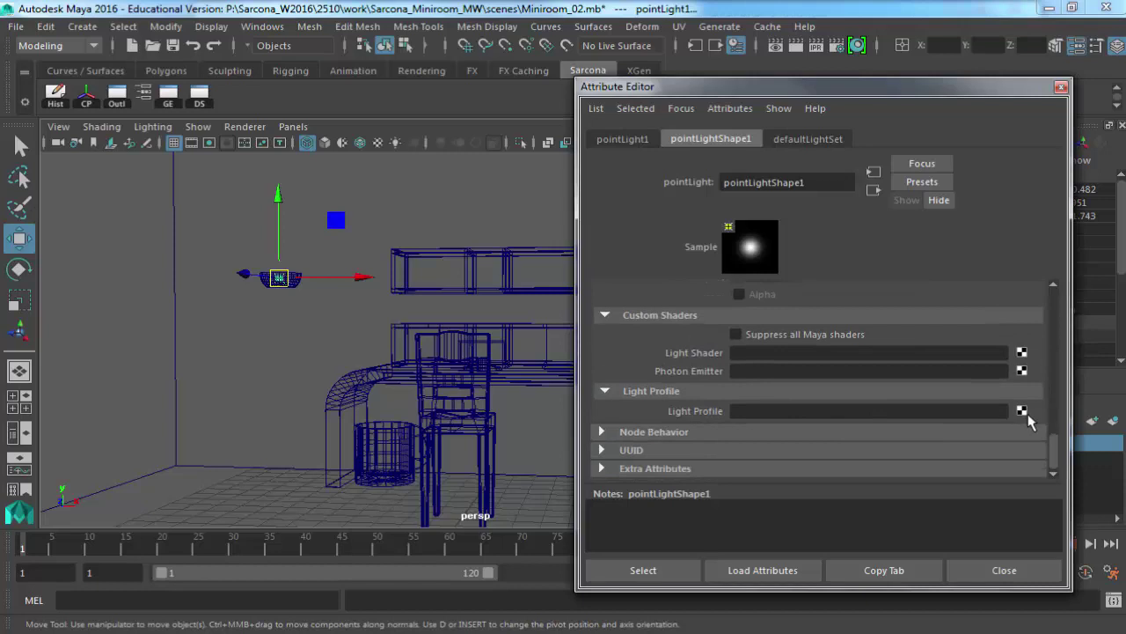
left_click(1021, 411)
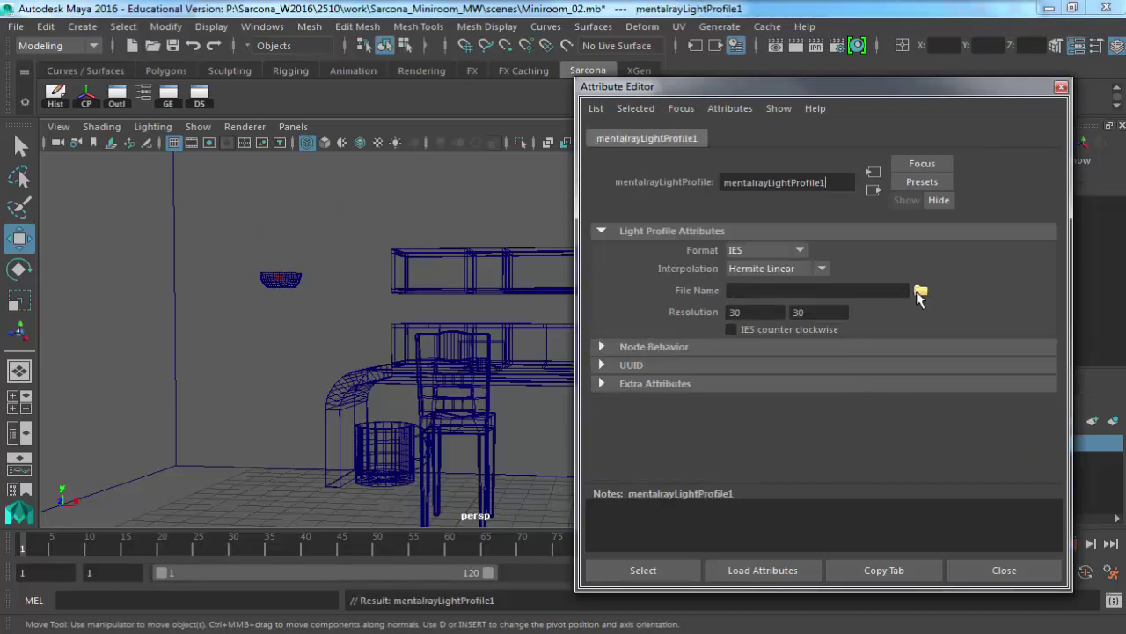
left_click(921, 290)
double_click(378, 162)
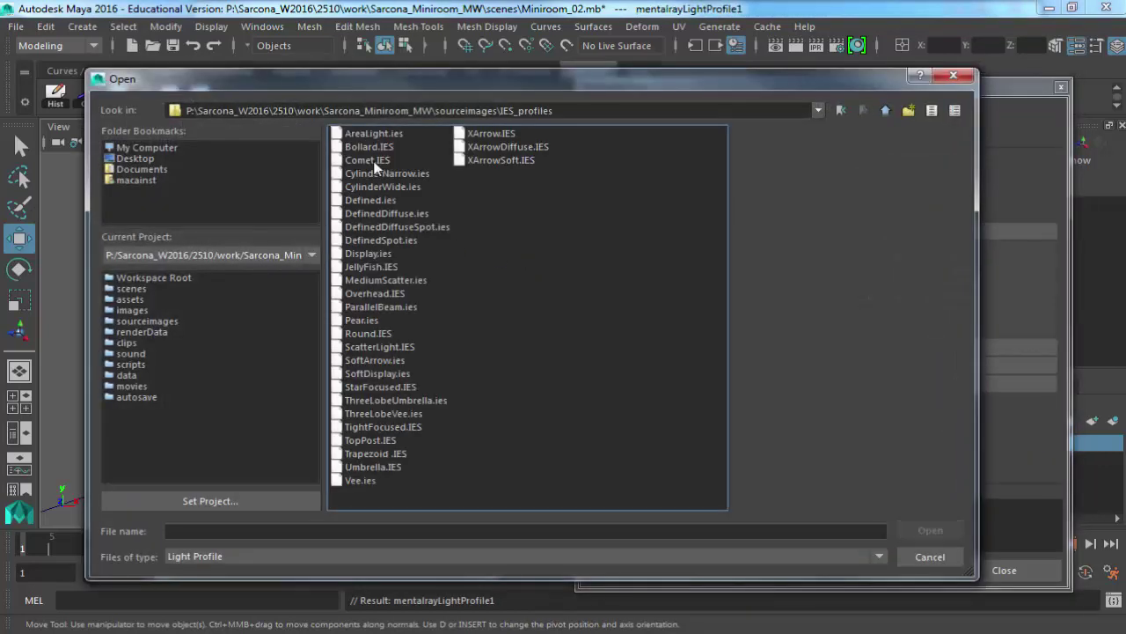
double_click(387, 279)
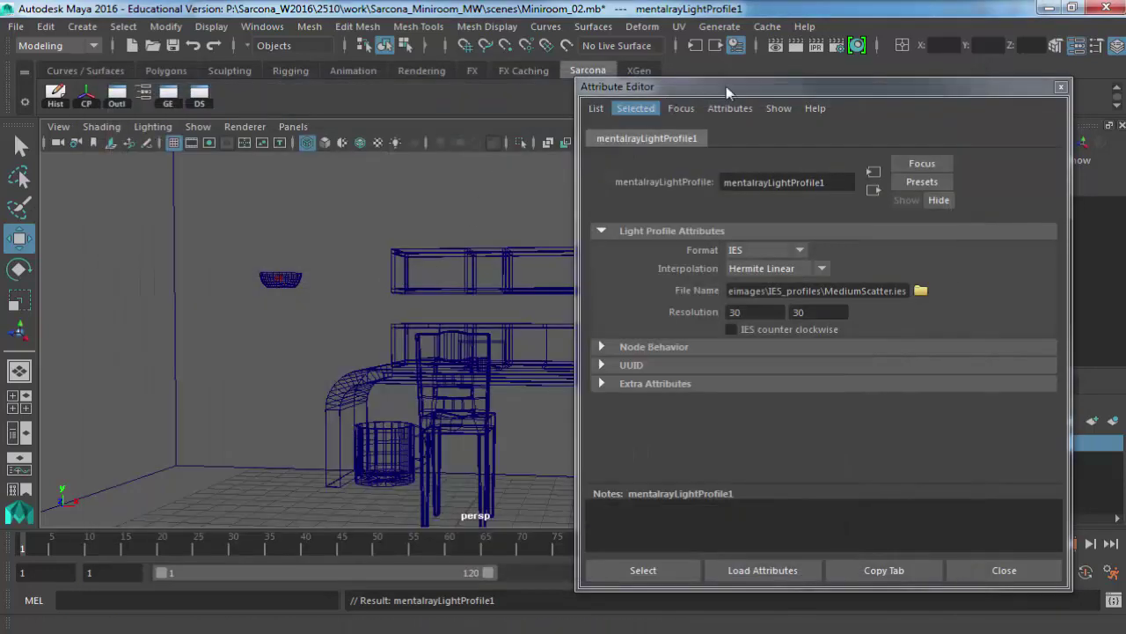
Re-render the room with the profiled light and close the Render View.
left_click(779, 46)
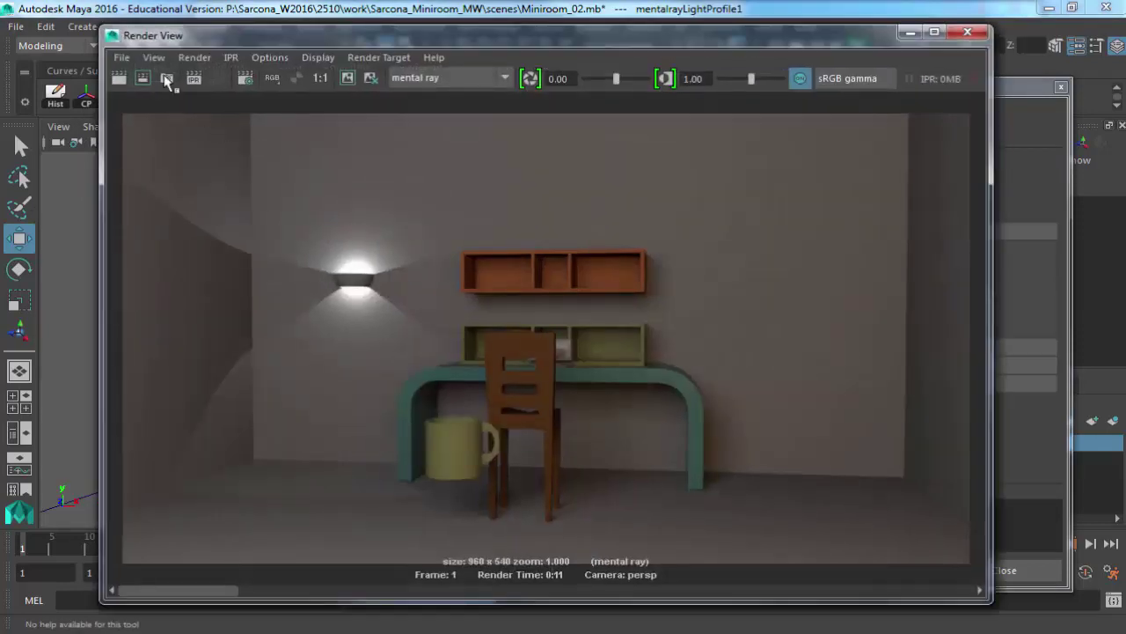
left_click(121, 78)
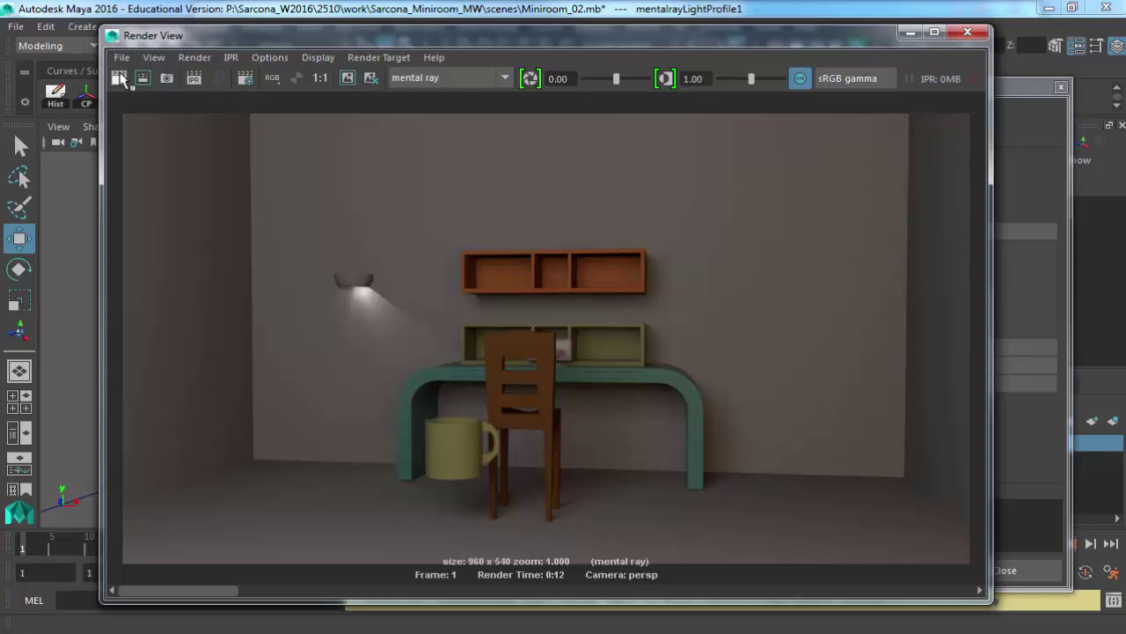
left_click(968, 32)
Rotate pointLight1 about -62°, re-render the room, and close the Render View.
left_click(278, 279)
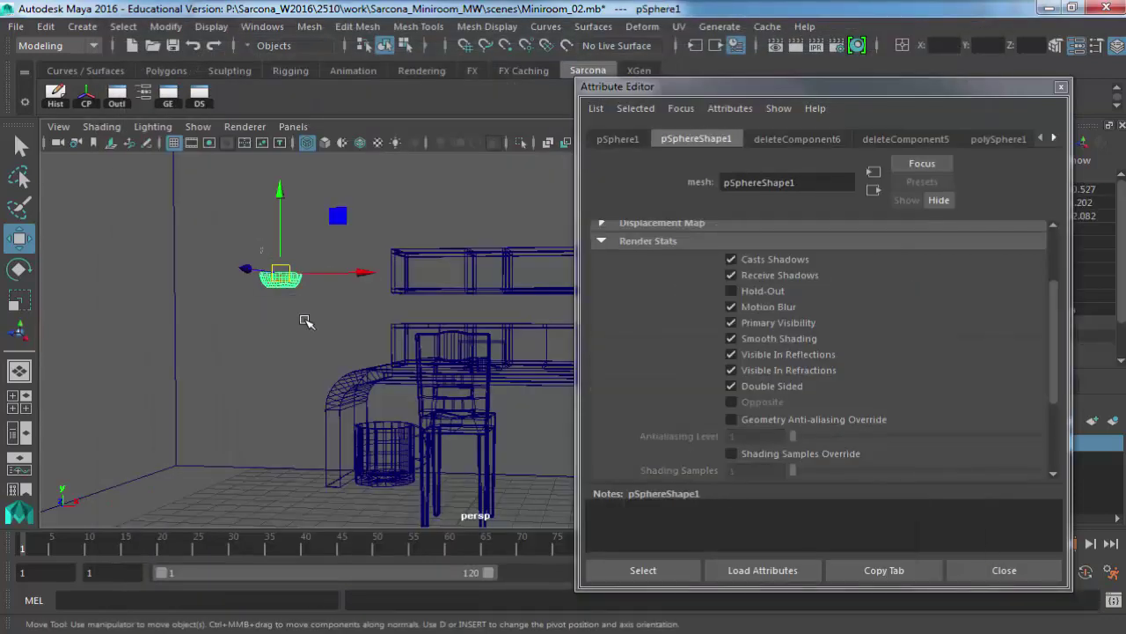
key("e")
left_click_drag(348, 239, 294, 325)
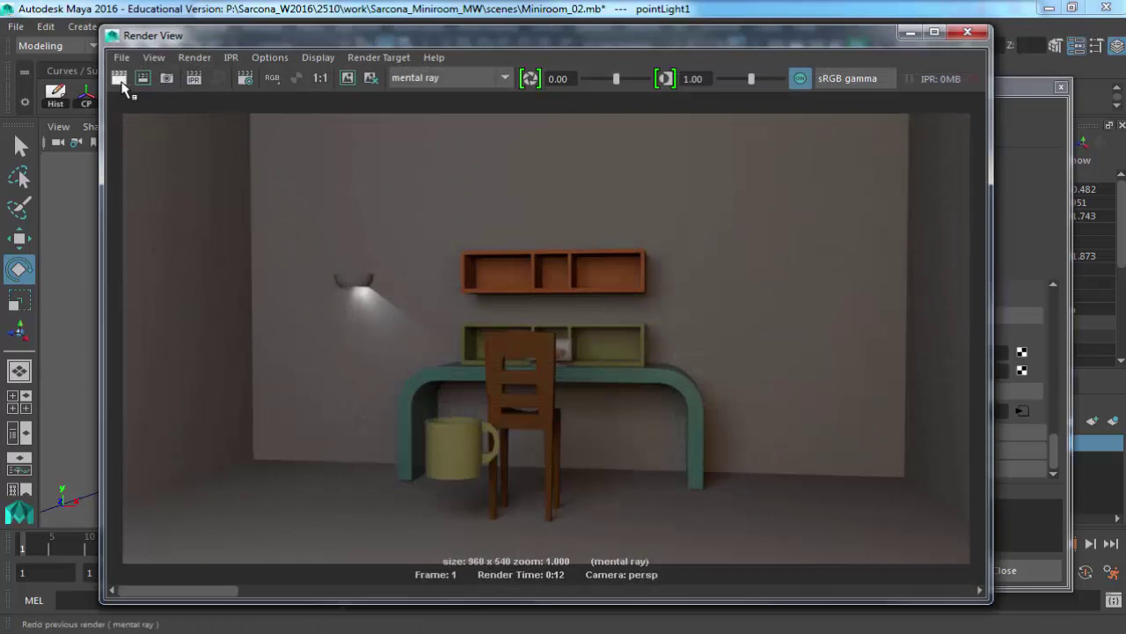
left_click(120, 79)
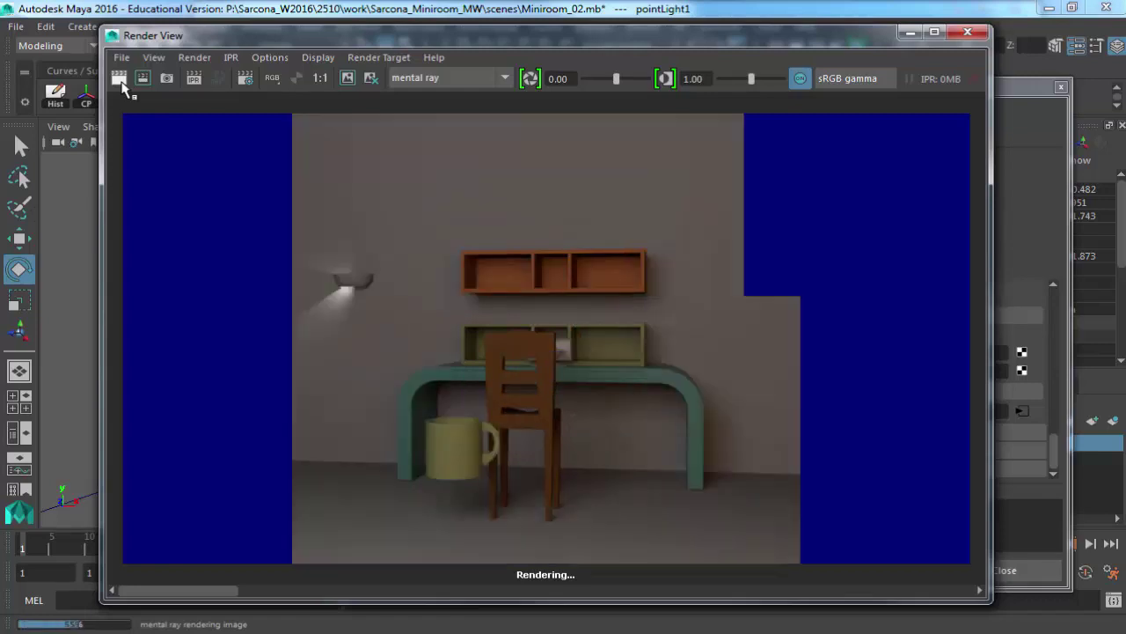
left_click(968, 32)
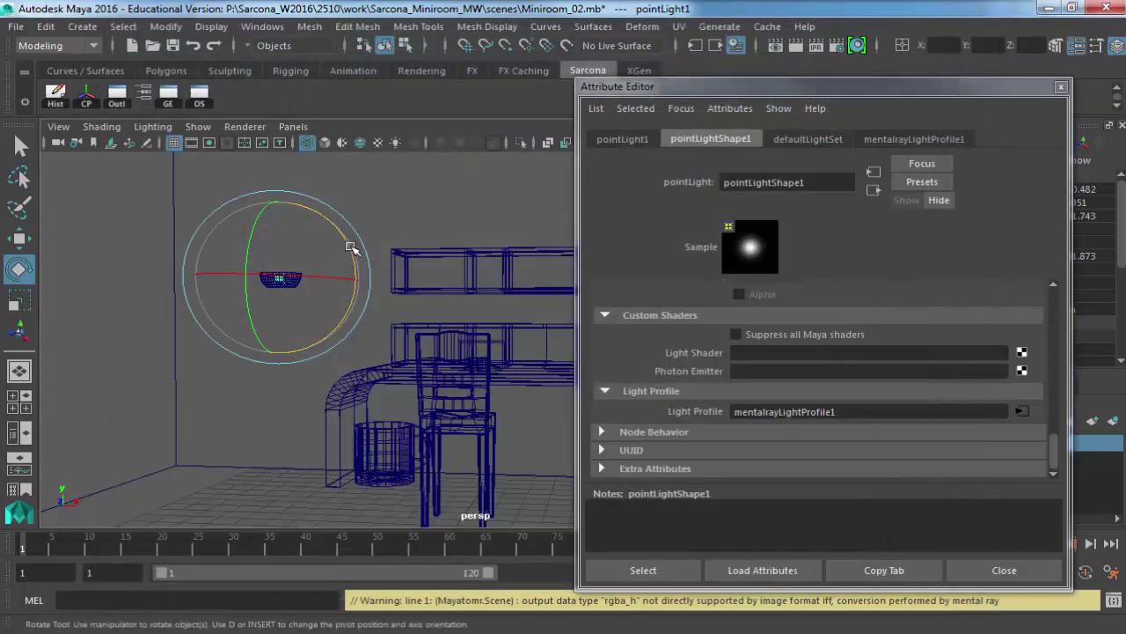
Retilt the light, load JellyFish.IES into its light profile, and nudge it slightly lower.
left_click_drag(352, 249, 268, 201)
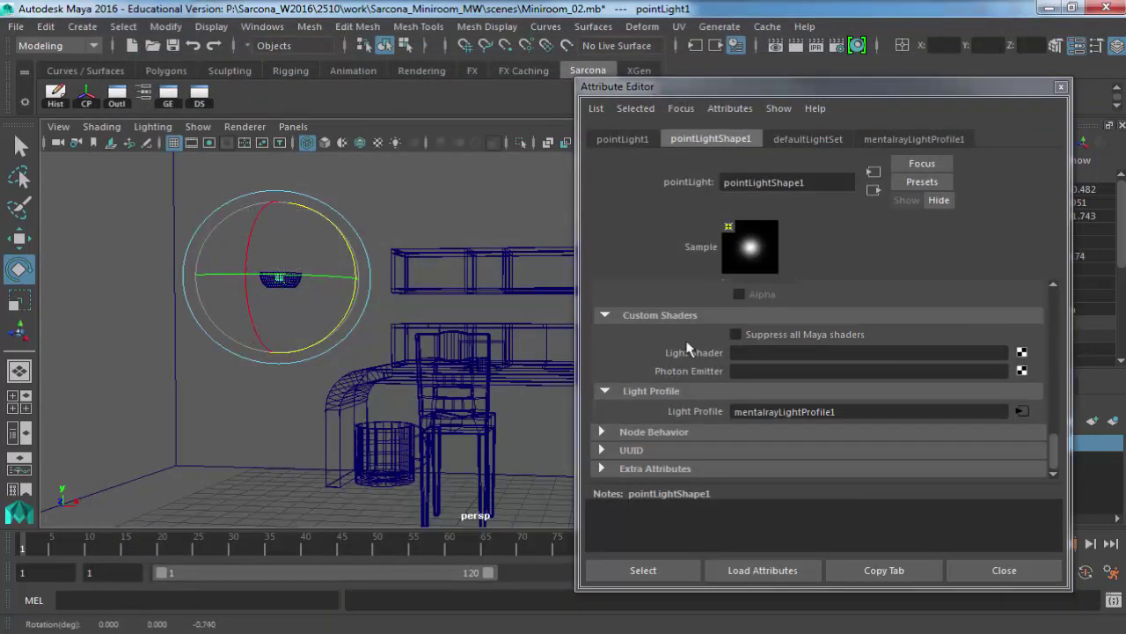
left_click(1021, 412)
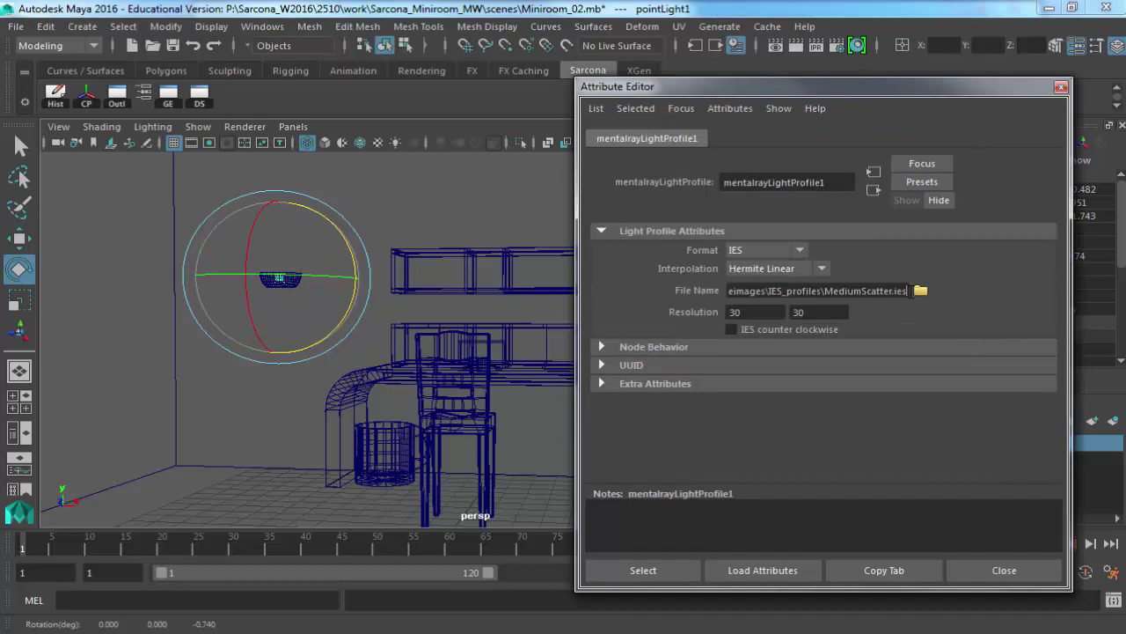
left_click(920, 291)
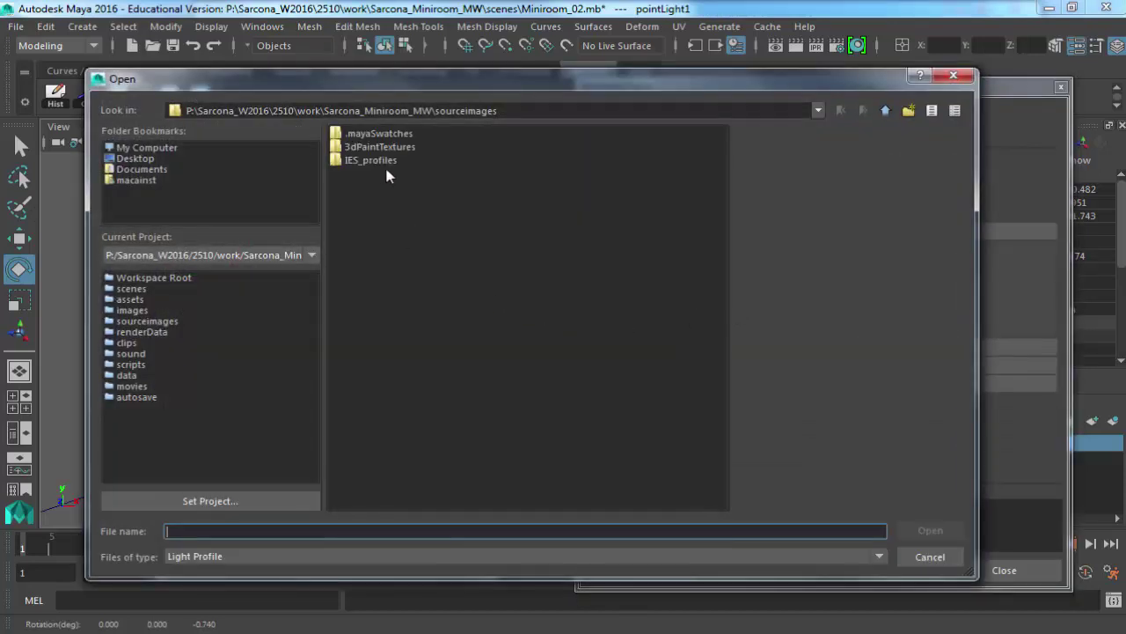
double_click(379, 161)
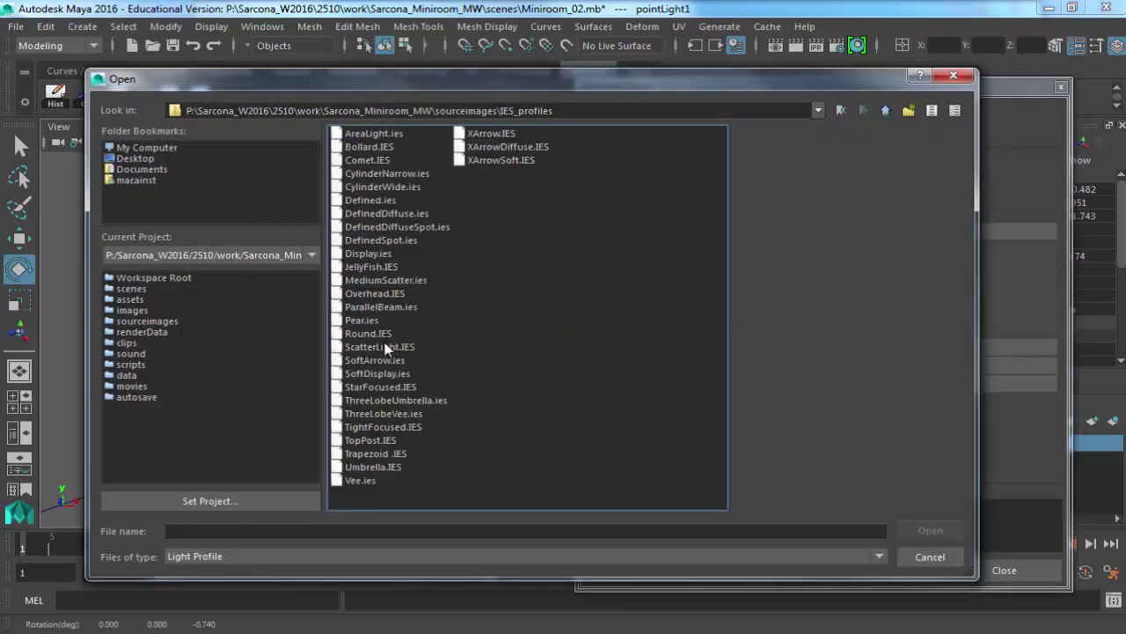
double_click(371, 266)
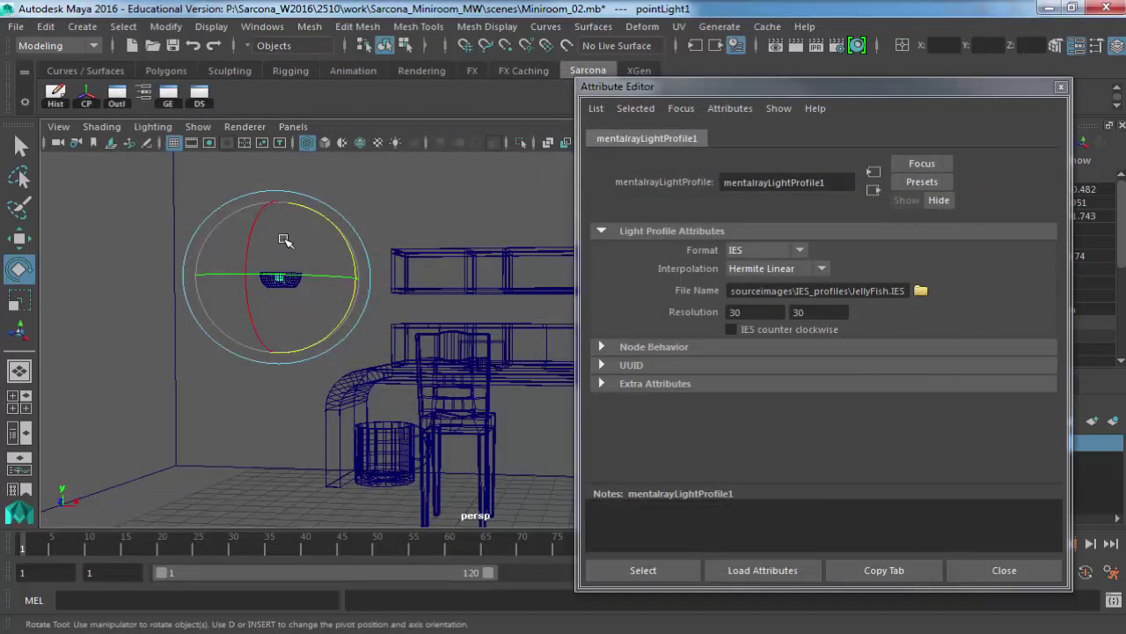
key("w")
left_click_drag(278, 199, 278, 202)
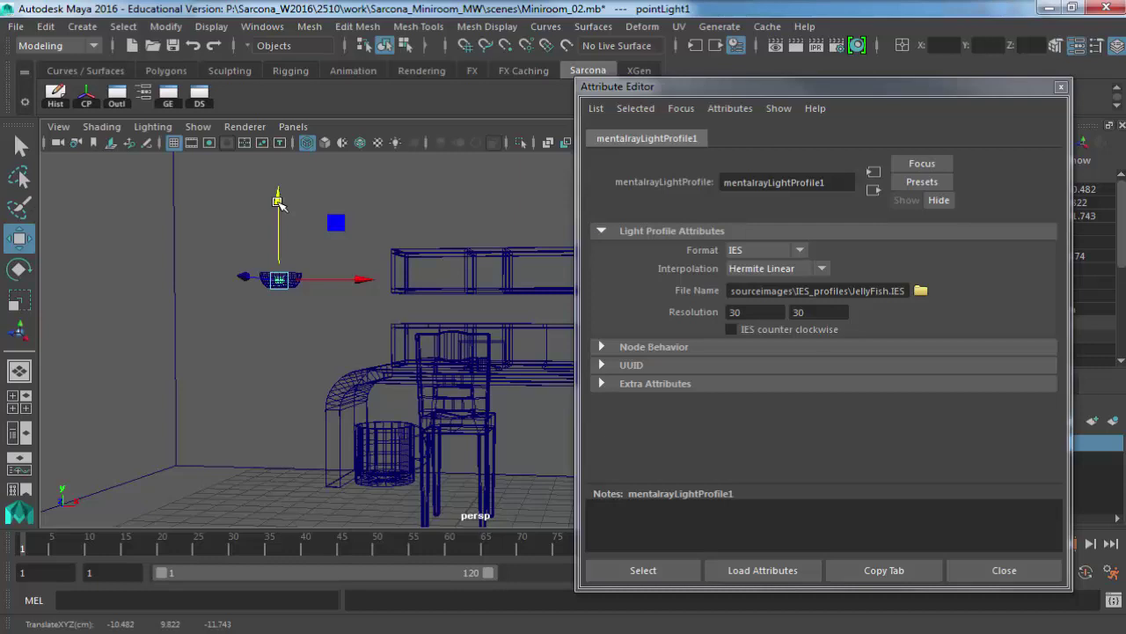
Duplicate the point light as pointLight2 and set its Rotate Z to 180.
key("ctrl+d")
key("e")
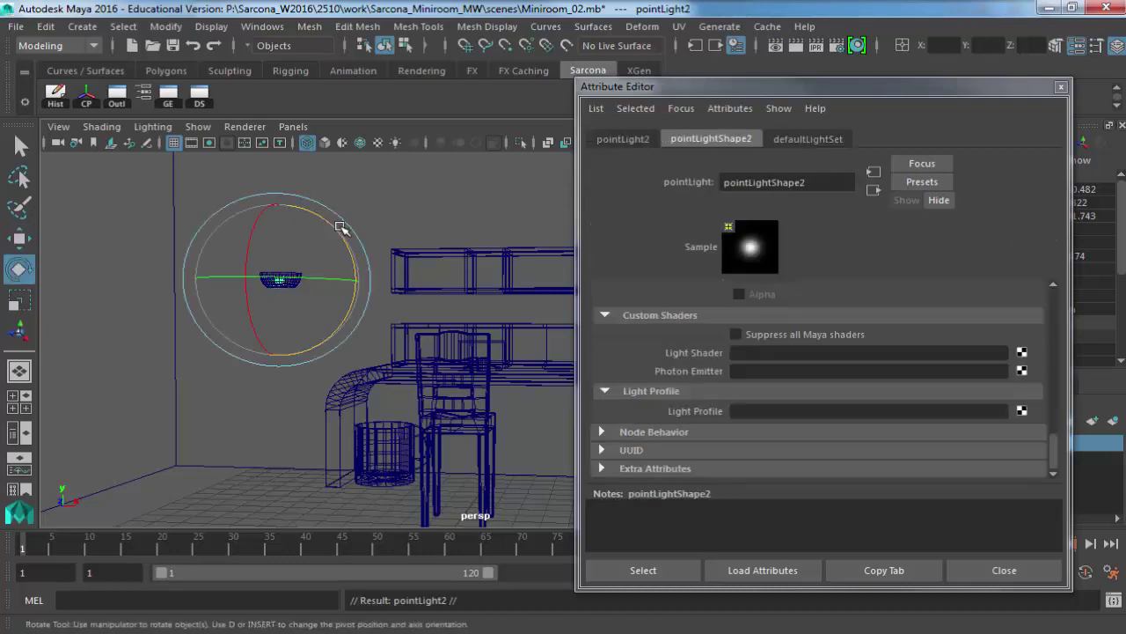
left_click_drag(342, 230, 221, 328)
left_click_drag(924, 86, 809, 87)
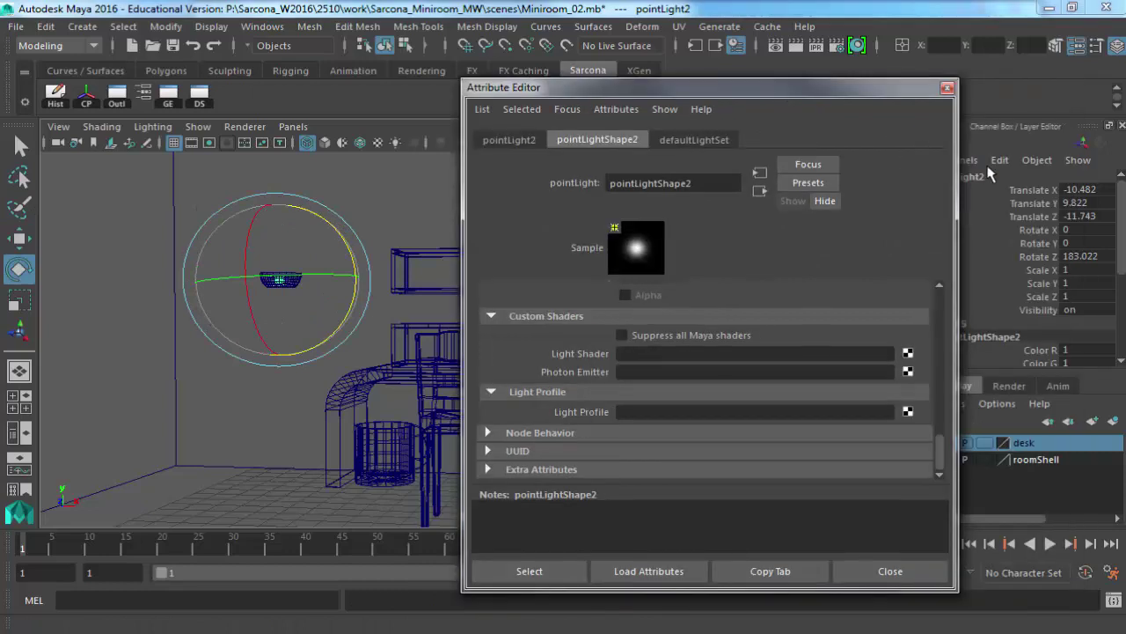
left_click(1086, 258)
type("180")
key("Return")
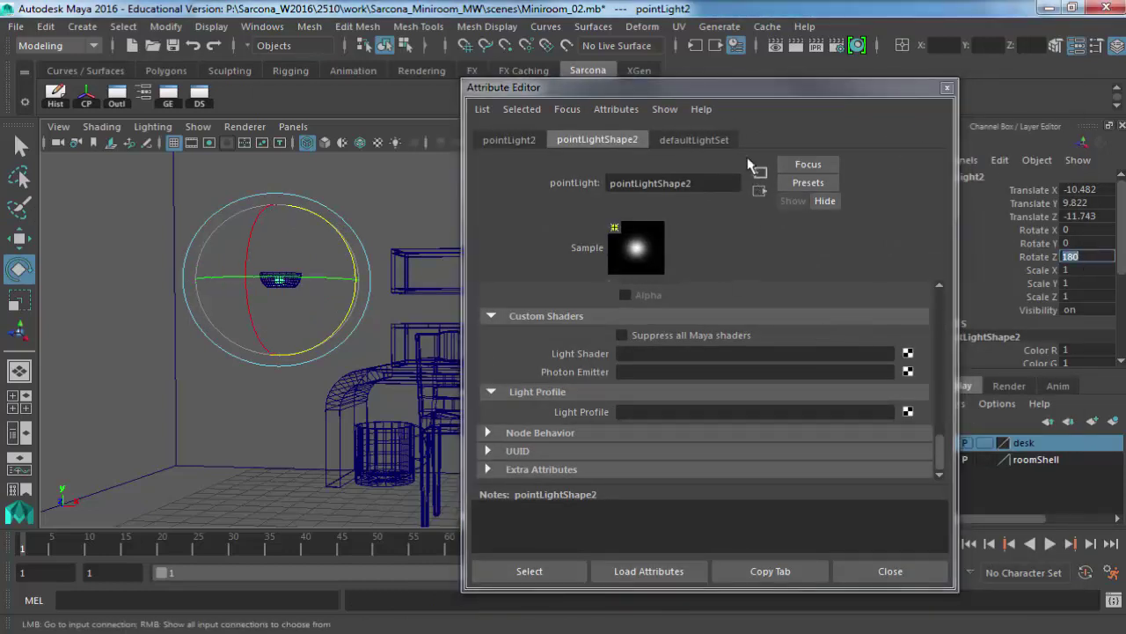
Render the frame, then re-render only a region drawn around the wall lamp.
left_click_drag(812, 85, 944, 87)
left_click(796, 45)
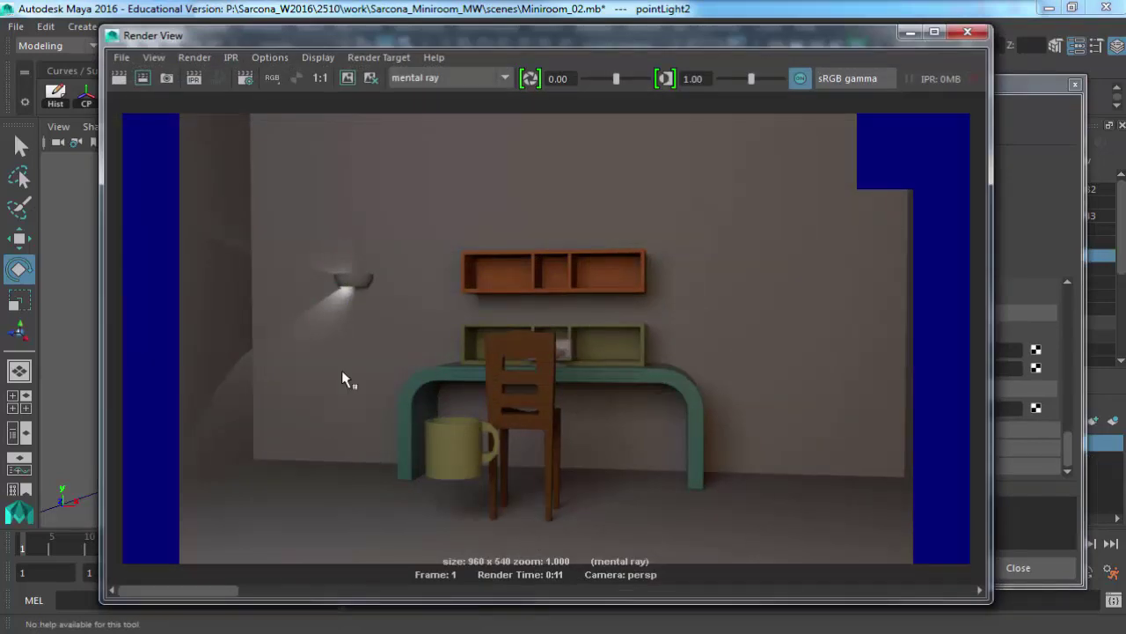
left_click_drag(525, 533, 143, 81)
left_click(142, 79)
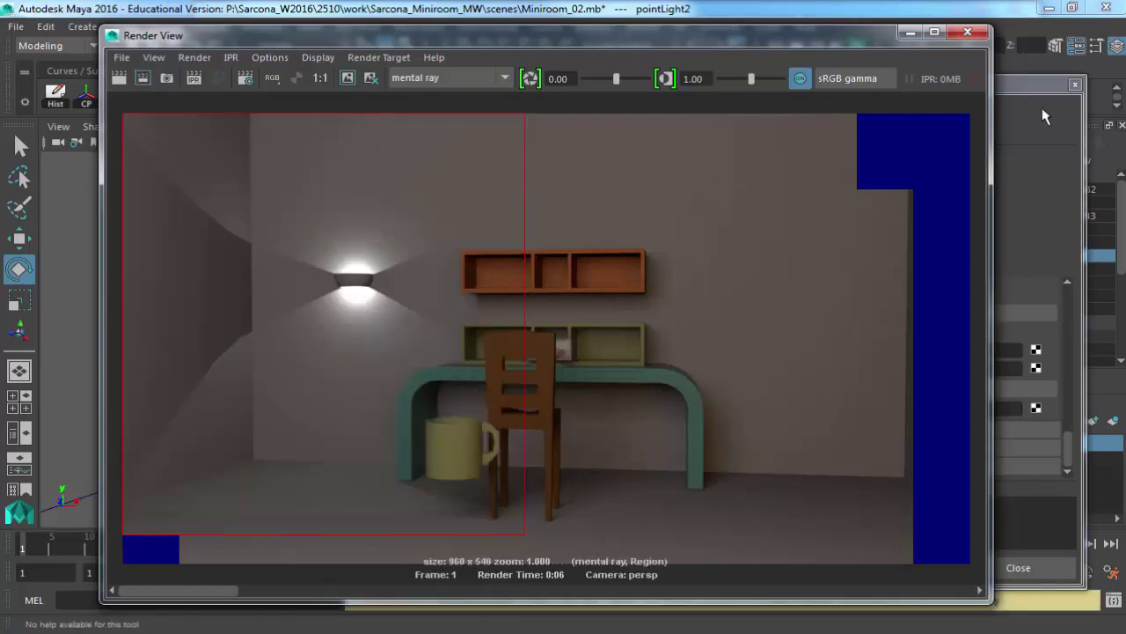
Give pointLight2 a new light profile loading IES_profiles\ThreeLobeUmbrella.ies.
left_click(1042, 107)
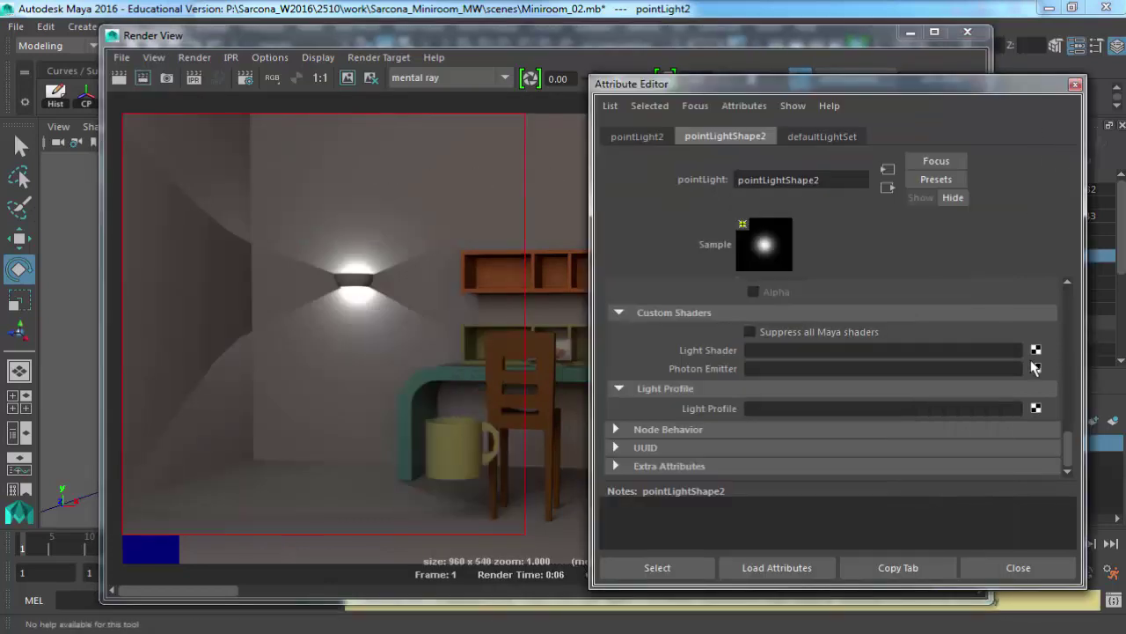
left_click(1035, 408)
left_click(935, 286)
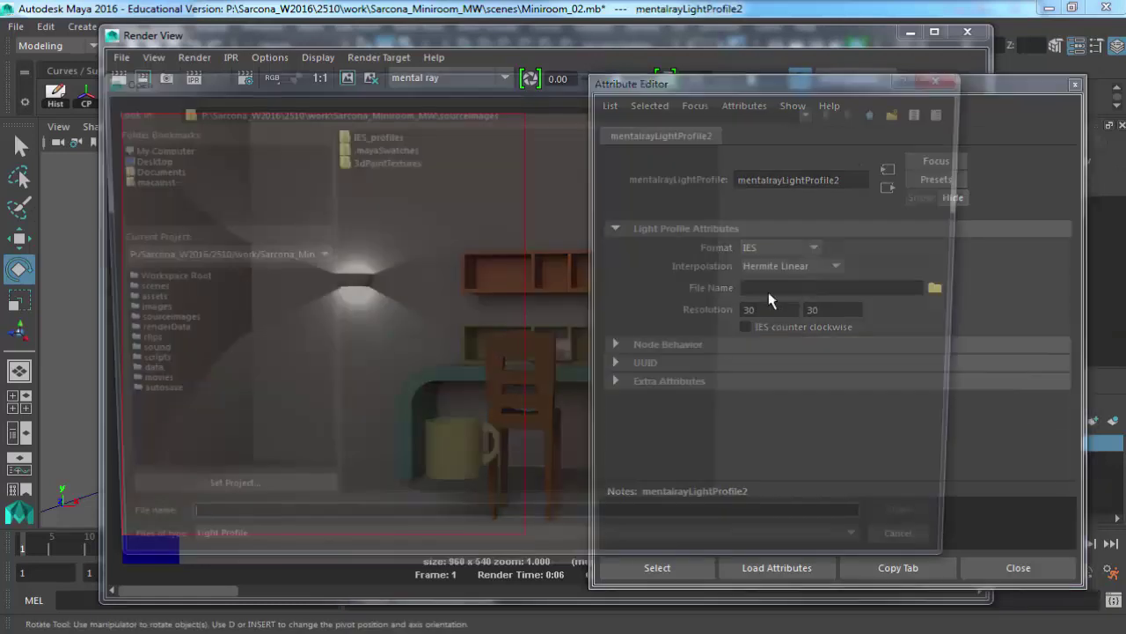
double_click(396, 162)
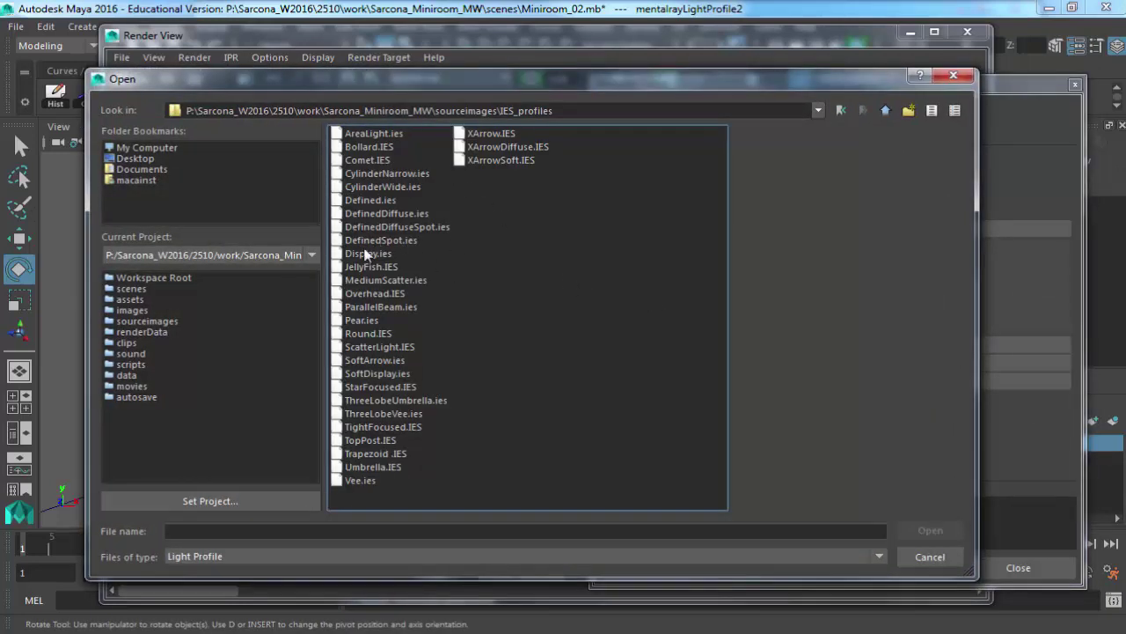
double_click(397, 401)
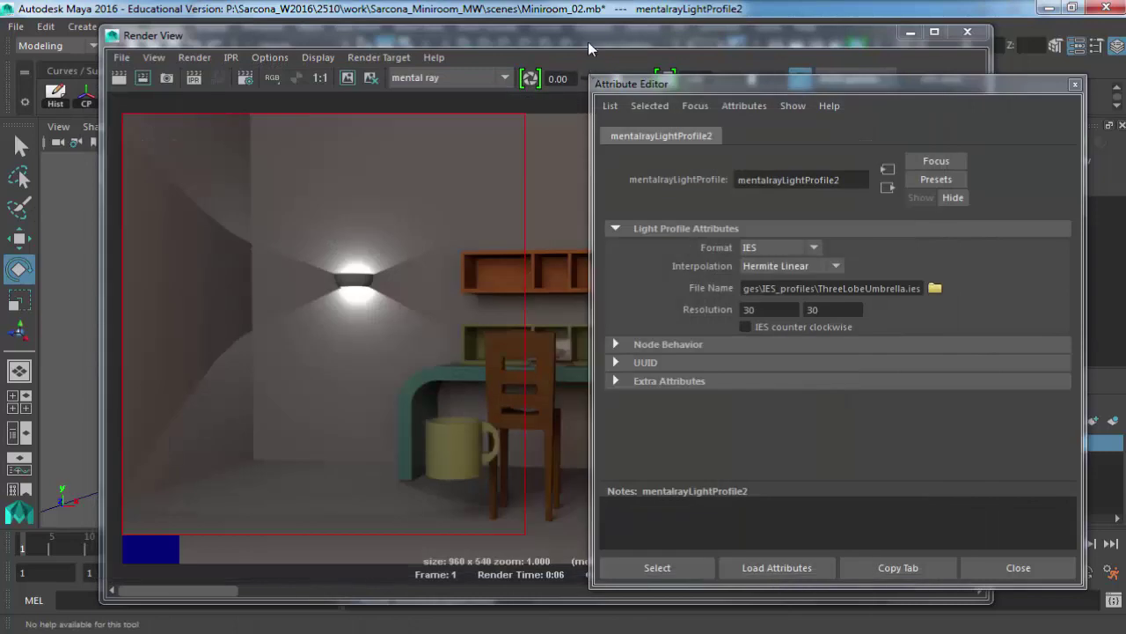
left_click(587, 38)
left_click_drag(538, 35, 491, 457)
left_click(281, 278)
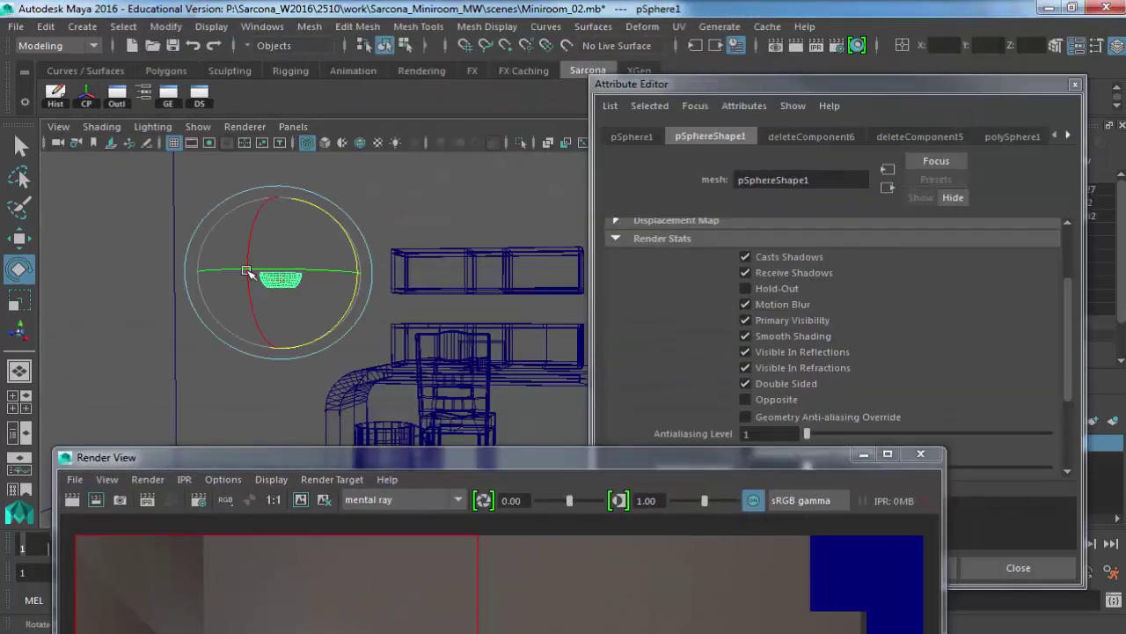
Swap pointLight1's light profile file from JellyFish.IES to ThreeLobeUmbrella.ies.
key("q")
left_click(279, 279)
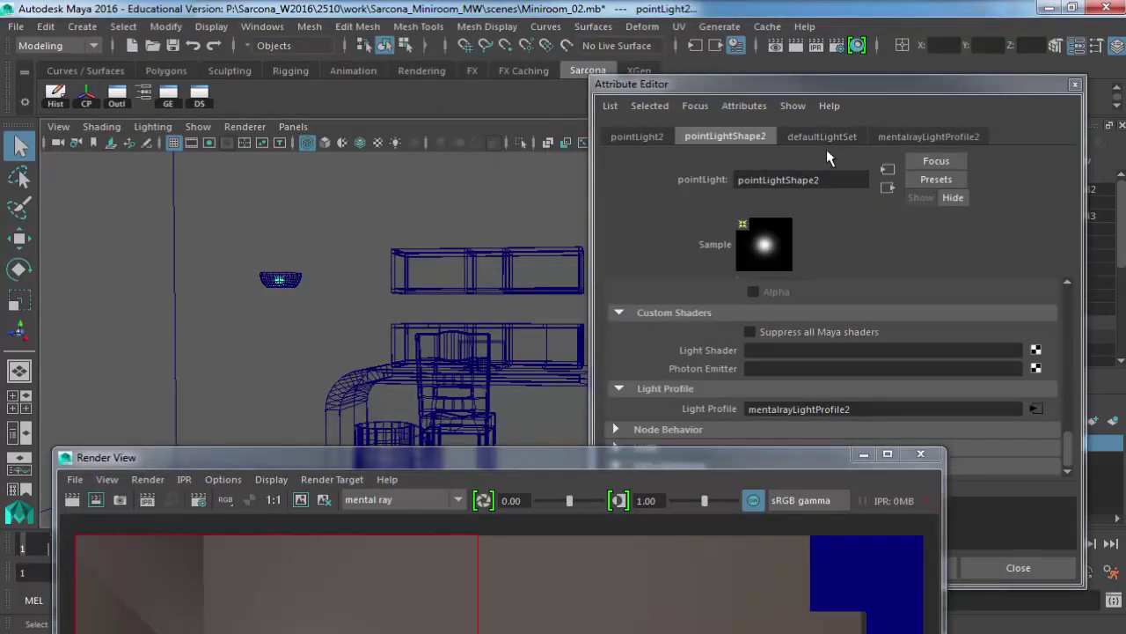
left_click(695, 105)
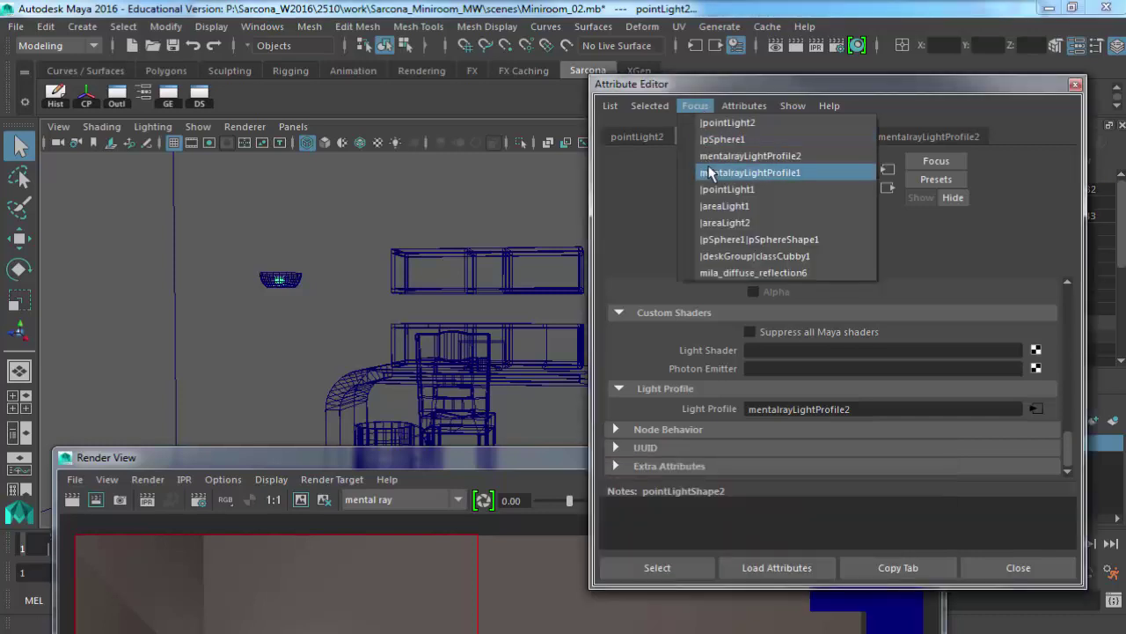
left_click(714, 191)
left_click(753, 143)
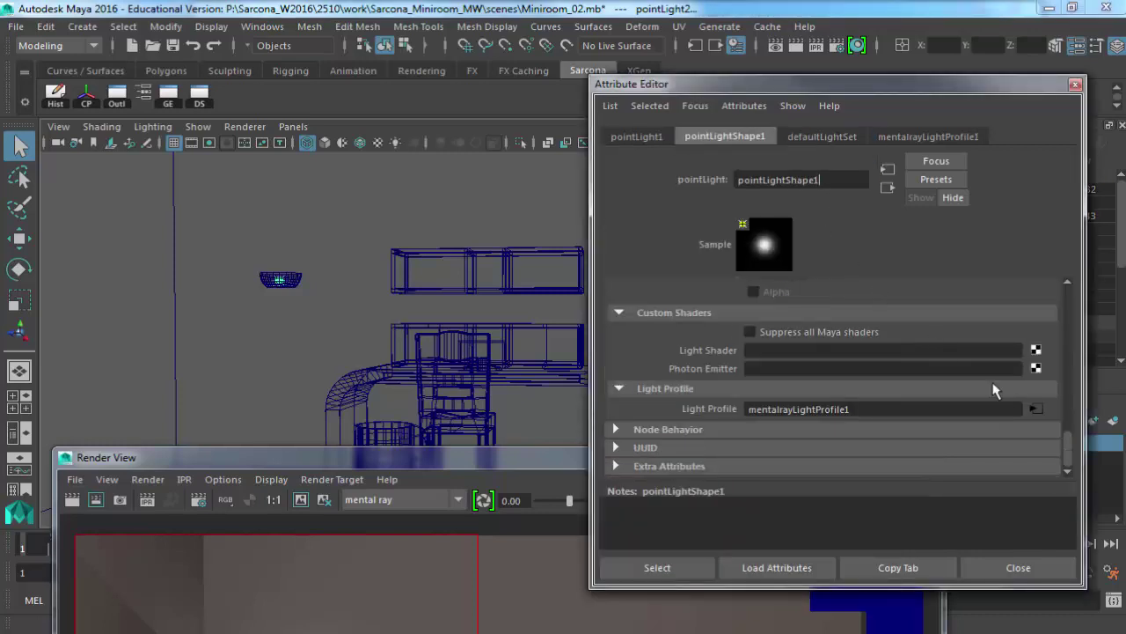
left_click(1041, 409)
left_click(934, 289)
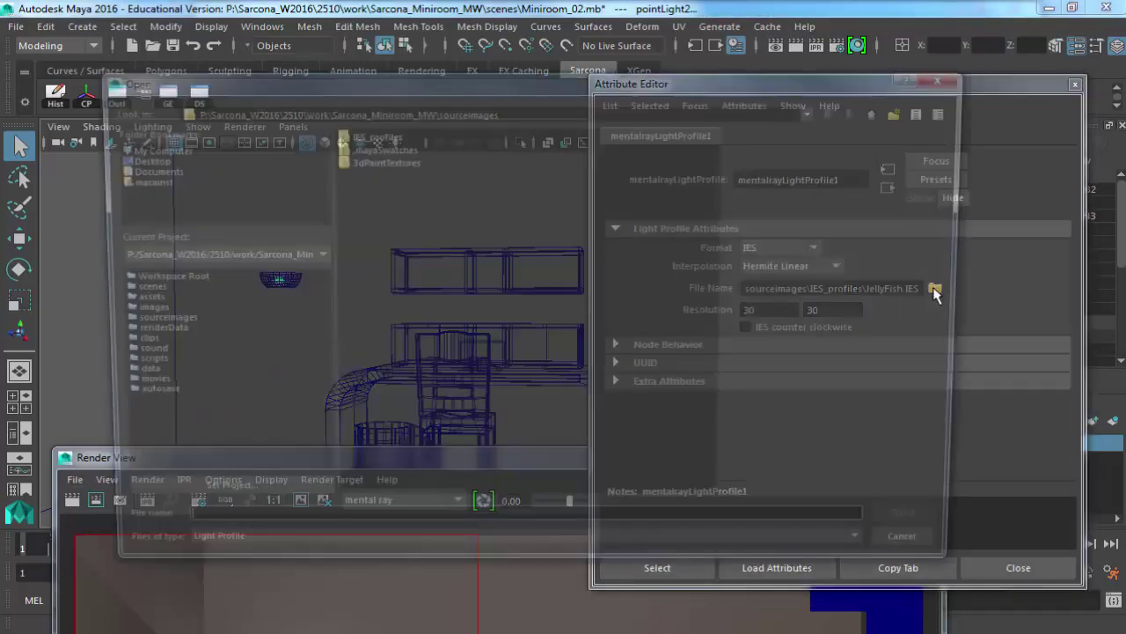
double_click(380, 171)
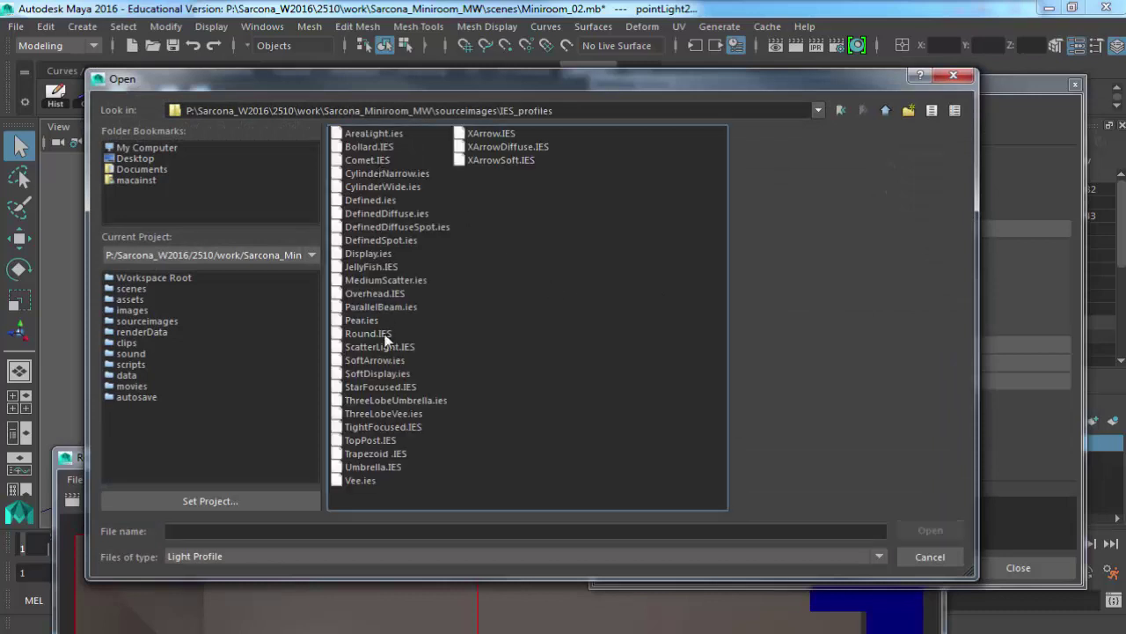
double_click(383, 403)
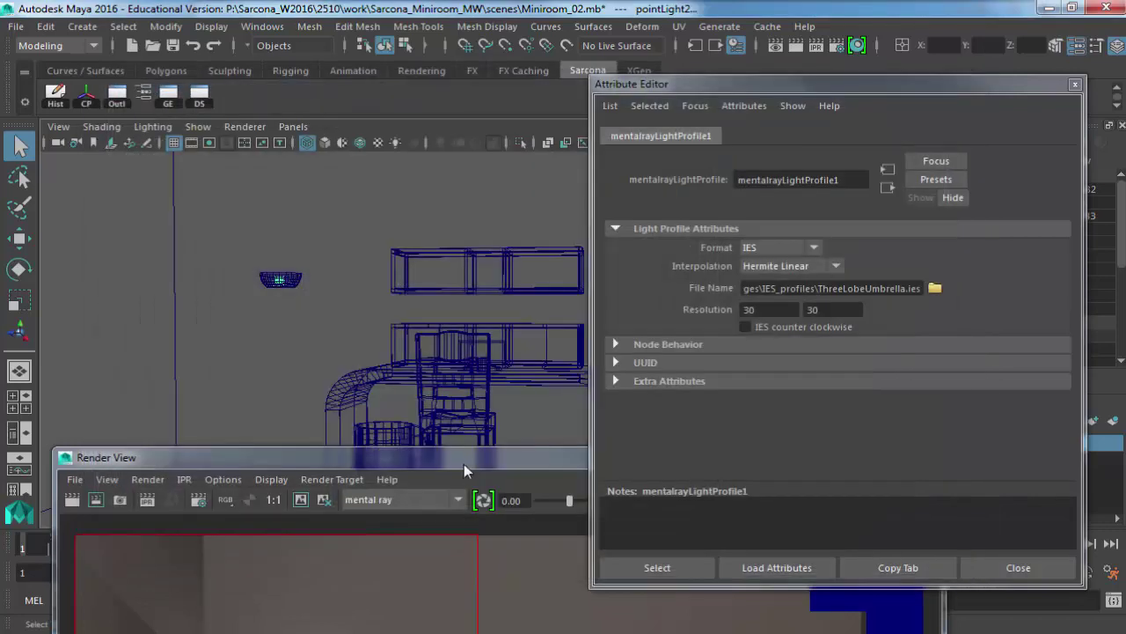
Re-render the wall lamp region with the new profile.
left_click(464, 464)
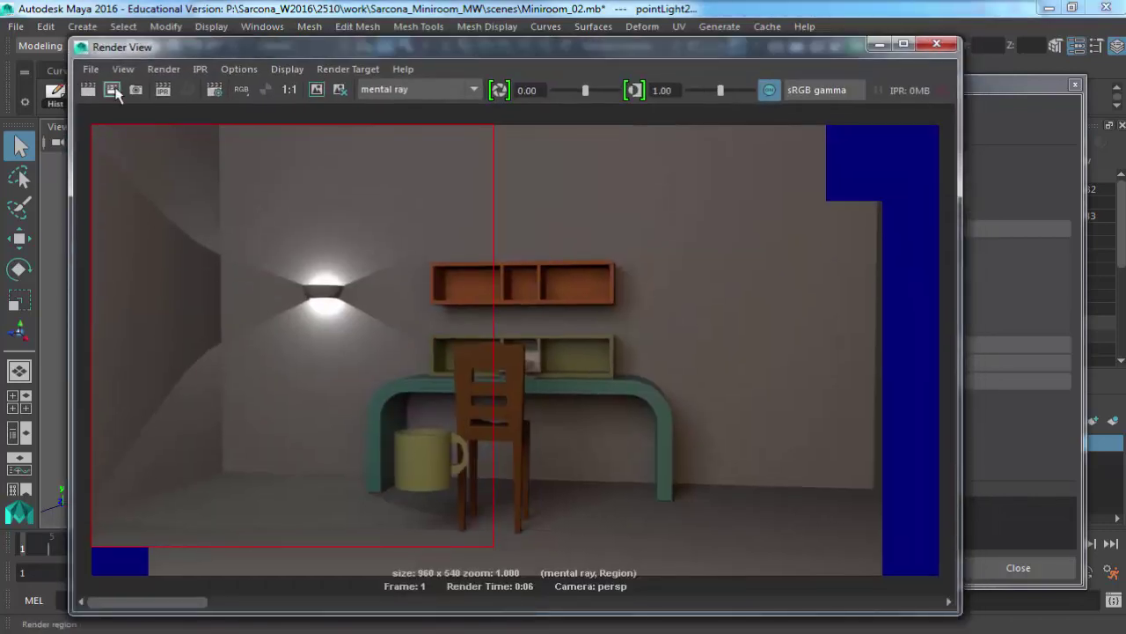
left_click(111, 90)
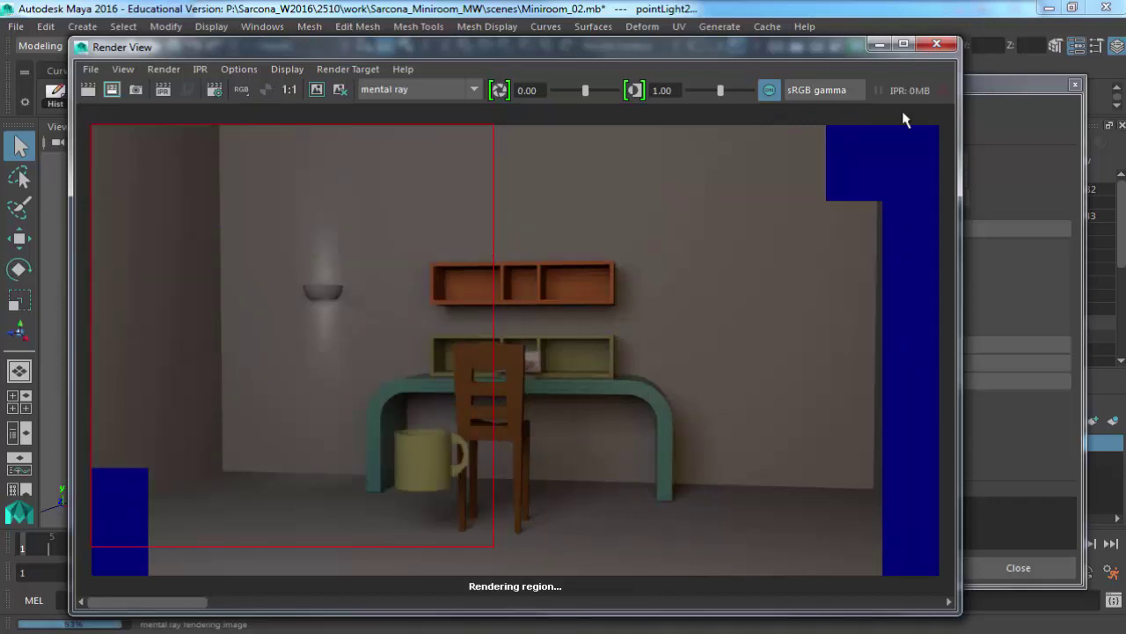
left_click(1025, 99)
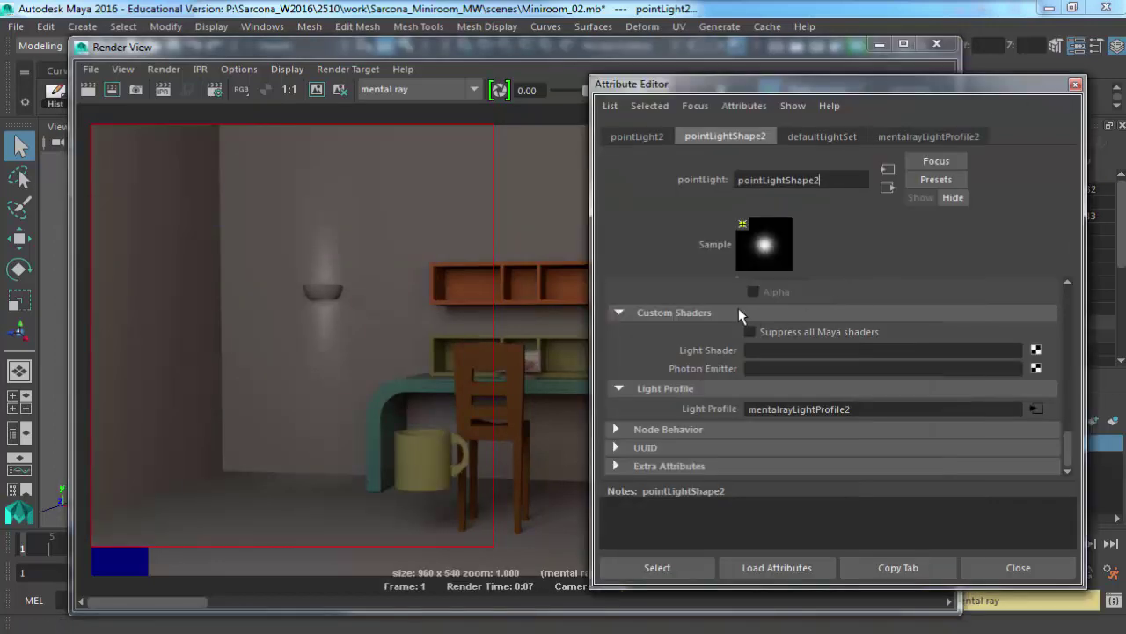
scroll(738, 307, "up", 10)
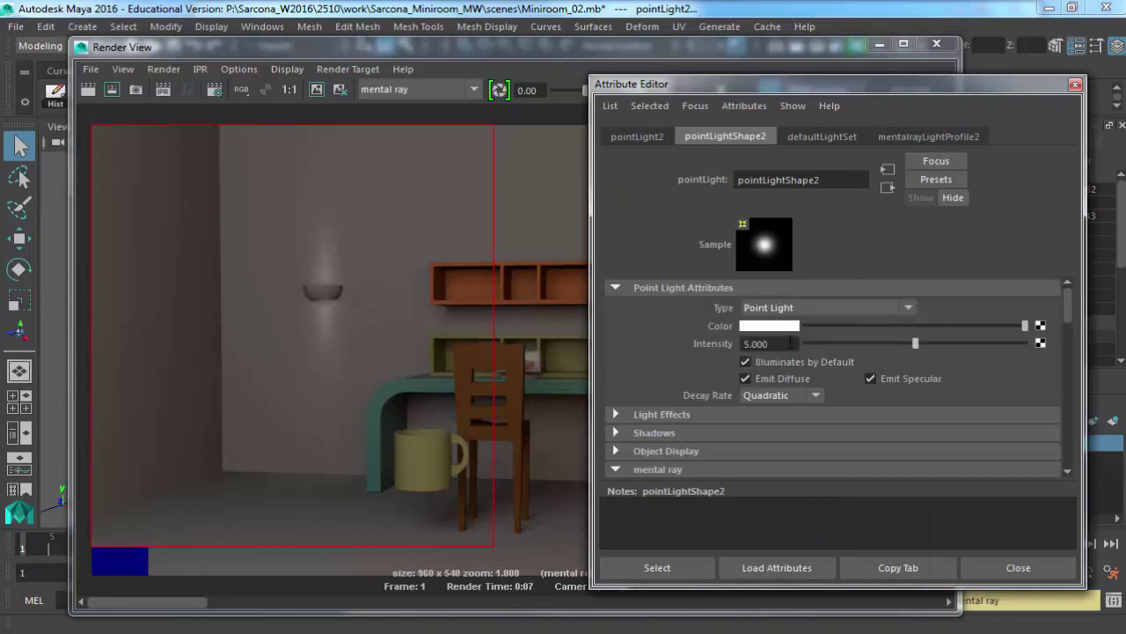
Set pointLightShape2's Intensity from 5 to 30, then select pointLight1's Intensity value.
left_click_drag(789, 343, 683, 346)
type("30")
key("Return")
left_click(709, 106)
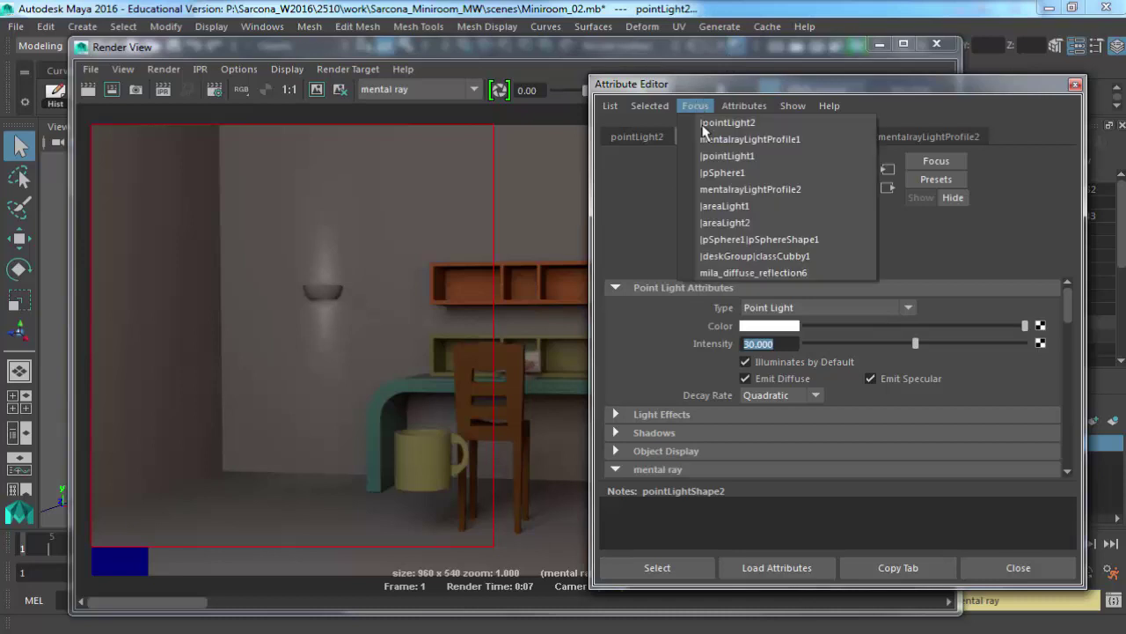
left_click(717, 153)
left_click(723, 137)
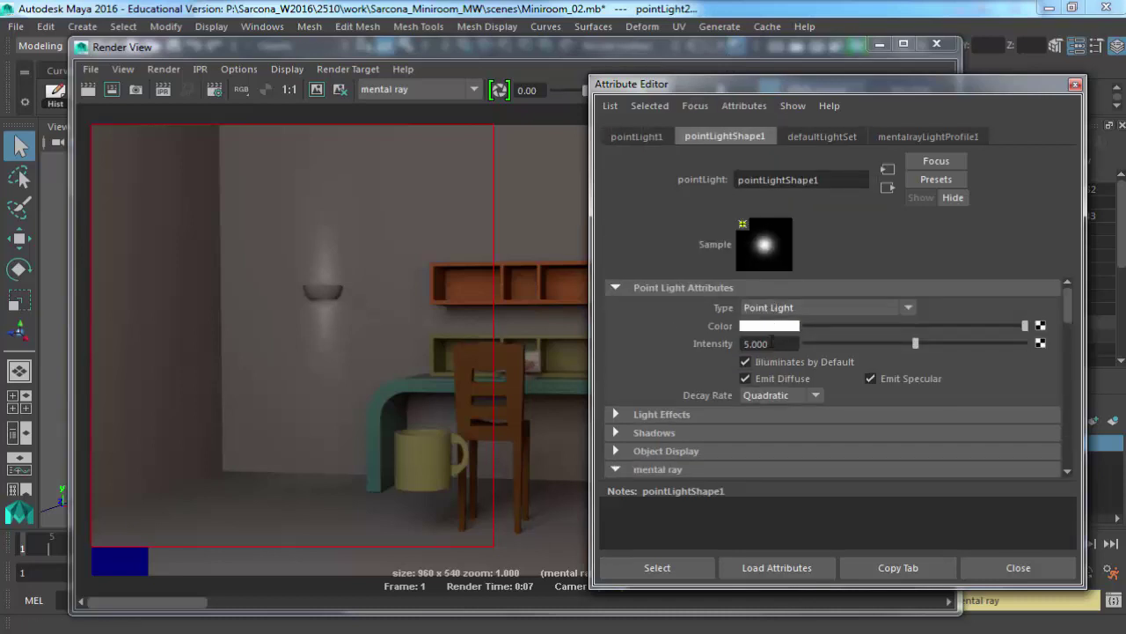
double_click(759, 343)
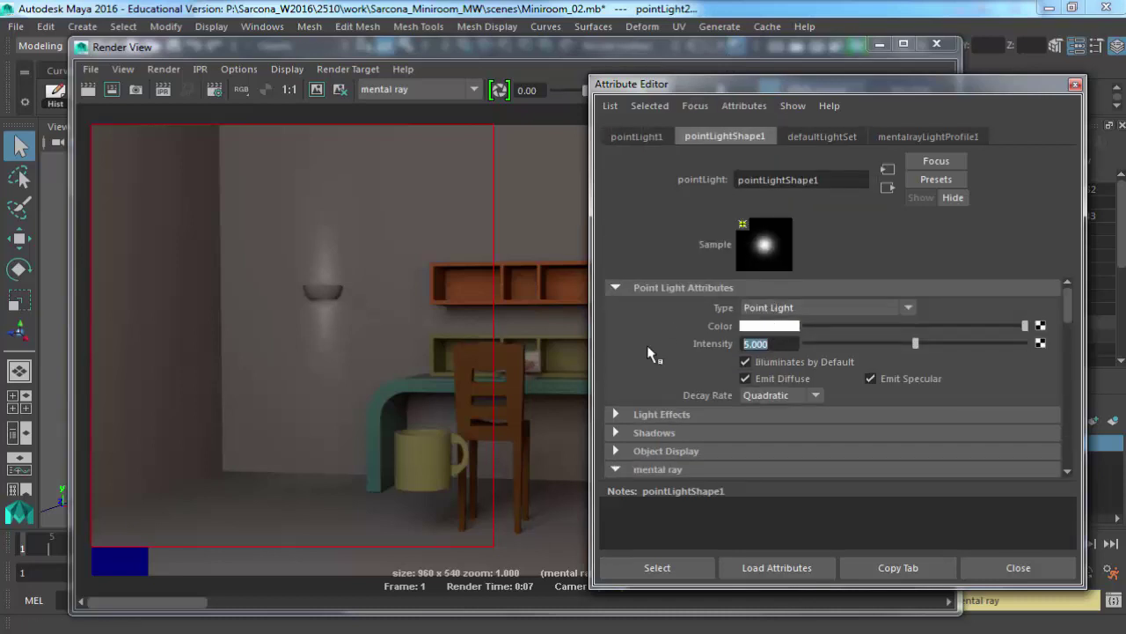
Re-render the full frame in mental ray with the brighter lights, then close the Render View.
left_click(89, 91)
left_click(89, 90)
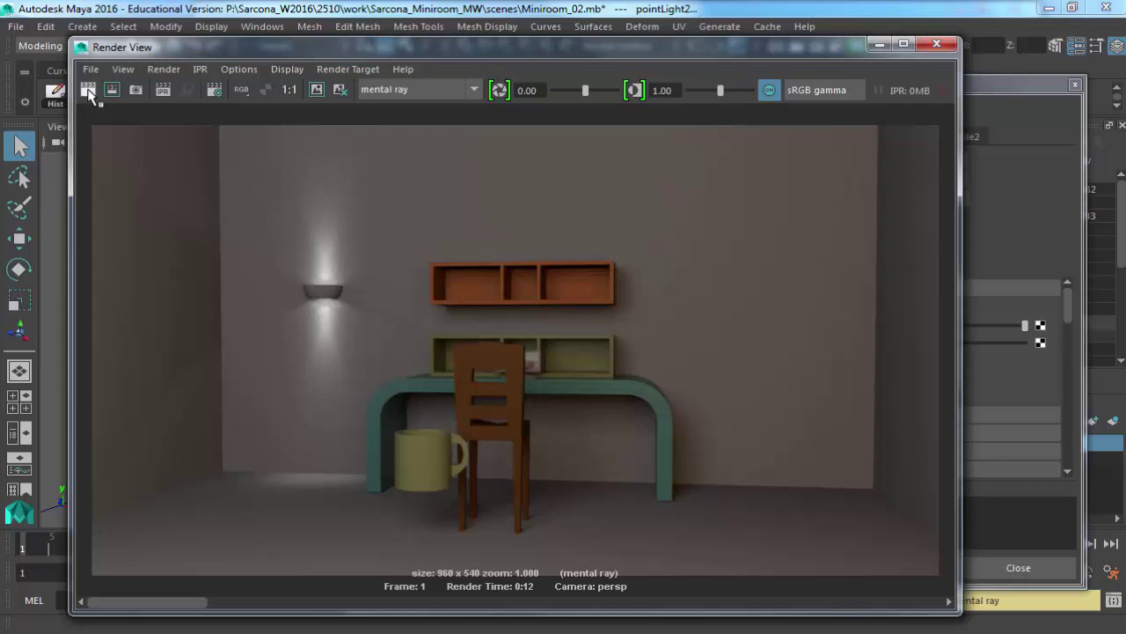
left_click(936, 43)
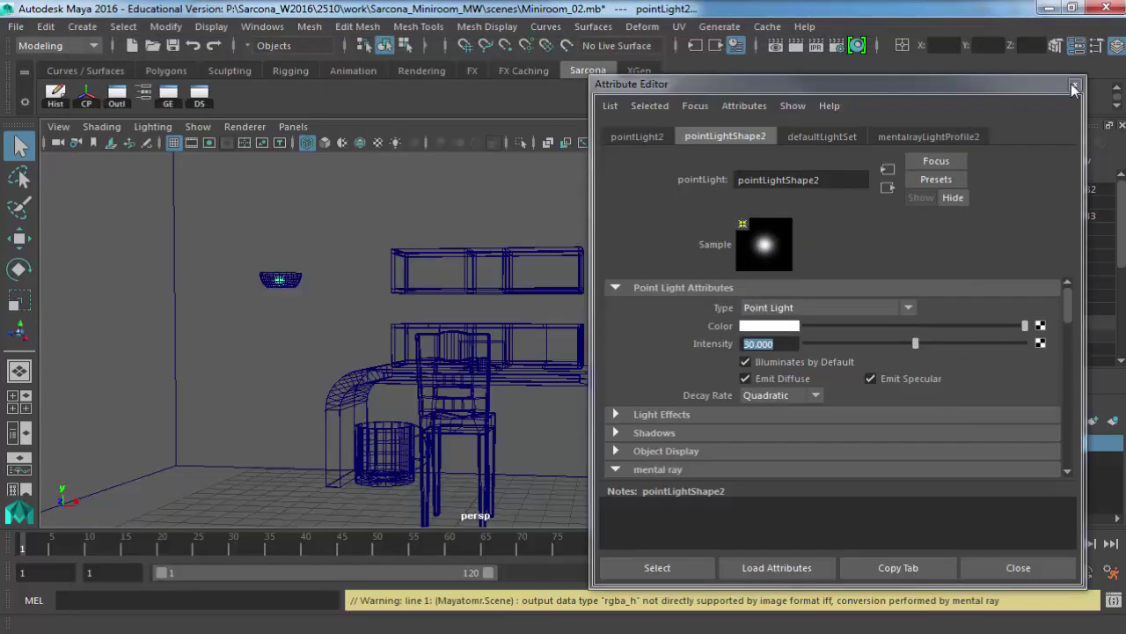
Close the Attribute Editor, deselect the light and pull the view back over the room.
left_click(1073, 86)
left_click(678, 294)
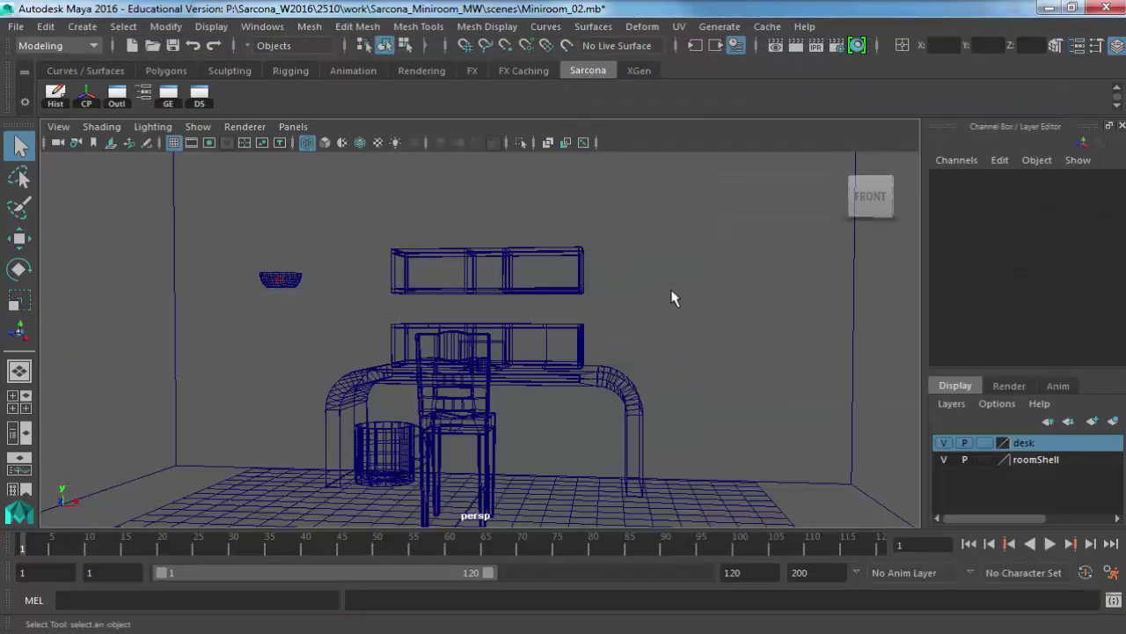
left_click_drag(616, 360, 530, 346, "alt")
right_click_drag(531, 346, 414, 338, "alt")
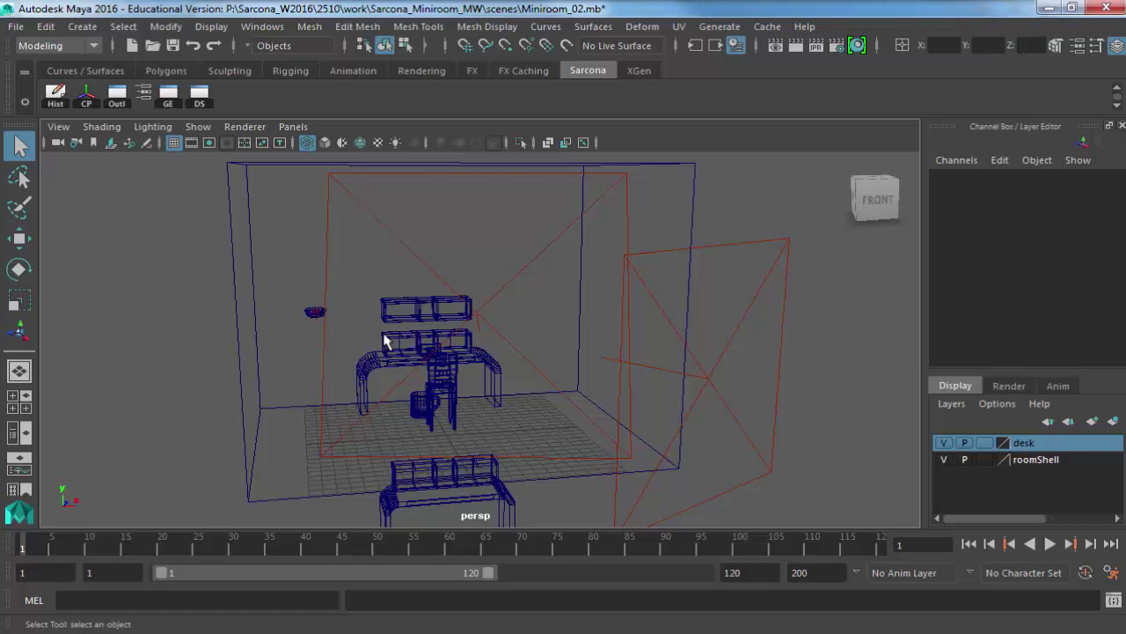
Frame the wall bowl lamp and select pointLight2 inside it.
left_click(314, 312)
key("f")
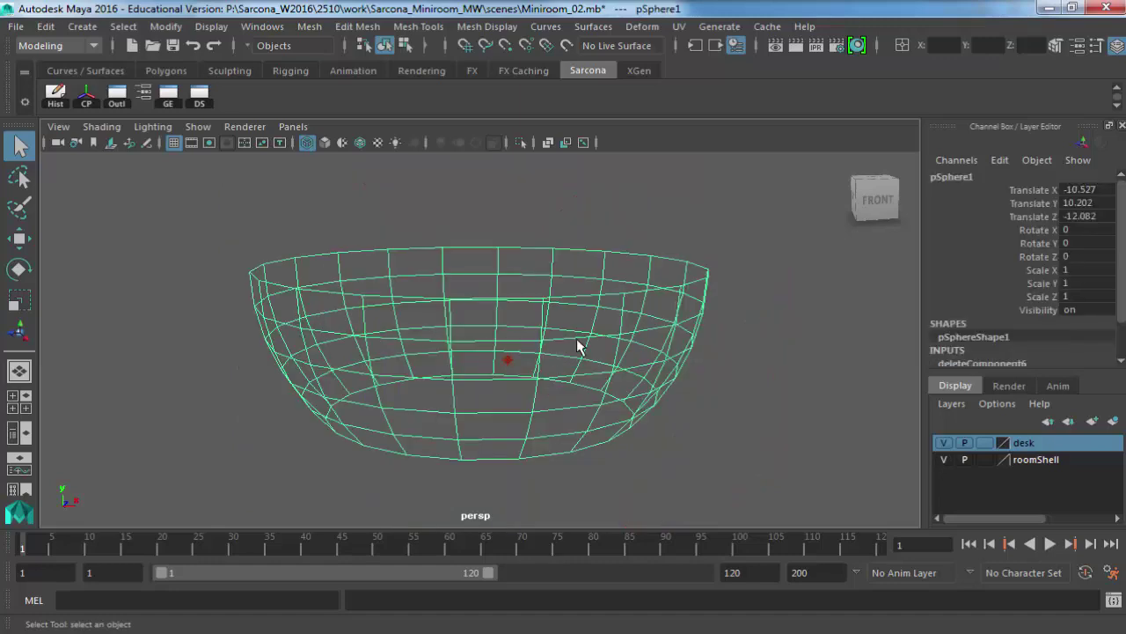
left_click_drag(578, 346, 476, 381, "alt")
left_click_drag(530, 413, 530, 413)
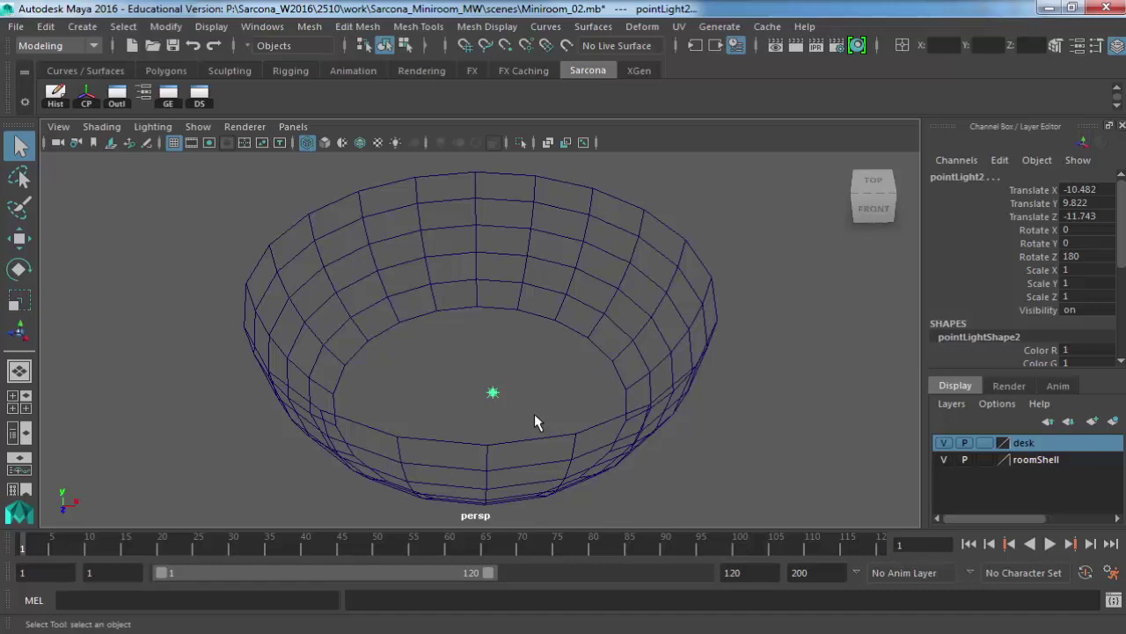
Inspect the room from frontal and right-side angles, selecting the upper cubby shelf.
right_click_drag(608, 424, 530, 373, "alt")
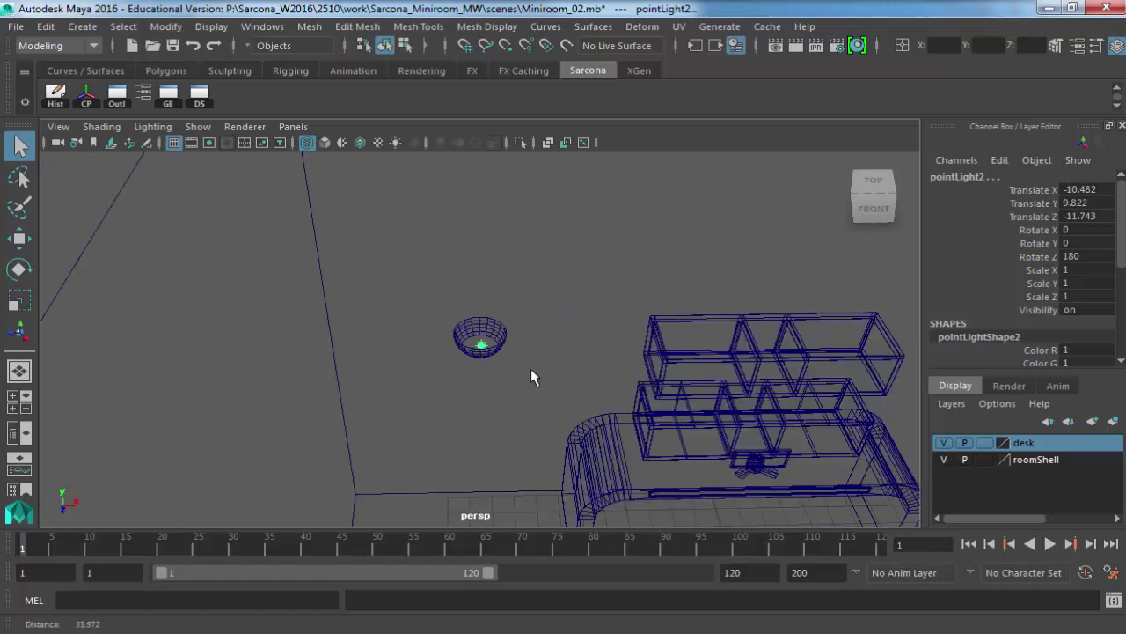
middle_click_drag(531, 372, 361, 368, "alt")
left_click_drag(360, 368, 551, 319, "alt")
left_click(551, 319)
left_click_drag(581, 390, 576, 398, "alt")
right_click_drag(576, 399, 493, 320, "alt")
left_click_drag(493, 319, 489, 372, "alt")
middle_click_drag(489, 372, 518, 360, "alt")
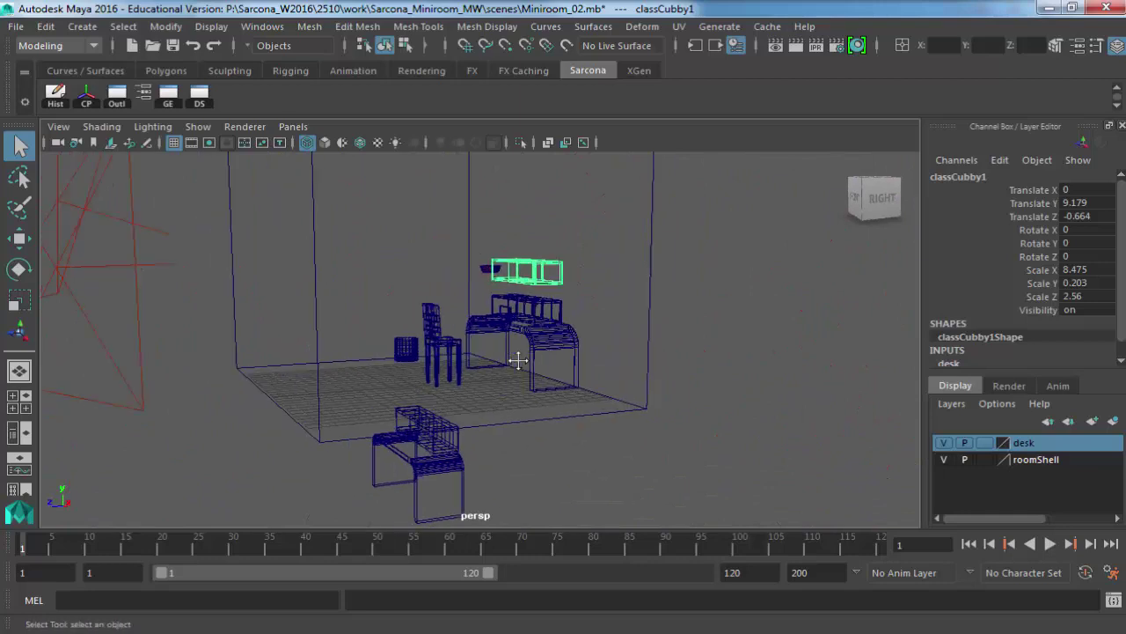